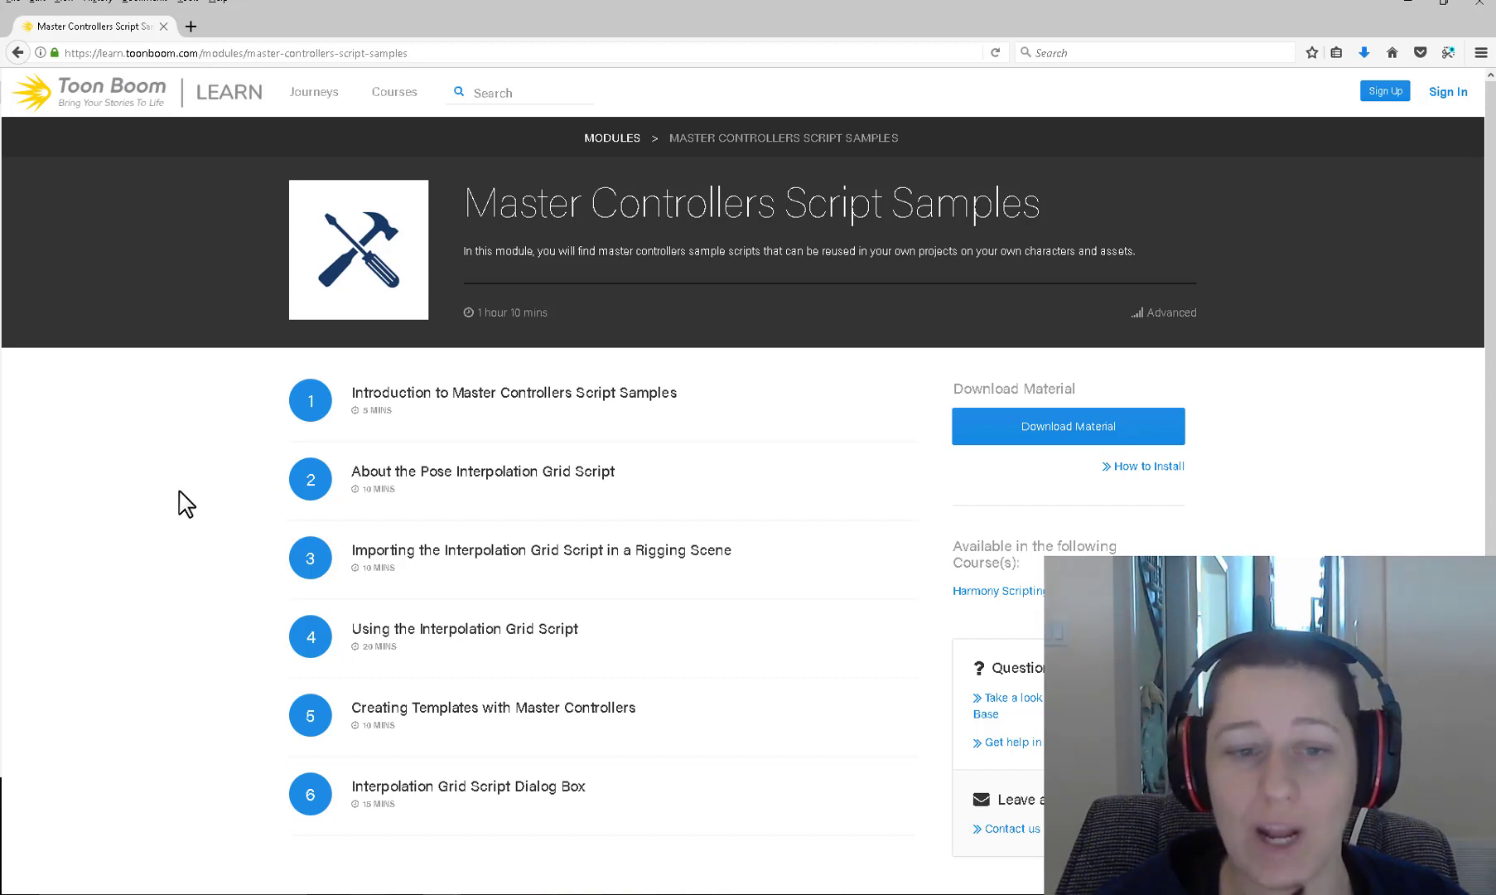
Step: Switch from the browser to the Toon Boom Harmony scene and select the TurbulentNoise_4 node in the node network
click(1408, 4)
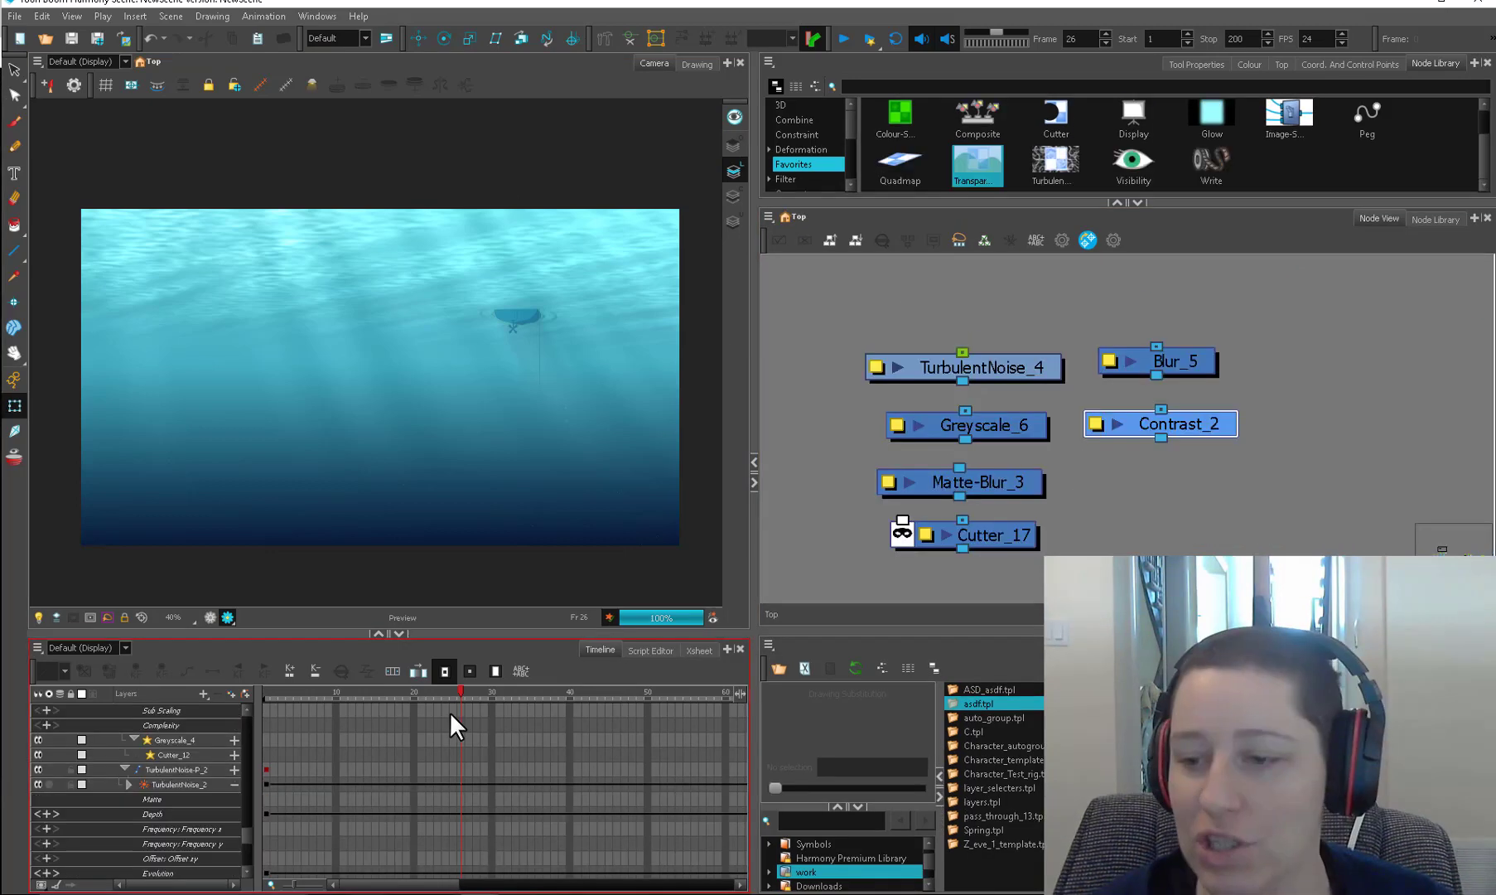
click(1201, 372)
click(1184, 462)
scroll(1176, 465, up, 1)
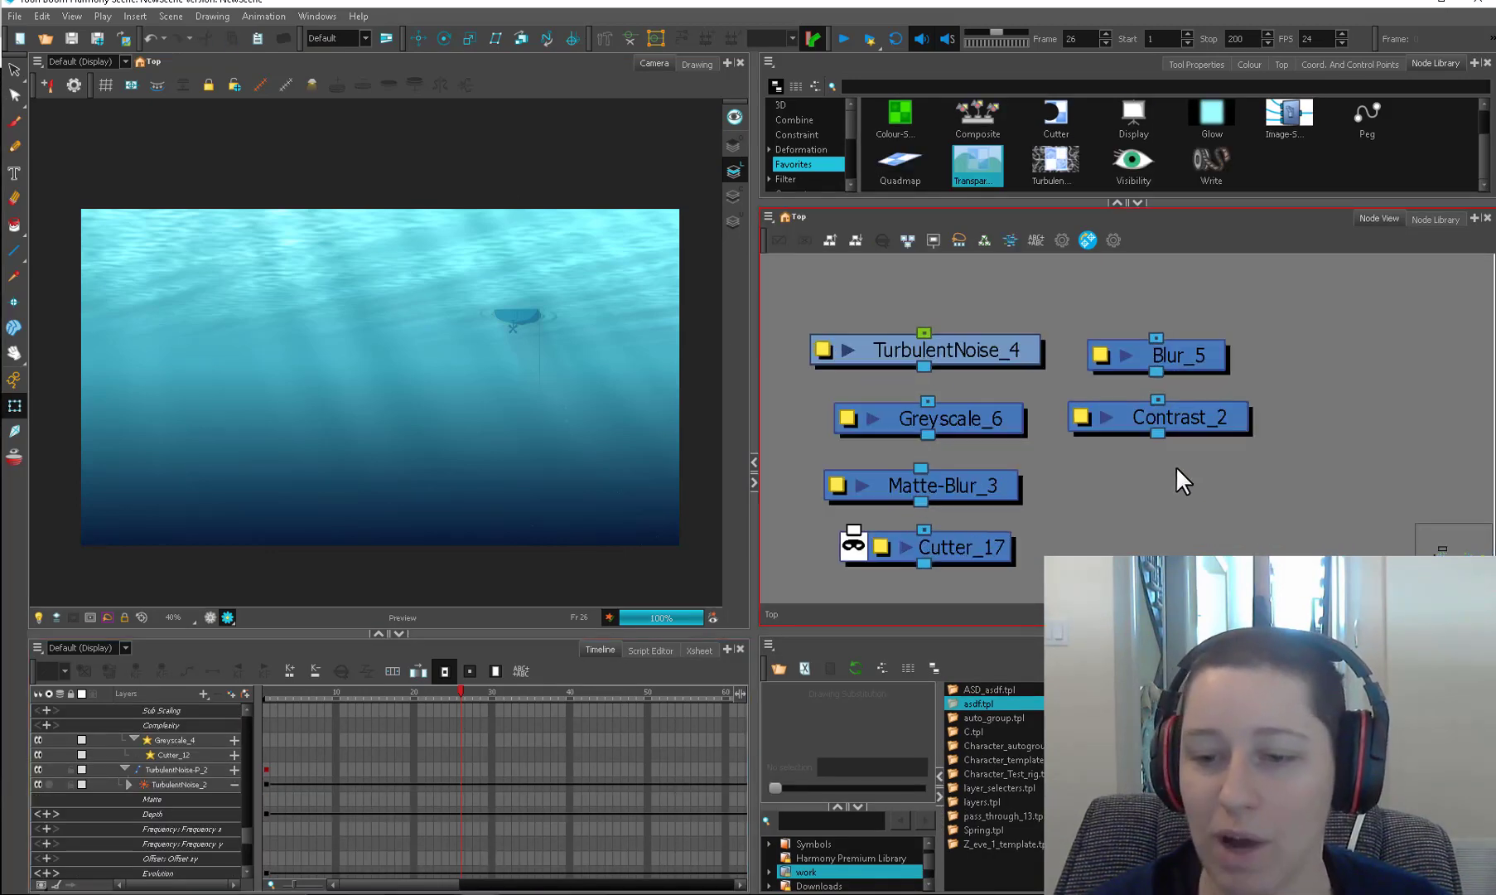
drag(1165, 500, 1175, 490)
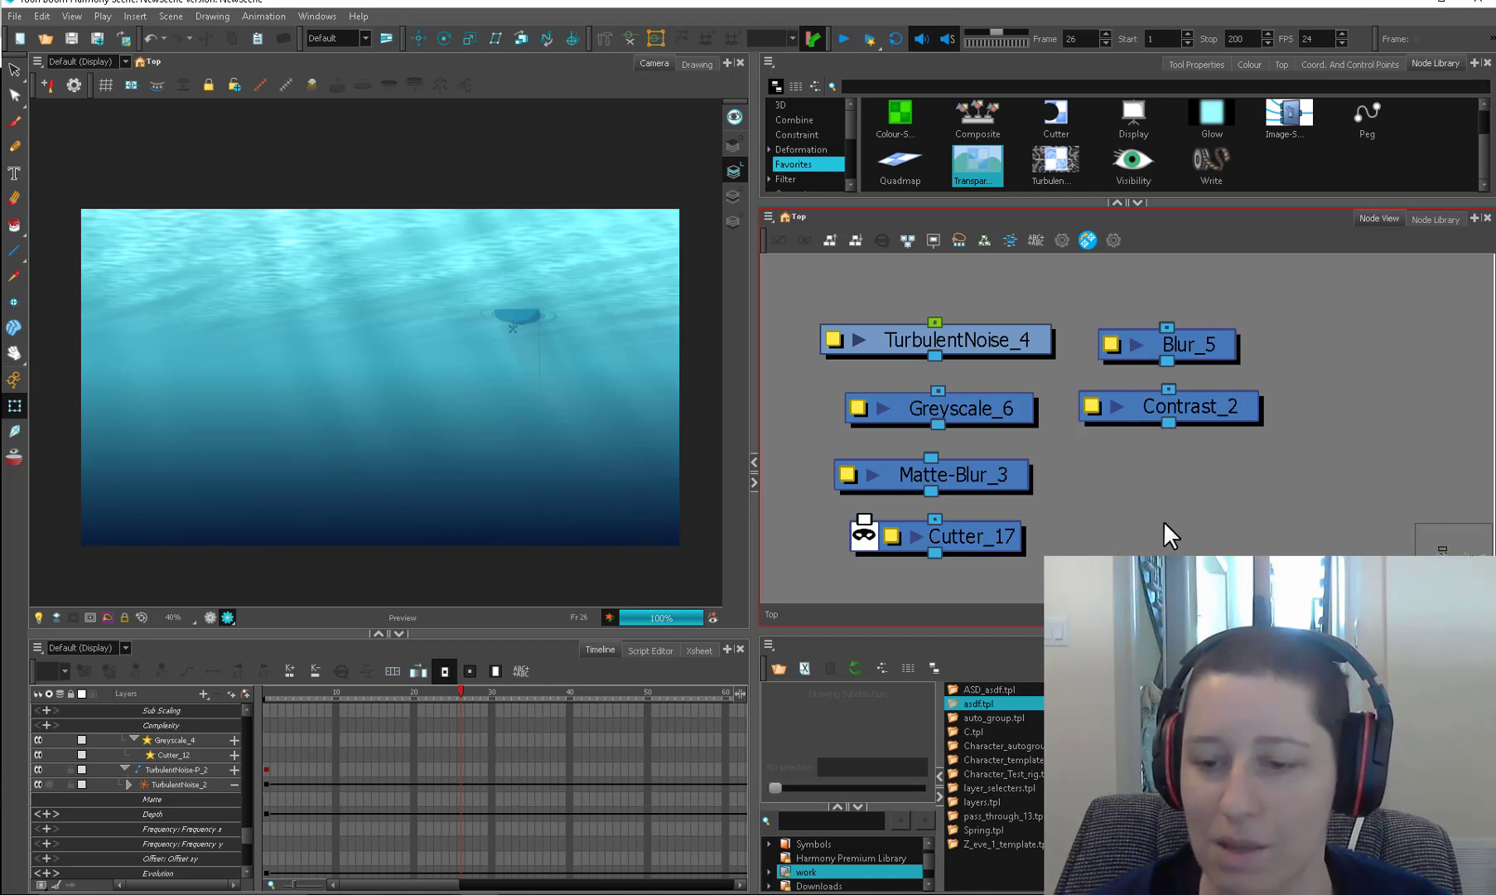
mouse_move(1077, 635)
mouse_down()
mouse_move(1077, 650)
mouse_move(1101, 620)
mouse_move(1106, 635)
mouse_up()
scroll(1075, 604, up, 1)
click(965, 336)
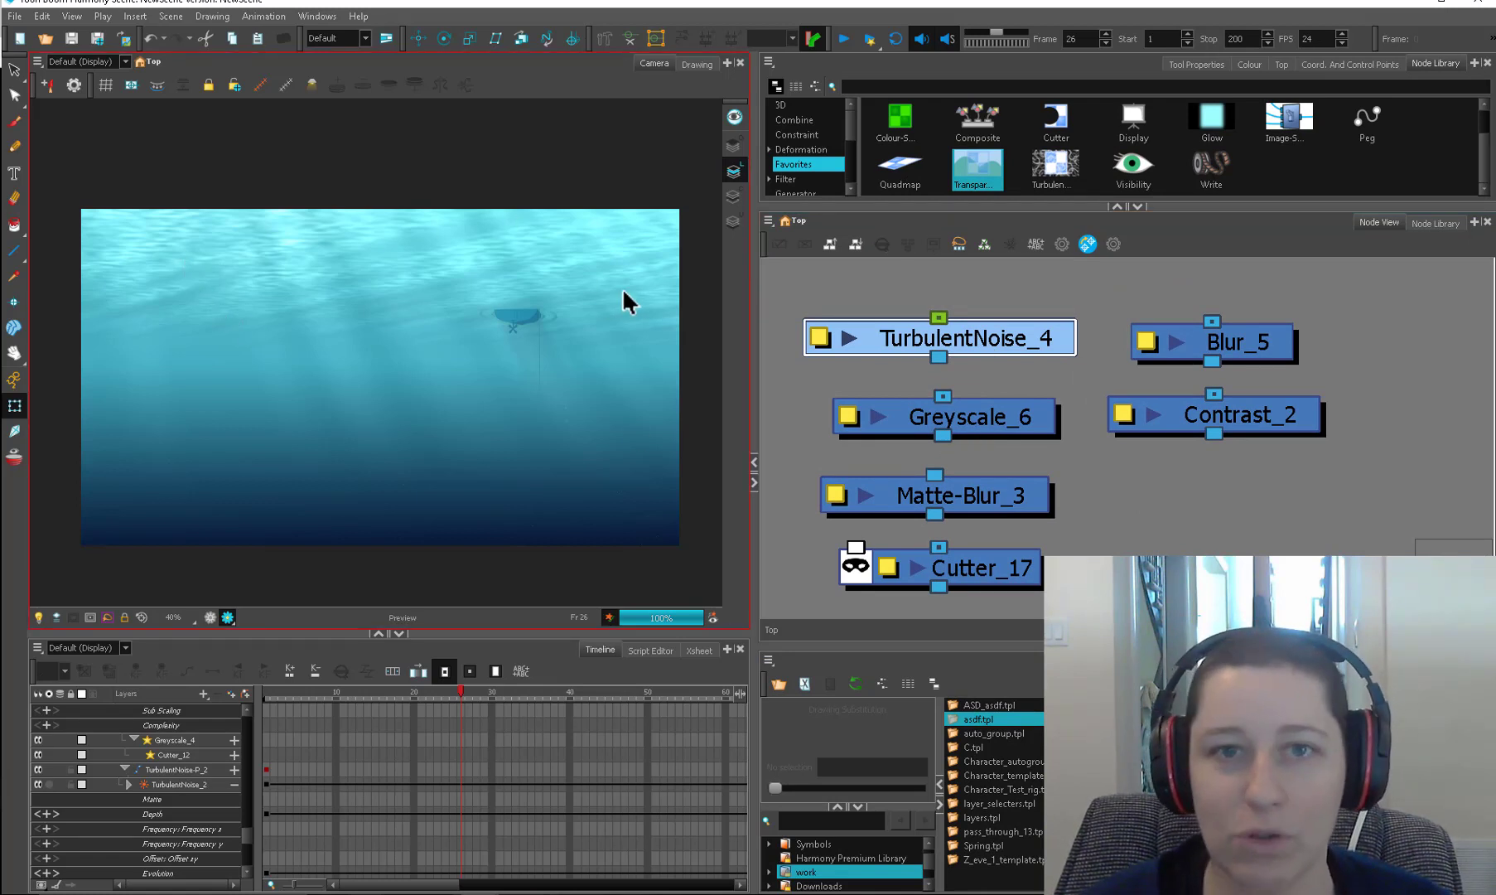
drag(1041, 342, 1043, 342)
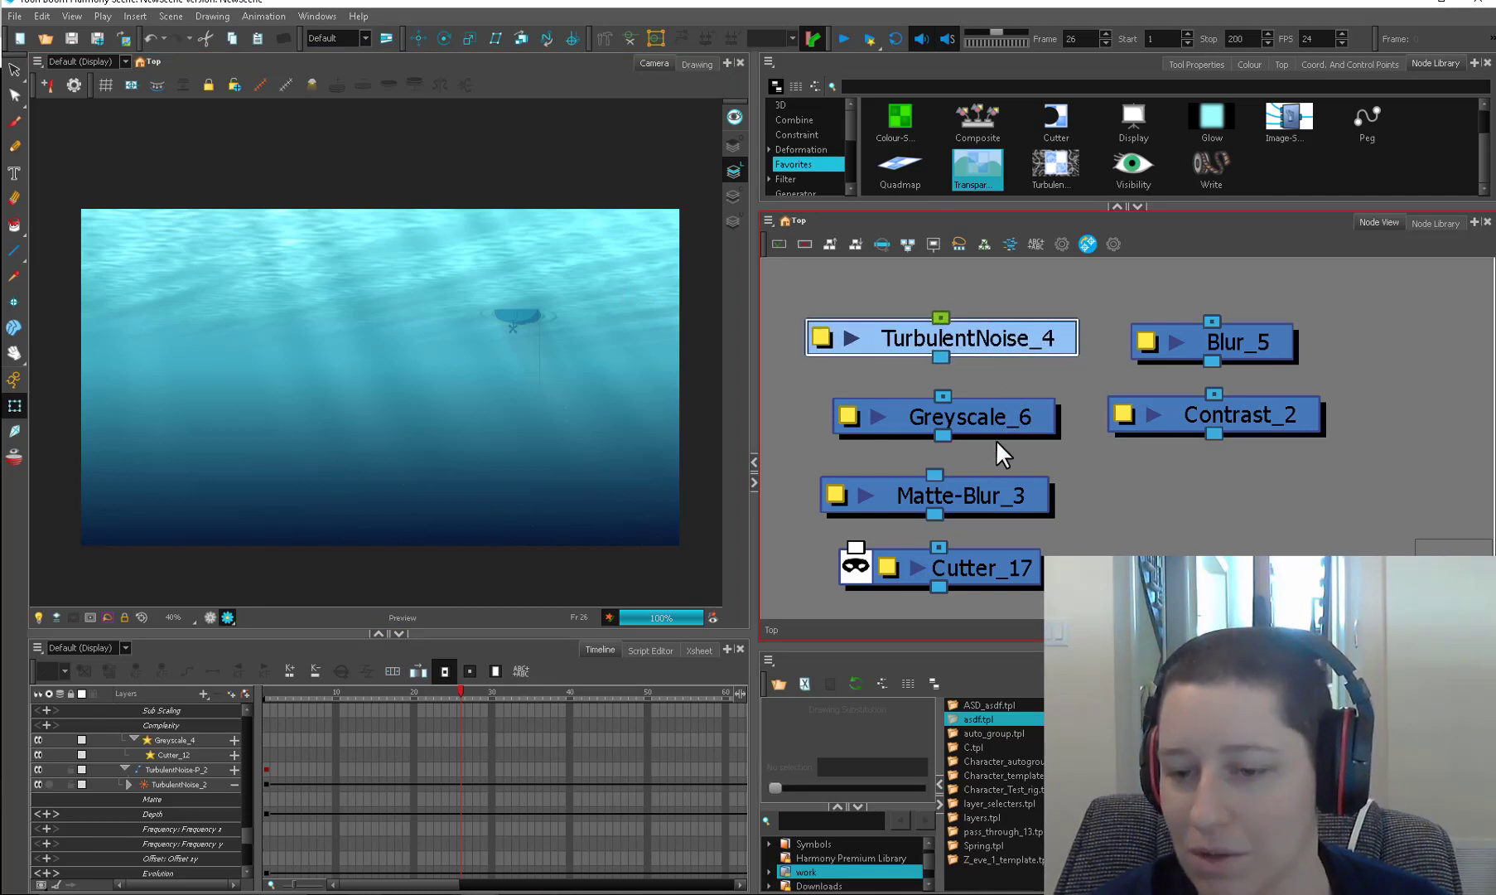
Step: Check the Matte Output option of the Greyscale_6 node, and line up TurbulentNoise_4 and Greyscale_6 in one column
click(847, 419)
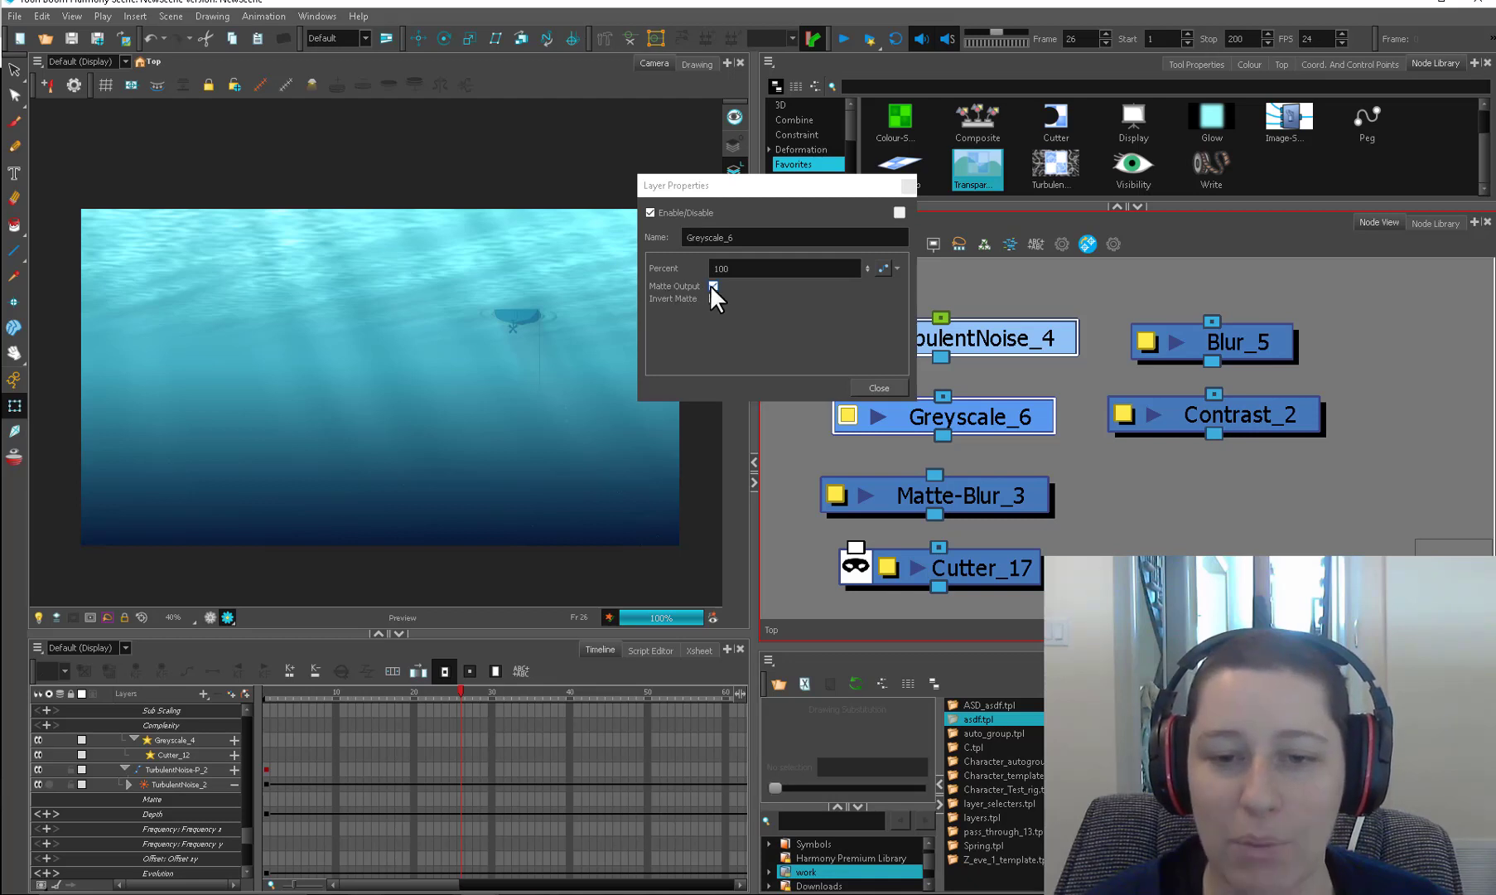
click(880, 386)
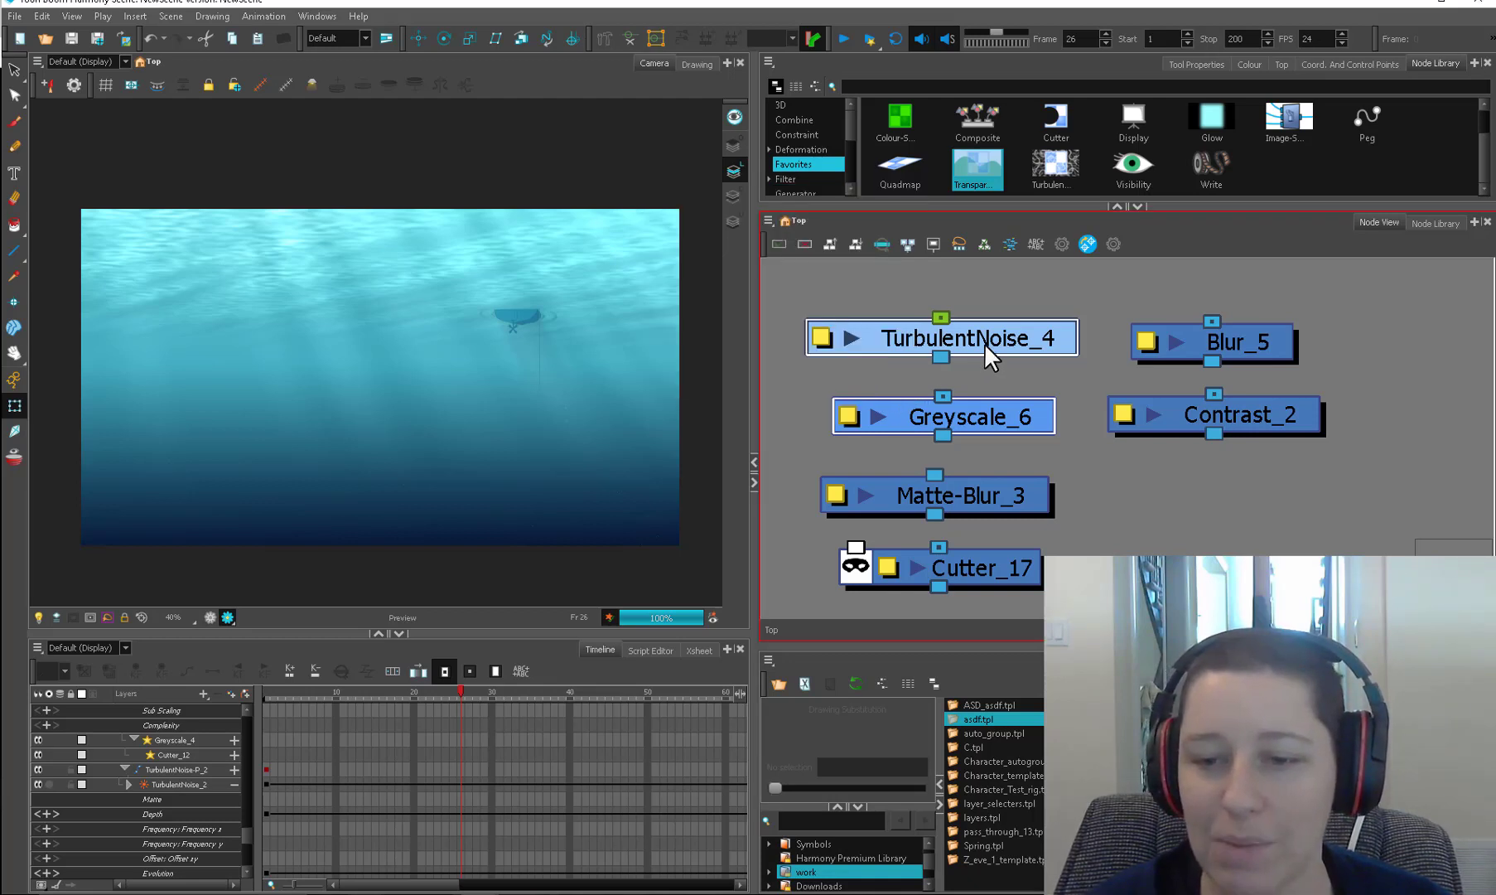
drag(984, 343, 978, 336)
key(ctrl+z)
drag(1011, 285, 959, 341)
drag(972, 341, 976, 336)
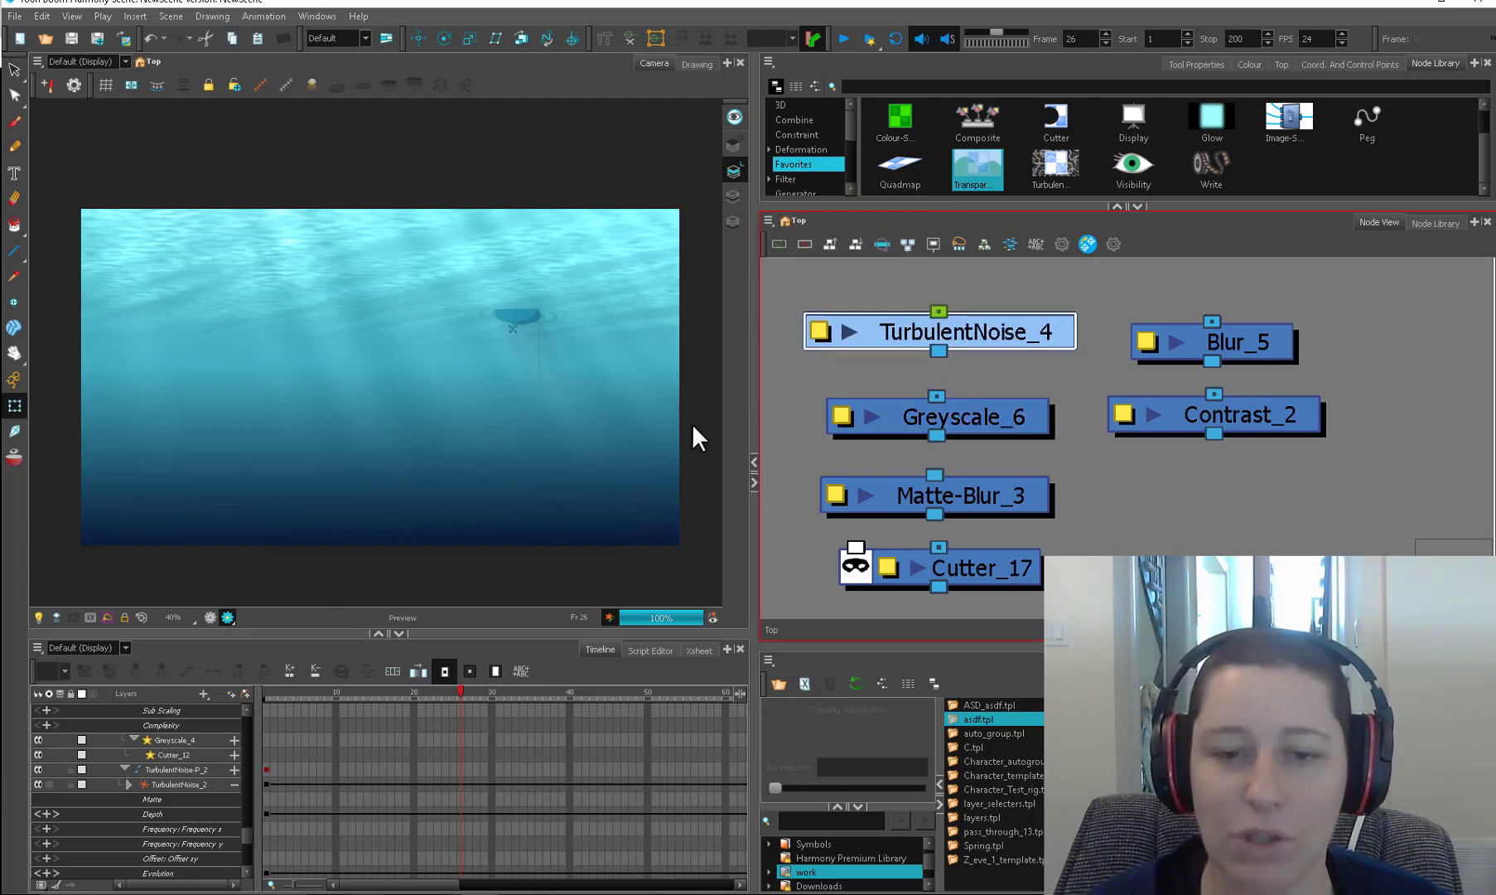
click(692, 423)
drag(999, 415, 995, 415)
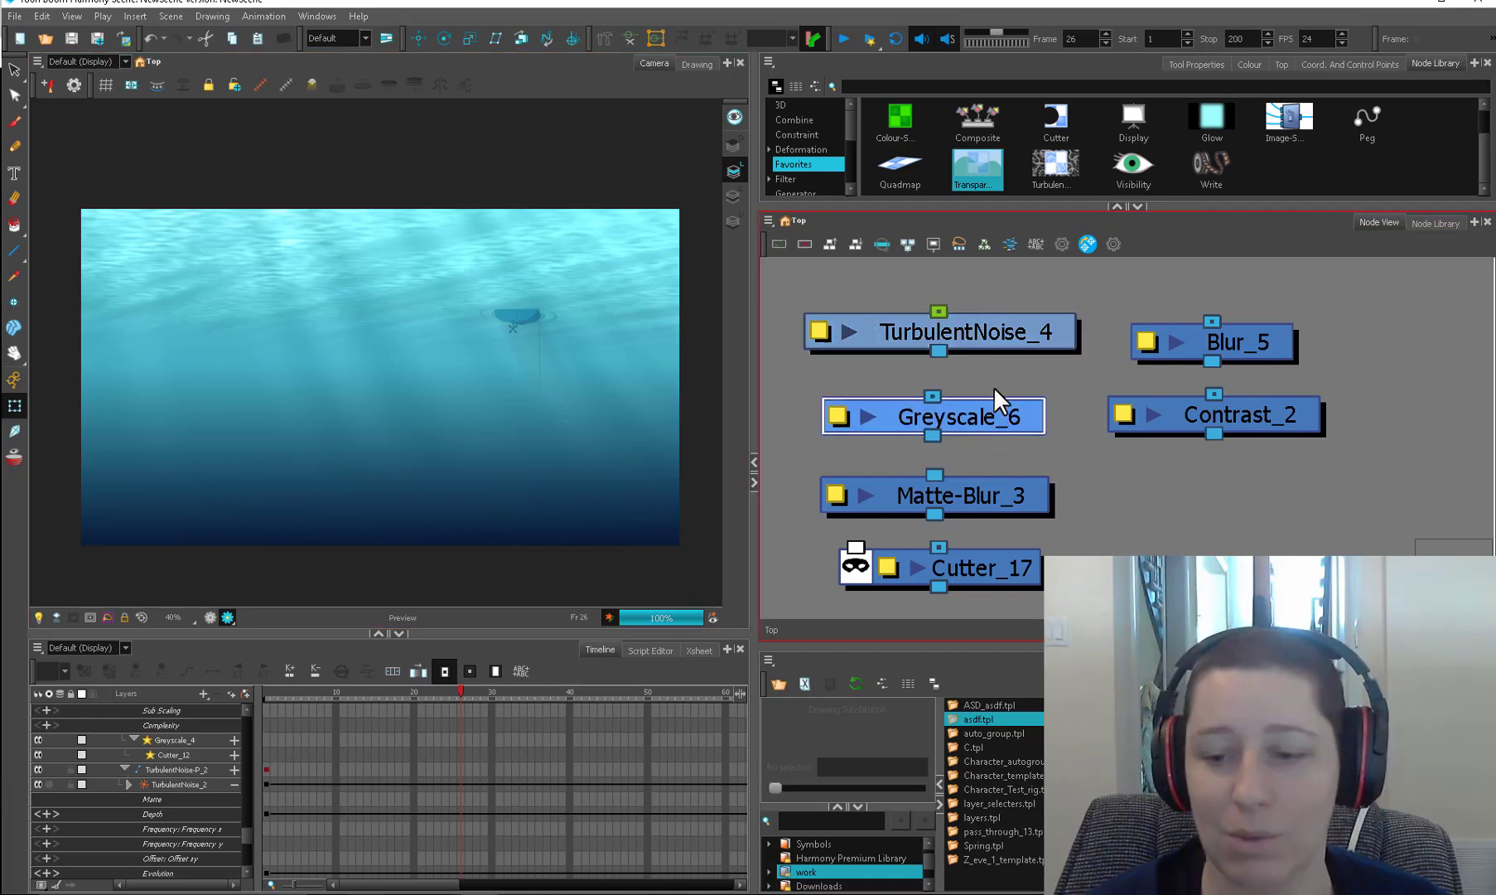
Step: Inspect the Matte-Blur_3 properties, and connect TurbulentNoise_4 through Greyscale_6 into Matte-Blur_3 with Cutter_17 moved slightly lower
double_click(933, 490)
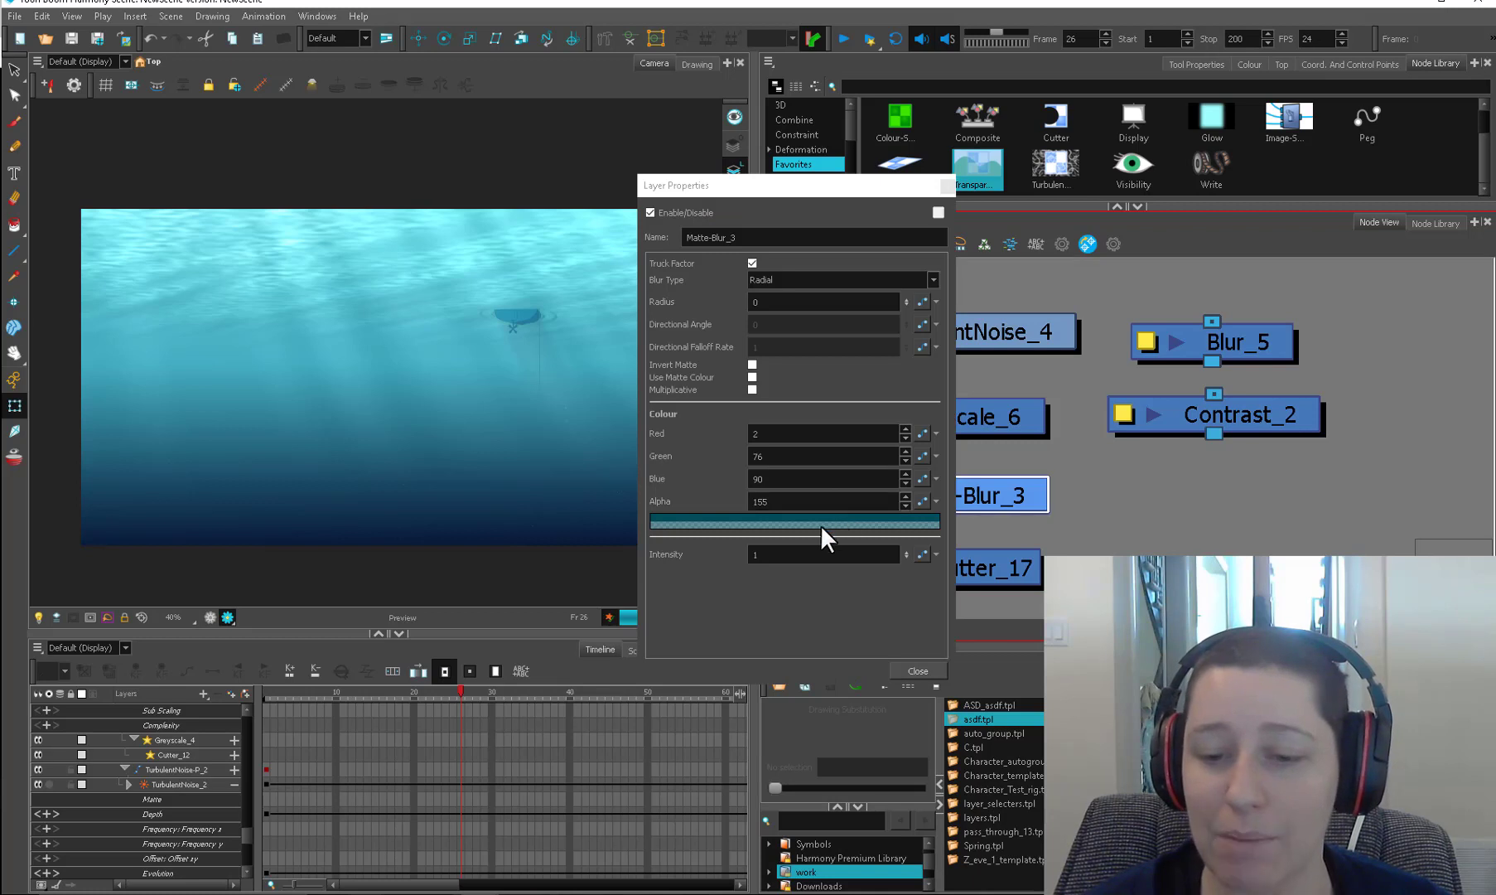
click(911, 668)
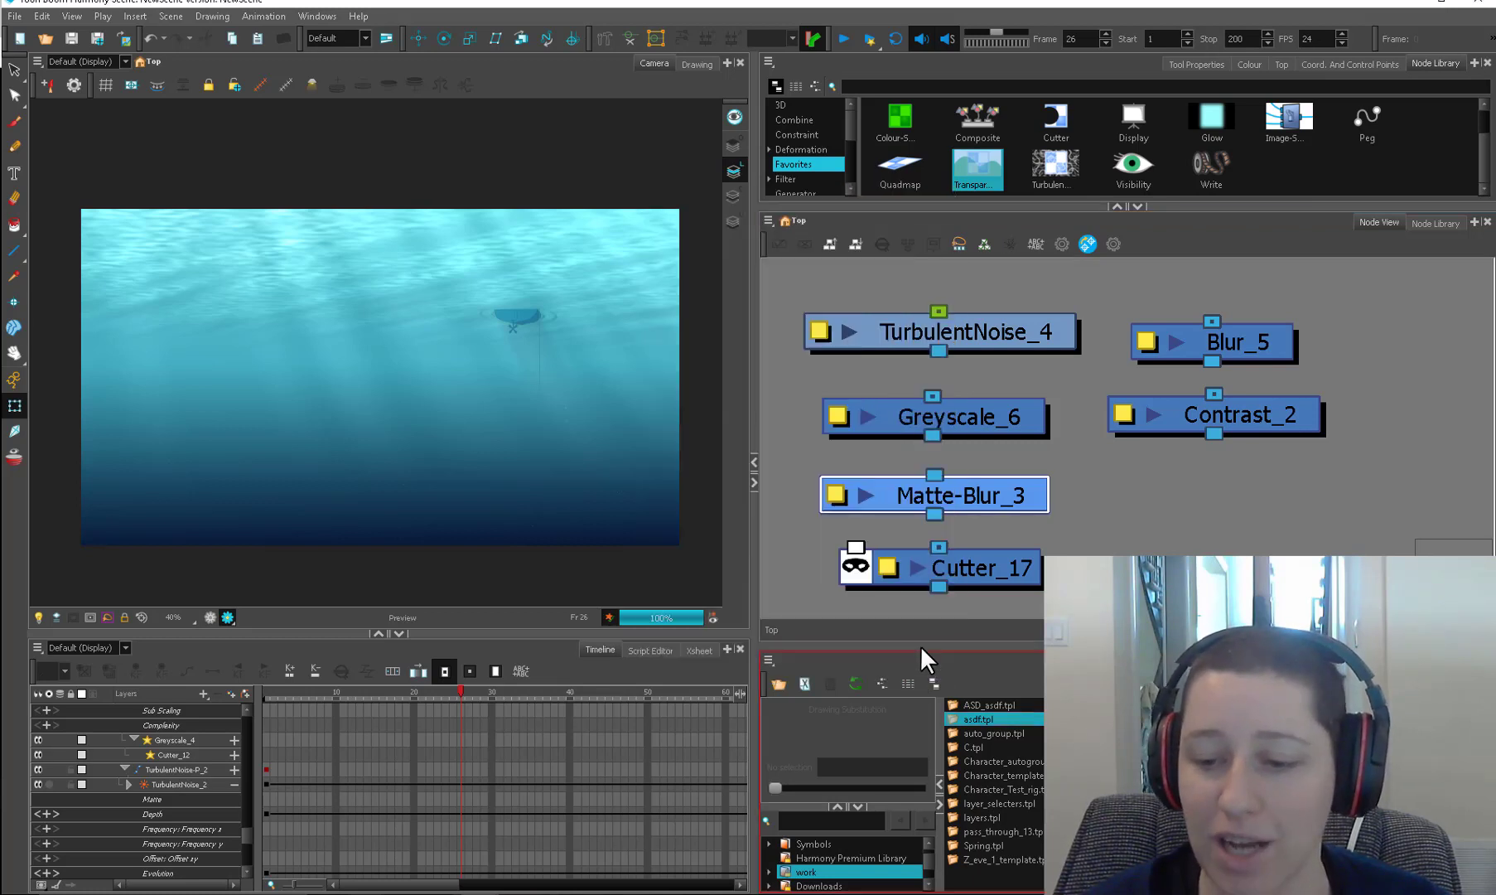
click(1083, 509)
mouse_move(1007, 568)
mouse_down()
mouse_move(992, 553)
mouse_move(1002, 587)
mouse_up()
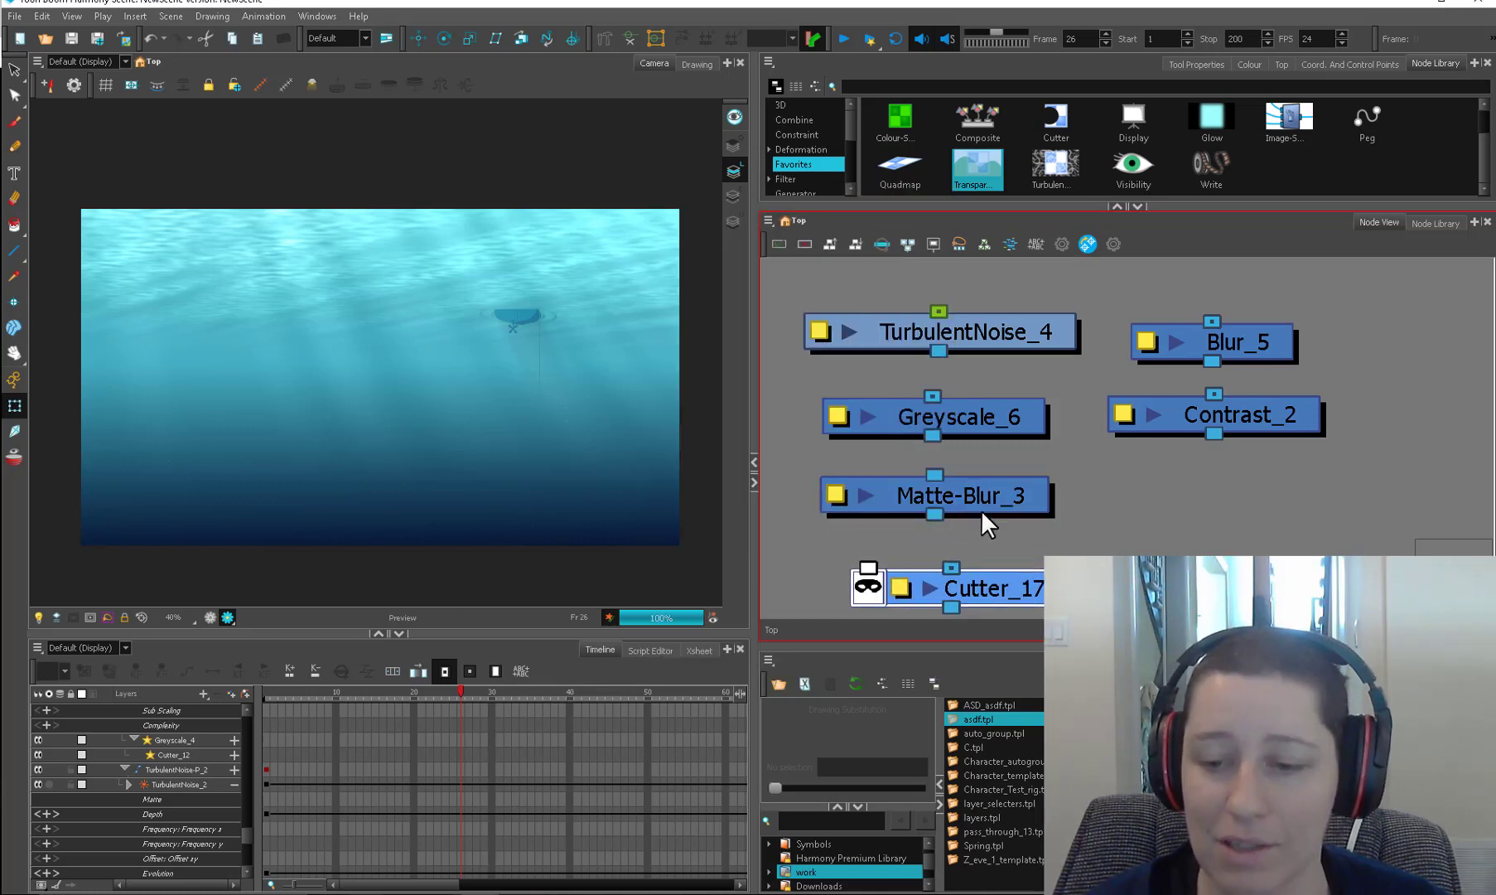
drag(939, 351, 1005, 396)
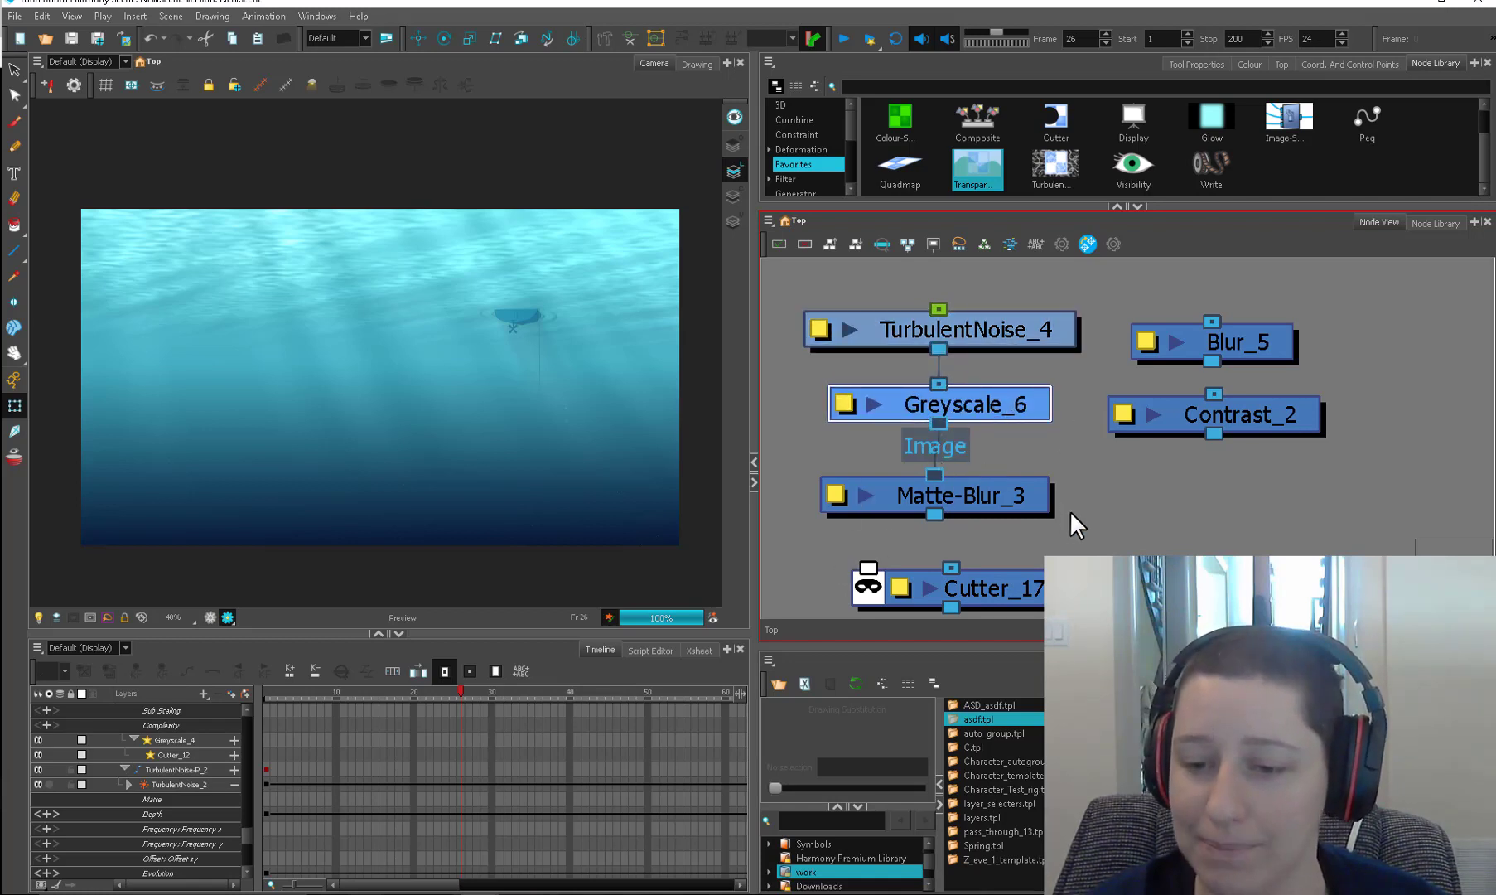
Step: Review the blur type, radius and colour properties of the Matte-Blur_3 node
double_click(1040, 500)
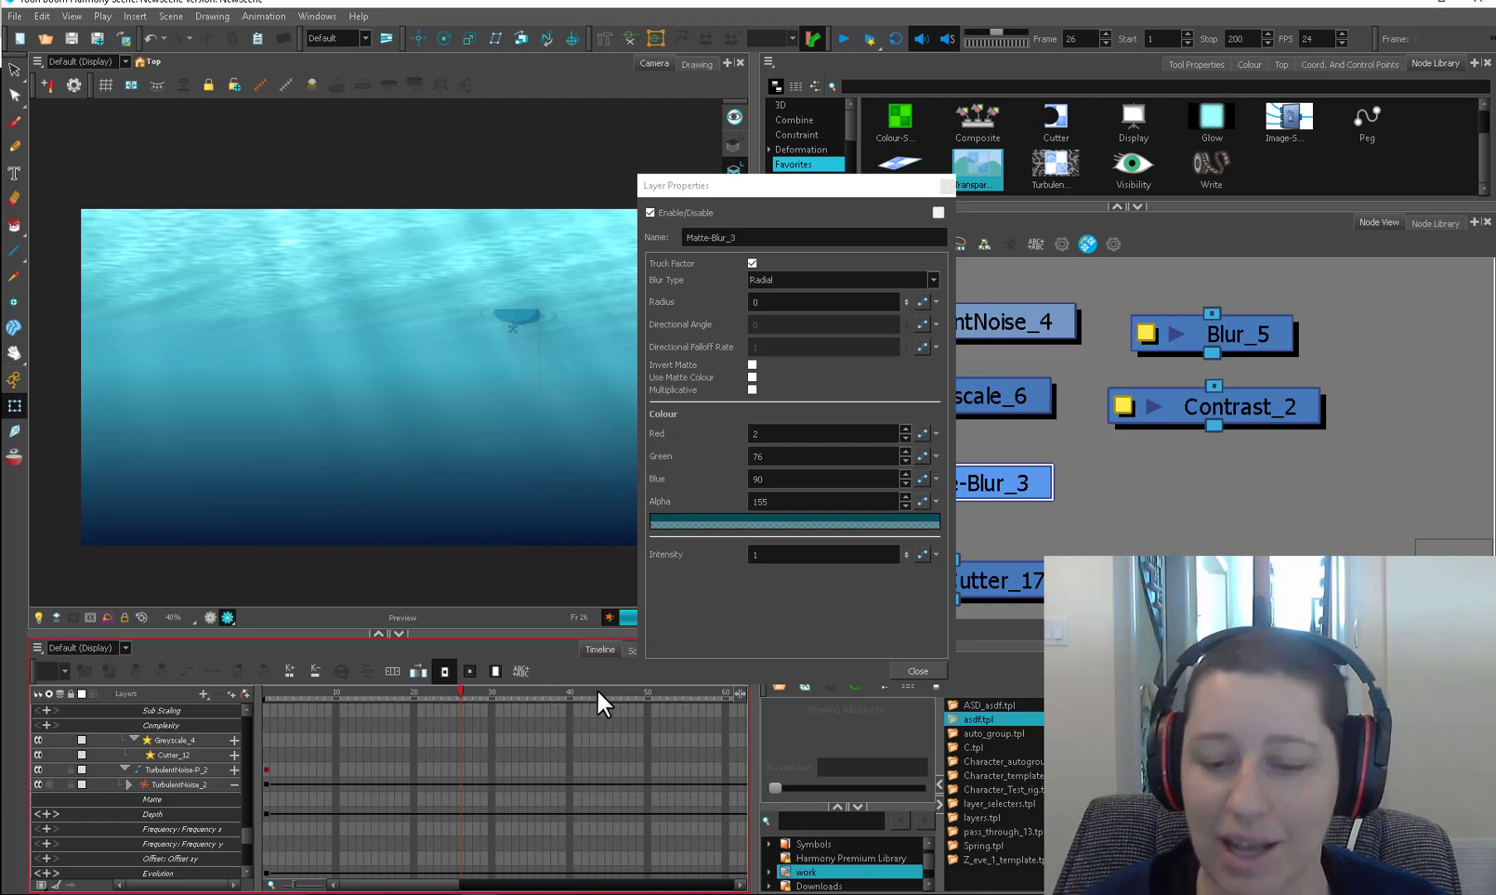
click(928, 668)
mouse_move(1030, 492)
mouse_down()
mouse_move(1088, 485)
mouse_move(1054, 490)
mouse_up()
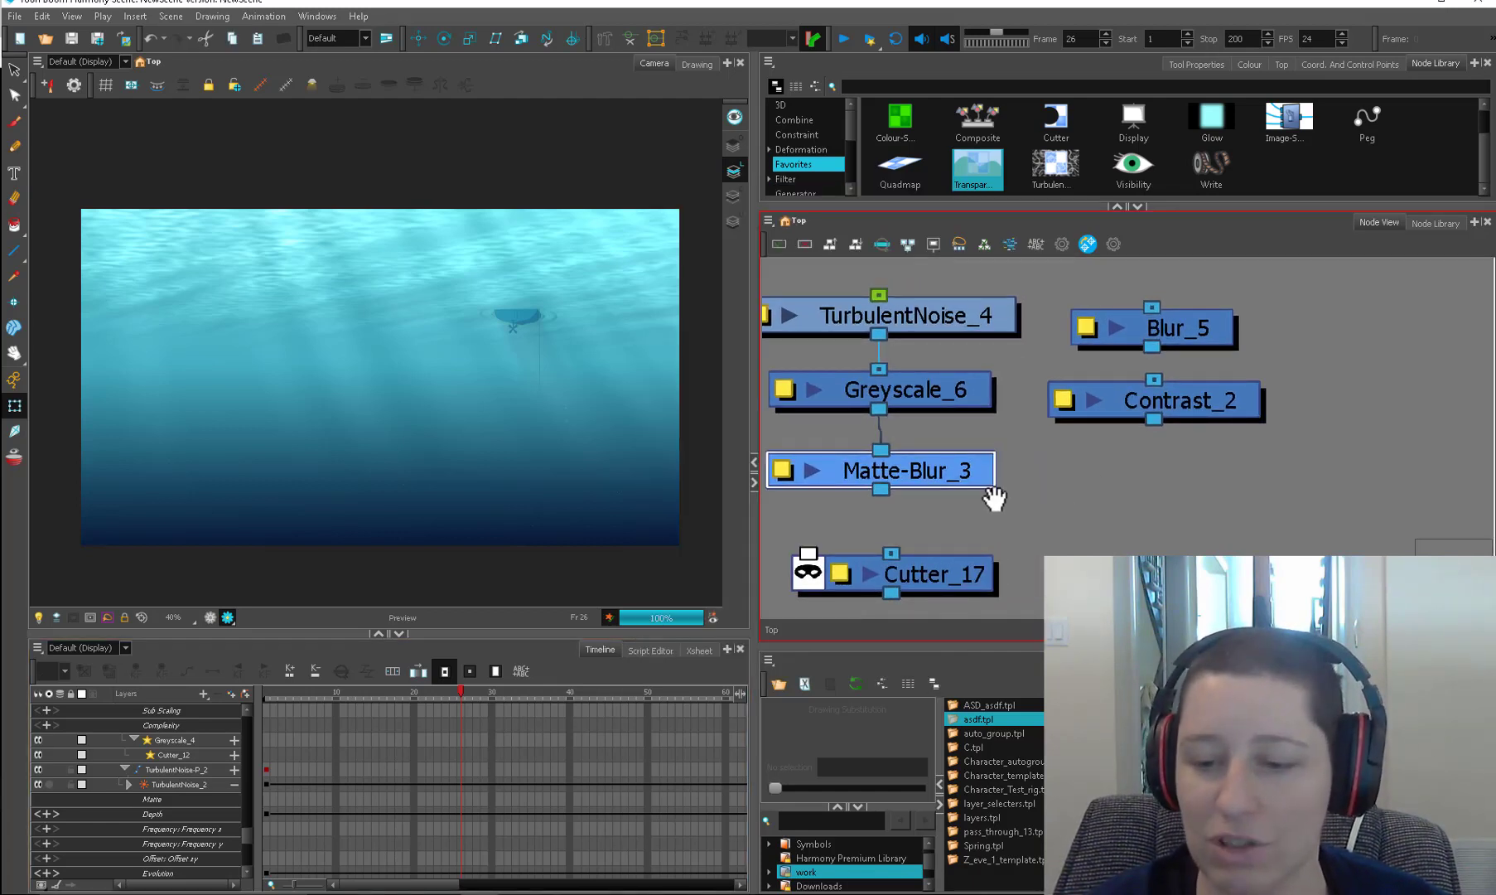
Step: Arrange Contrast_2, Cutter_17 and Blur_5 from top to bottom in a second column beside the turbulent noise chain
drag(968, 580, 1228, 495)
drag(1202, 334, 1187, 547)
drag(1281, 467, 1160, 543)
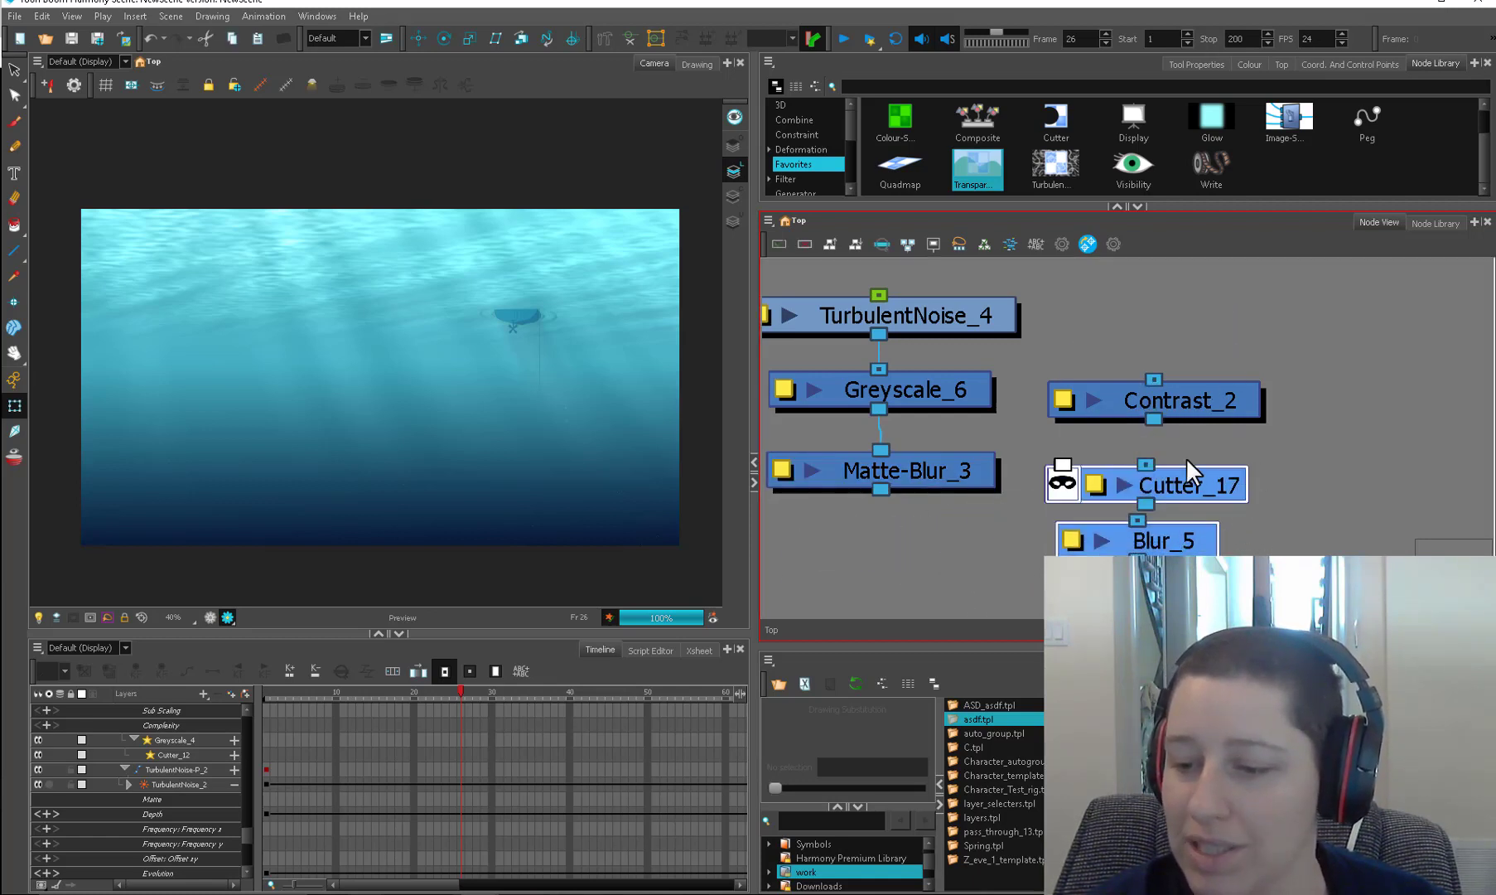
click(1283, 416)
drag(1268, 413, 1203, 433)
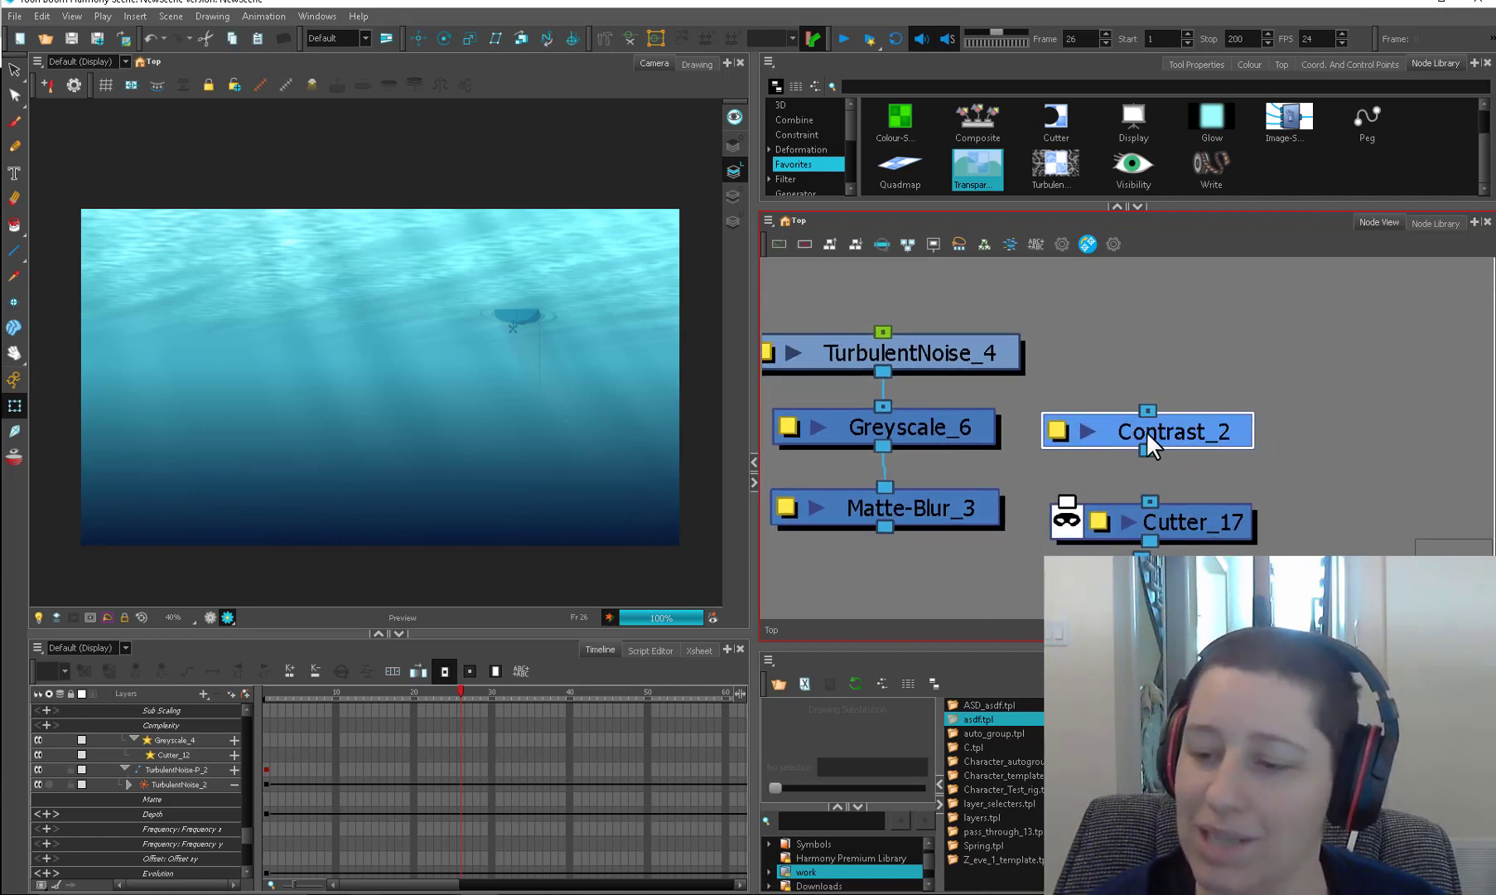
Step: Review the Contrast_2 adjustment properties, and stack Contrast_2, Cutter_17 and Blur_5 closely together in their column
double_click(1056, 432)
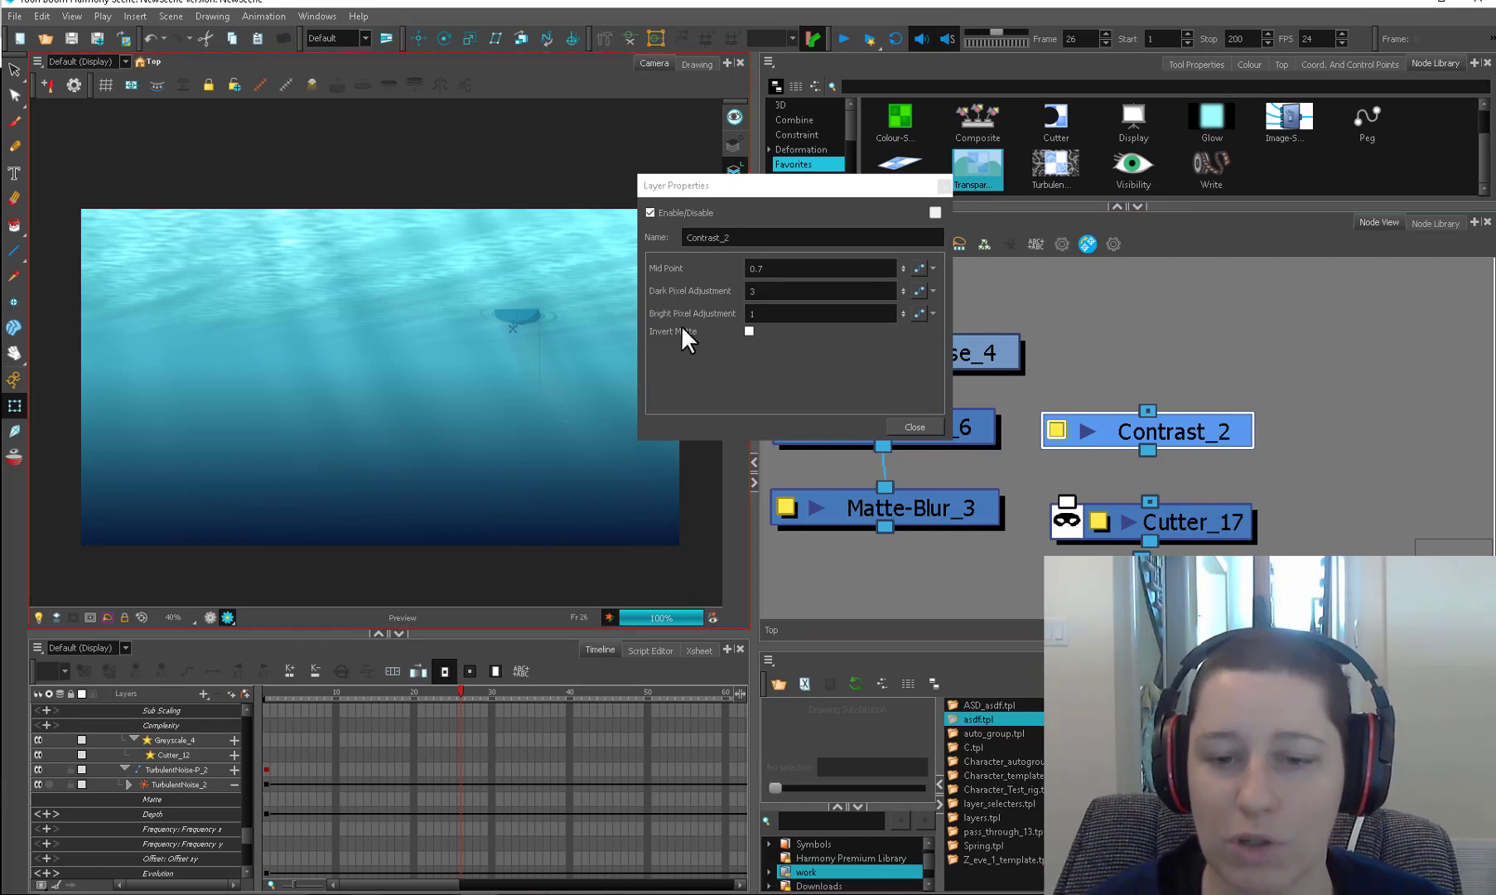
click(915, 427)
drag(1211, 431, 1215, 366)
drag(1194, 512, 1190, 418)
drag(1187, 559, 1190, 473)
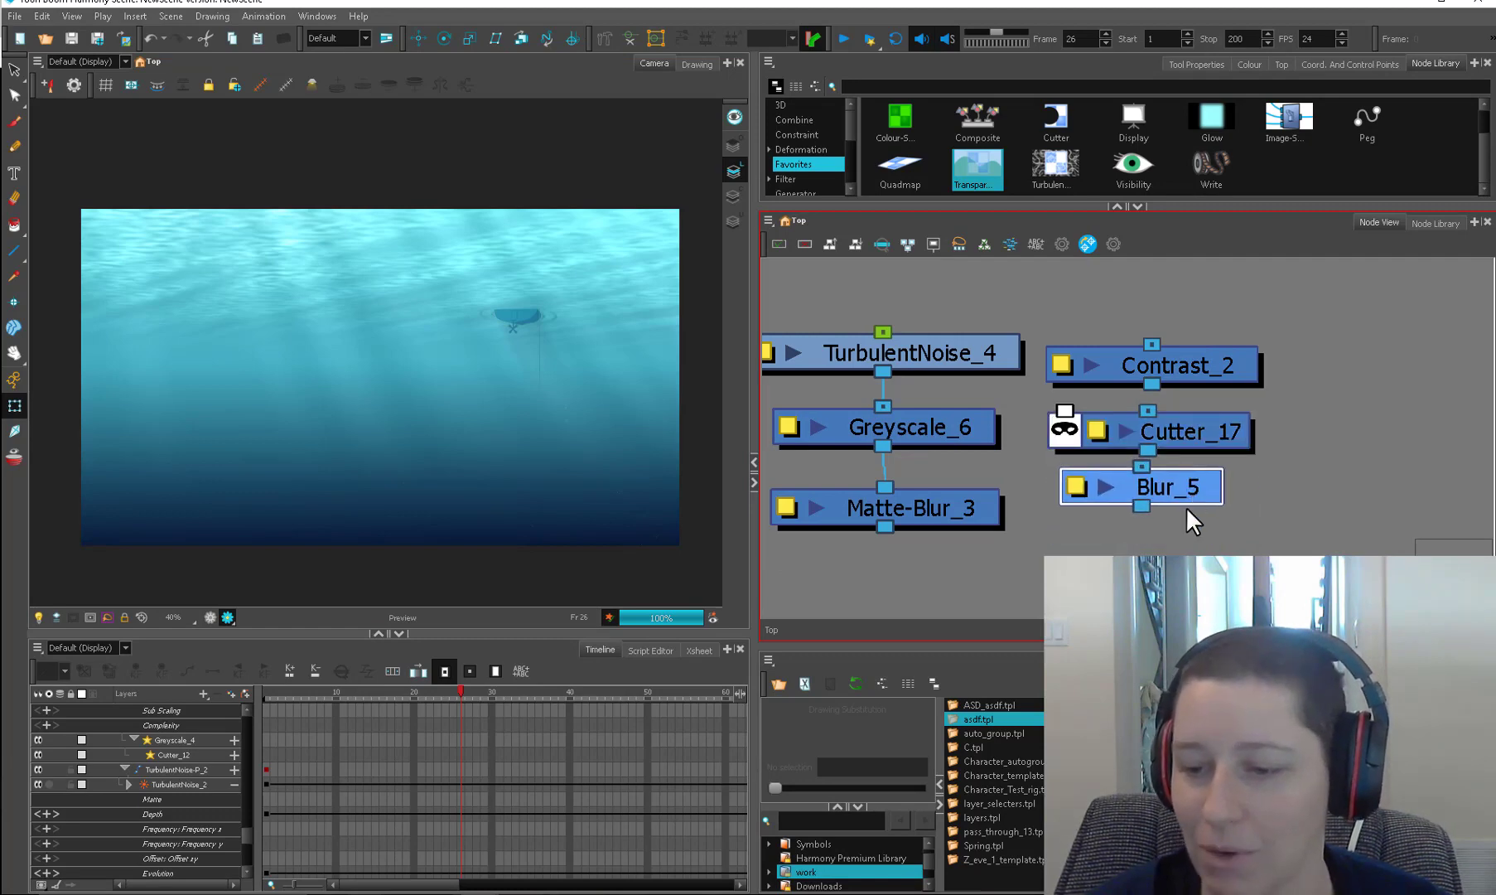
Step: Enlarge the node view to full screen and examine the structure of the complete node network
drag(1126, 553, 1209, 405)
scroll(1215, 417, down, 10)
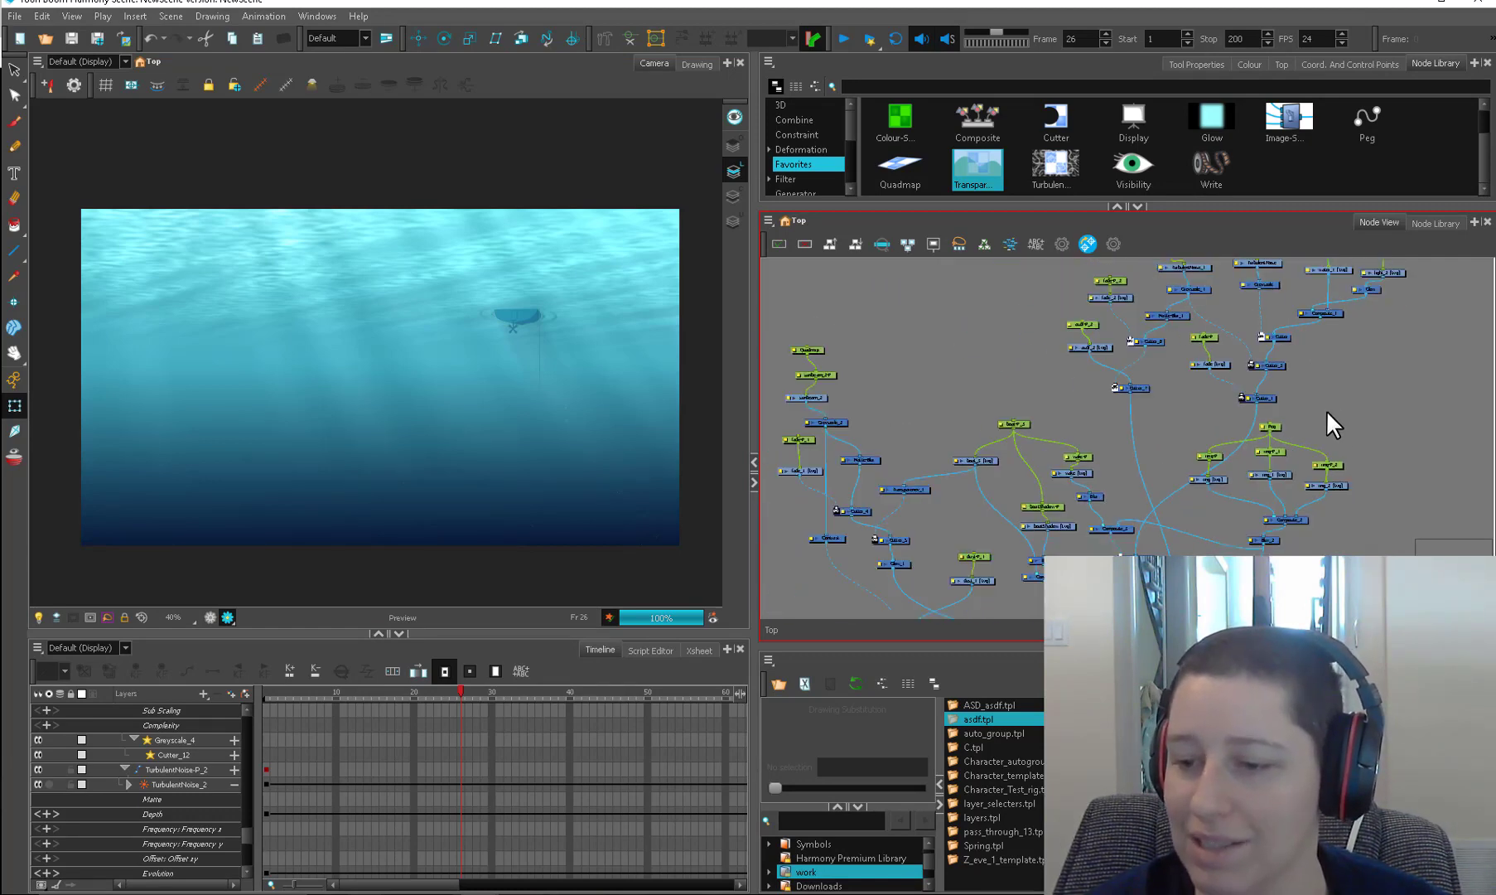
scroll(1268, 464, down, 4)
click(1194, 492)
key(ctrl+f)
scroll(995, 505, up, 6)
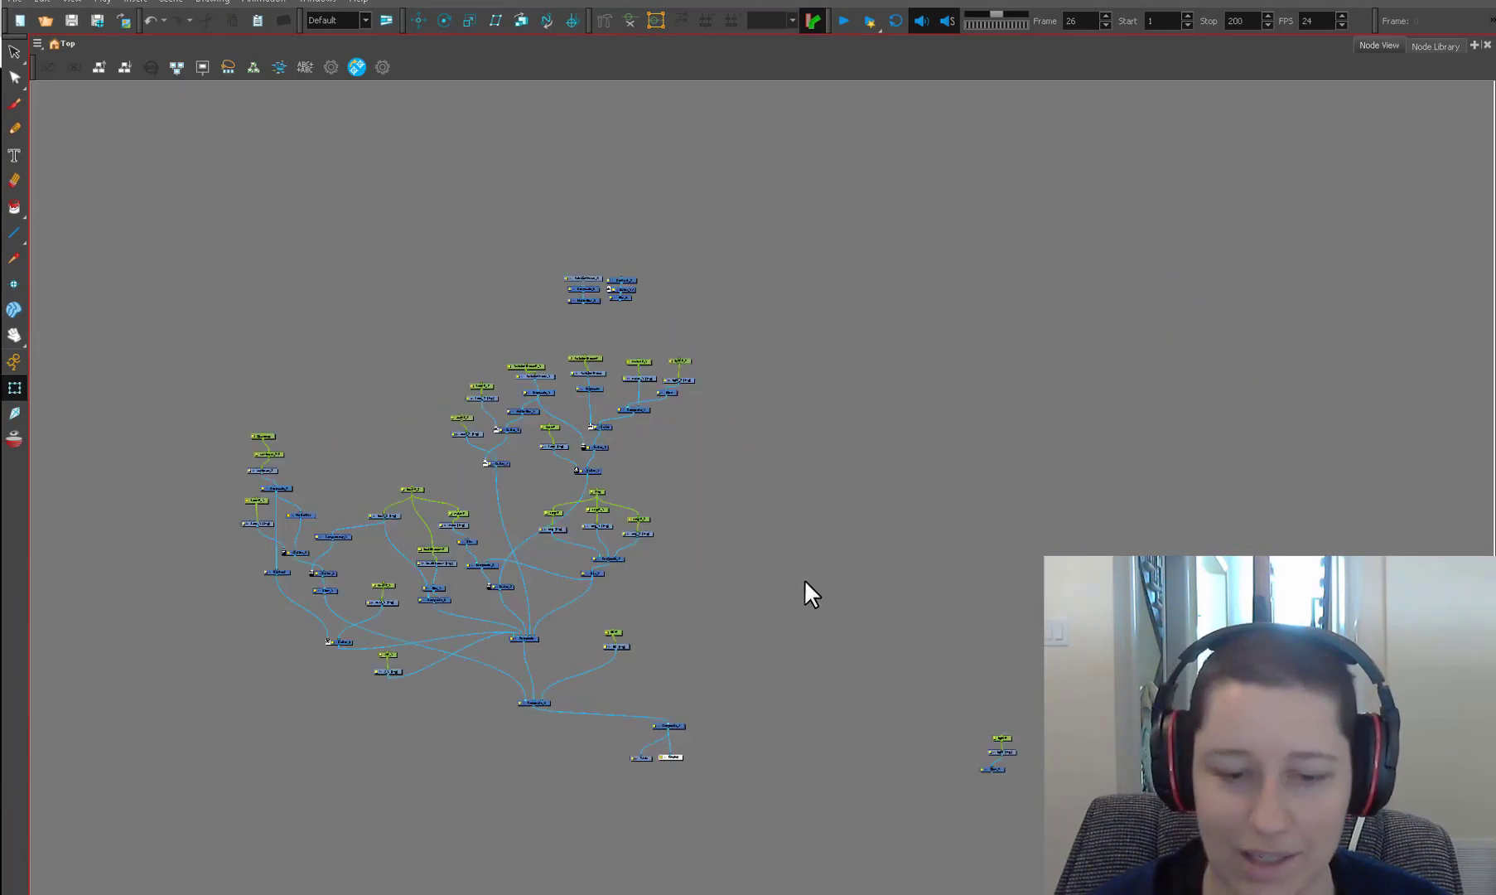
drag(994, 506, 1080, 538)
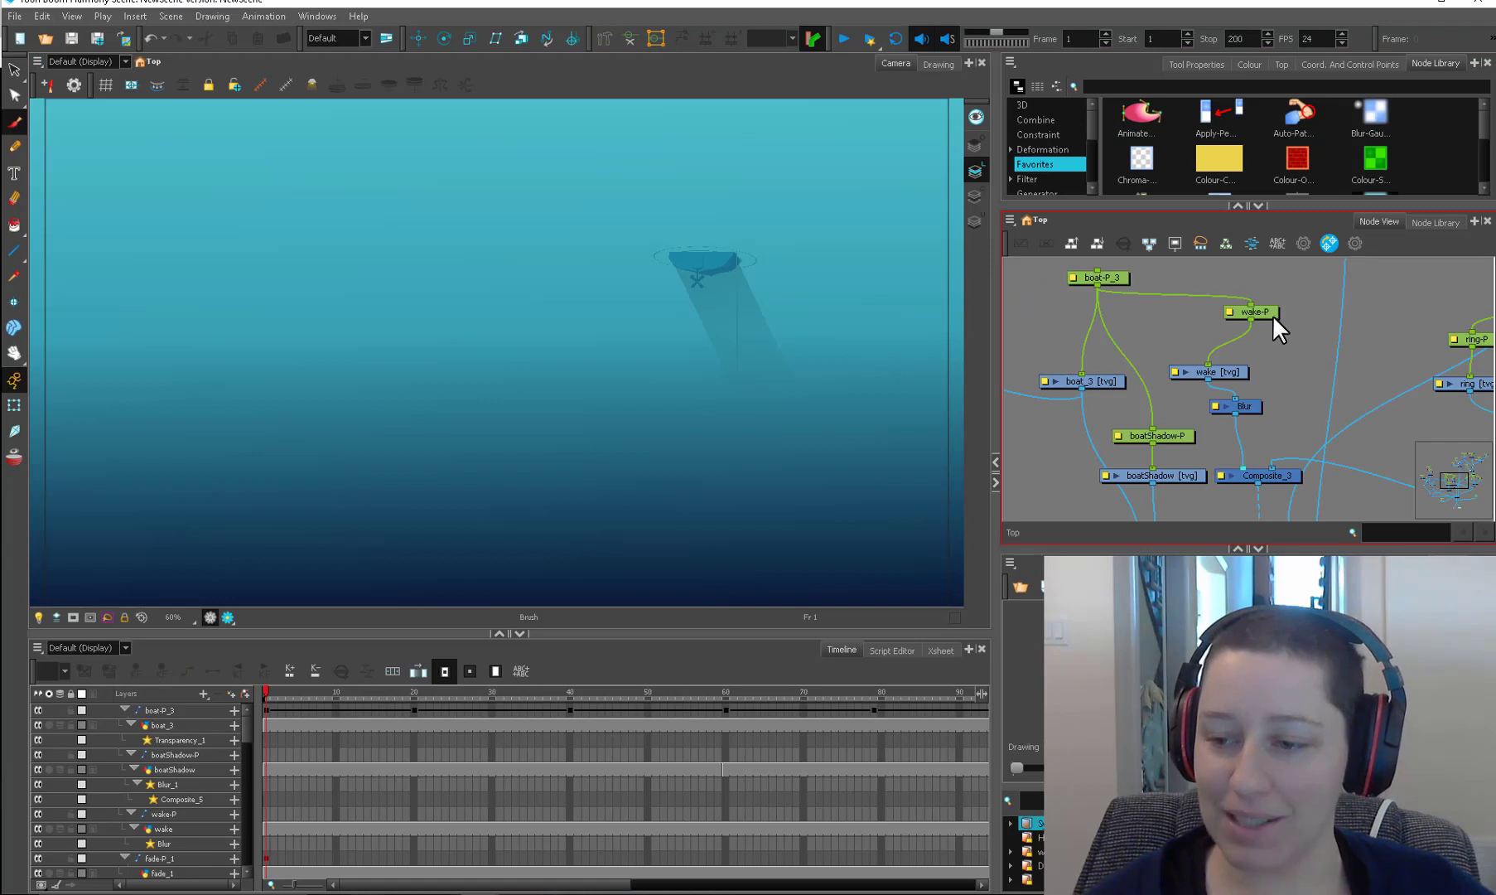
Step: Move the wake-P peg directly above the wake drawing node and deselect it
drag(1273, 315, 1241, 344)
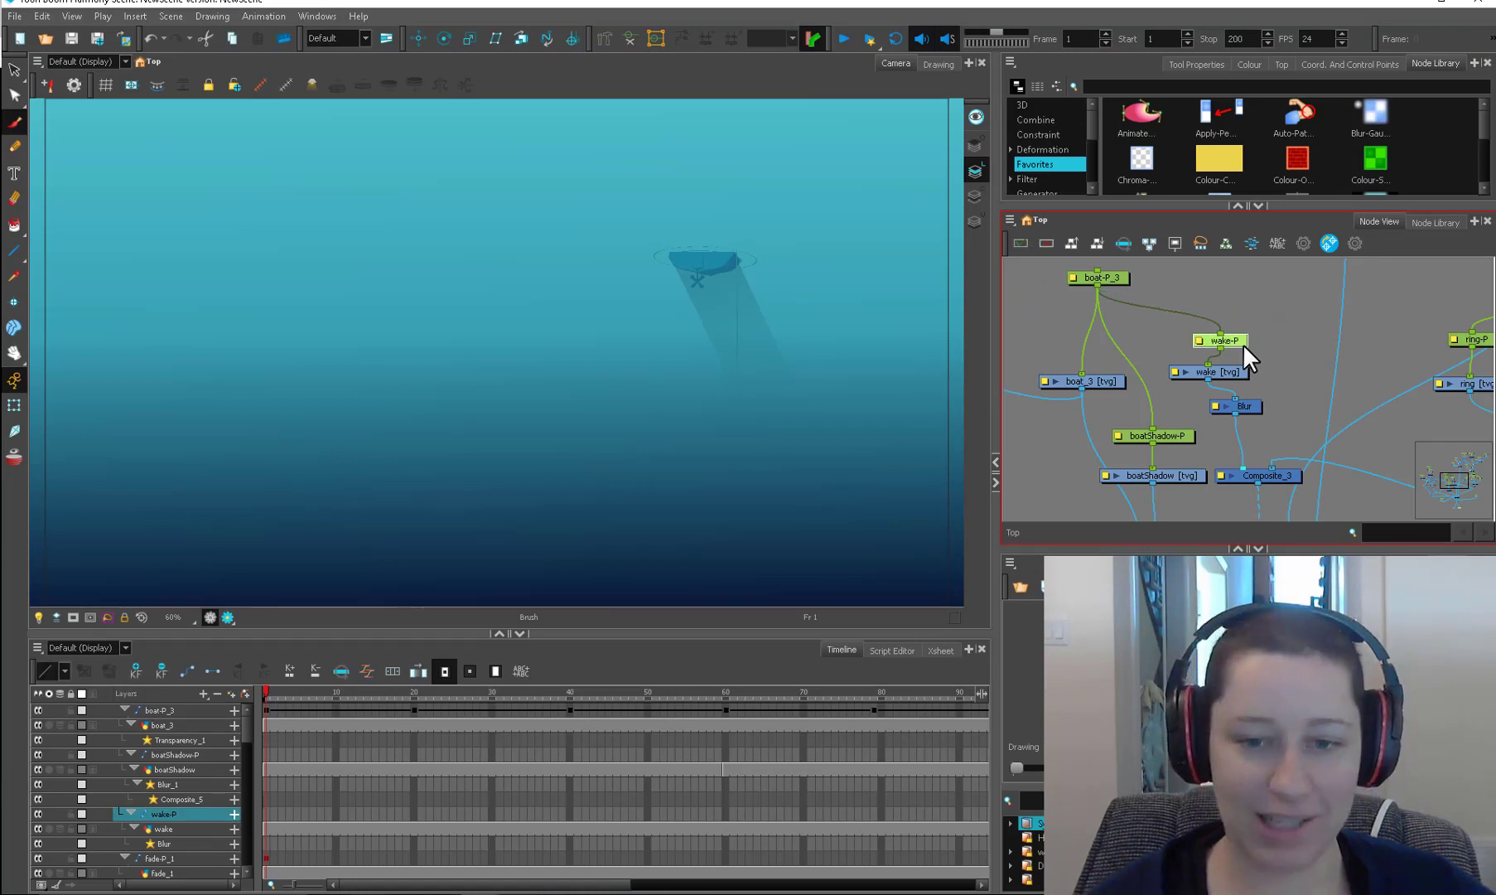
click(1291, 342)
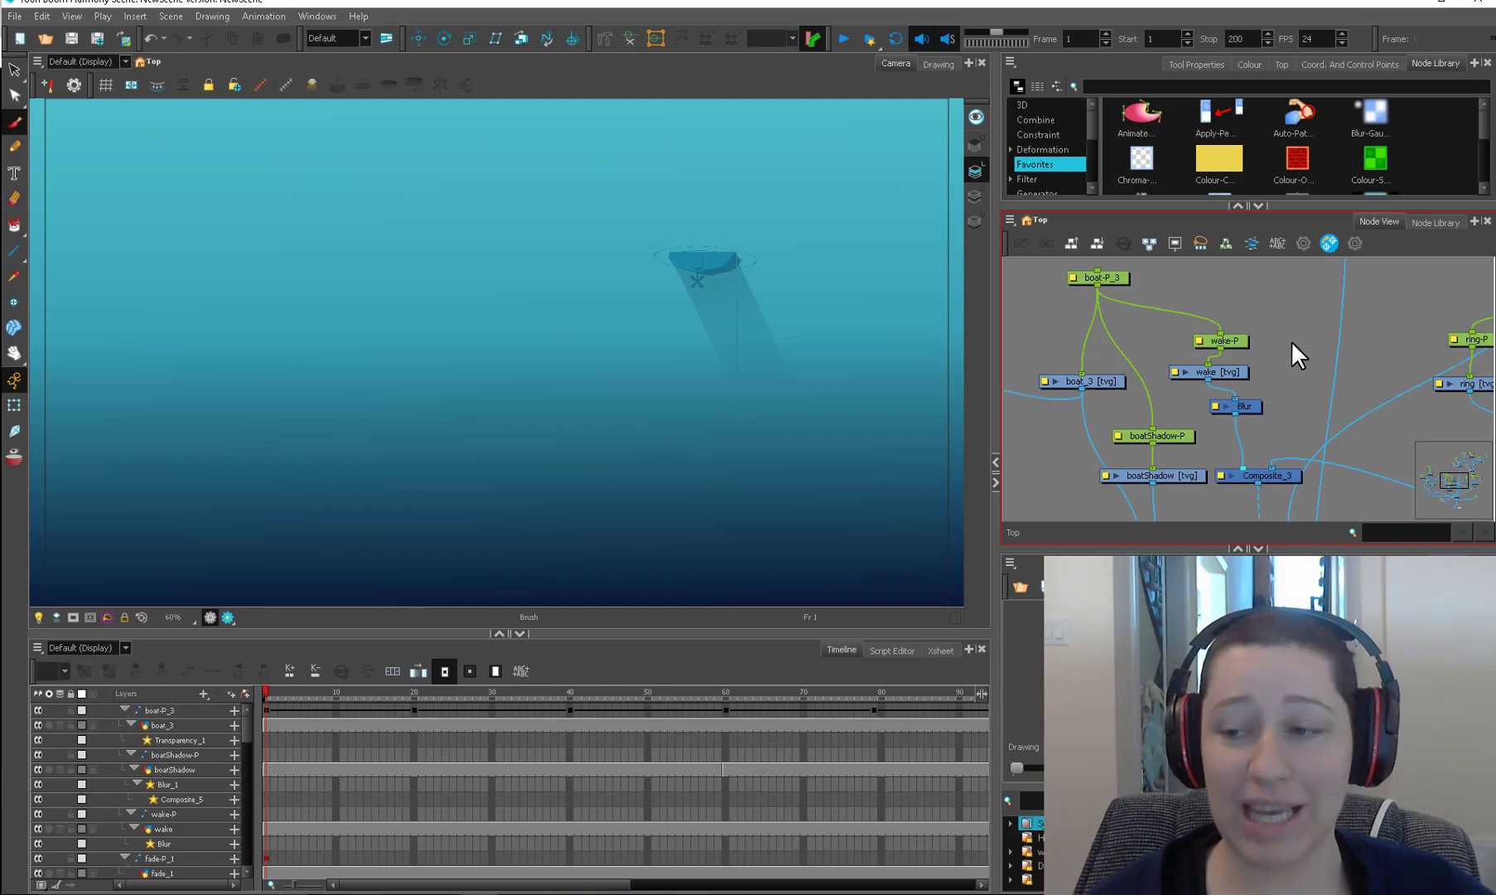
Step: Render the underwater boat scene in the camera view and inspect the frame with its effects applied
click(225, 617)
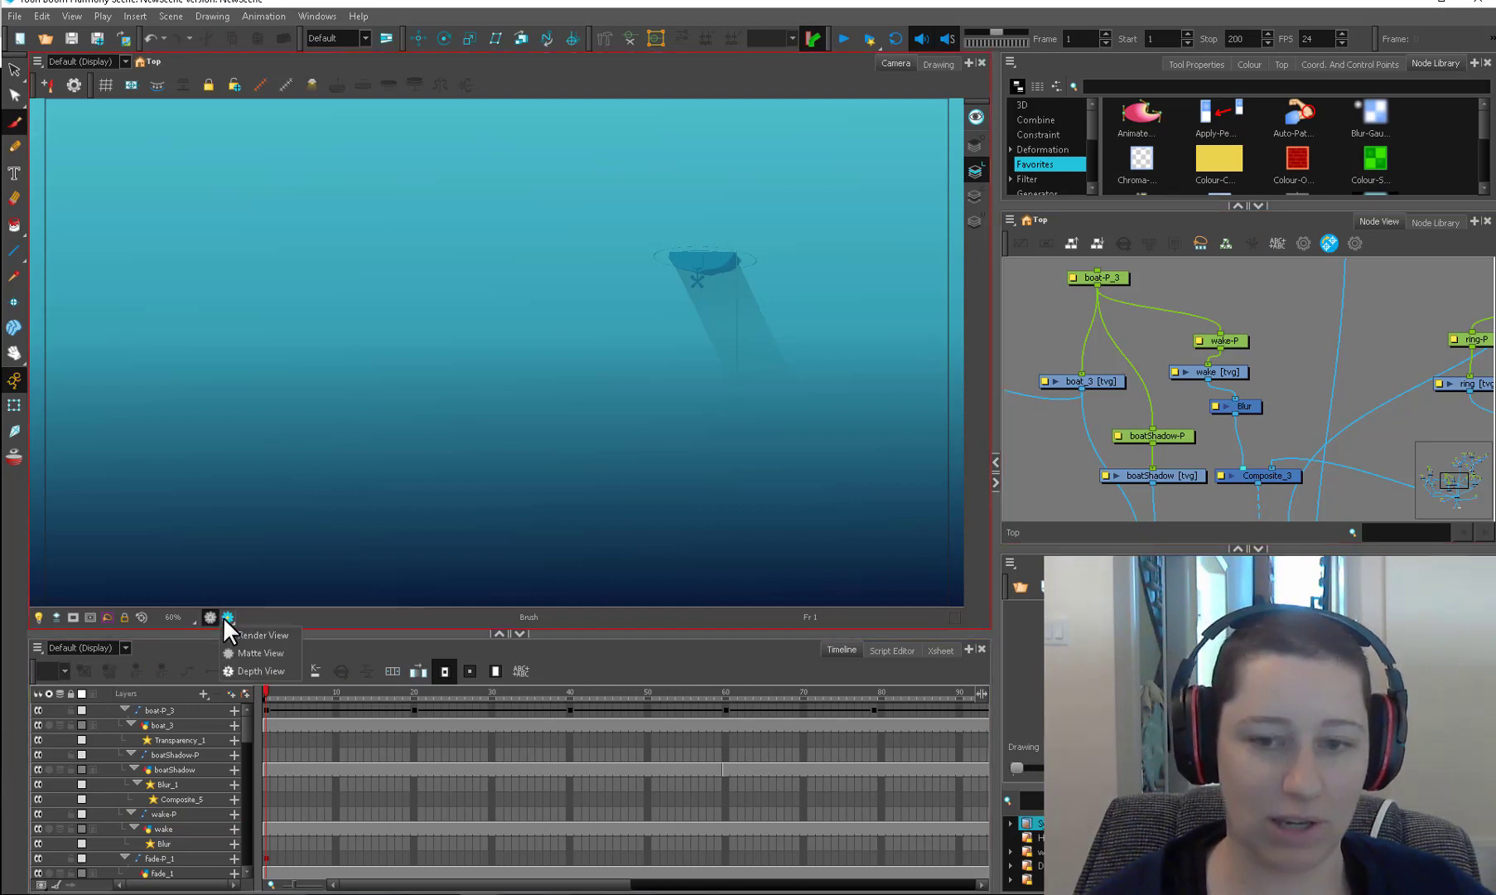
click(223, 616)
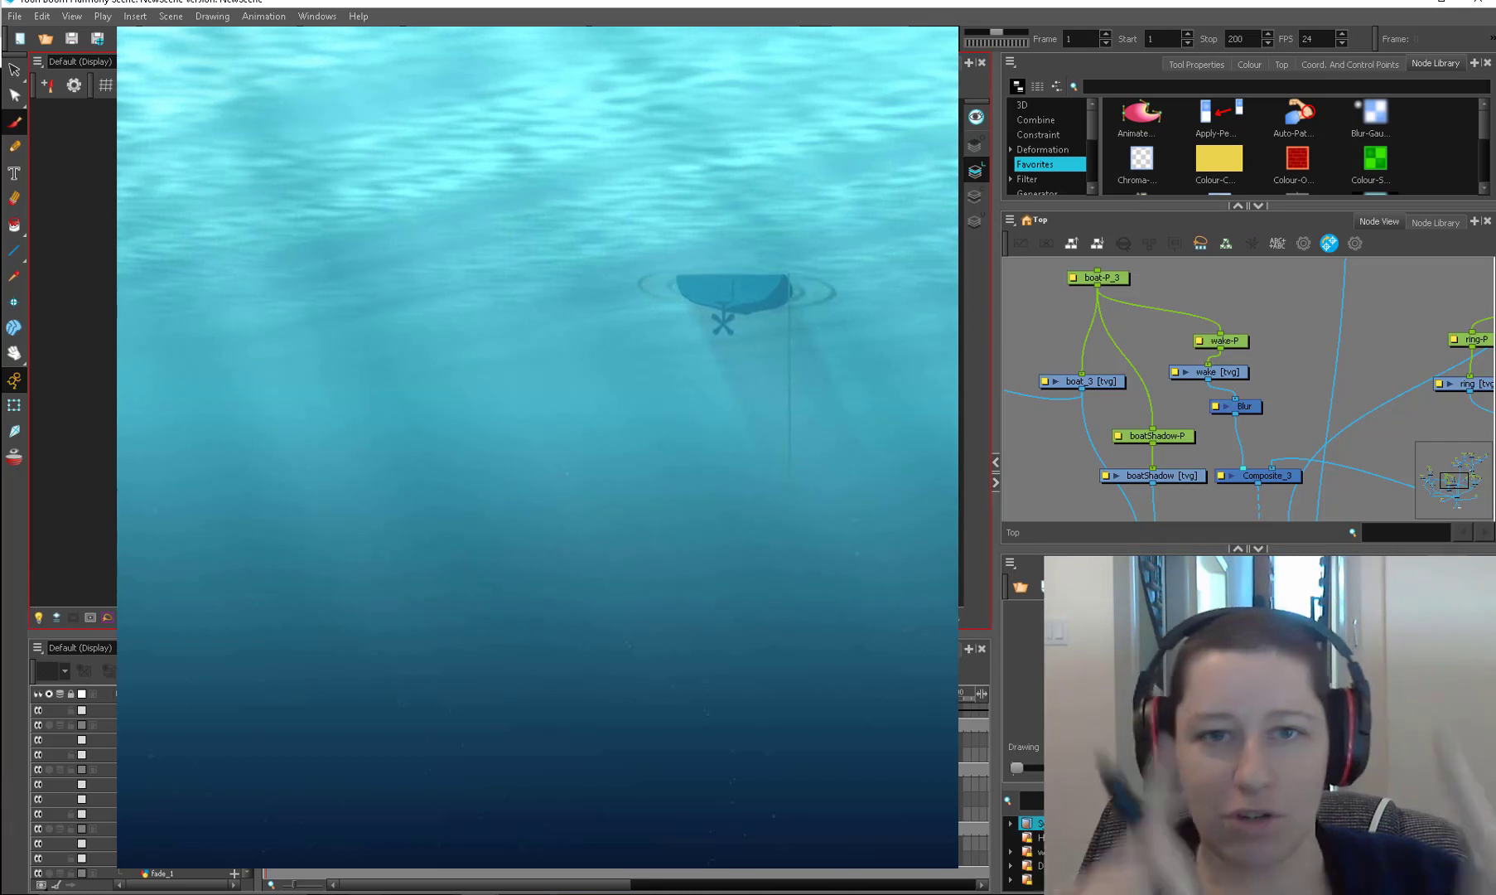
click(1010, 458)
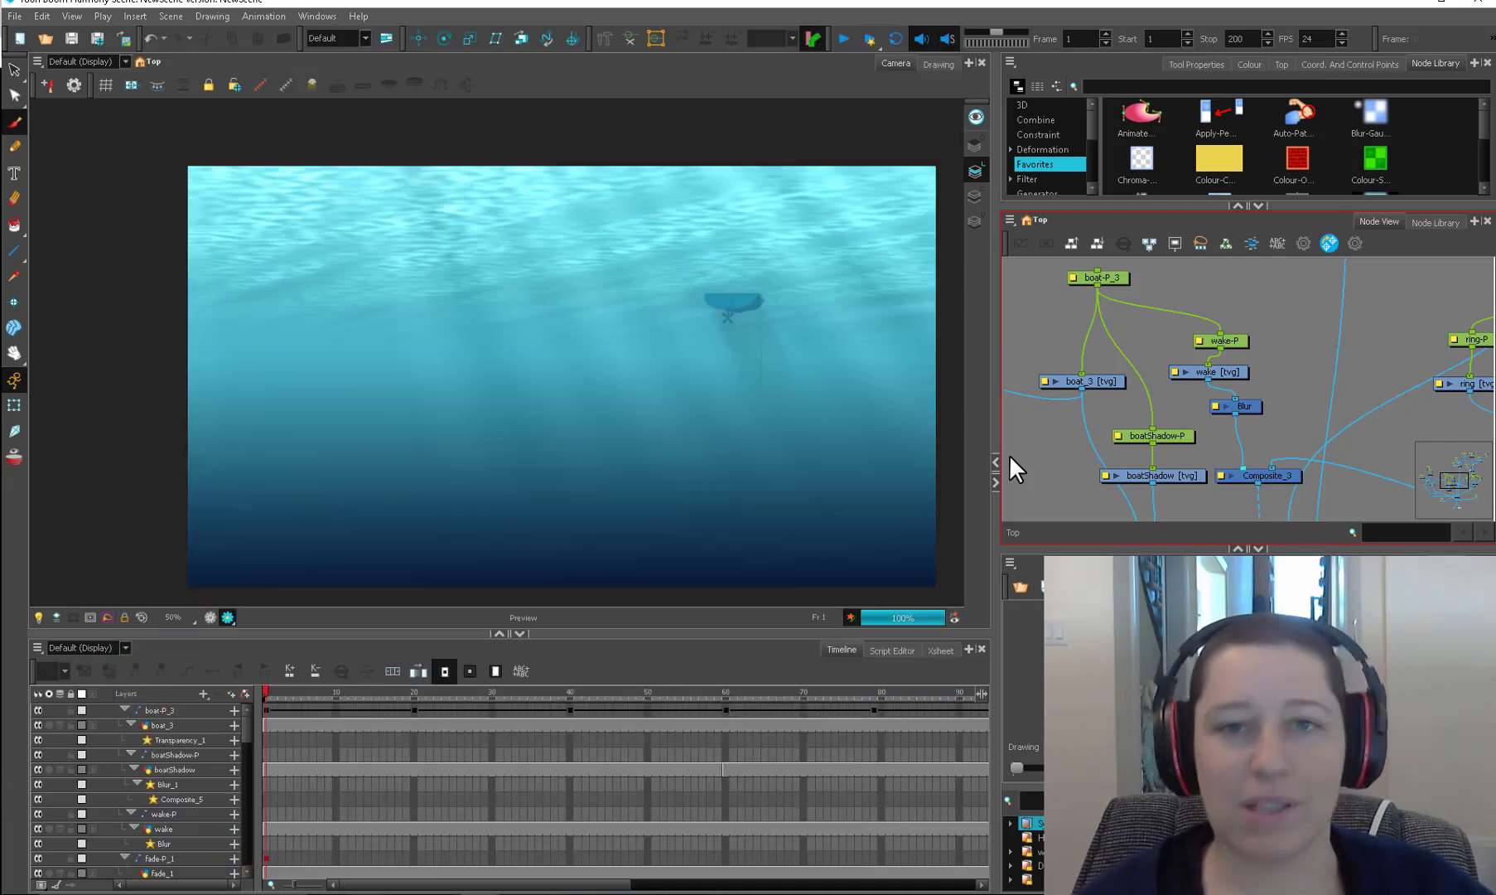
click(704, 164)
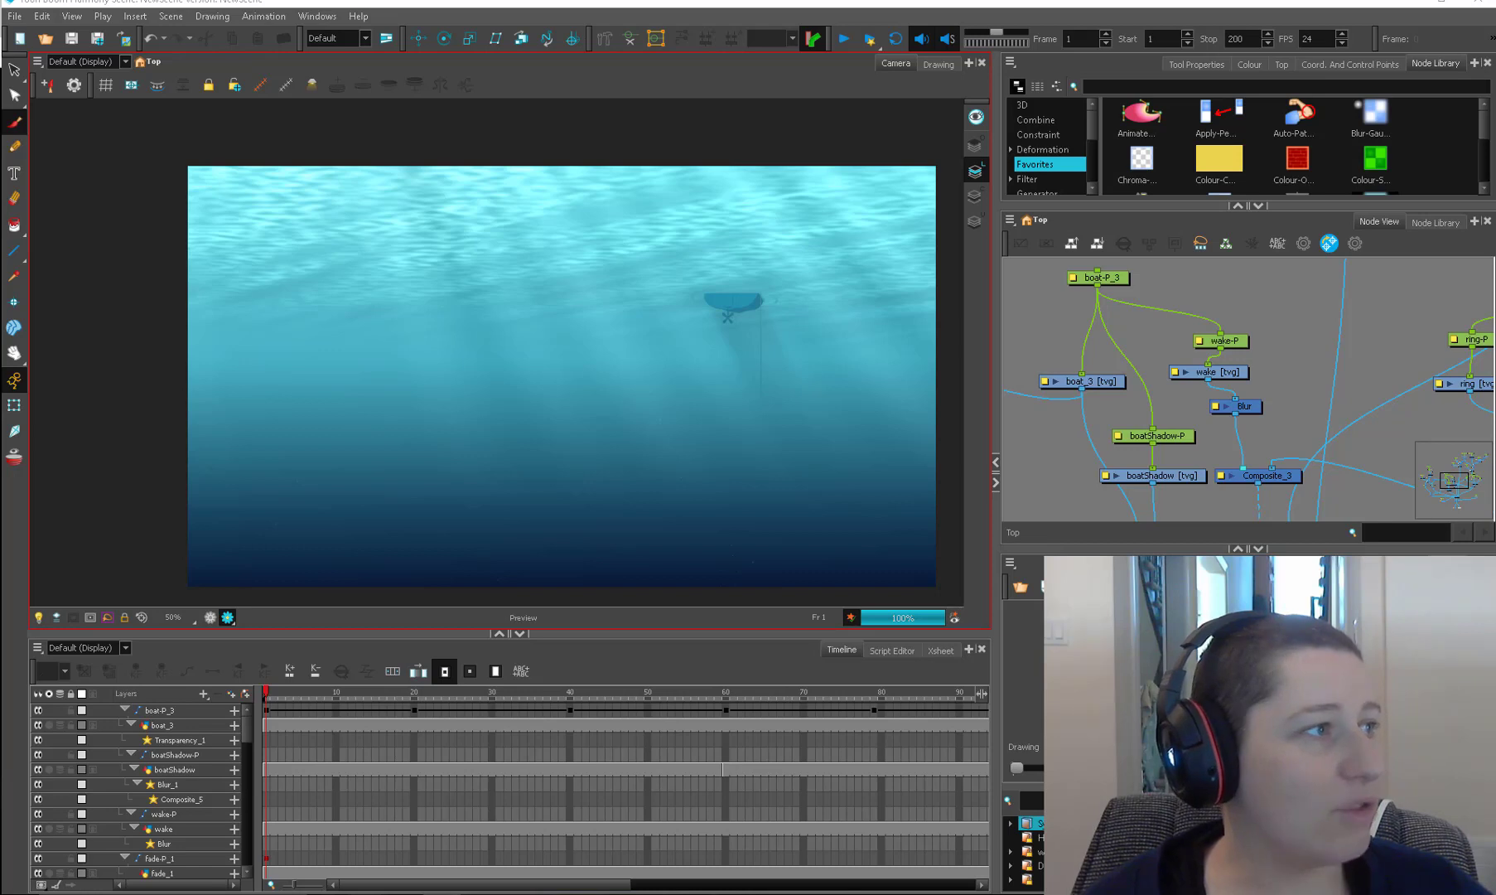
Step: Switch to the browser, play the "Finding Nemo (HD) - The Butt" clip full screen, and study its underwater boat shot
drag(1495, 211, 694, 65)
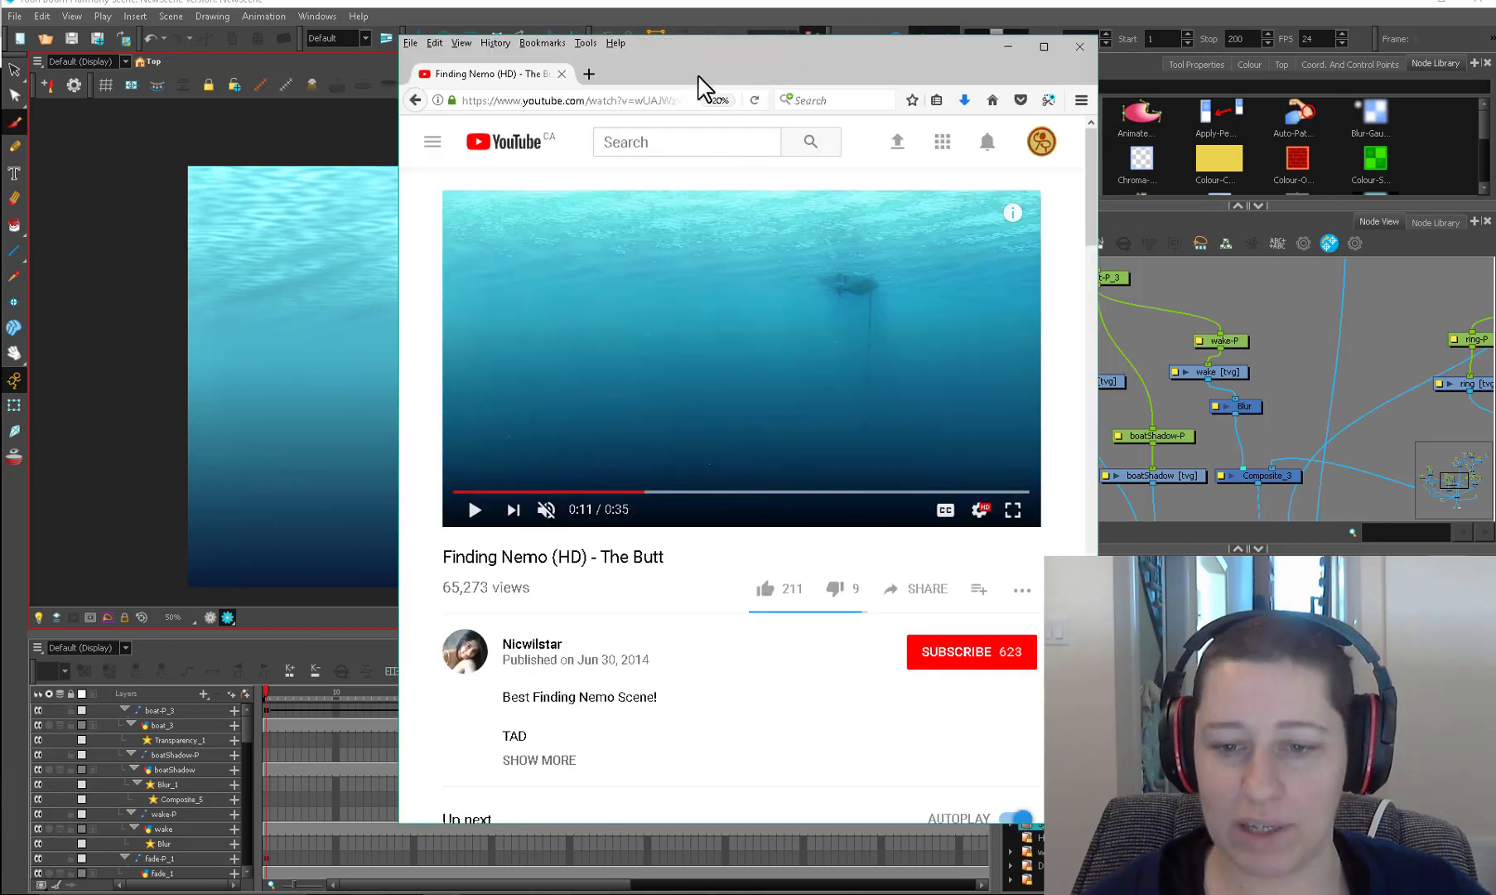
click(476, 521)
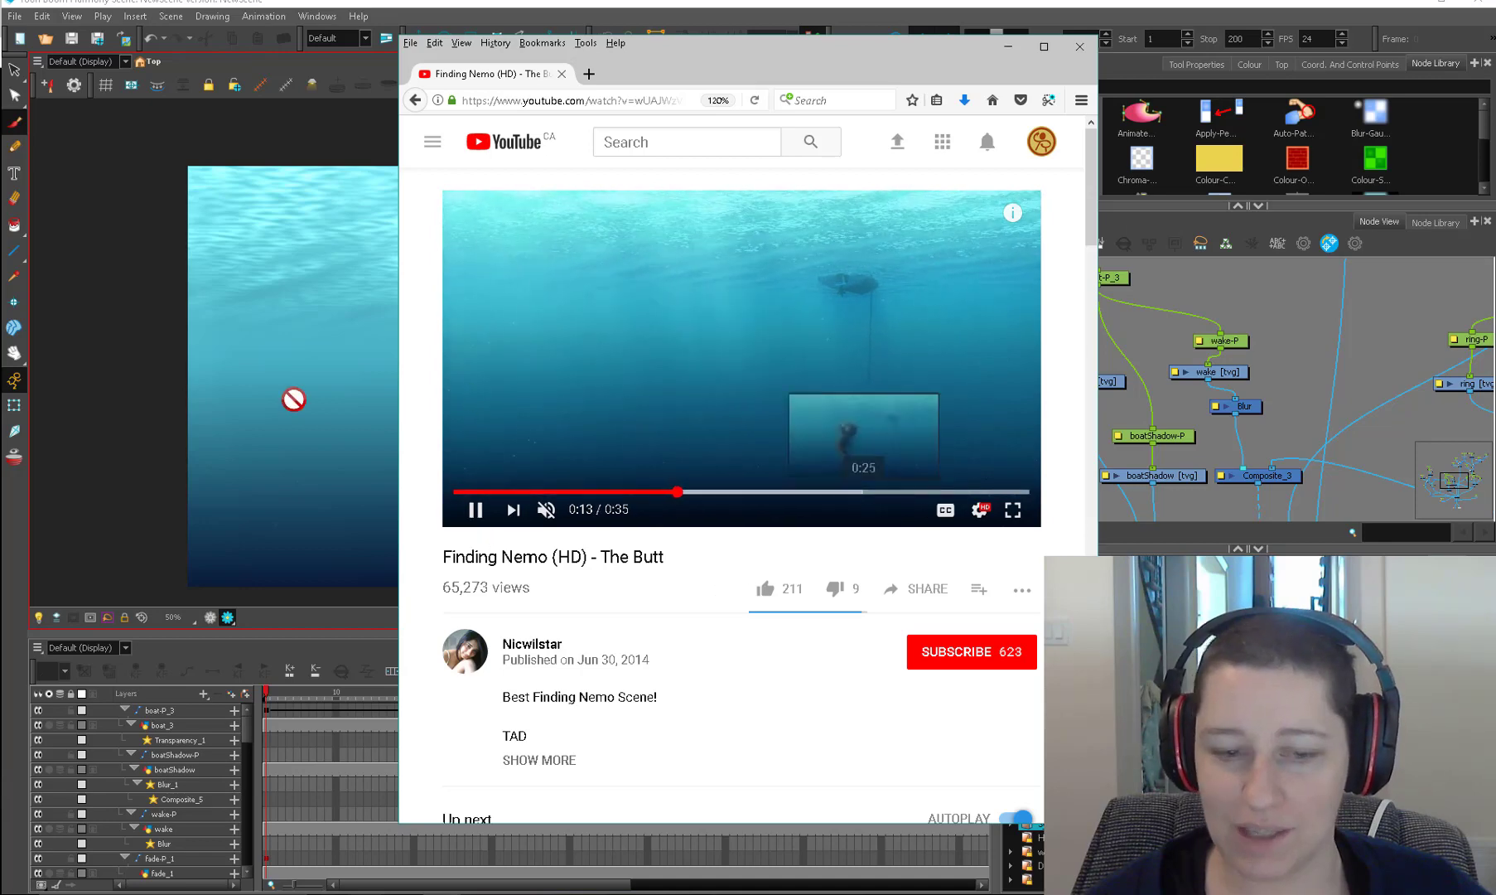
key(f)
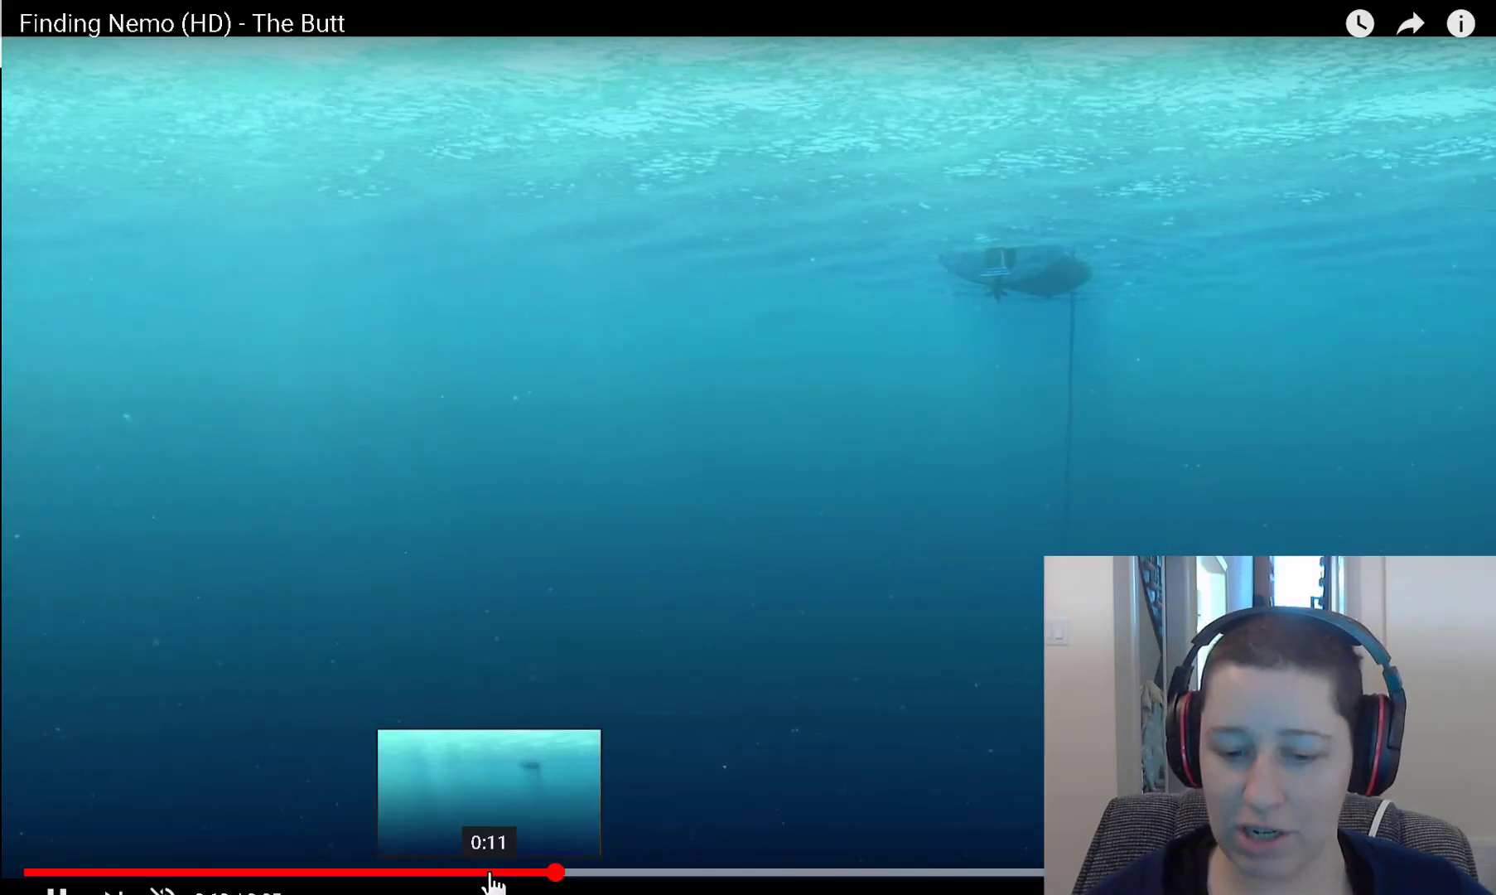
click(545, 874)
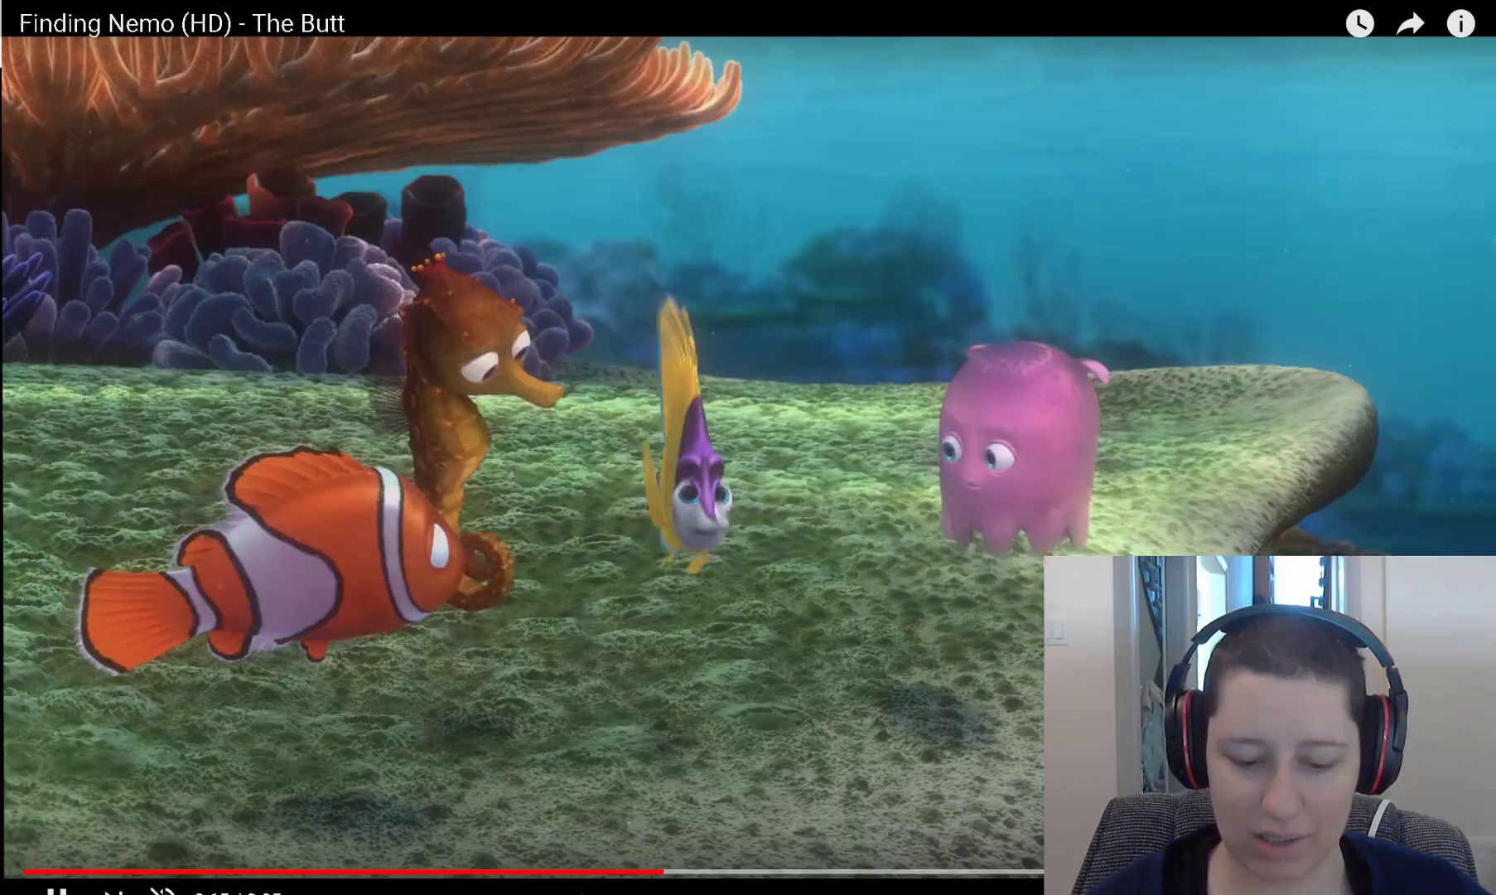
click(589, 874)
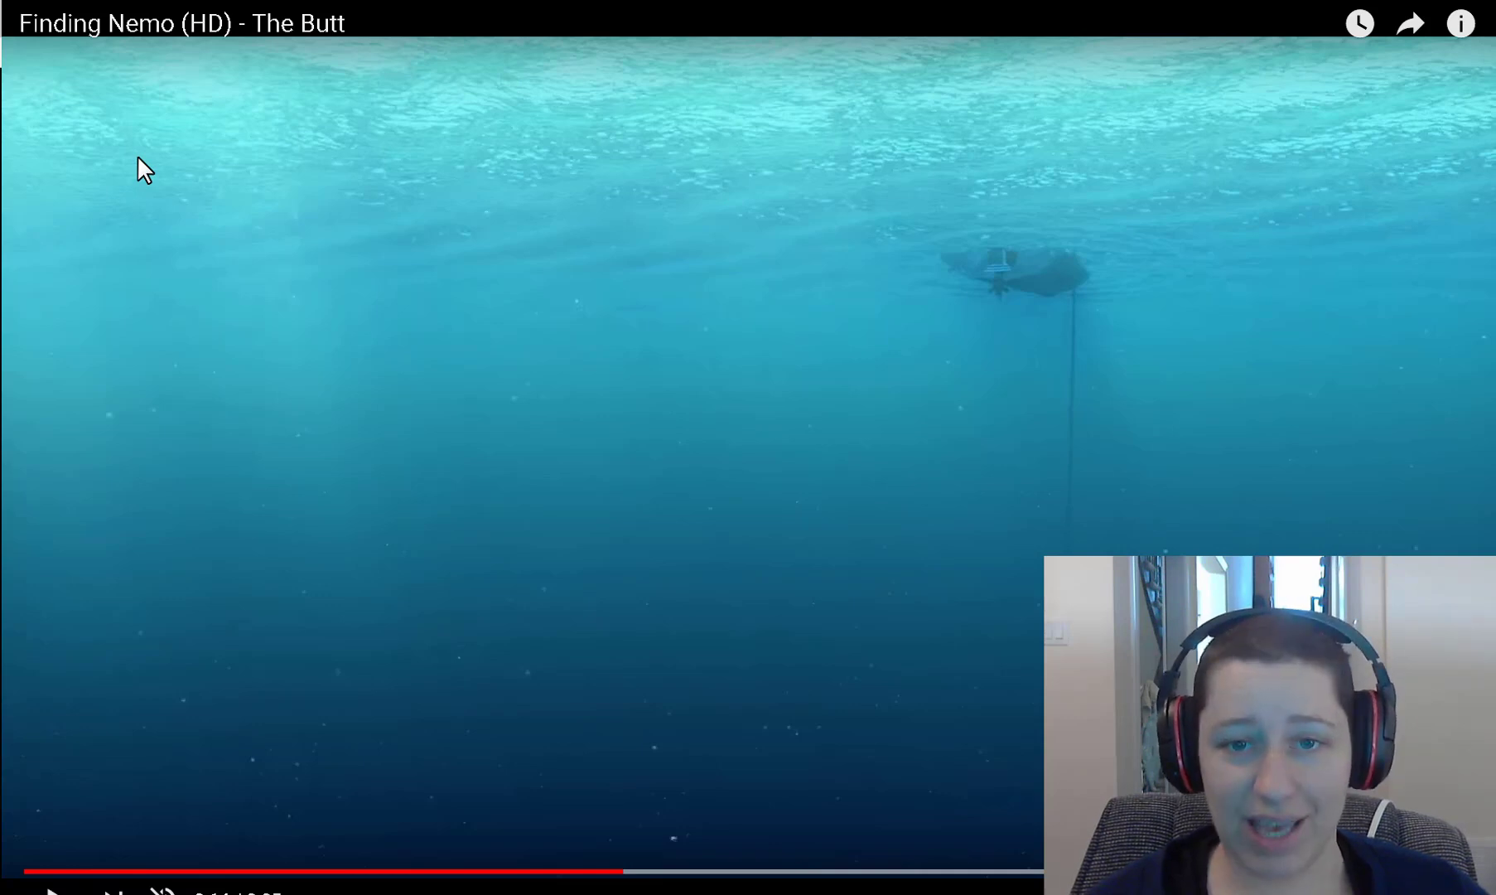
click(401, 87)
click(401, 86)
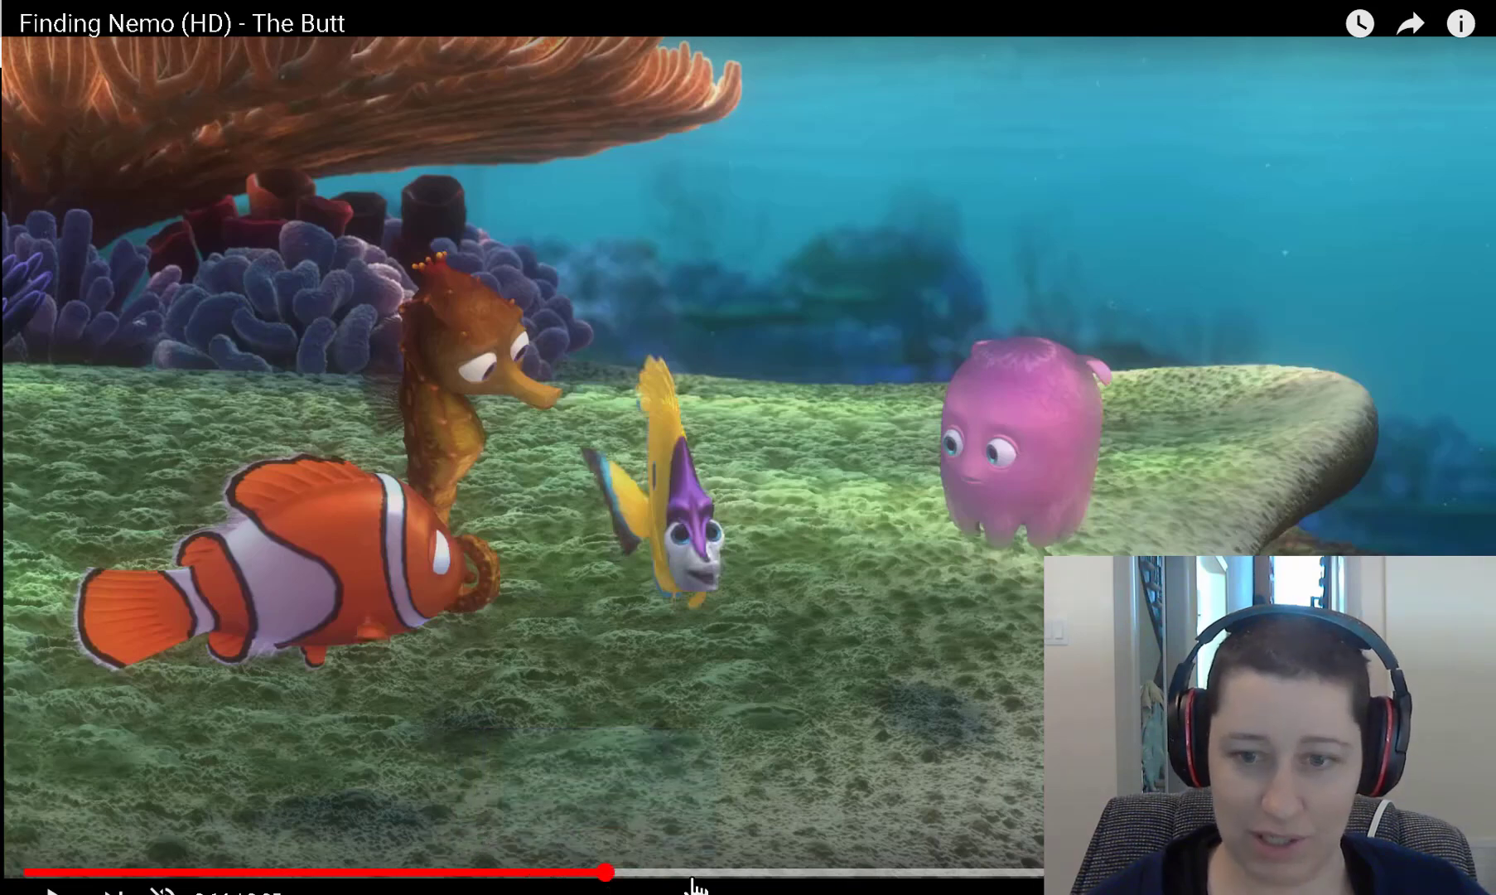
click(604, 872)
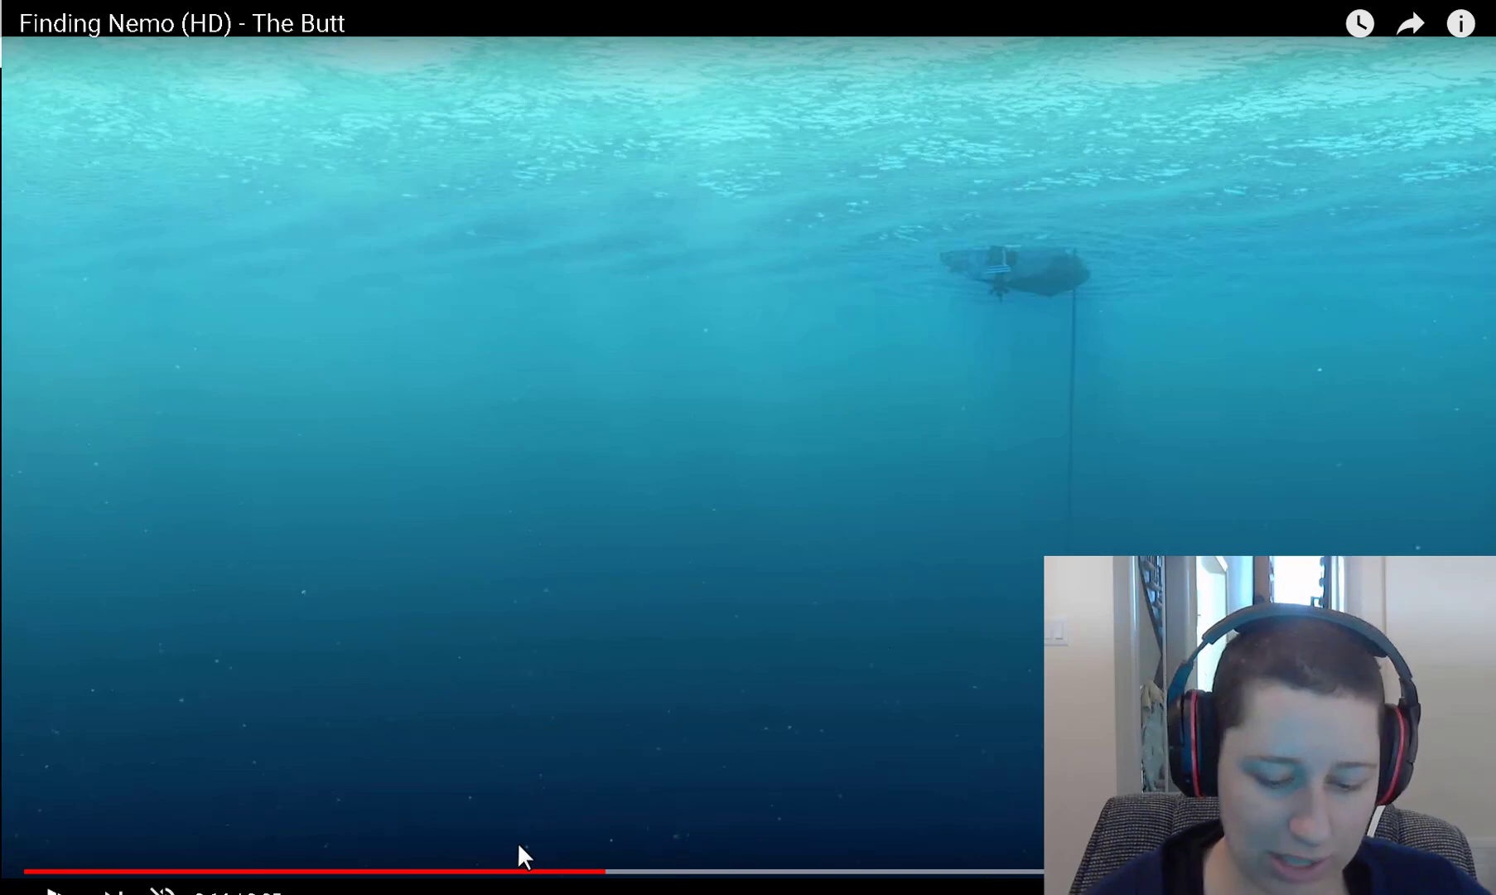
Step: Replay the underwater boat shot around 0:12, study its water surface and light, and minimise the browser
key(space)
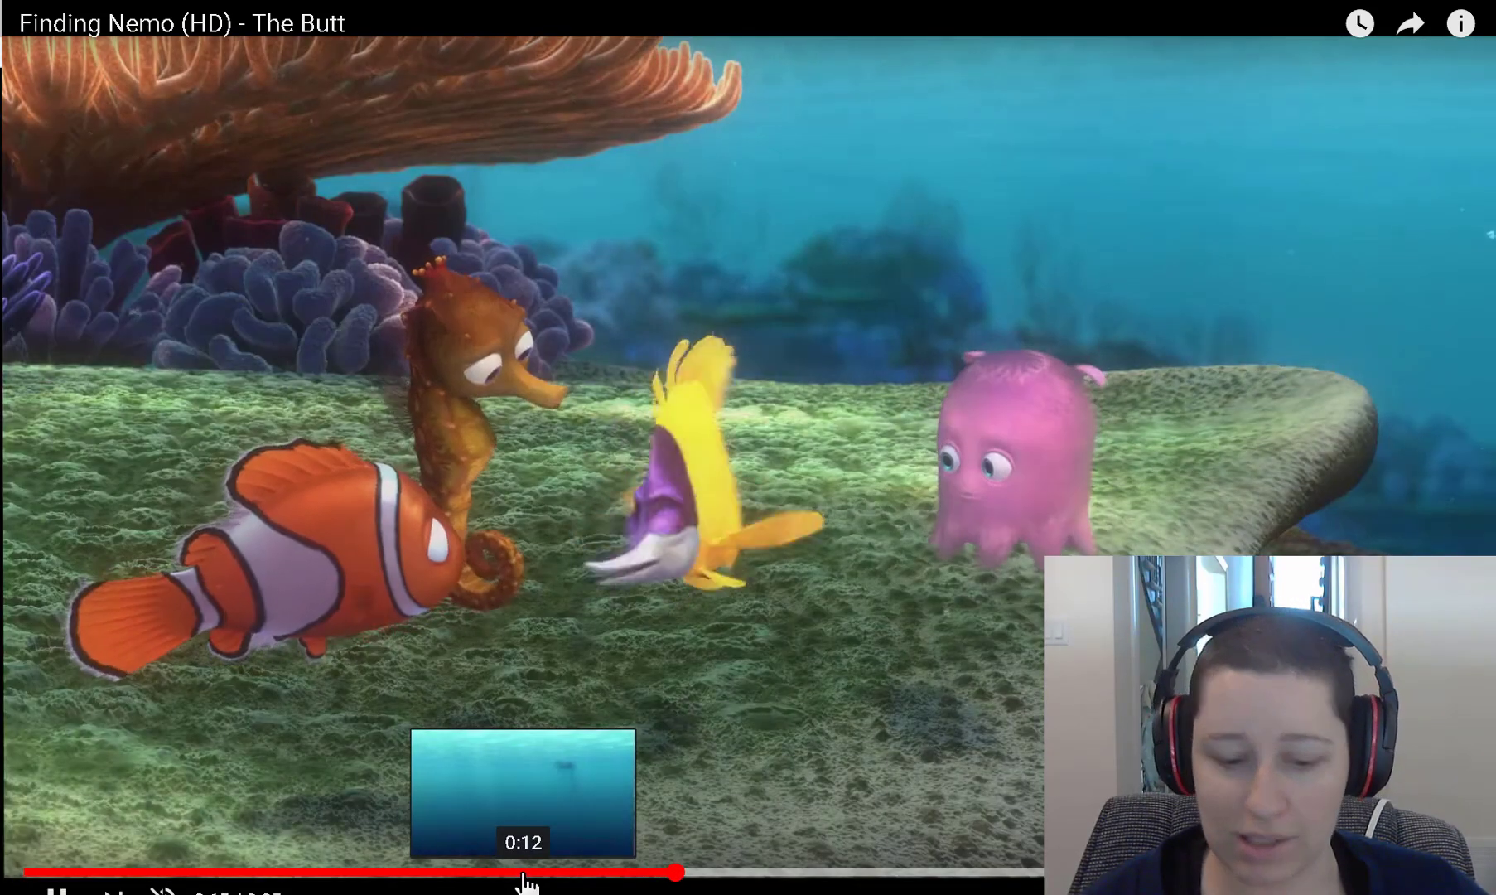
click(524, 872)
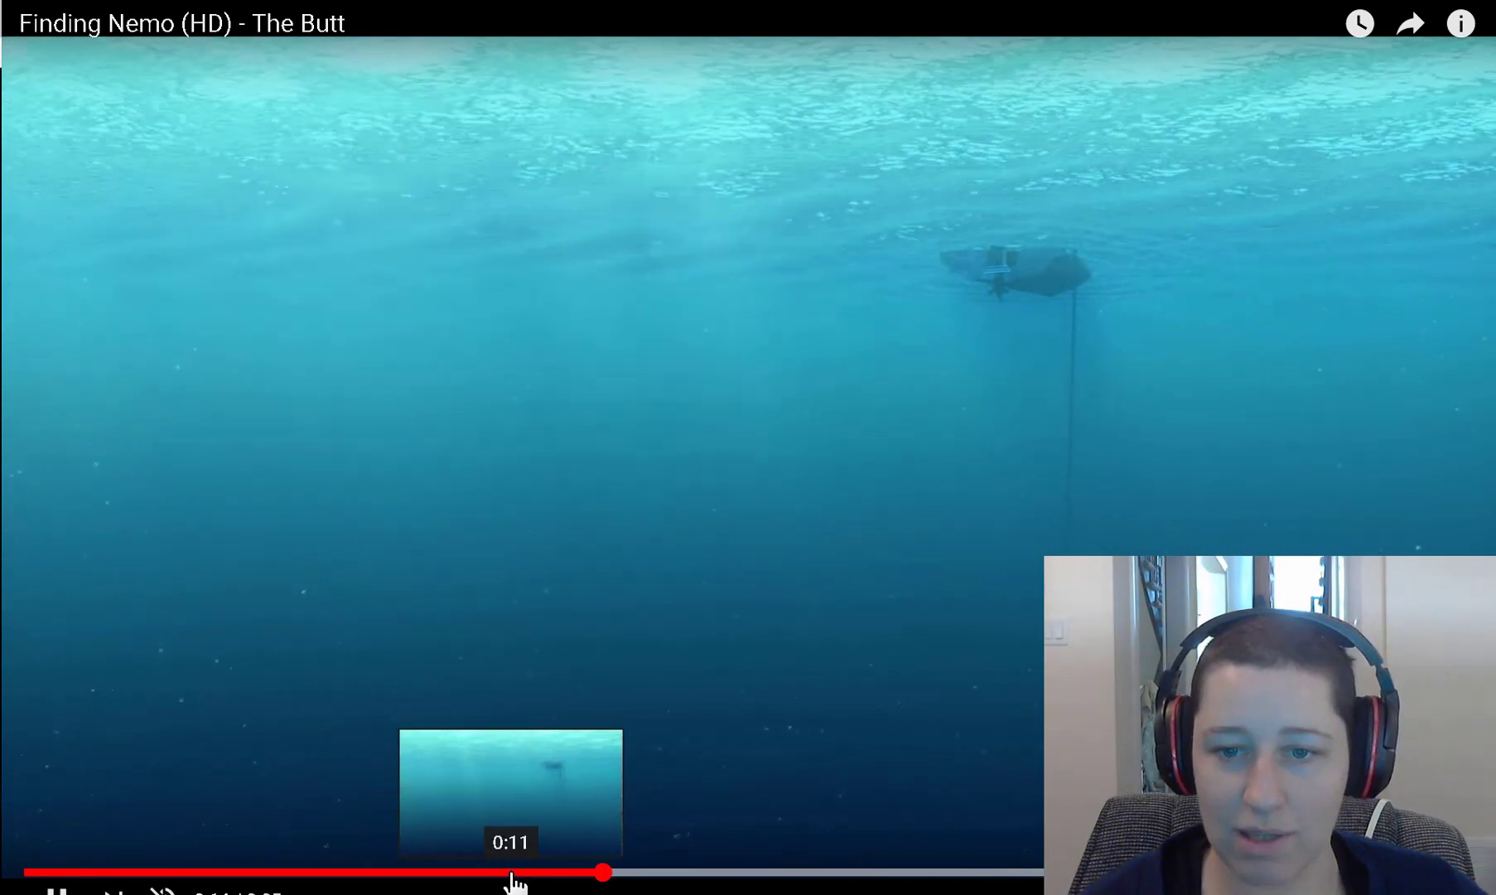
click(512, 872)
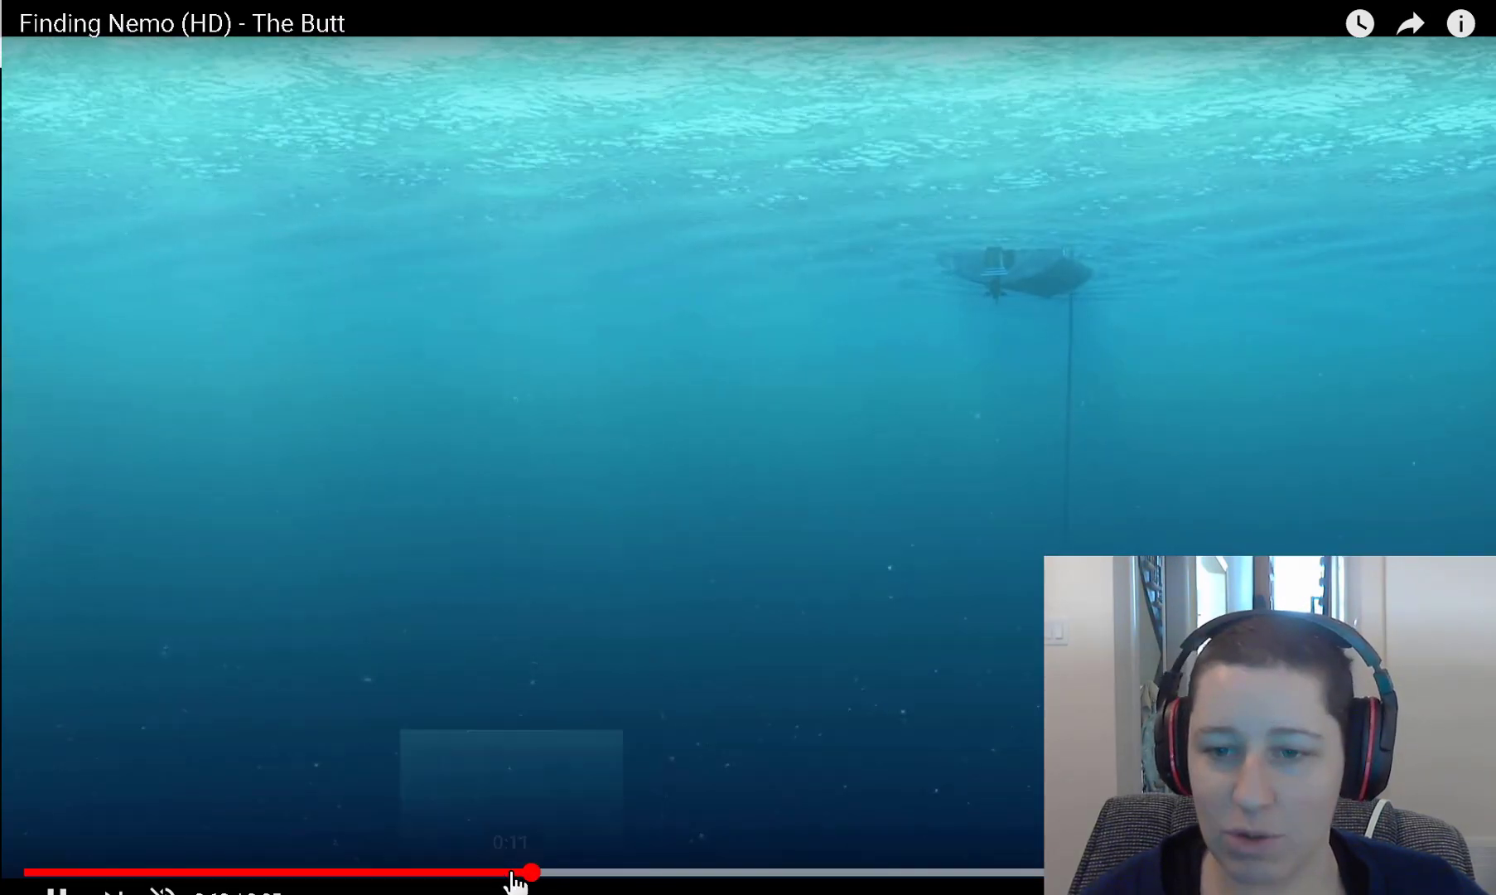
click(514, 878)
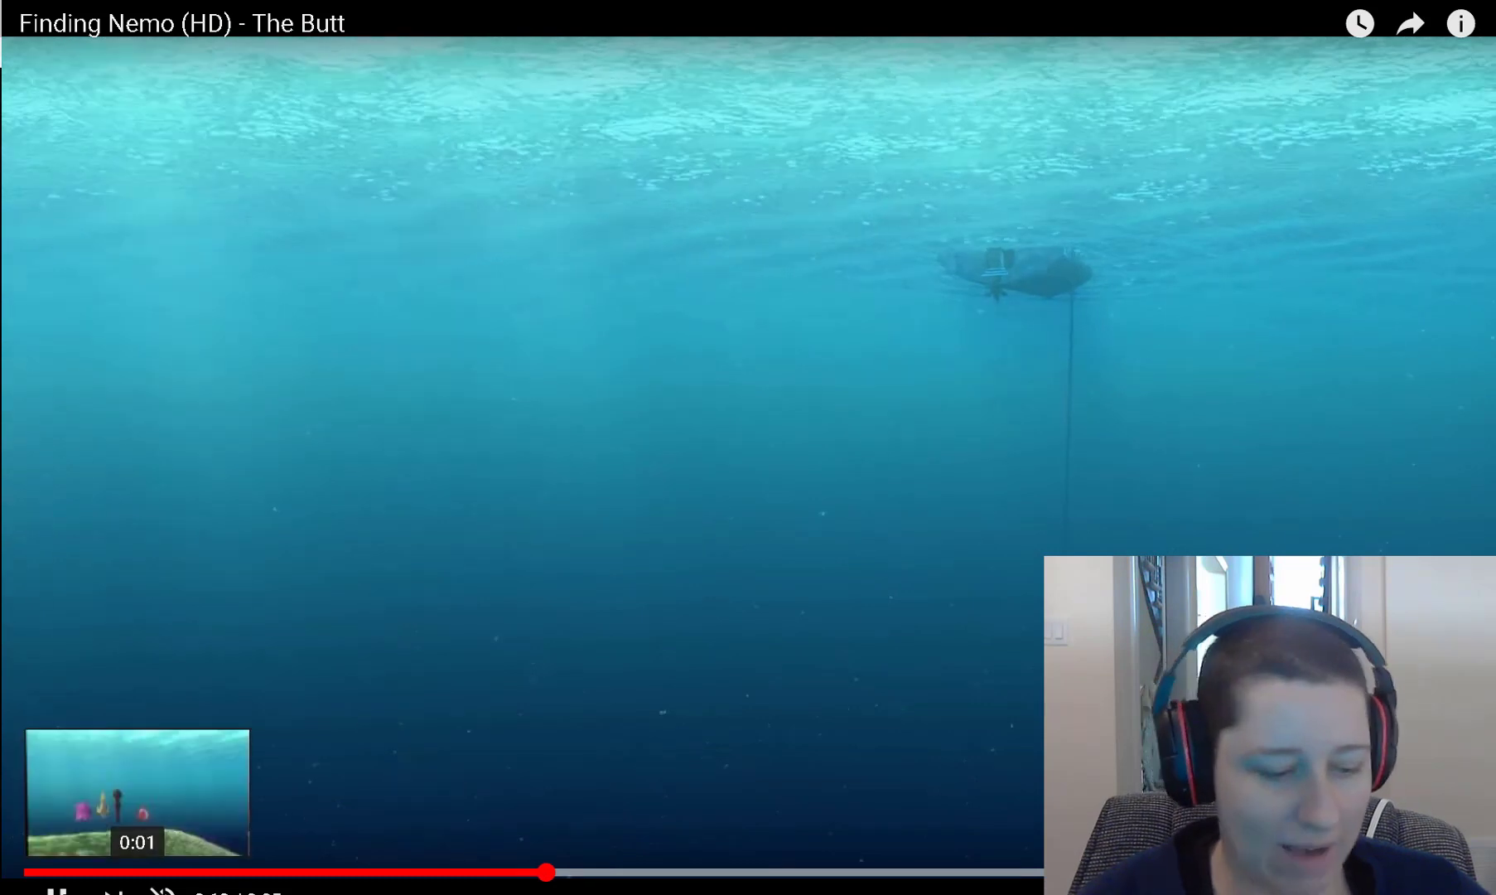
click(57, 892)
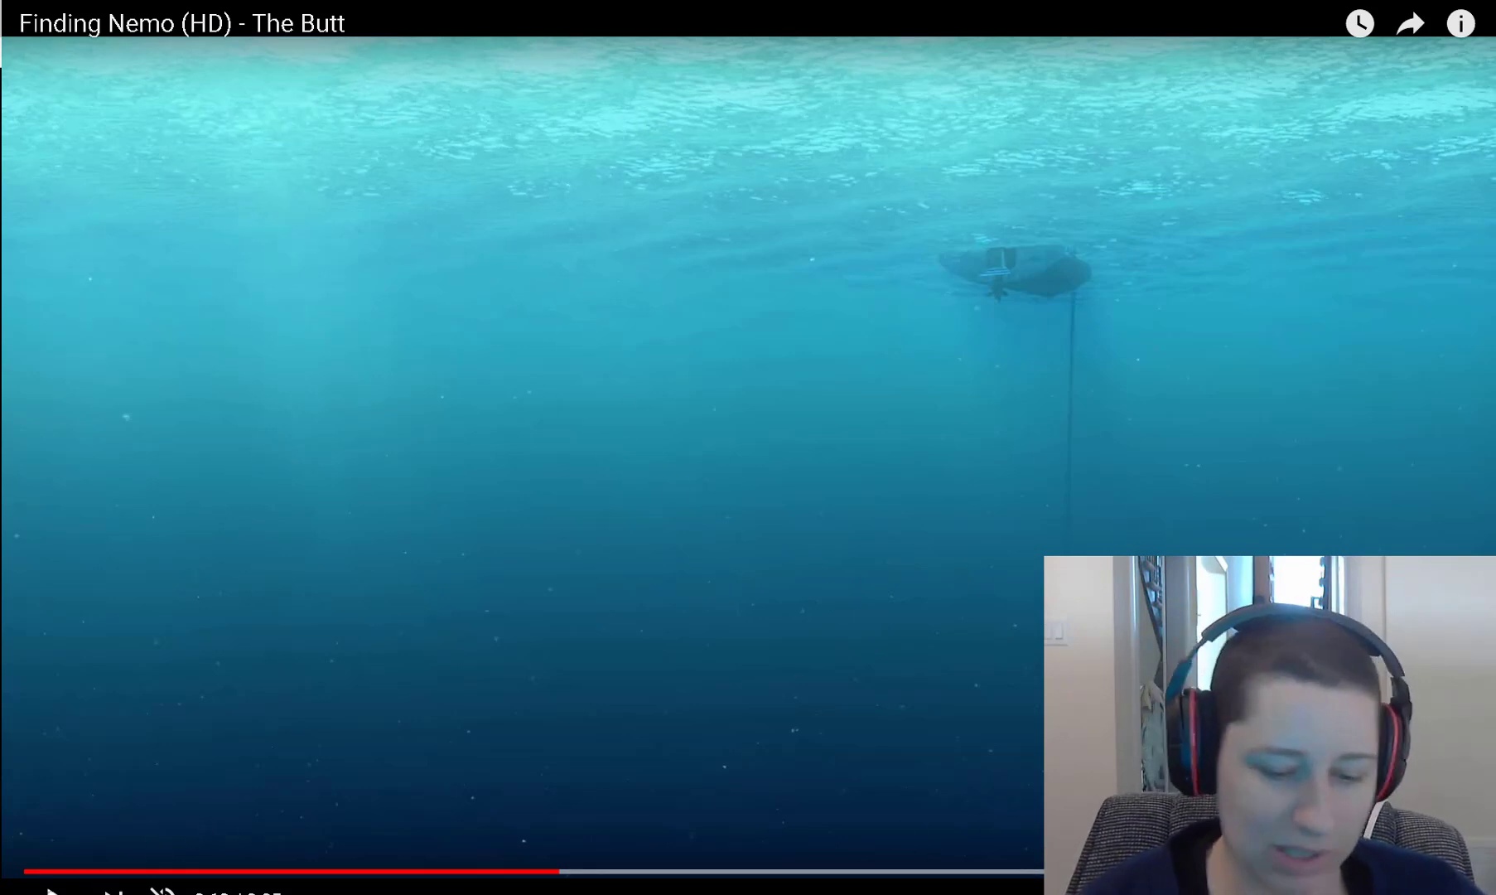
click(52, 892)
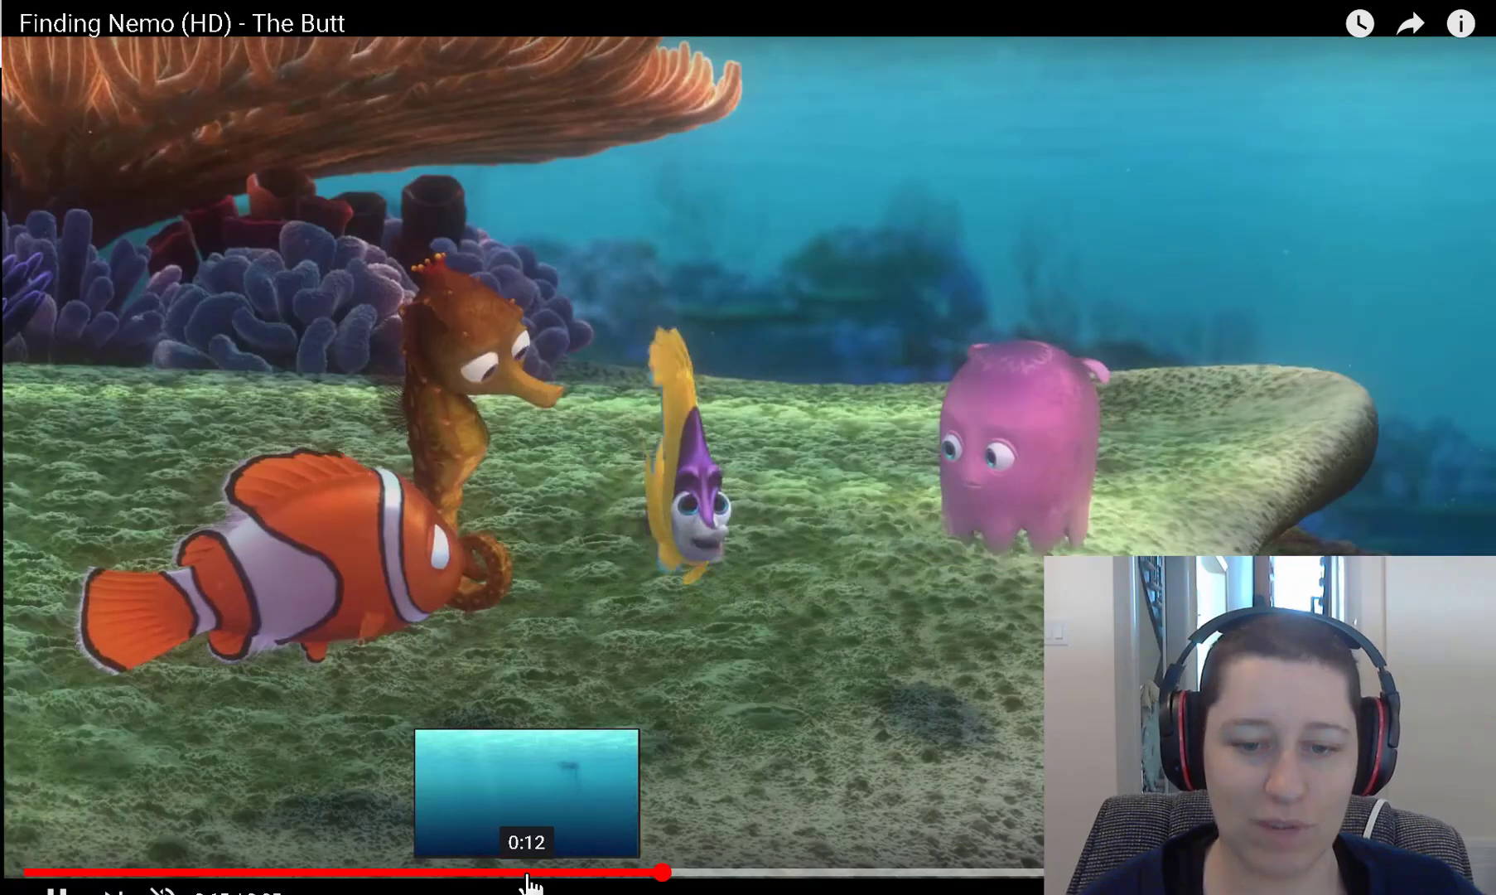
click(539, 872)
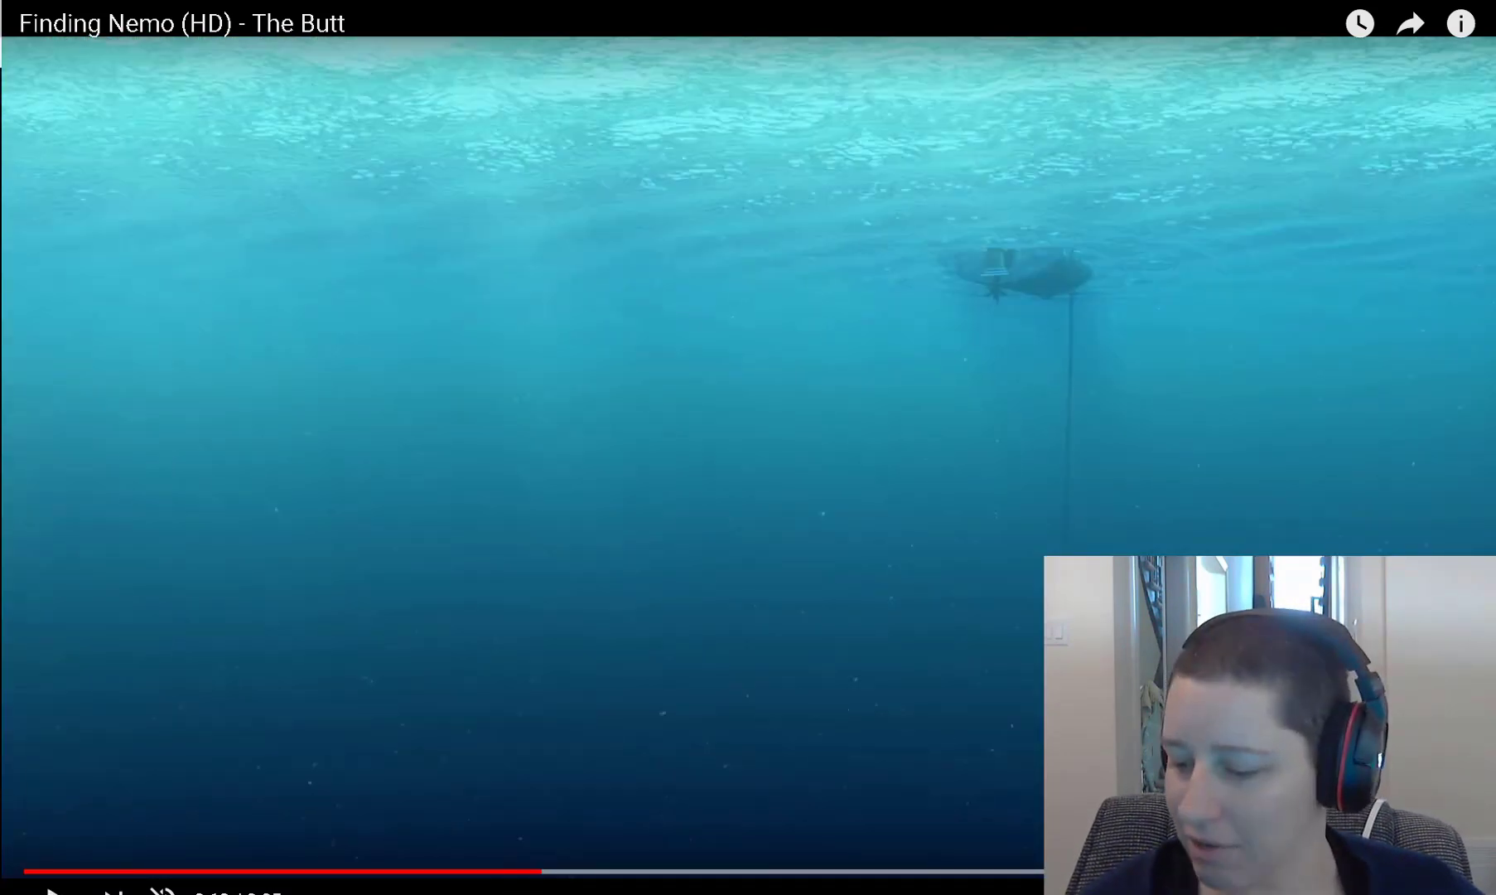
key(Escape)
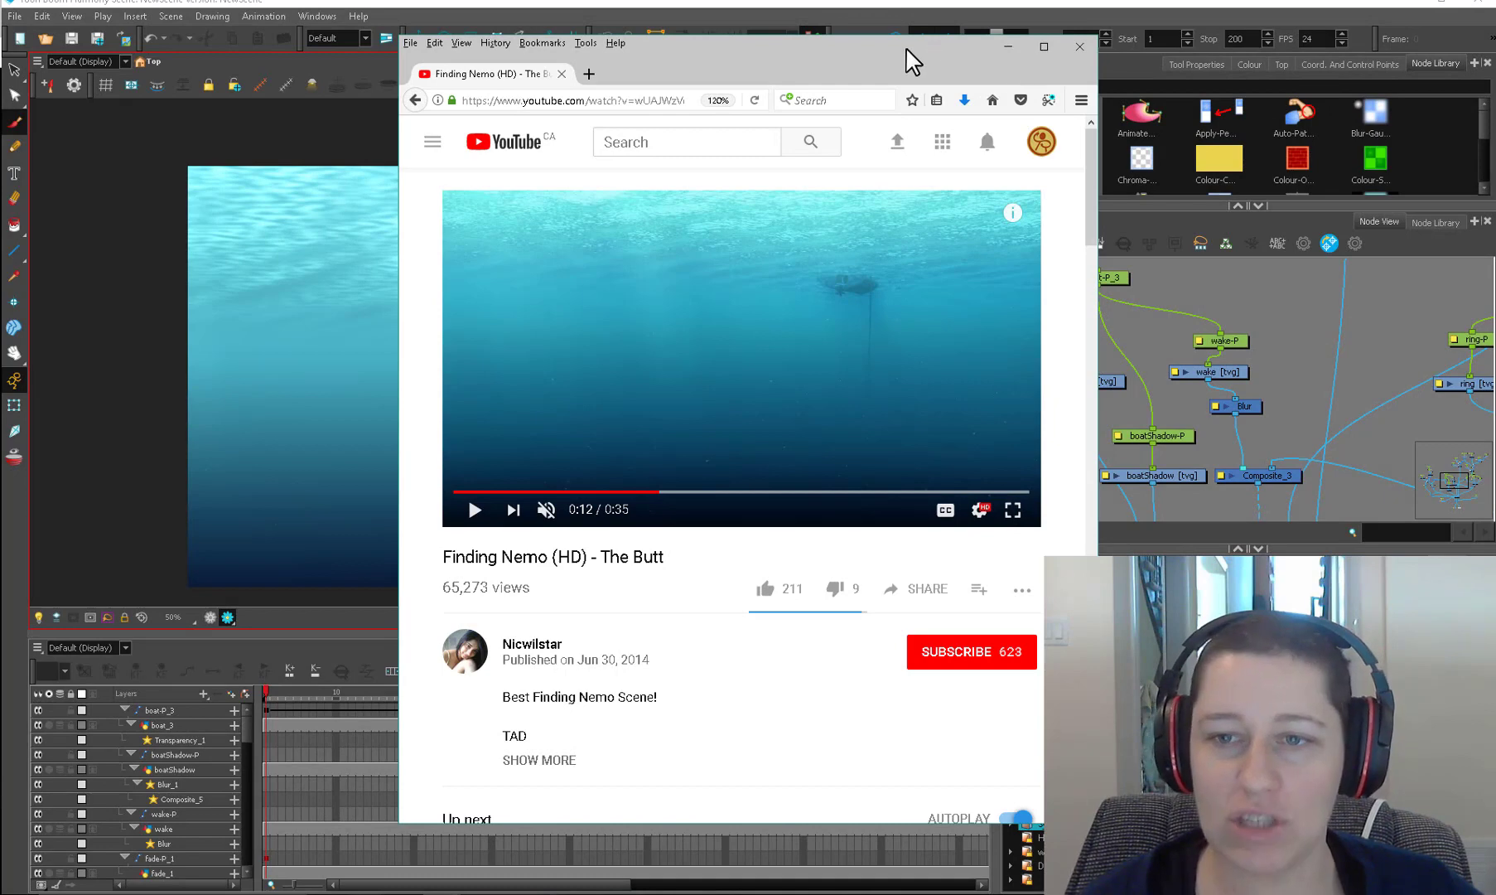
click(1009, 47)
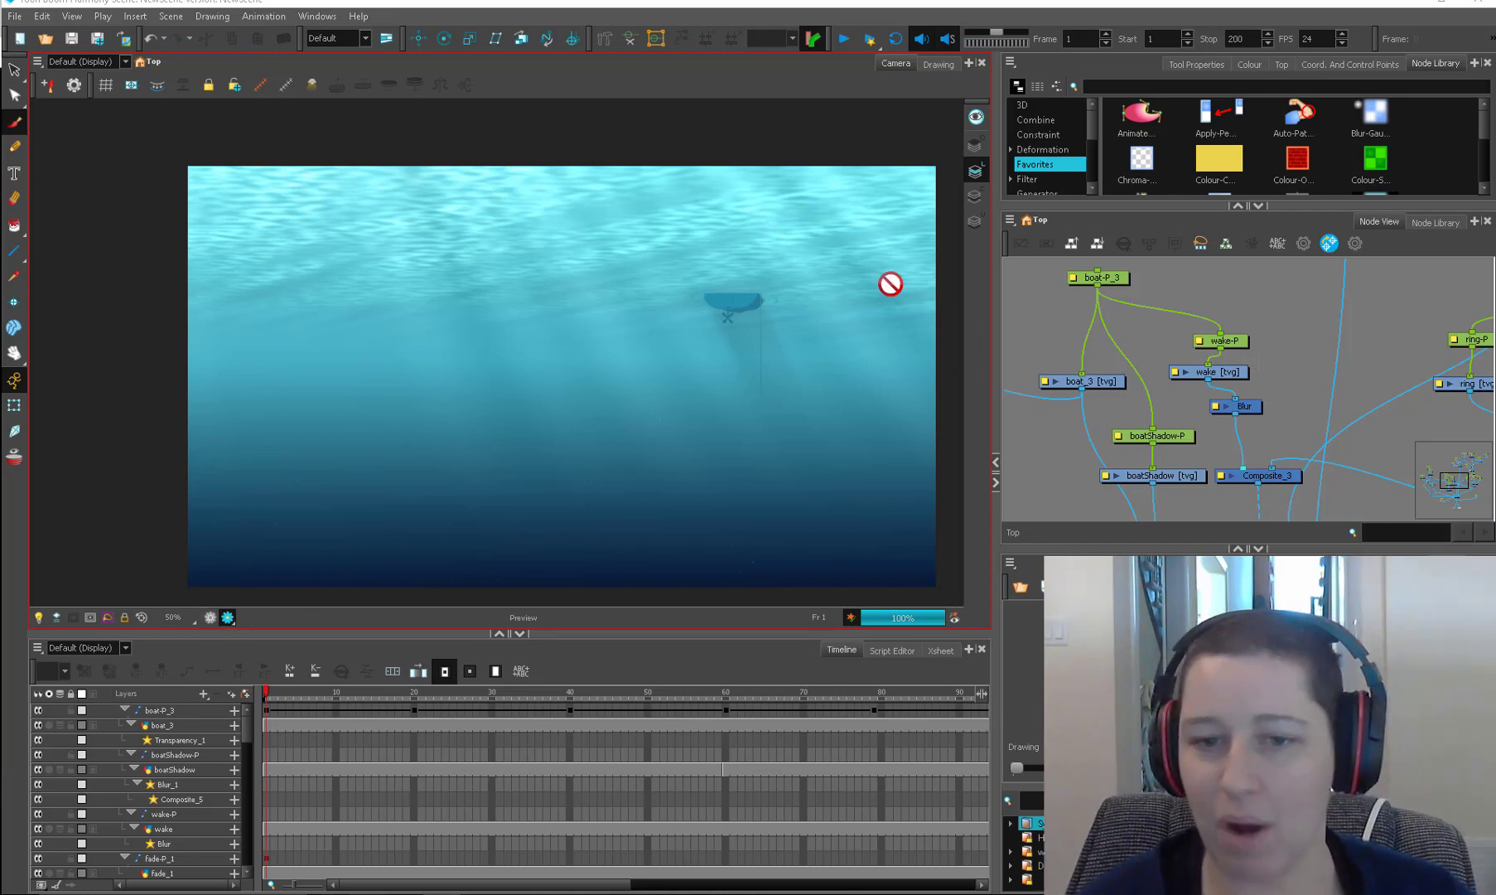
Step: Turn off the rendered preview in the camera view and expand the node view to full screen
click(210, 617)
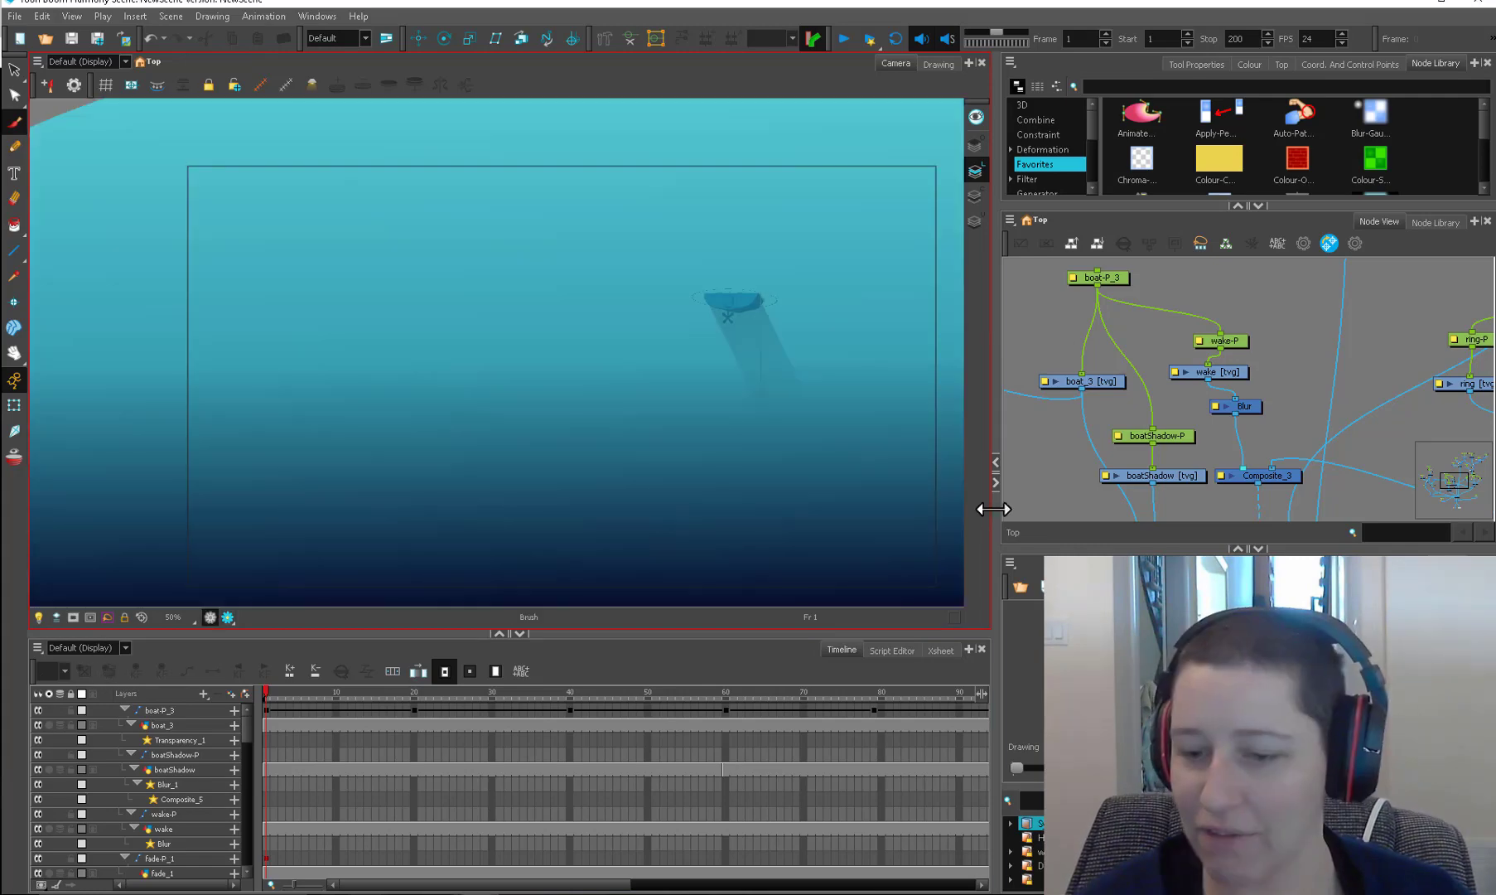
drag(995, 508, 767, 540)
drag(936, 549, 936, 717)
drag(1086, 258, 1093, 116)
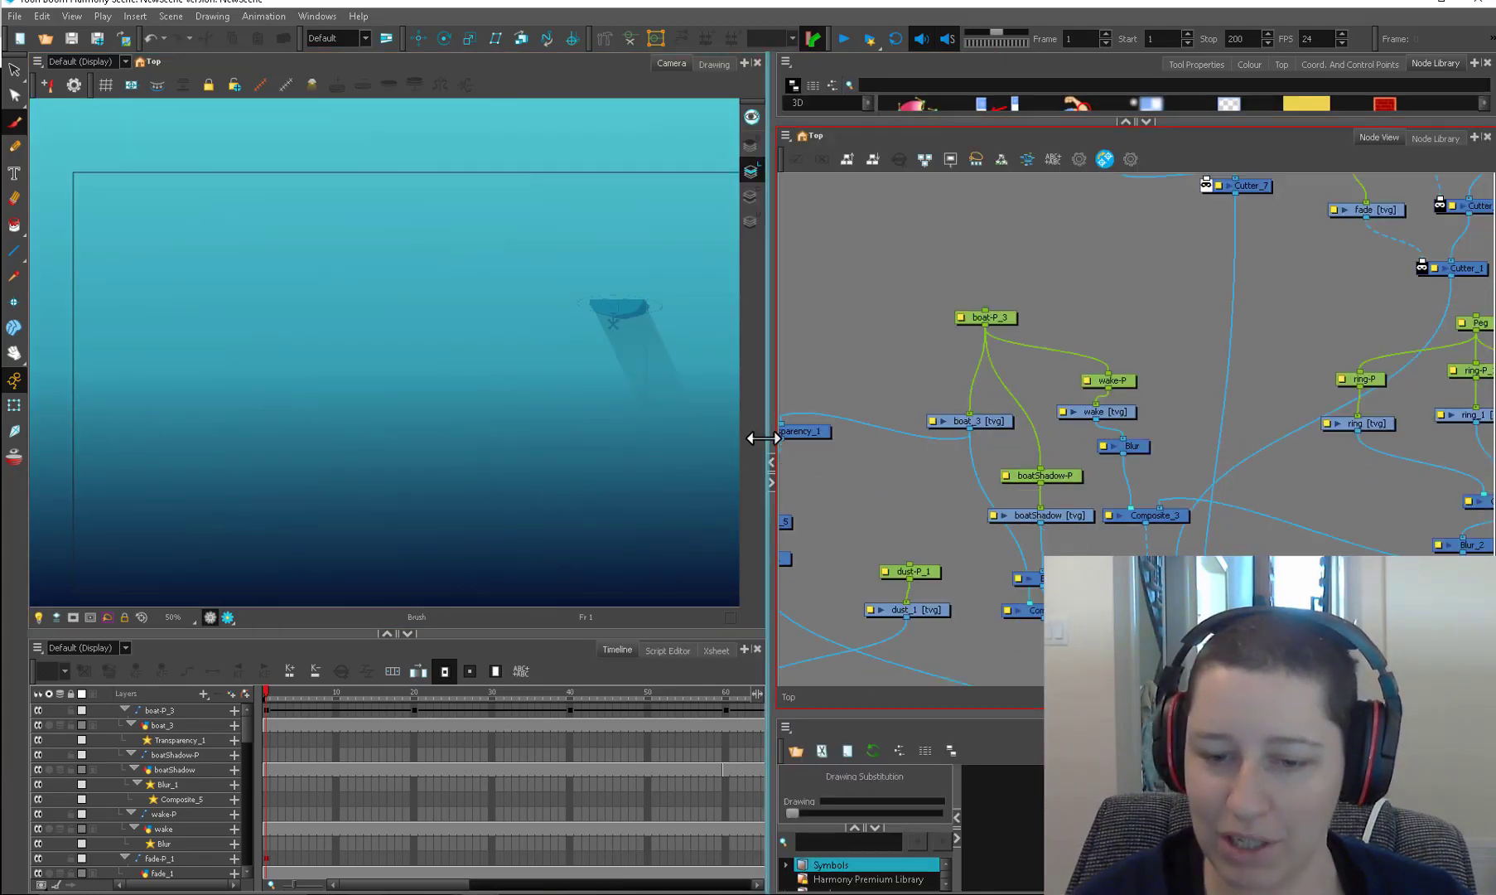
drag(772, 439, 673, 437)
key(ctrl+f)
scroll(1156, 410, down, 3)
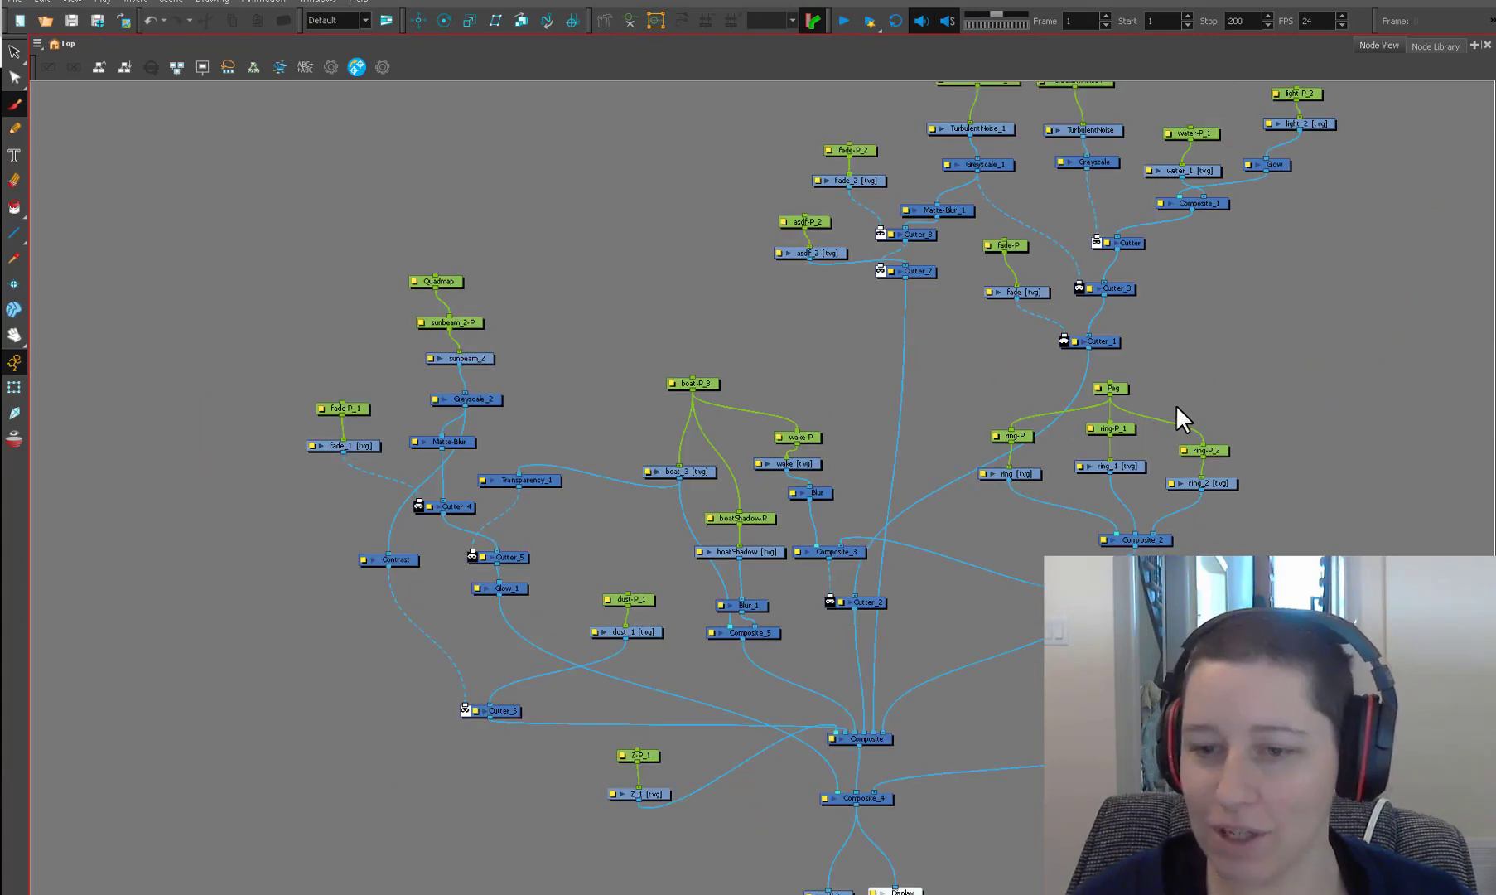
Step: Shift the node network up and left, away from the Write and Display nodes, and reposition Composite_4 beneath it
drag(1266, 412, 1205, 458)
drag(1283, 163, 469, 729)
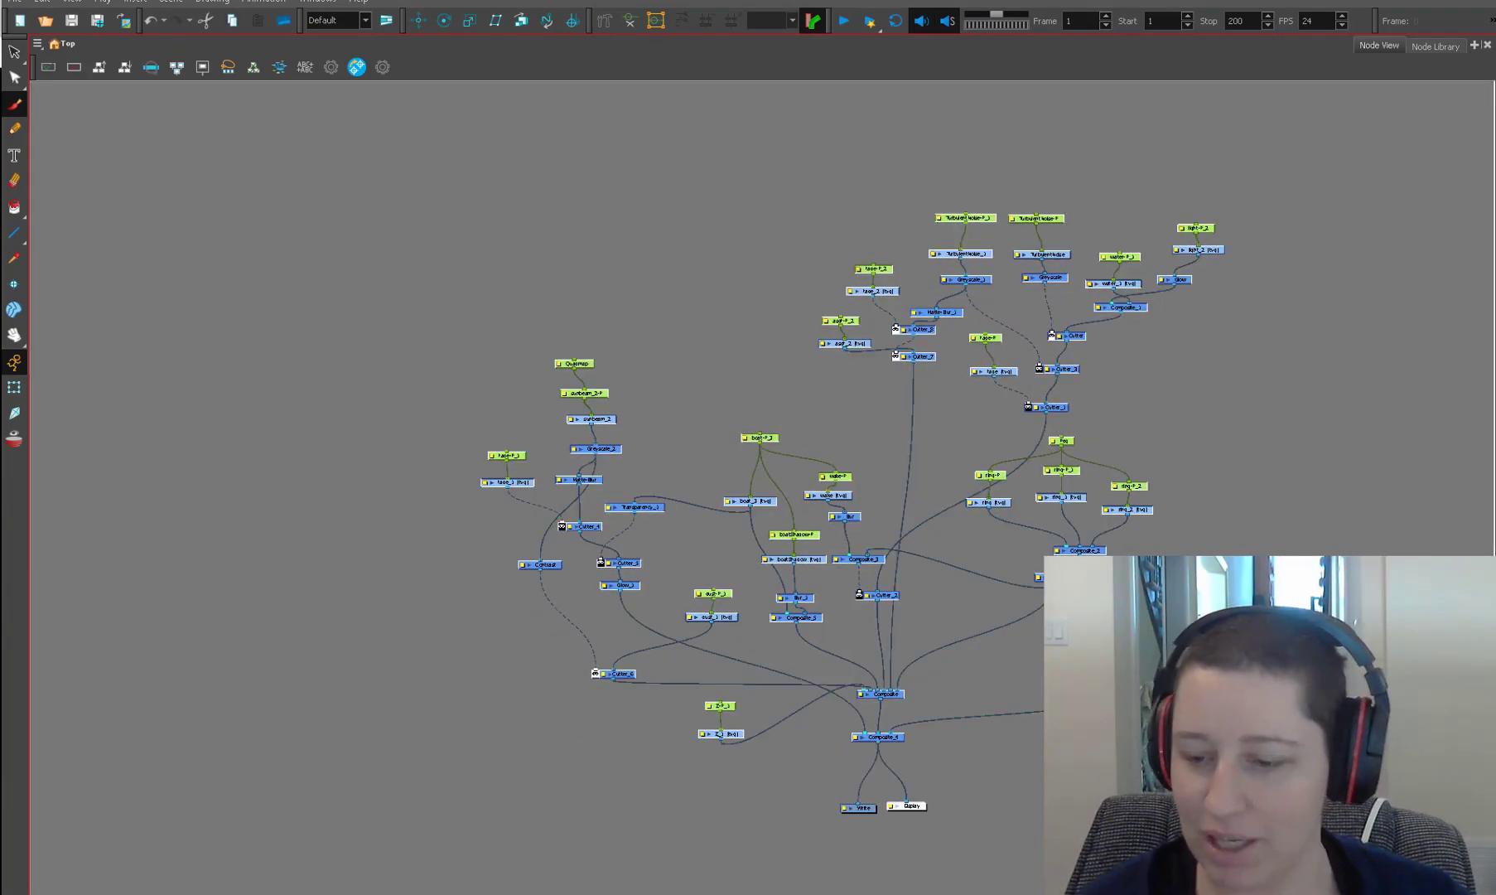
drag(720, 734, 370, 678)
click(765, 660)
drag(561, 679, 649, 729)
Step: Route Composite_4 through a new composite into the Write and Display nodes, and centre the main Composite node above Composite_4
drag(1185, 637, 863, 699)
drag(825, 750, 908, 801)
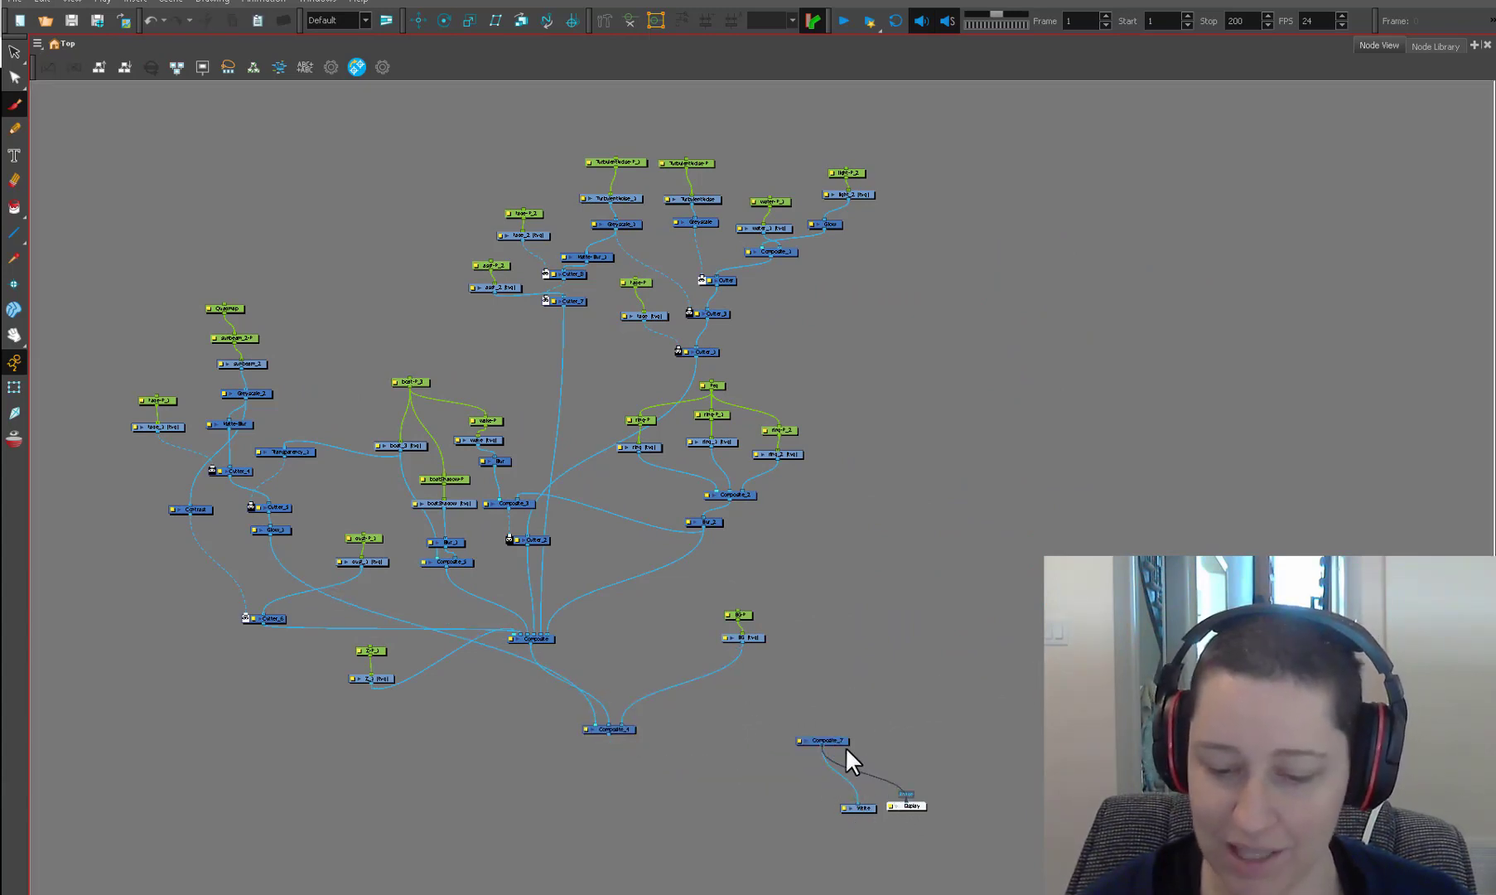
drag(829, 740, 812, 767)
drag(617, 740, 808, 763)
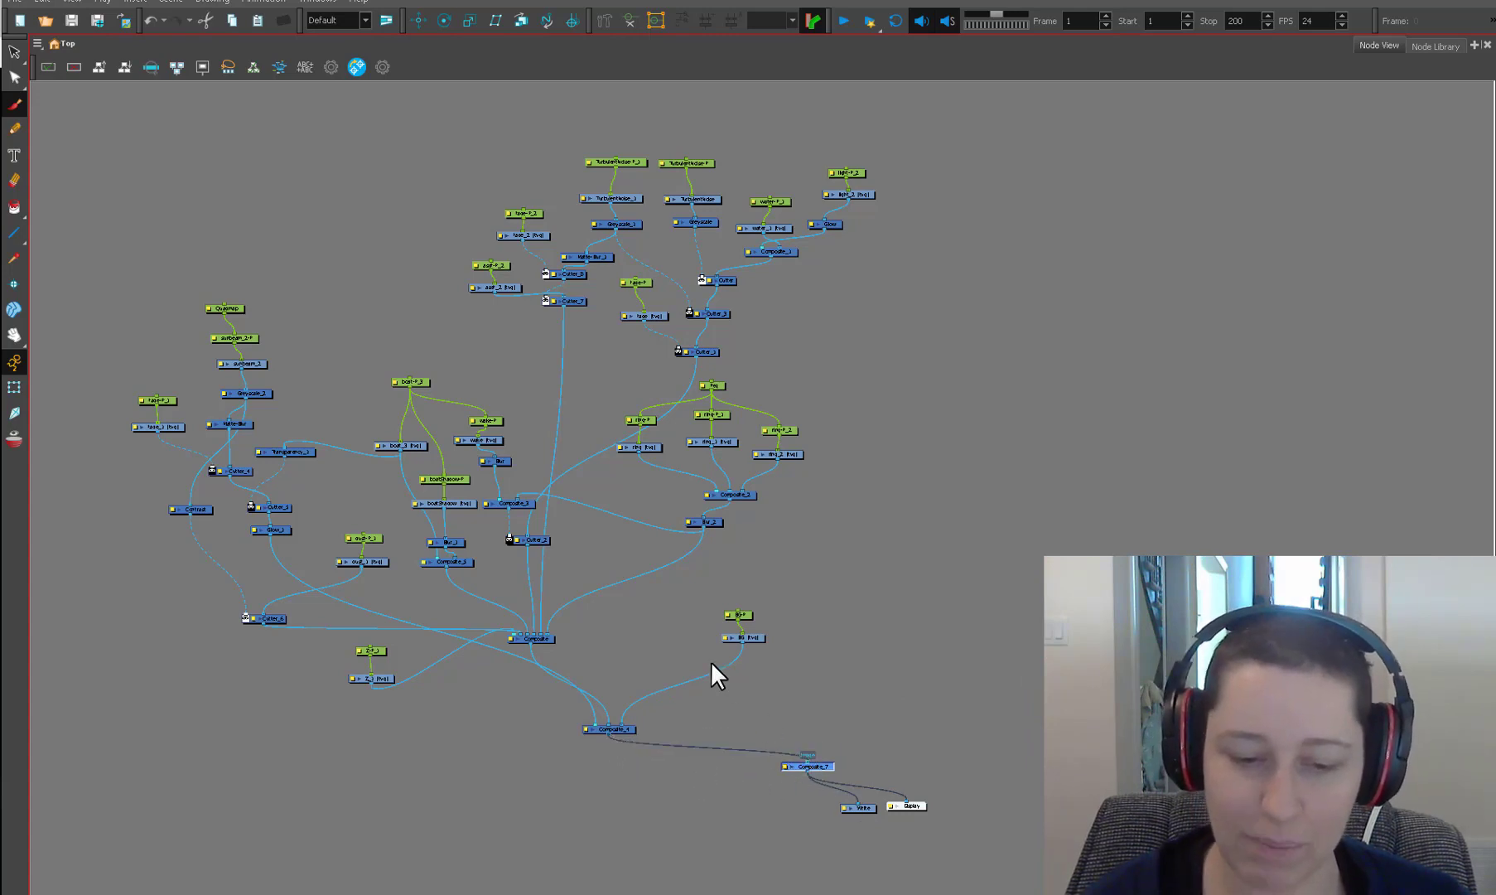
drag(554, 639, 613, 624)
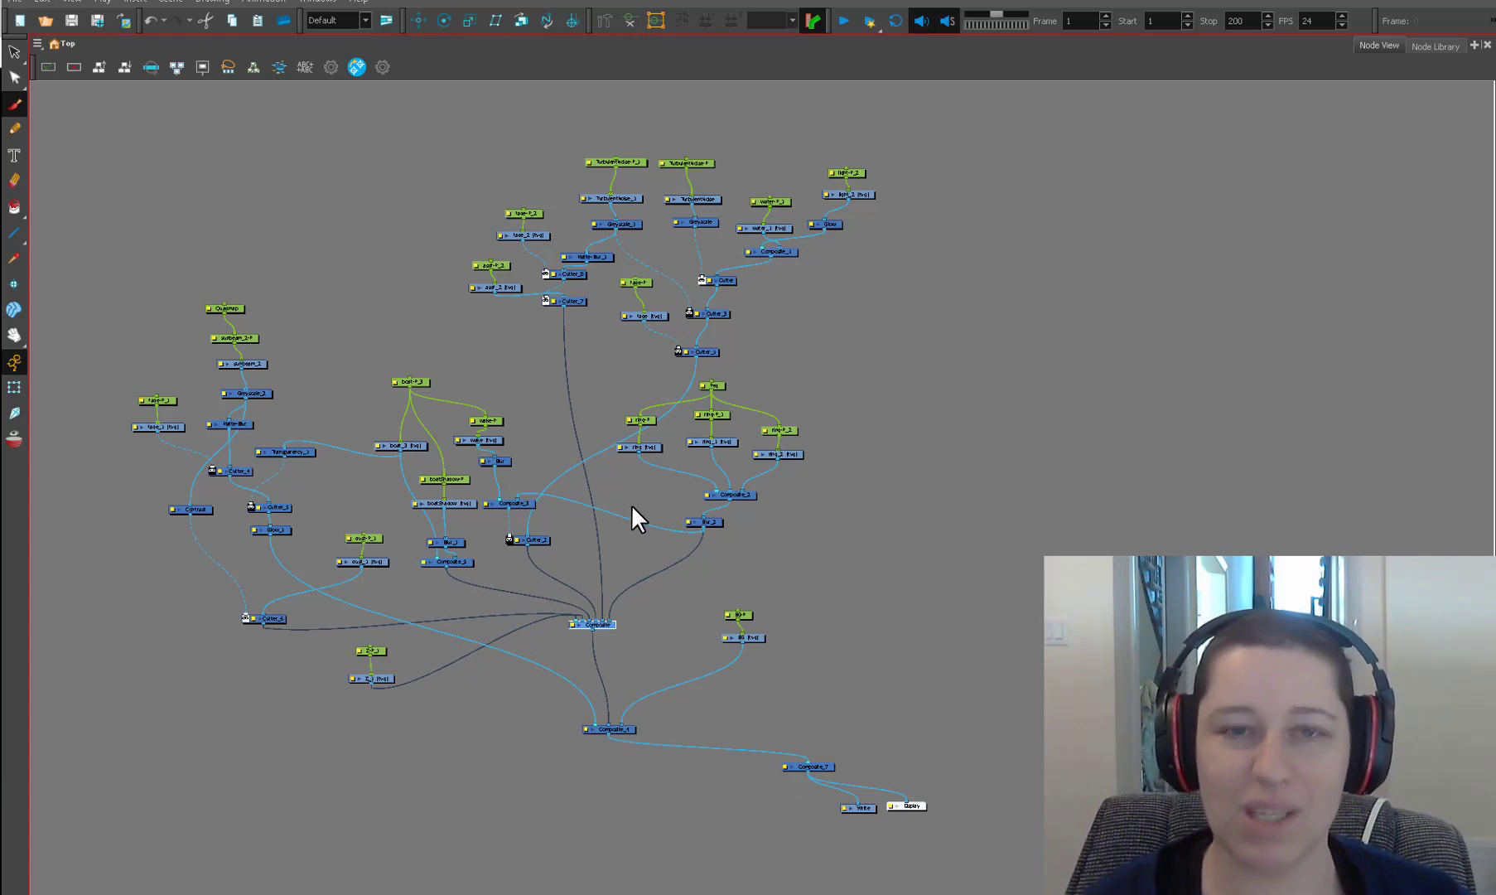
Step: Leave the full-screen node view and add another empty composite far right of the network, connected into Composite_7
key(ctrl+f)
click(1245, 453)
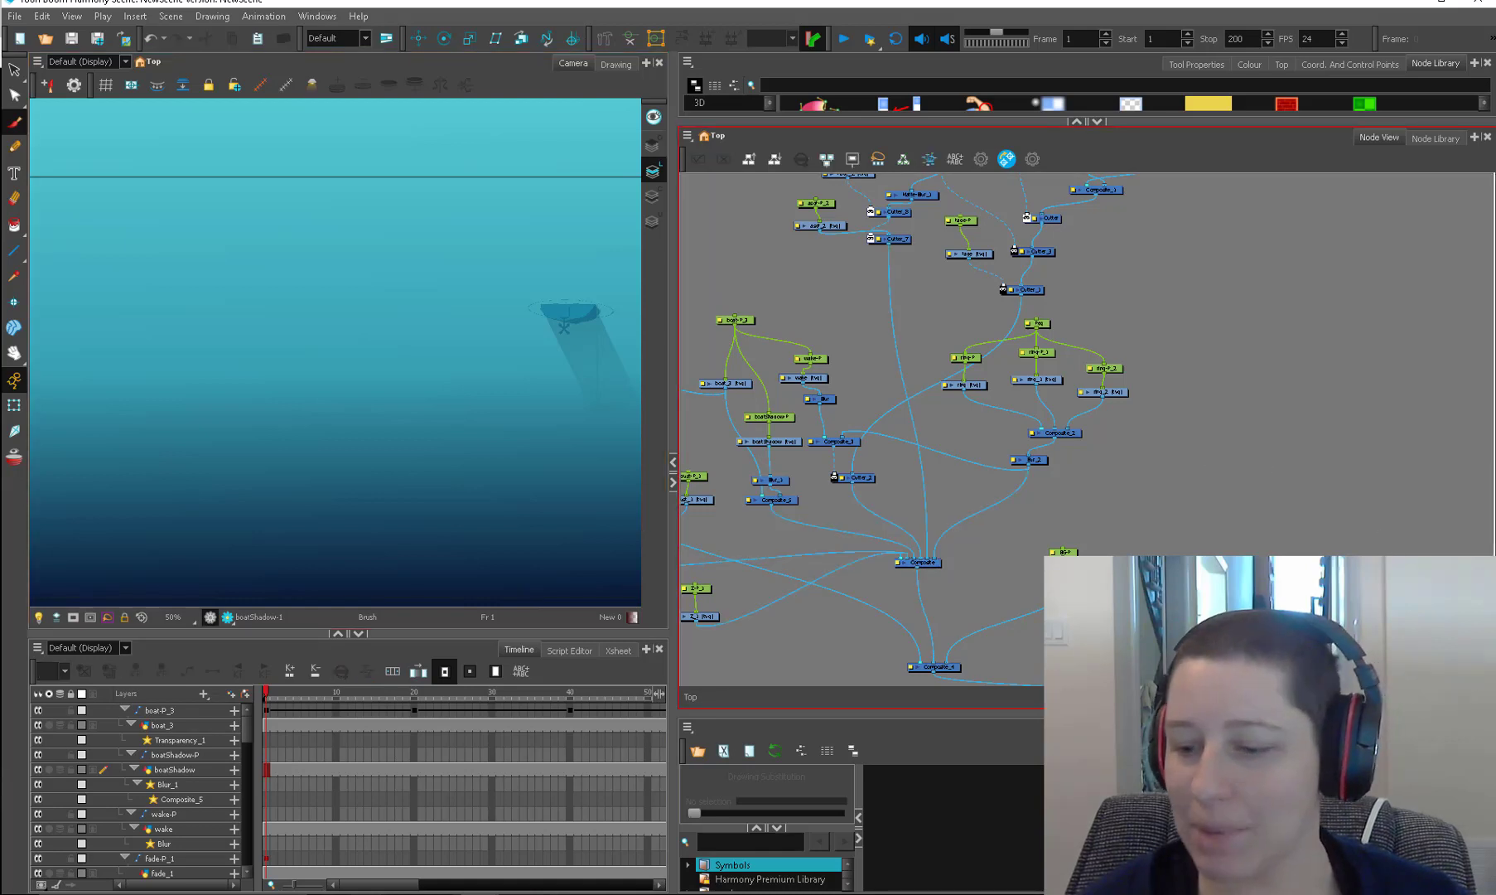
drag(1352, 552, 1022, 474)
mouse_move(1175, 491)
mouse_down()
mouse_move(819, 622)
mouse_move(1179, 496)
mouse_up()
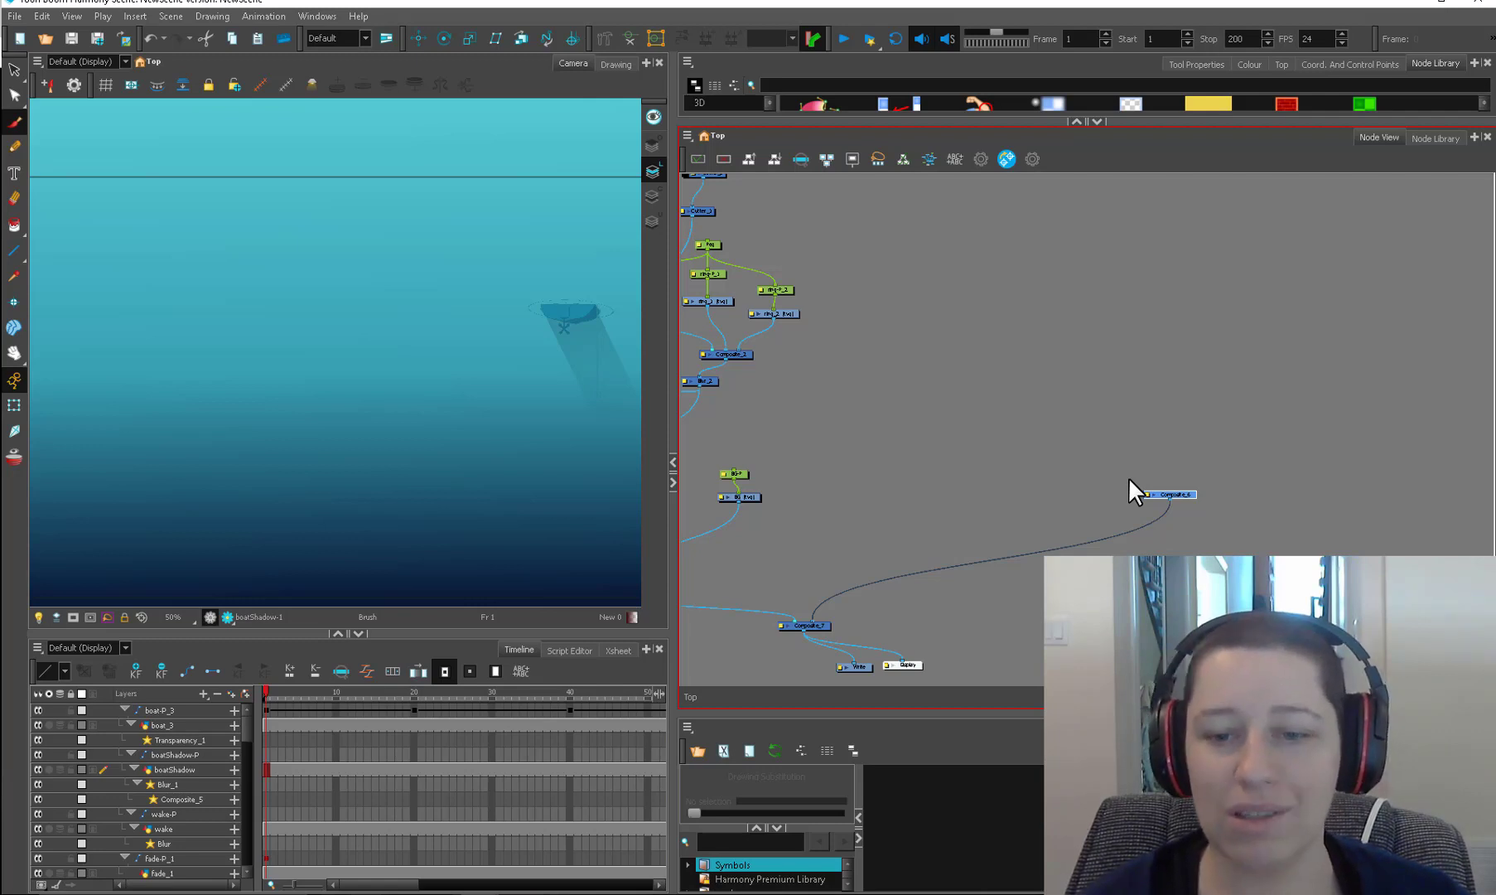
Step: Tidy the layout of the Composite_7, Write and Display nodes at the end of the network
drag(985, 464, 1127, 489)
drag(921, 491, 852, 554)
drag(1082, 638, 1082, 571)
drag(1077, 571, 904, 654)
drag(1043, 622, 970, 633)
click(968, 584)
drag(895, 593, 994, 582)
click(1028, 531)
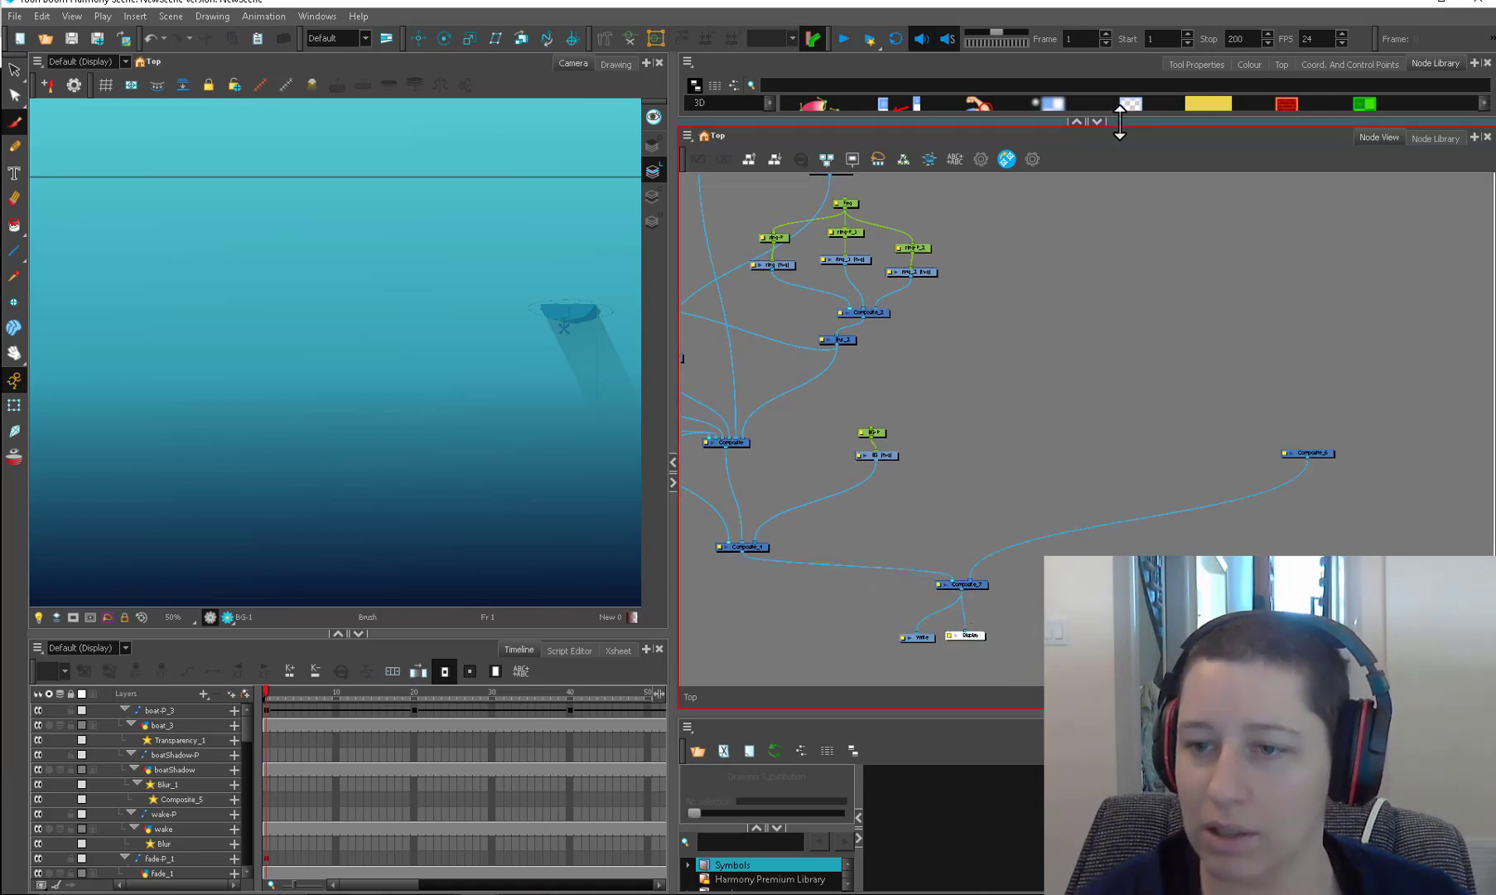
Step: Enlarge the node library area and disable Composite_4 to hide the finished scene
drag(1120, 123, 1121, 225)
click(753, 601)
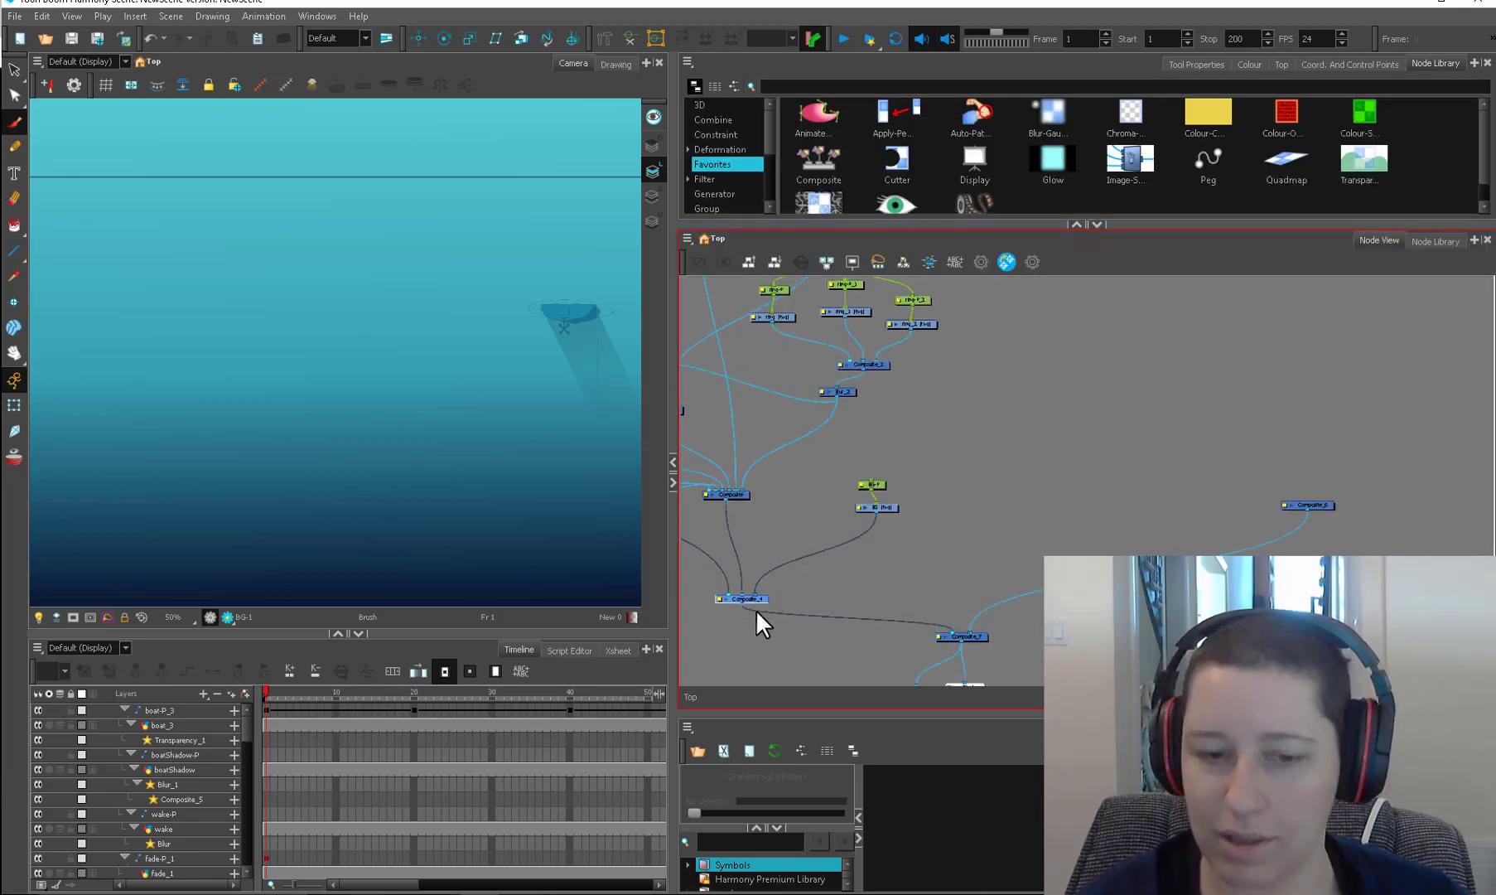
key(d)
click(1042, 429)
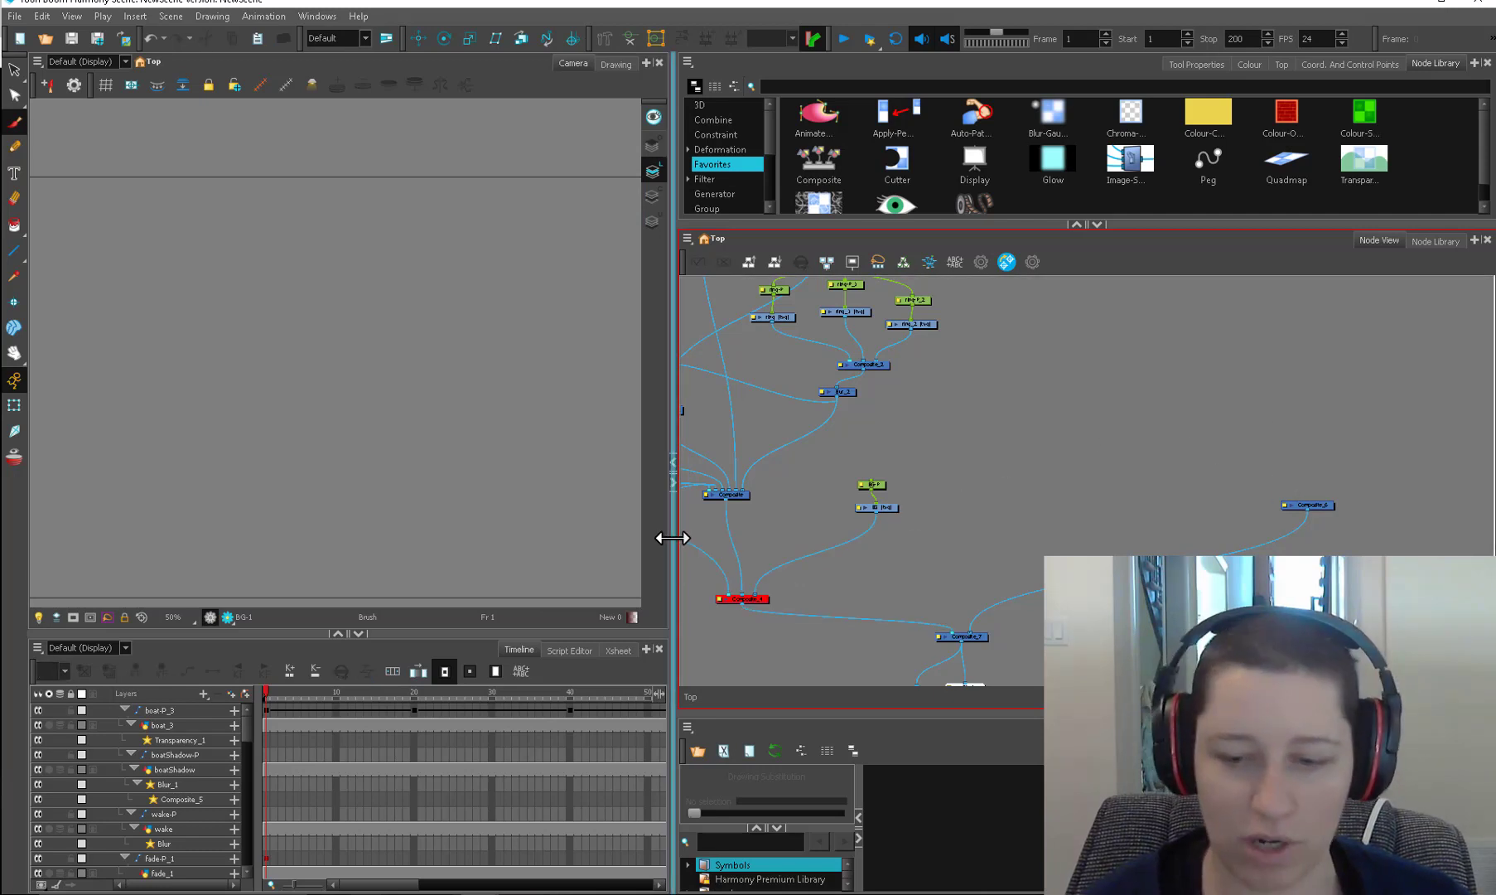
Step: Widen the camera view and place a copy of the BG drawing and its peg, connected to the empty composite
drag(673, 538, 928, 512)
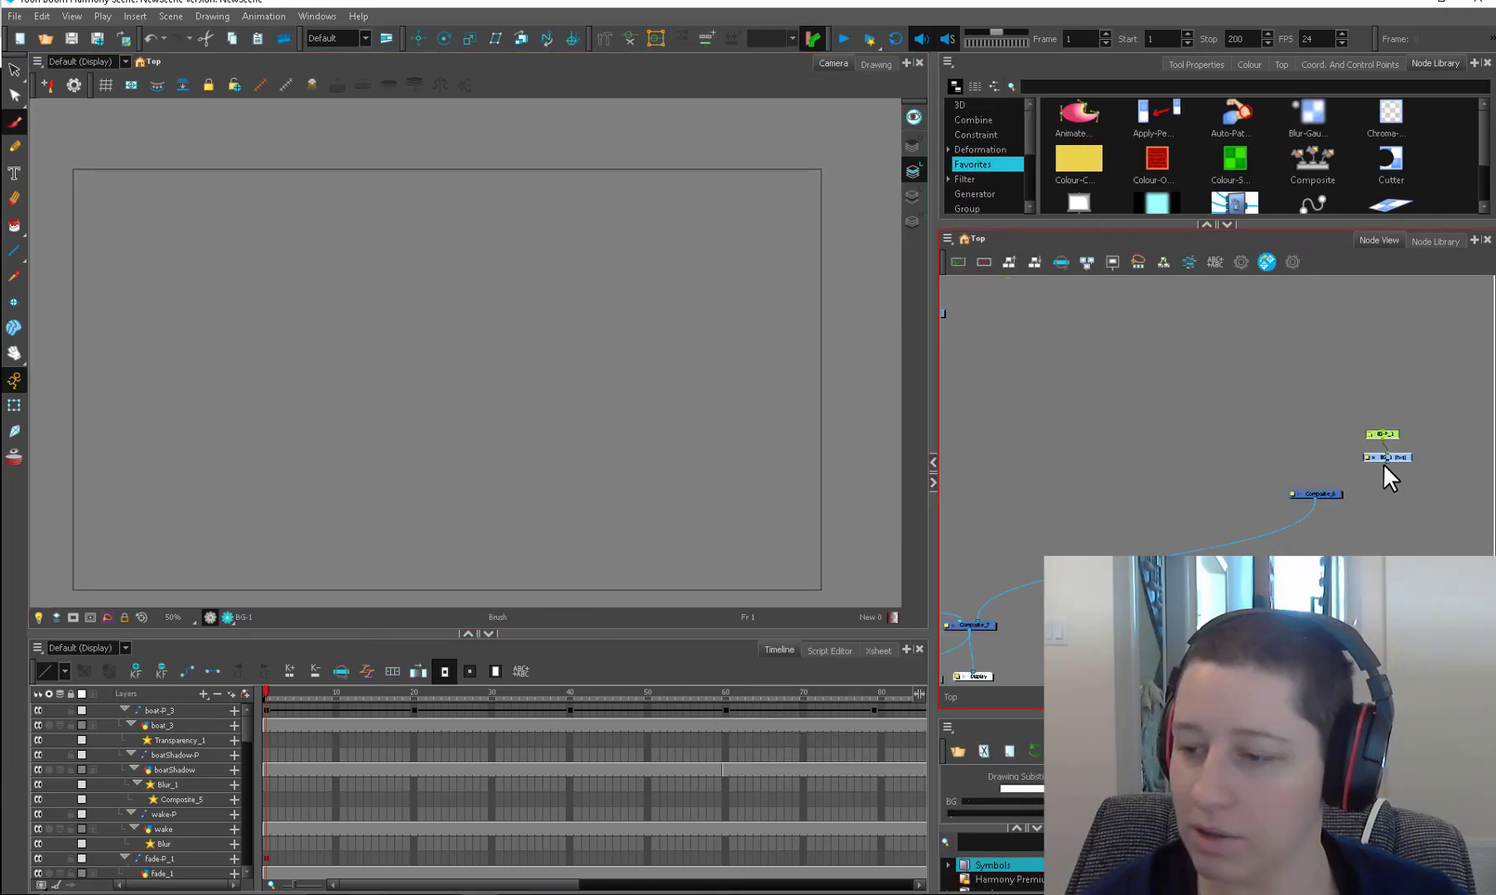
drag(1385, 464, 1429, 478)
click(1206, 460)
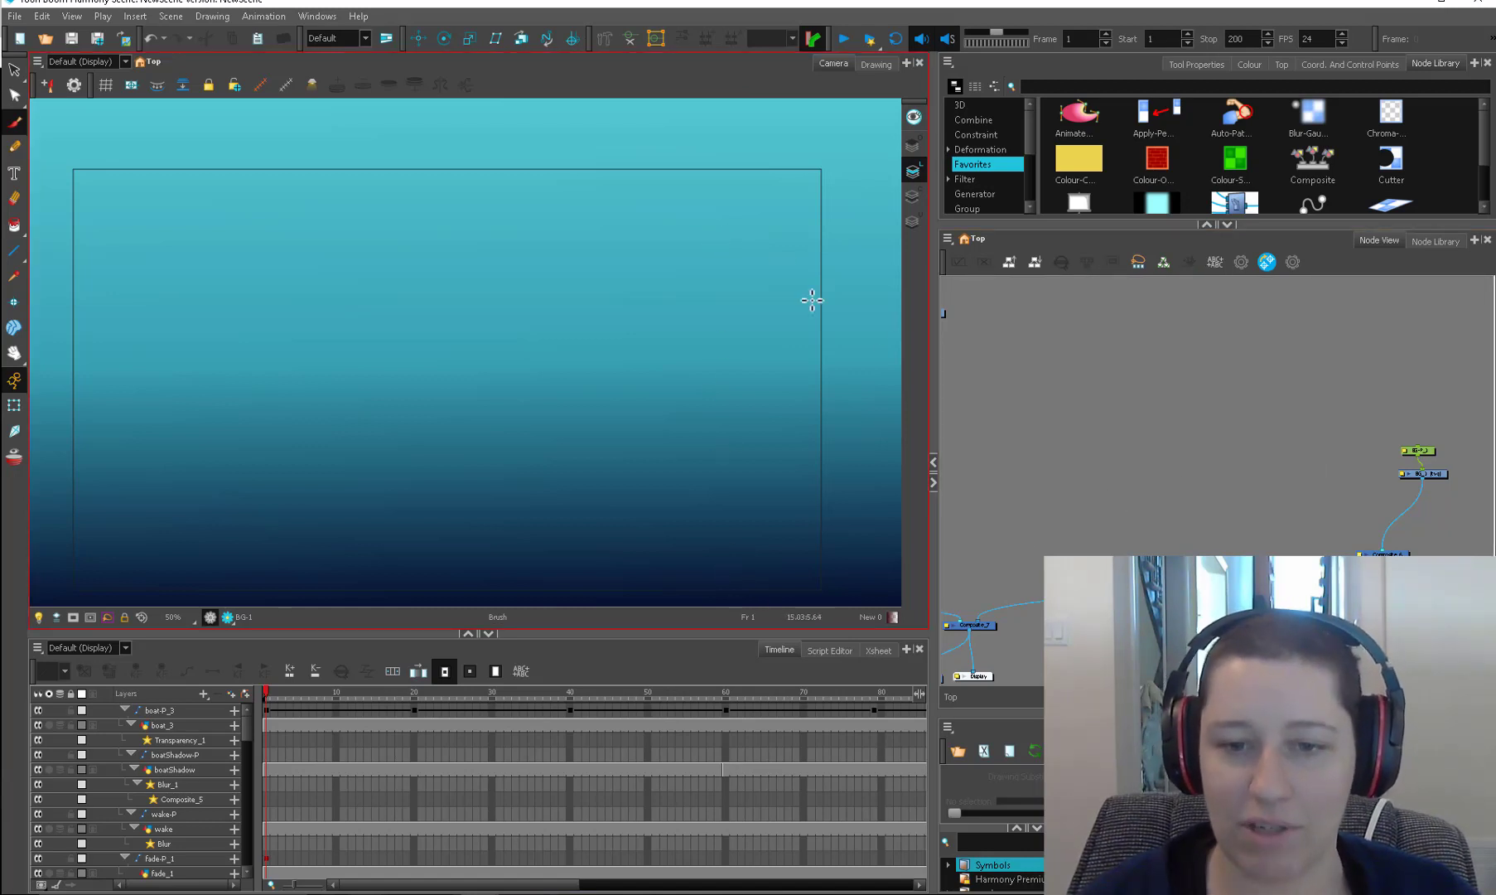
Step: Paste a copy of the boat drawing and its peg with Paste Special, and connect it to the new background's composite
drag(1069, 411, 1172, 405)
scroll(1169, 416, down, 1)
key(ctrl+b)
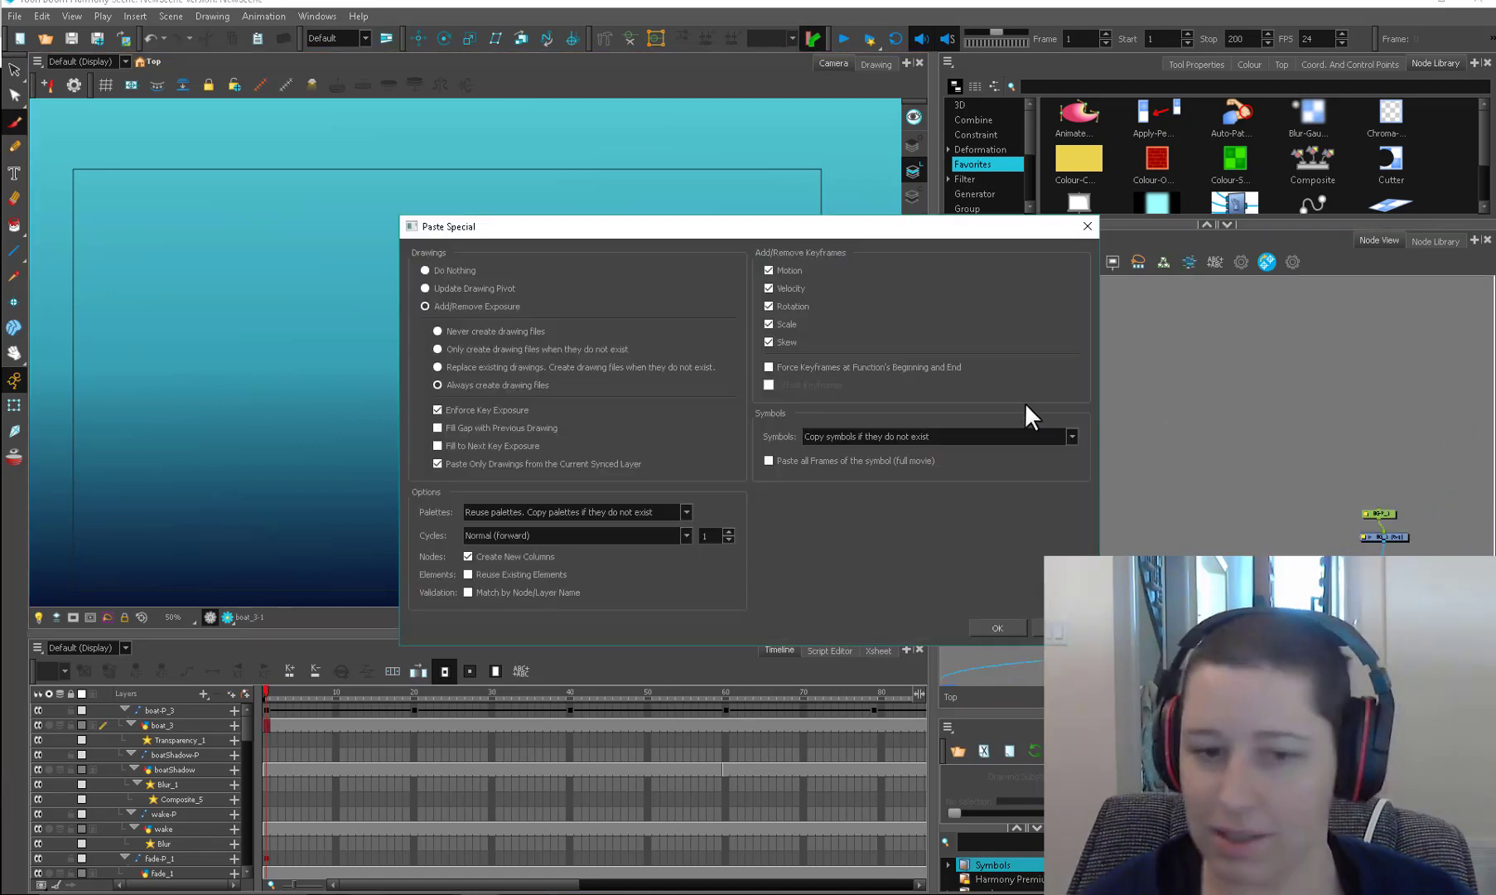
click(995, 628)
drag(1213, 454, 1180, 531)
click(1247, 507)
drag(1183, 521, 1220, 502)
click(1188, 510)
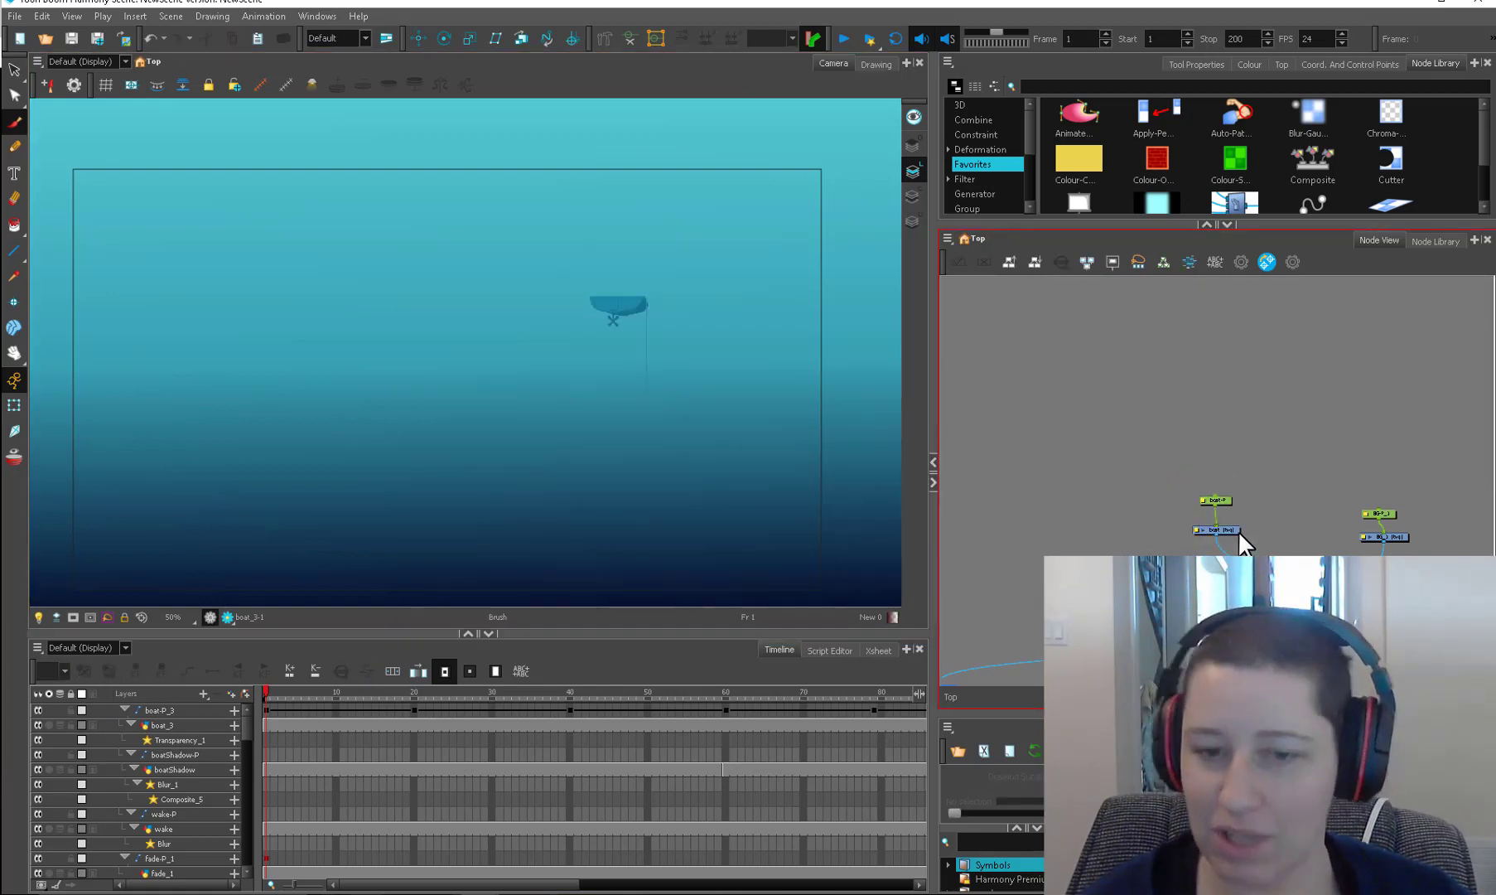
Step: Select the copied boat in the camera view, examine its outline and bounding box, and deselect it
scroll(821, 469, up, 4)
key(alt+s)
click(617, 390)
scroll(665, 497, down, 1)
scroll(664, 500, down, 2)
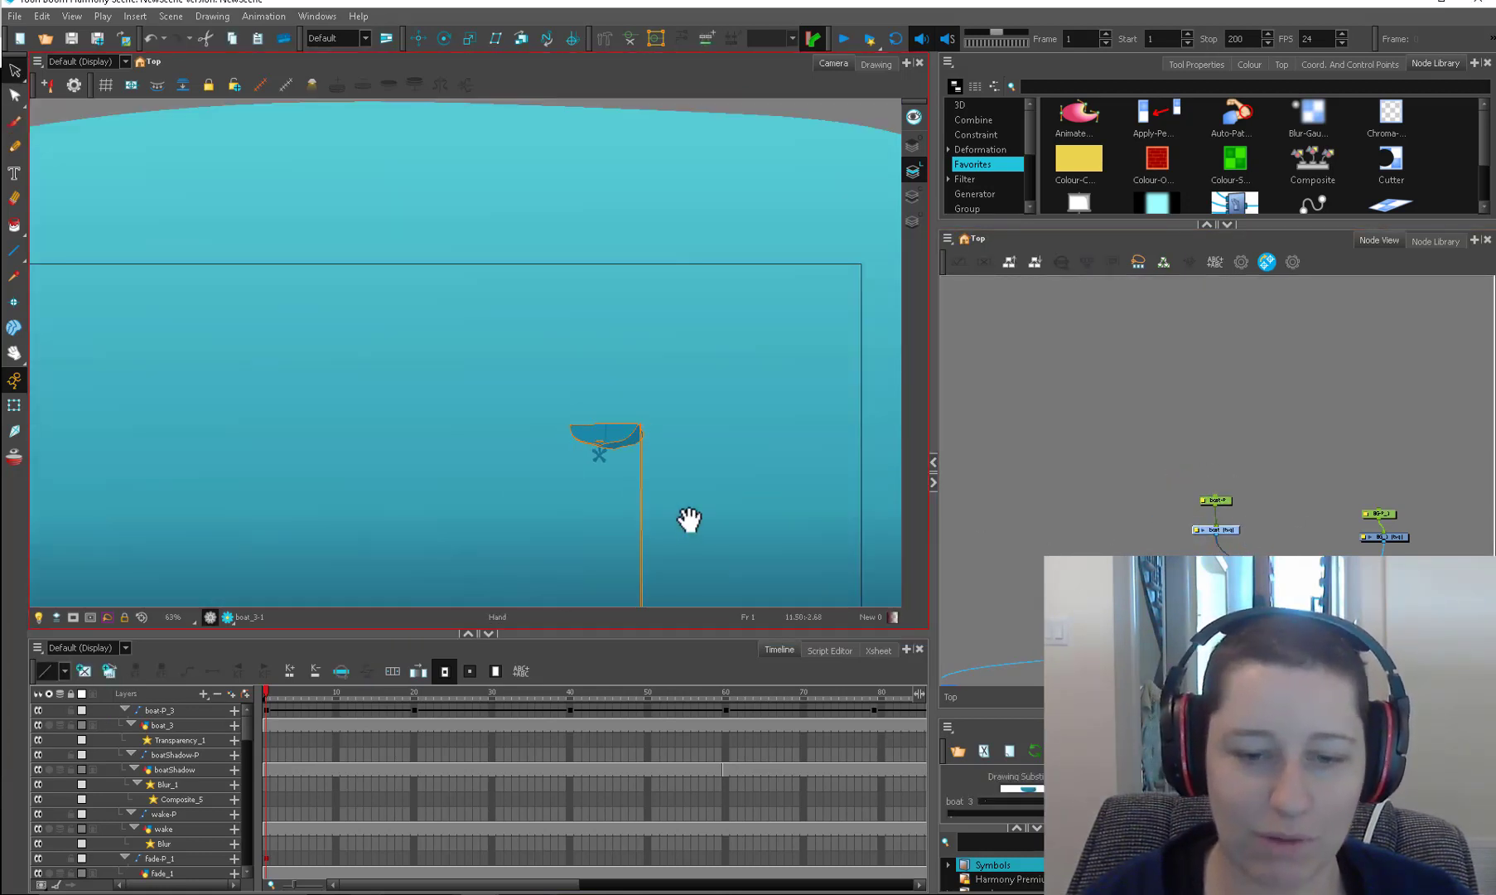
drag(689, 518, 697, 377)
click(19, 406)
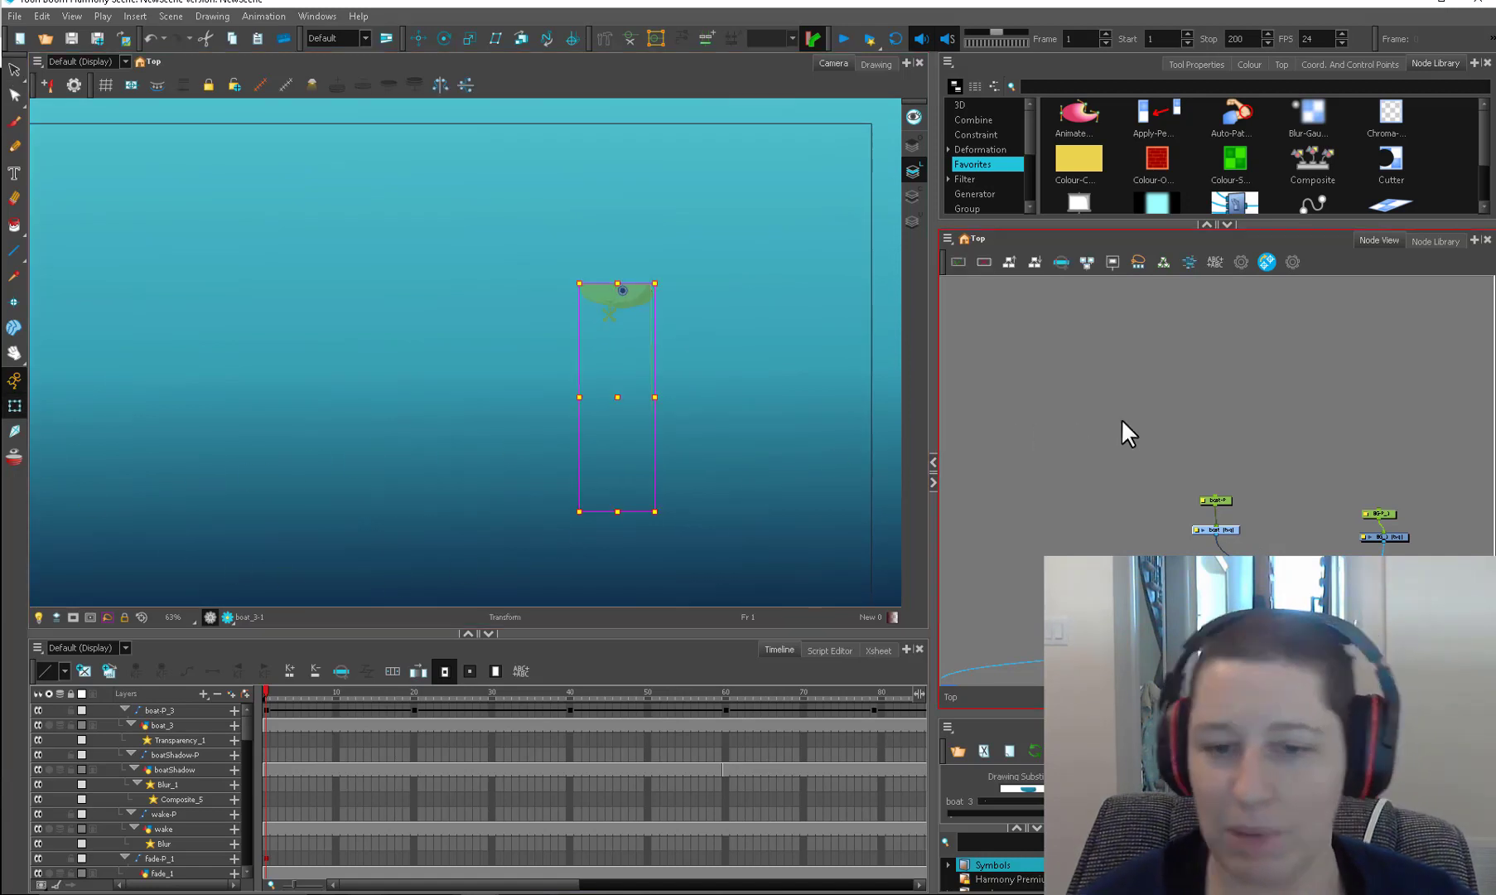
click(778, 508)
scroll(778, 508, down, 2)
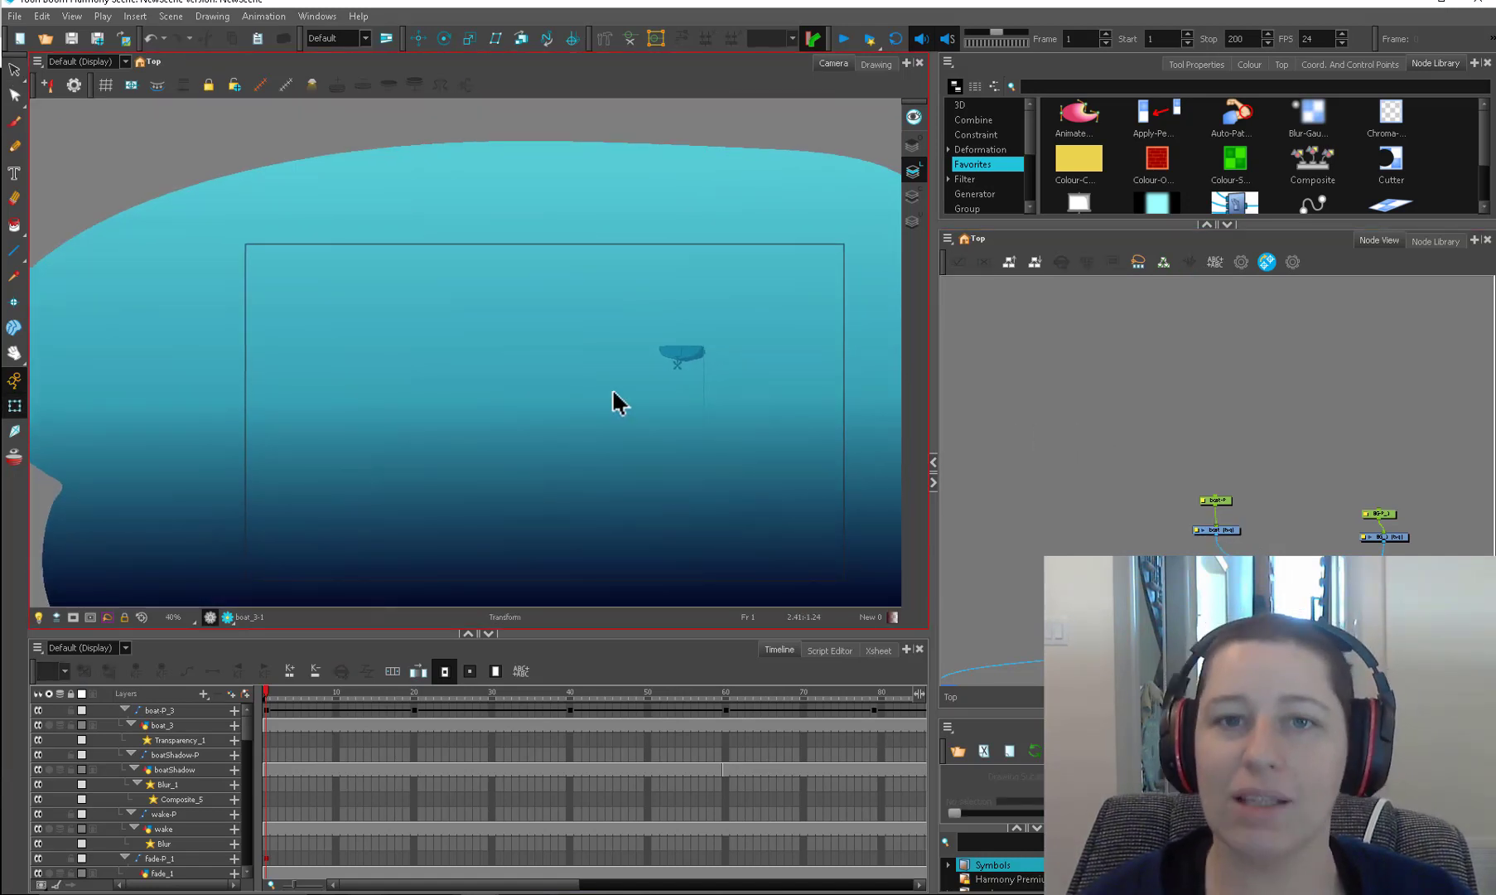
click(1057, 472)
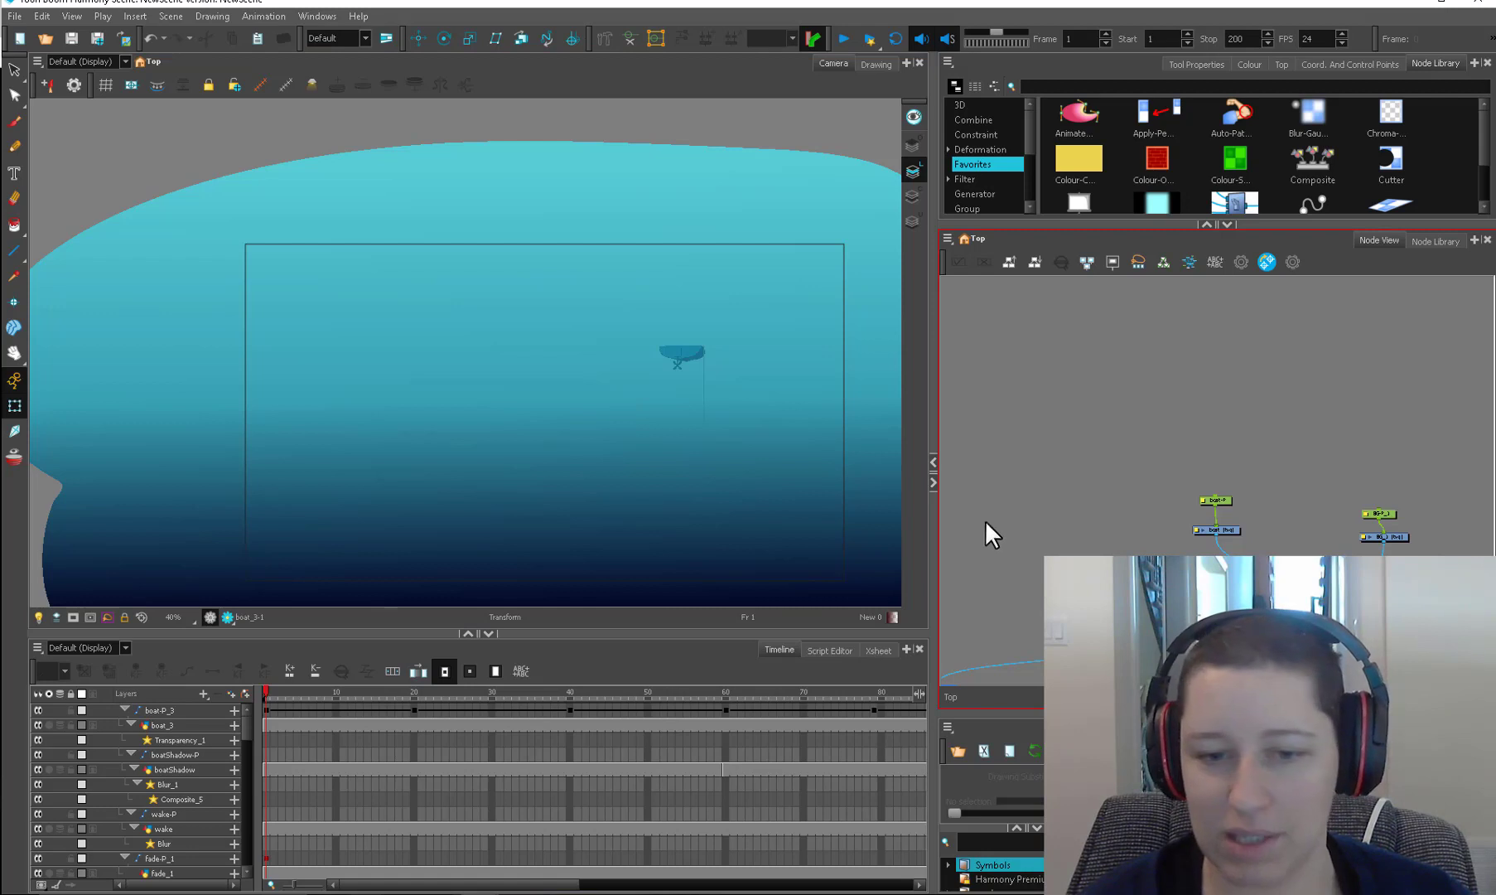
Step: Nudge the copied boat drawing node slightly to the right beneath its peg and deselect it
drag(986, 520, 1022, 460)
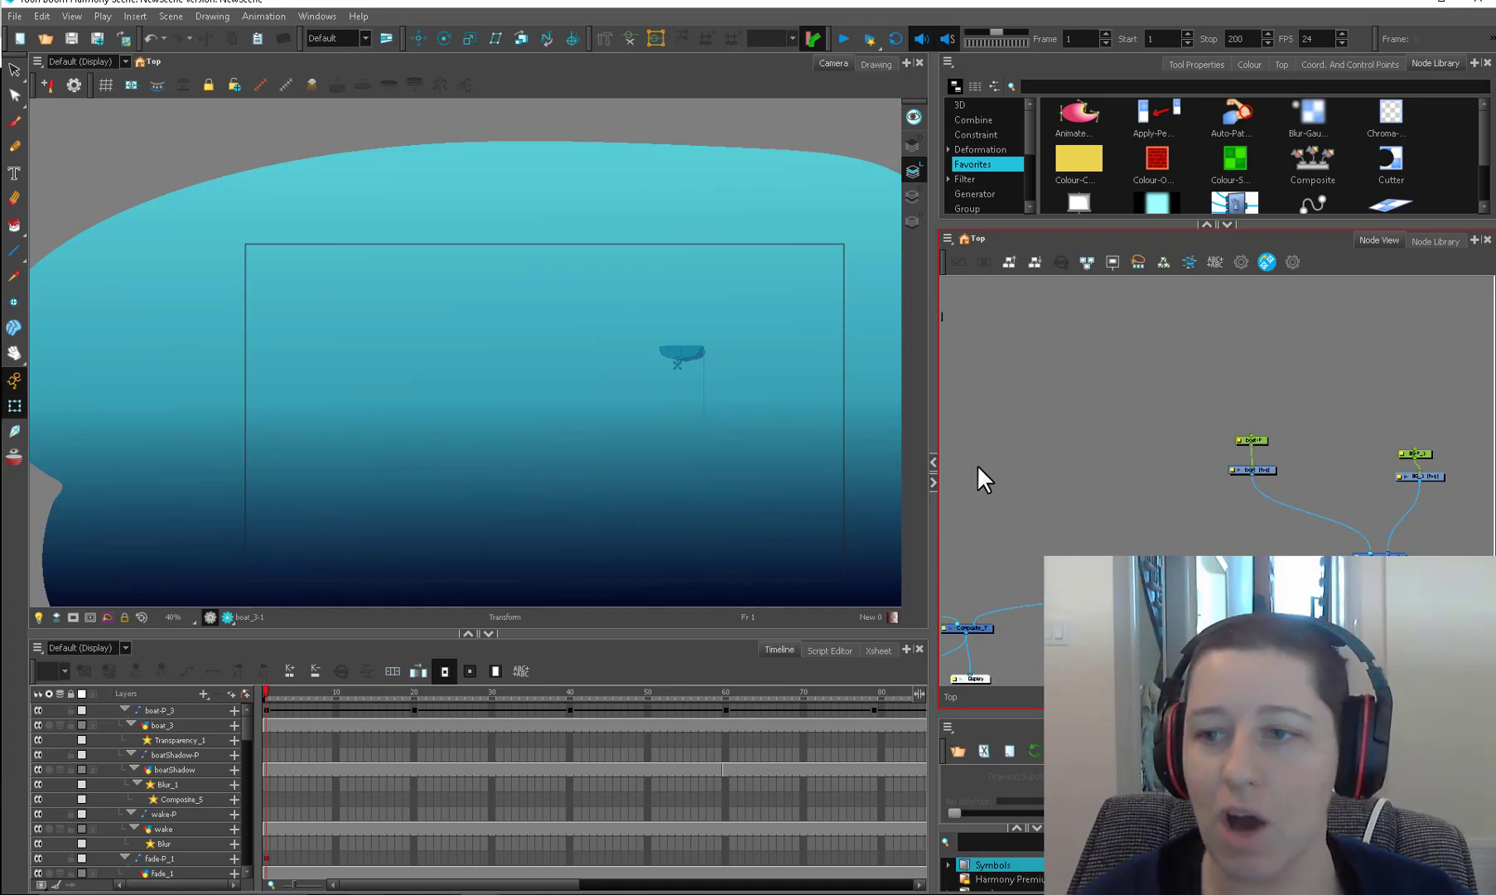
drag(1273, 467, 1279, 465)
click(1301, 452)
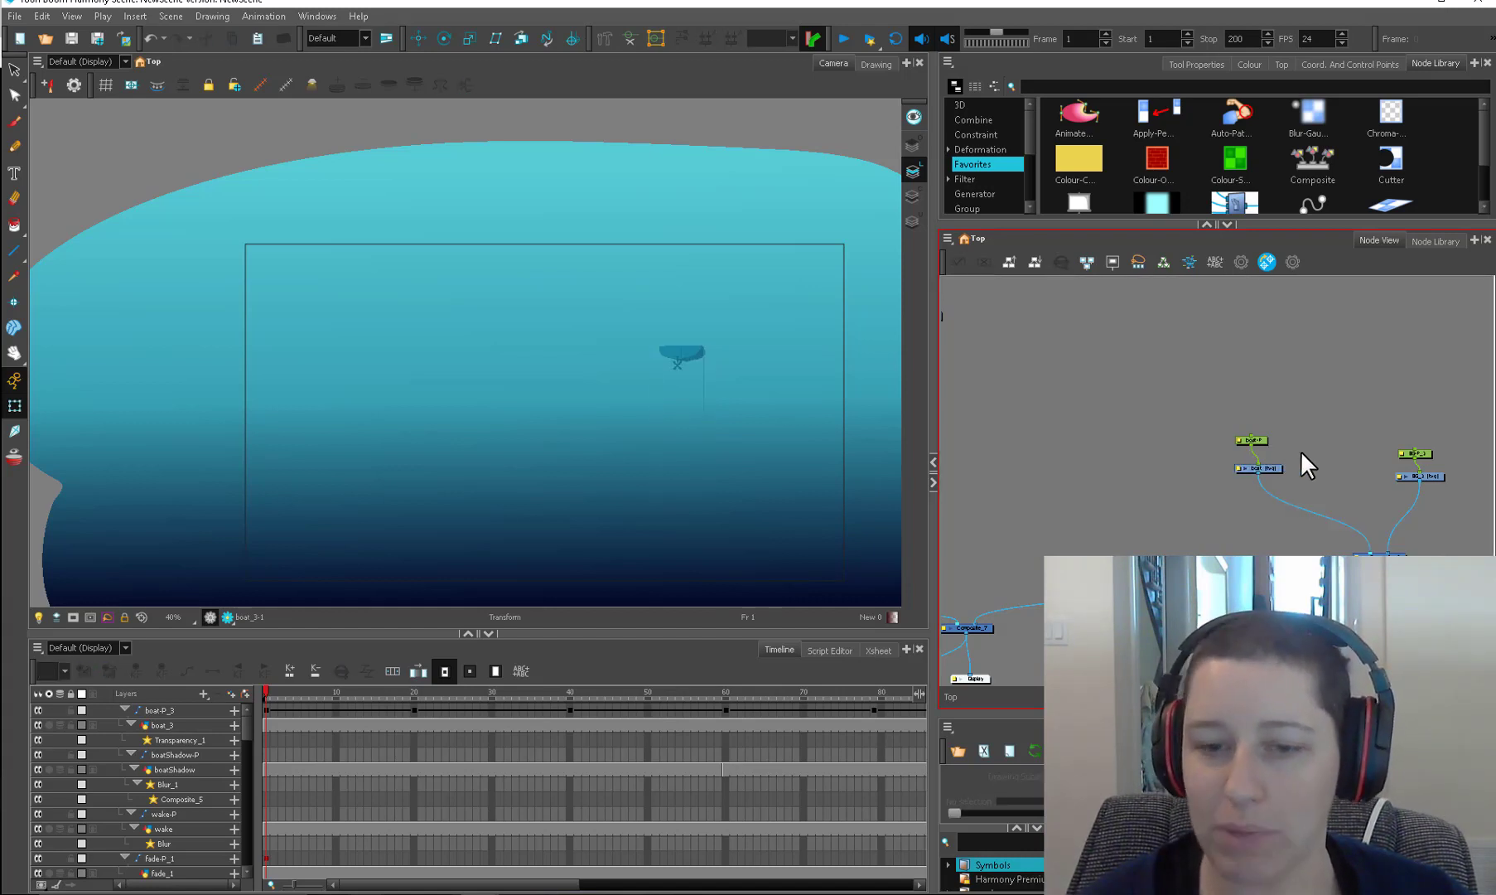
Step: Copy the boatShadow peg, drawing and Blur_1 nodes and paste them with Paste Special between the copied boat and background
drag(1203, 498, 1440, 474)
drag(1136, 491, 1358, 663)
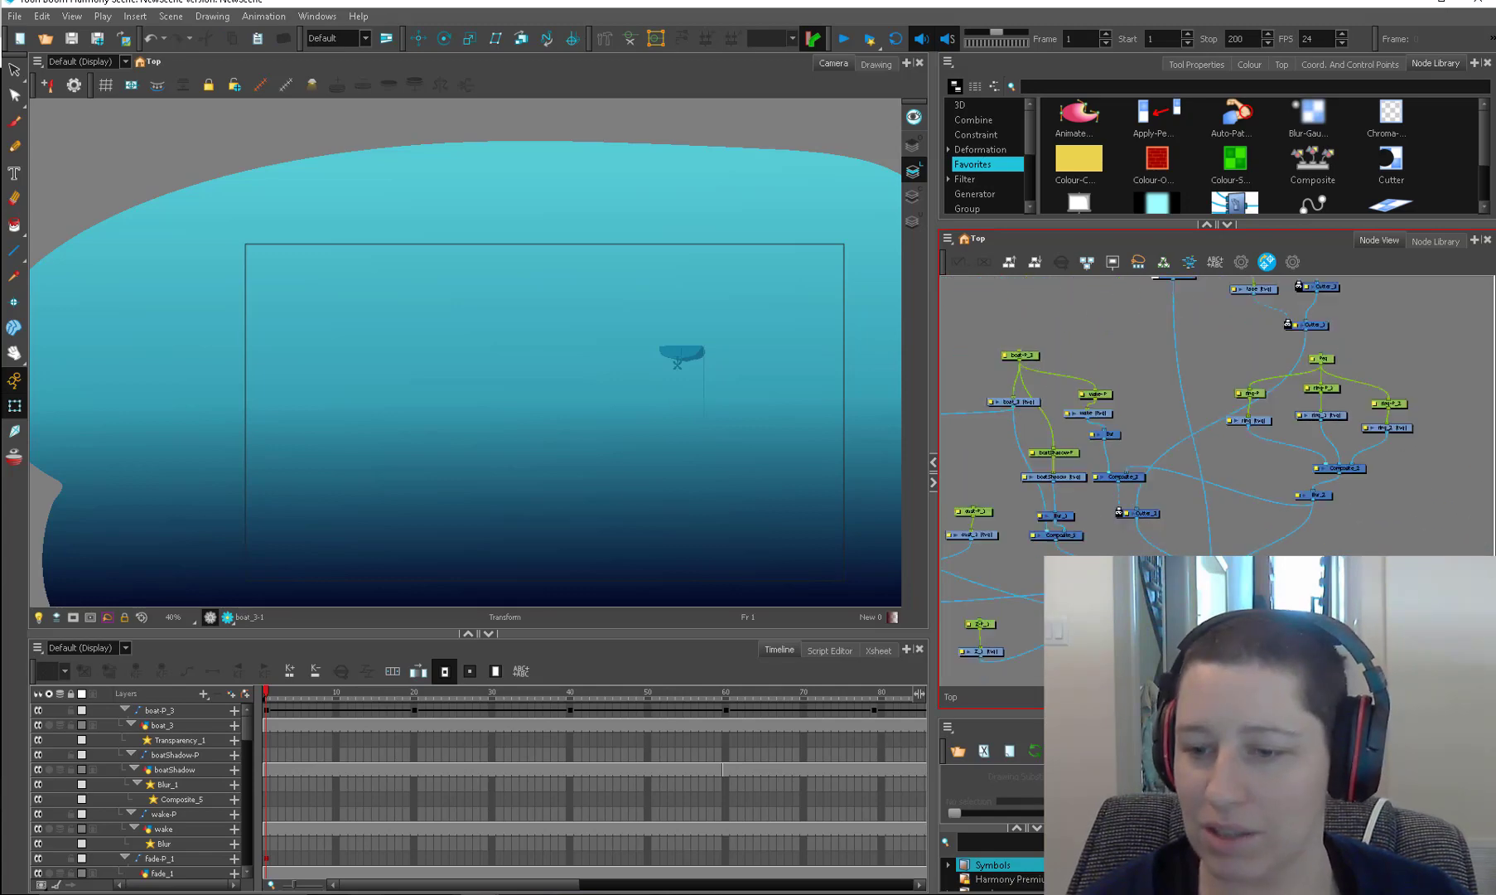
drag(1158, 442, 1331, 406)
drag(1198, 364, 1208, 361)
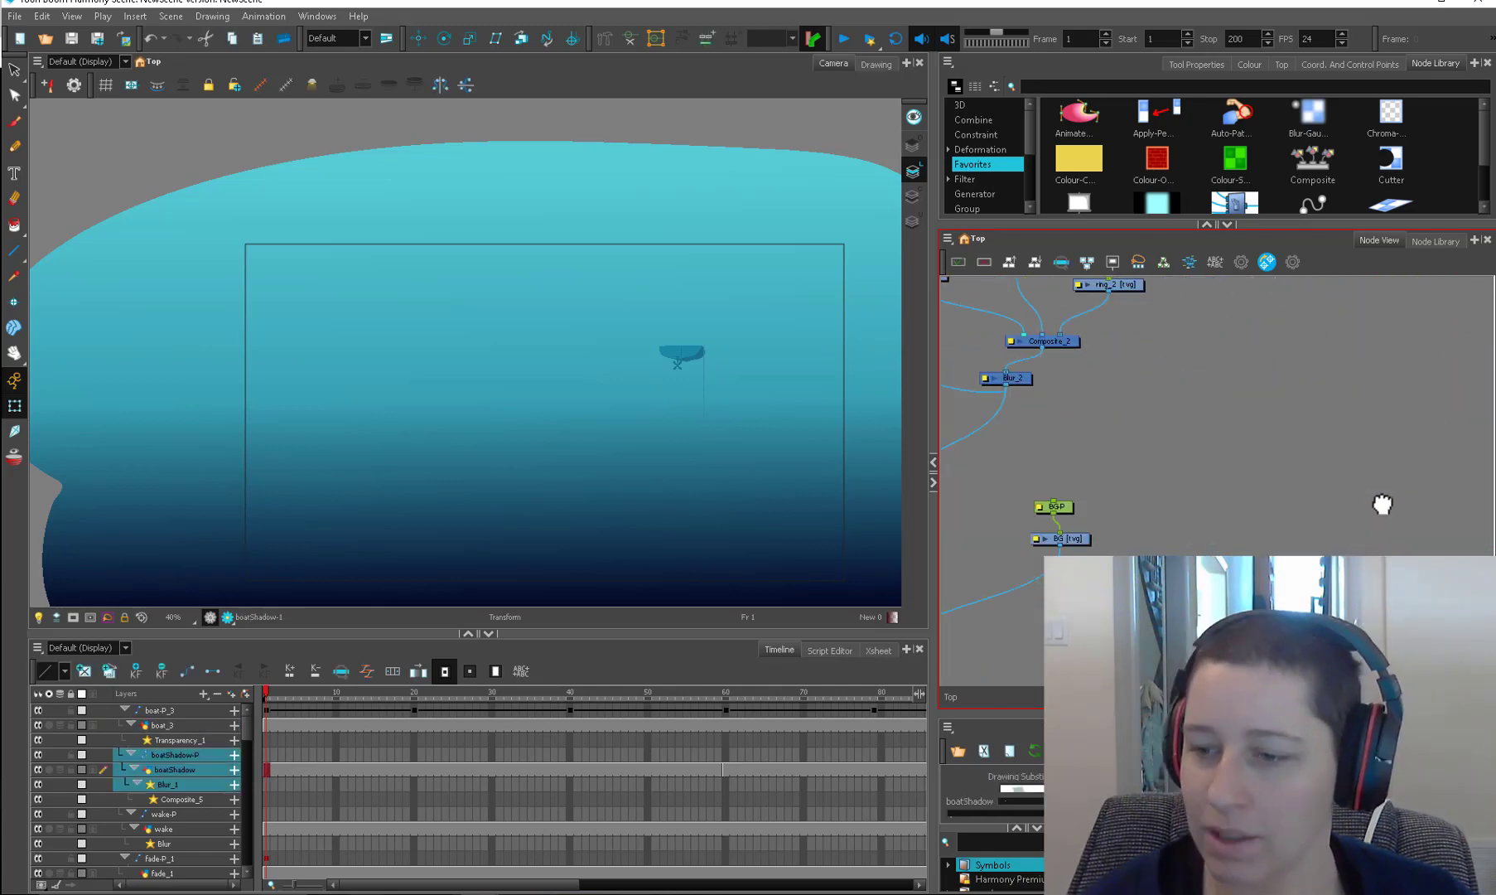
drag(1383, 504, 1141, 476)
click(1117, 433)
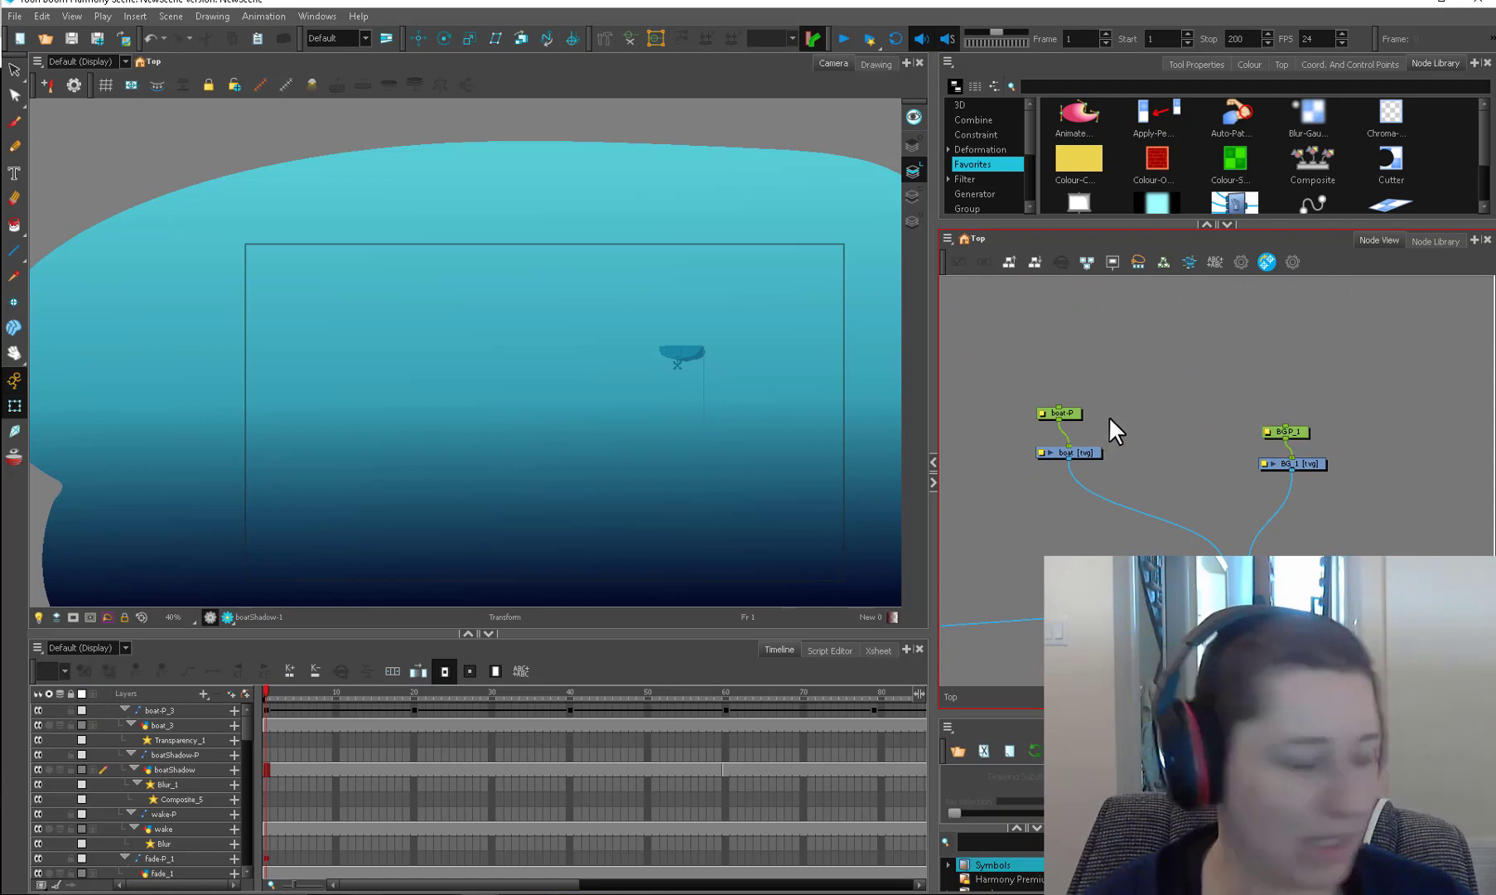
key(ctrl+b)
click(991, 627)
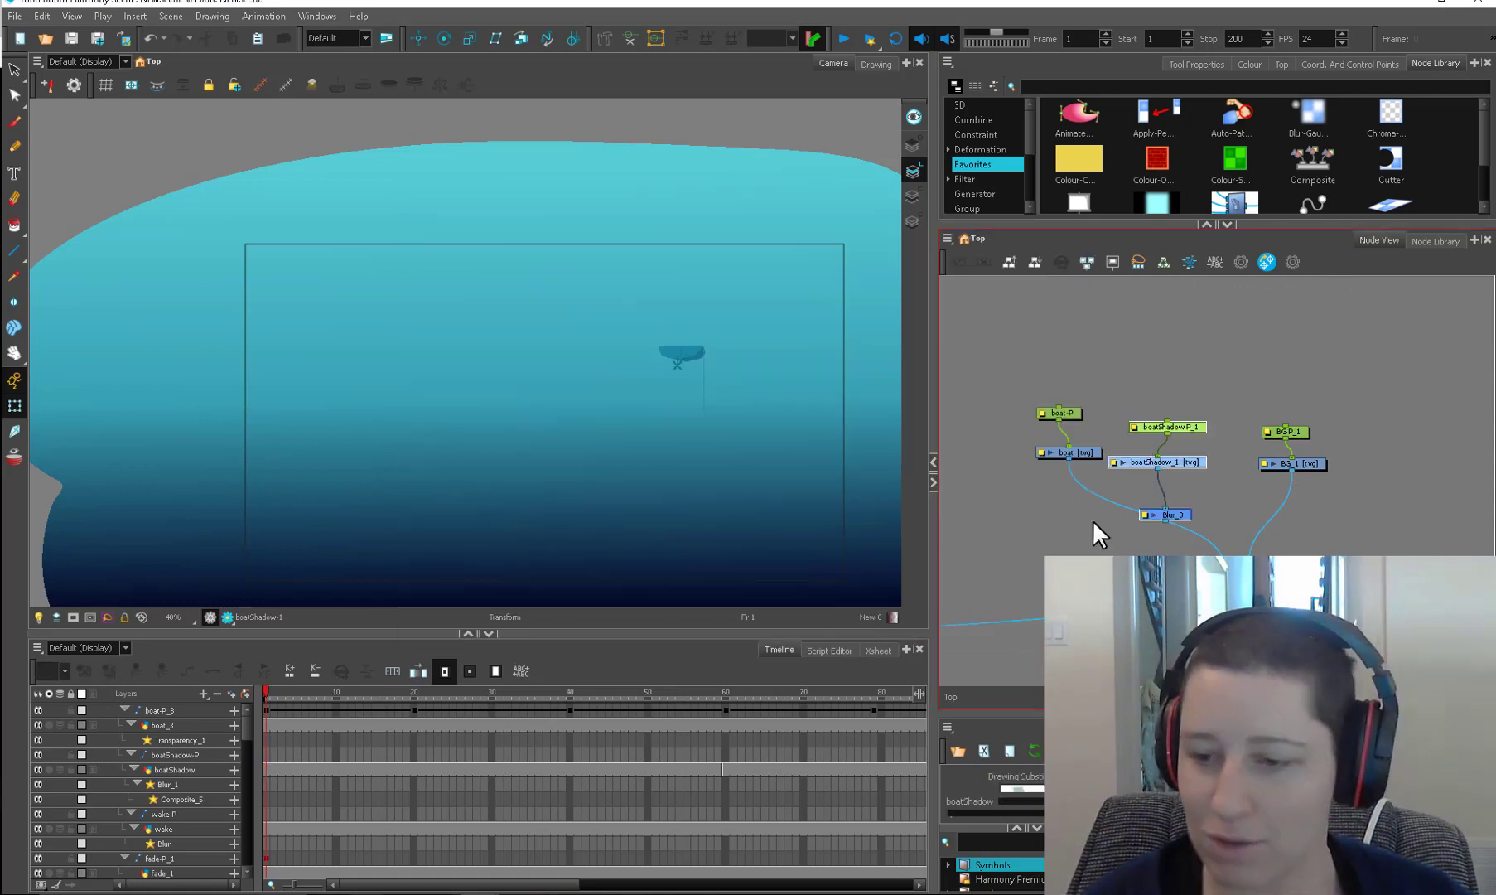
Step: Connect the pasted boatShadow blur to the new composite in front of the background and render the camera view
drag(1235, 565, 1211, 611)
click(1006, 496)
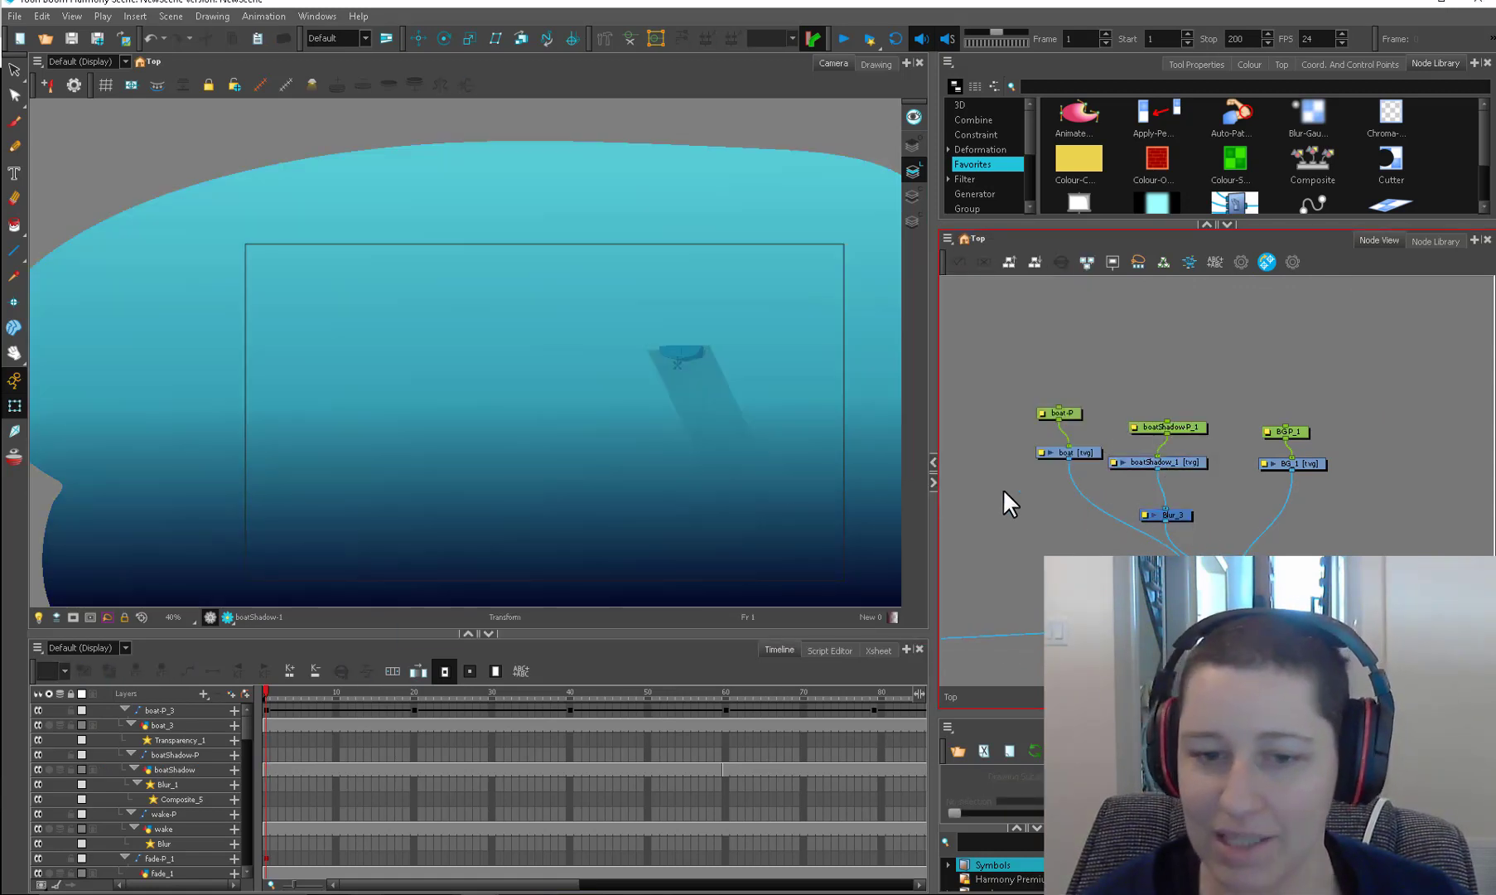
click(227, 618)
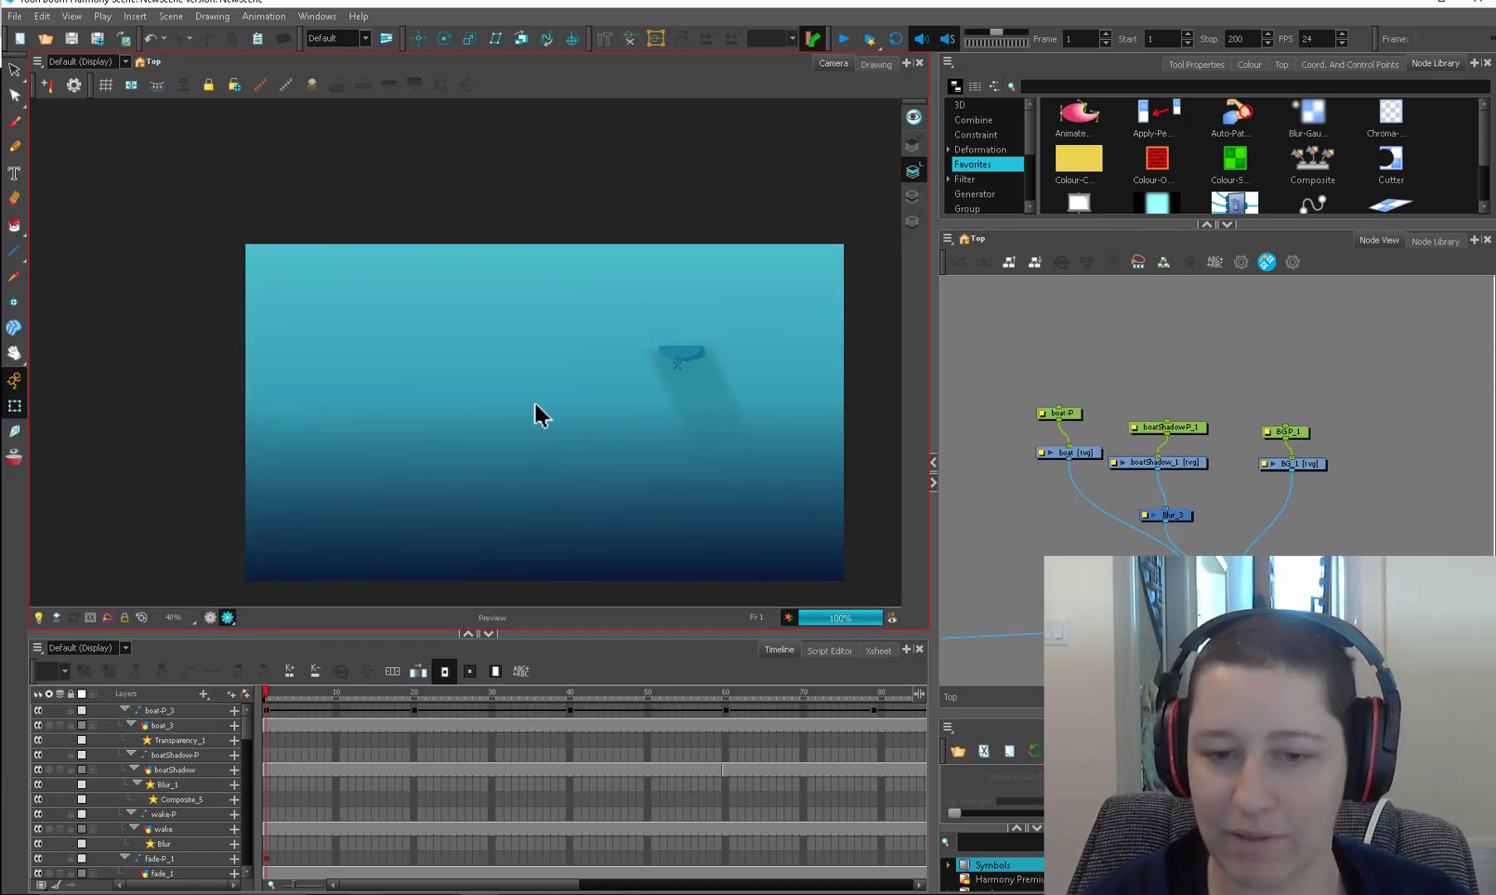
click(1198, 428)
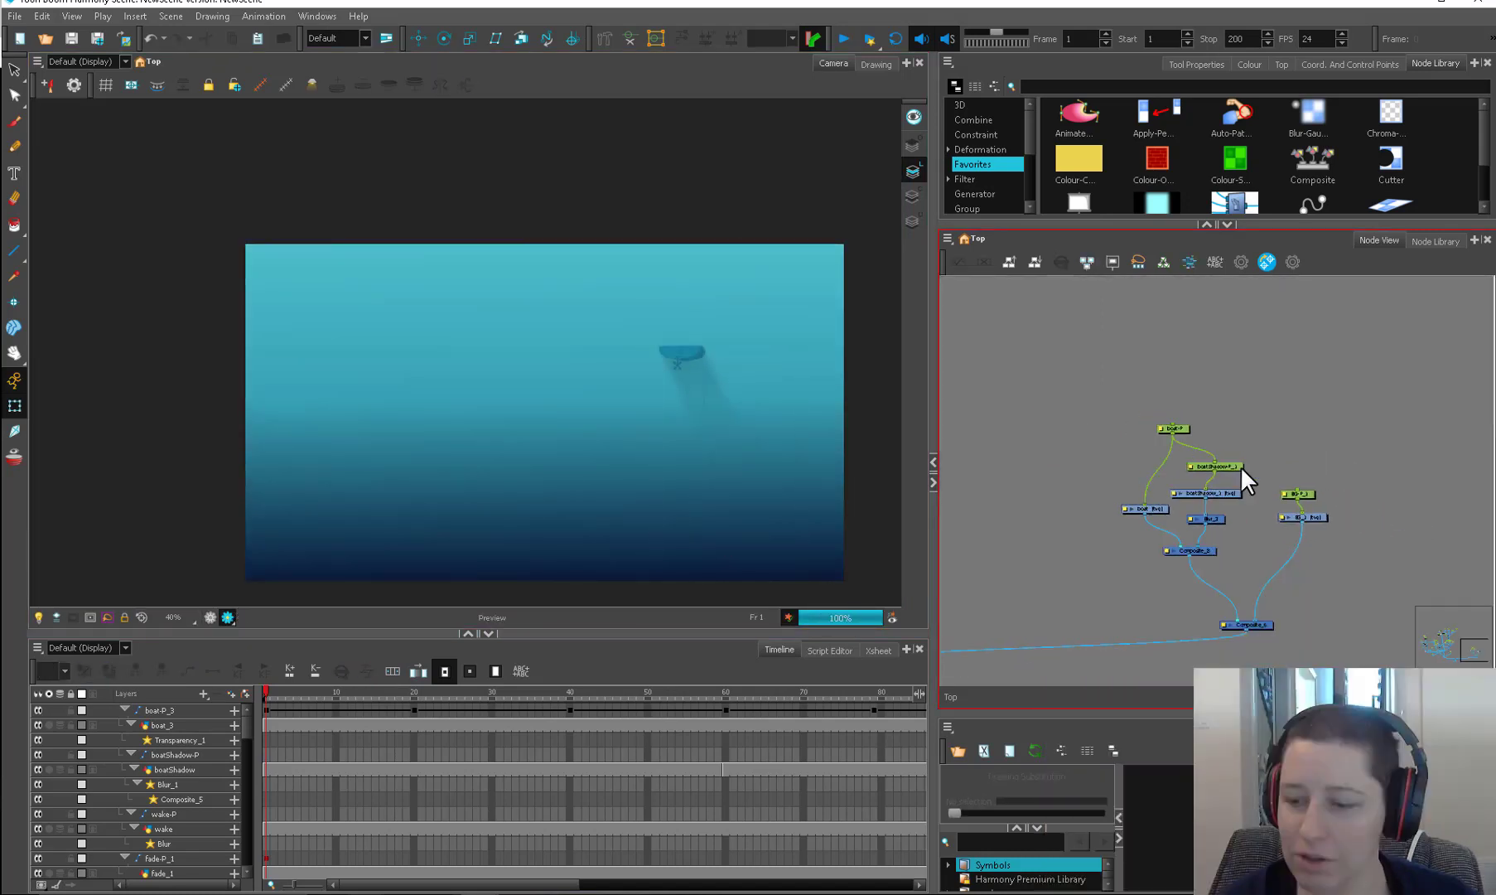
Step: Disable and re-enable the pasted boatShadow peg, drawing and blur nodes to compare the scene with and without the shadow
drag(1245, 459, 1220, 523)
key(d)
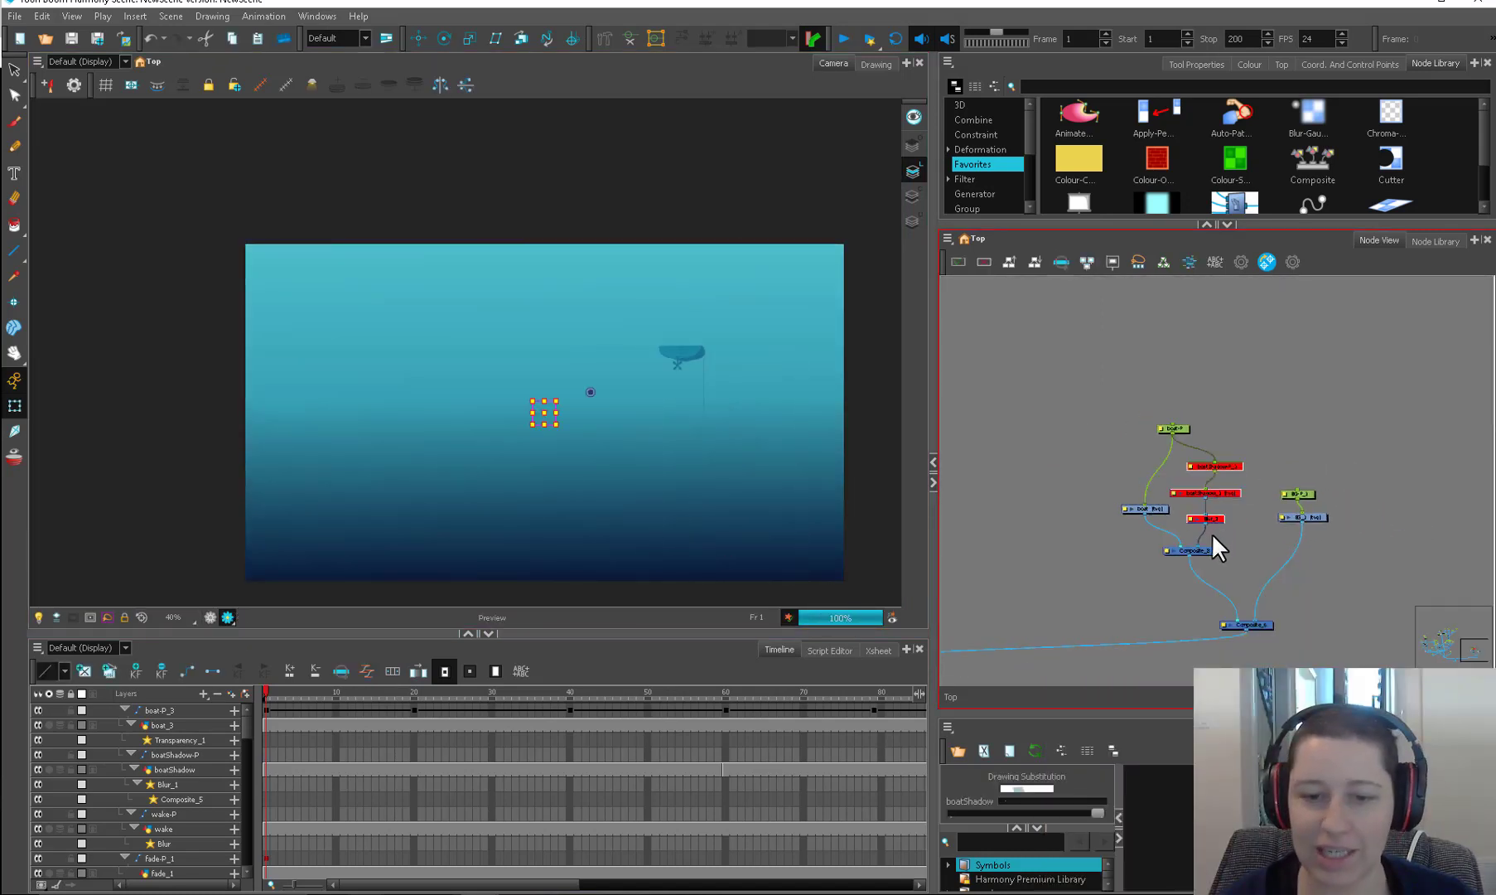
key(a)
scroll(762, 254, up, 3)
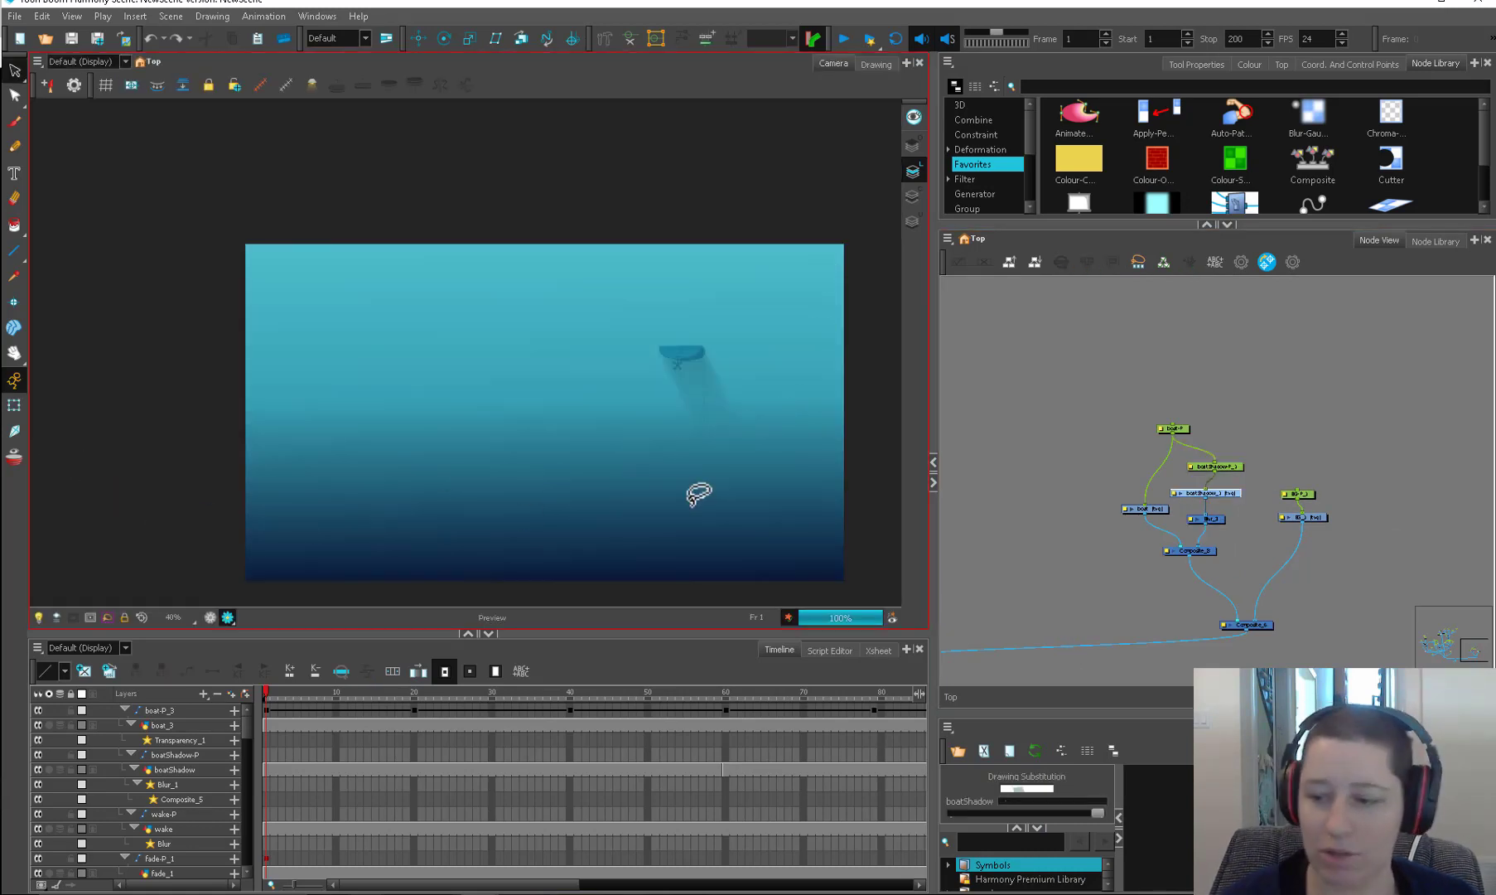
drag(1212, 522, 1243, 523)
key(ctrl+z)
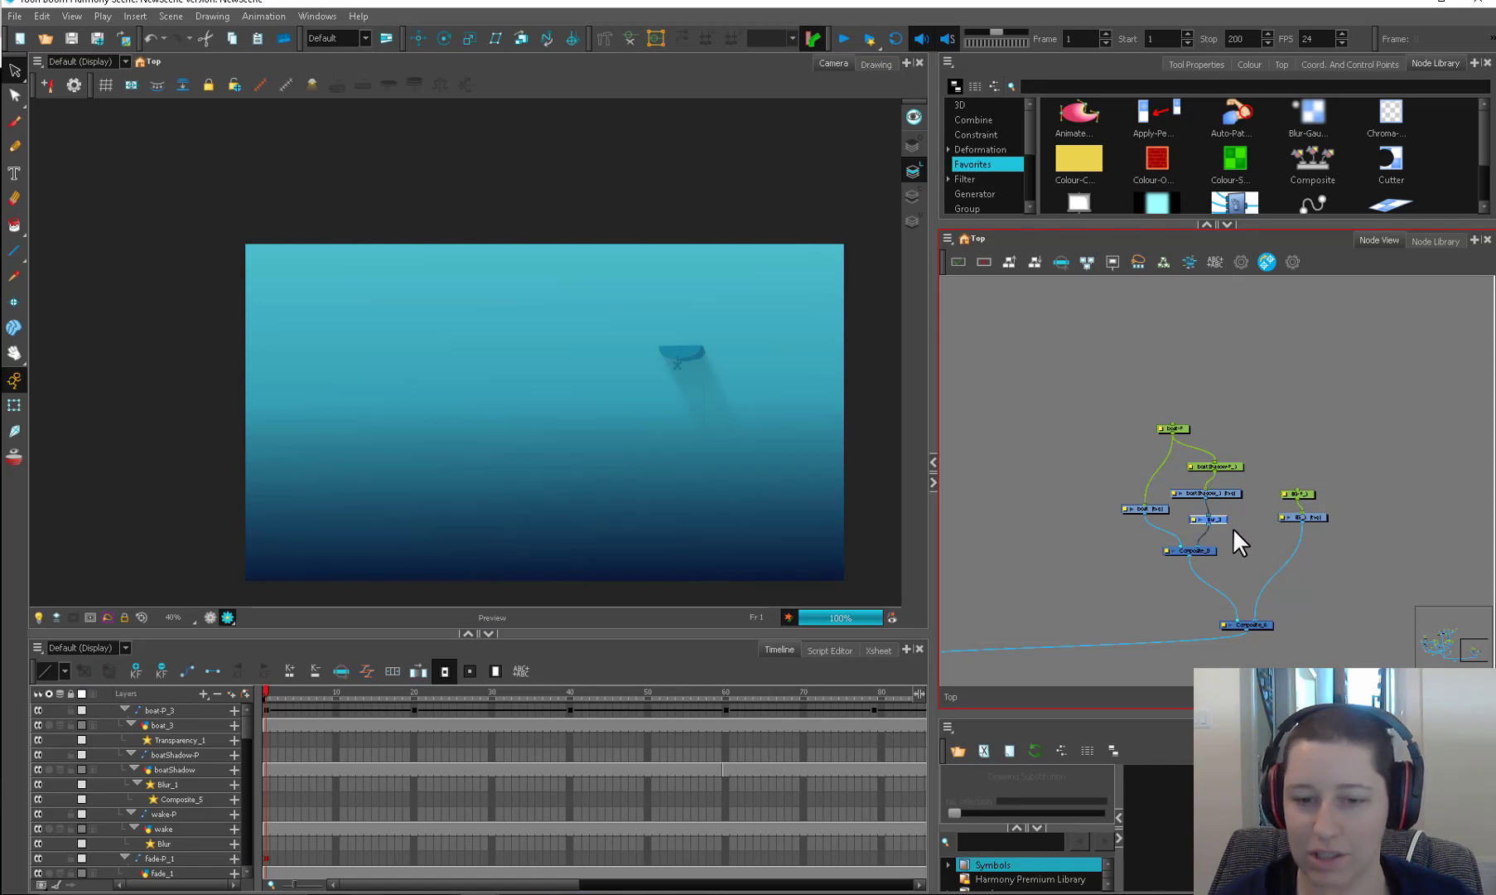
click(1245, 522)
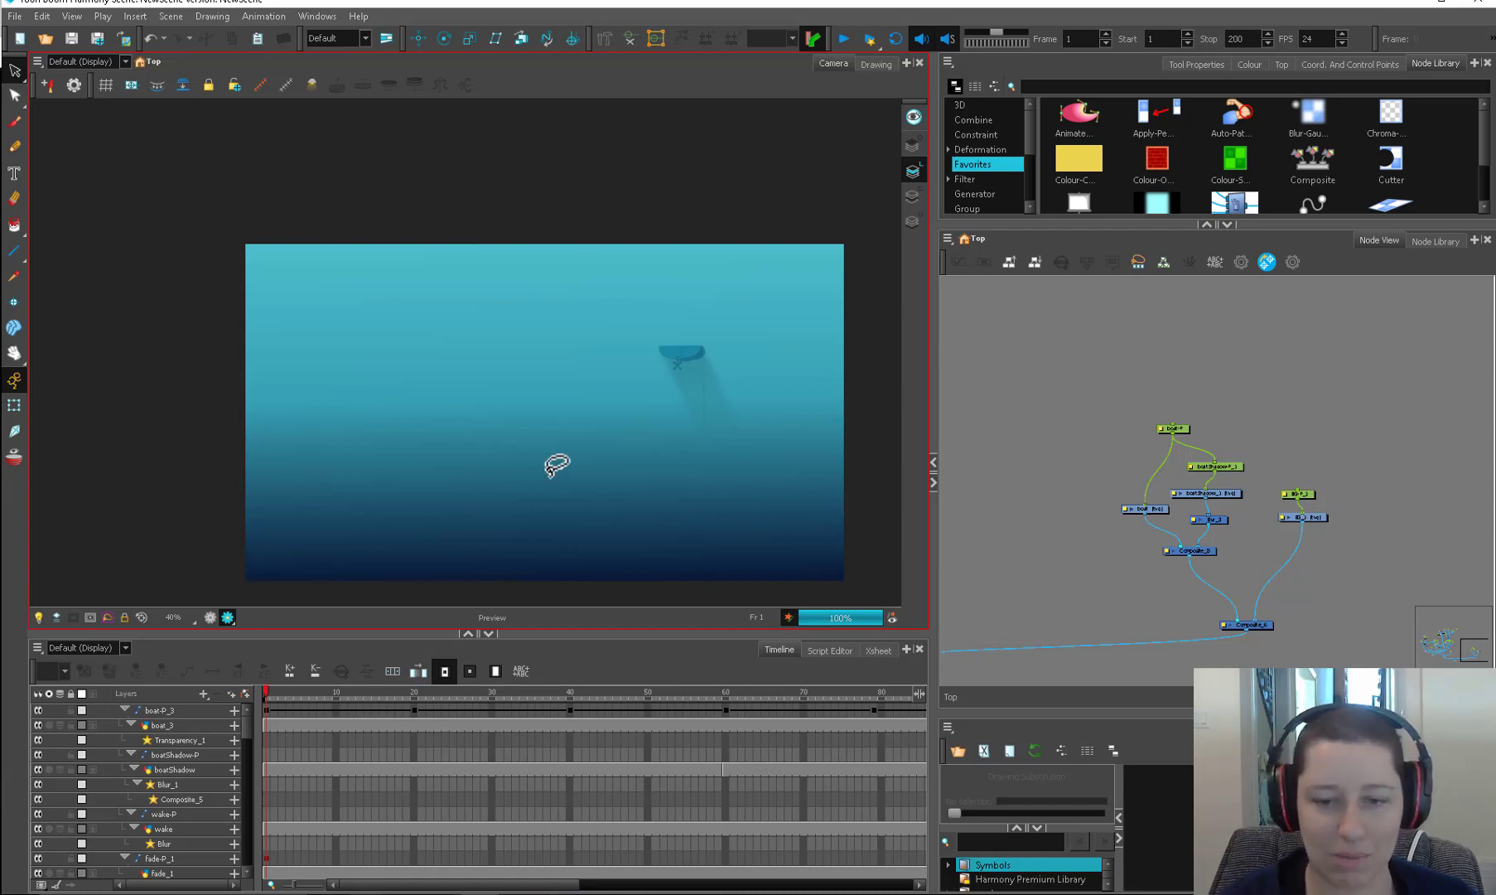
Step: Paste a copy of the dust peg and drawing beside the boat nodes, connect it to the new composite, and inspect the particles
drag(1081, 462, 1296, 548)
scroll(1089, 435, down, 1)
scroll(1226, 504, up, 1)
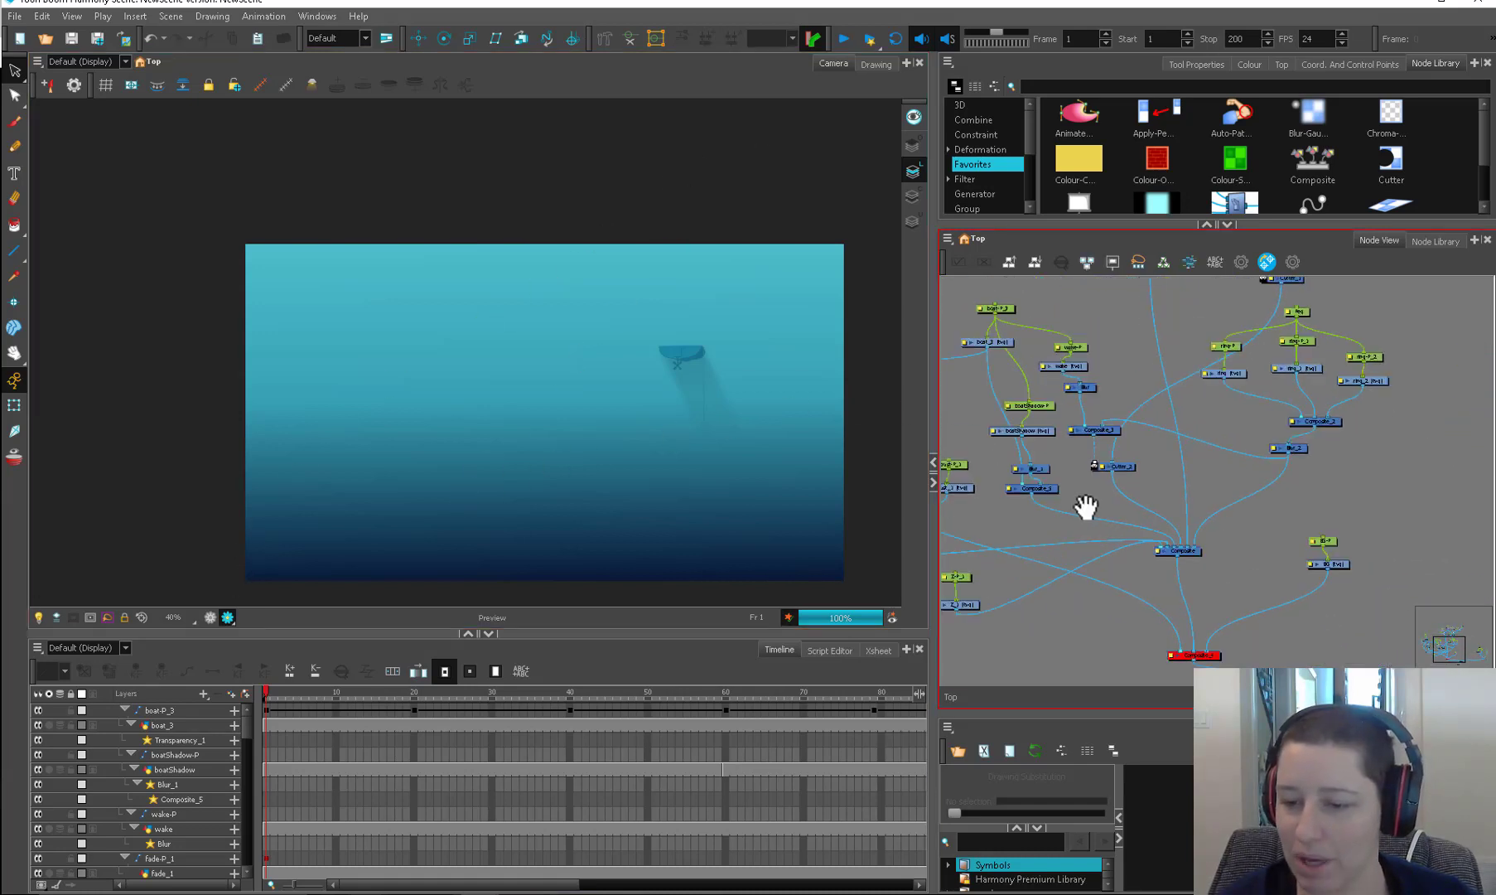
drag(1032, 550, 970, 477)
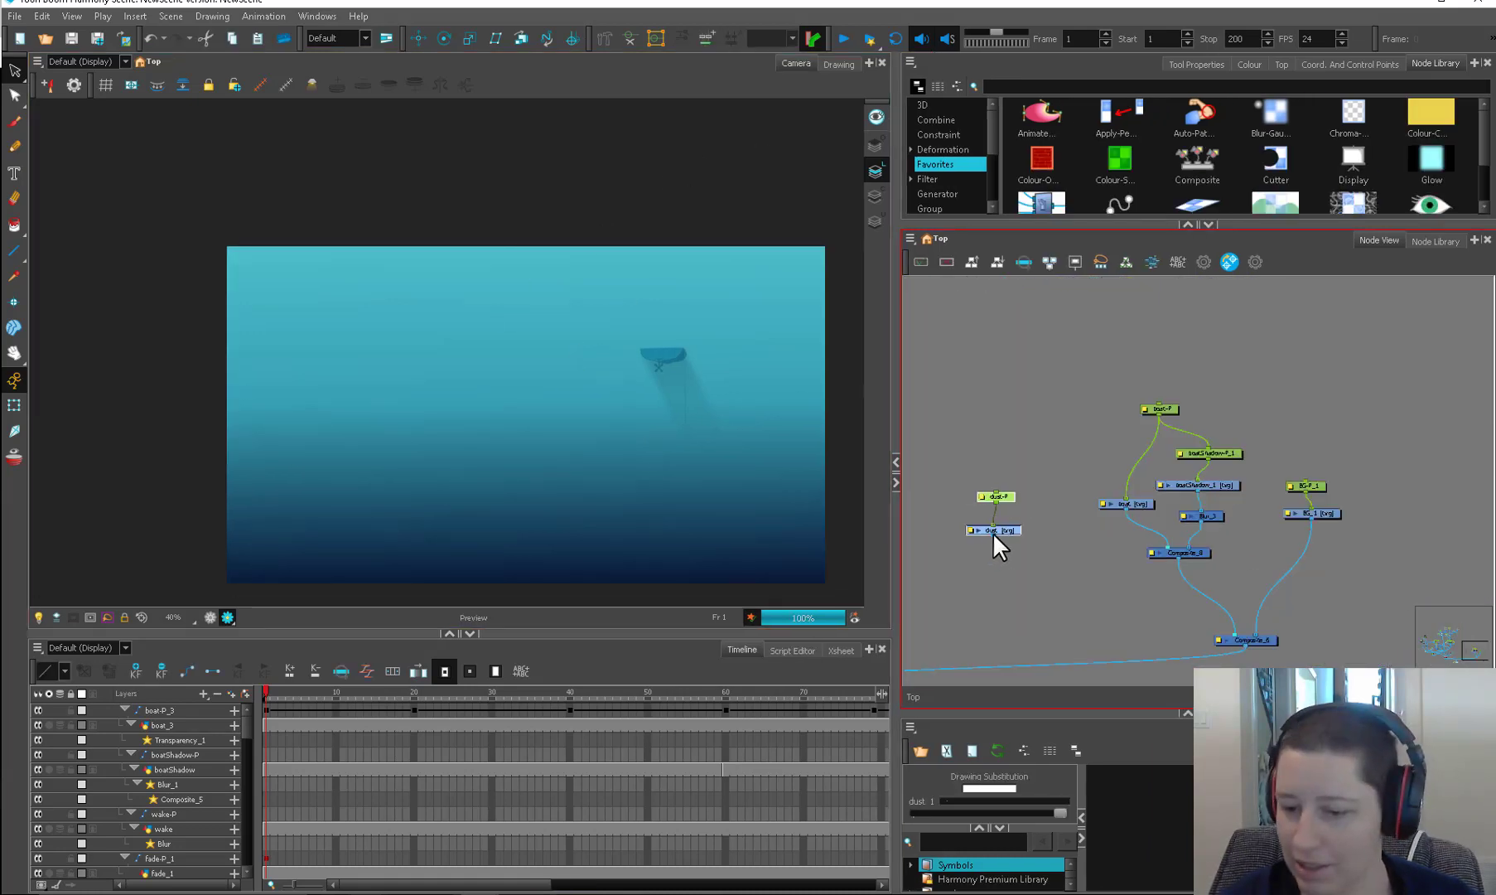
drag(993, 532, 1230, 638)
scroll(561, 460, up, 2)
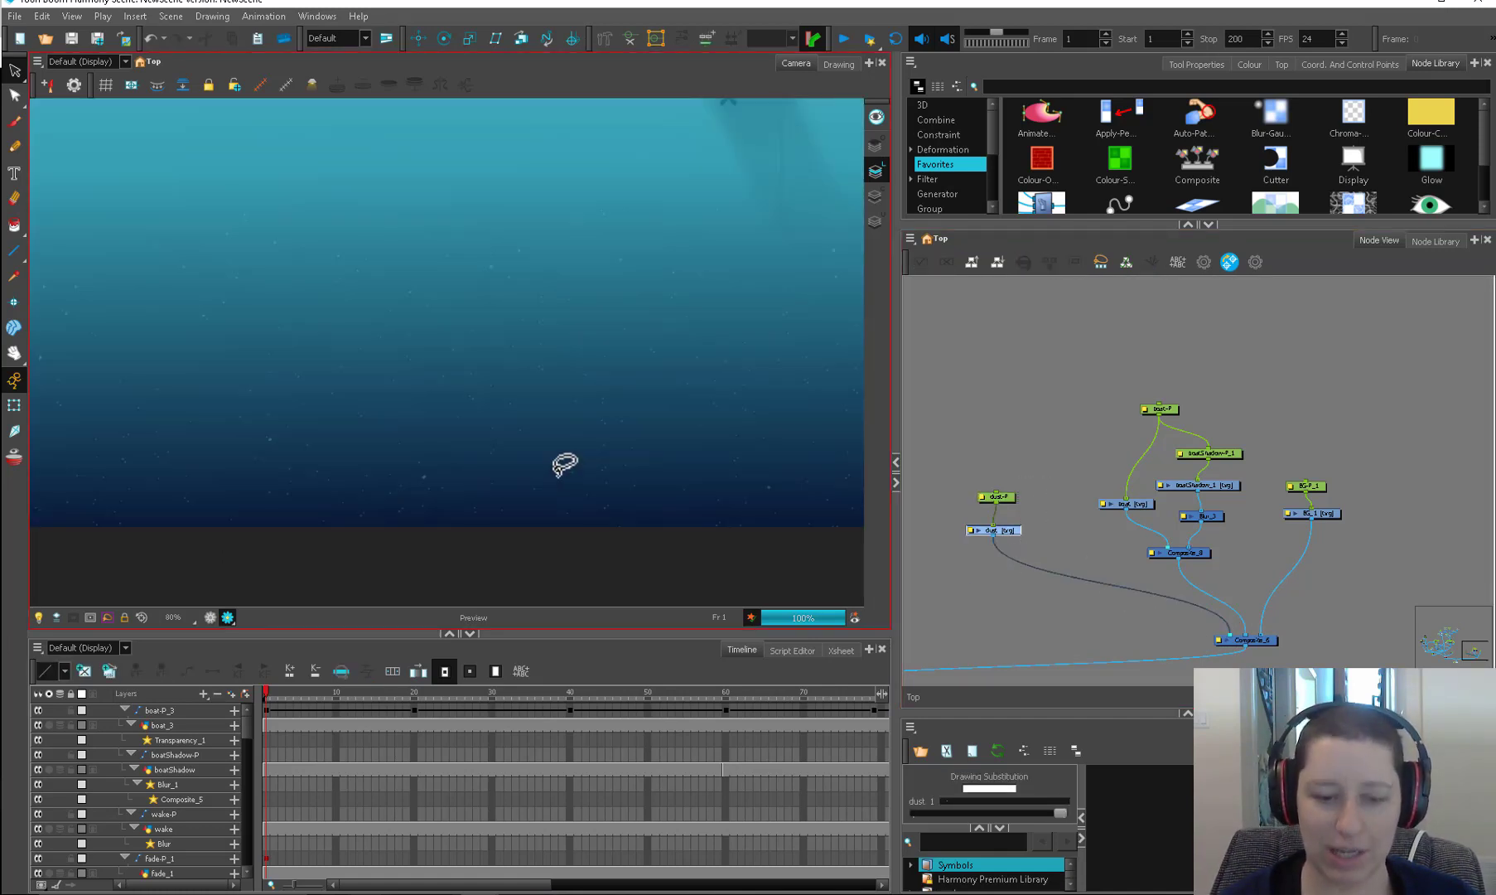
scroll(736, 487, down, 1)
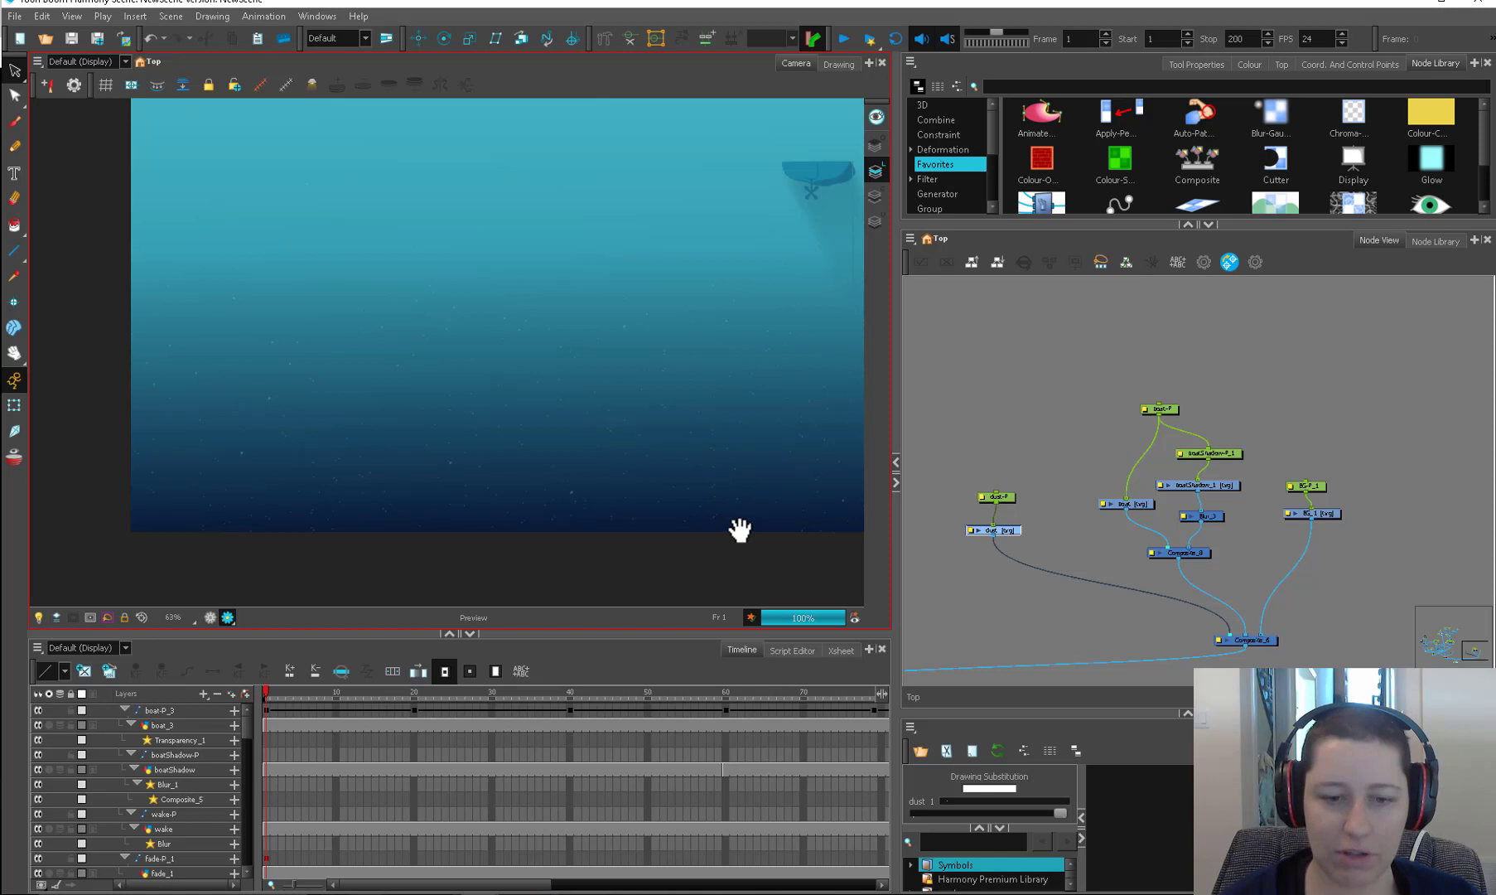
drag(740, 529, 700, 541)
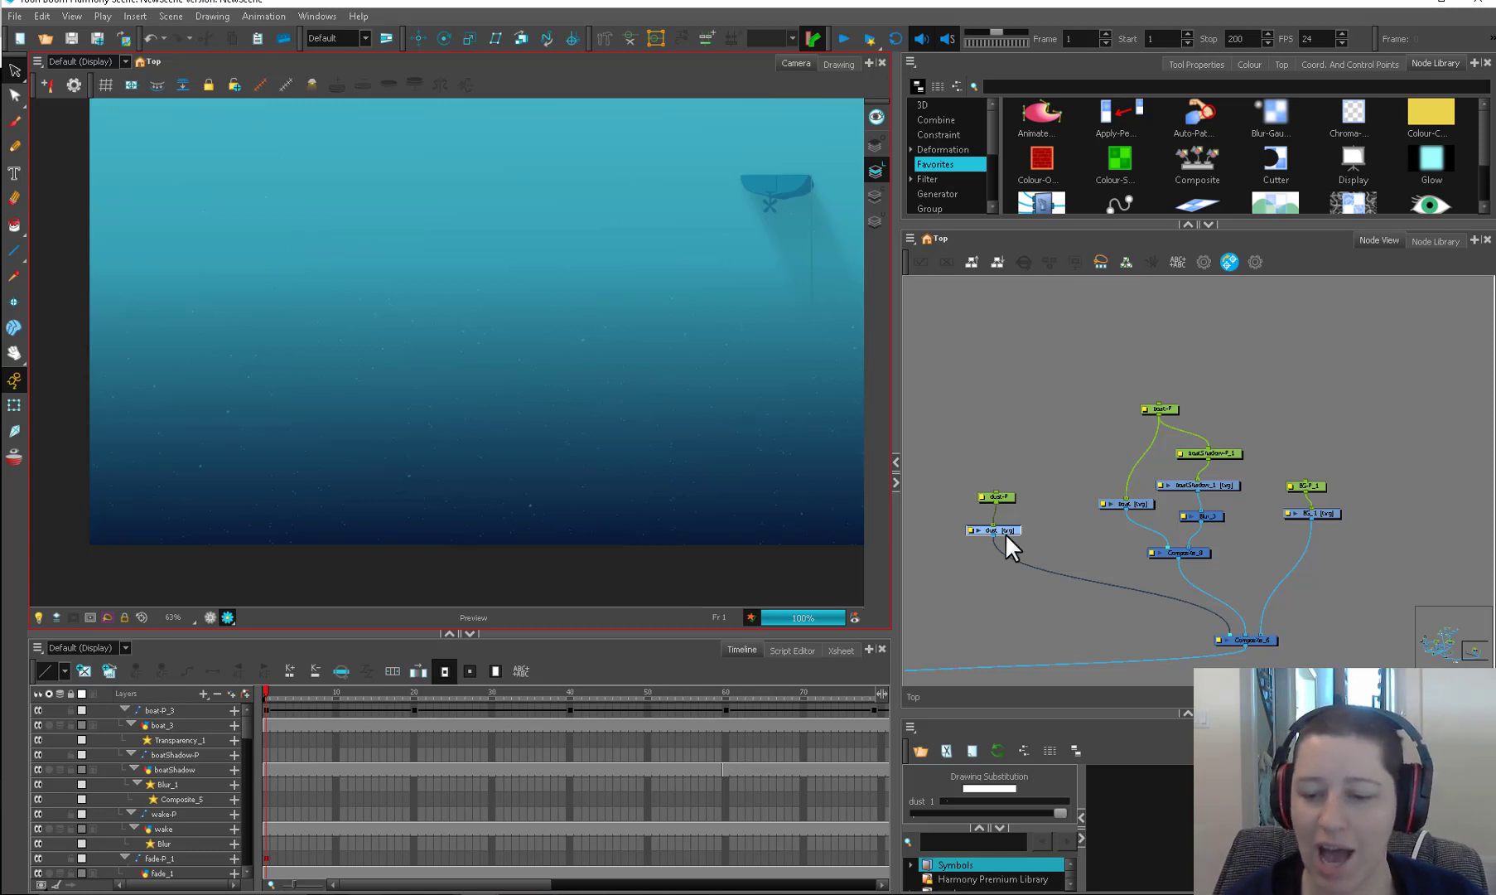
Step: Nudge the copied dust drawing slightly beneath its peg, then select both dust nodes for repositioning in the node view
drag(1012, 532, 1015, 537)
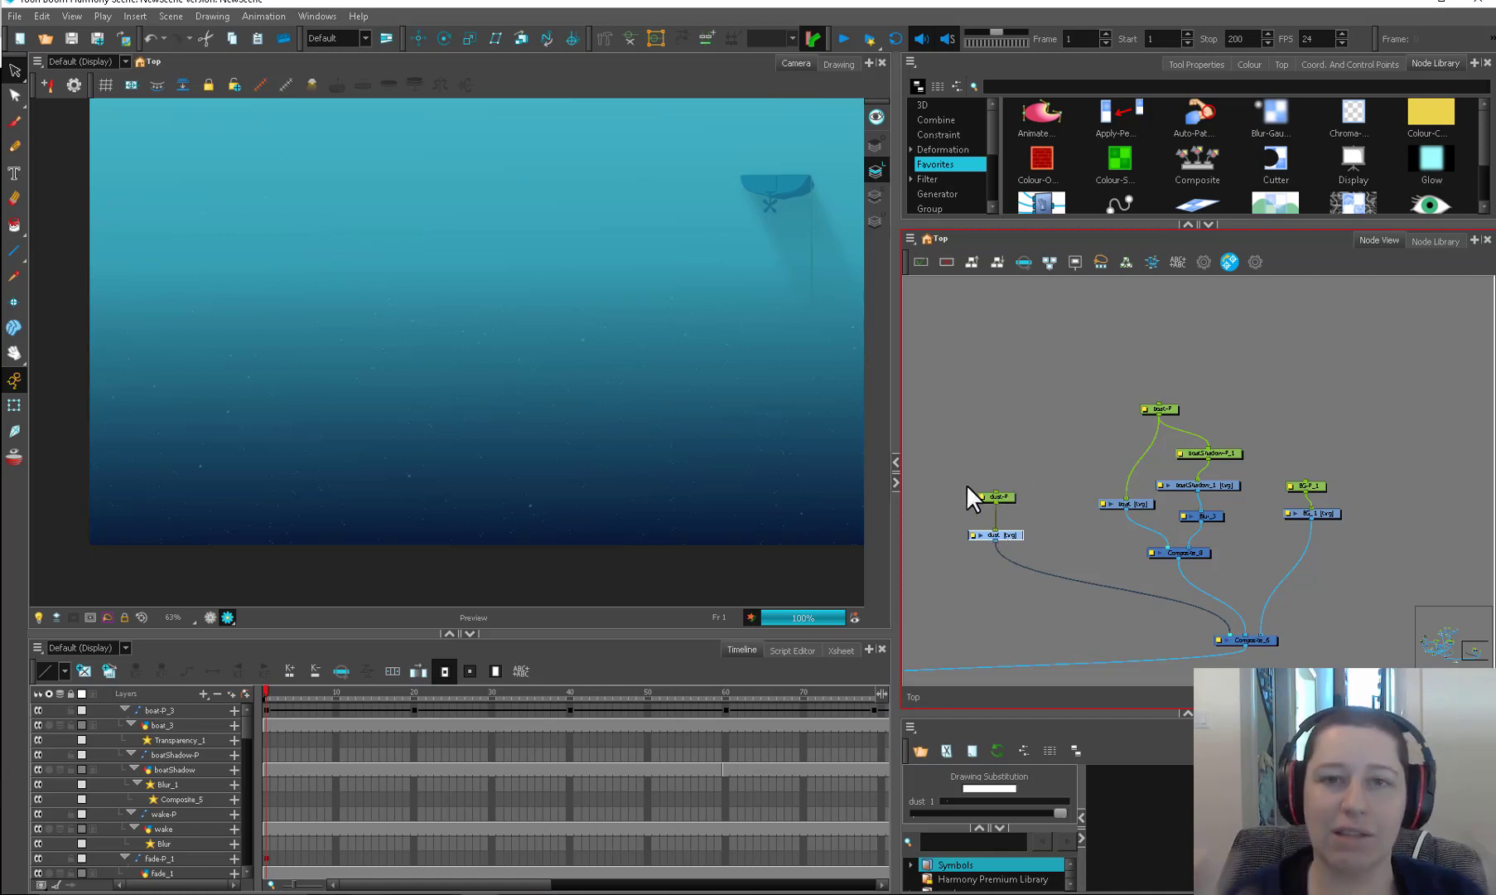
drag(966, 484, 998, 551)
click(1120, 513)
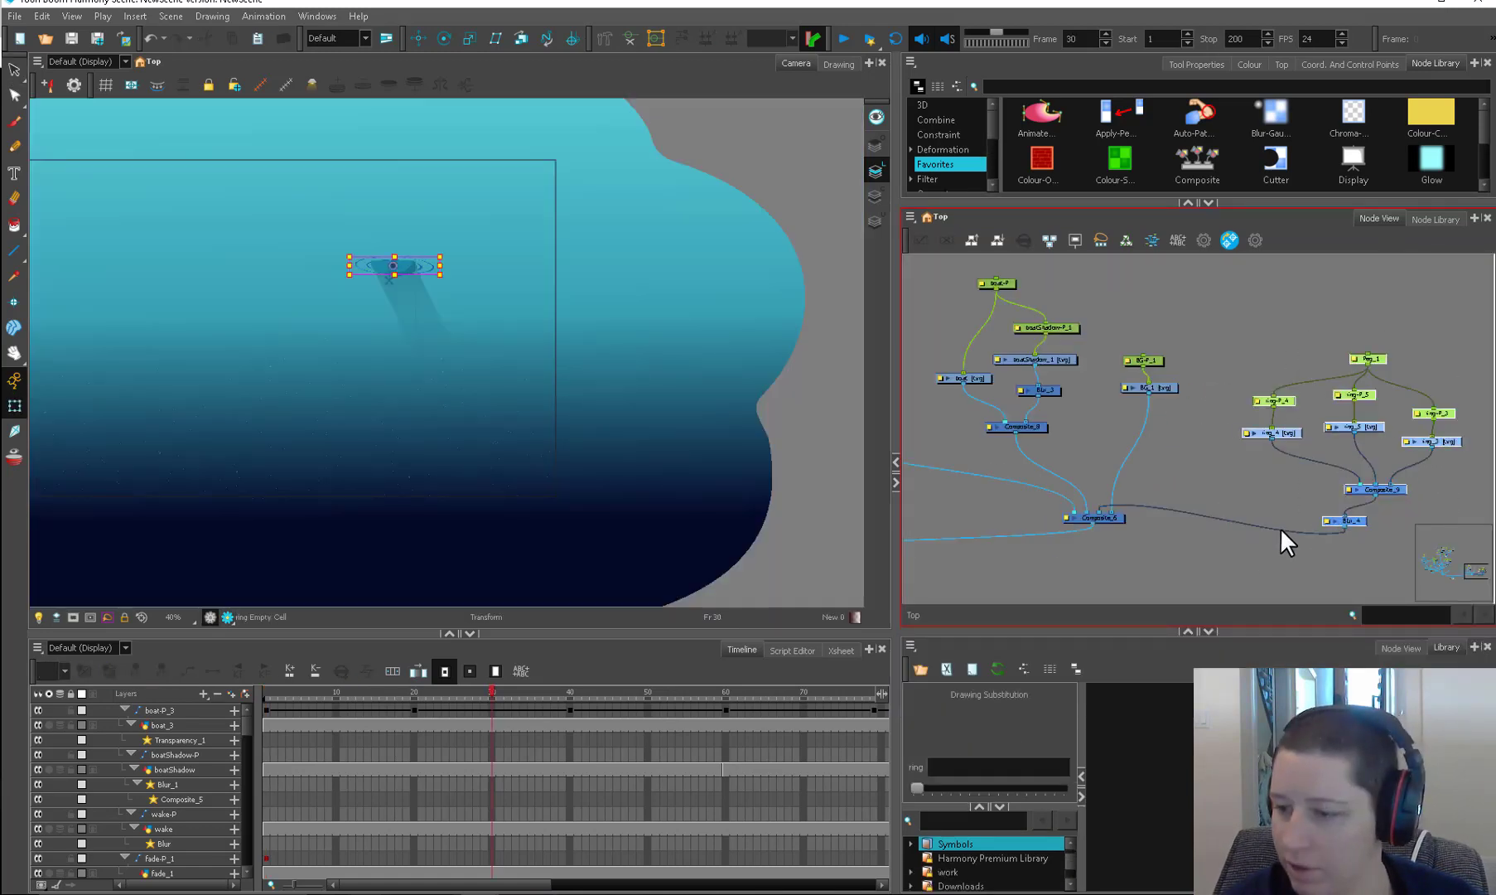
Step: Arrange the pasted ring nodes between the boat and background nodes and scrub the timeline to frame 65
drag(1280, 527, 1125, 399)
drag(1149, 388, 1375, 418)
click(1304, 471)
drag(709, 457, 885, 549)
click(438, 692)
drag(752, 709, 765, 706)
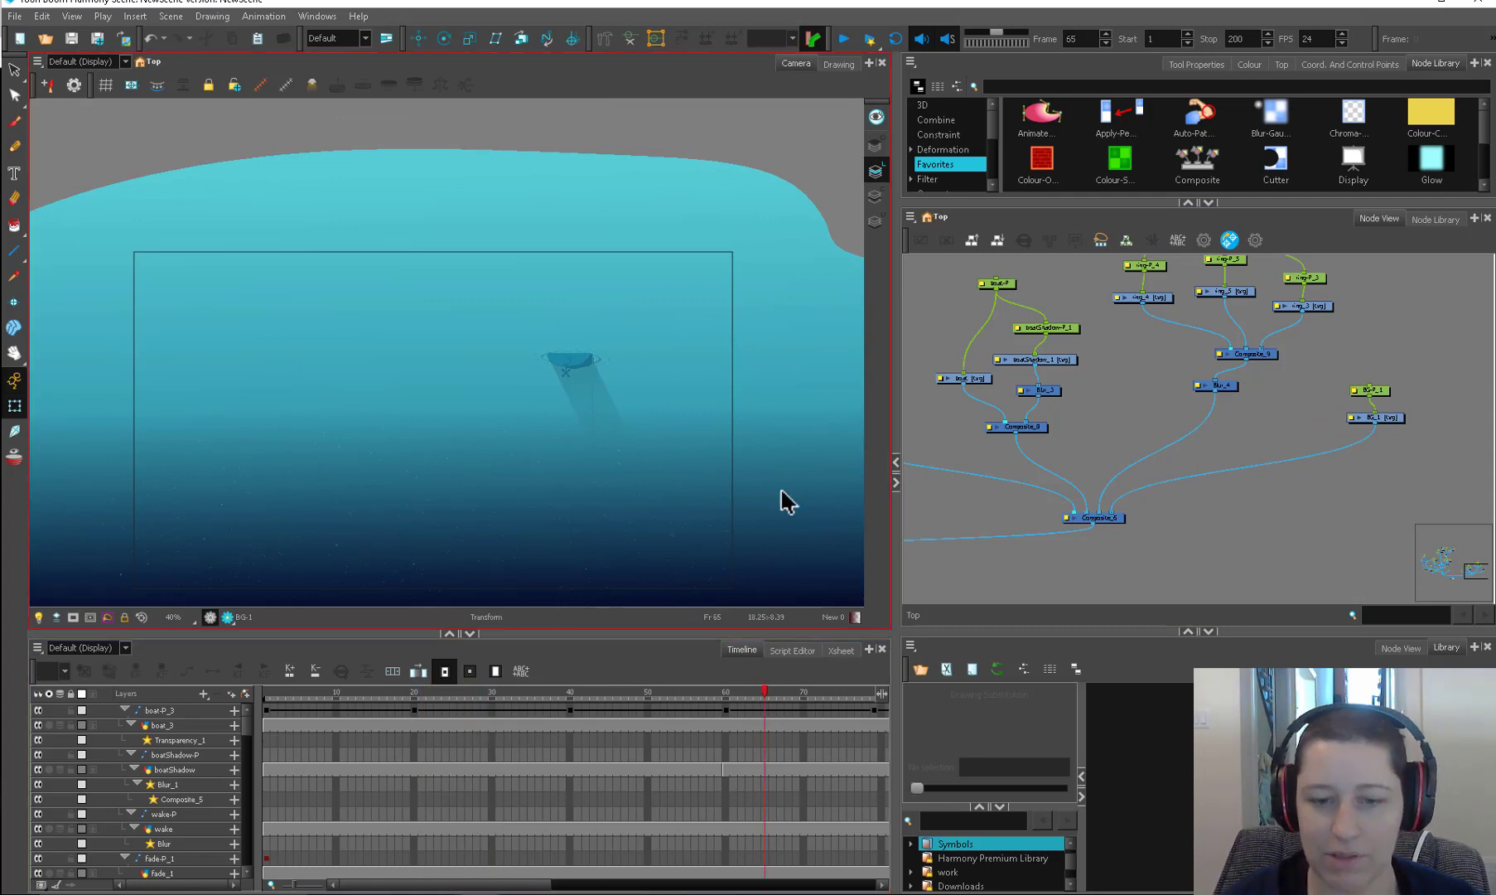
Step: Add a Turbulent Noise node from the node library, connect it to the new composite, and render the camera view
scroll(940, 423, down, 2)
drag(941, 422, 1203, 461)
scroll(1169, 374, up, 2)
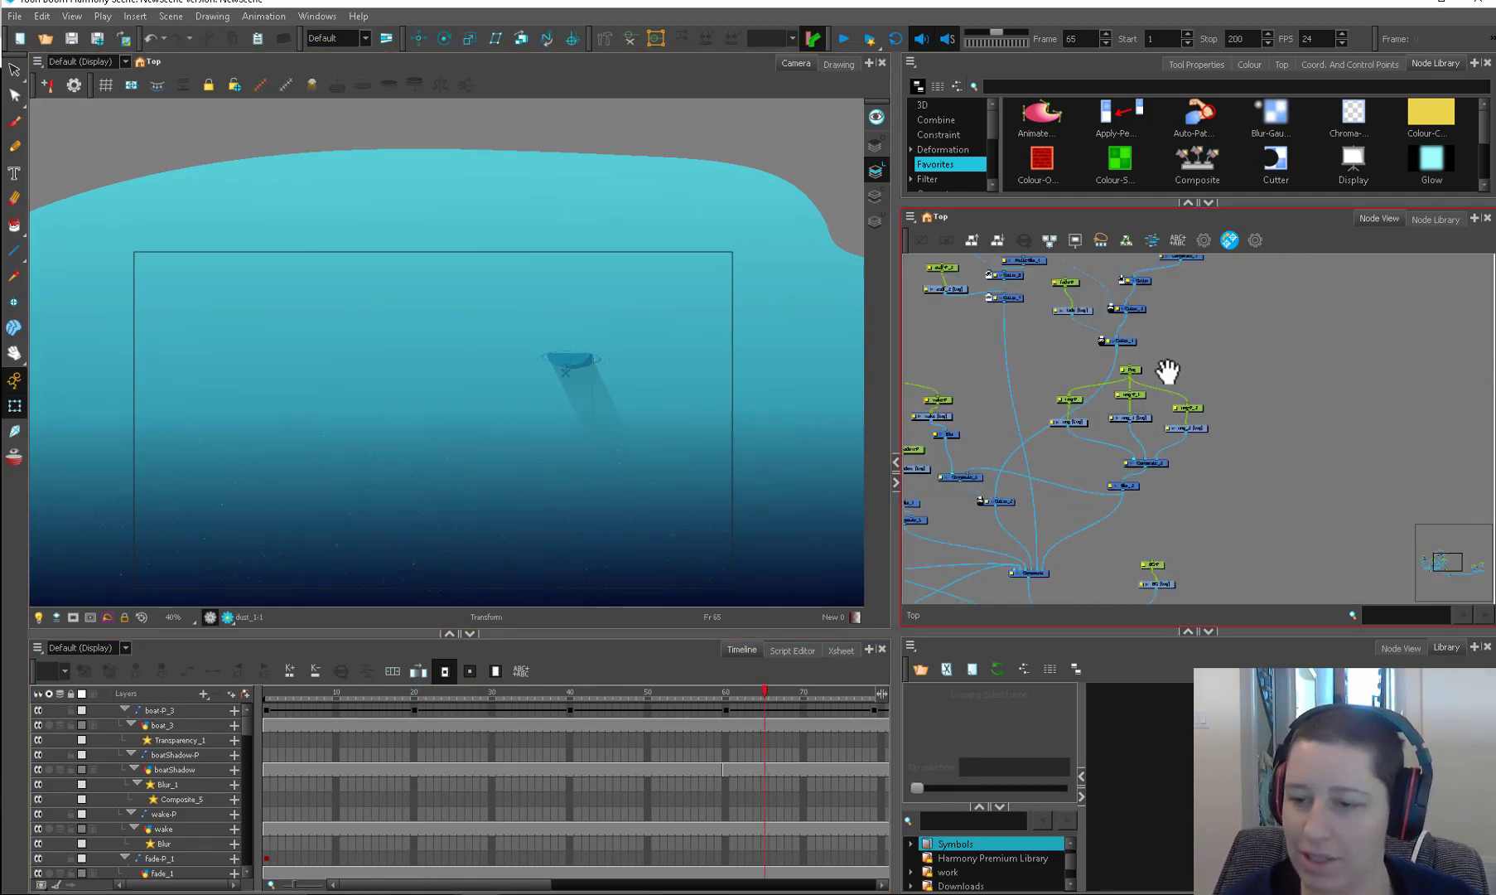
scroll(1117, 478, up, 3)
scroll(1118, 477, up, 2)
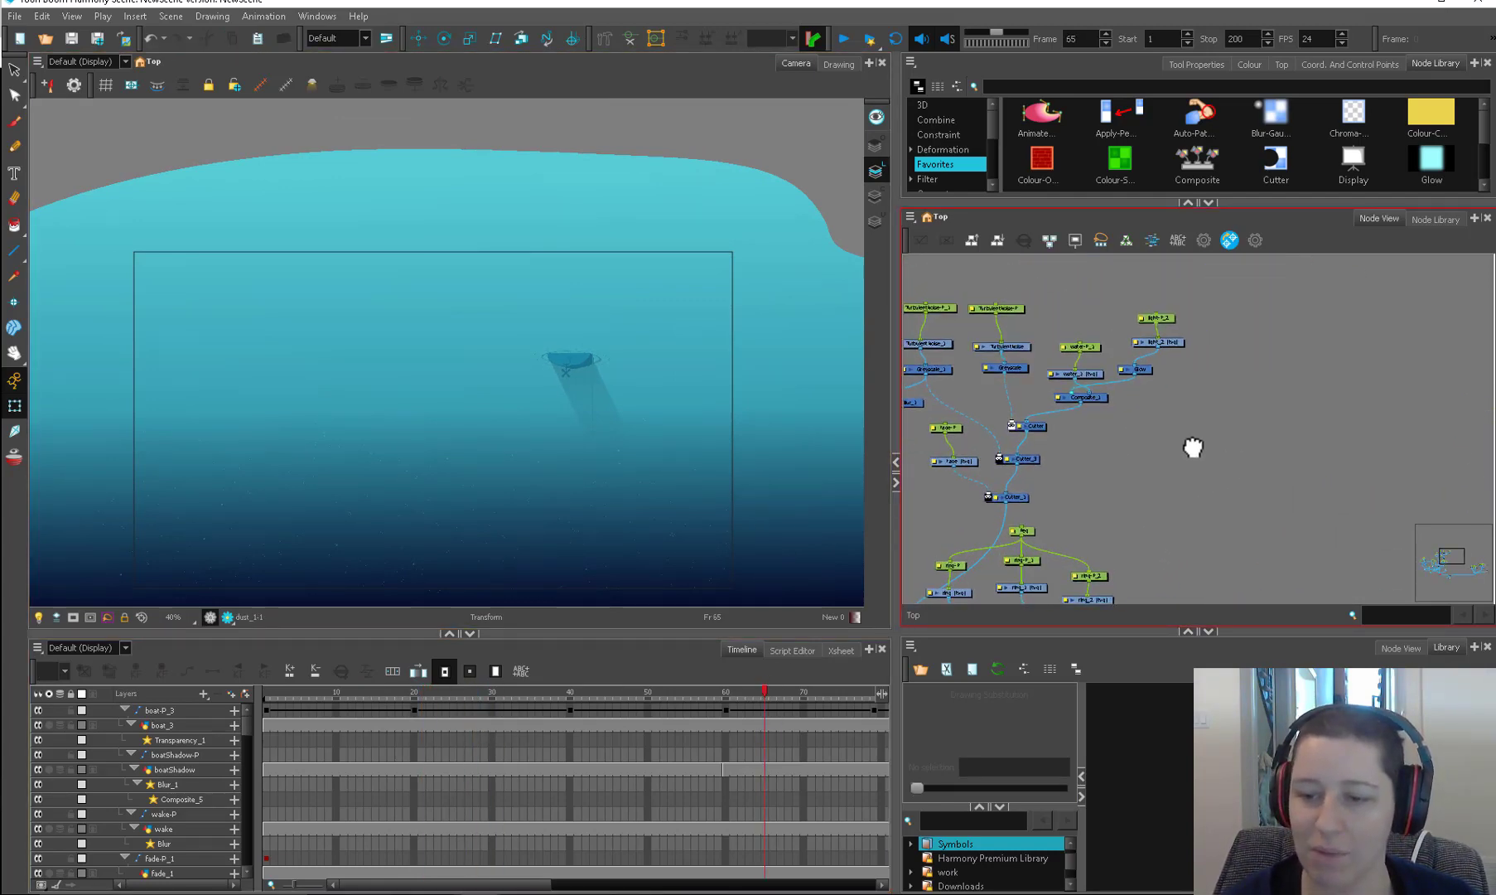
drag(1044, 342, 1044, 333)
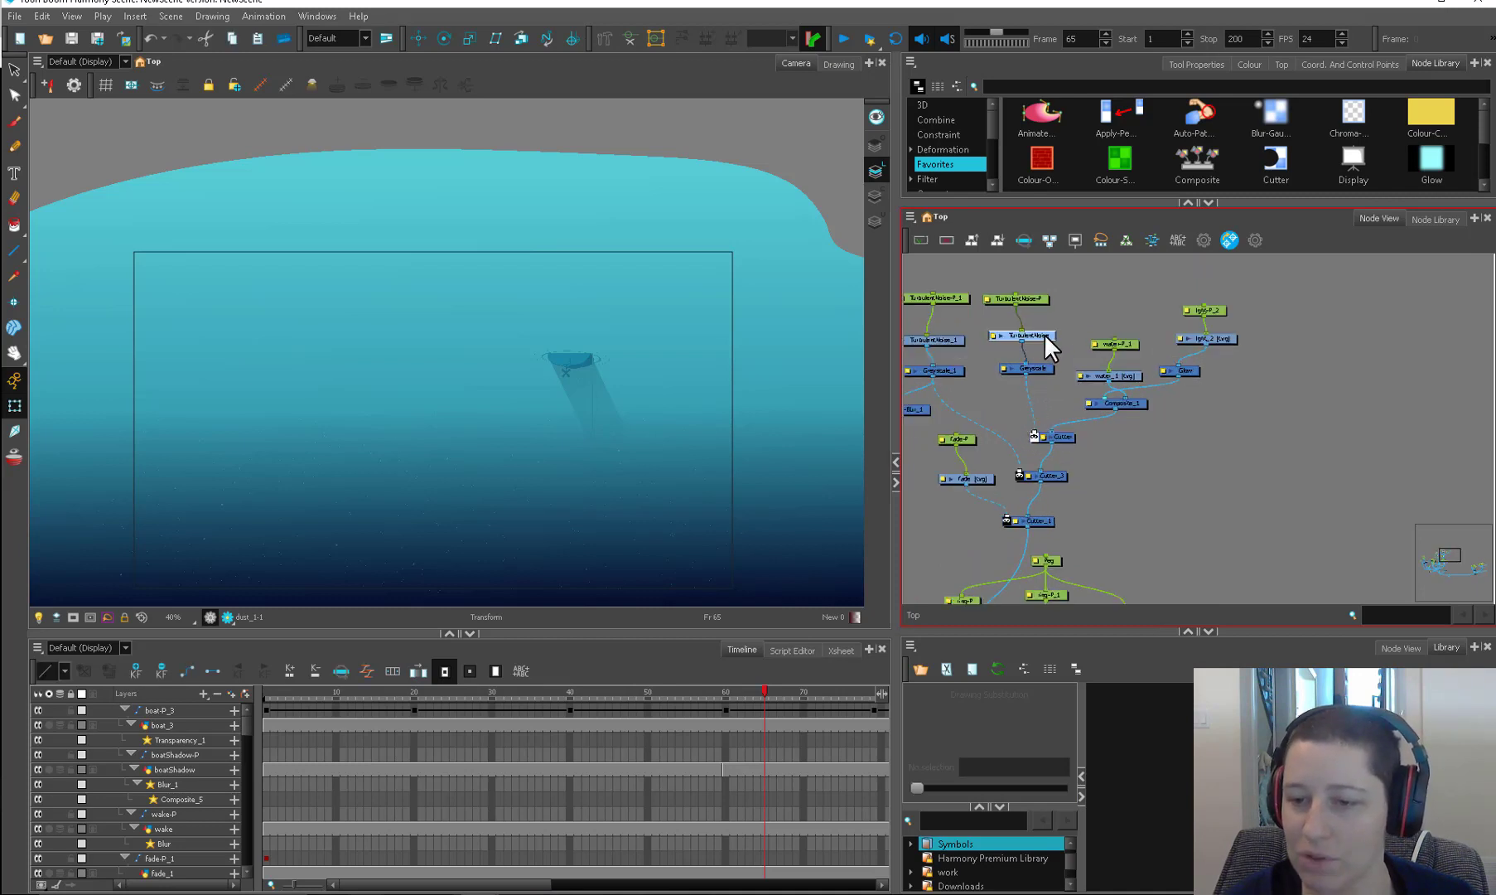
click(1129, 97)
text(turbu)
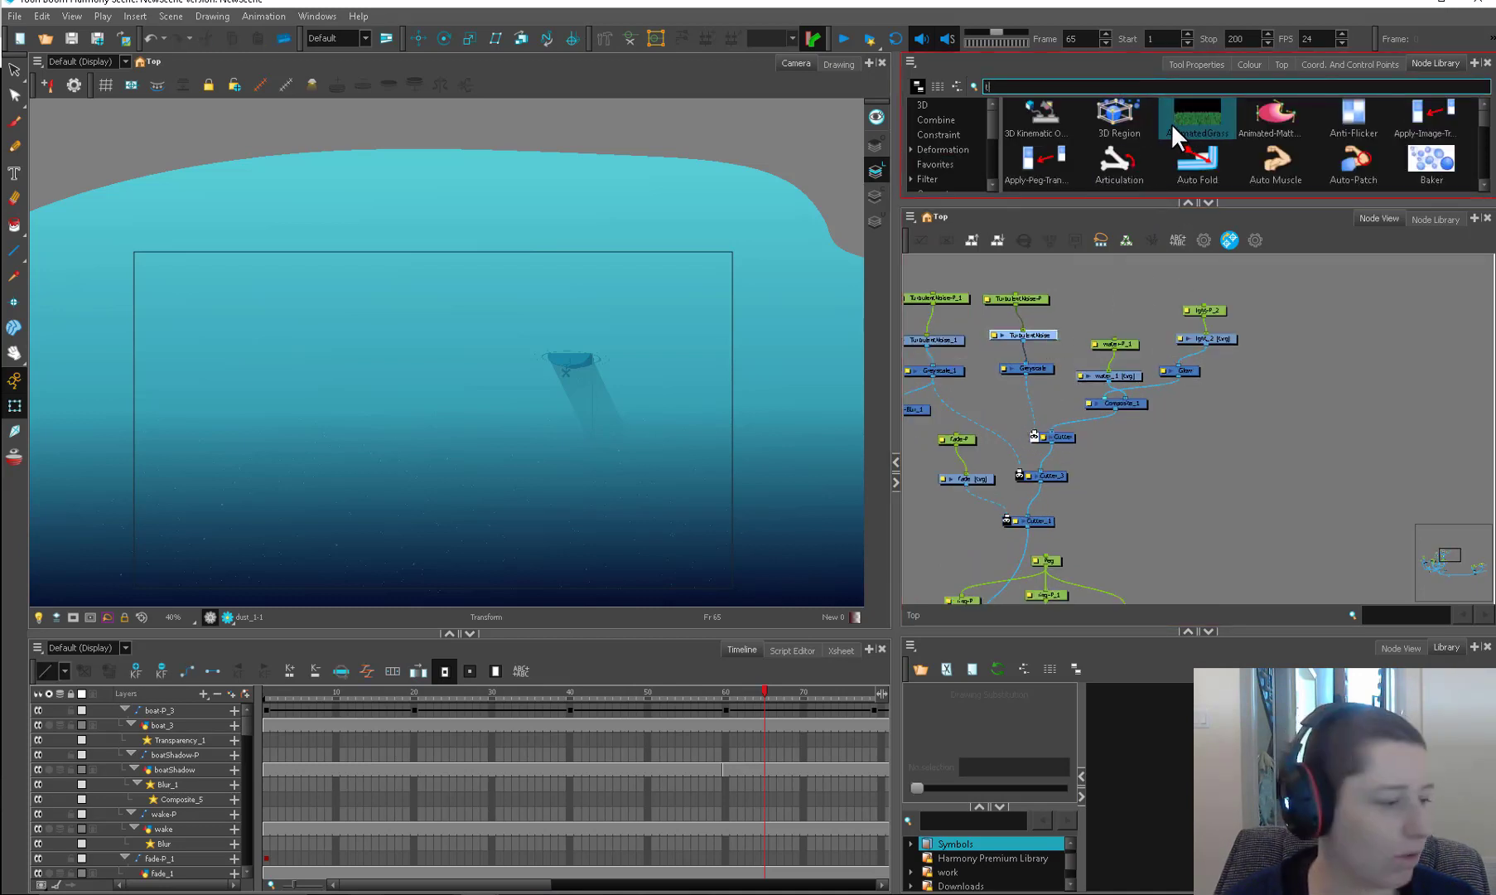
drag(1170, 124, 1192, 377)
drag(953, 369, 1164, 534)
click(228, 618)
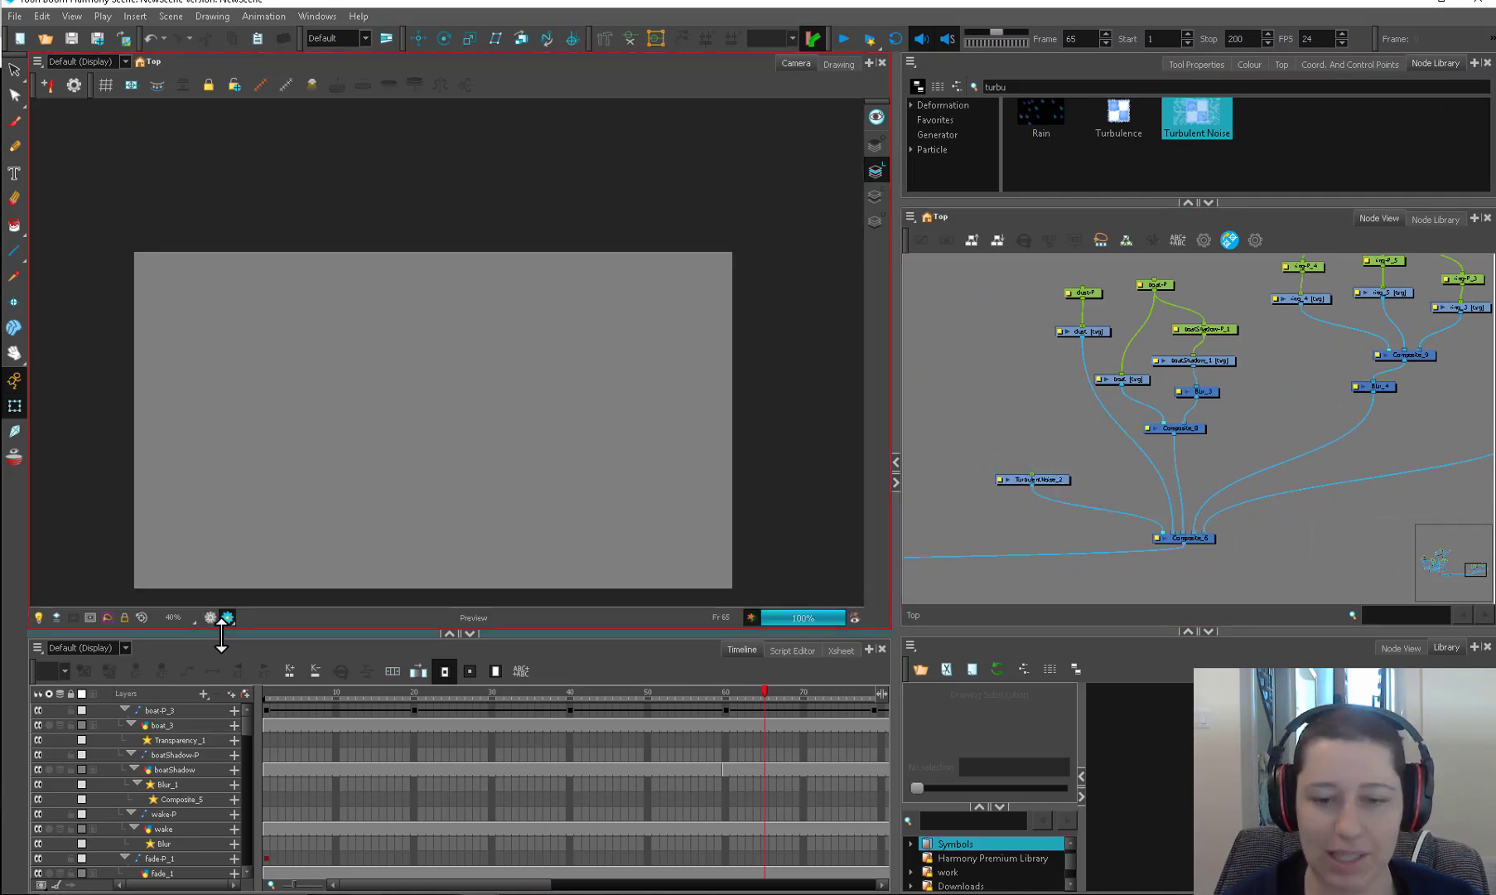
Step: Open the new noise node's properties and insert a Render Preview node between it and the composite in OpenGL view
click(1000, 480)
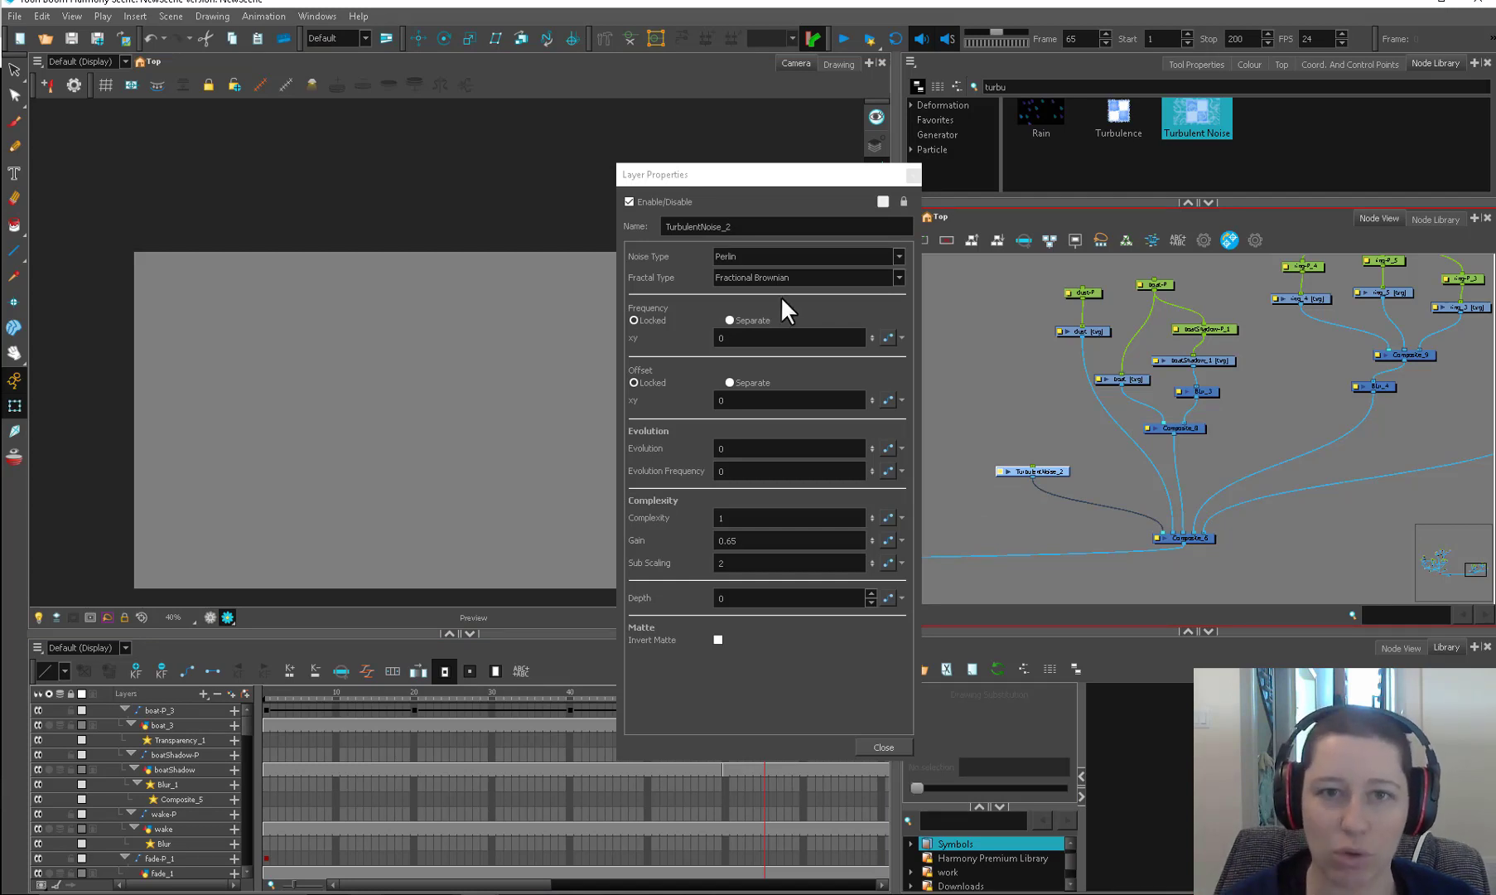
double_click(999, 86)
text(previ)
drag(1037, 116, 1074, 510)
scroll(1053, 513, up, 1)
click(211, 618)
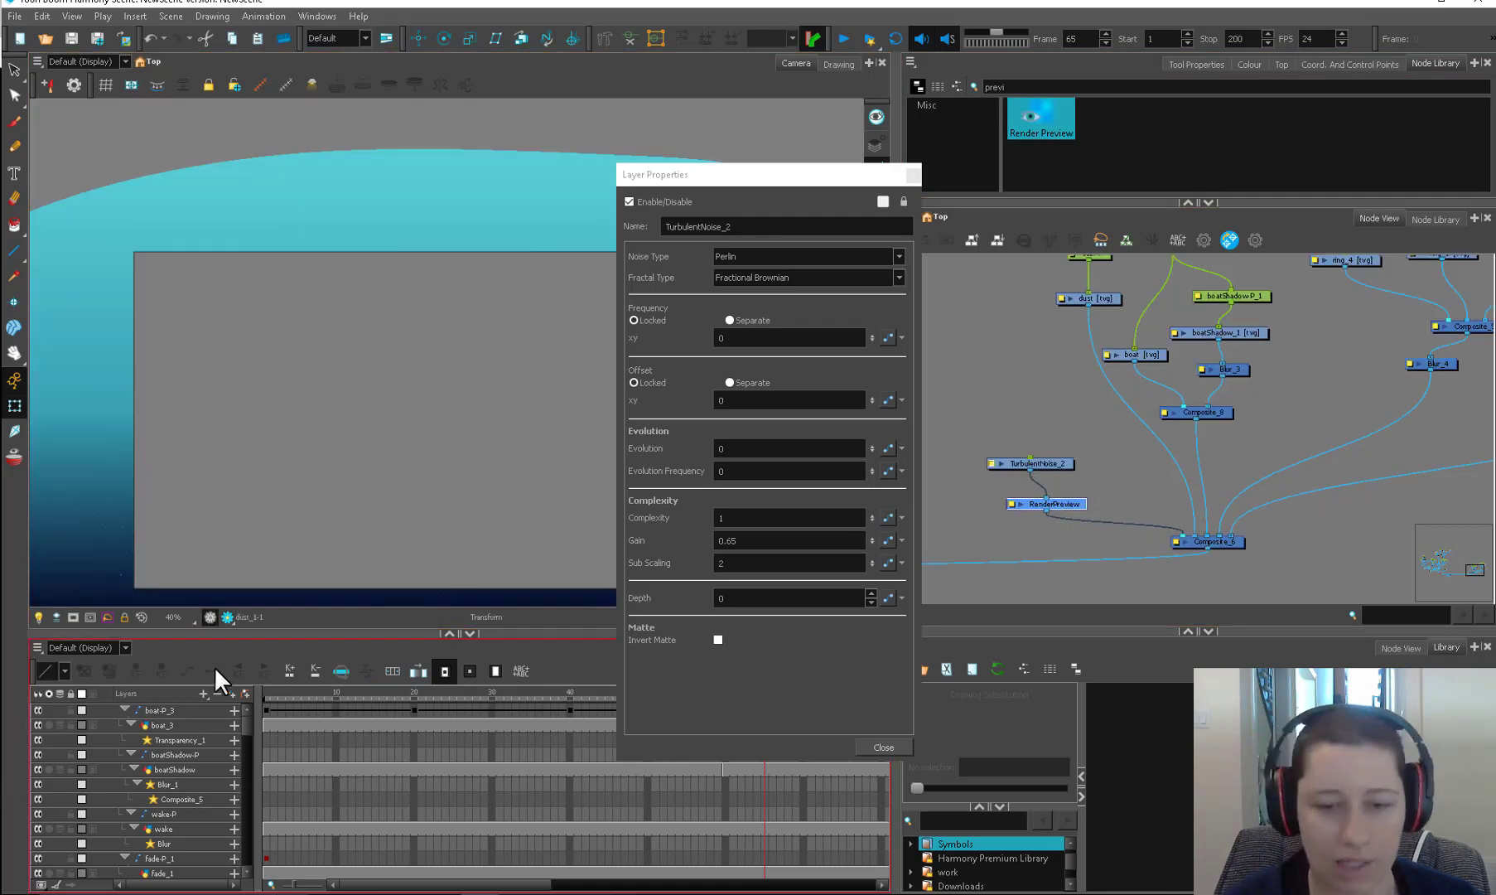
click(1148, 493)
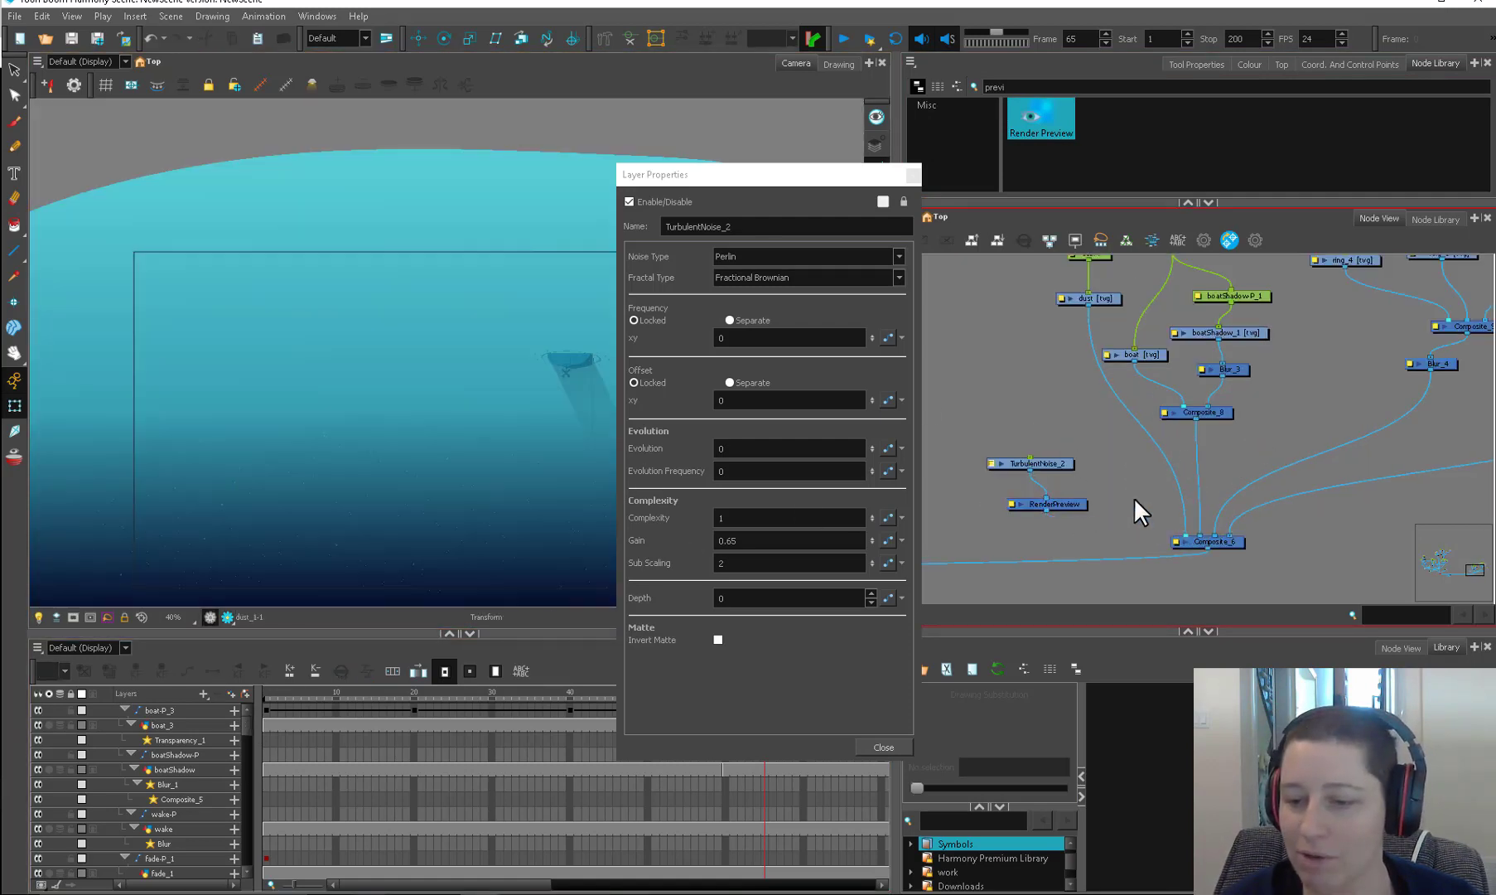
drag(1168, 541, 1182, 537)
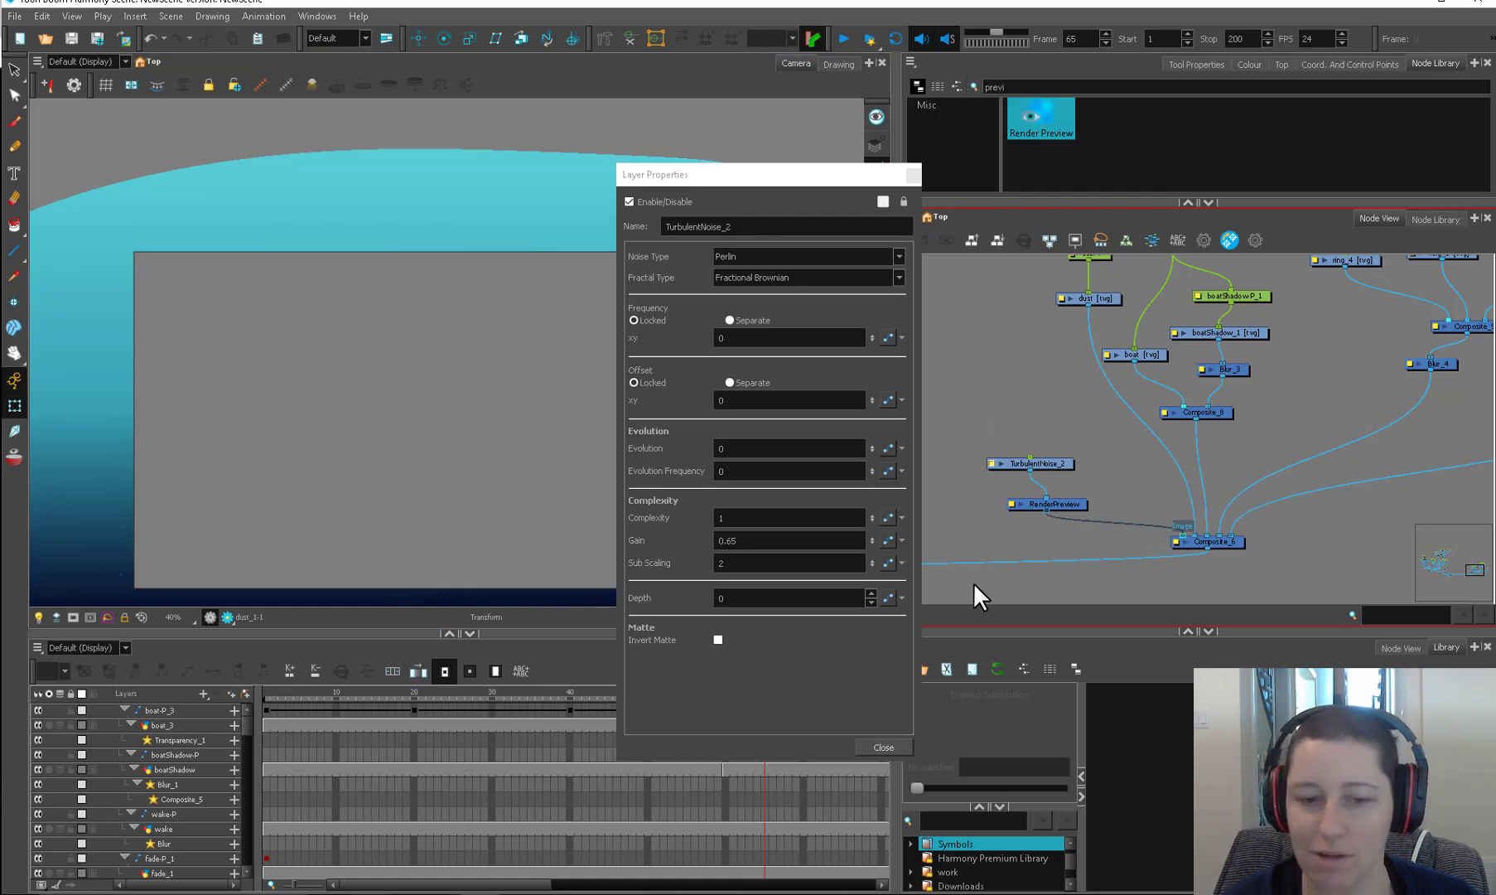
Step: Try locked frequencies of 1 and 3 on the new noise node, and set the frequency to 6
drag(920, 179, 1069, 191)
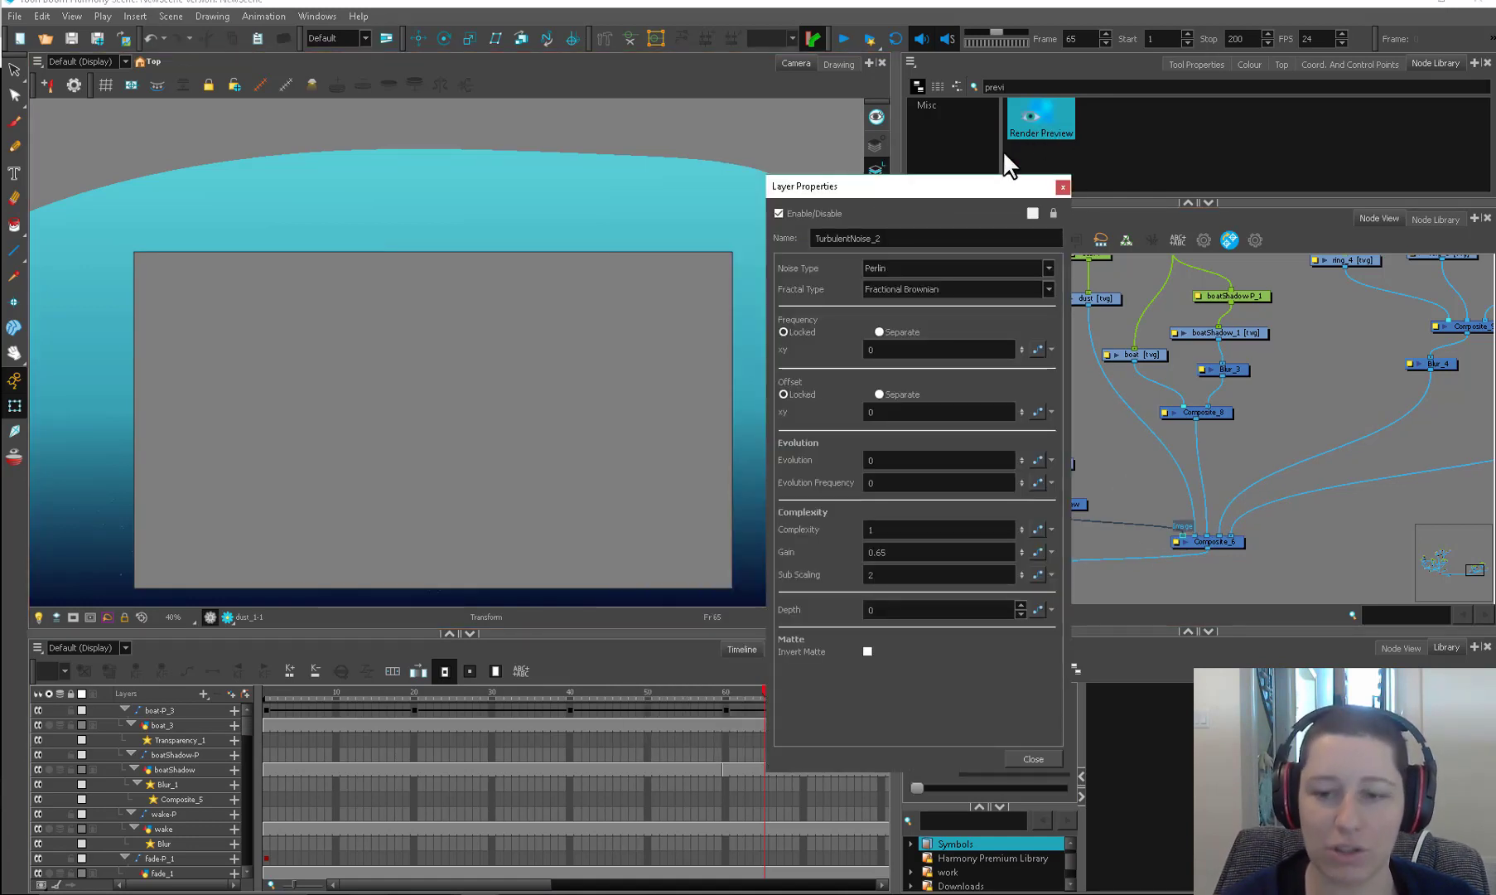
click(937, 349)
text(1)
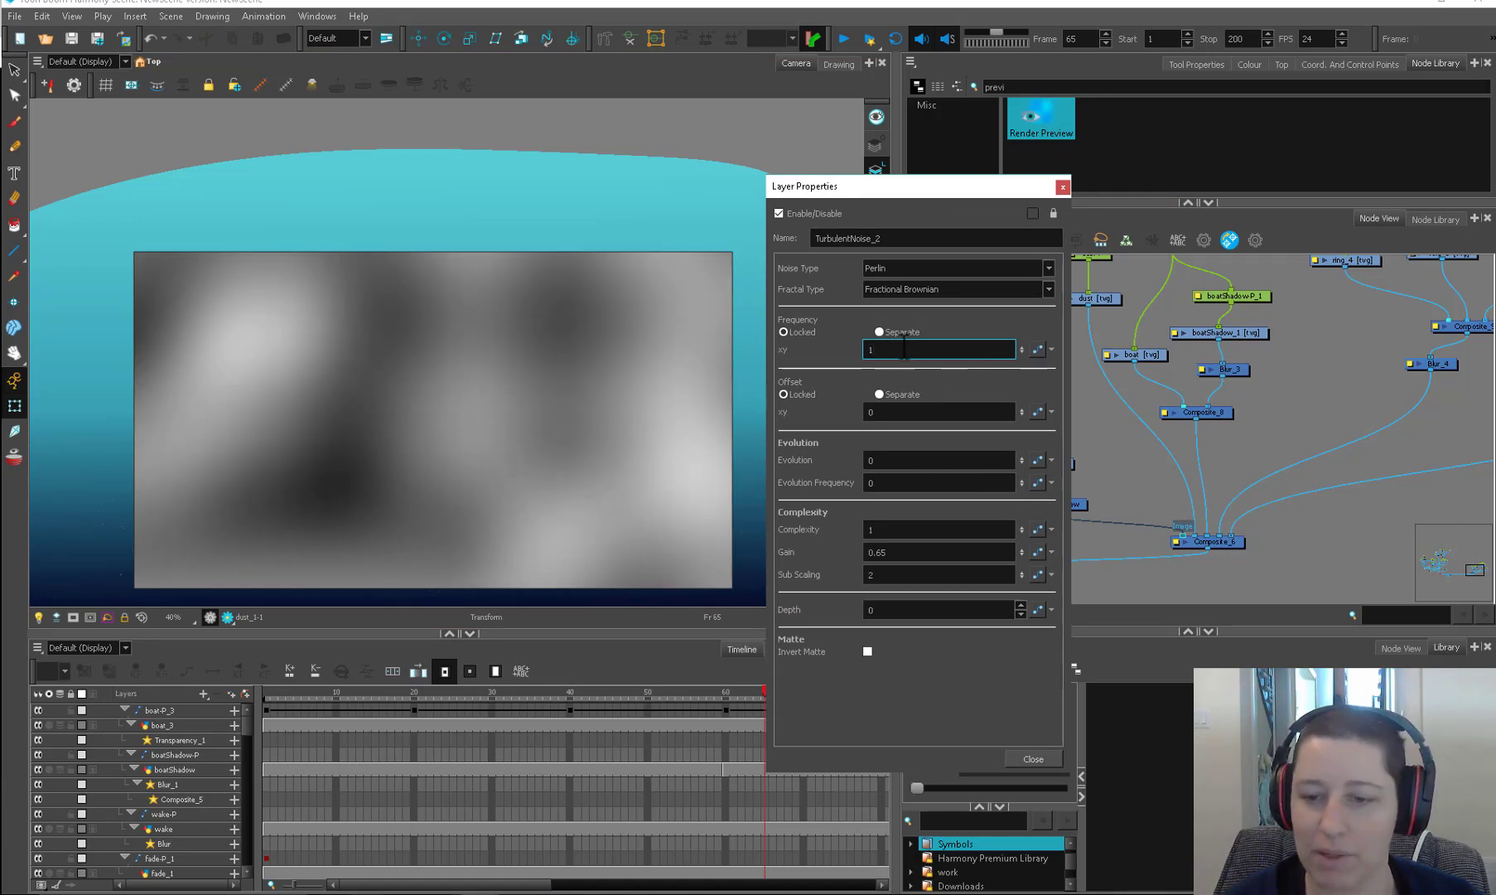
key(BackSpace)
text(3)
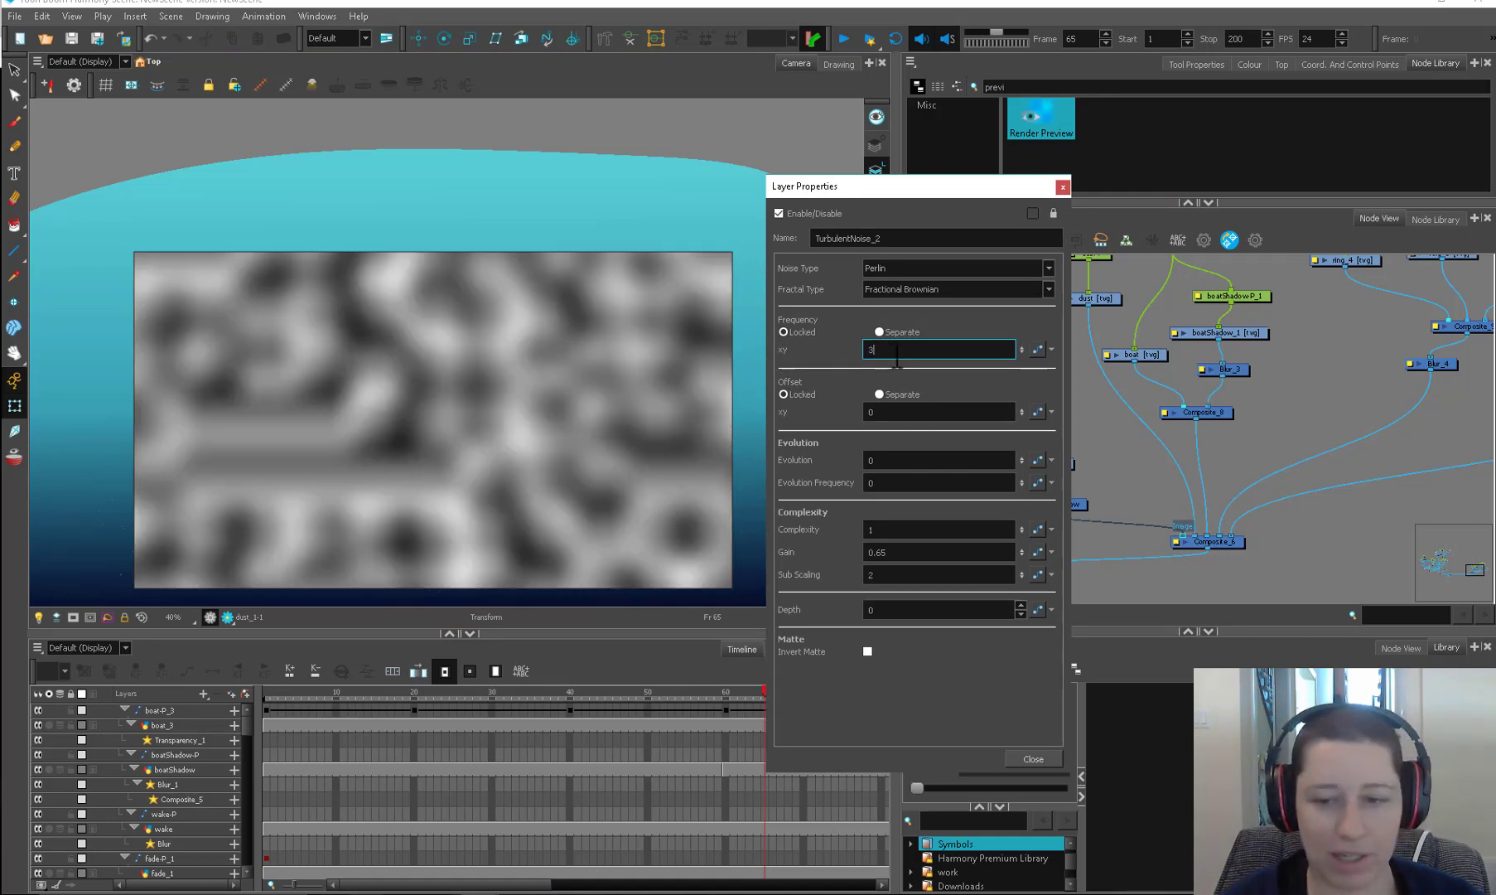
key(BackSpace)
text(6)
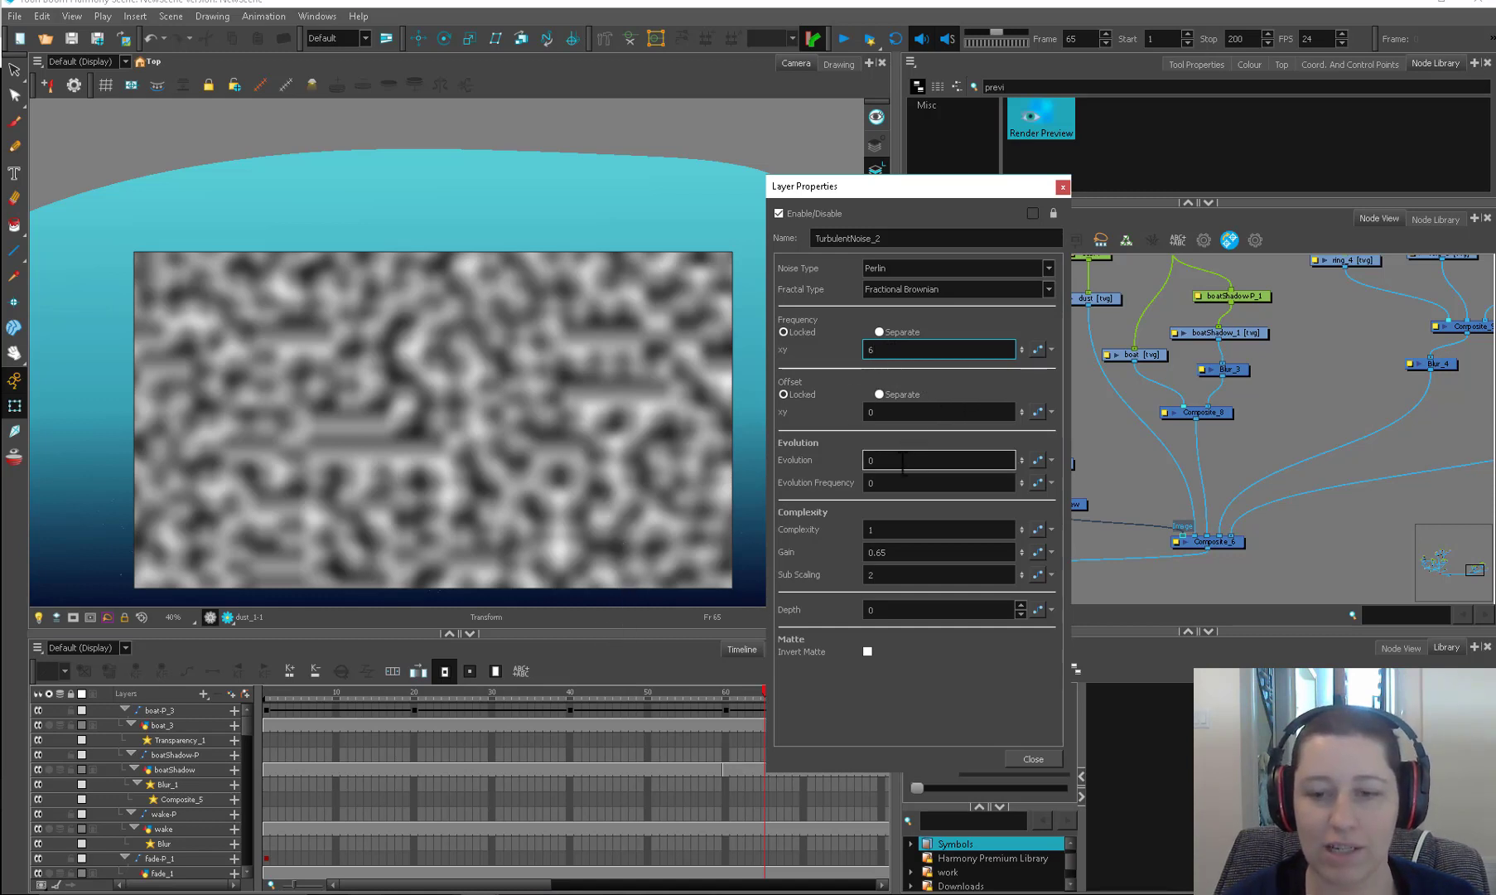
Step: Try the Simplex, Sinusoidal and Sub Scaling noise types, and set the noise type to Small Bumps
click(920, 268)
click(919, 293)
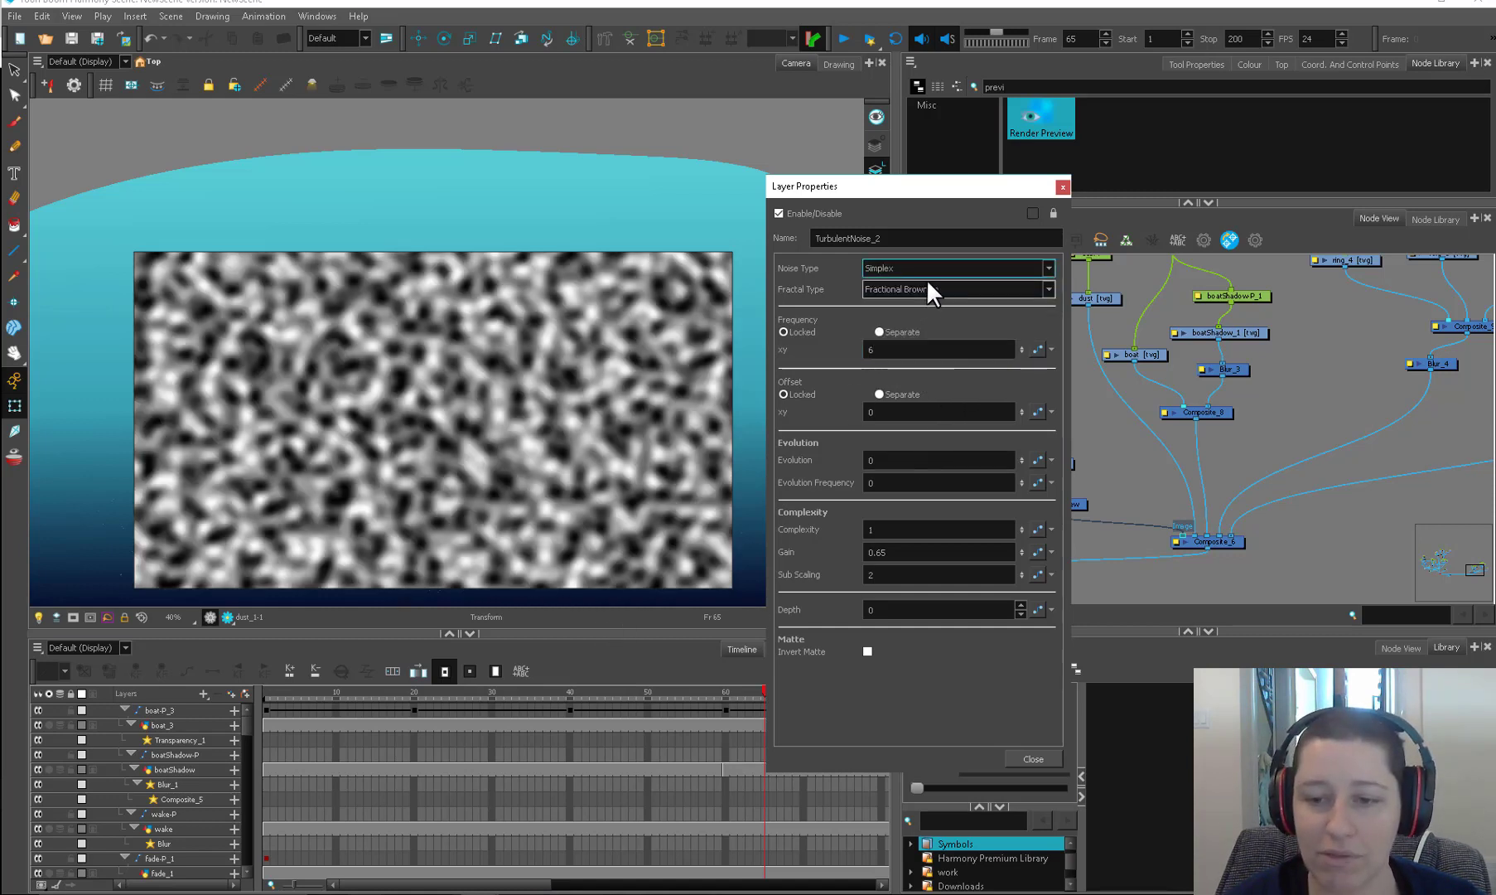
click(926, 275)
click(916, 303)
click(928, 270)
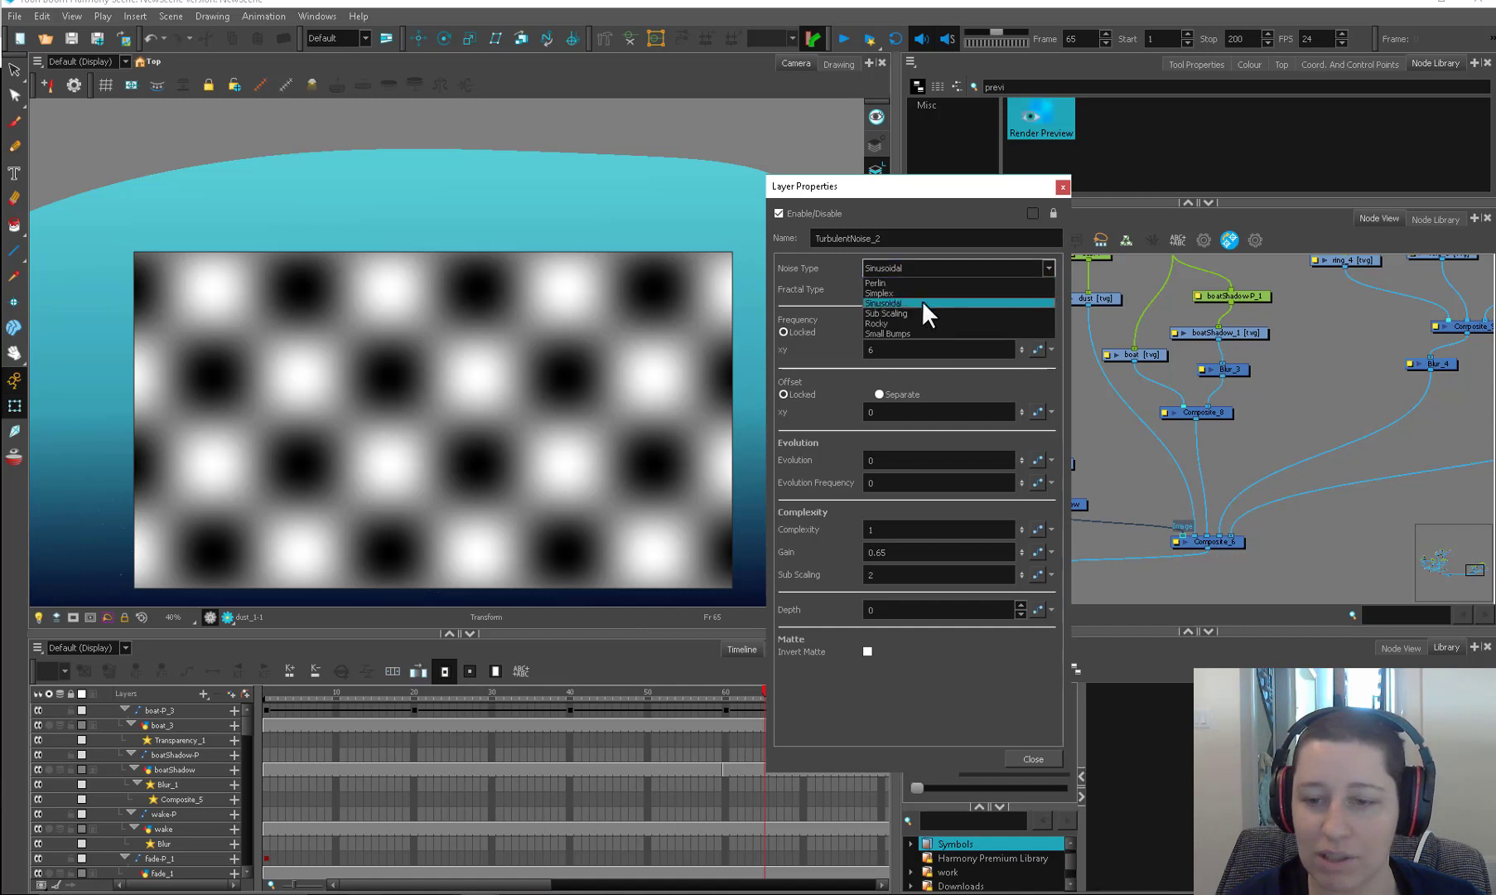
click(919, 312)
click(932, 269)
click(911, 333)
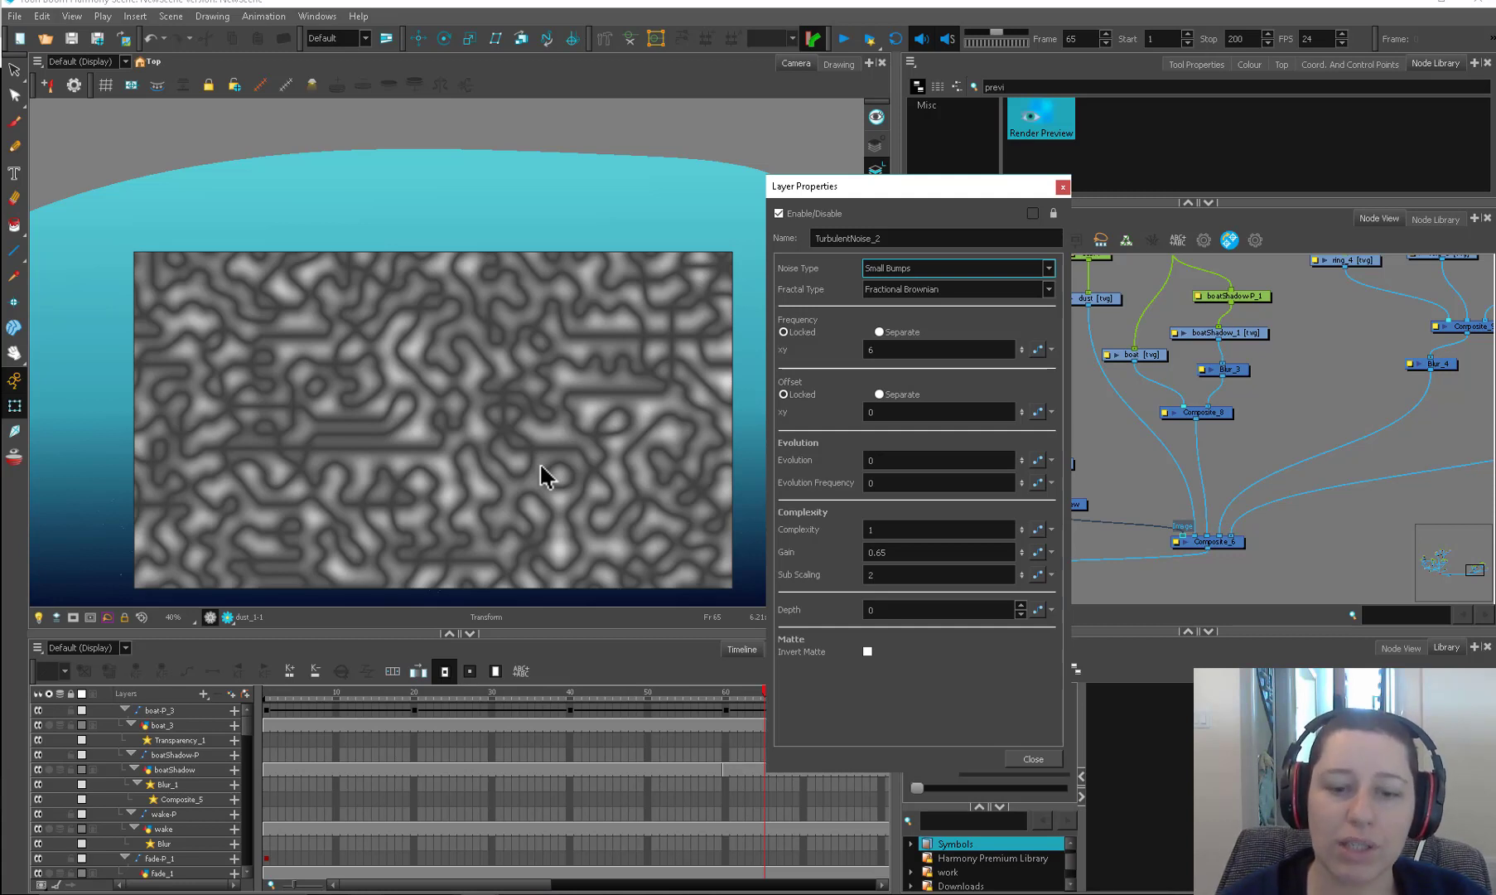
Step: Try the Invert Threshold and Fractional Brownian fractal types, and set the fractal type to Turbulent Twist
click(955, 287)
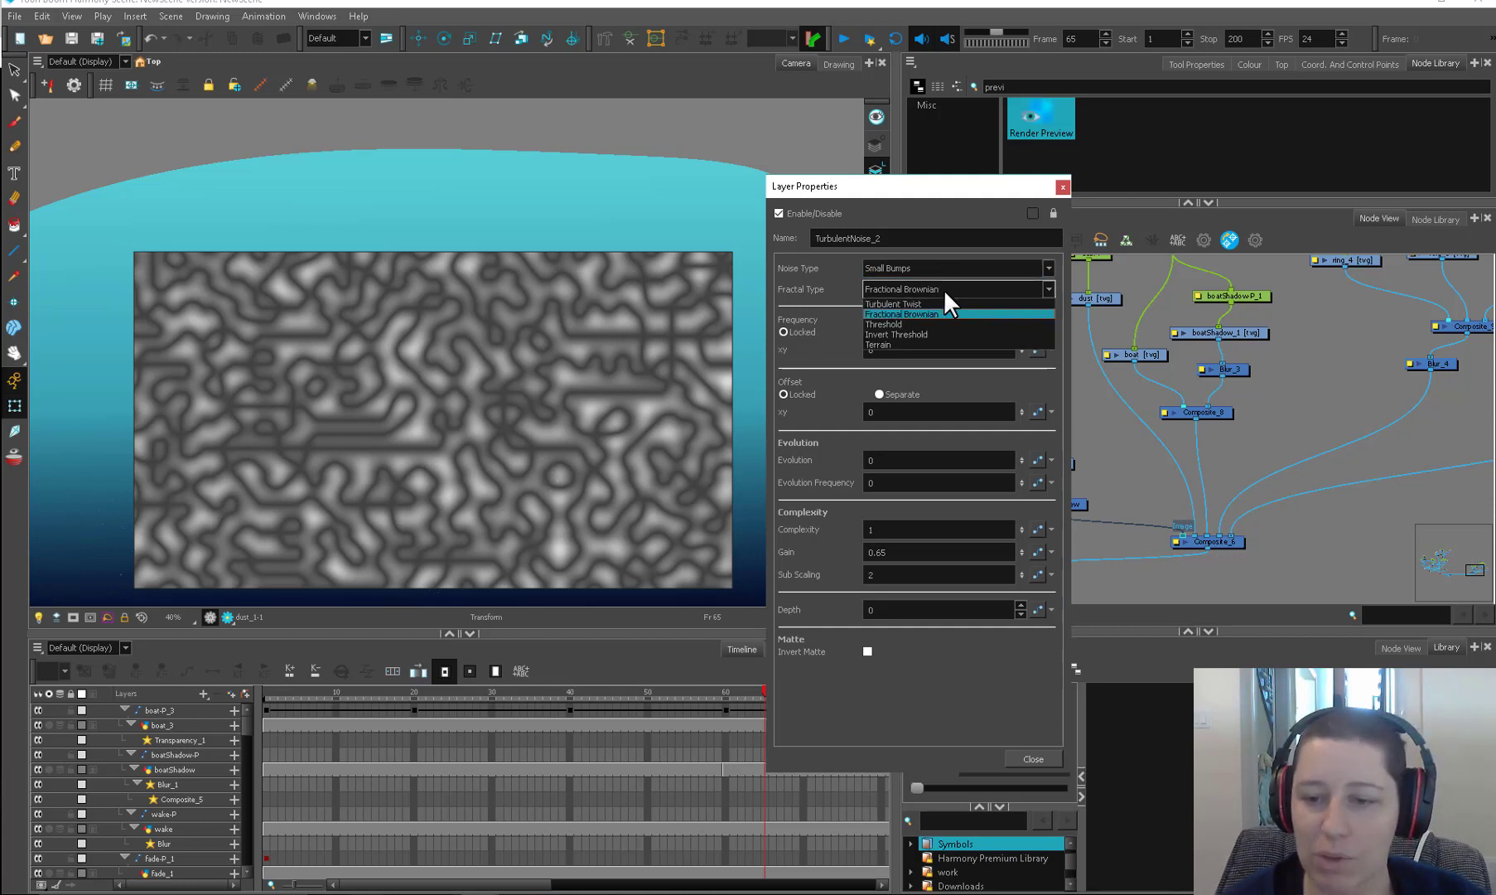
click(930, 334)
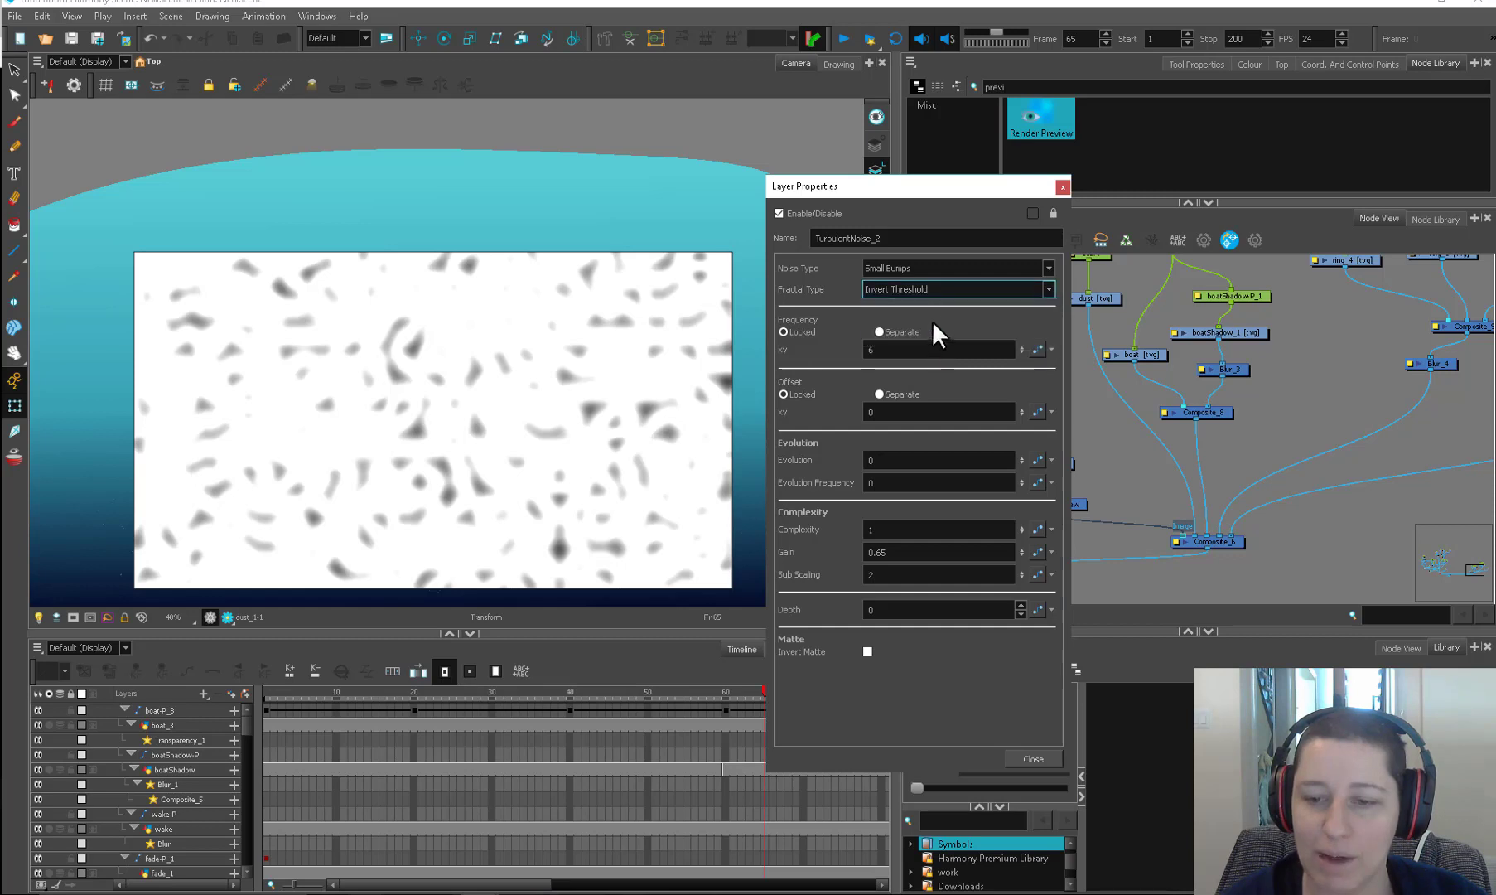
click(939, 314)
click(946, 290)
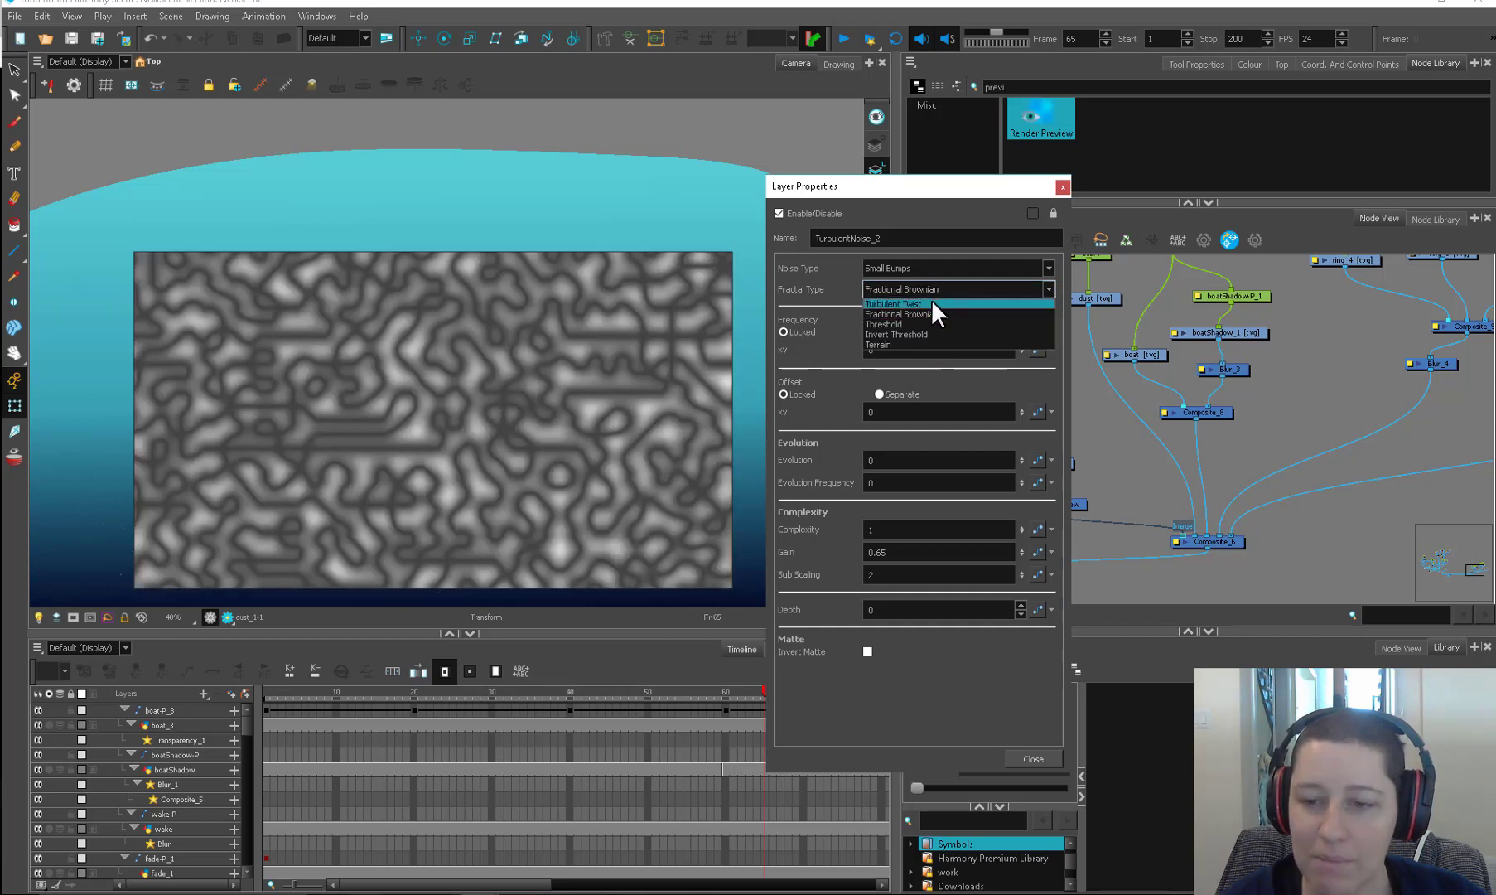
click(932, 303)
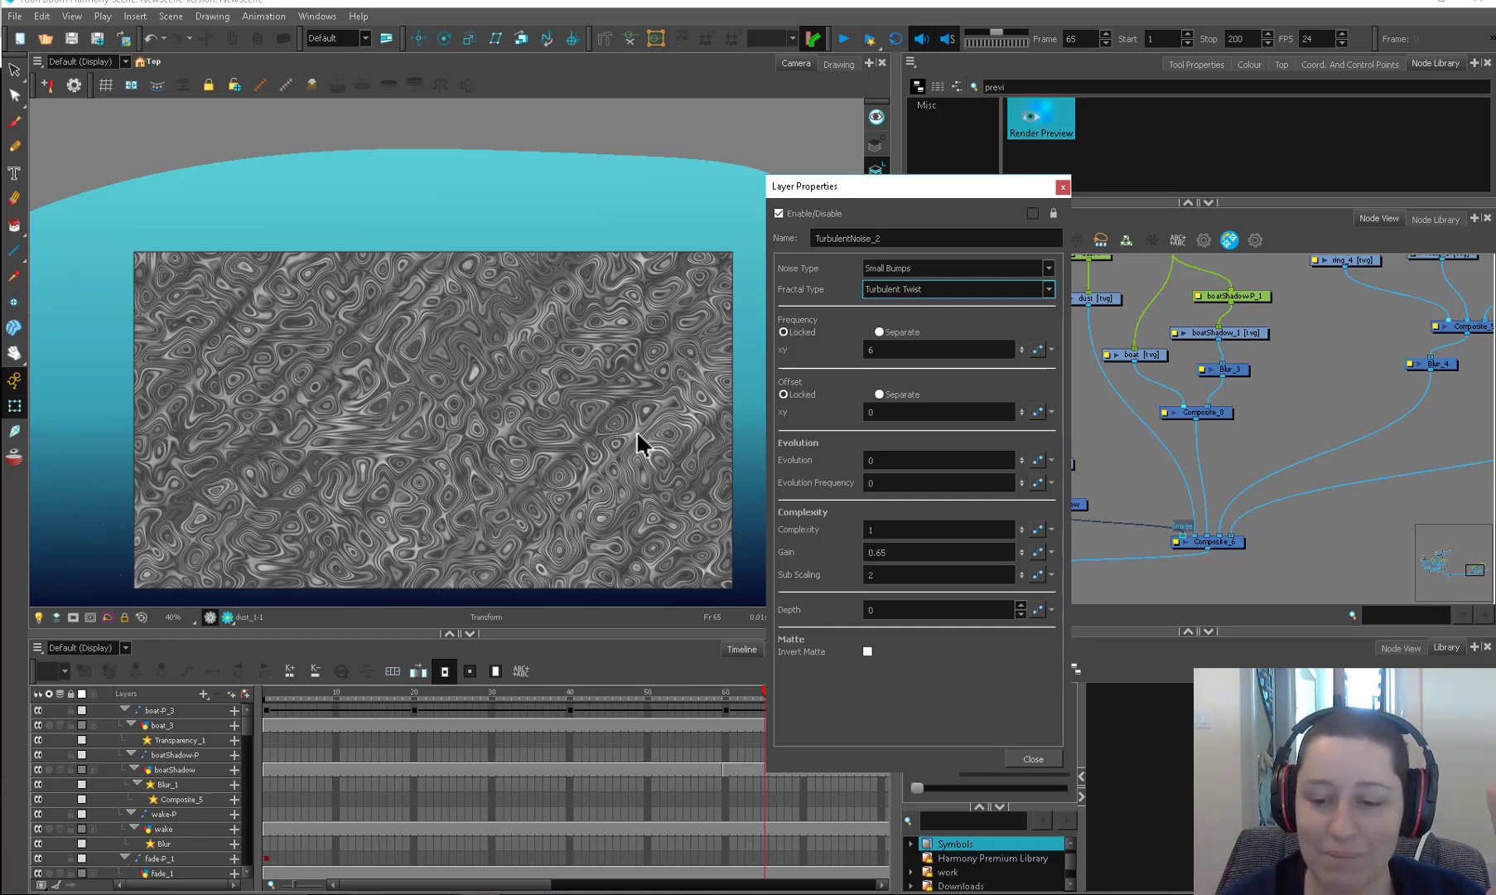
Step: Try an evolution of 4.3 on the new noise node and reset it to 0
drag(1022, 459, 1025, 432)
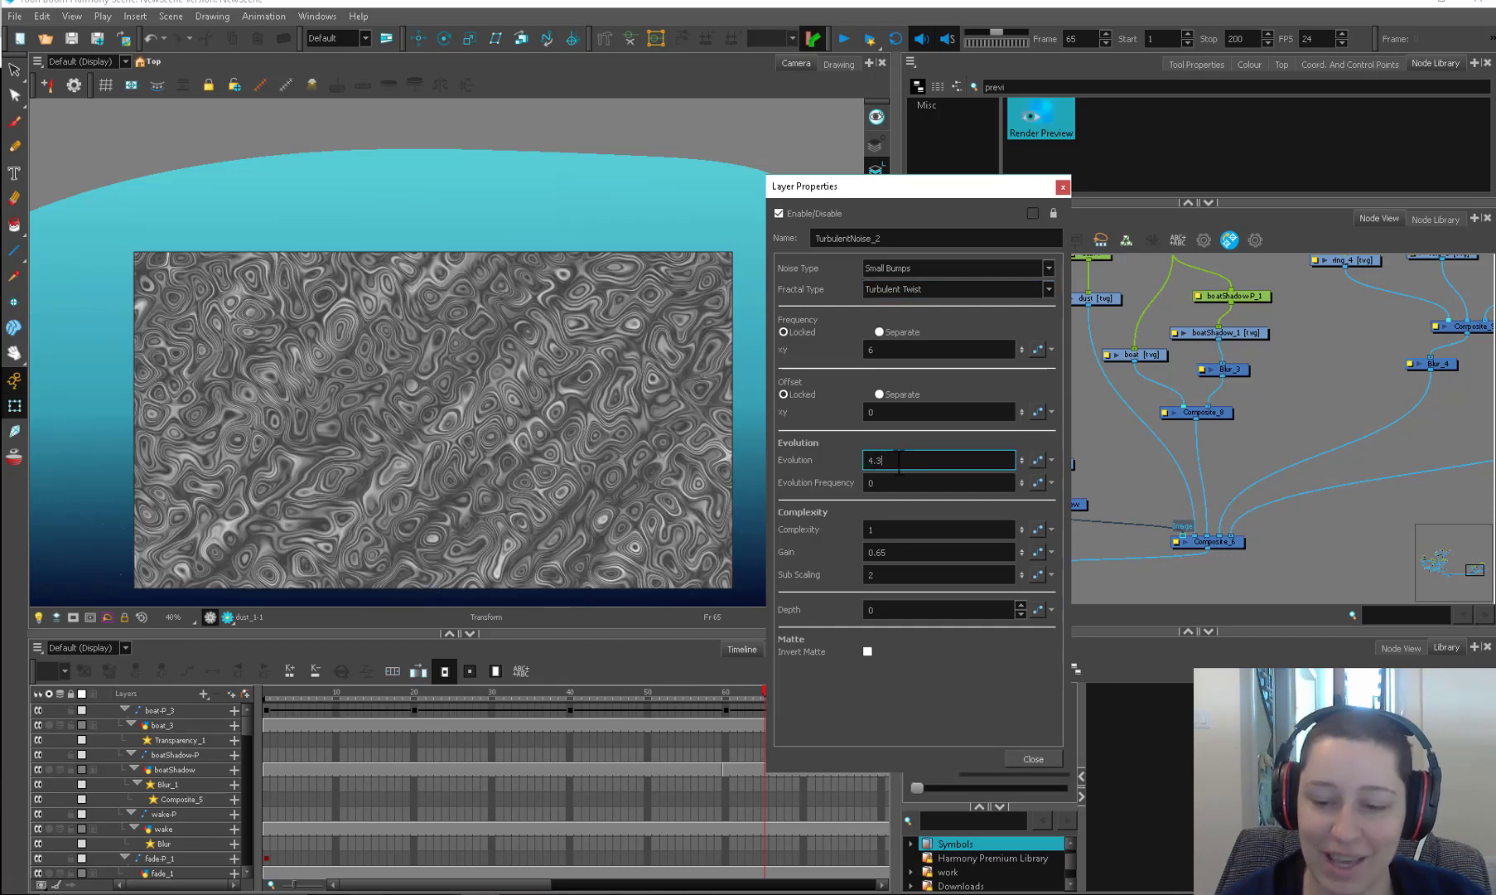
drag(889, 460, 821, 479)
text(0)
key(Return)
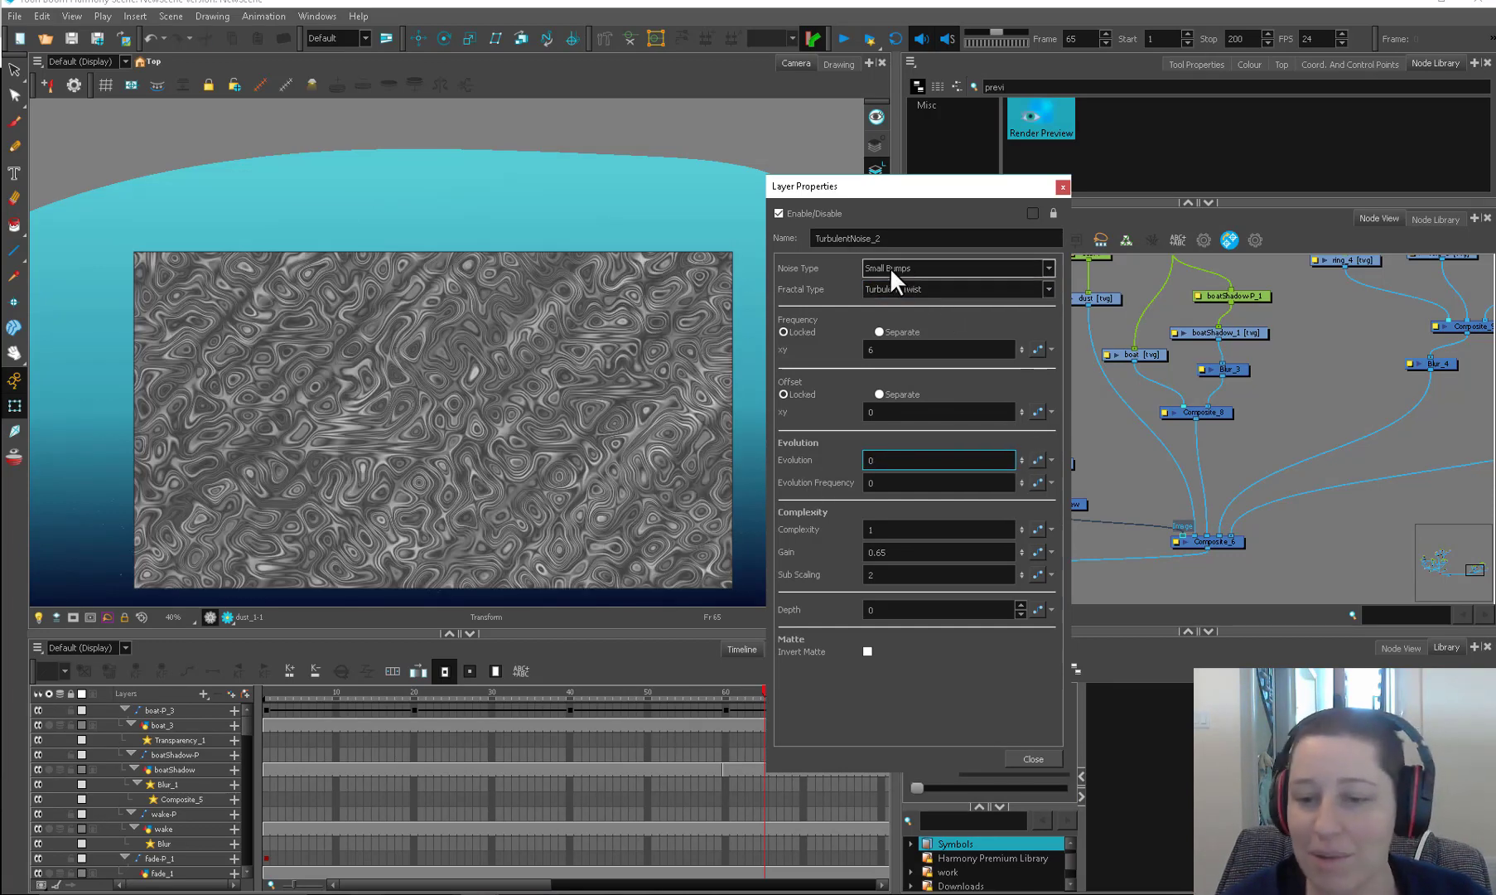
Step: Try the Simplex and Rocky noise types, and set the noise type to Perlin and the fractal type to Fractional Brownian
click(928, 267)
click(918, 302)
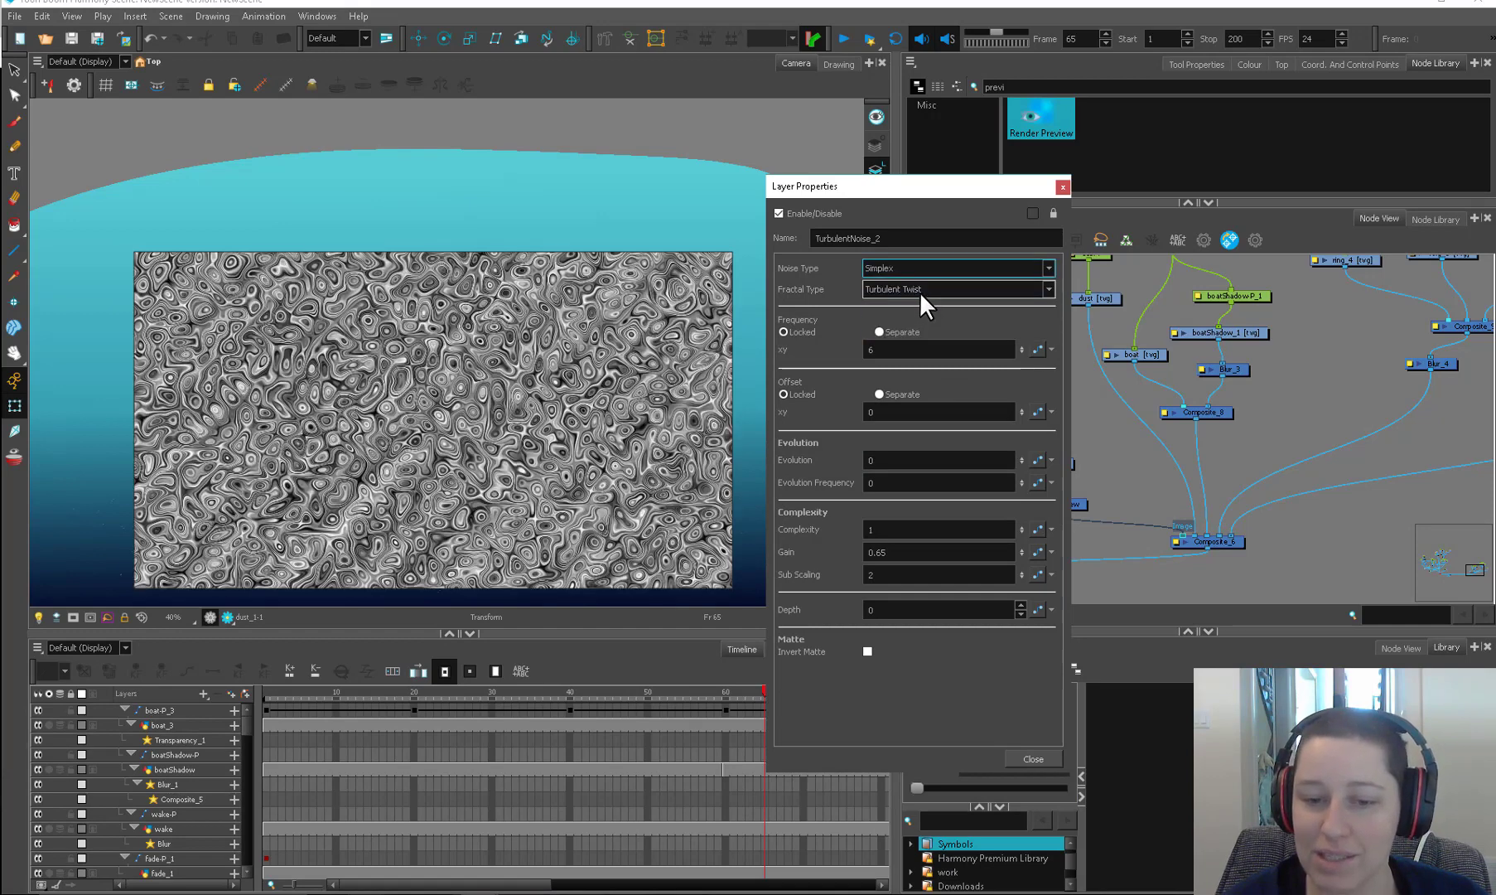
click(924, 270)
click(919, 285)
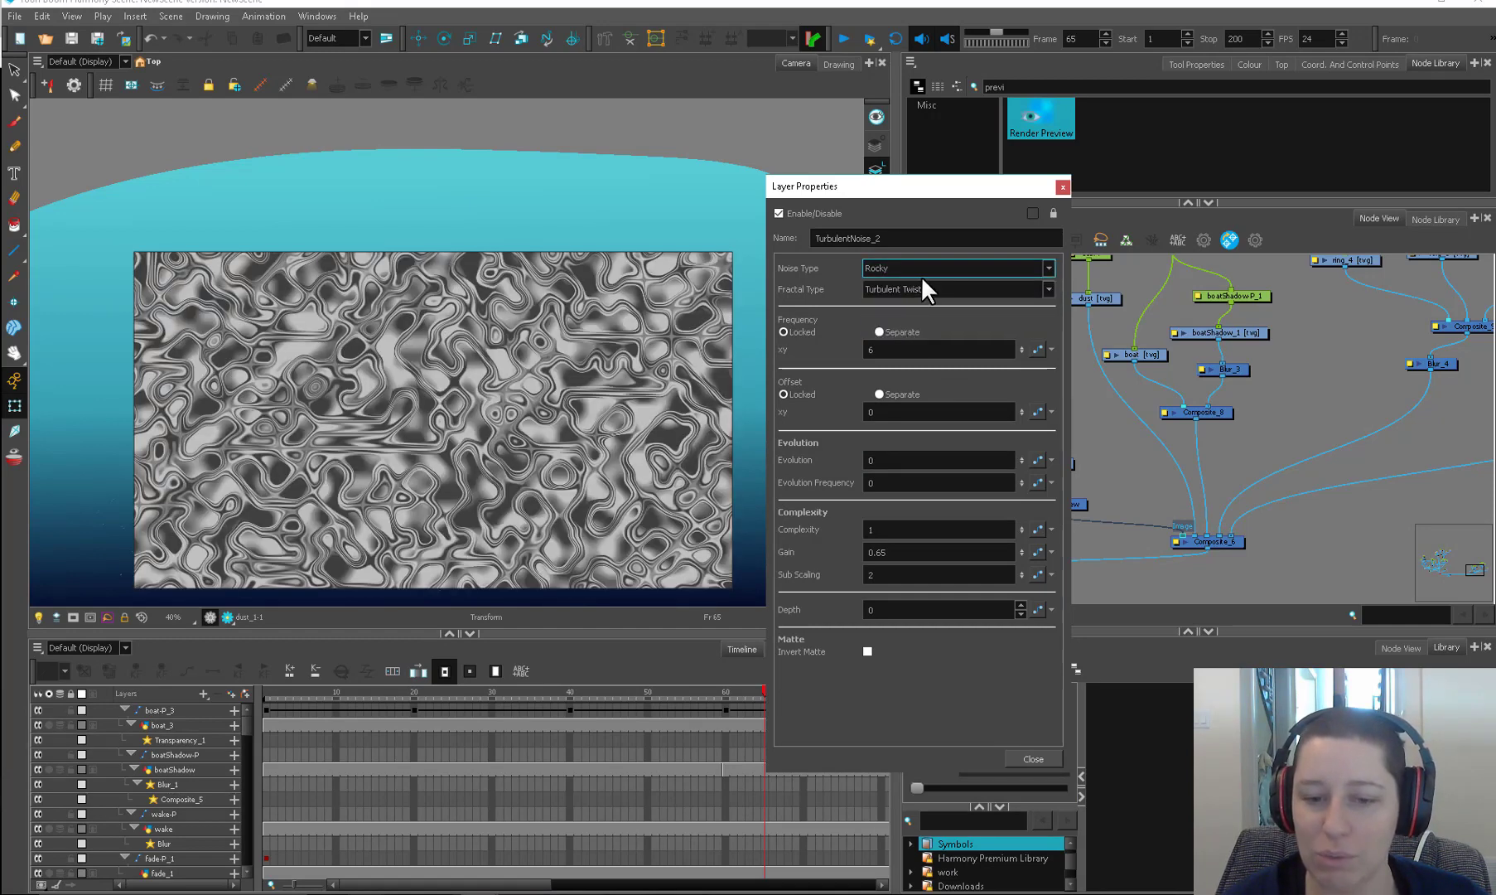
click(921, 274)
click(914, 282)
click(913, 270)
click(911, 281)
click(914, 291)
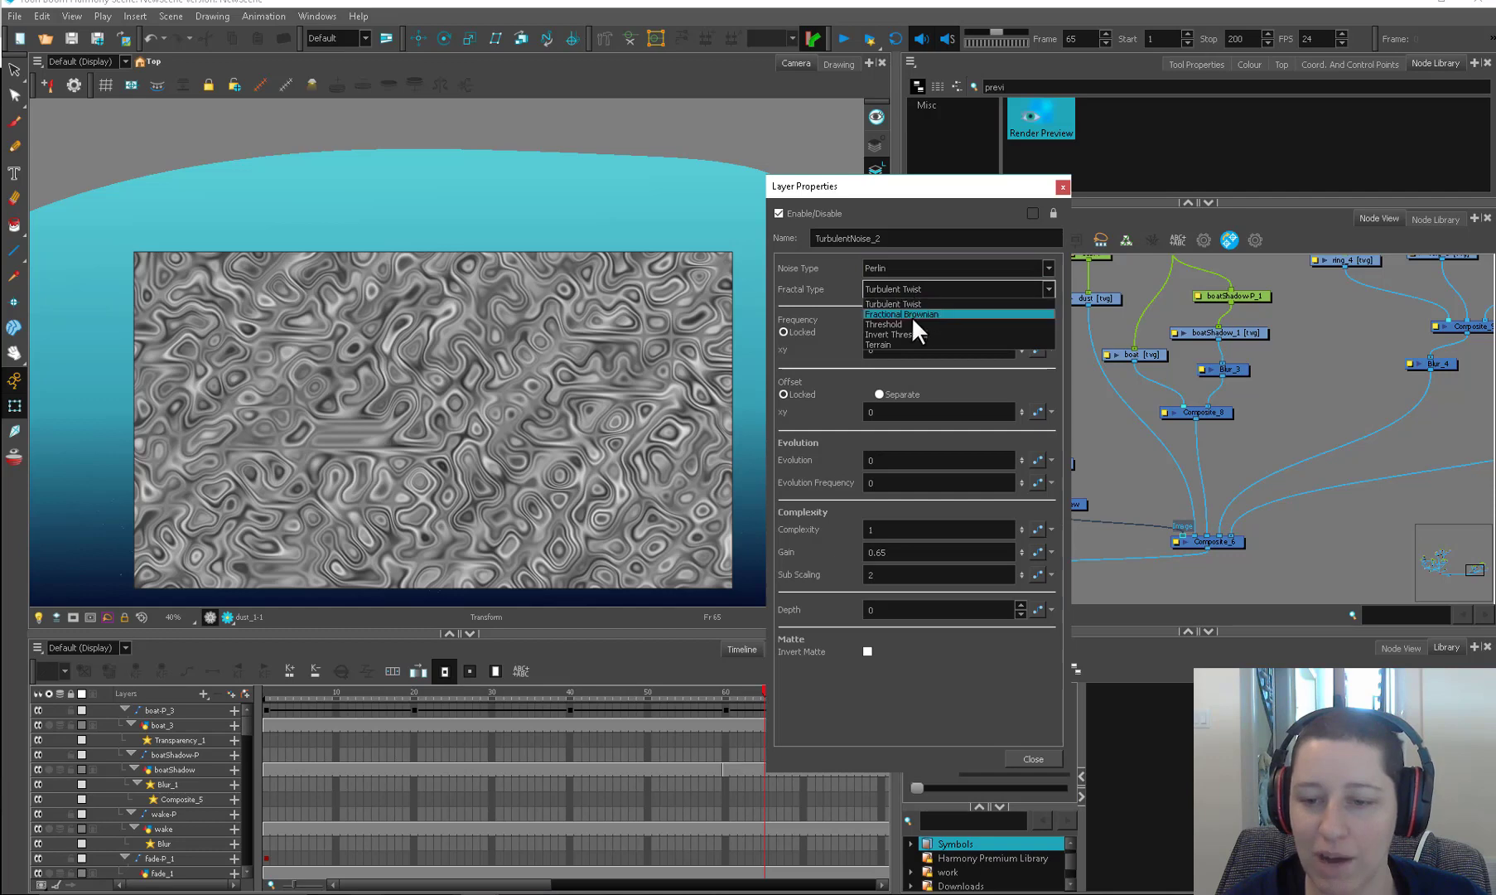
click(912, 316)
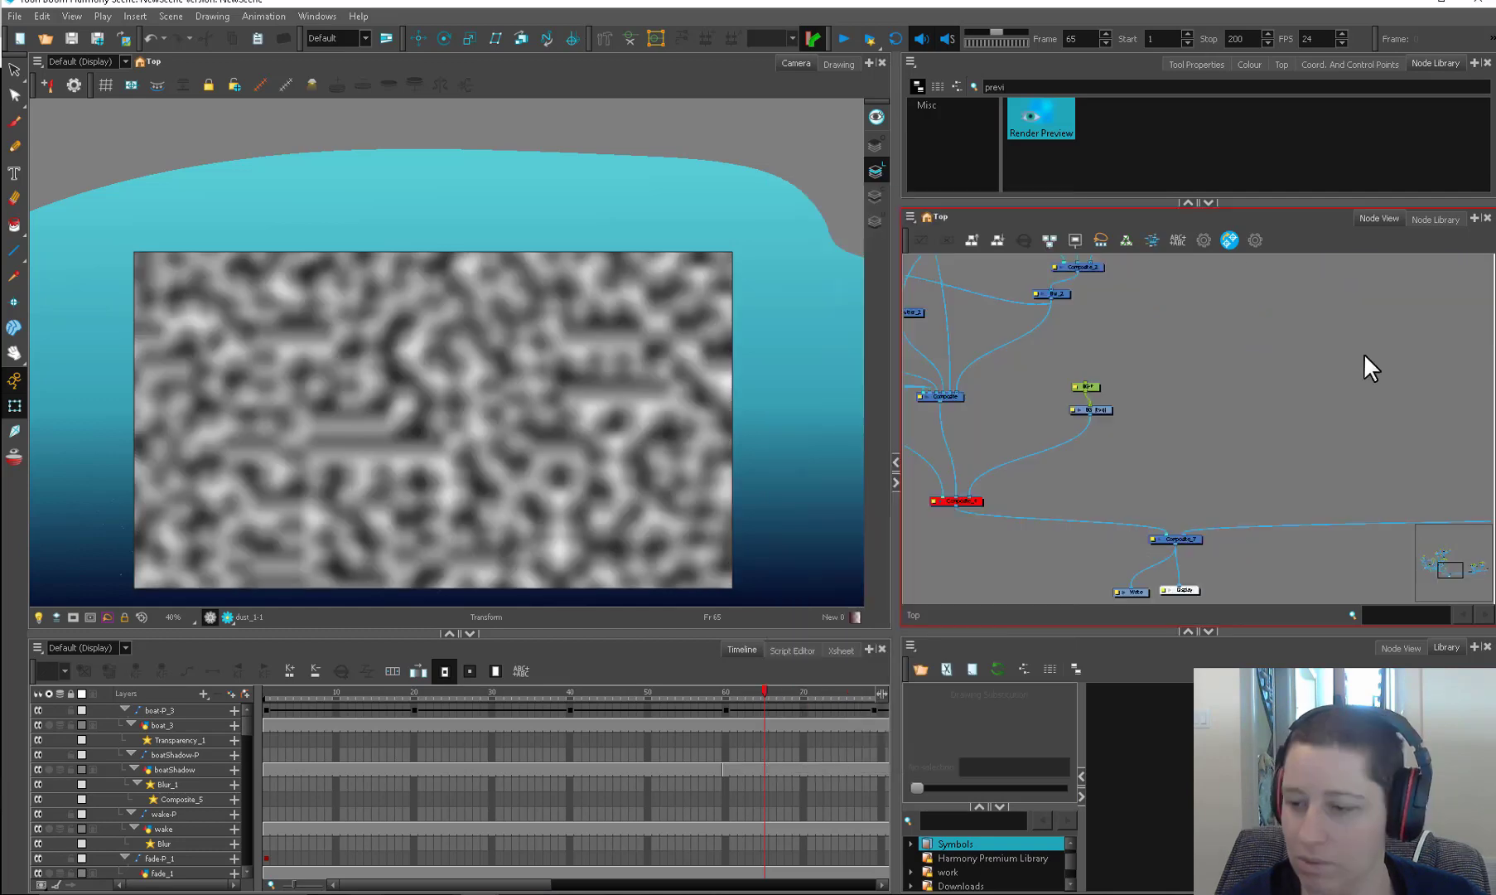
Step: Disable the rebuilt scene's composite and re-enable the original scene's composite in the node network
drag(1364, 355, 1107, 420)
drag(1381, 420, 1107, 408)
click(1285, 430)
key(d)
drag(979, 396, 1475, 397)
click(959, 428)
key(a)
Step: Compare the original scene with the TurbulentNoise node and its peg disabled and re-enabled, and open that node's properties
drag(1059, 337, 1110, 571)
drag(1172, 311, 1159, 520)
scroll(1125, 390, up, 3)
click(1112, 442)
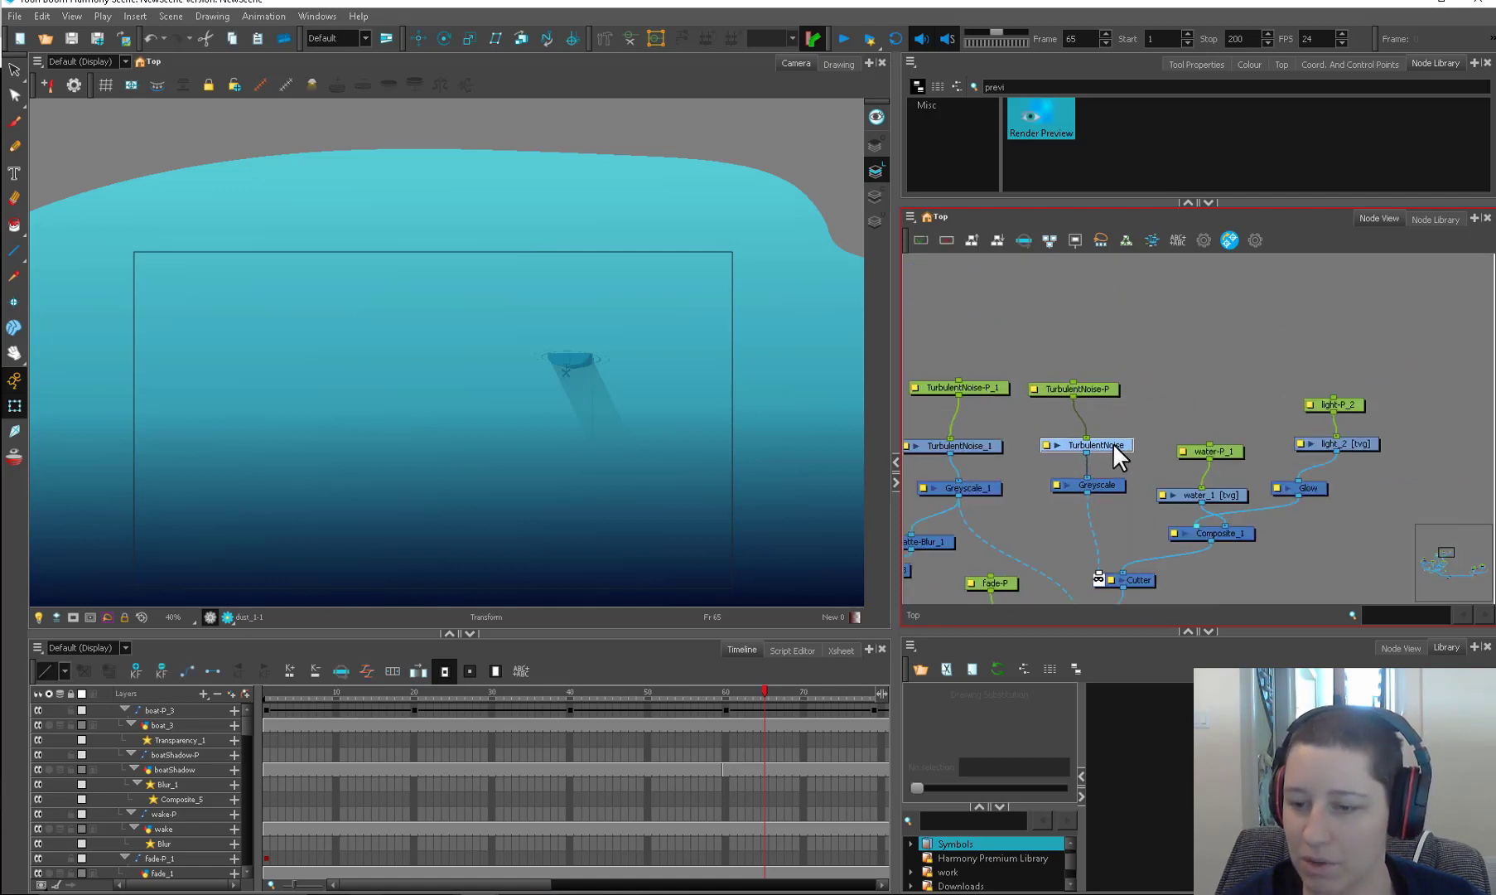
key(d)
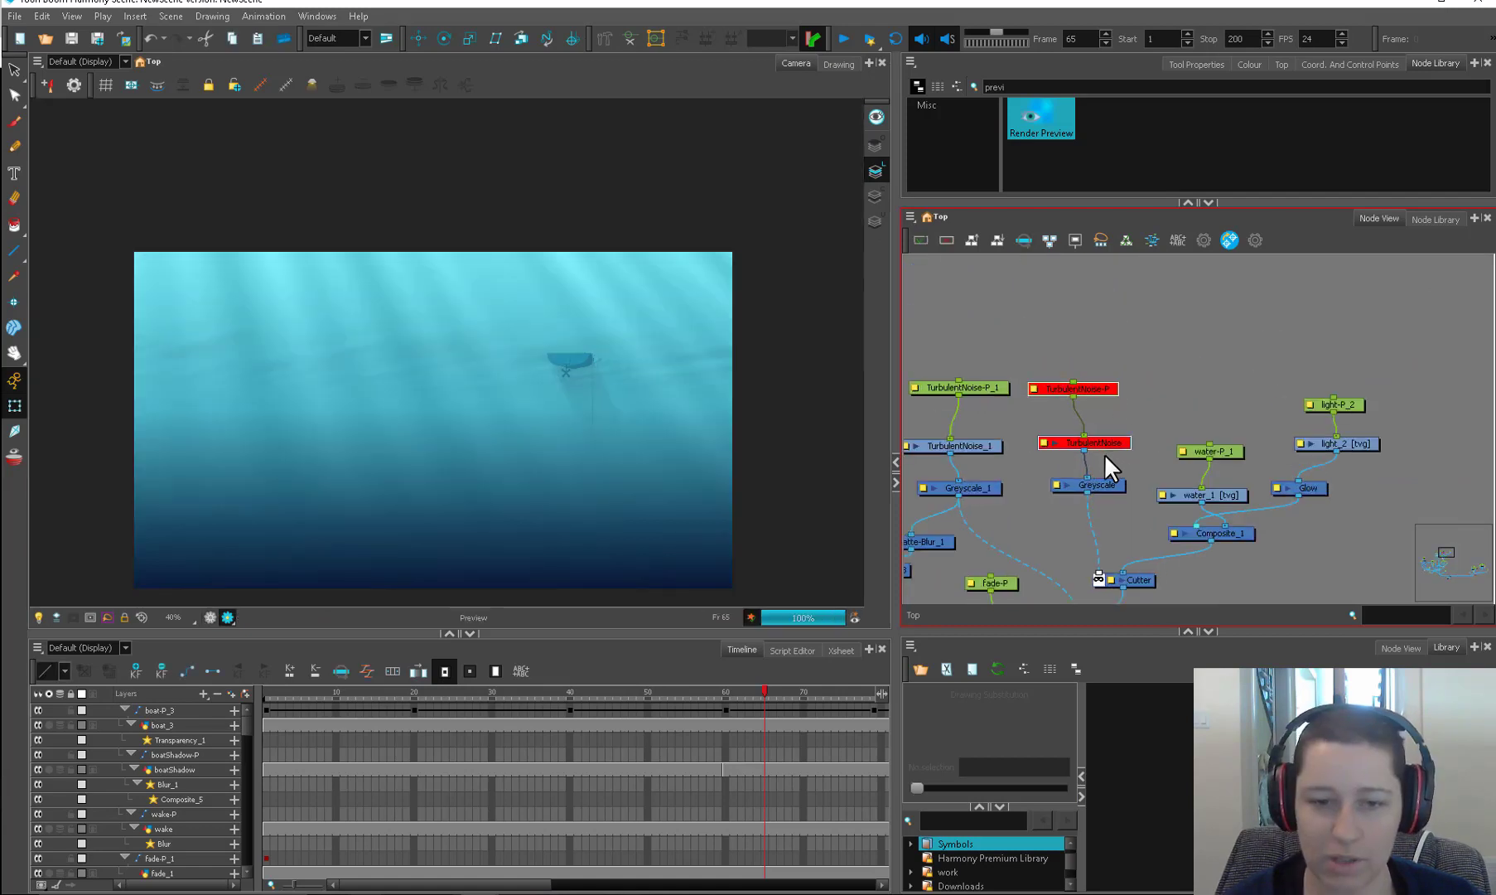
key(a)
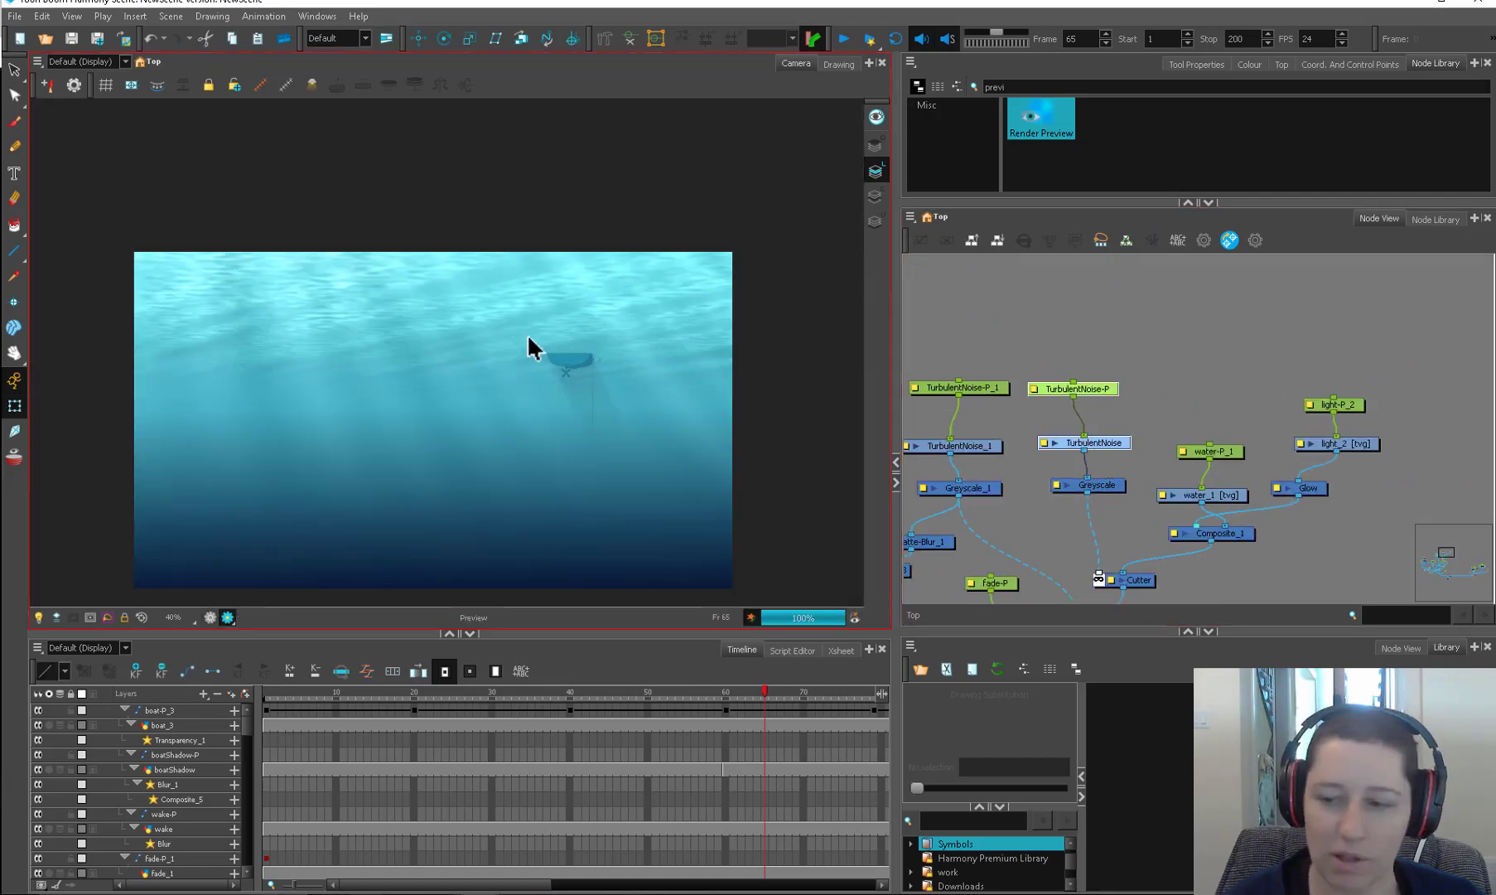
double_click(1046, 442)
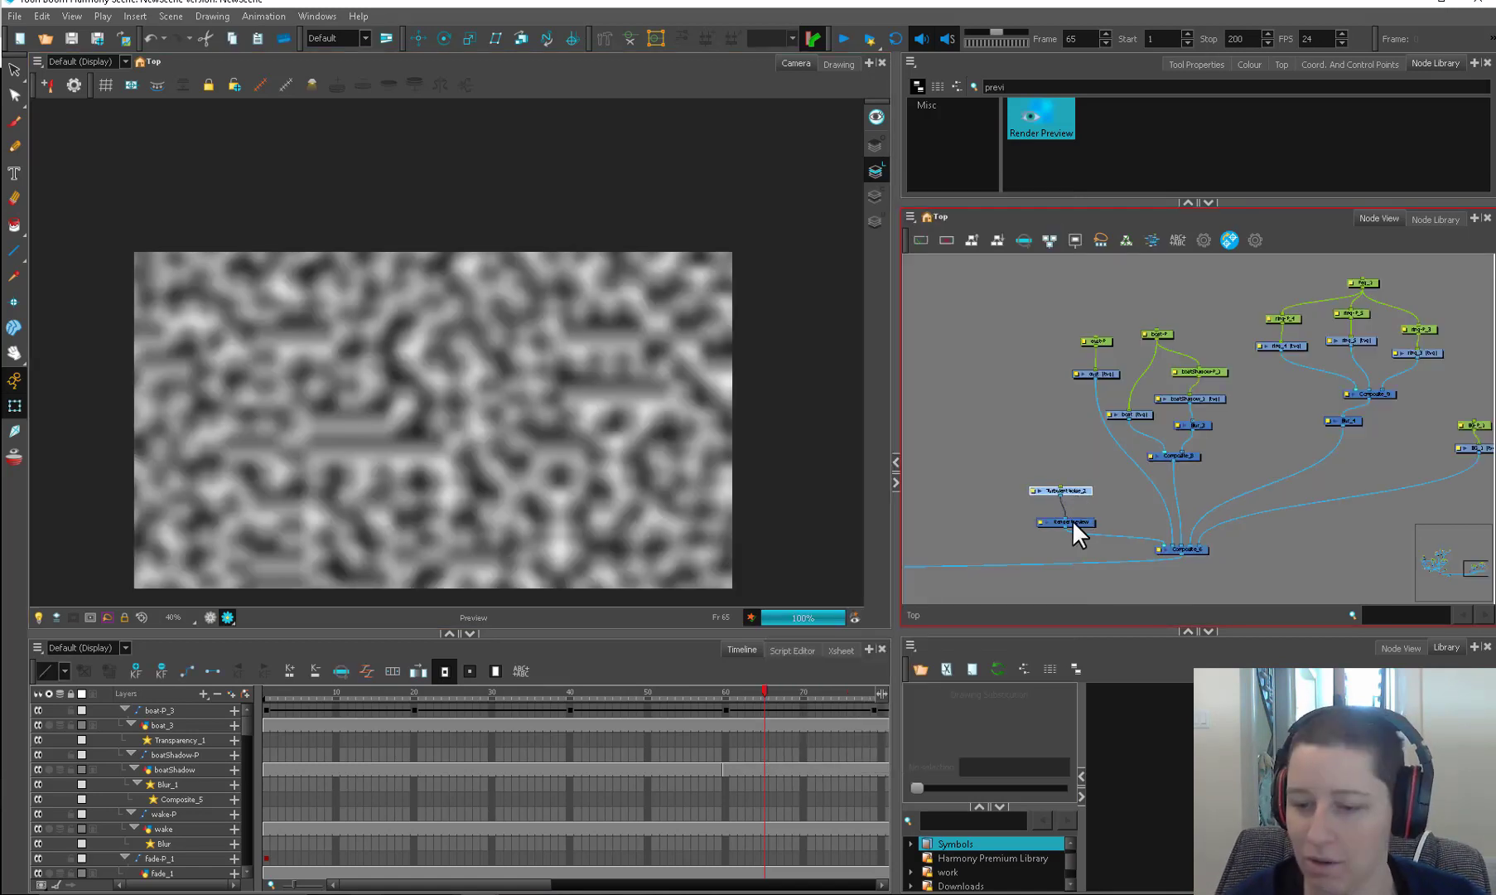
Step: Try locked frequencies of 9.4 and 14.4 on TurbulentNoise_2, and set separate frequencies of x 10.2 and y 8.7
double_click(1037, 491)
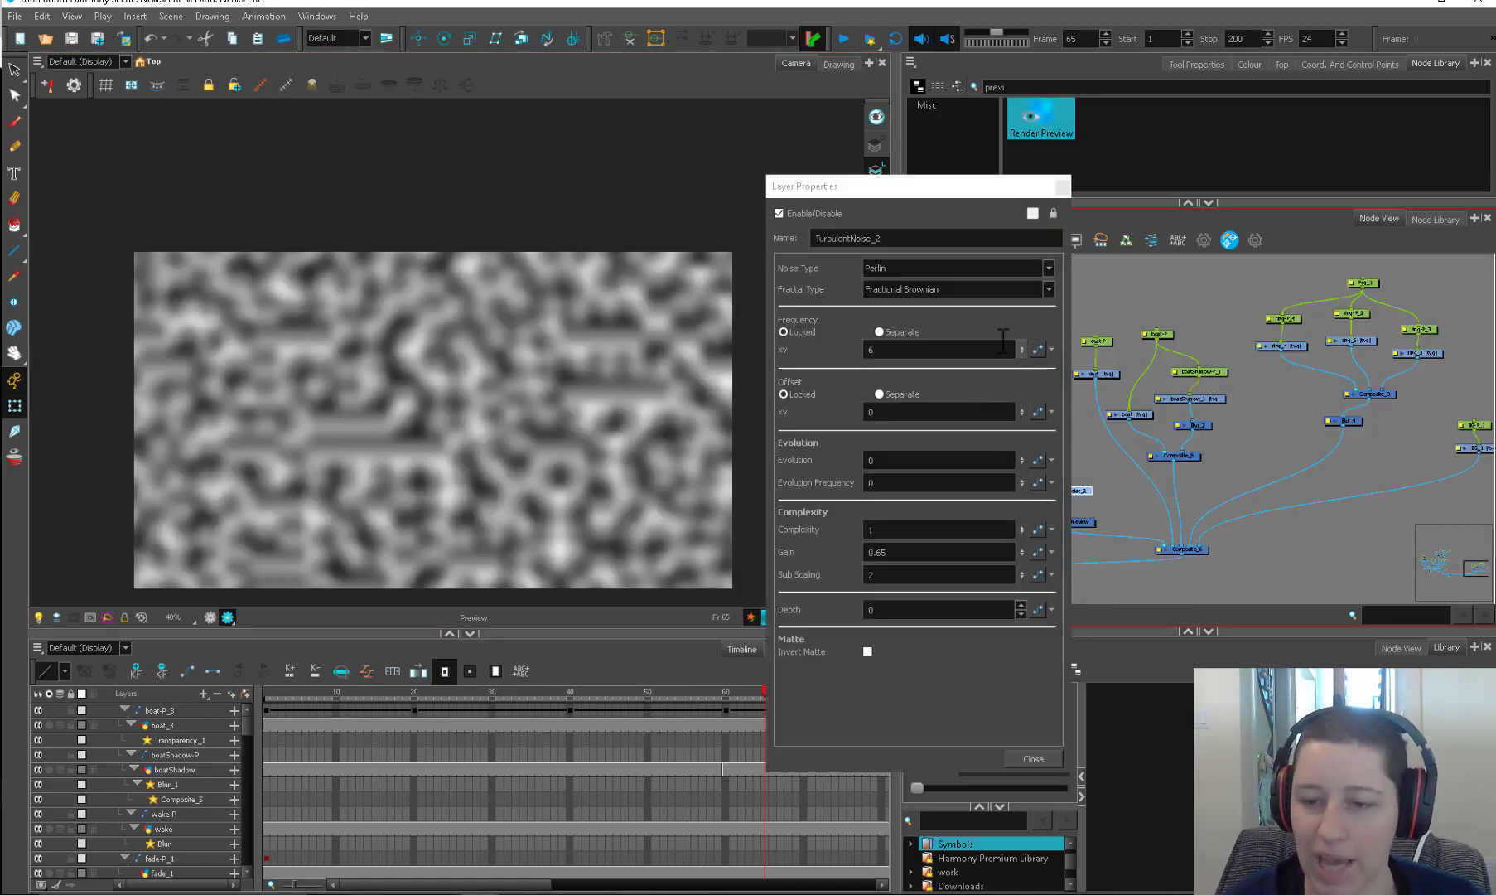
drag(1024, 348, 1024, 341)
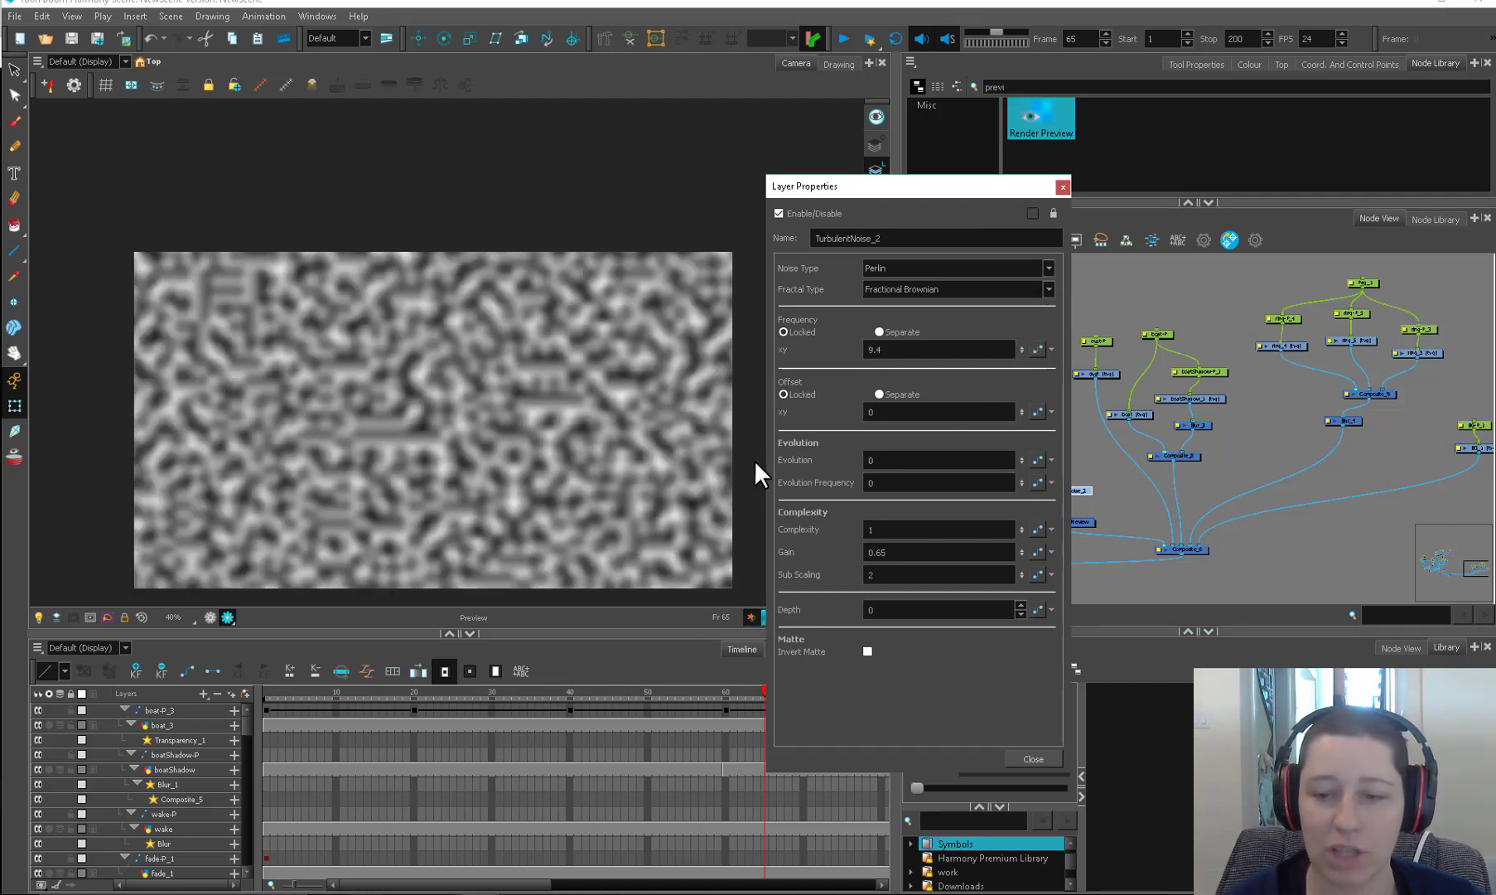
drag(1022, 348, 1029, 255)
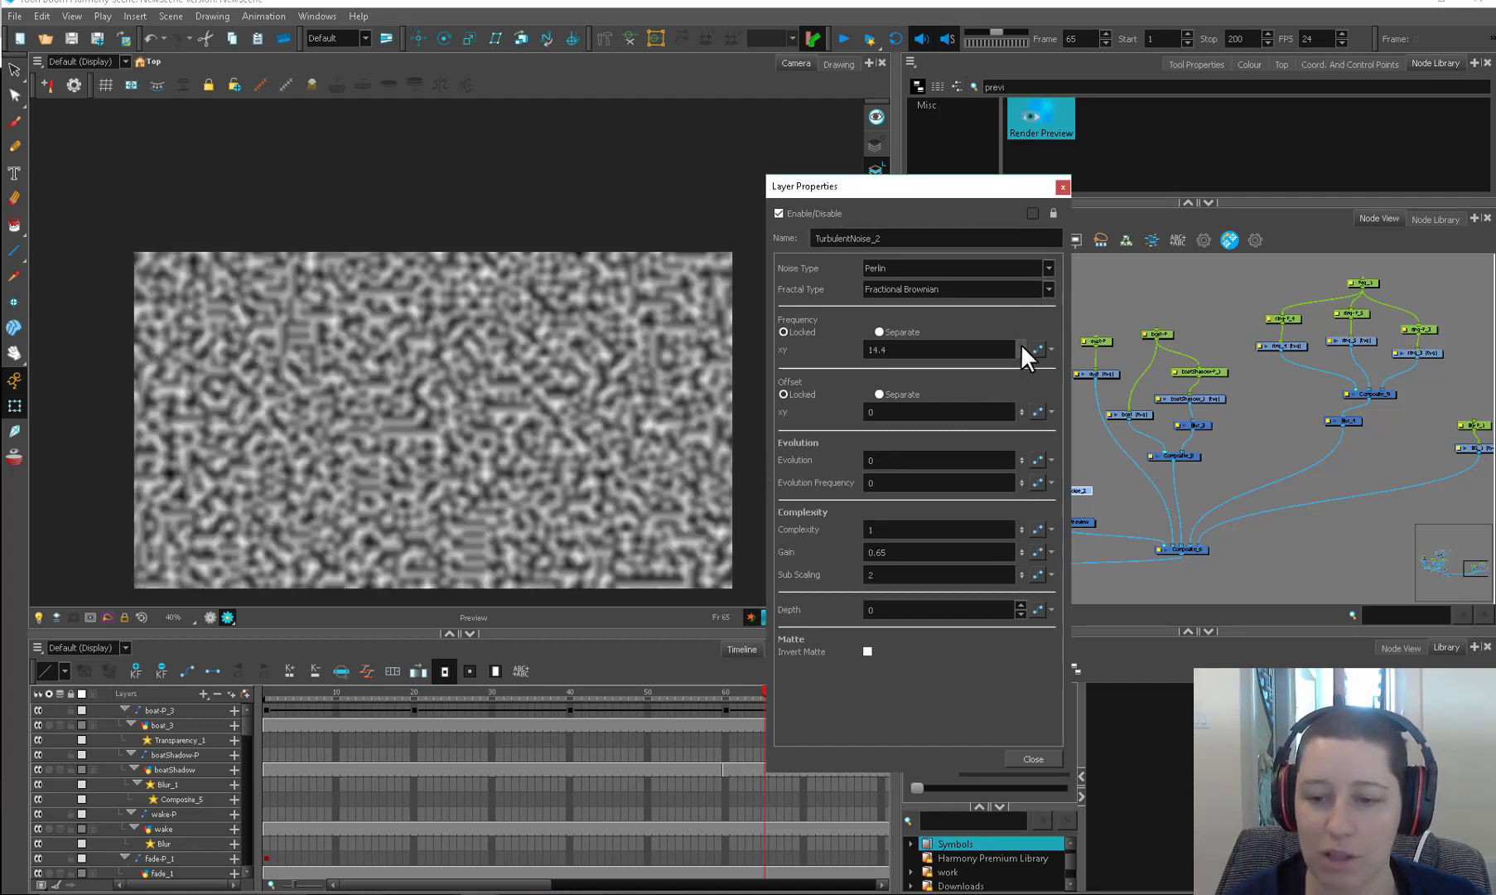
drag(1022, 346, 1022, 358)
click(960, 330)
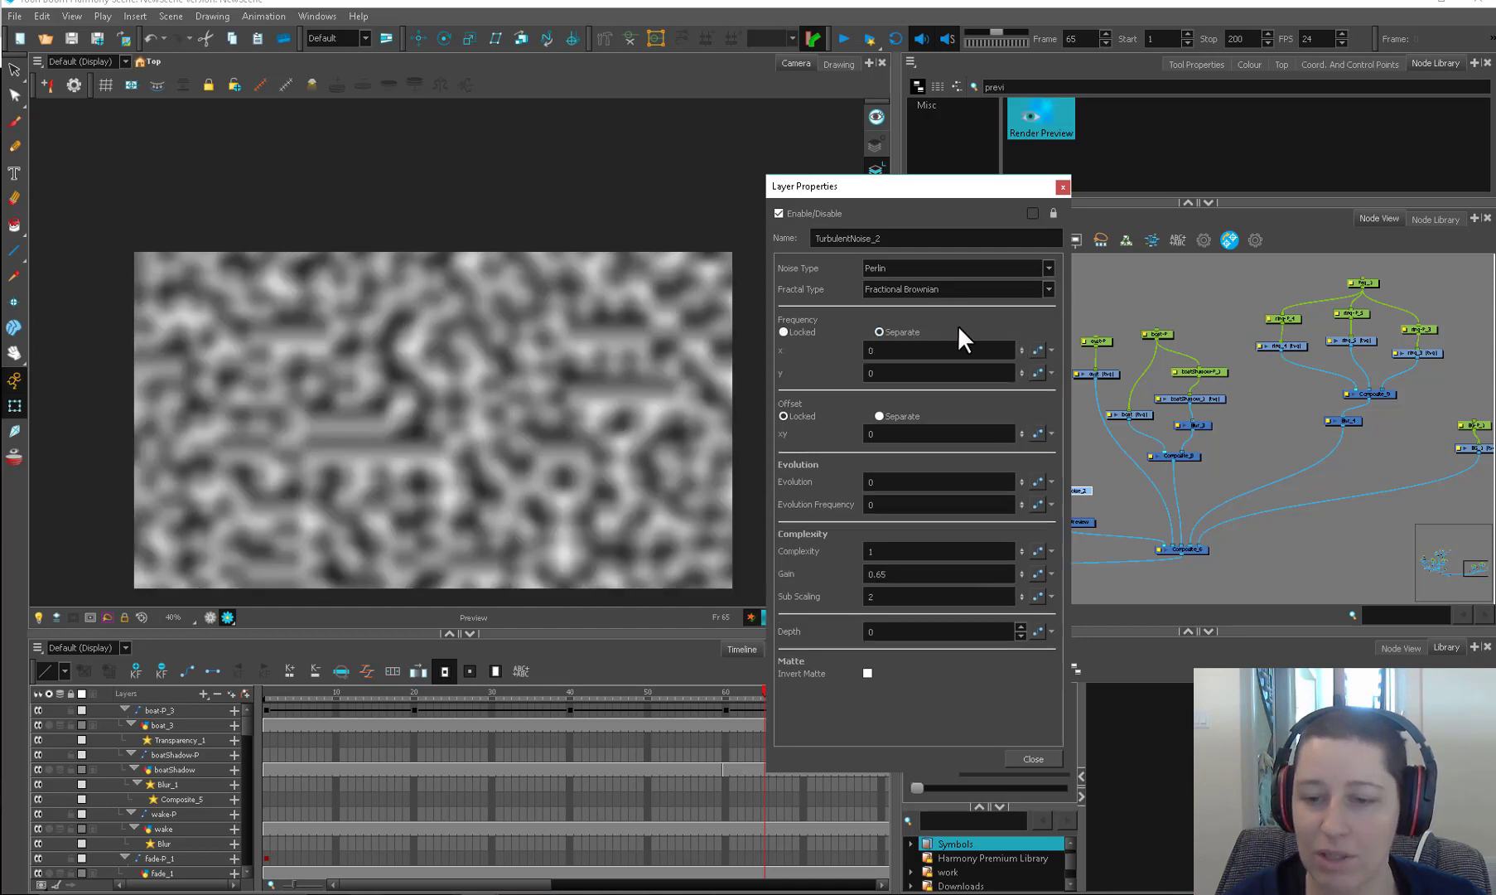
drag(1020, 335, 988, 292)
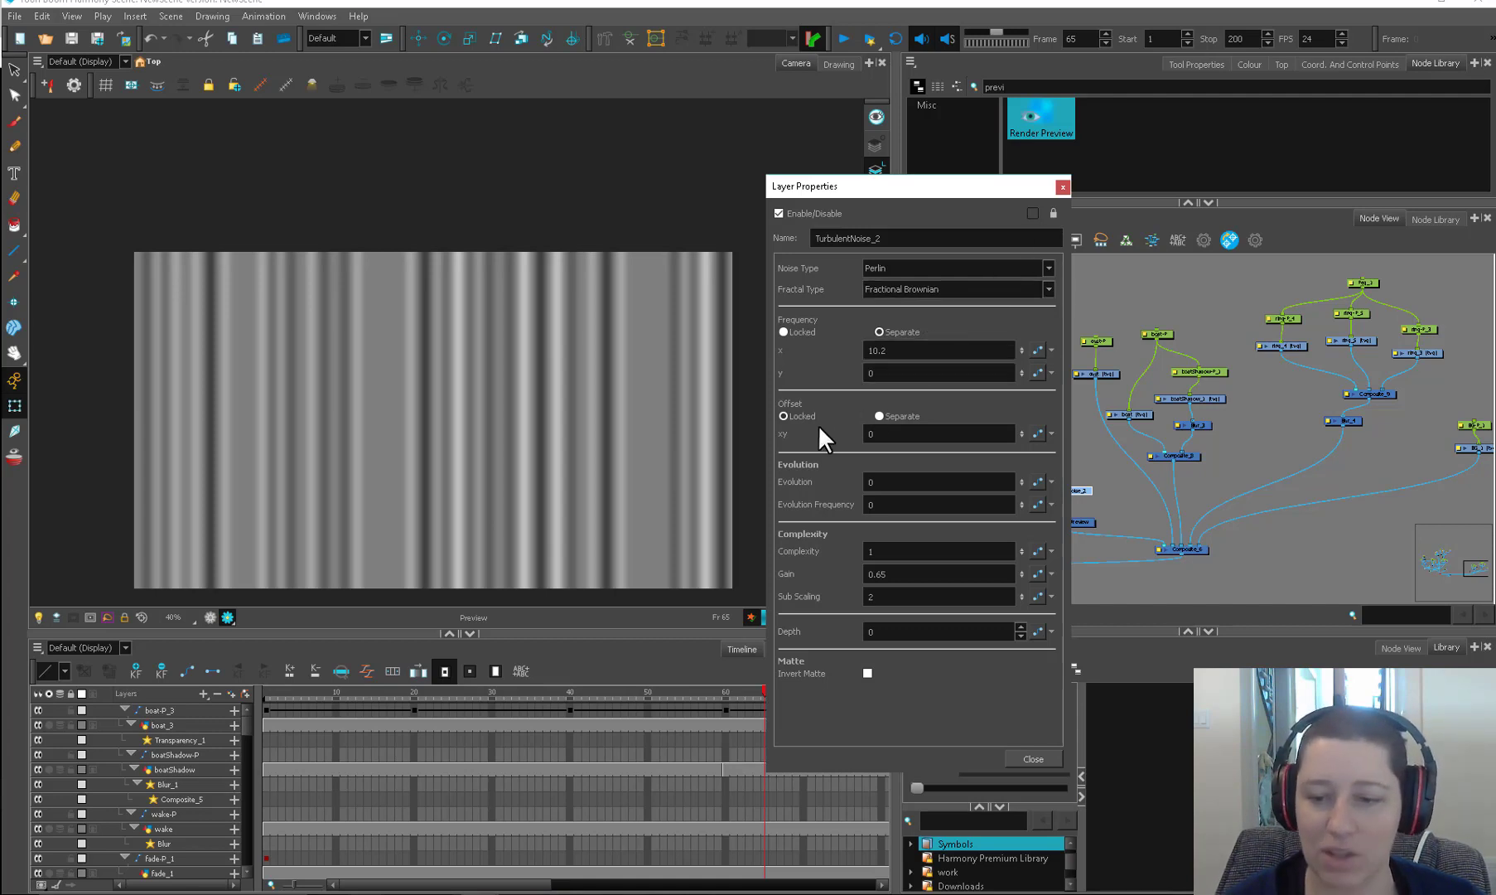
drag(1024, 373, 1020, 365)
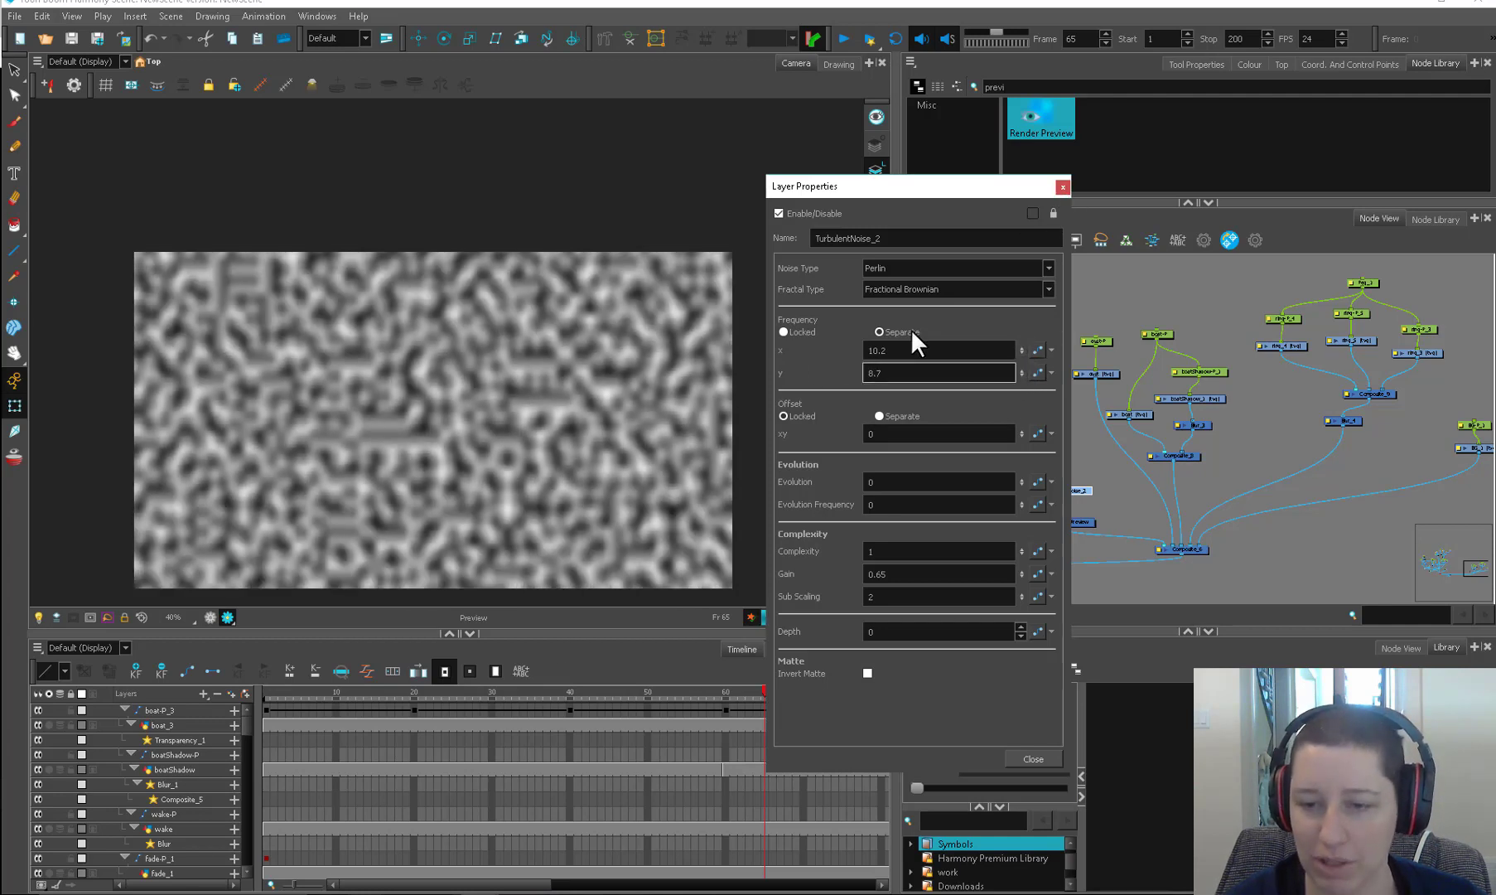
click(1062, 186)
Step: Sketch a horizontal and a vertical axis line over the scene, with a wavy line running along each axis
drag(223, 416, 636, 418)
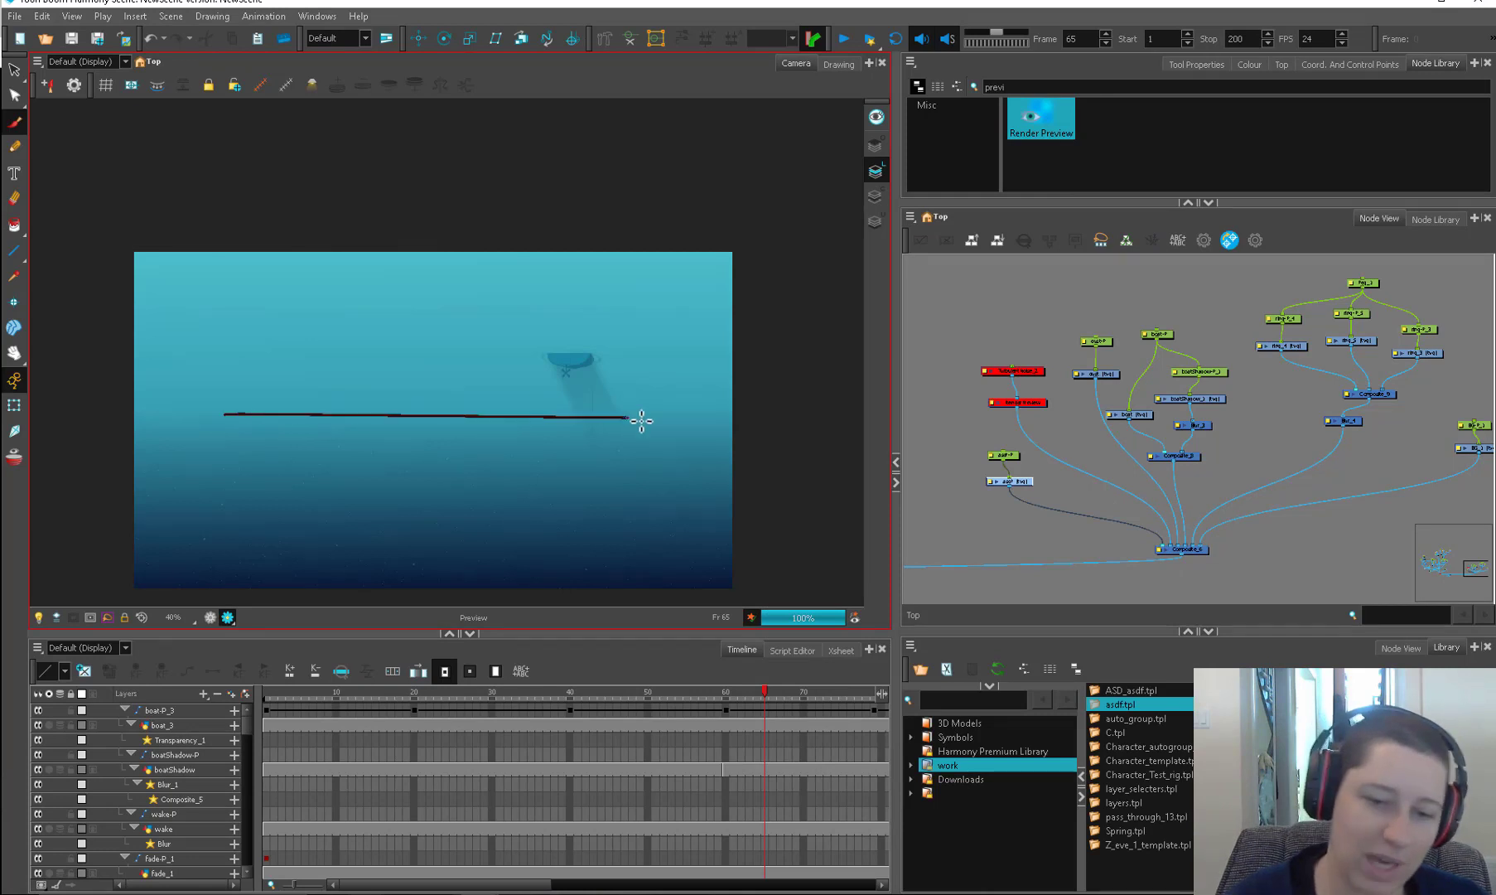
mouse_move(423, 245)
mouse_down()
mouse_move(441, 466)
mouse_move(410, 577)
mouse_up()
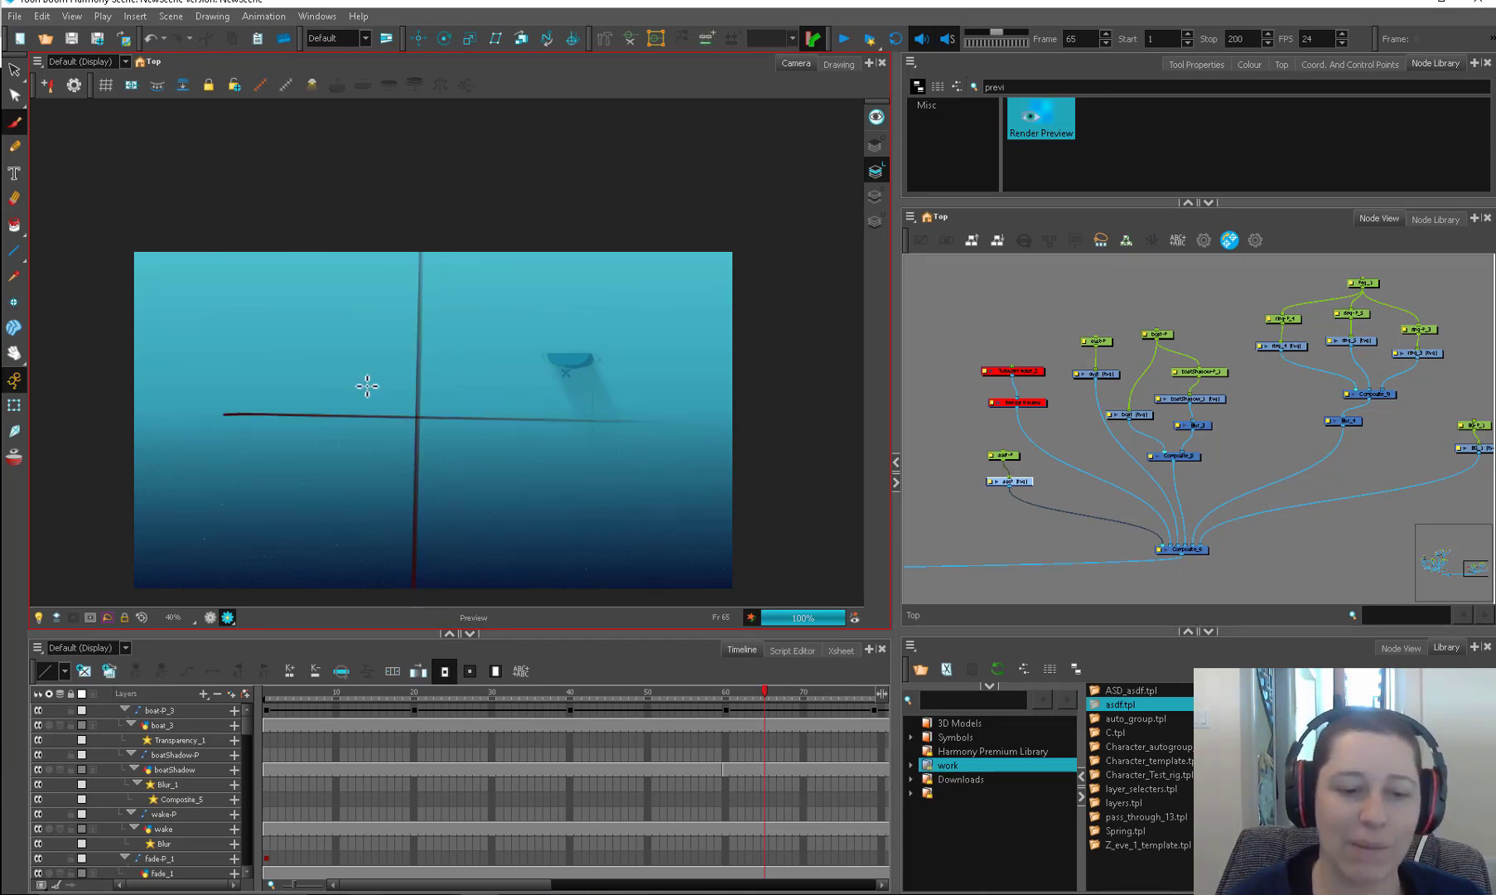
drag(233, 424, 312, 348)
mouse_move(329, 435)
mouse_down()
mouse_move(421, 464)
mouse_move(478, 389)
mouse_move(532, 418)
mouse_move(720, 416)
mouse_up()
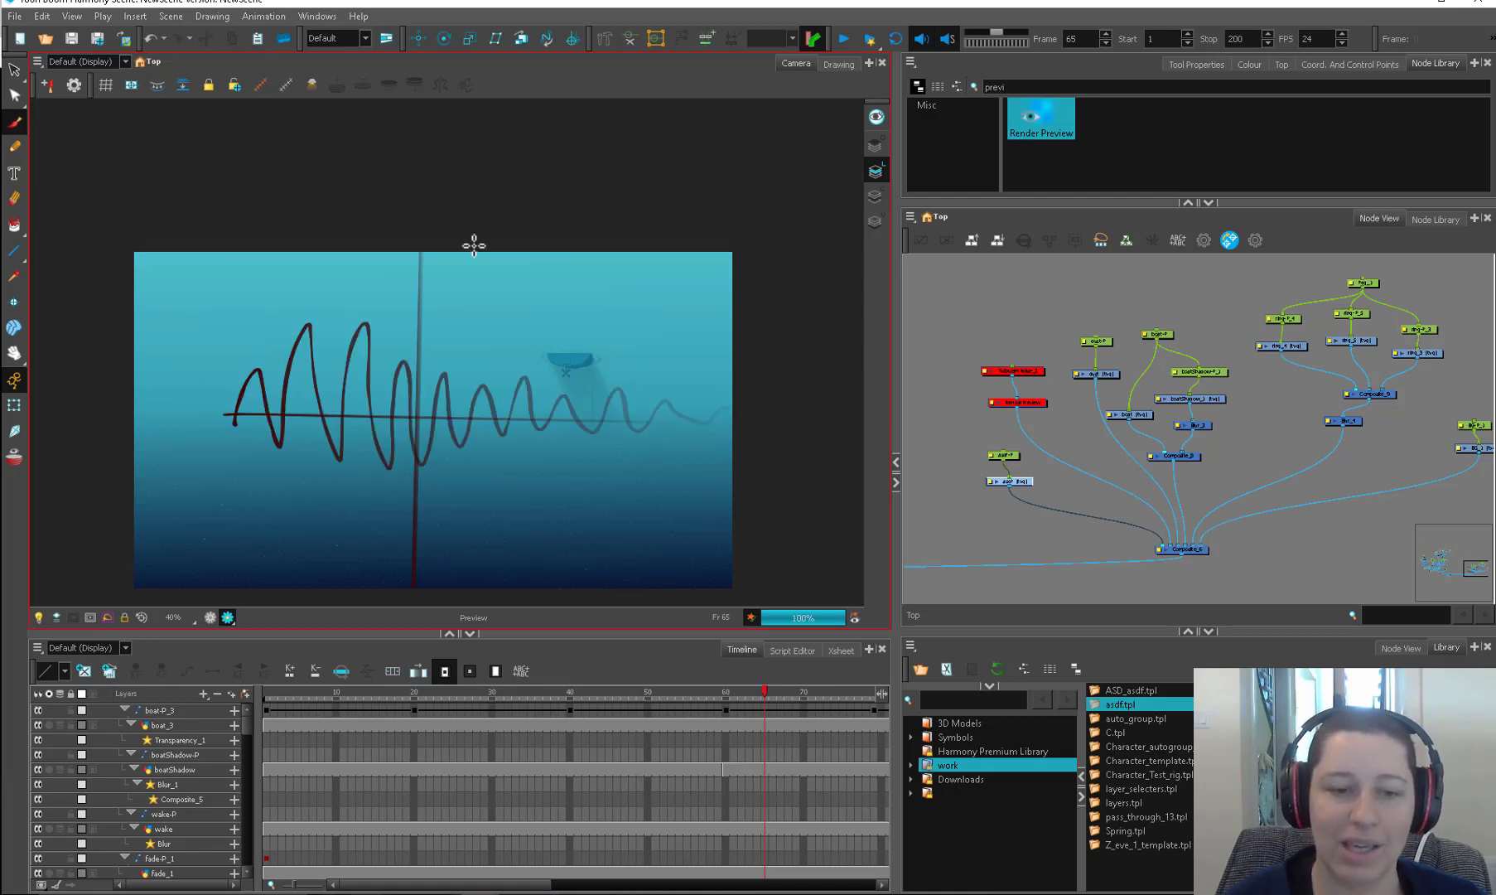
mouse_move(483, 240)
mouse_down()
mouse_move(359, 275)
mouse_move(452, 305)
mouse_move(455, 335)
mouse_move(318, 376)
mouse_move(514, 422)
mouse_move(281, 475)
mouse_move(529, 518)
mouse_move(321, 567)
mouse_up()
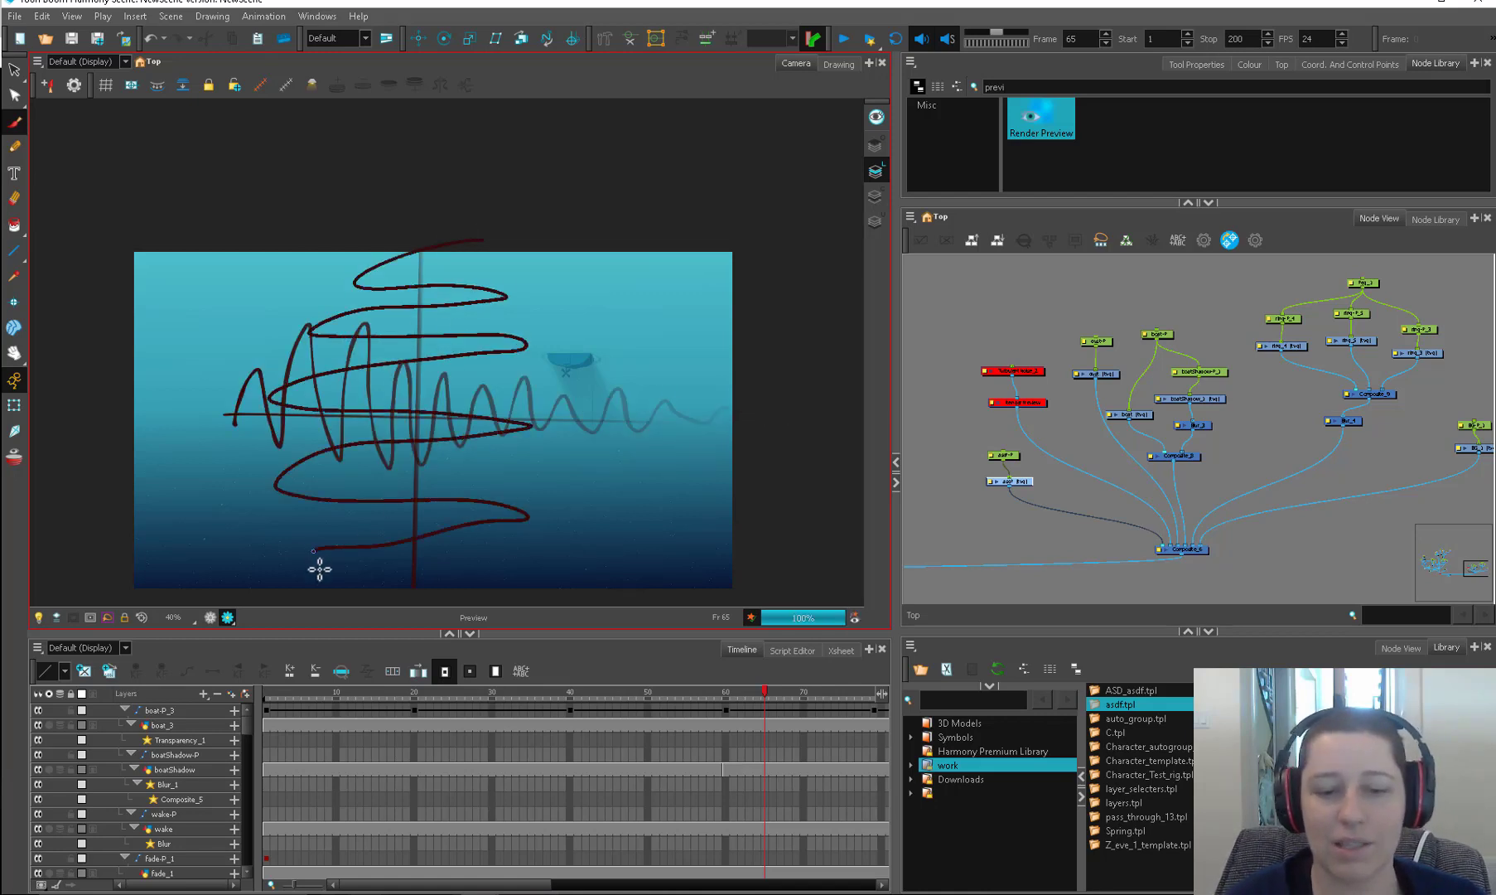
Step: Disable the sketch drawing and its peg, and re-enable the new noise node with its Render Preview
mouse_move(973, 503)
mouse_down()
mouse_move(1020, 443)
mouse_move(995, 354)
mouse_up()
key(d)
key(a)
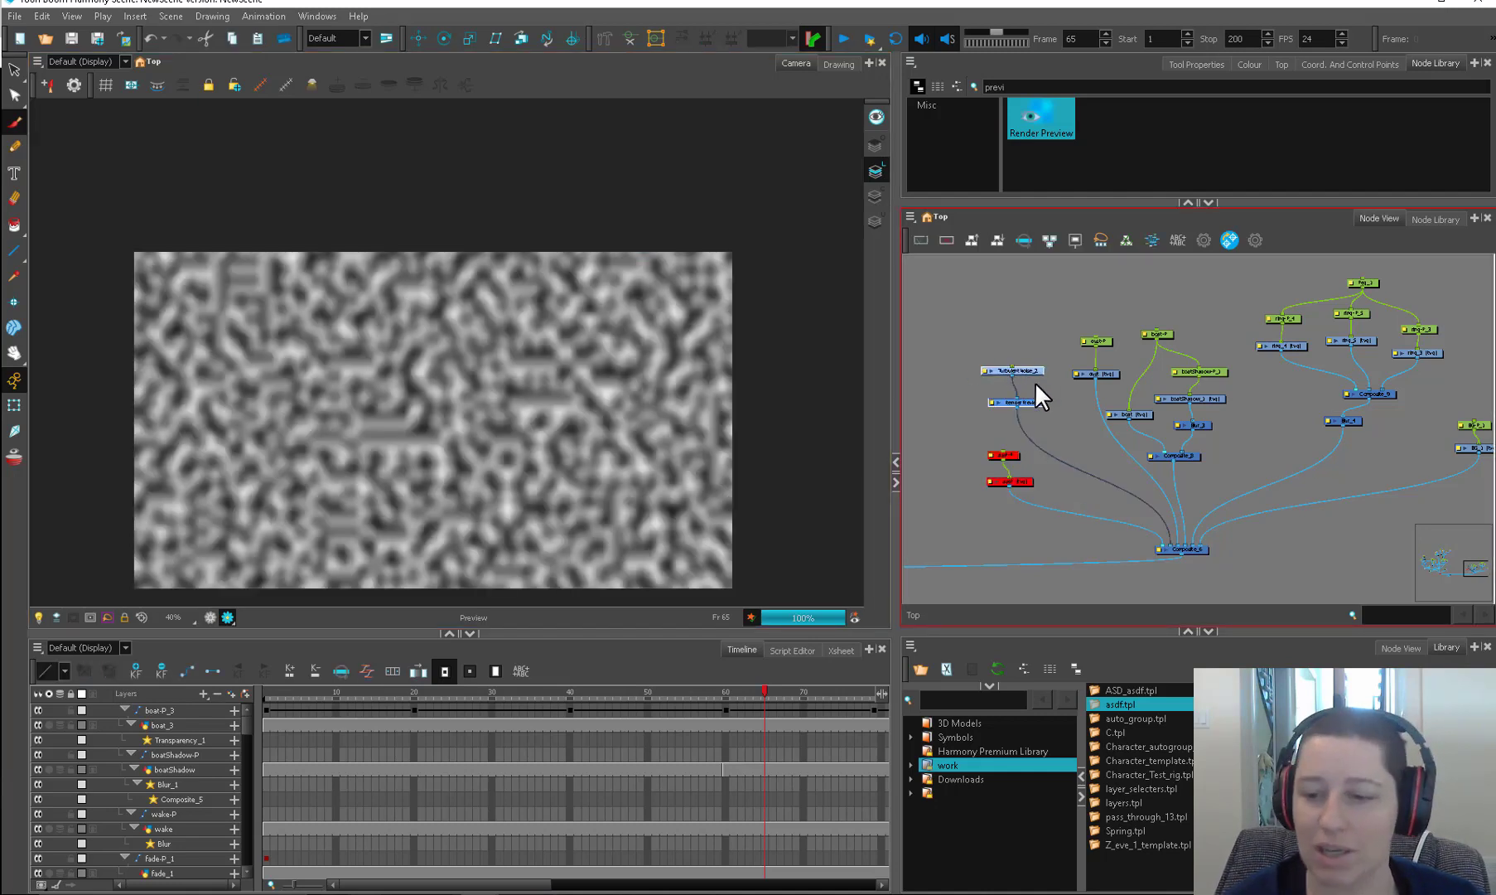
double_click(994, 402)
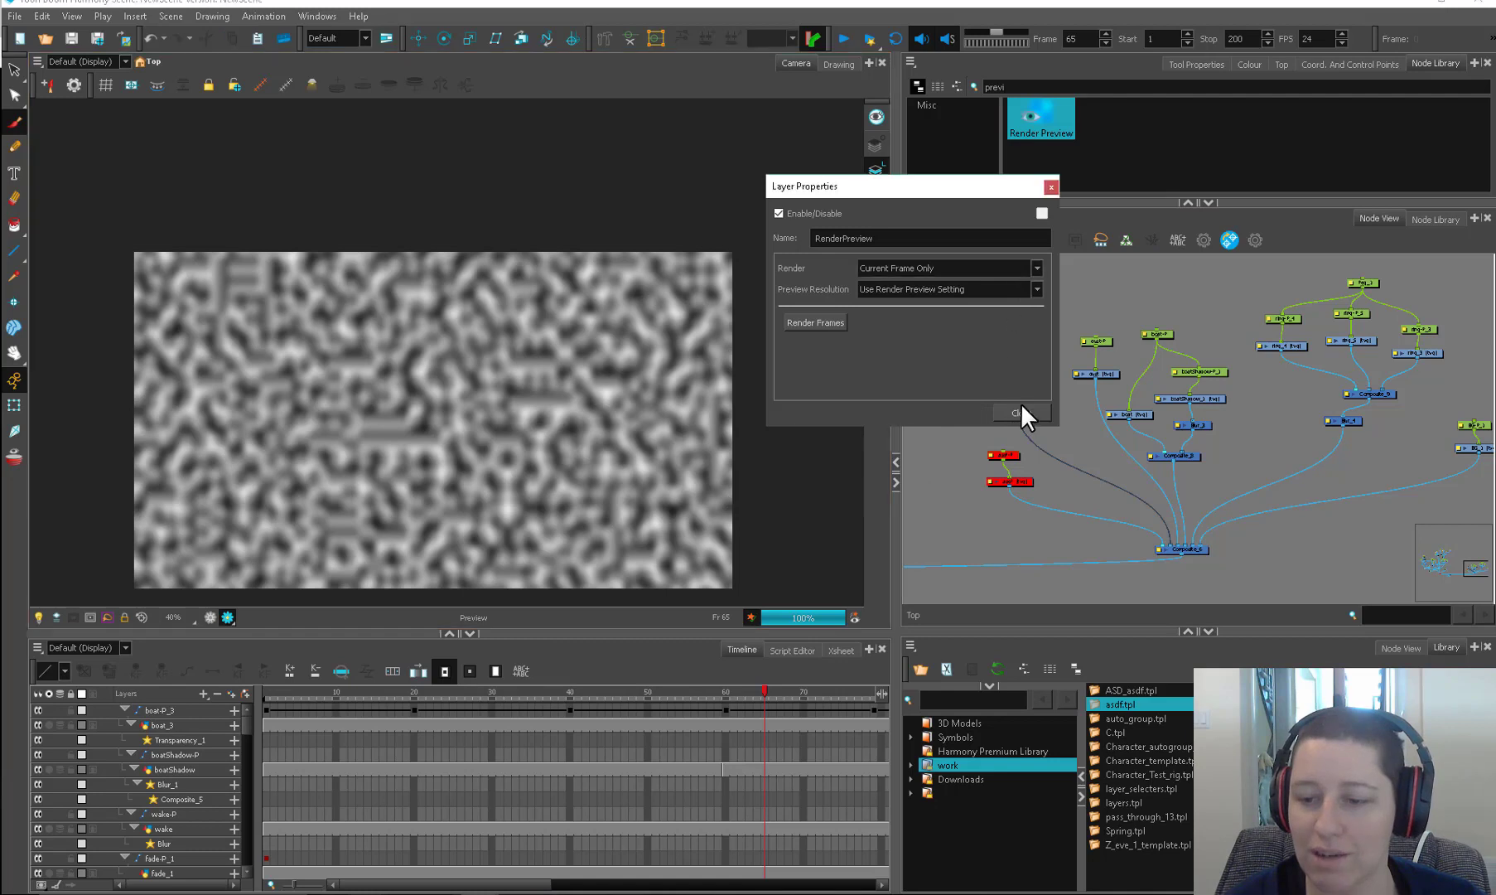
click(1022, 412)
Step: Set TurbulentNoise_2's y frequency to 6.5, and try a locked offset of 181 before resetting it to 0
drag(1020, 372, 1039, 335)
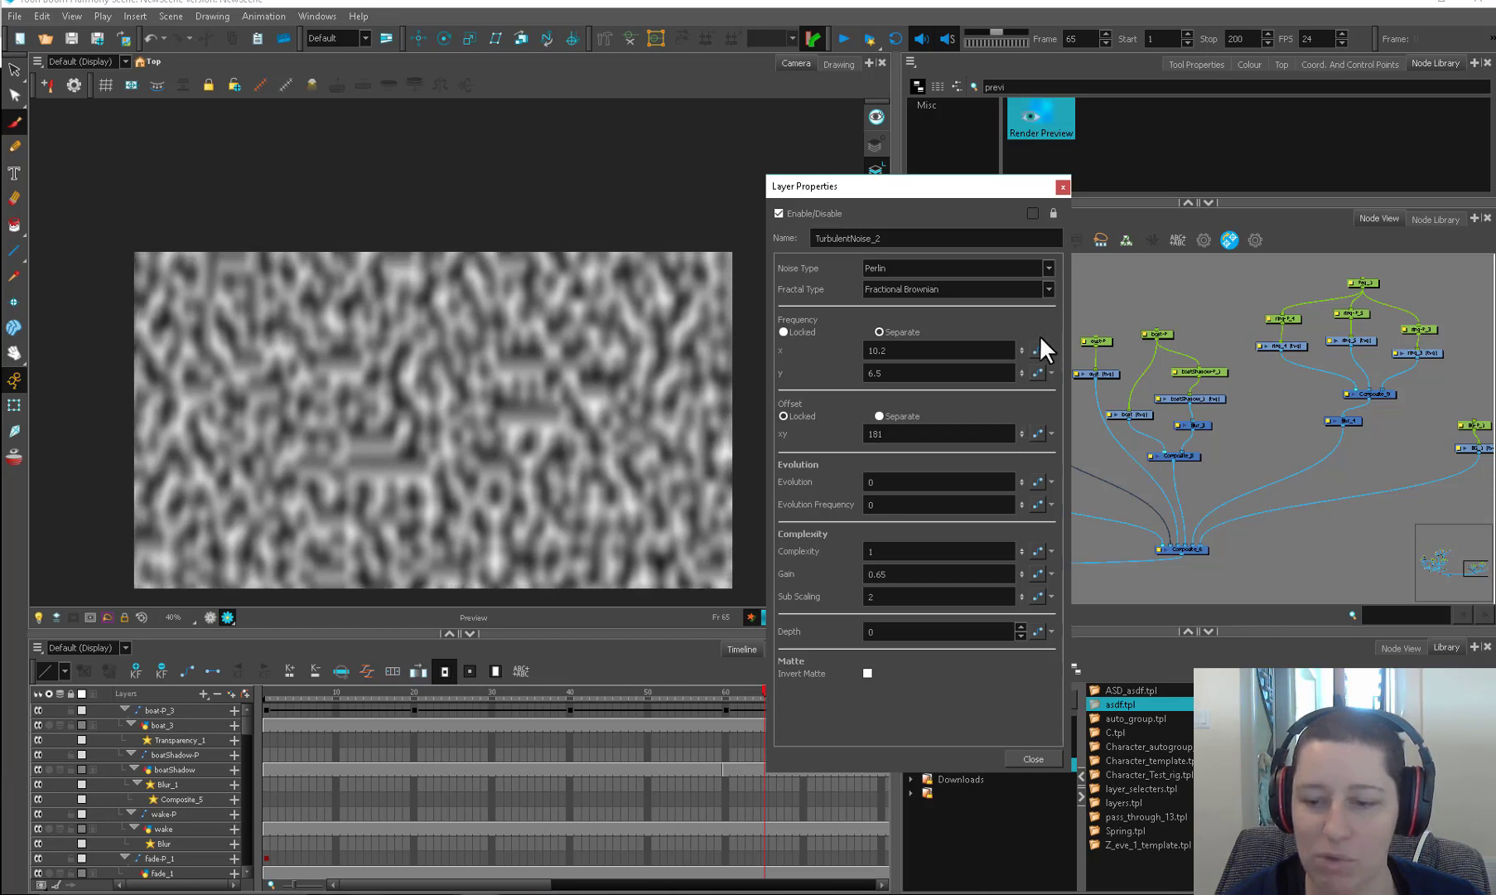
drag(1022, 433, 1016, 360)
drag(905, 435, 866, 439)
text(0)
key(Return)
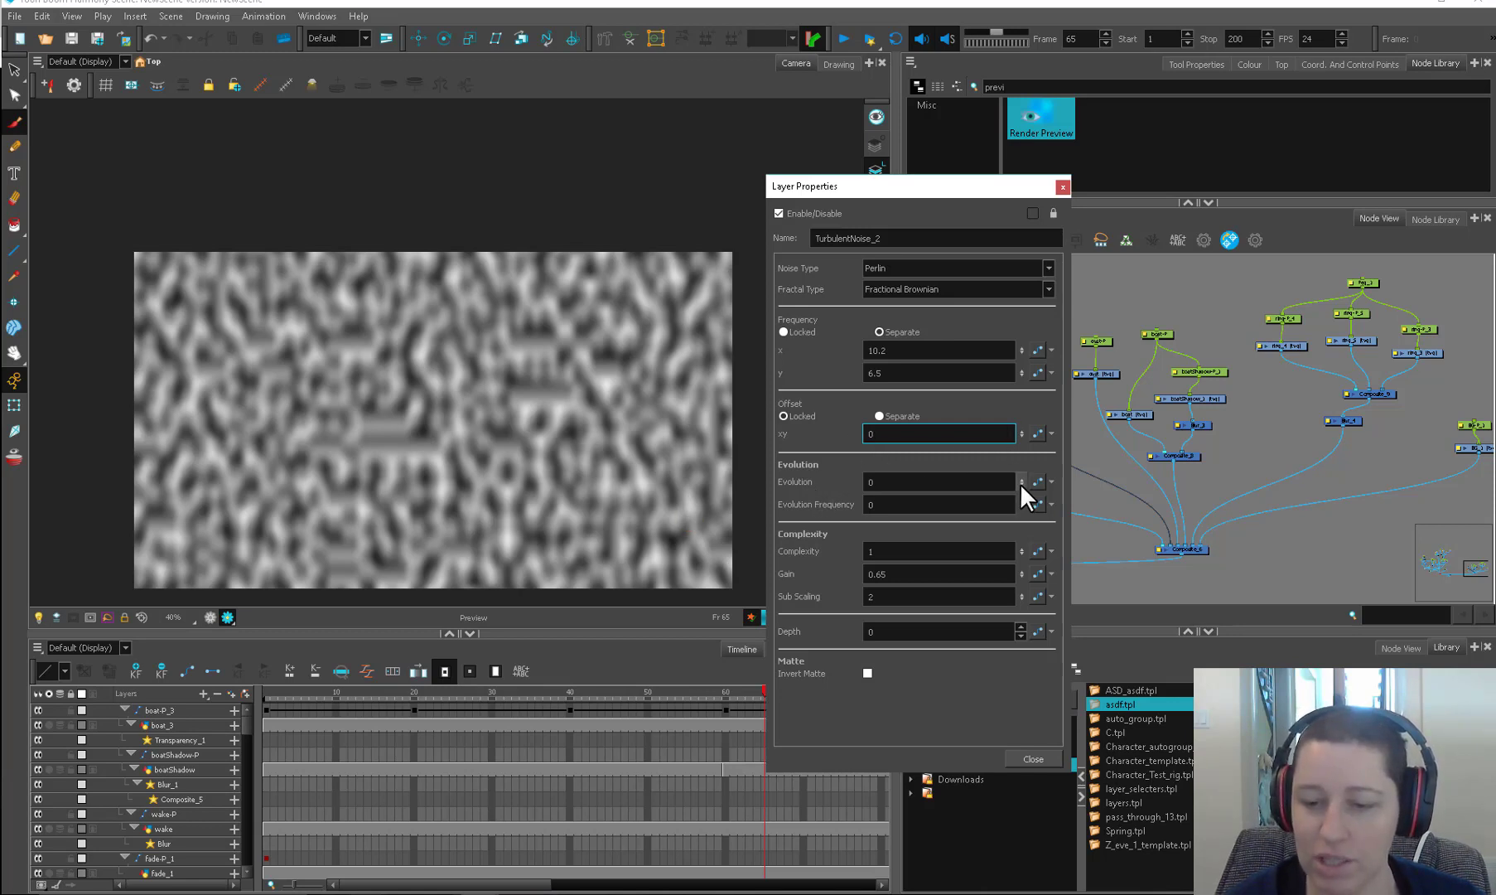
Step: Try an evolution of 6.6 on the Perlin noise and reset it to 0
drag(1020, 483, 1033, 439)
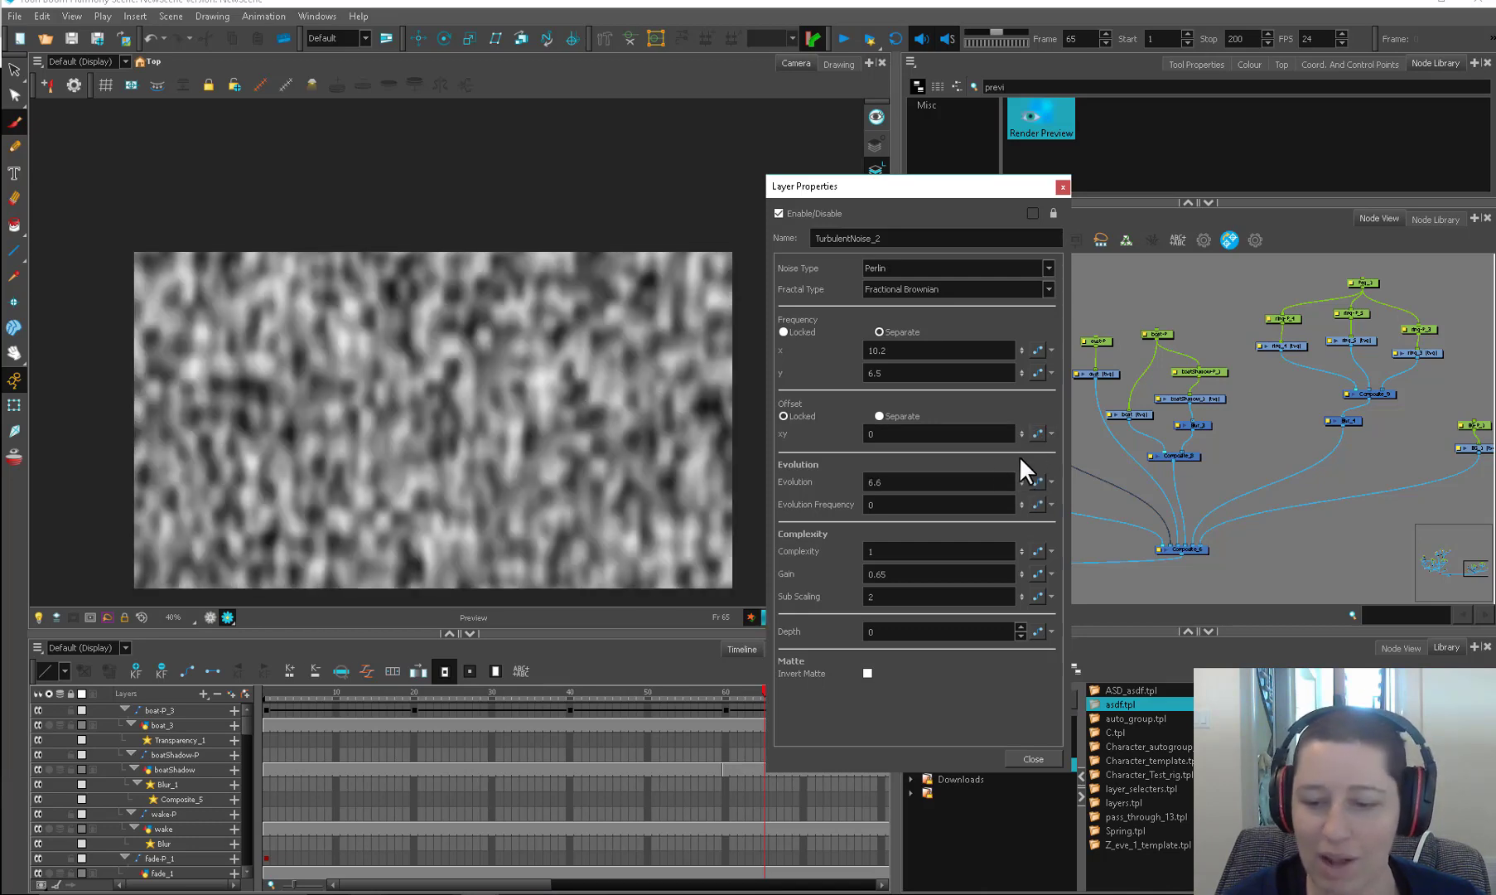
double_click(880, 484)
text(0)
key(Return)
Step: Try different evolution frequency and evolution values on the noise, and reset both to 0
click(896, 508)
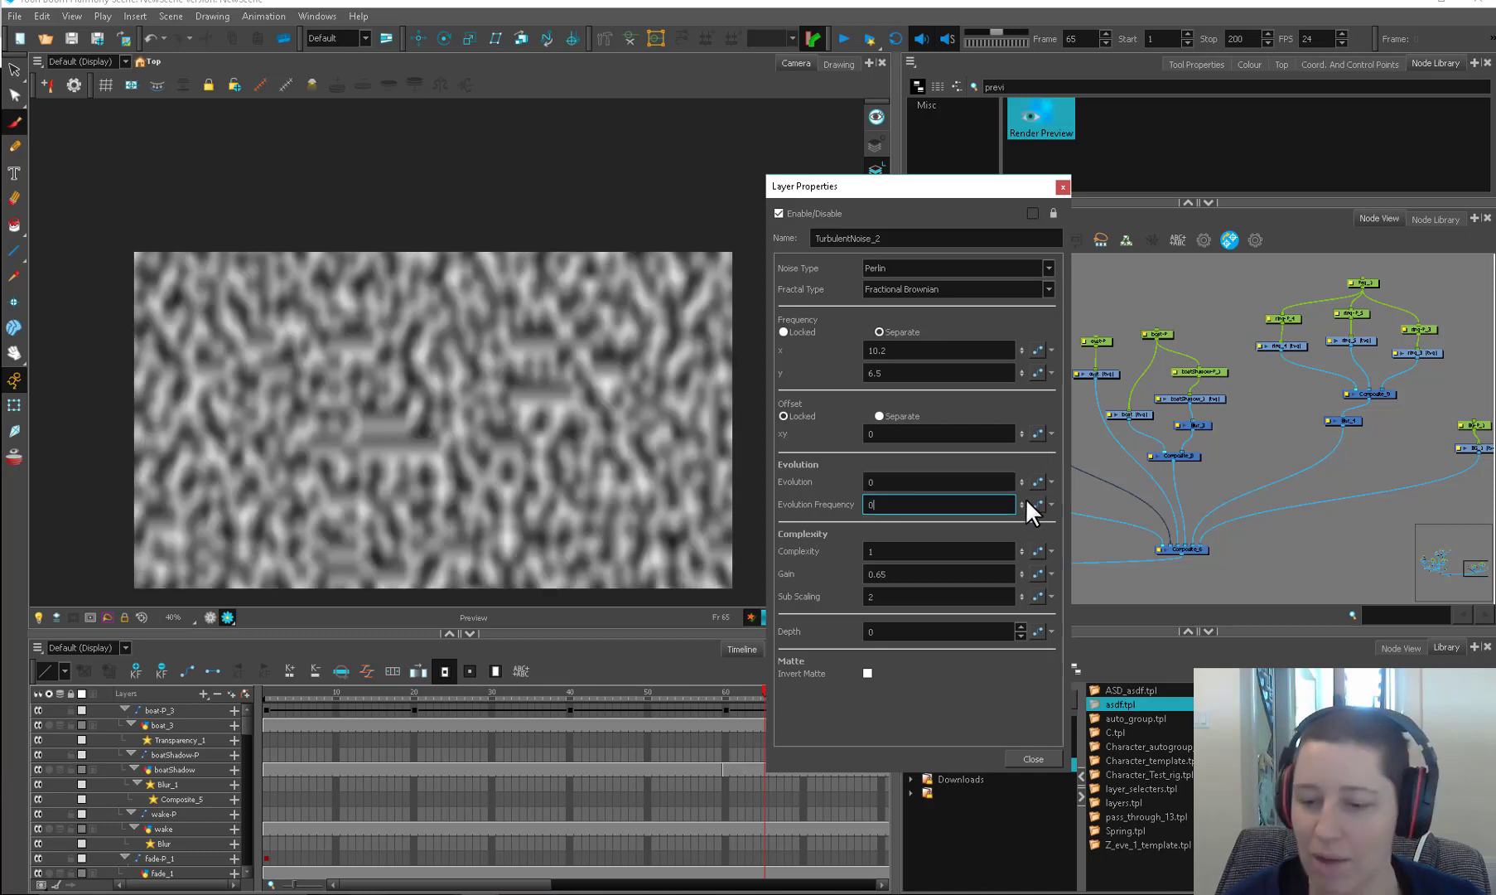
drag(1025, 498, 1023, 489)
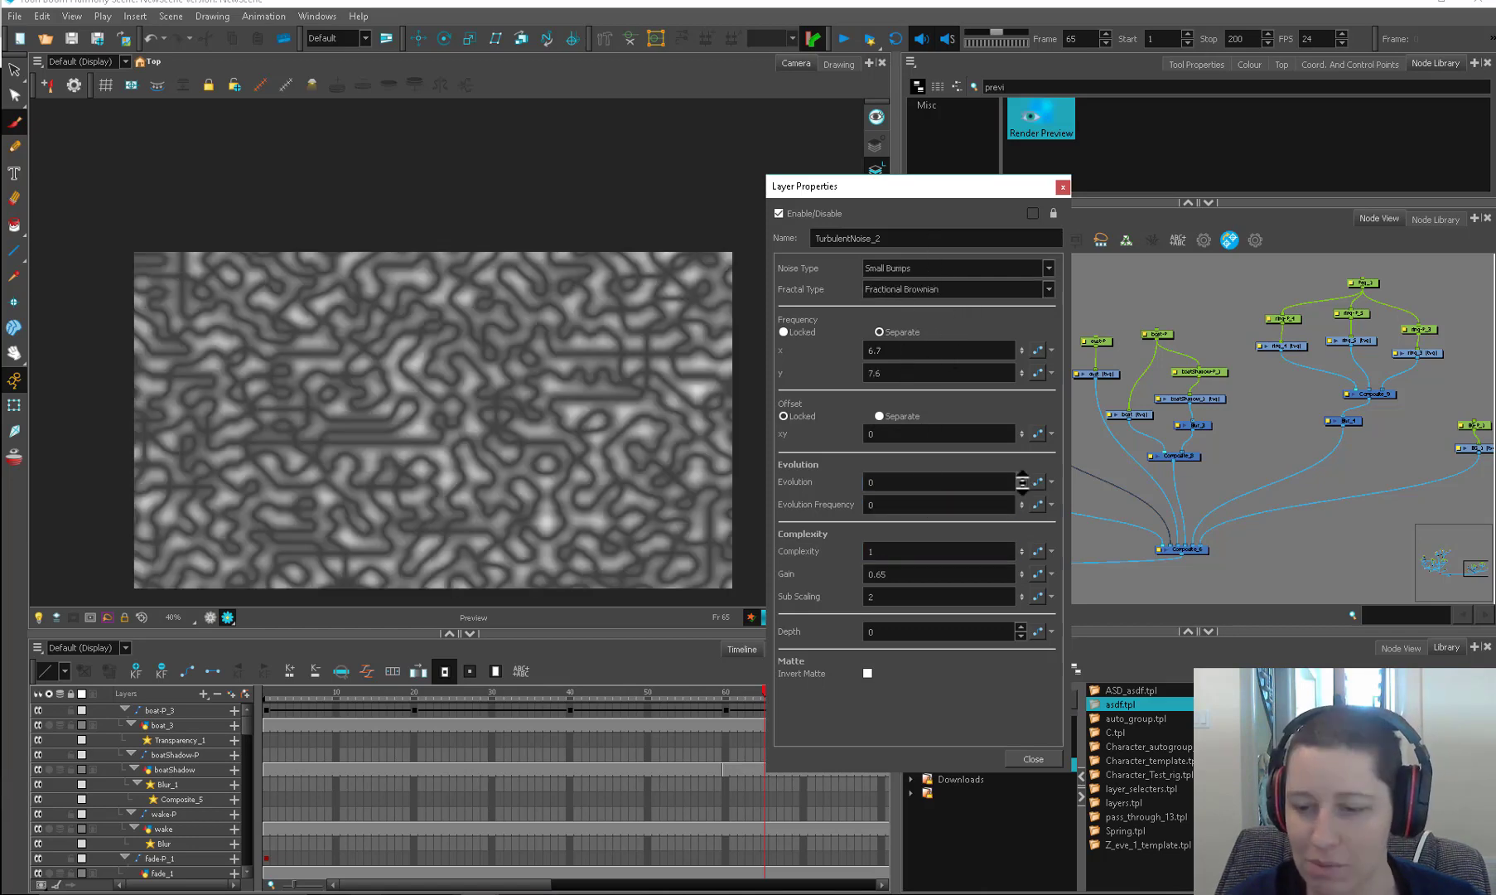
drag(1022, 483, 1020, 478)
drag(899, 482, 866, 487)
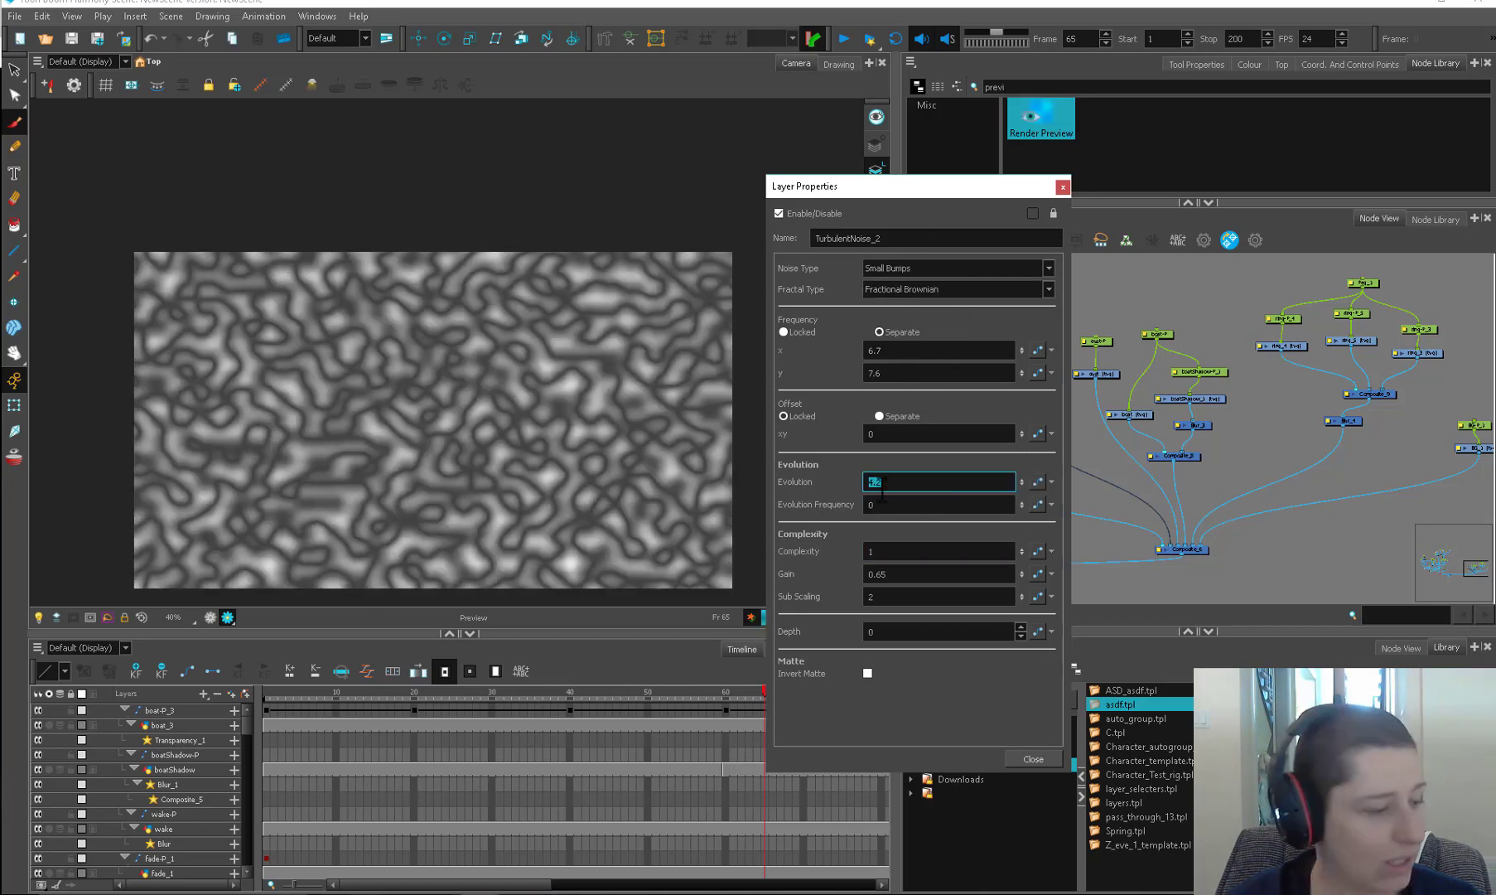
text(0)
key(Return)
Step: Try an evolution frequency of 3.6 on the Small Bumps noise and reset it to 0
drag(1022, 505, 1028, 462)
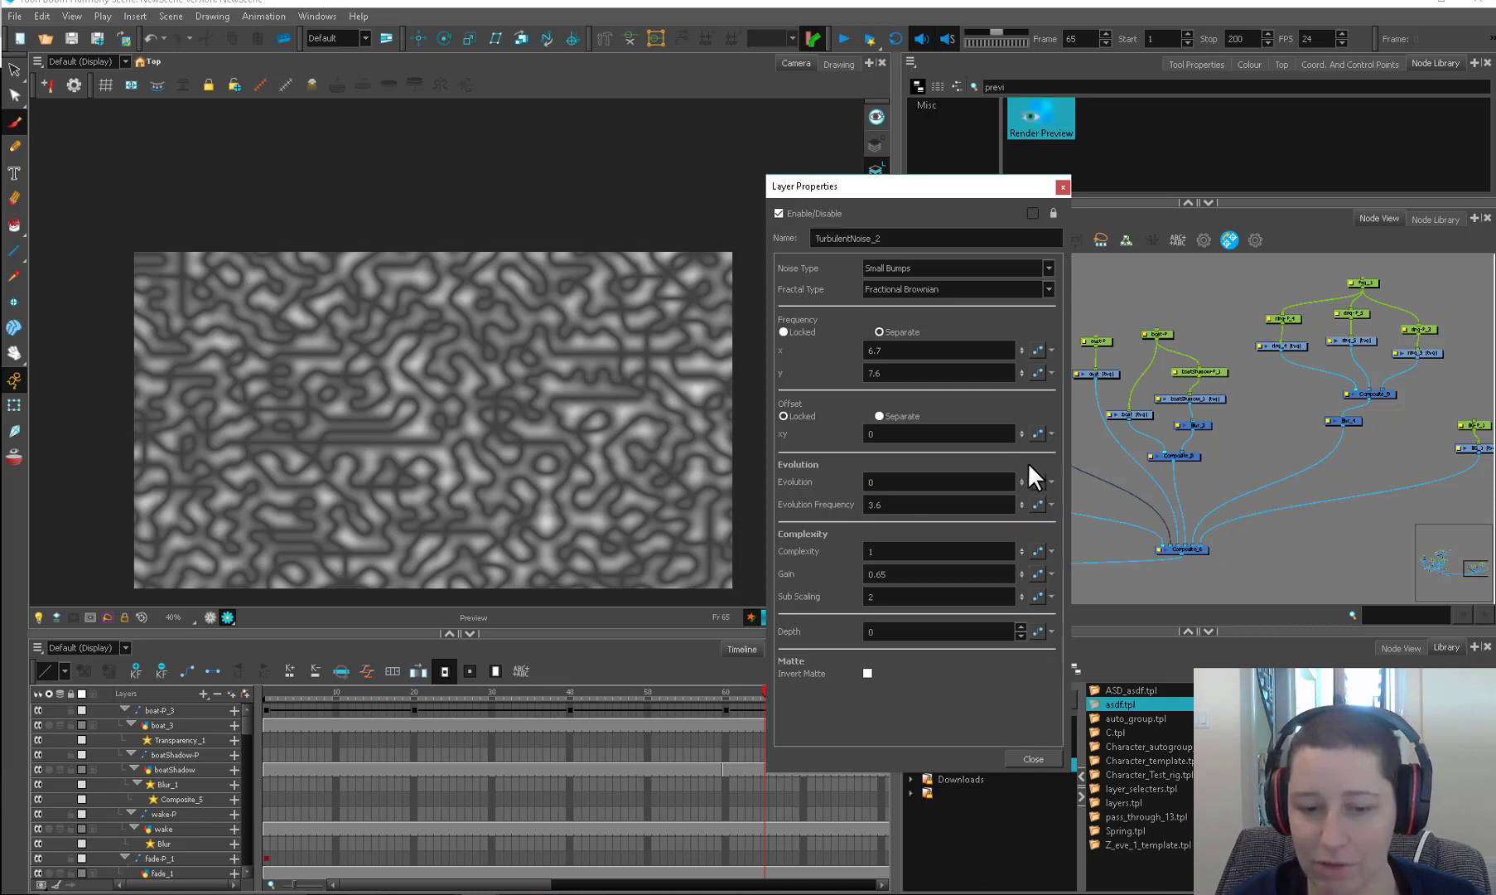
drag(899, 507, 870, 541)
text(0)
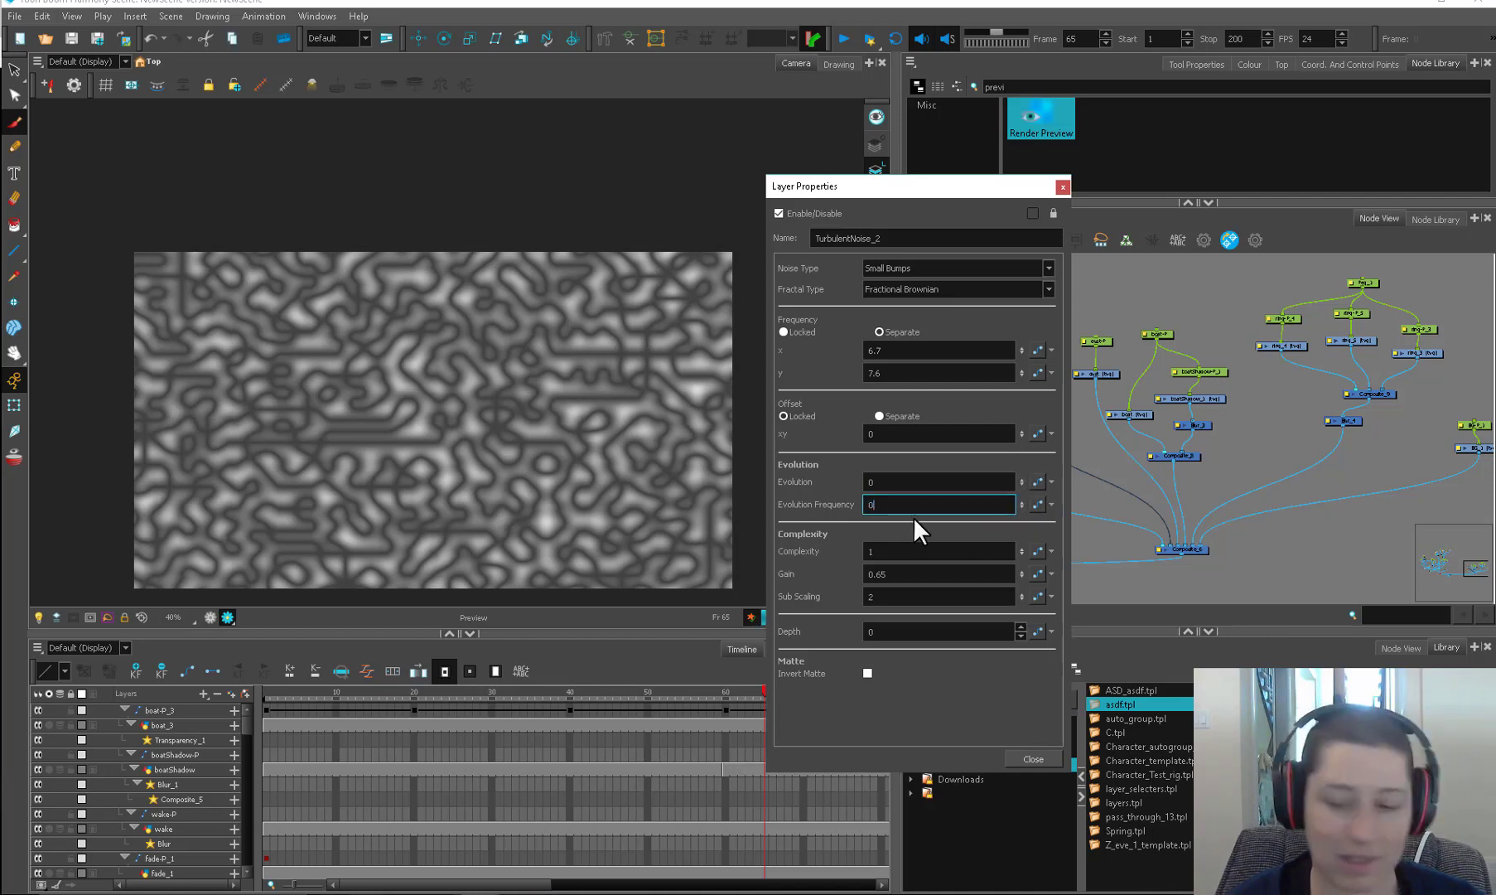
click(918, 484)
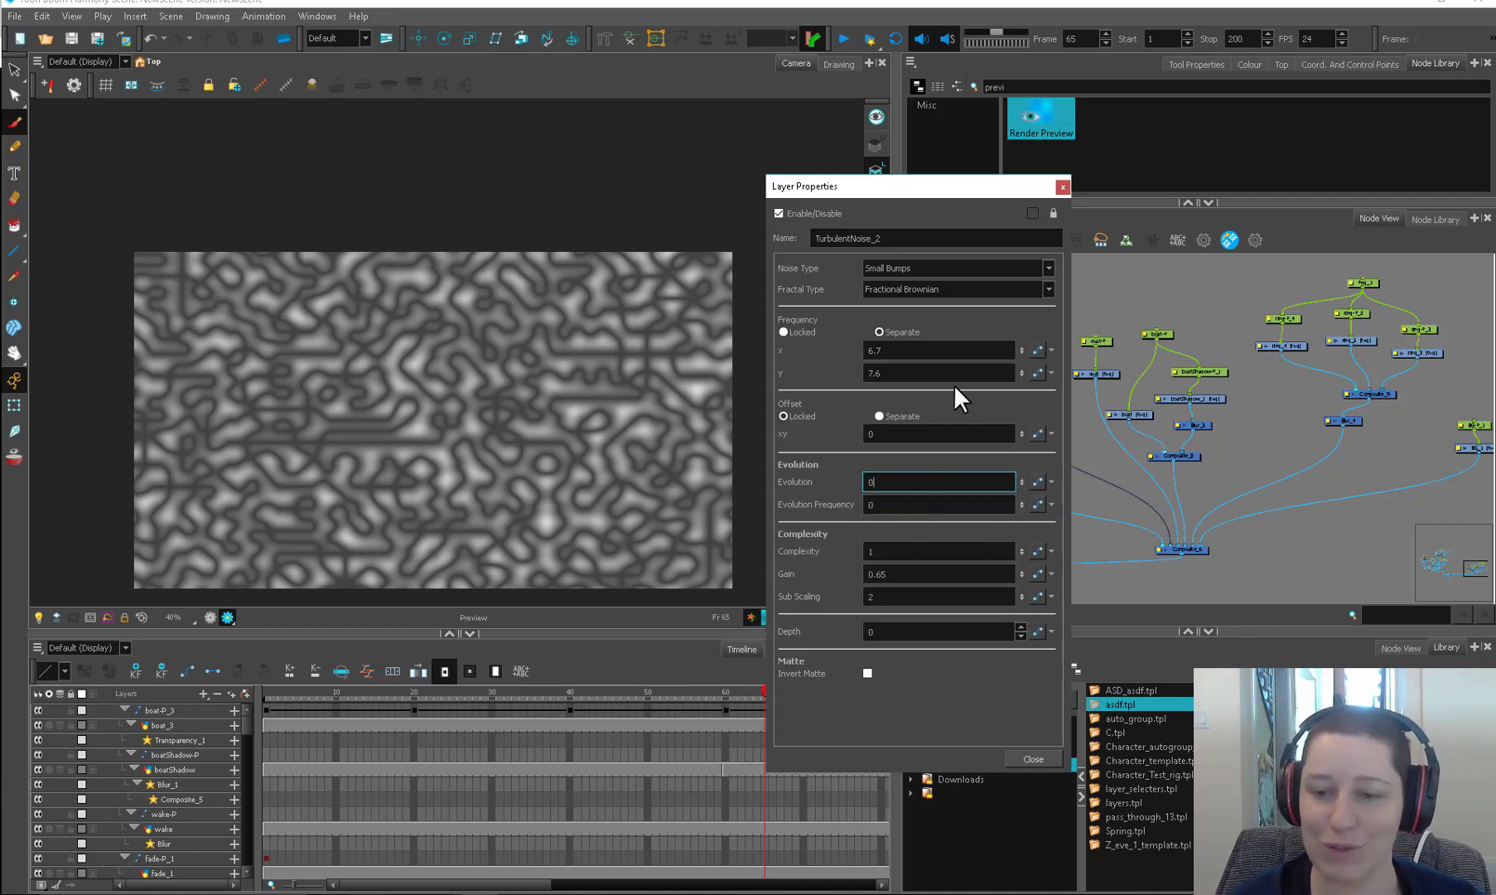
Step: Set TurbulentNoise_2's complexity to 2 and its gain to 0.49
click(892, 552)
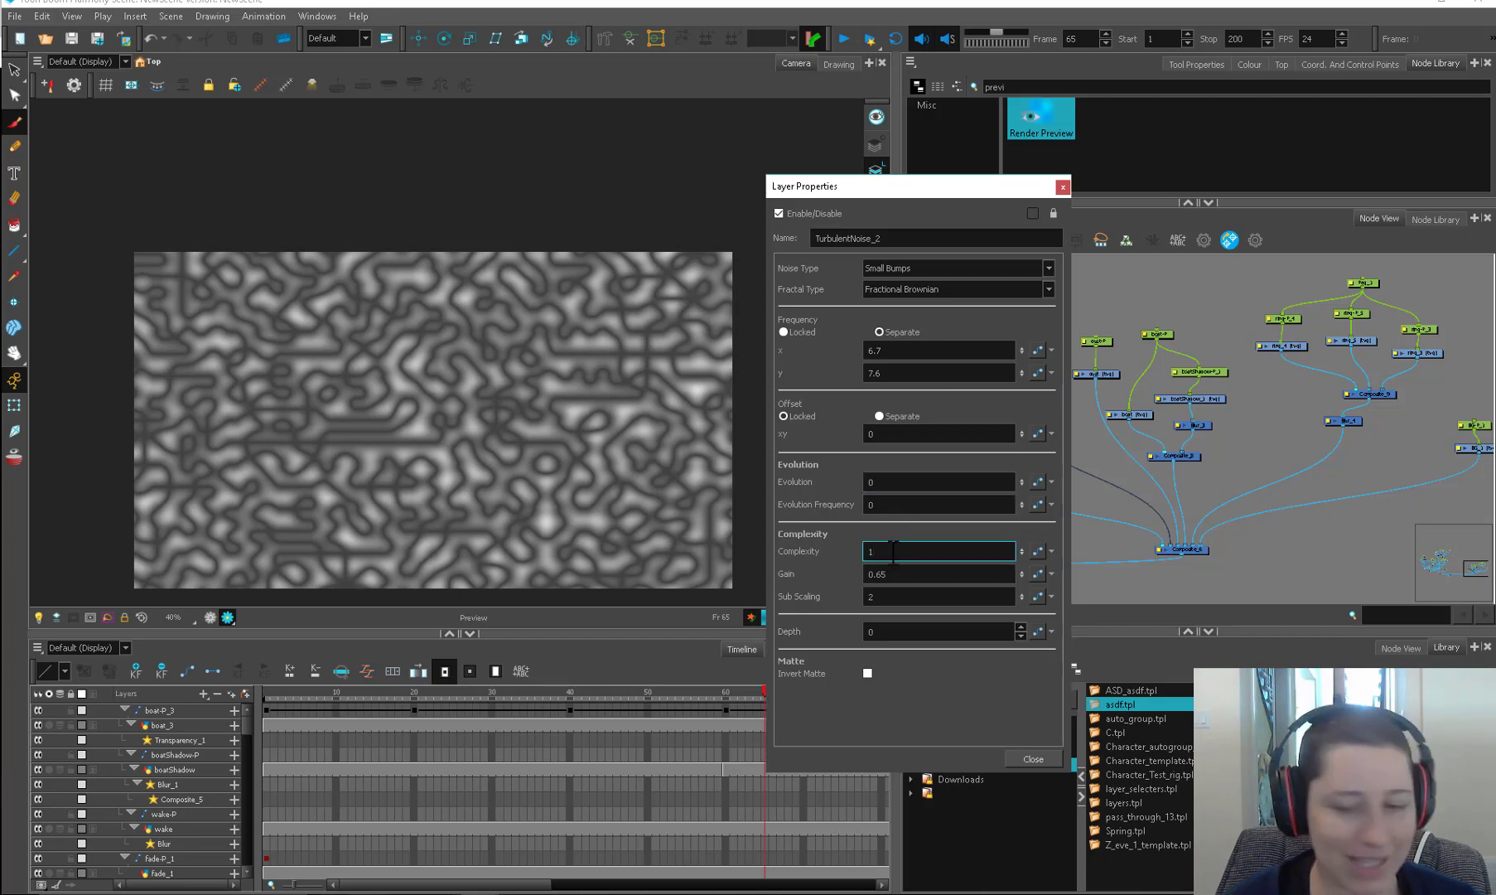
scroll(621, 490, up, 2)
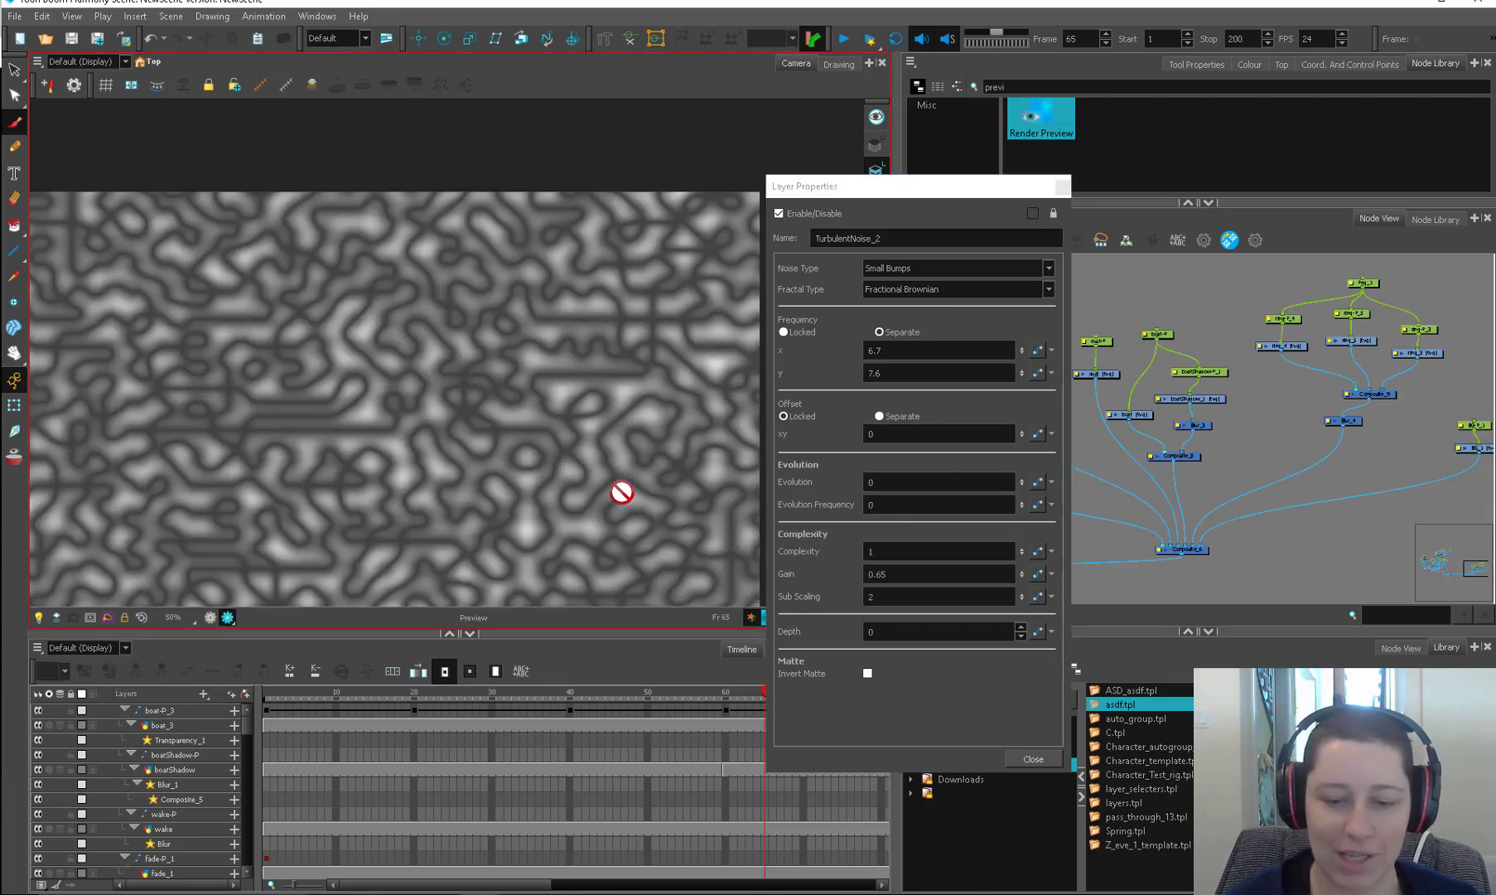
drag(614, 521, 688, 491)
scroll(637, 526, down, 1)
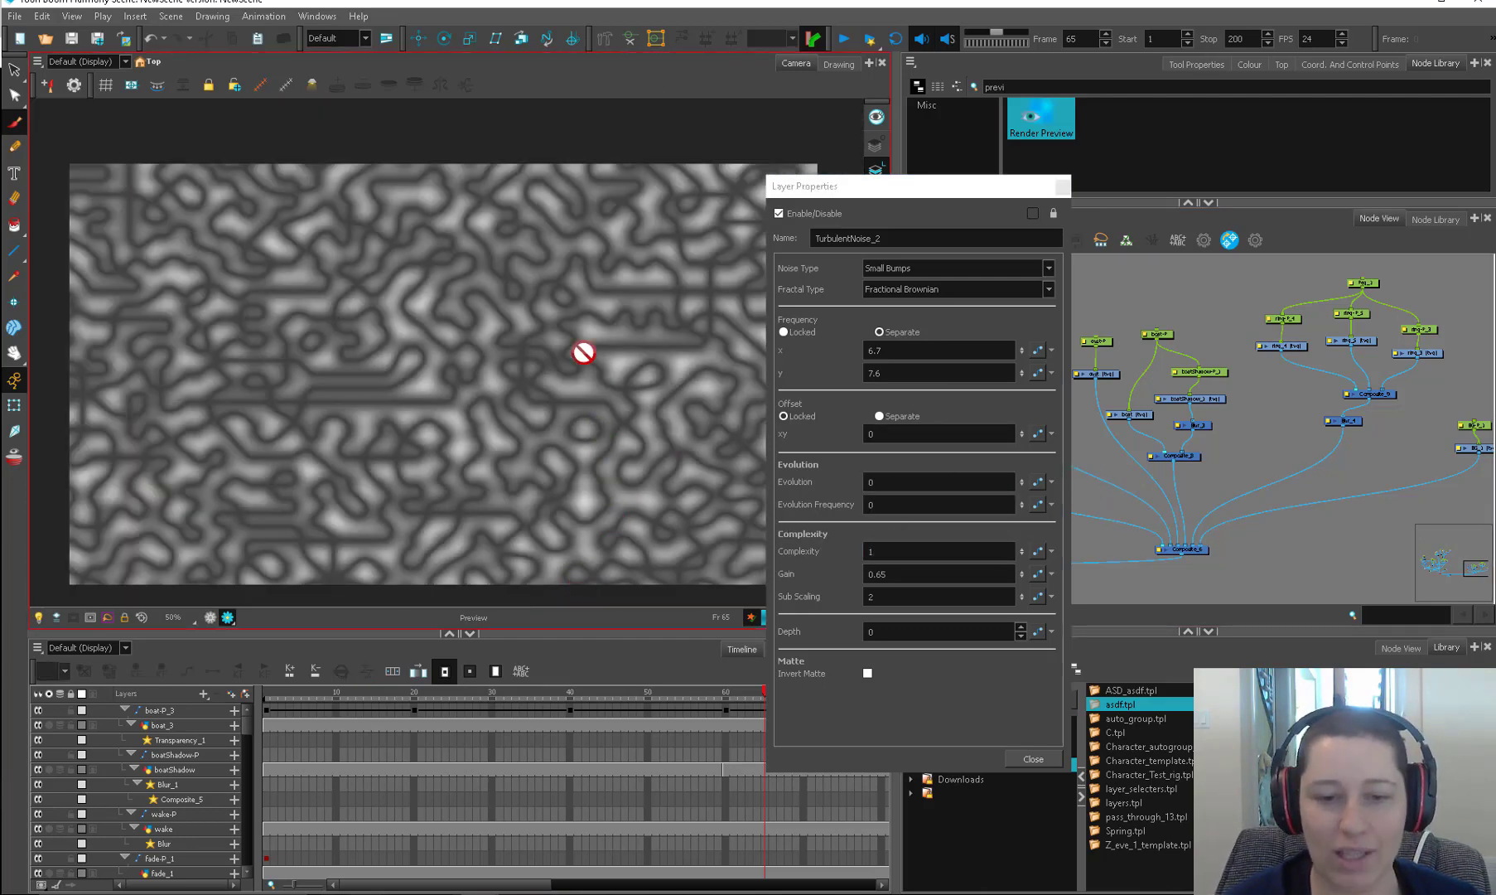
click(867, 551)
text(2)
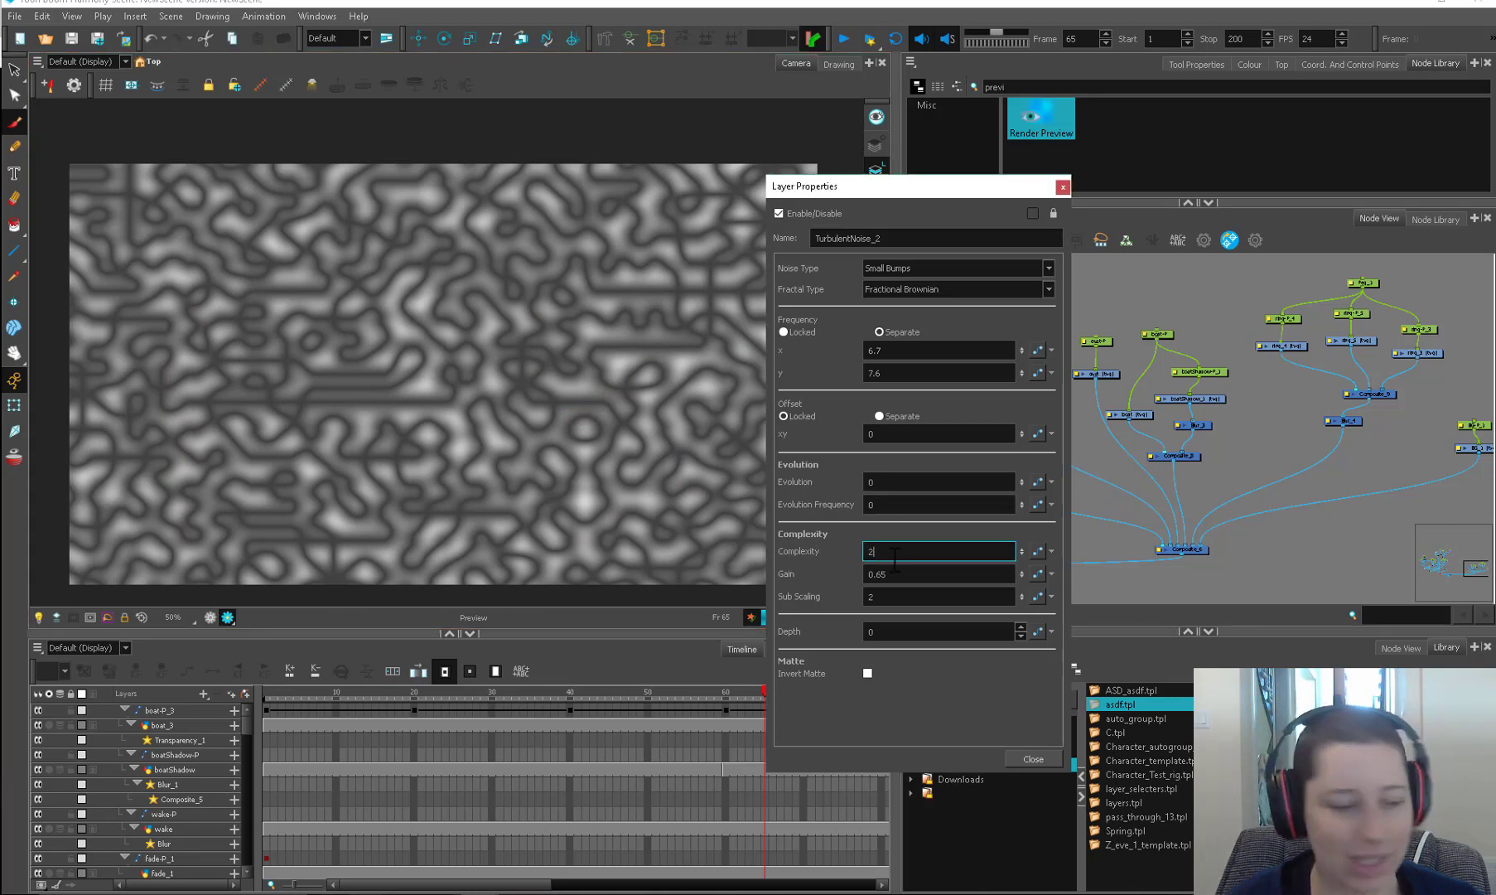
click(881, 574)
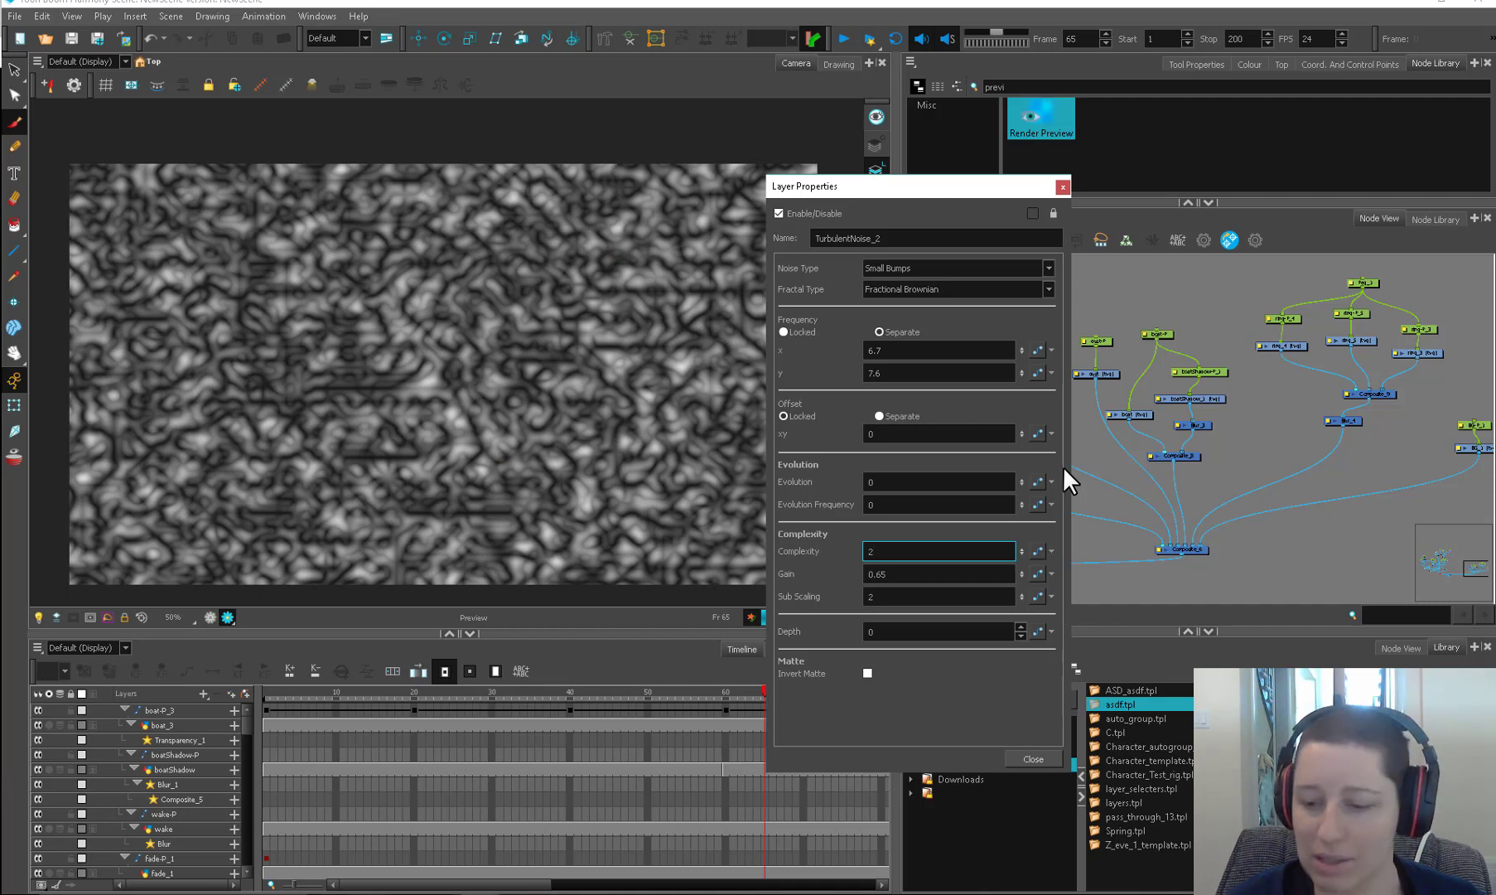
click(1022, 577)
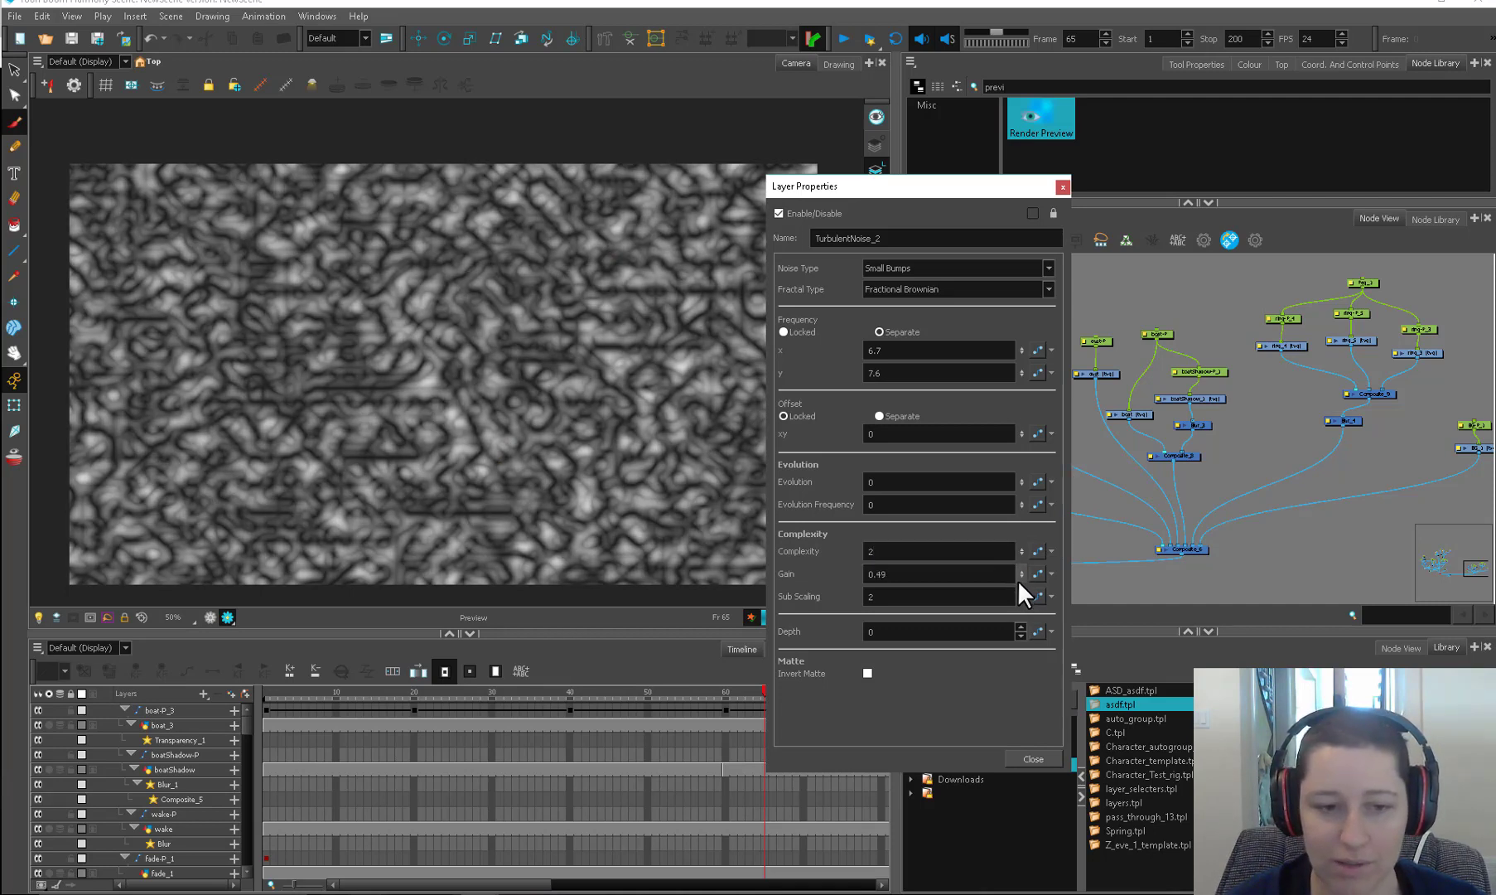
Step: Try a complexity of 32 on the Small Bumps noise and reduce its gain to 0.39
double_click(893, 547)
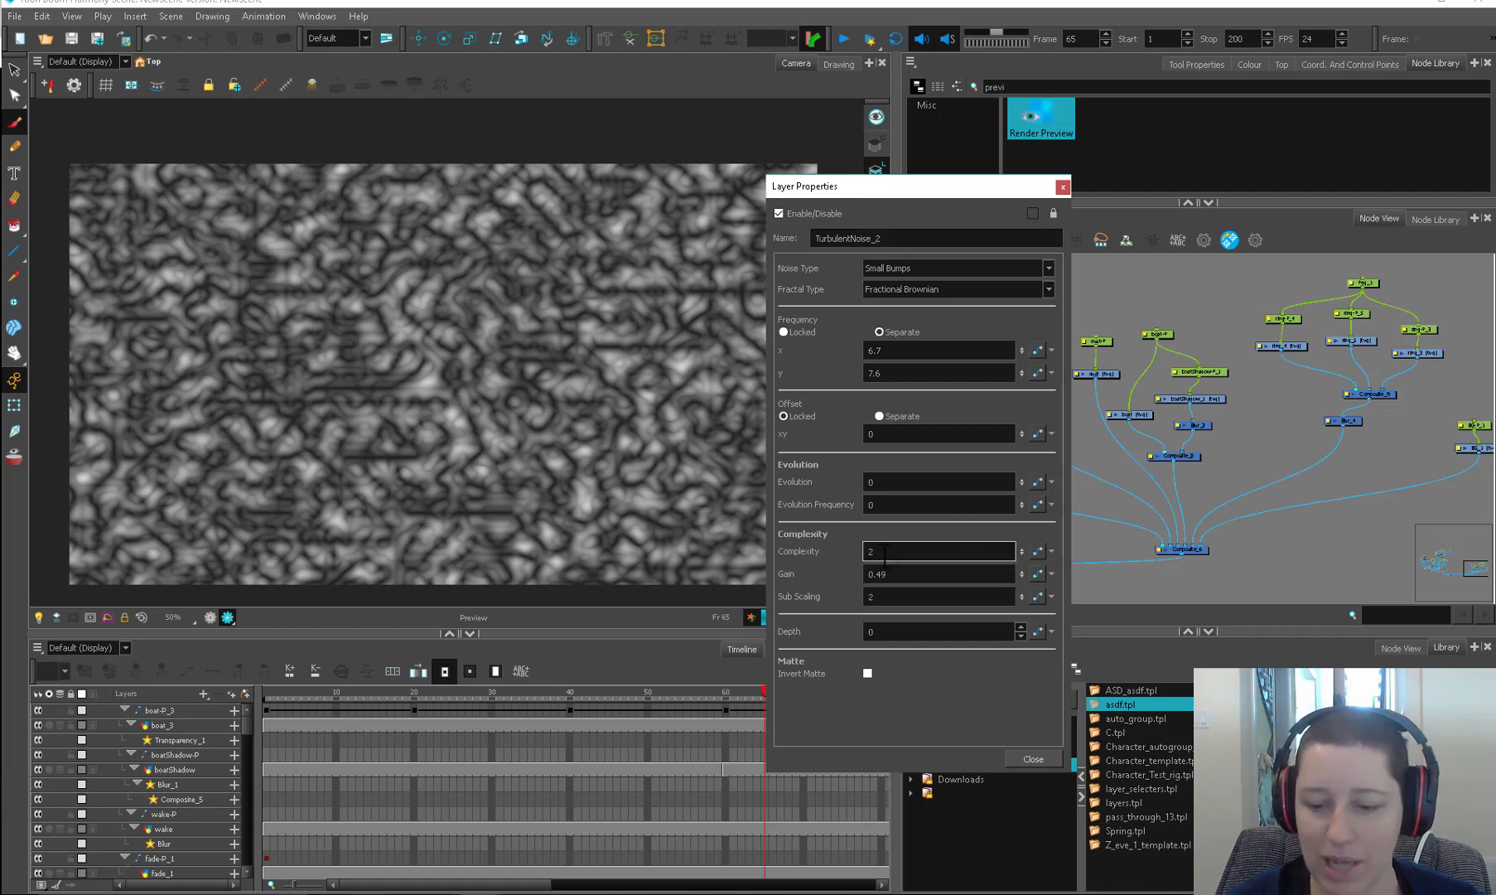
text(32)
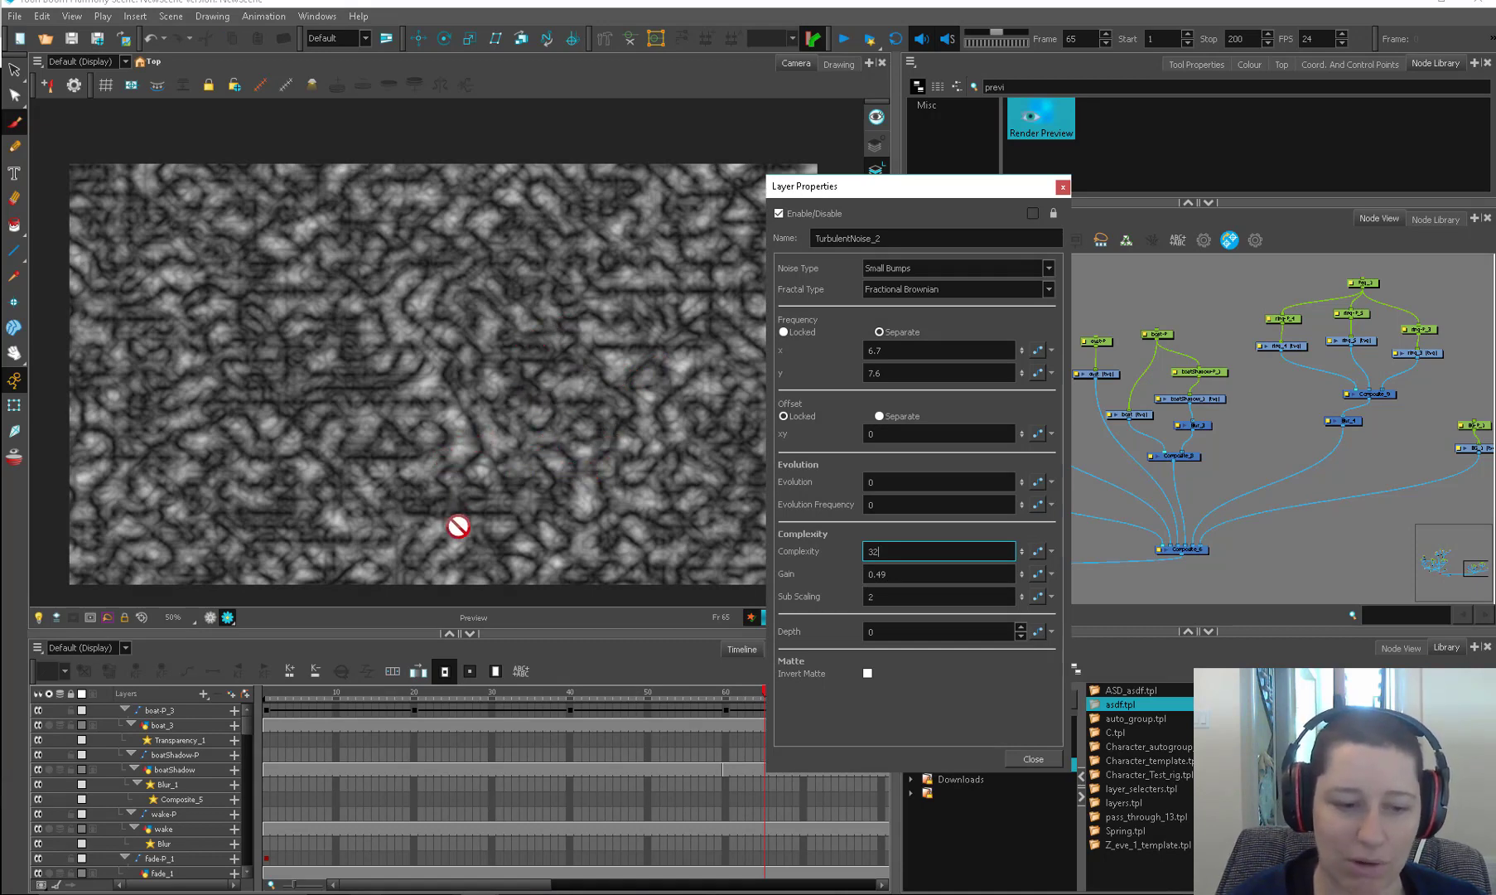
click(895, 594)
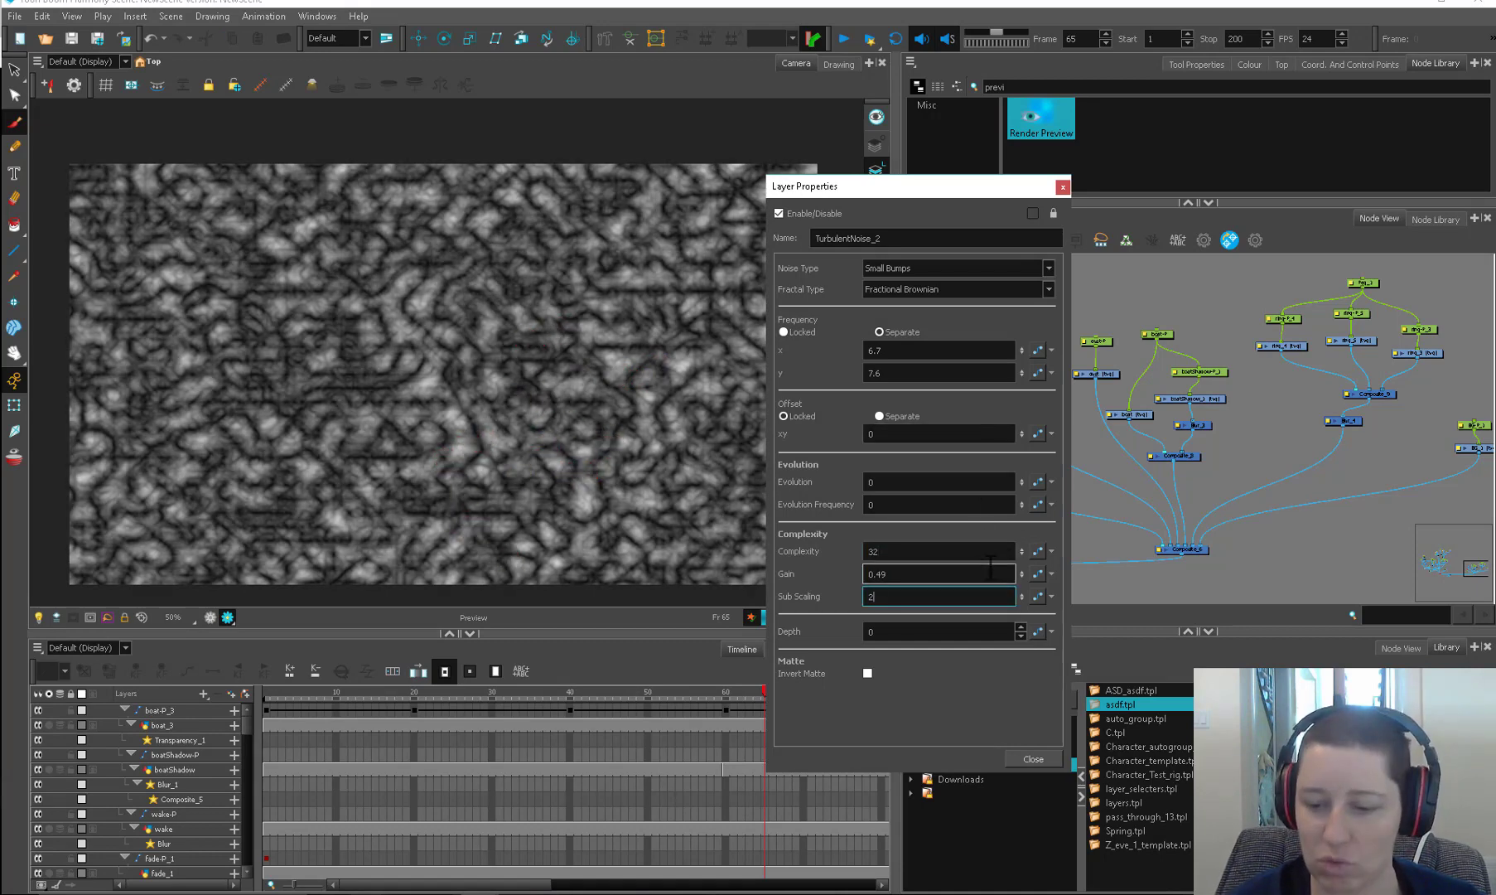
drag(1022, 570, 1020, 565)
Step: Return the noise's complexity to 2 and raise its gain to 1
double_click(909, 551)
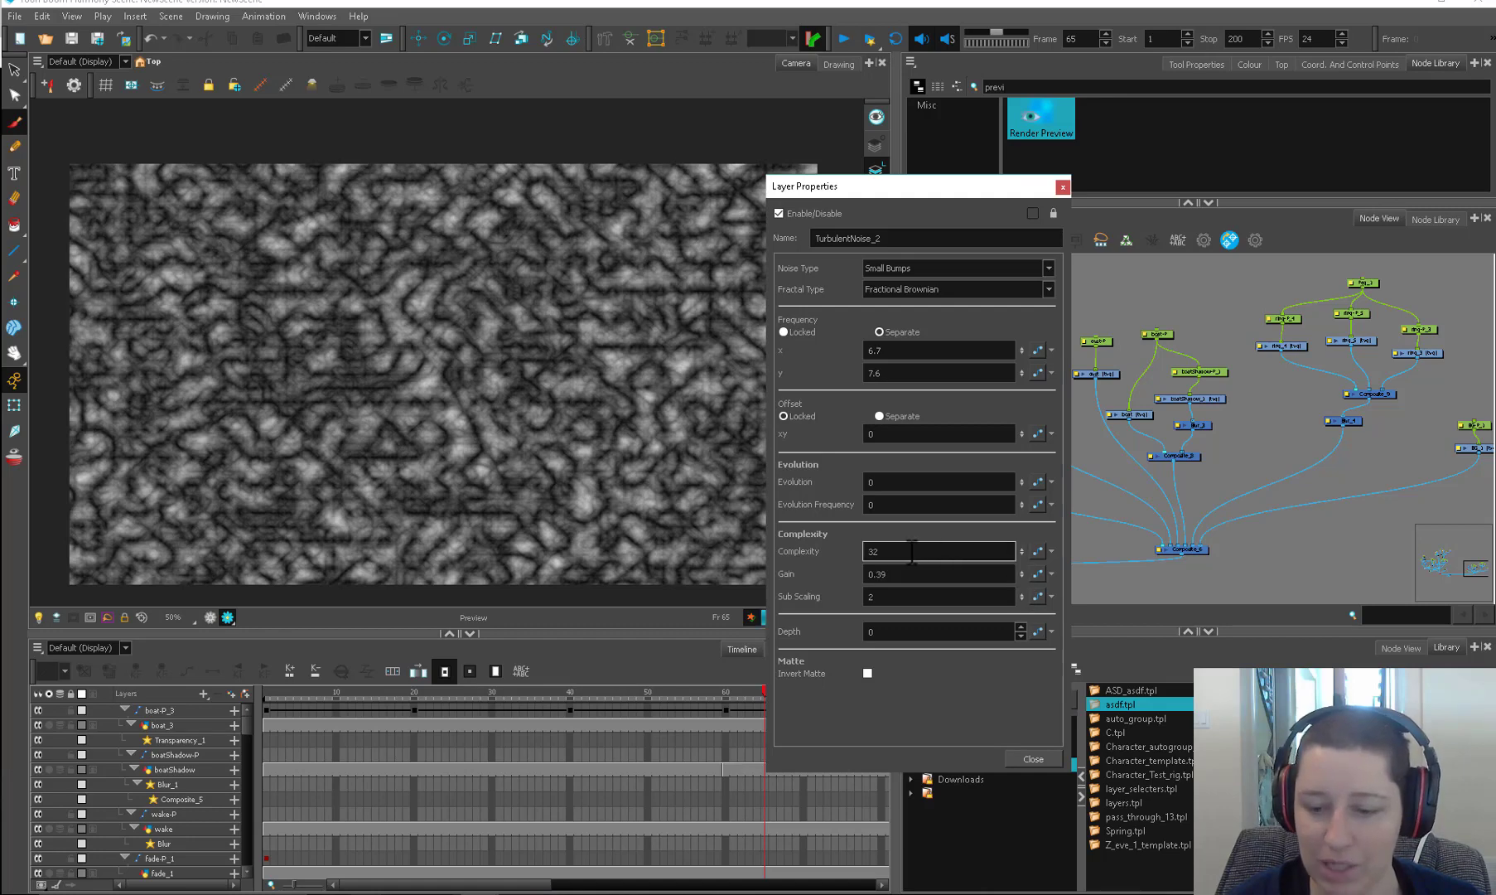
text(2)
key(Return)
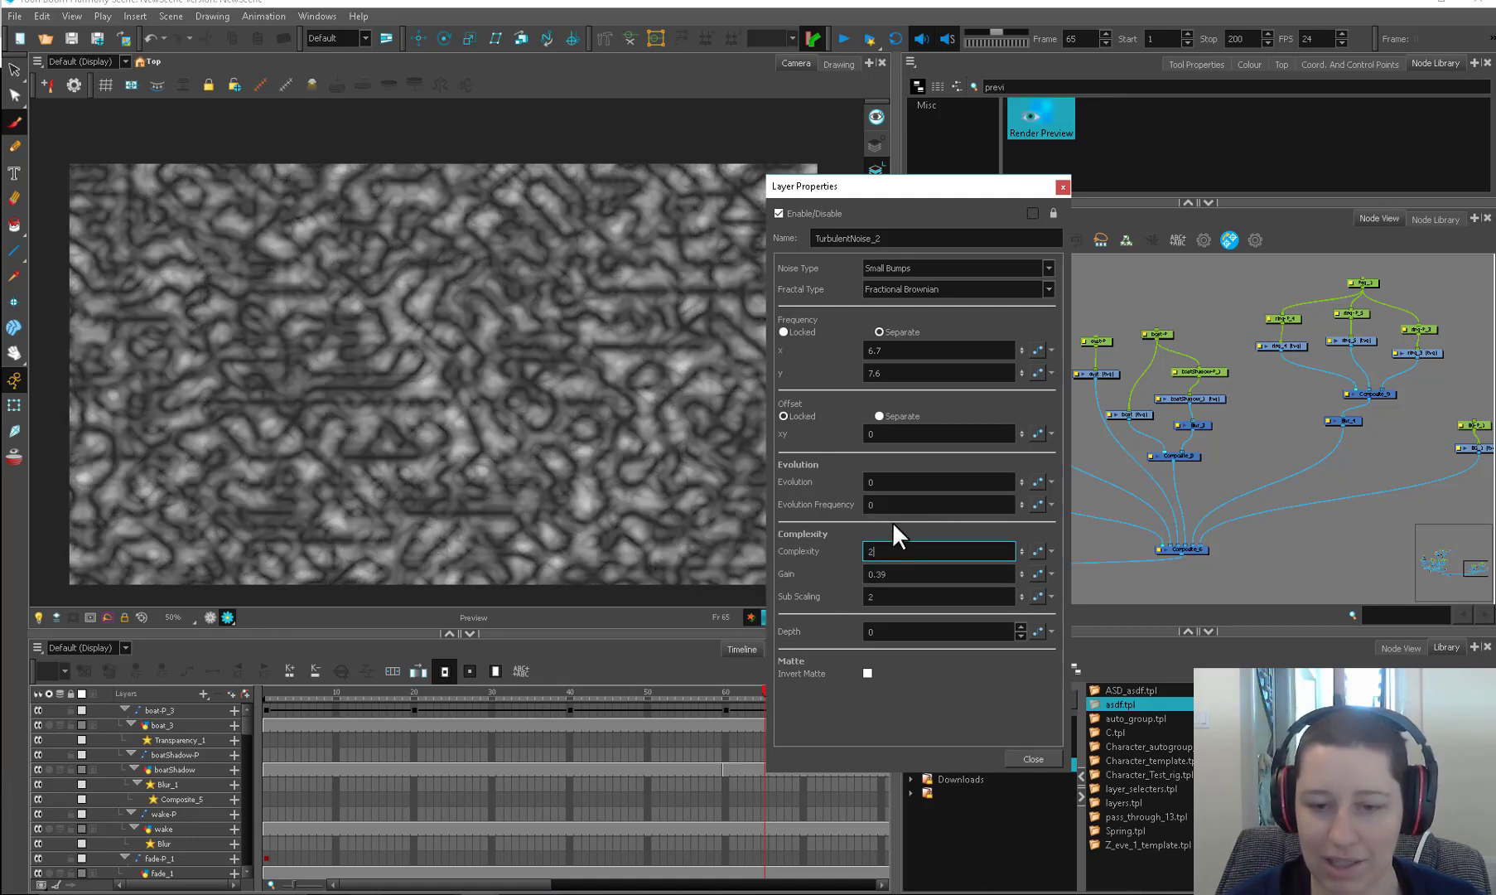
double_click(880, 551)
text(3)
key(Return)
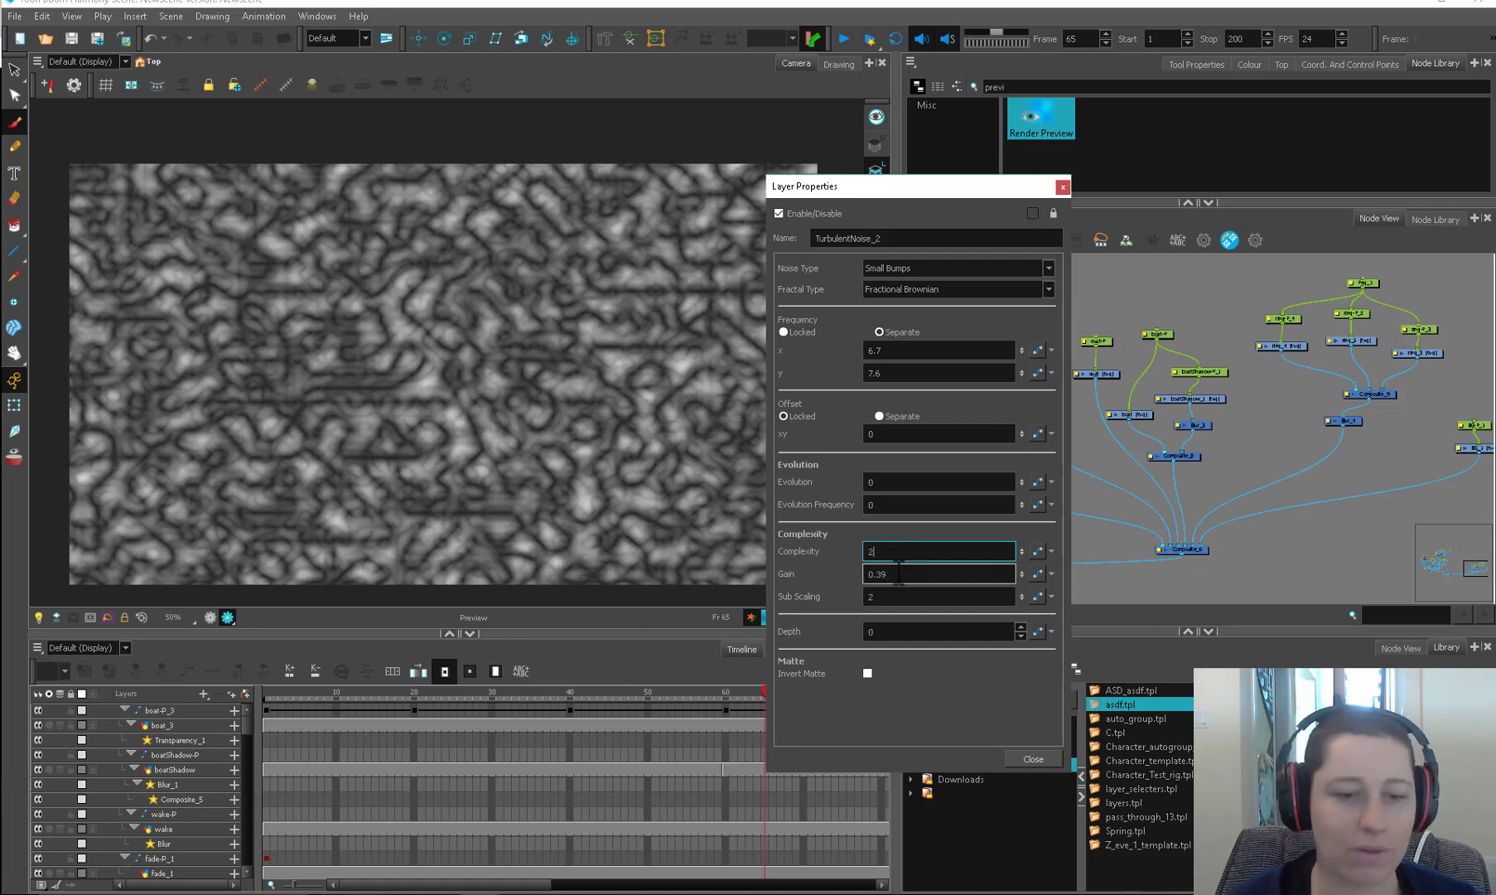
drag(1022, 574, 1025, 474)
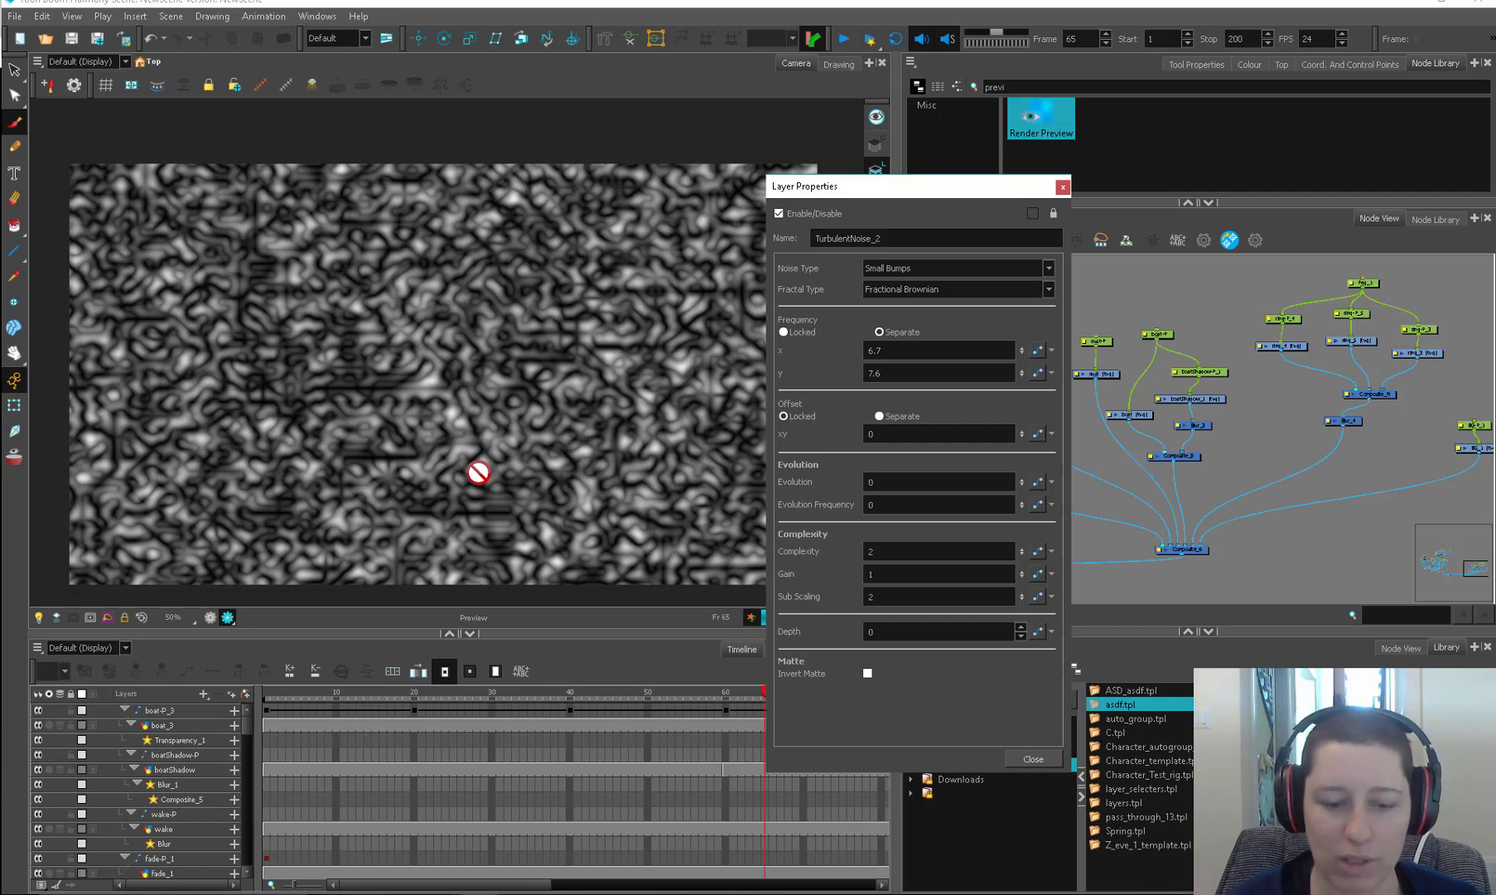
Step: Lock the noise's frequency at 4.3, and try an evolution of 5.9 with complexity 2 and gain 0.95
drag(1024, 479, 1026, 471)
click(1026, 474)
click(1026, 475)
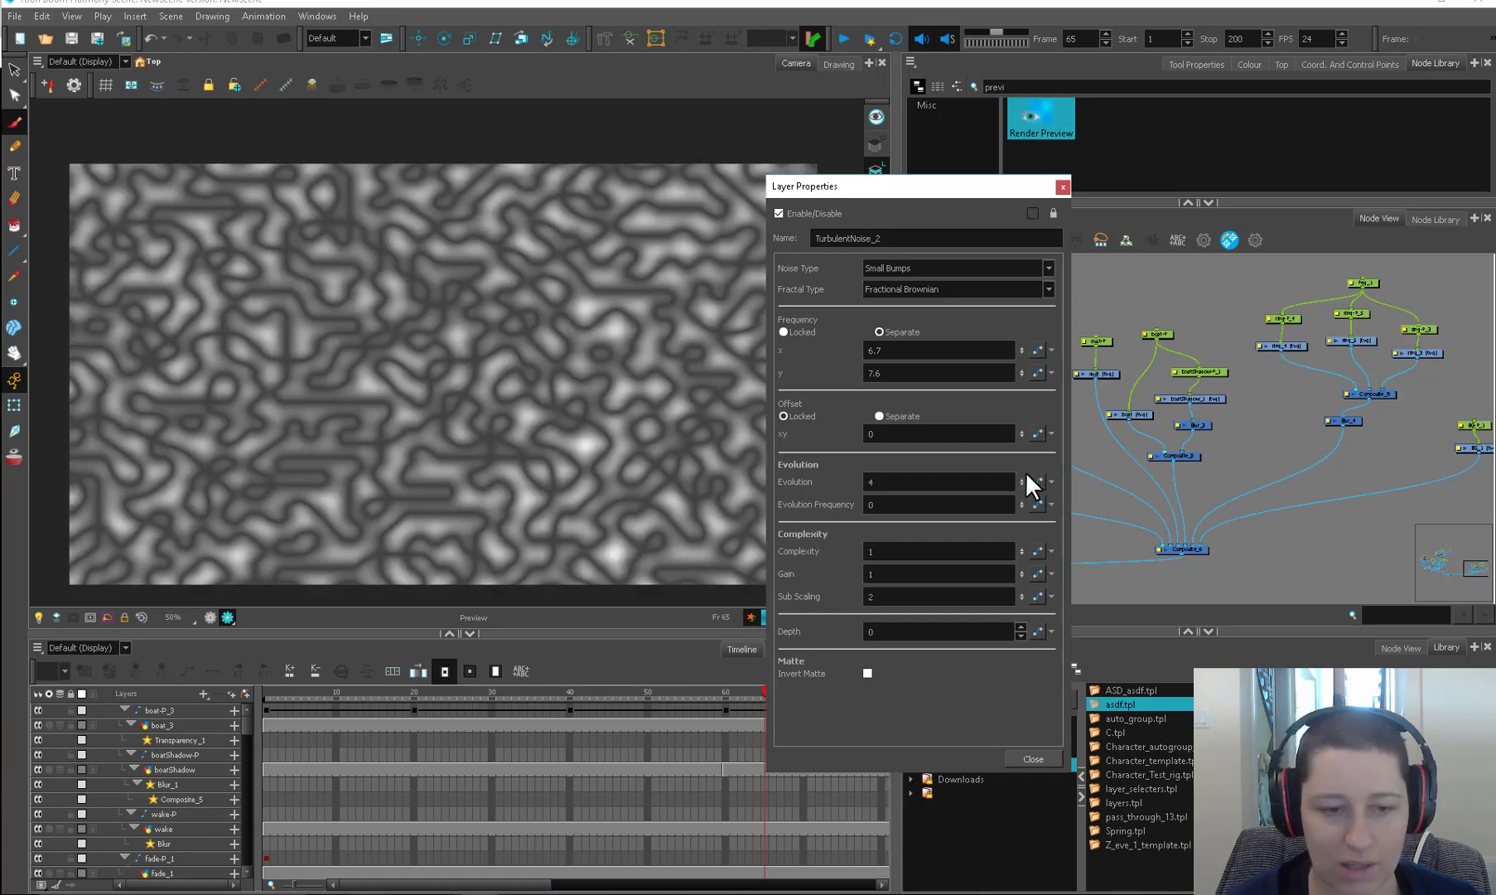
click(1026, 475)
drag(1025, 475, 1030, 464)
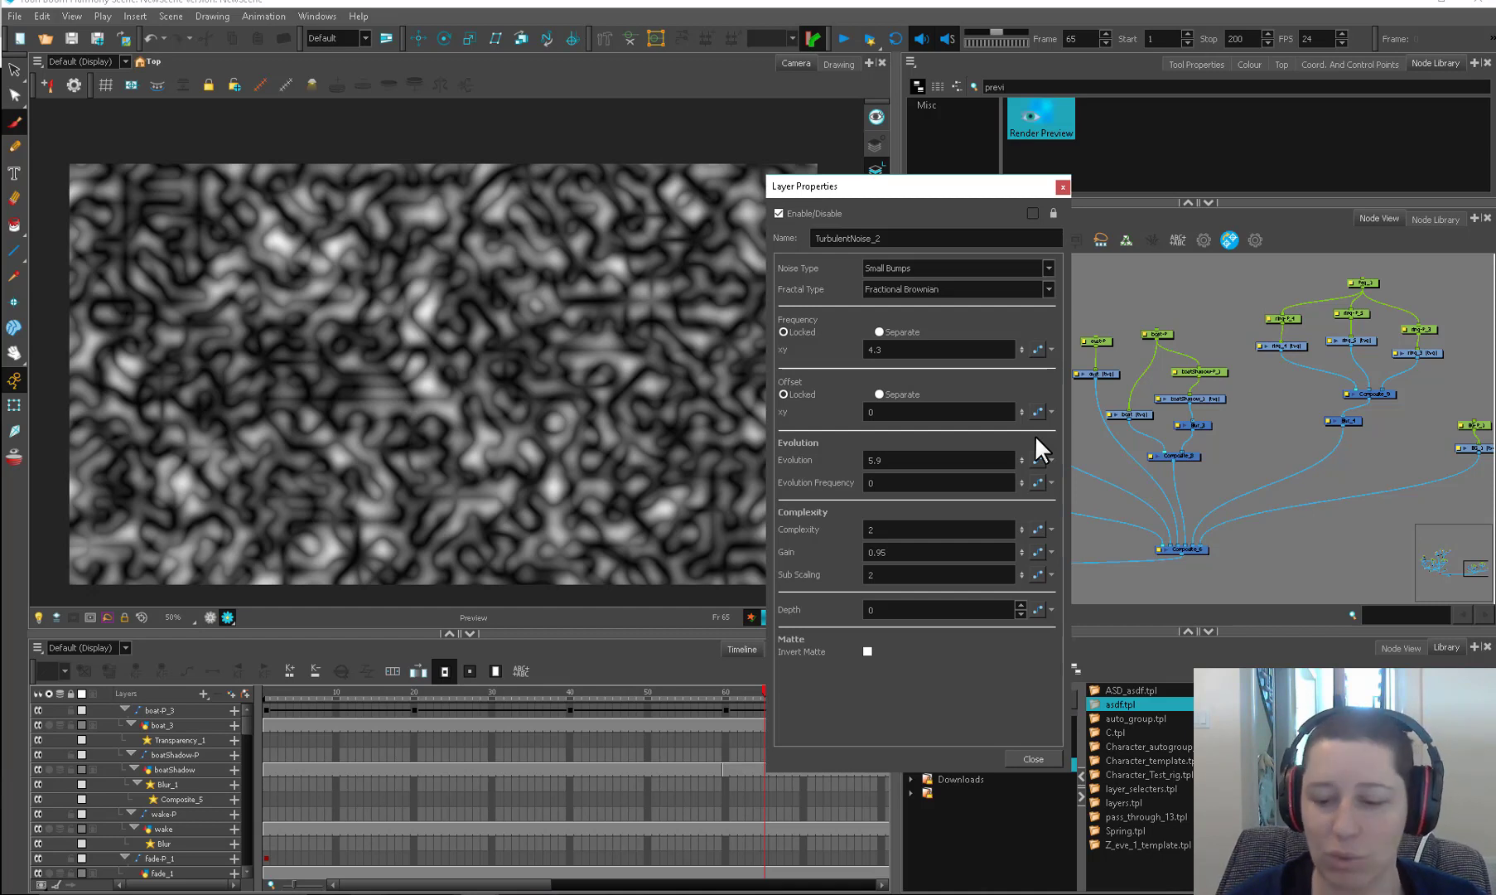
Step: Close the noise properties and delete TurbulentNoise_2 together with the node attached below it
click(1034, 758)
click(985, 370)
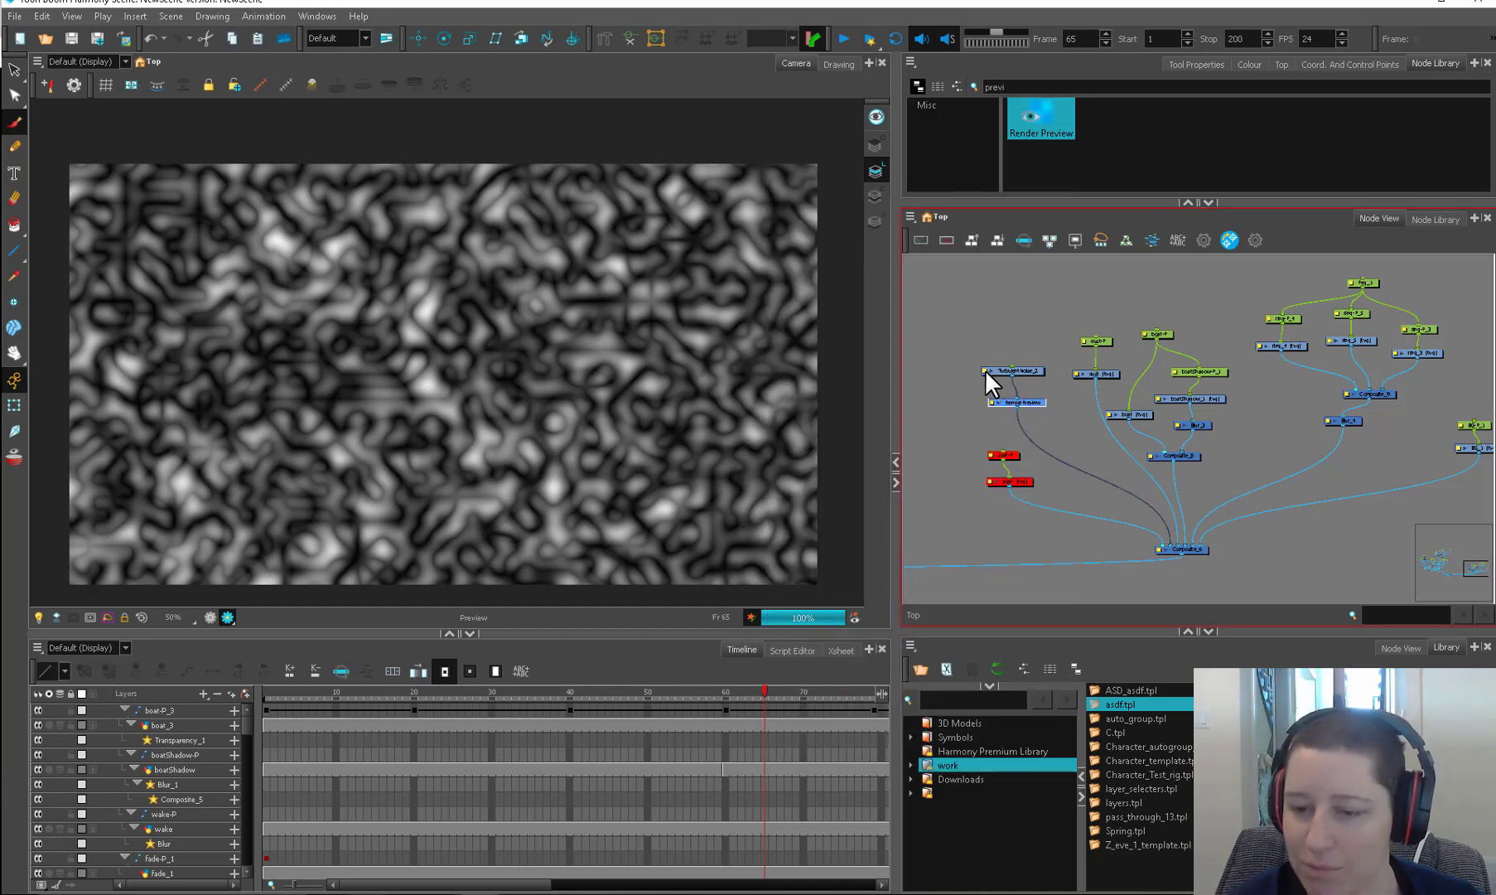
key(Delete)
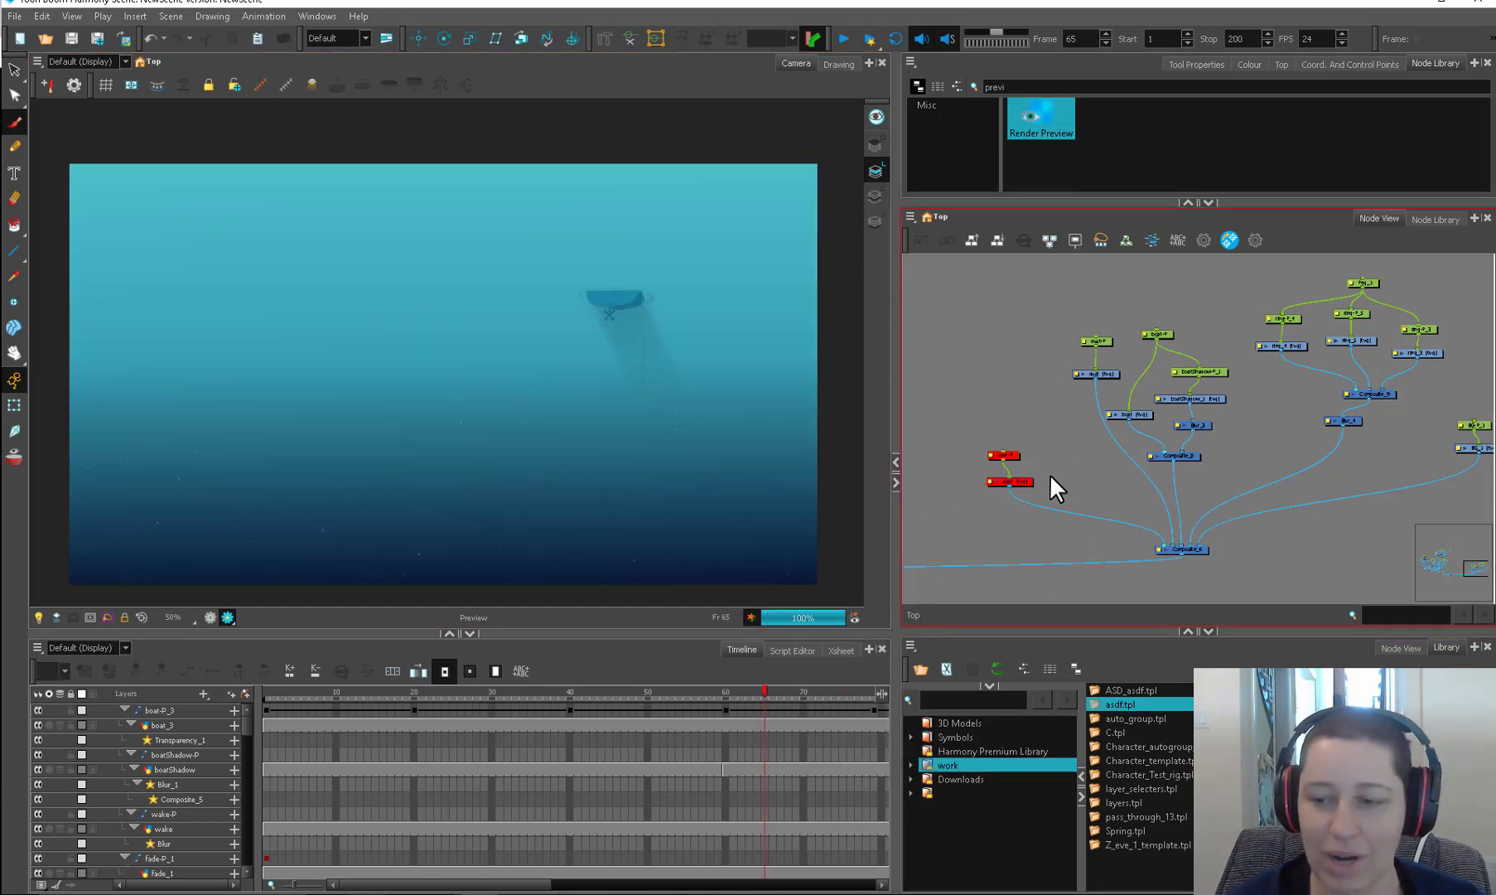
Step: Show the original scene in the preview and examine how its TurbulentNoise and Greyscale nodes feed the Cutter
scroll(1047, 503, down, 2)
drag(1080, 481, 1304, 499)
scroll(979, 459, down, 2)
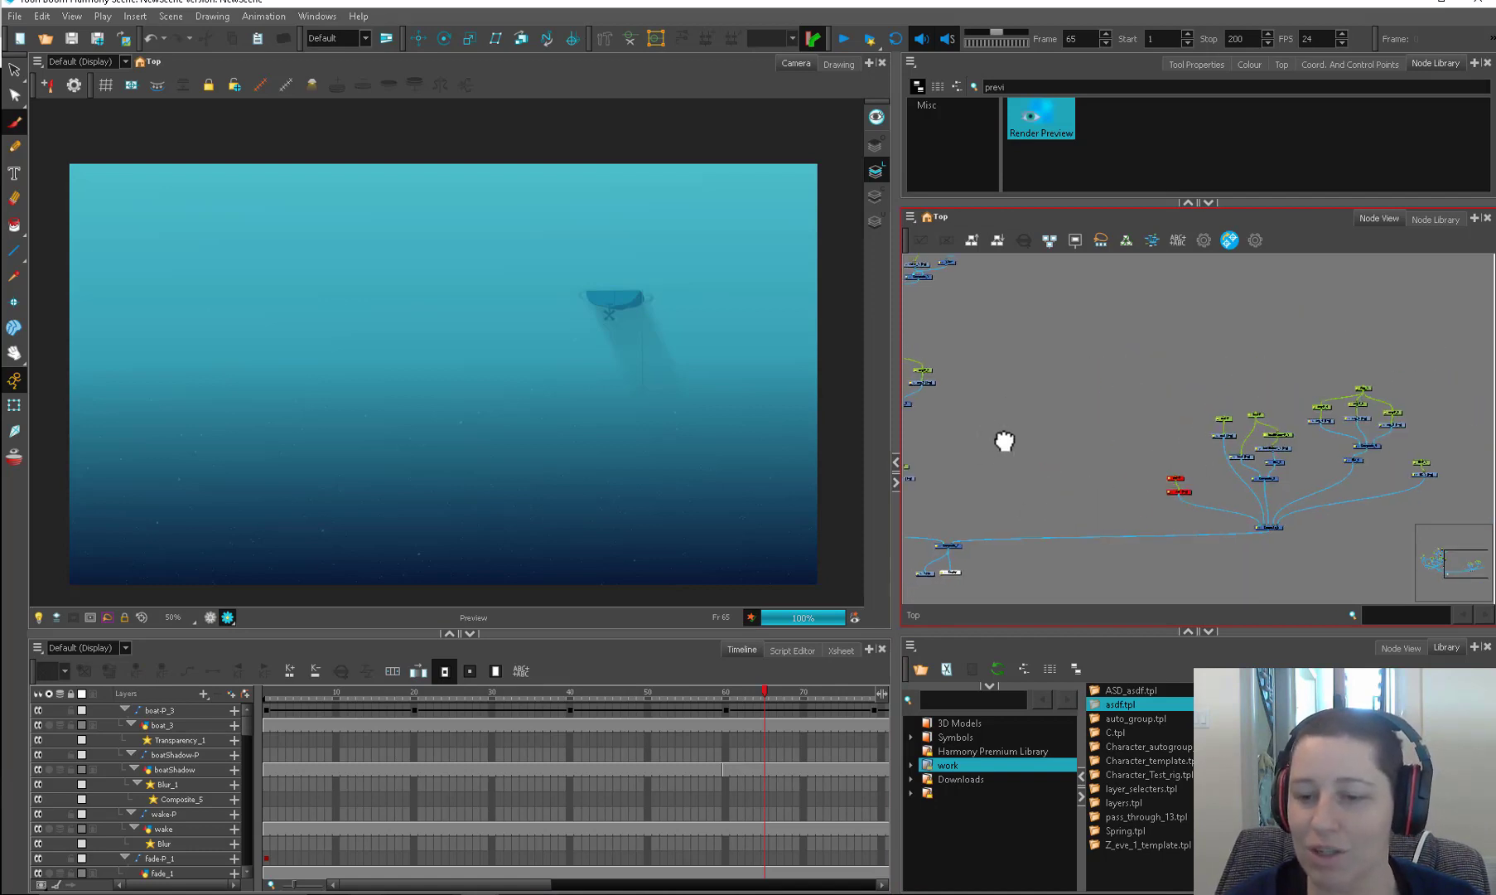
scroll(1143, 529, up, 2)
scroll(1140, 529, up, 3)
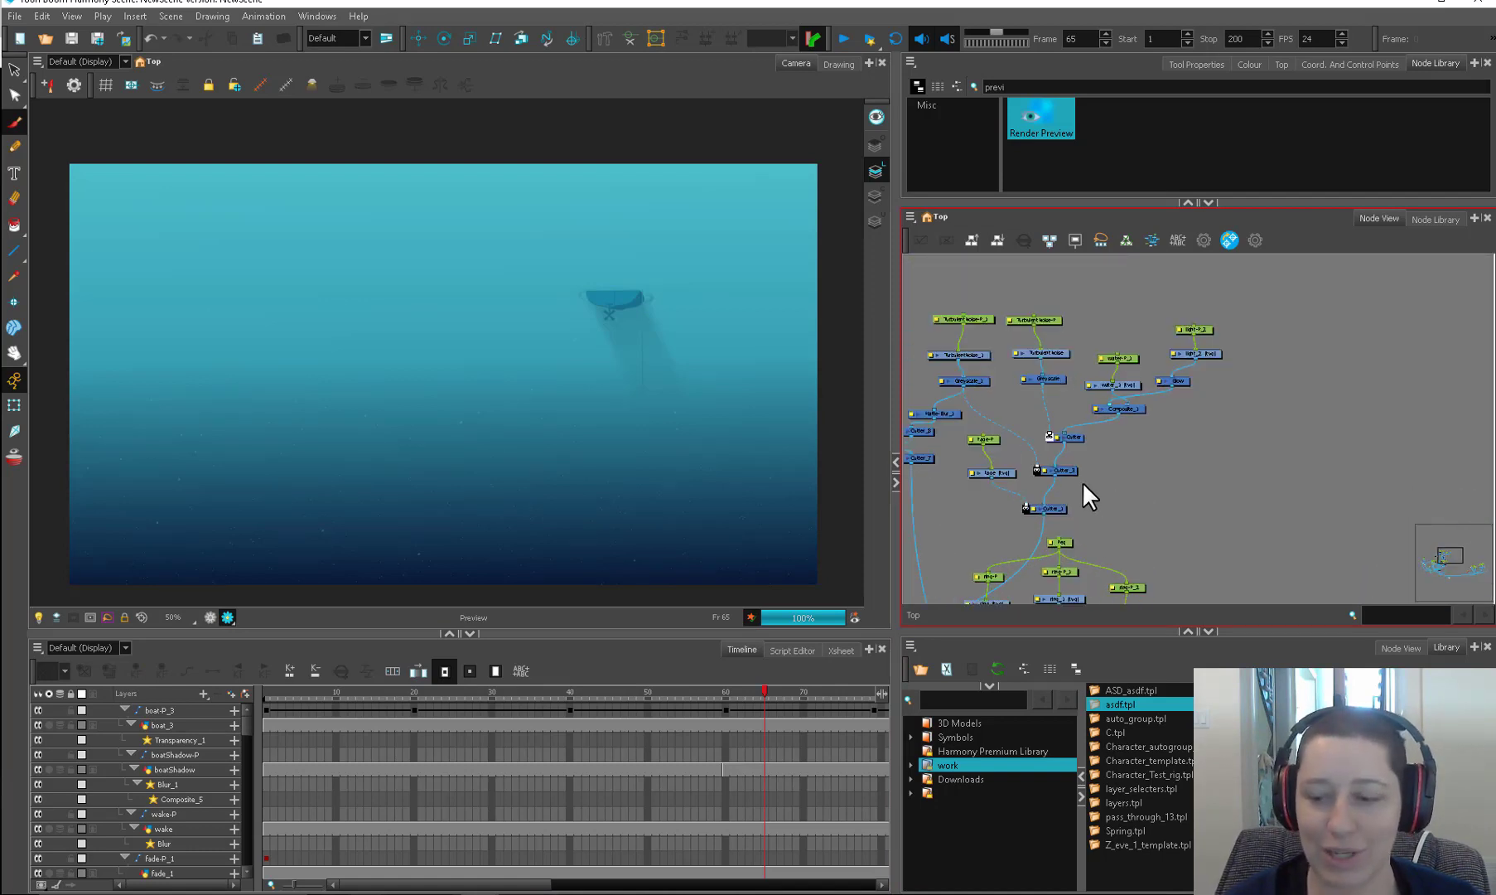
scroll(1083, 483, up, 2)
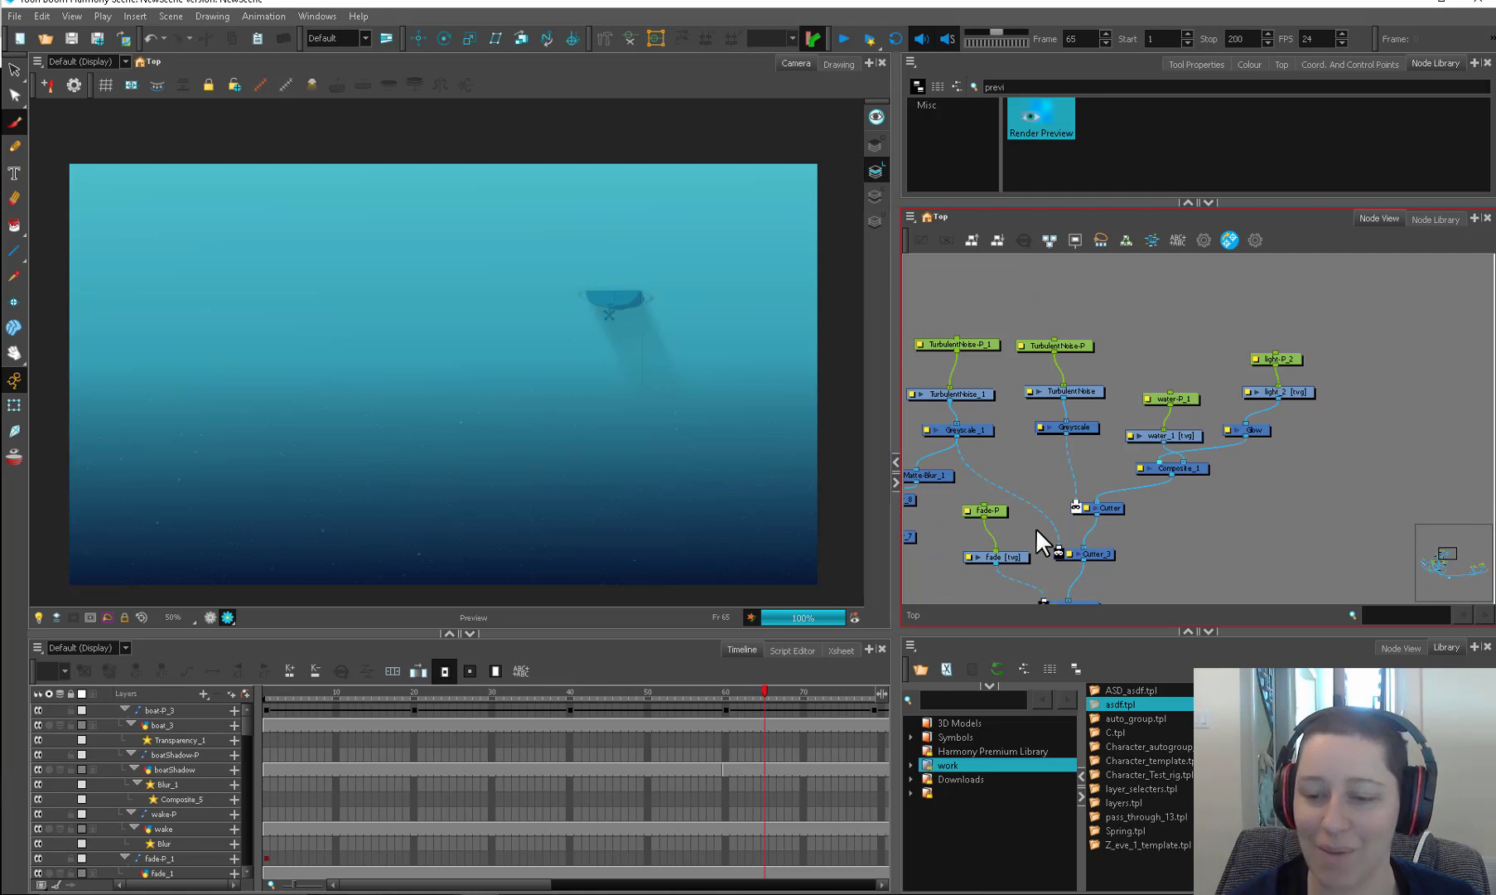
drag(1135, 518, 1137, 553)
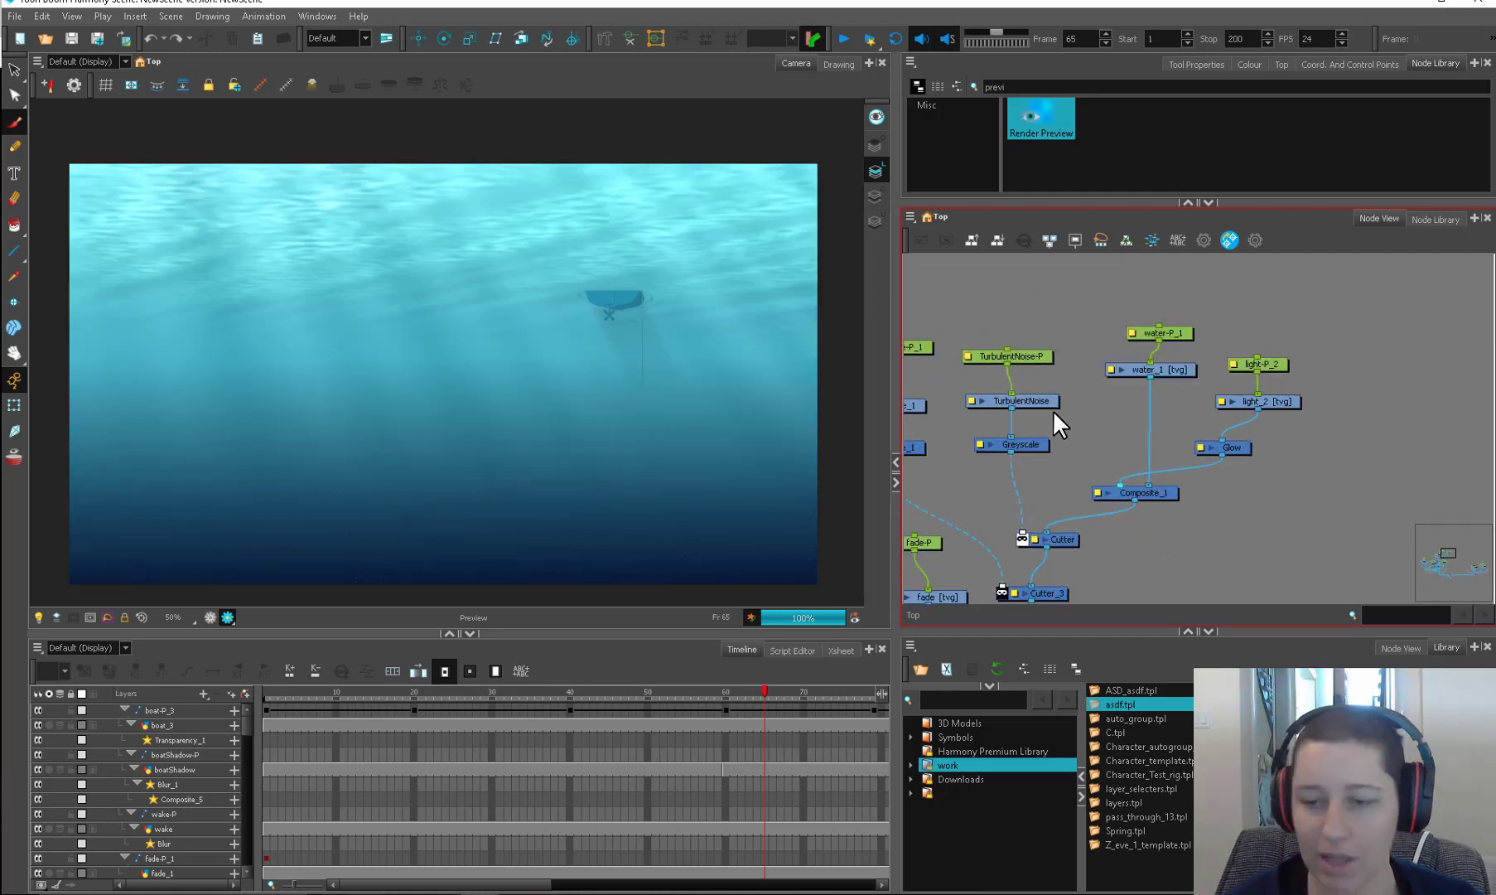
click(1049, 400)
click(1033, 447)
scroll(1023, 415, up, 2)
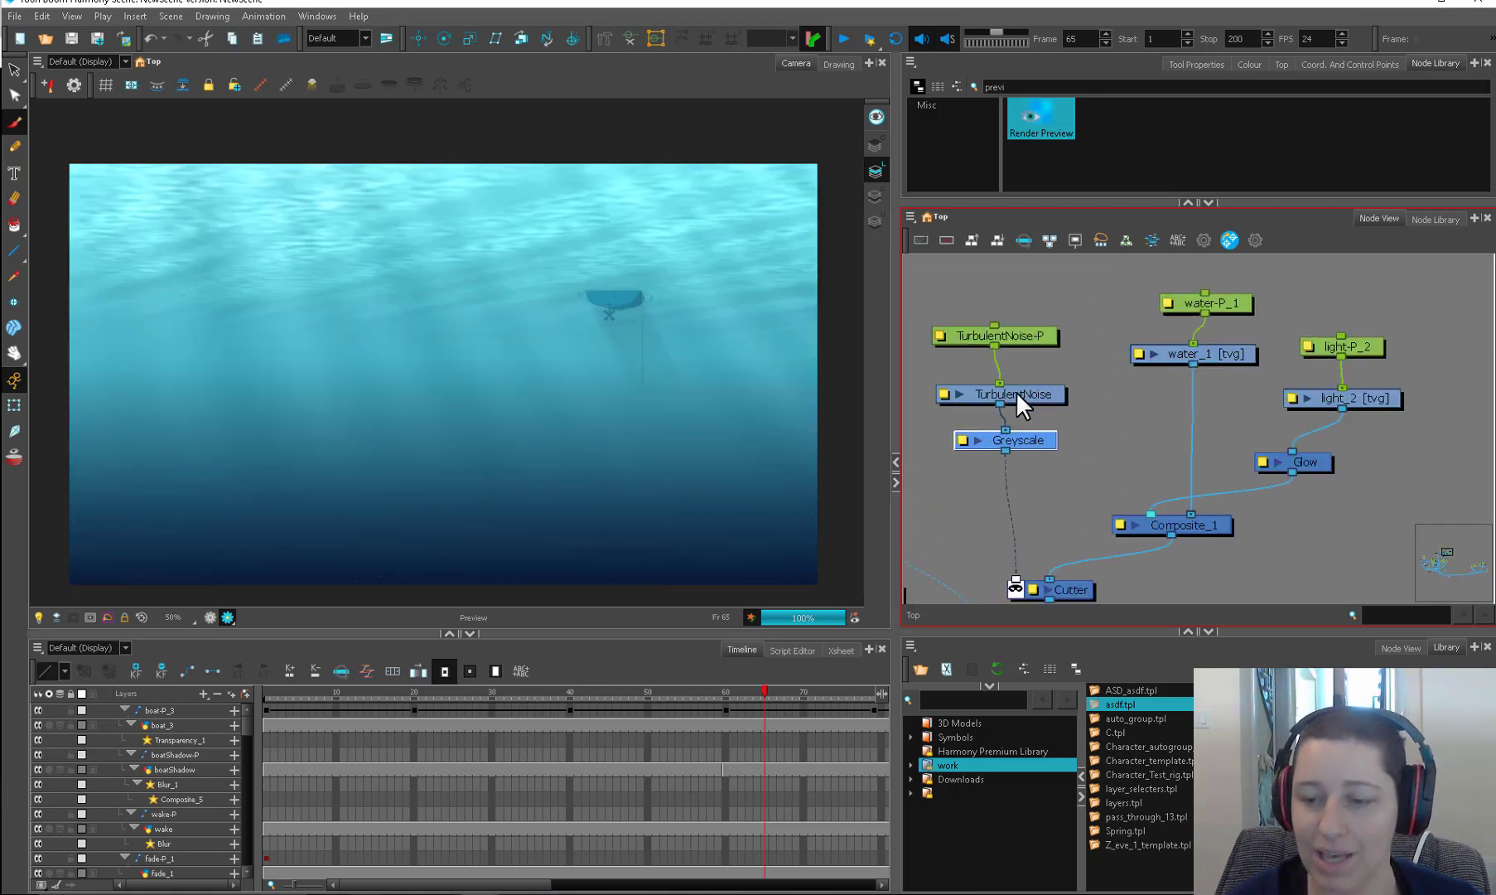
scroll(1016, 398, up, 1)
double_click(955, 448)
Step: Search the node library for "grey" and review the Greyscale node's matte output setting
click(1168, 168)
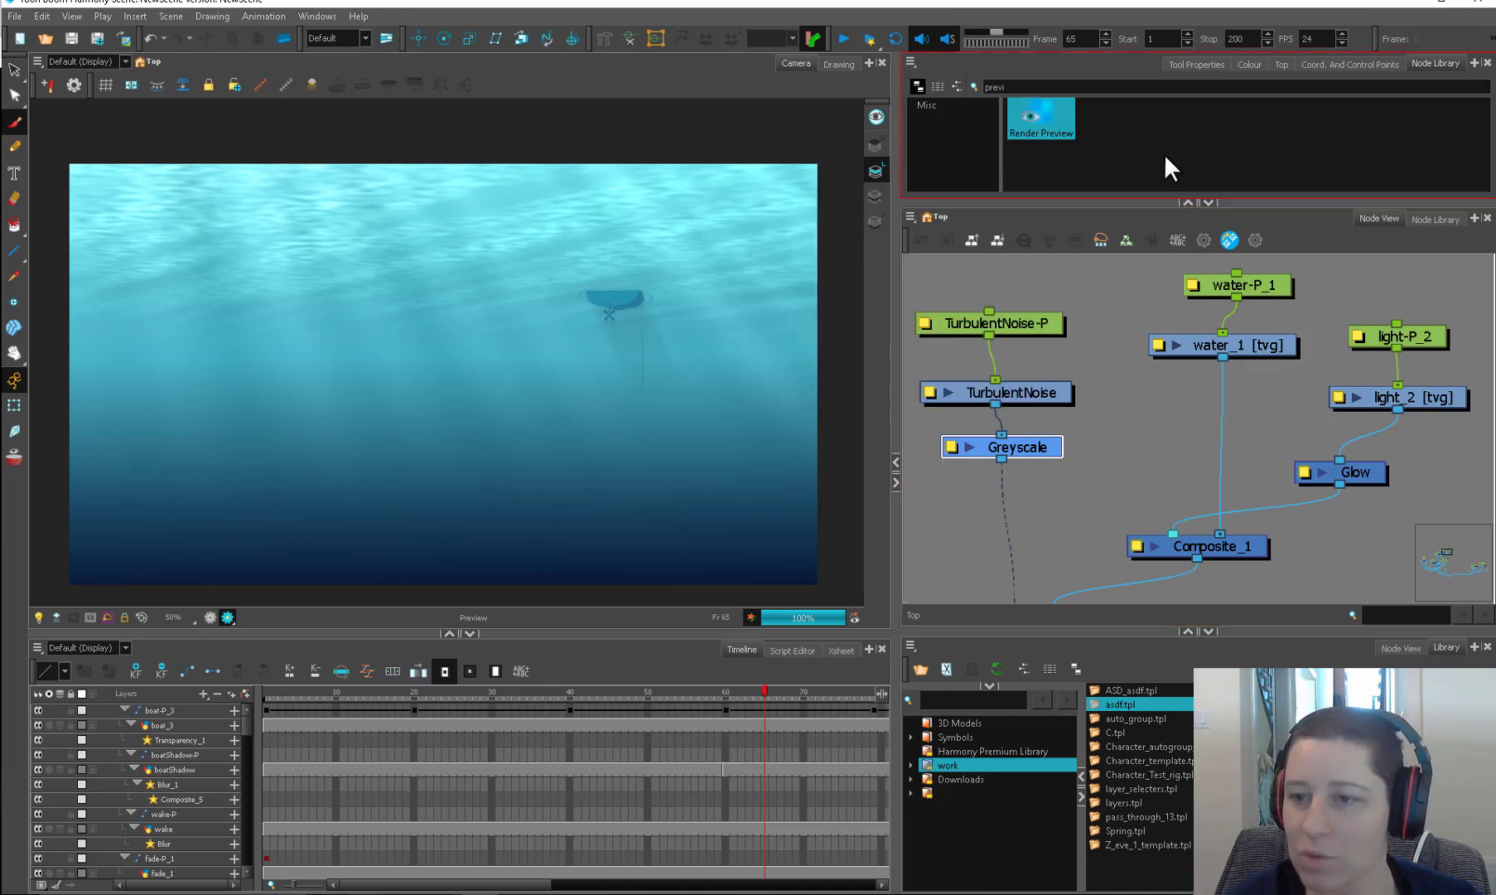
drag(1027, 87, 966, 98)
key(BackSpace)
text(g)
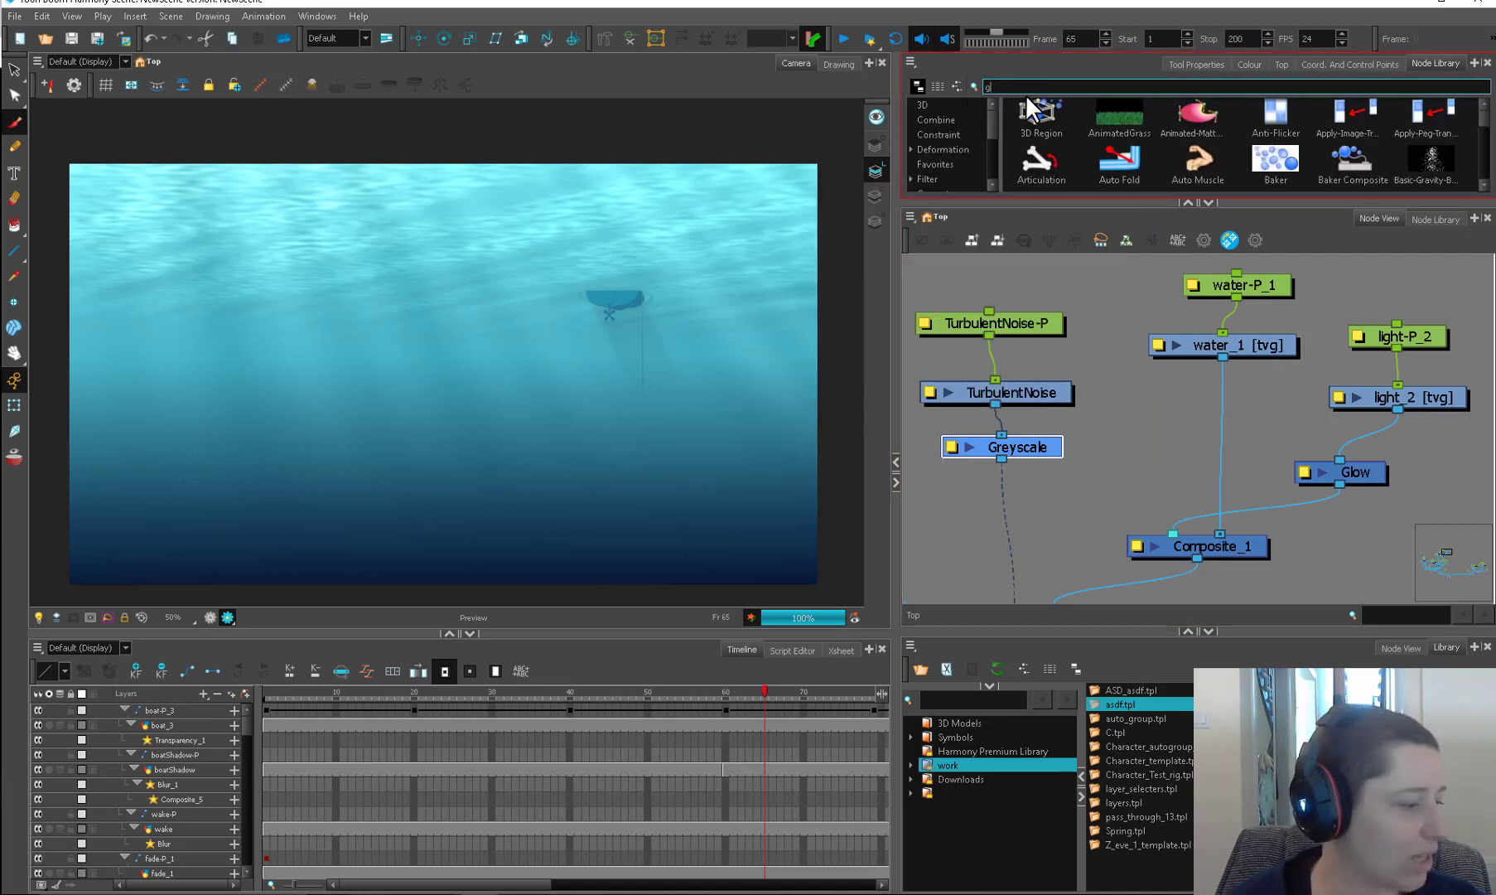
text(ray)
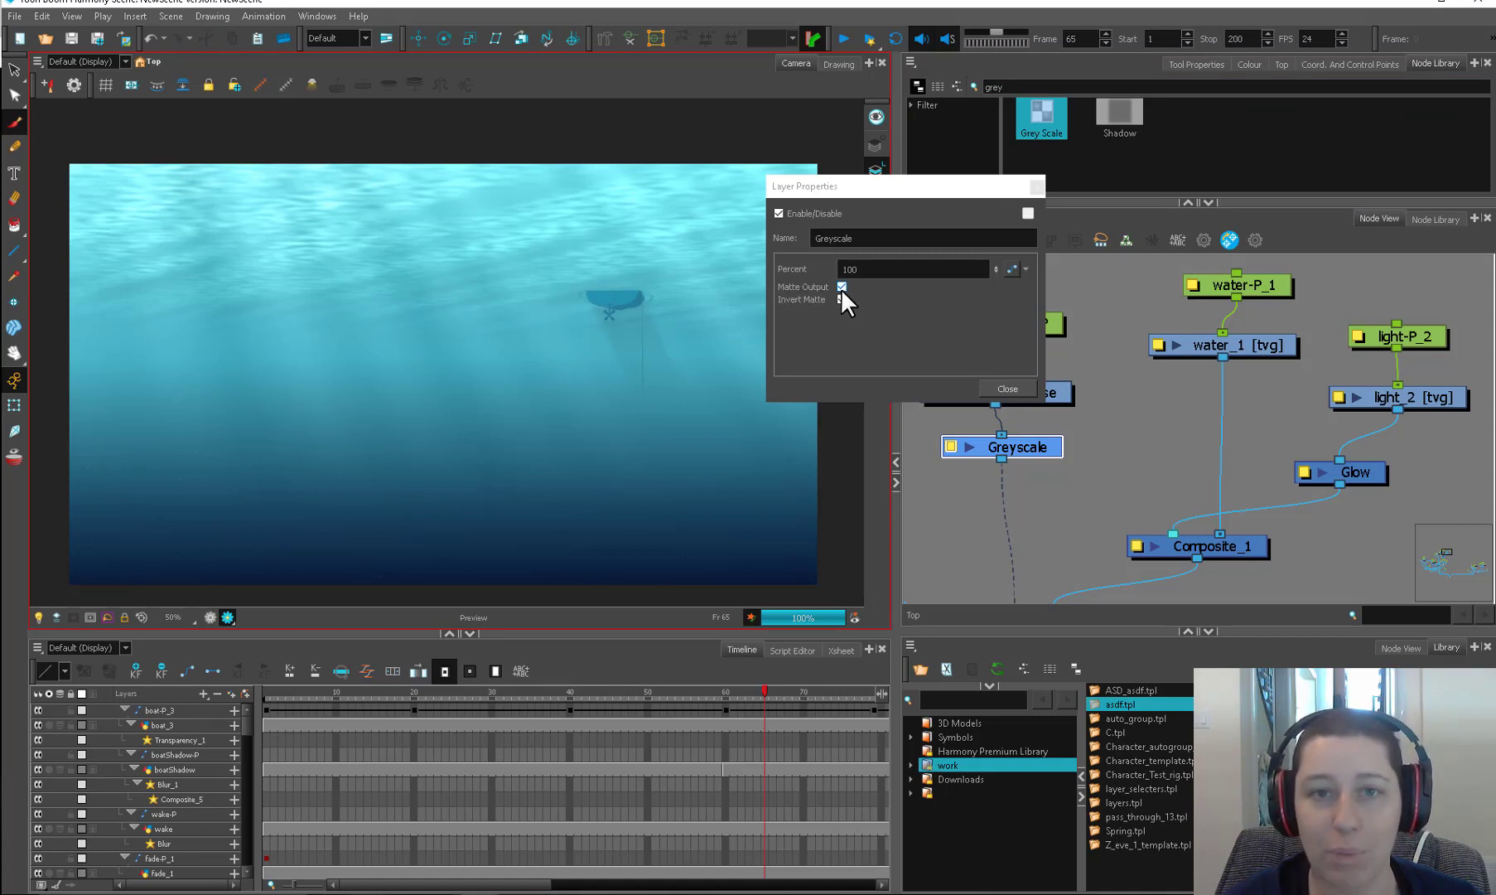
click(1030, 393)
Step: Move the Greyscale node directly below TurbulentNoise and copy the noise nodes
drag(1038, 448, 1030, 479)
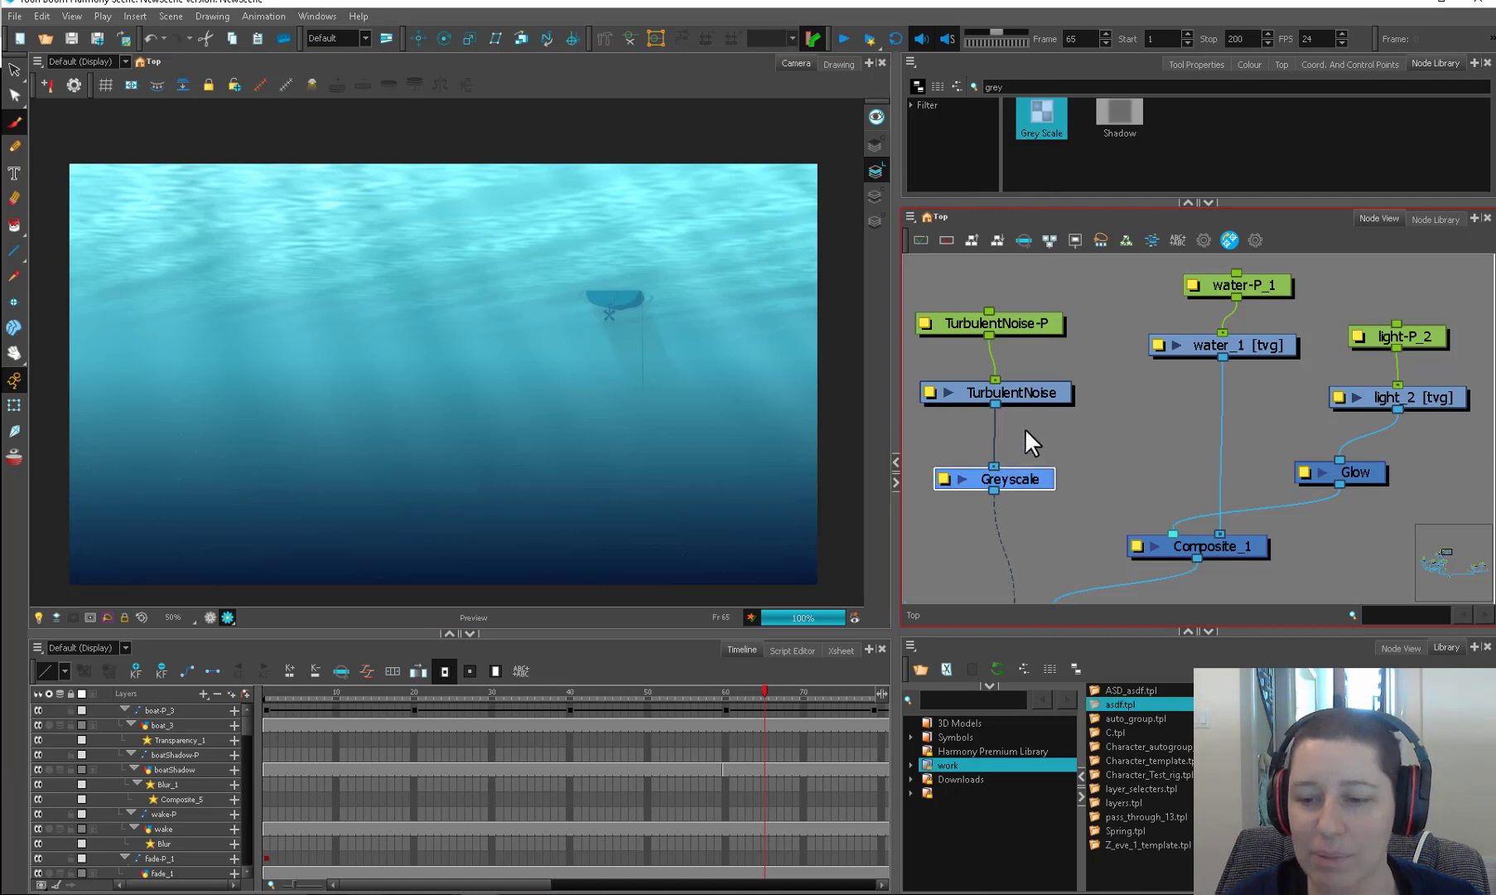
drag(1035, 393, 1033, 402)
scroll(1056, 480, down, 3)
click(1042, 480)
Step: Disable the original scene's composite and enable Composite_6 of the rebuilt scene
drag(1359, 487, 933, 232)
scroll(1120, 487, down, 2)
drag(1163, 540, 1292, 340)
drag(1132, 337, 1371, 245)
scroll(1175, 484, down, 2)
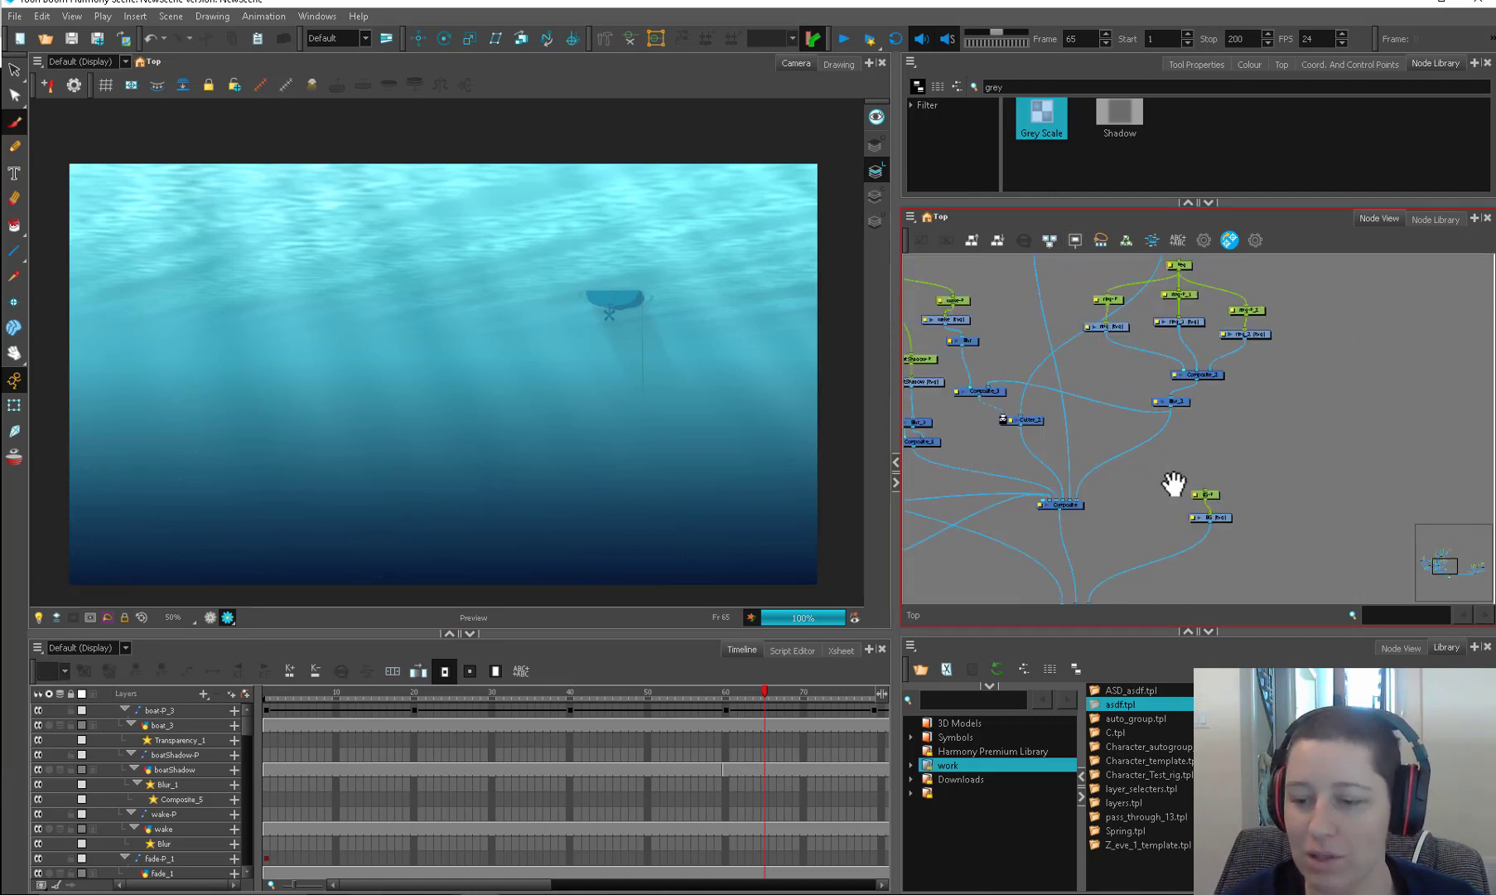
drag(1174, 484, 1160, 293)
click(1064, 418)
key(d)
drag(1401, 413, 788, 486)
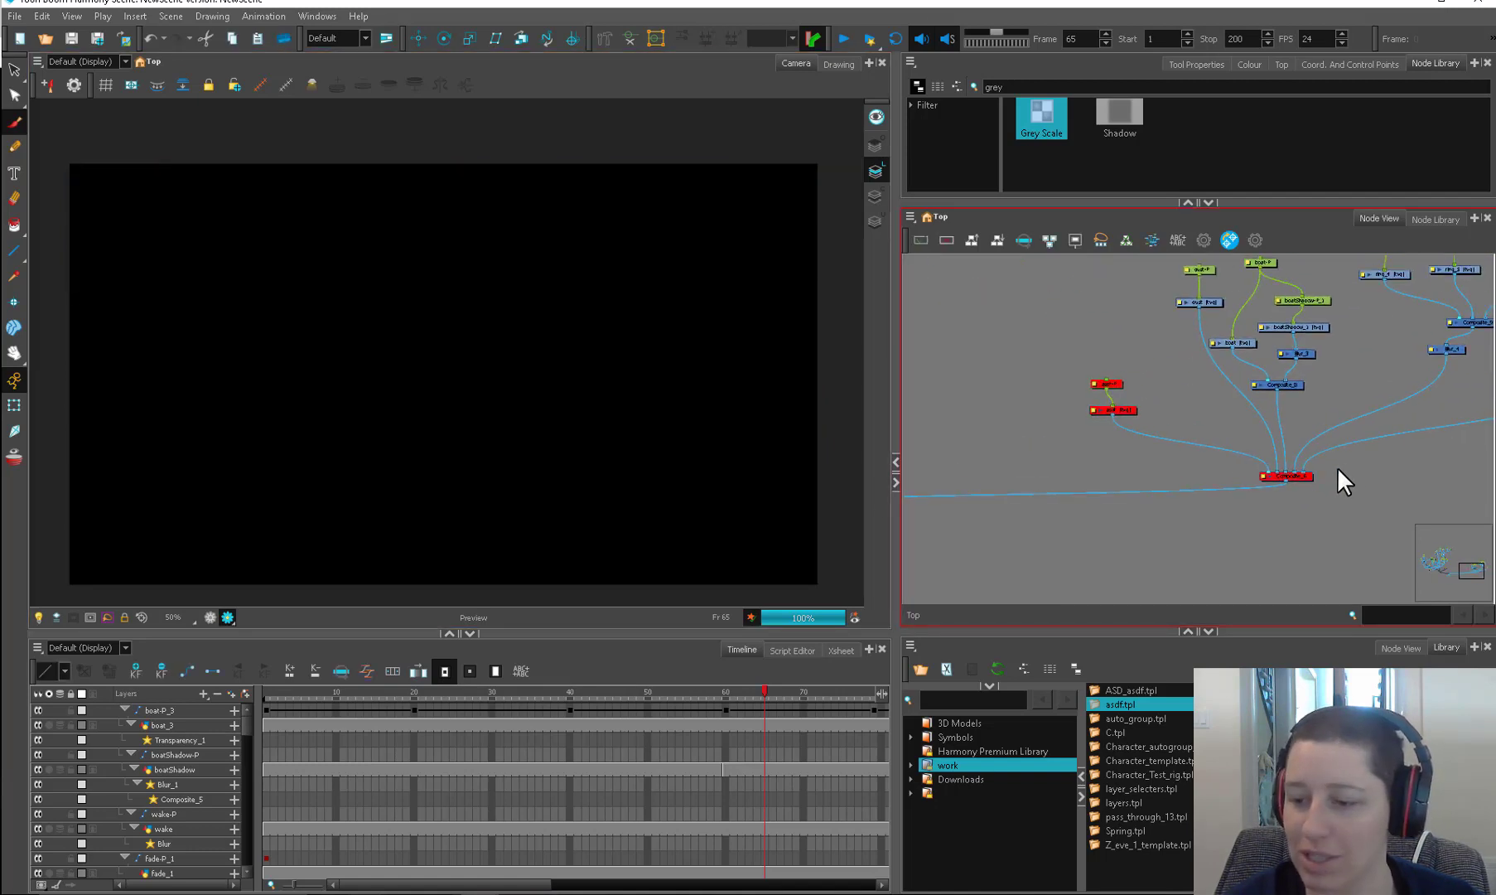
click(1293, 476)
key(a)
key(a)
Step: Add the copied turbulent noise and greyscale nodes to the rebuilt scene, connect them to Composite_6 and space them out
click(1172, 393)
mouse_move(1138, 369)
mouse_down()
mouse_move(1082, 421)
mouse_move(1129, 436)
mouse_up()
scroll(1171, 398, up, 2)
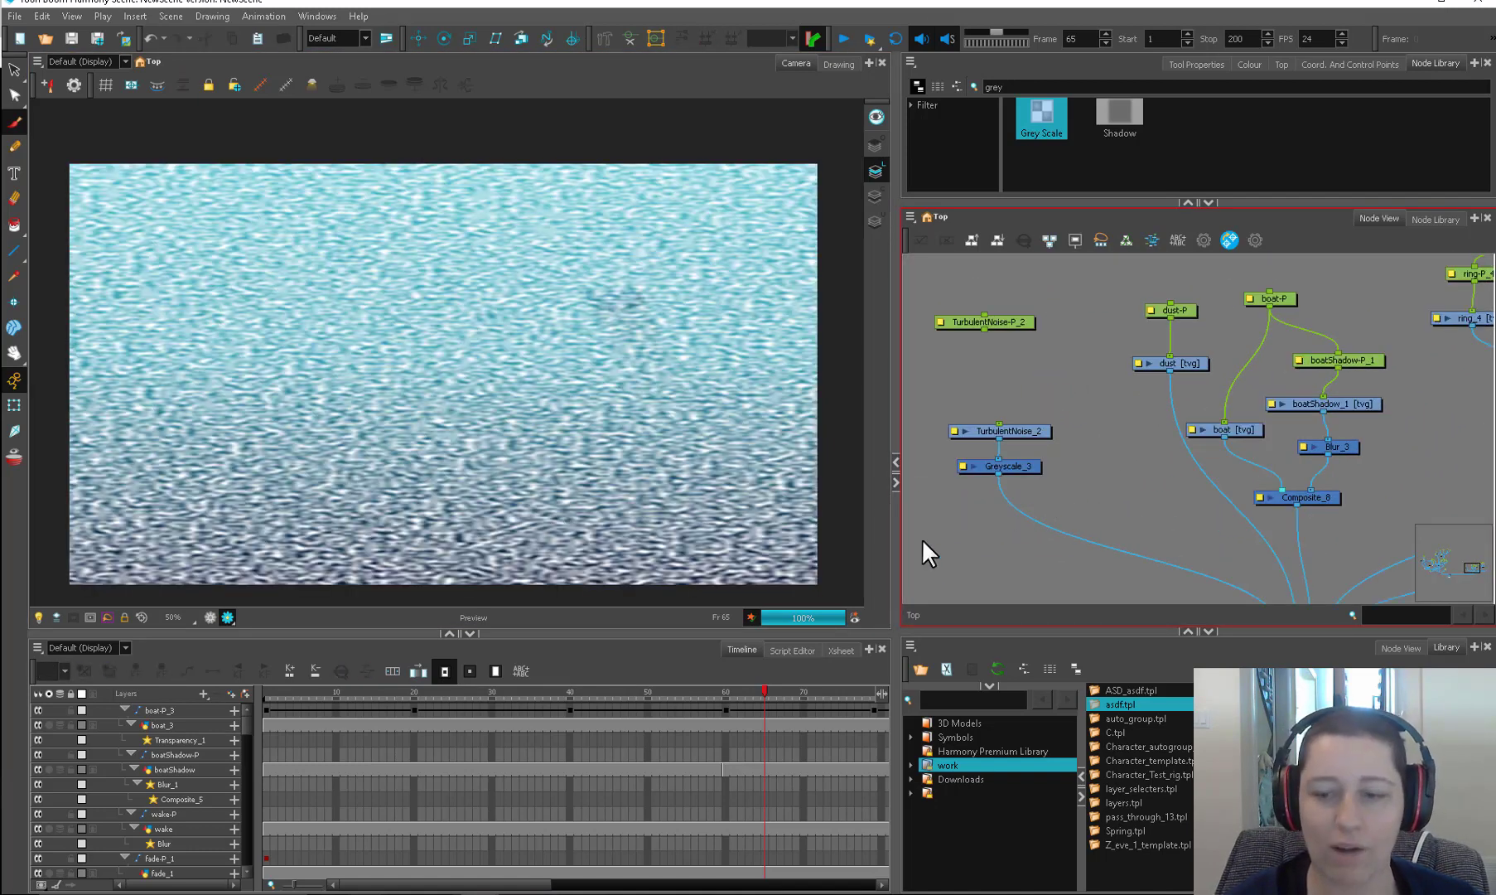
drag(1014, 470, 962, 509)
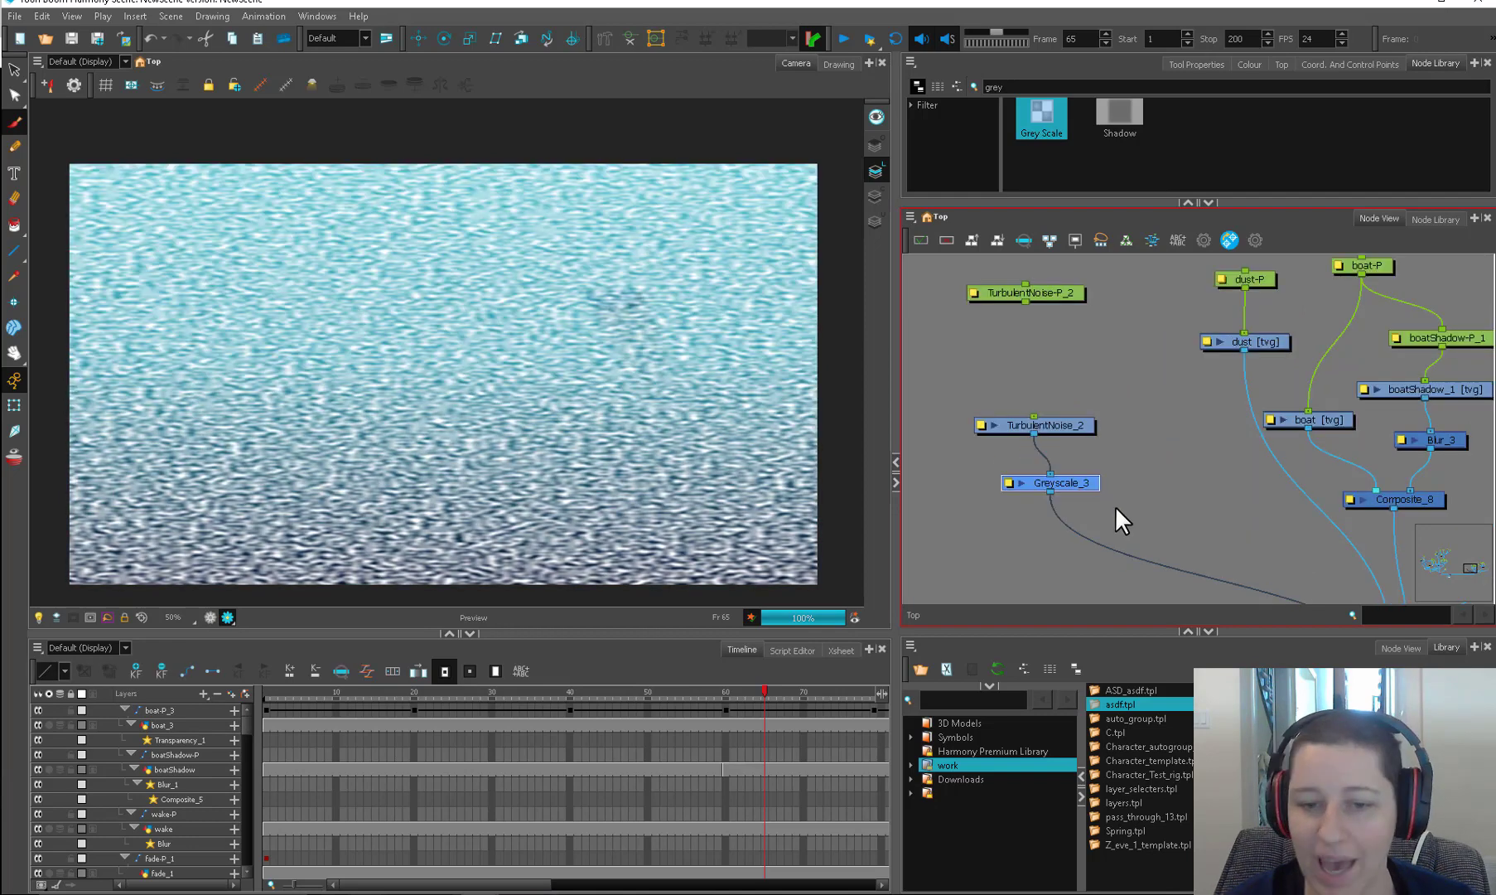
click(1111, 497)
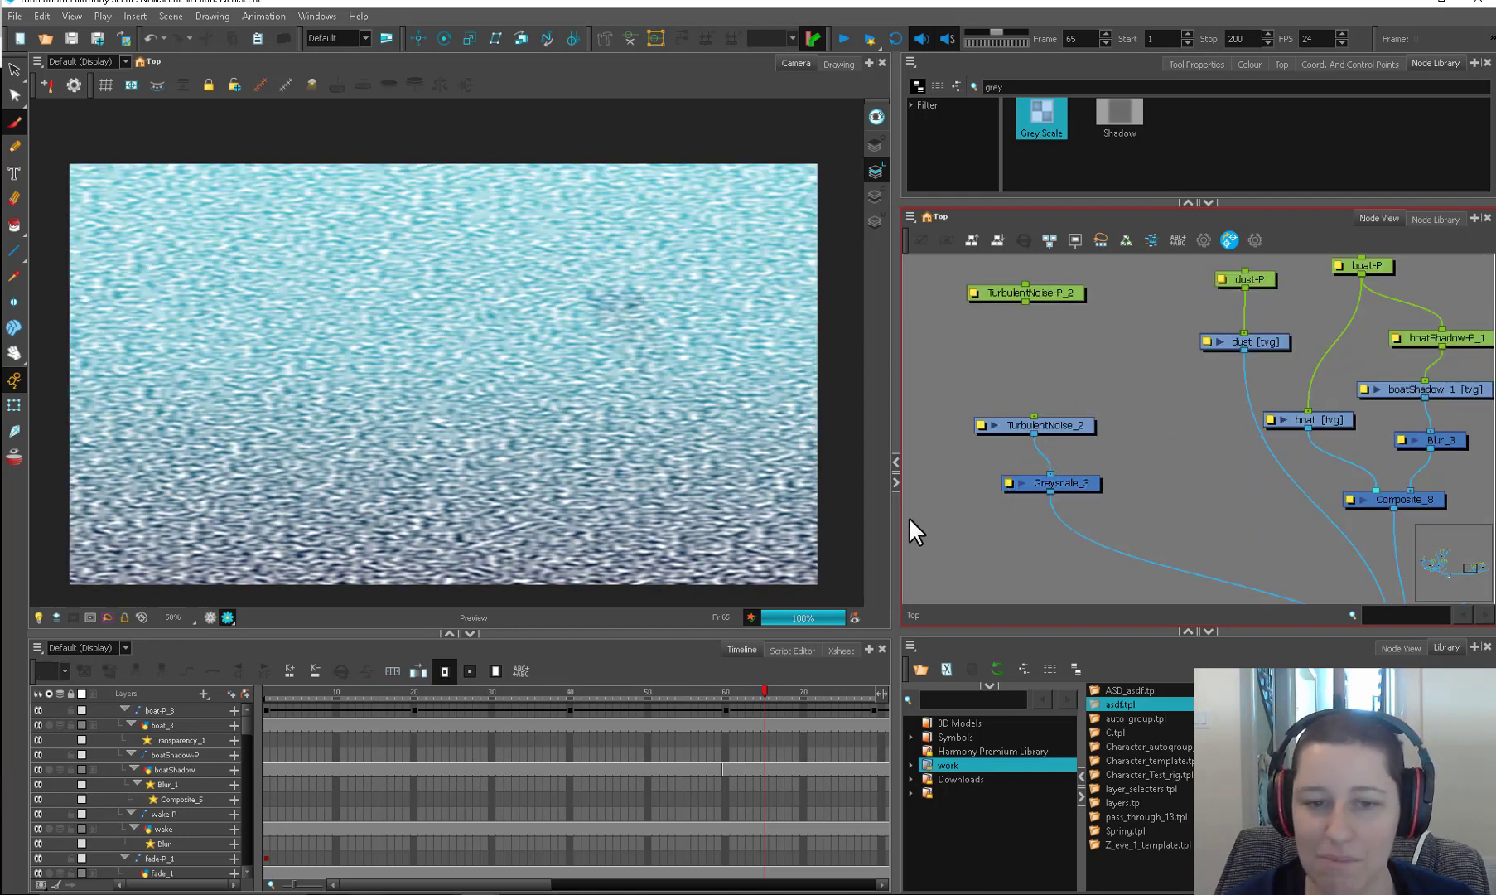
mouse_move(1068, 486)
mouse_down()
mouse_move(1018, 522)
mouse_move(1073, 477)
mouse_up()
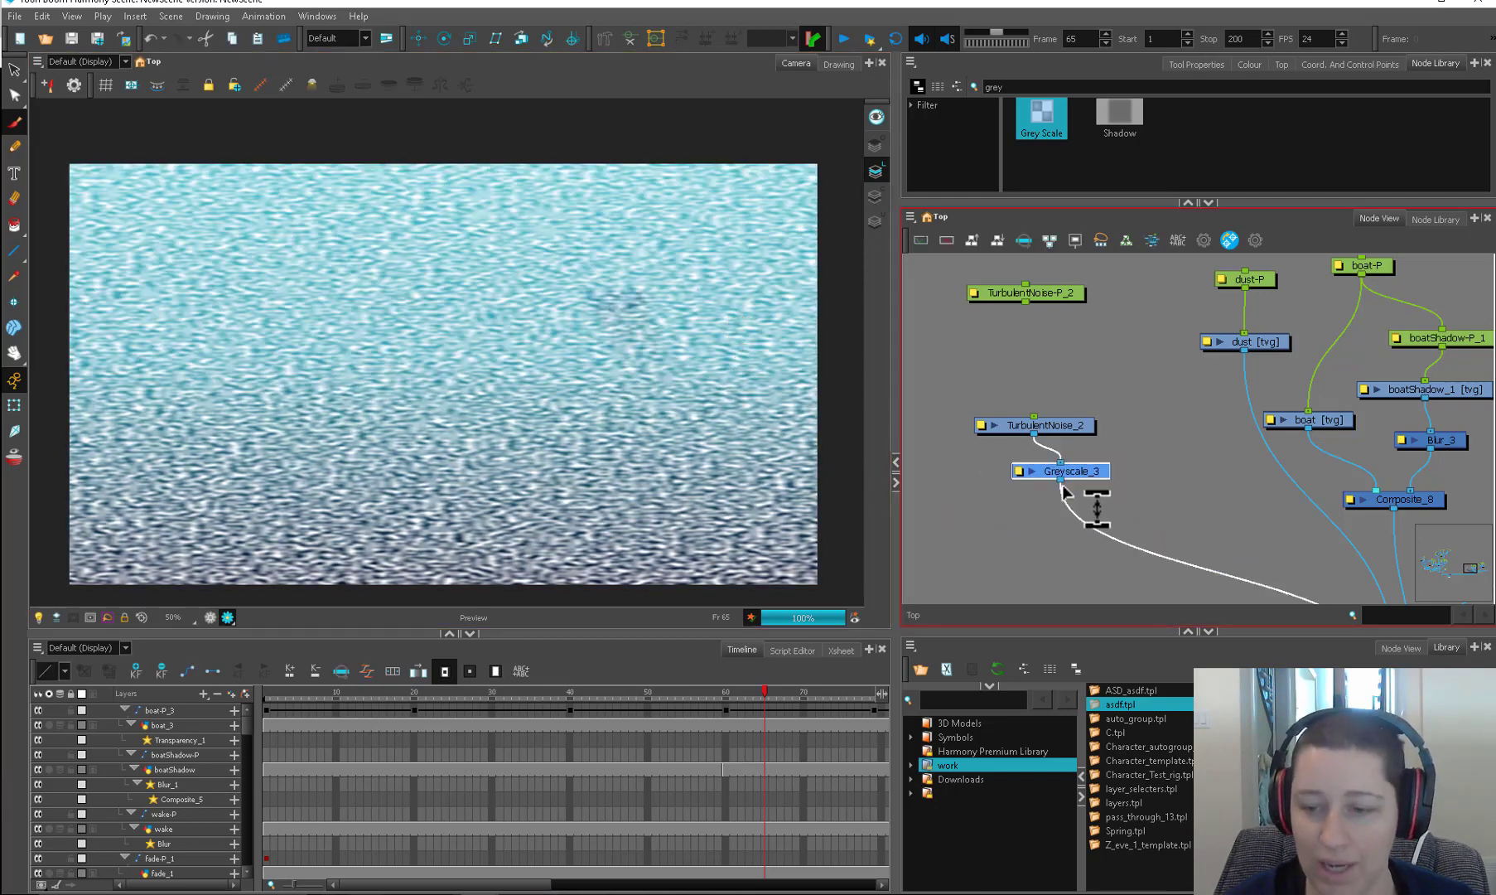
mouse_move(1069, 471)
mouse_down()
mouse_move(1032, 517)
mouse_move(1076, 478)
mouse_up()
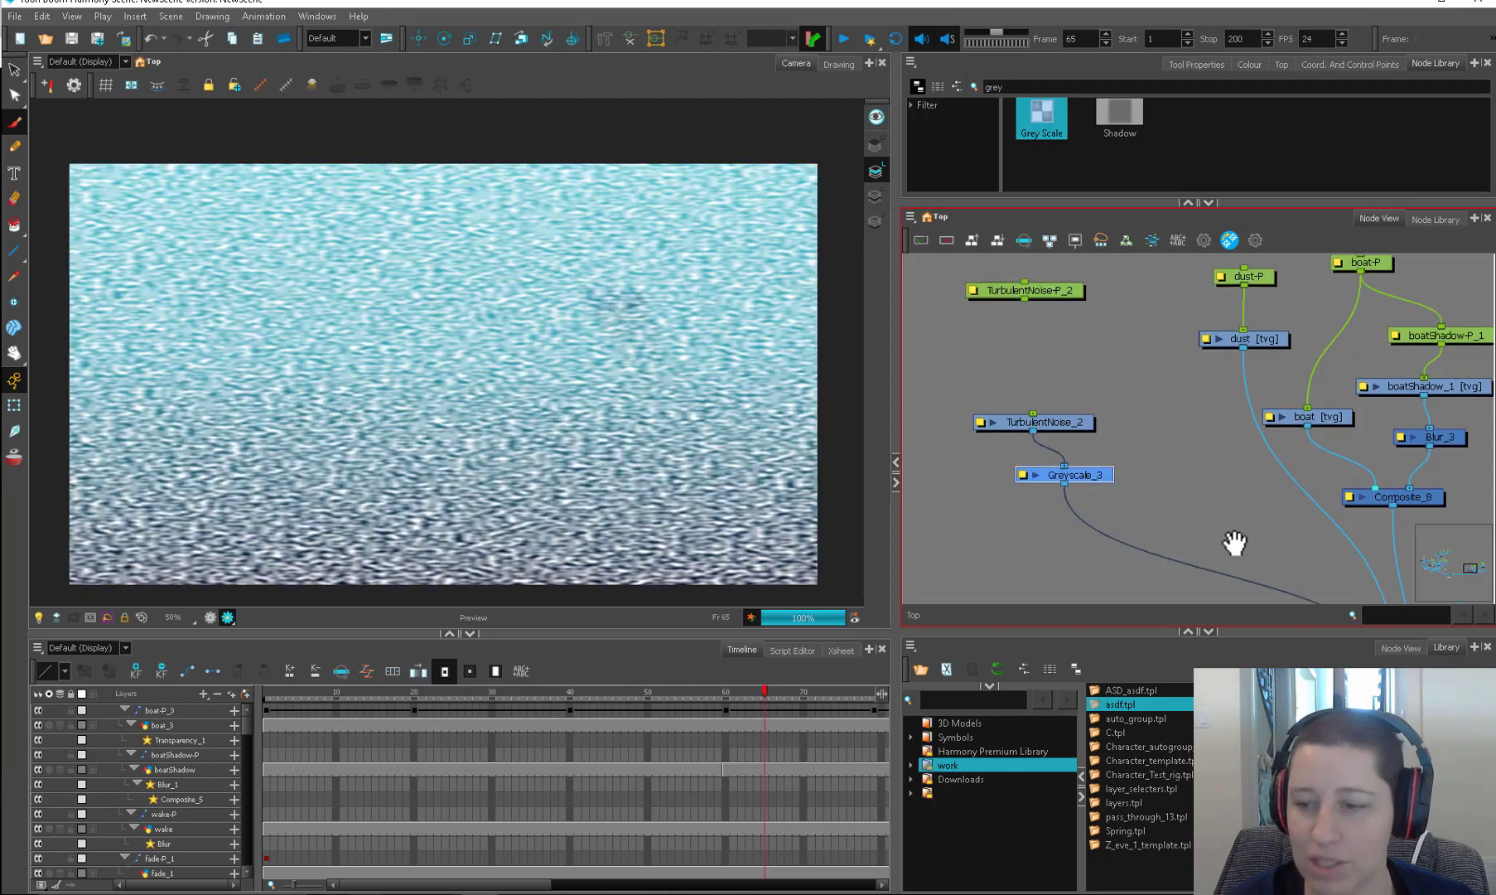
Step: Paste the water and light layers with their composite and cutter nodes beside Composite_6
scroll(1243, 543, down, 2)
drag(1326, 543, 1190, 506)
drag(971, 453, 1102, 429)
double_click(995, 87)
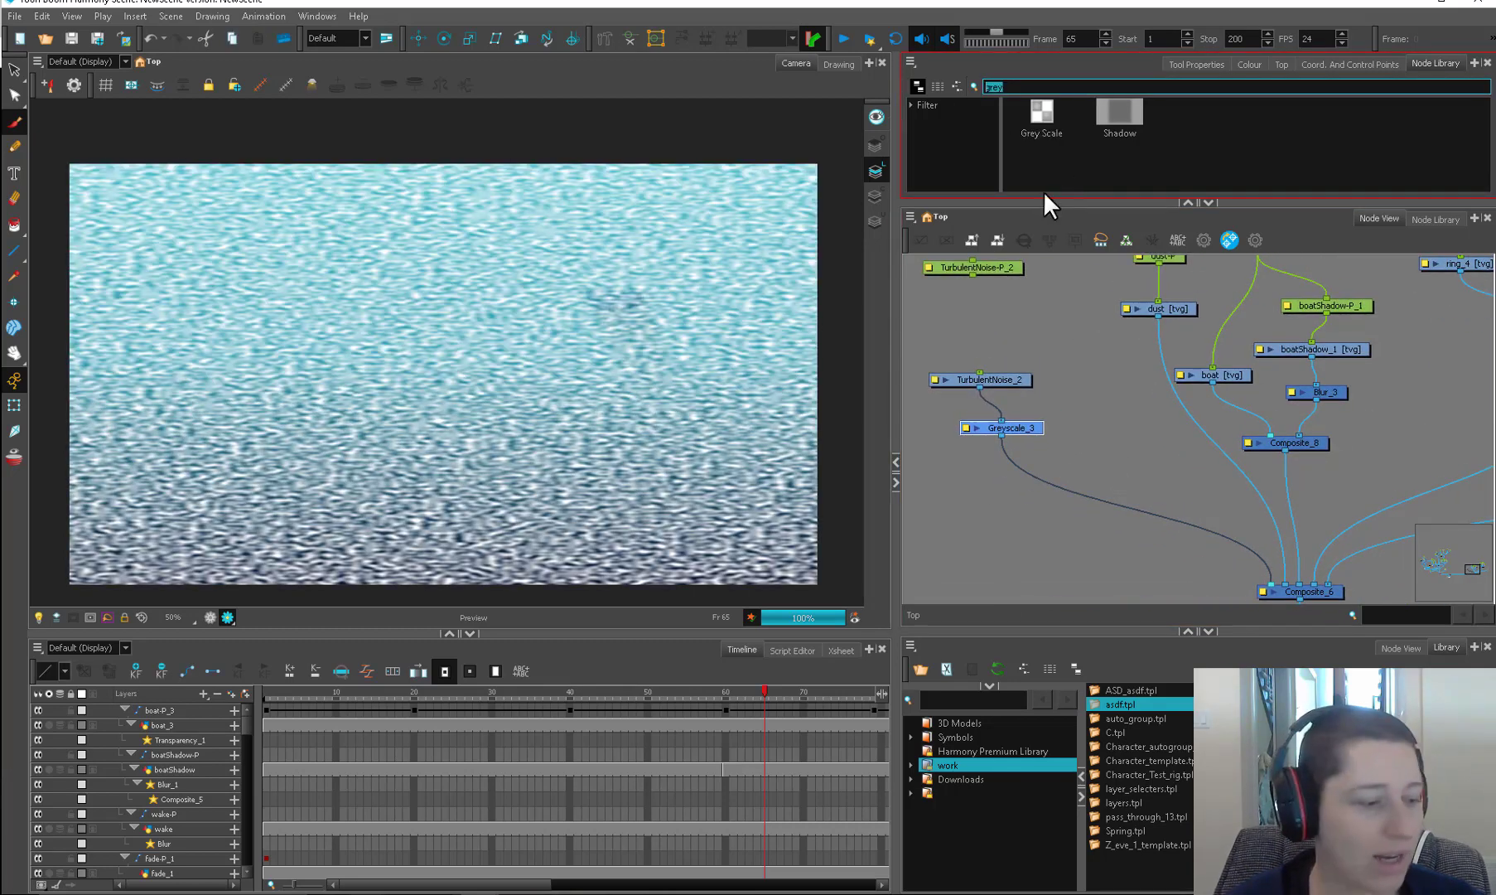
click(1077, 357)
key(ctrl+v)
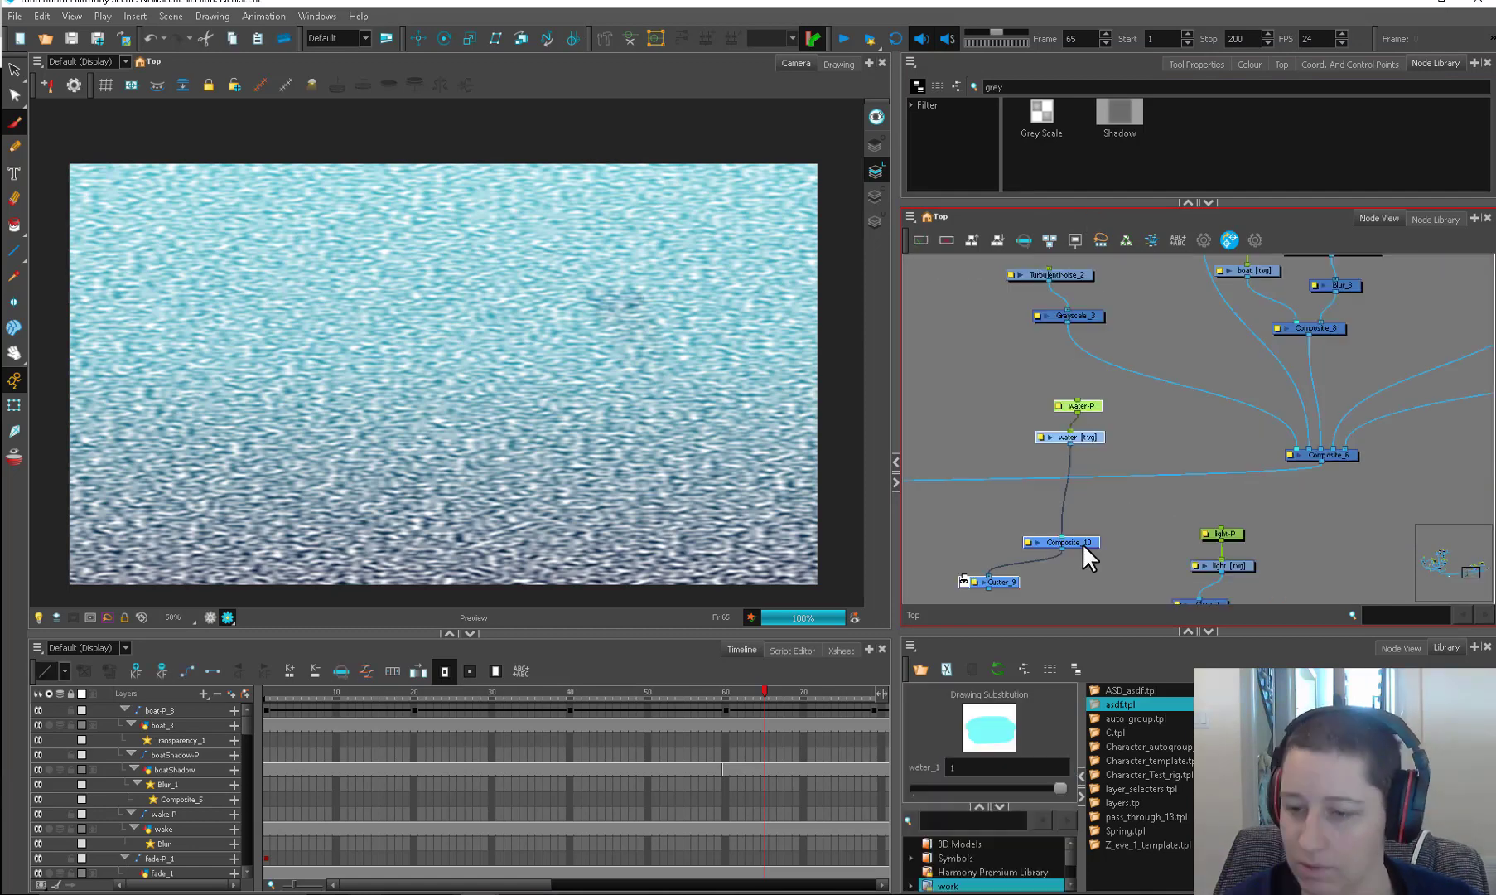
Step: Place the water, Composite_10 and Cutter_9 nodes beside the noise, connect Cutter_9 to Composite_6 and use Greyscale_3 as its matte
drag(1083, 543, 1177, 370)
drag(1163, 301, 1156, 408)
click(1119, 525)
drag(1097, 524, 1289, 557)
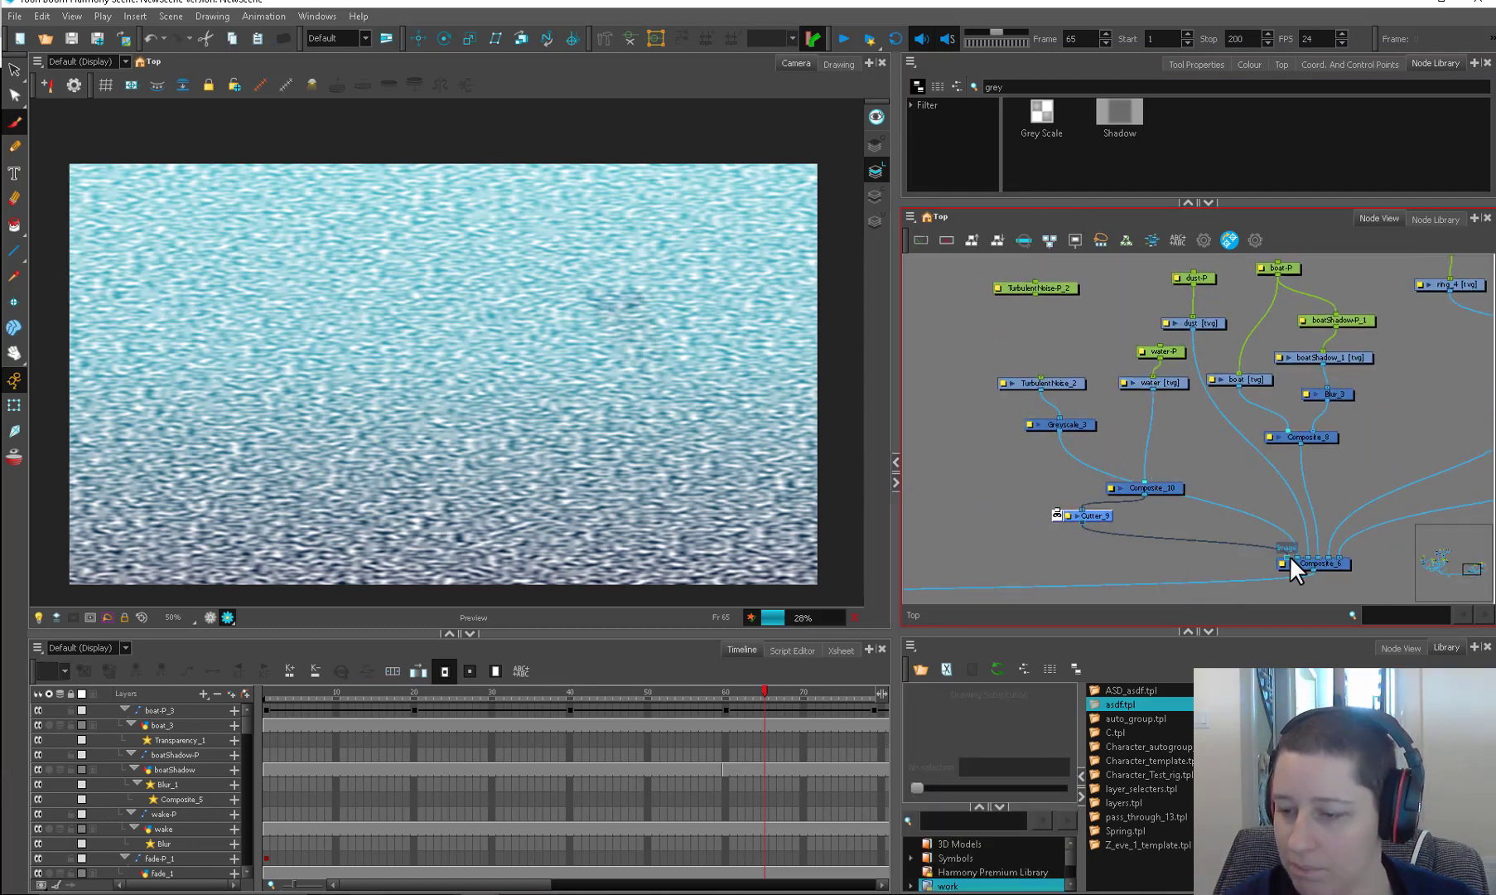
drag(1060, 431, 1058, 510)
drag(1166, 484, 1158, 462)
drag(1109, 513, 1138, 475)
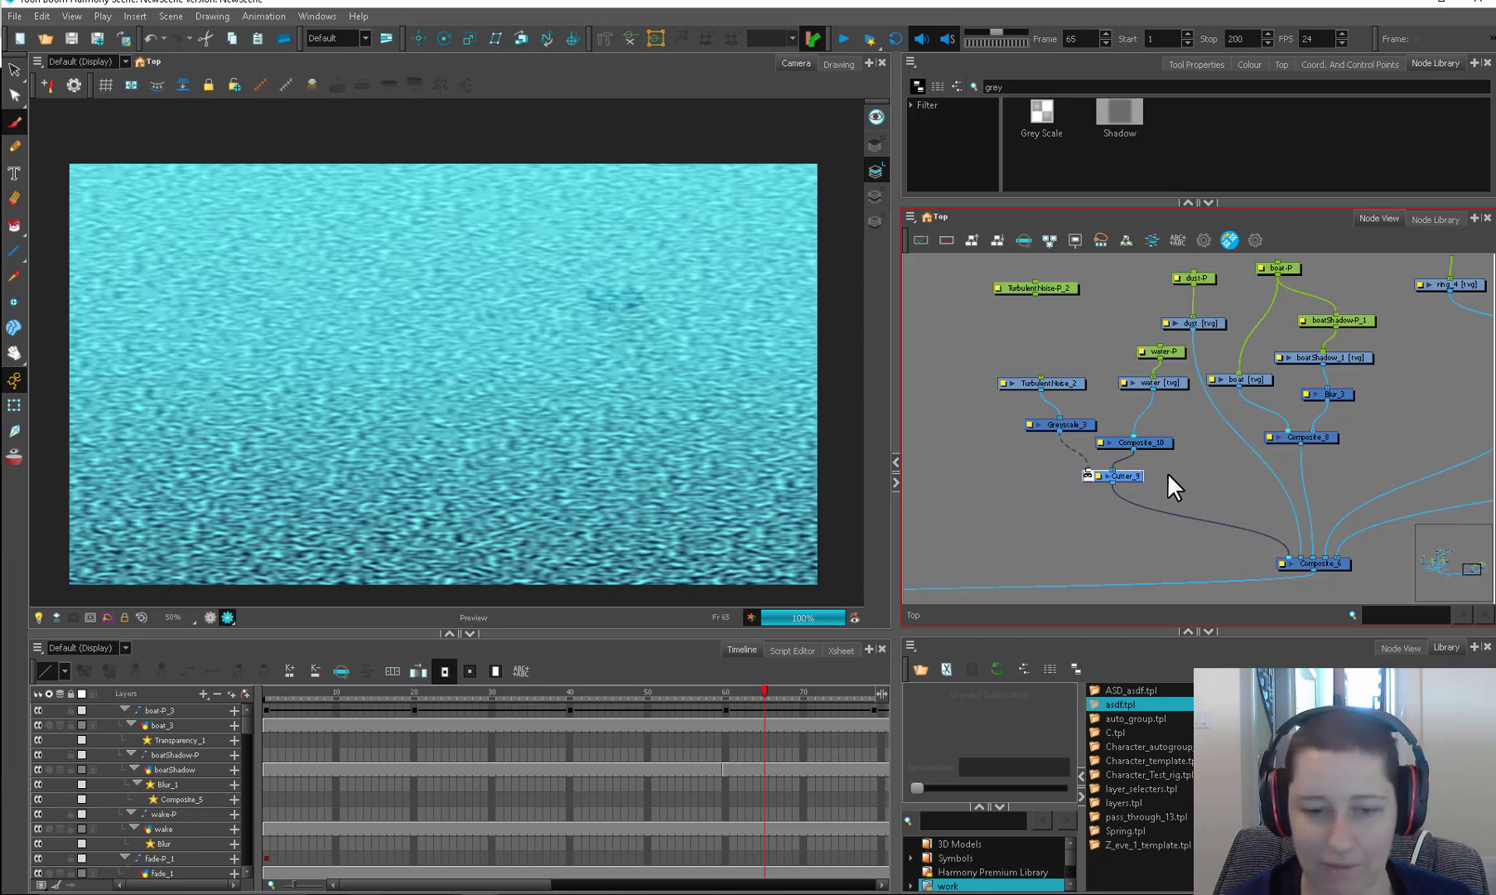
Step: Examine the water drawing on its own and return to the camera view
click(1168, 474)
scroll(1139, 435, up, 1)
click(1152, 423)
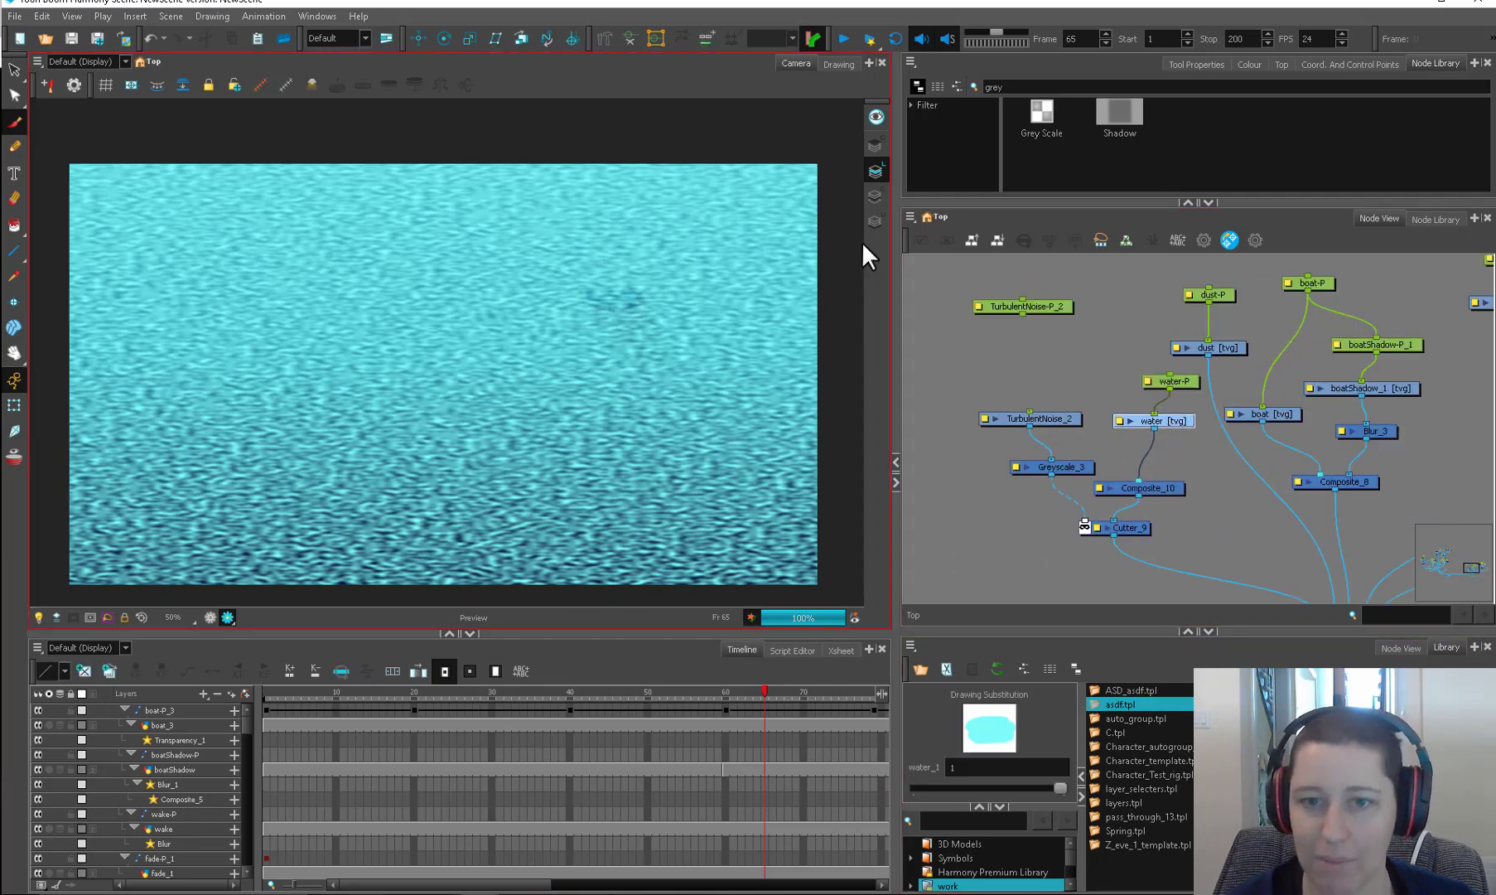
click(838, 67)
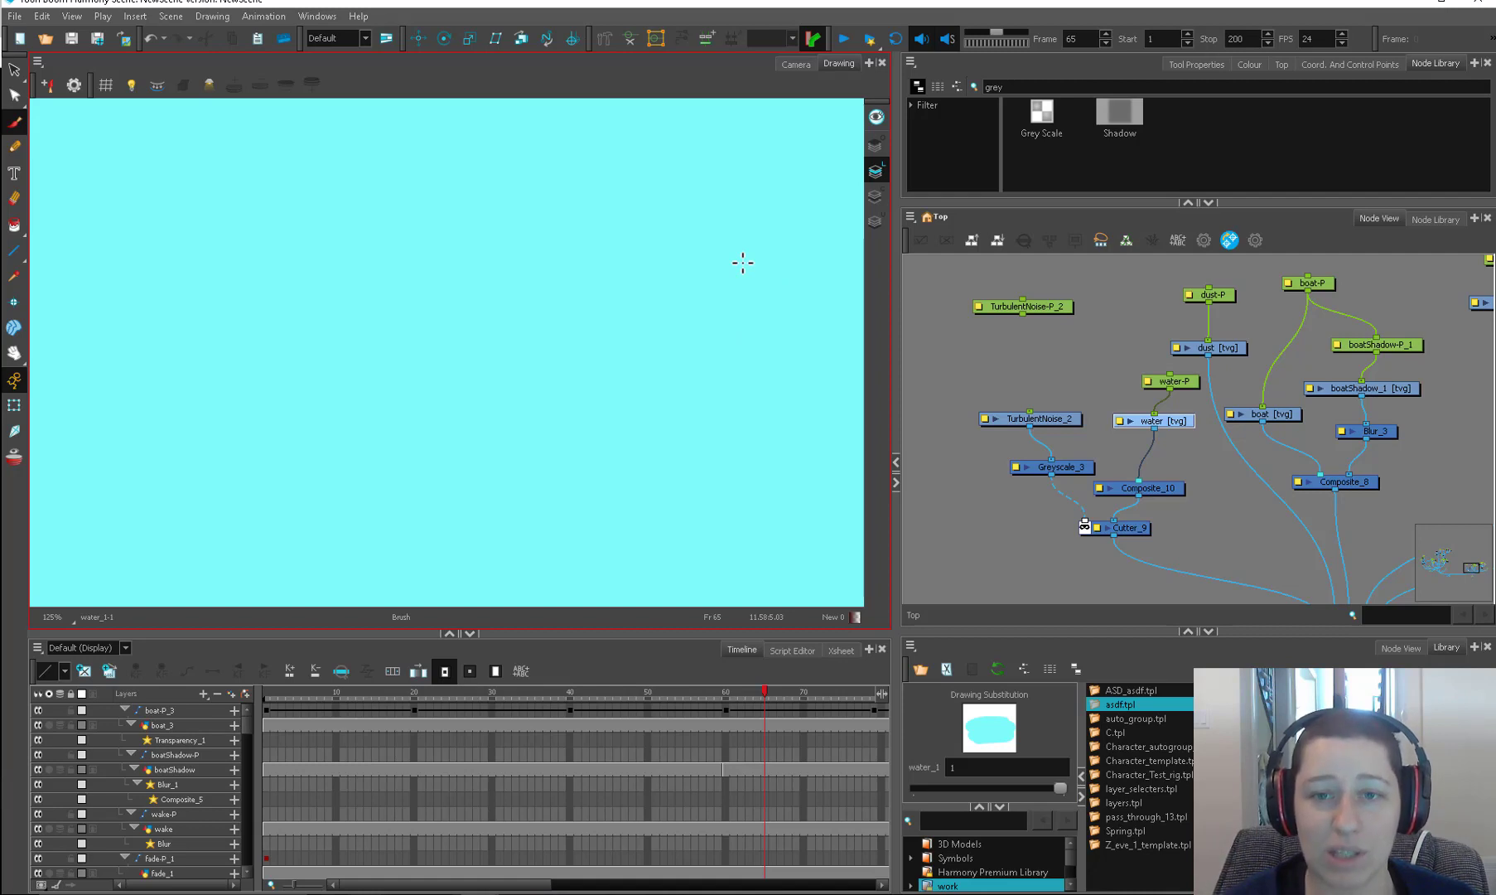
click(794, 64)
click(1145, 462)
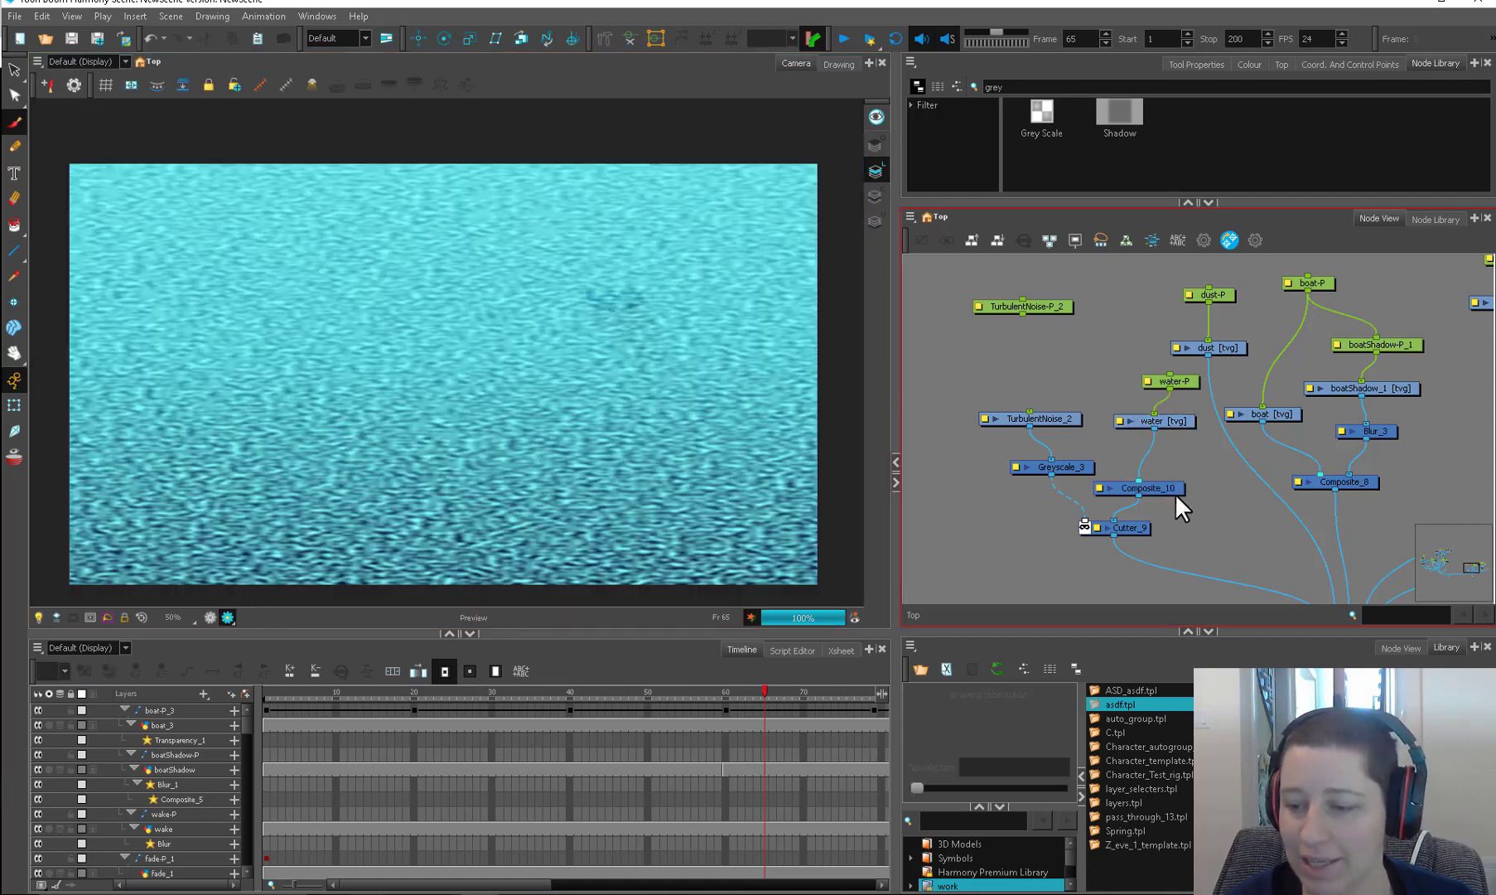
Step: Space out TurbulentNoise_2, Greyscale_3, Composite_10 and the water node around Cutter_9
scroll(1175, 493, up, 1)
drag(1034, 361, 1026, 339)
drag(1048, 416, 1021, 390)
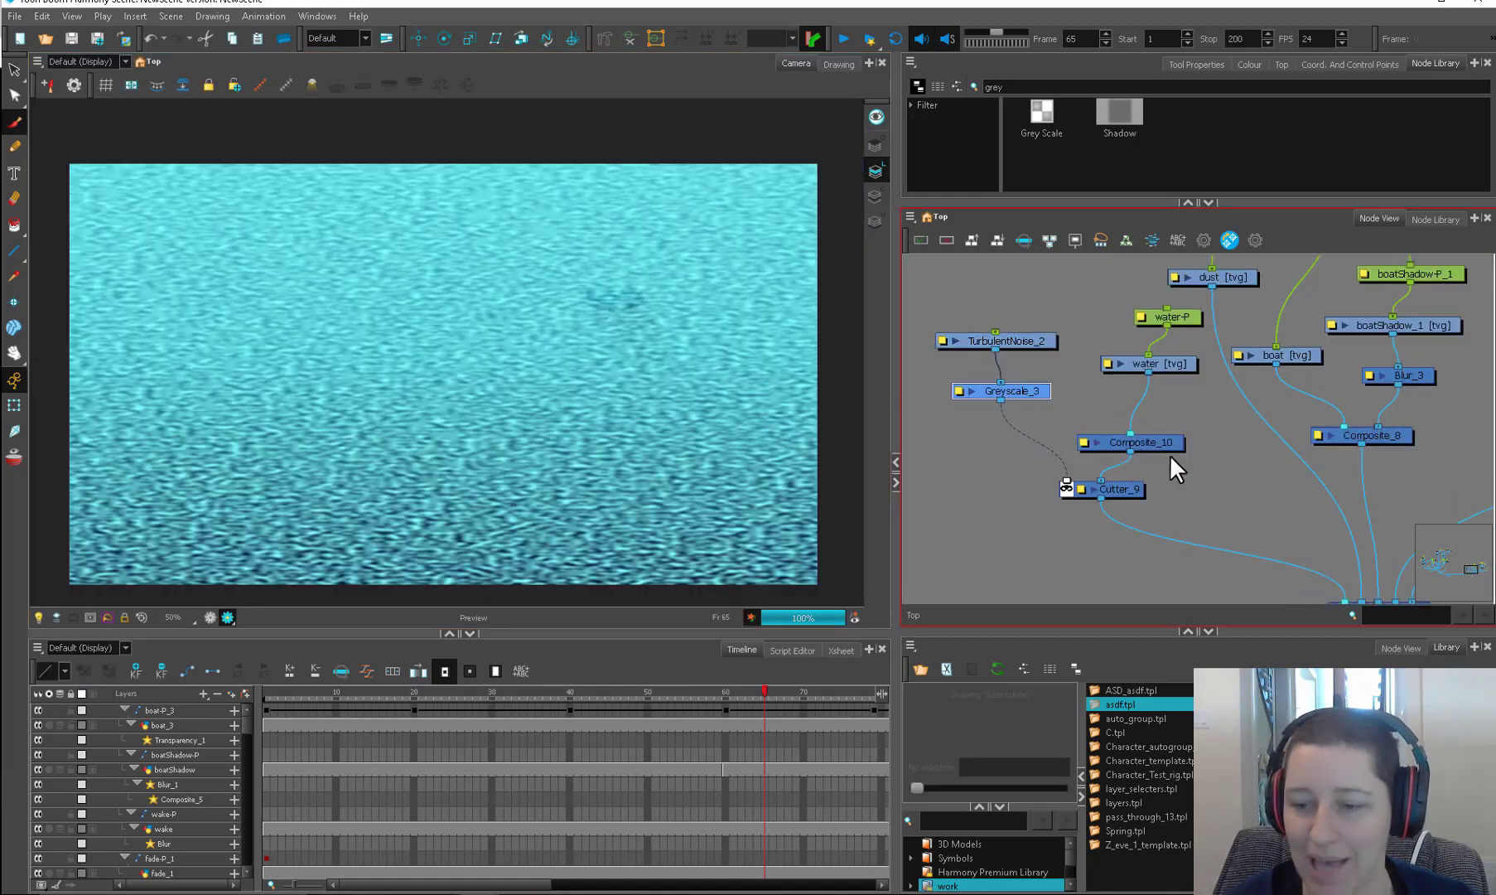
drag(1156, 449, 1165, 444)
drag(1166, 370, 1163, 468)
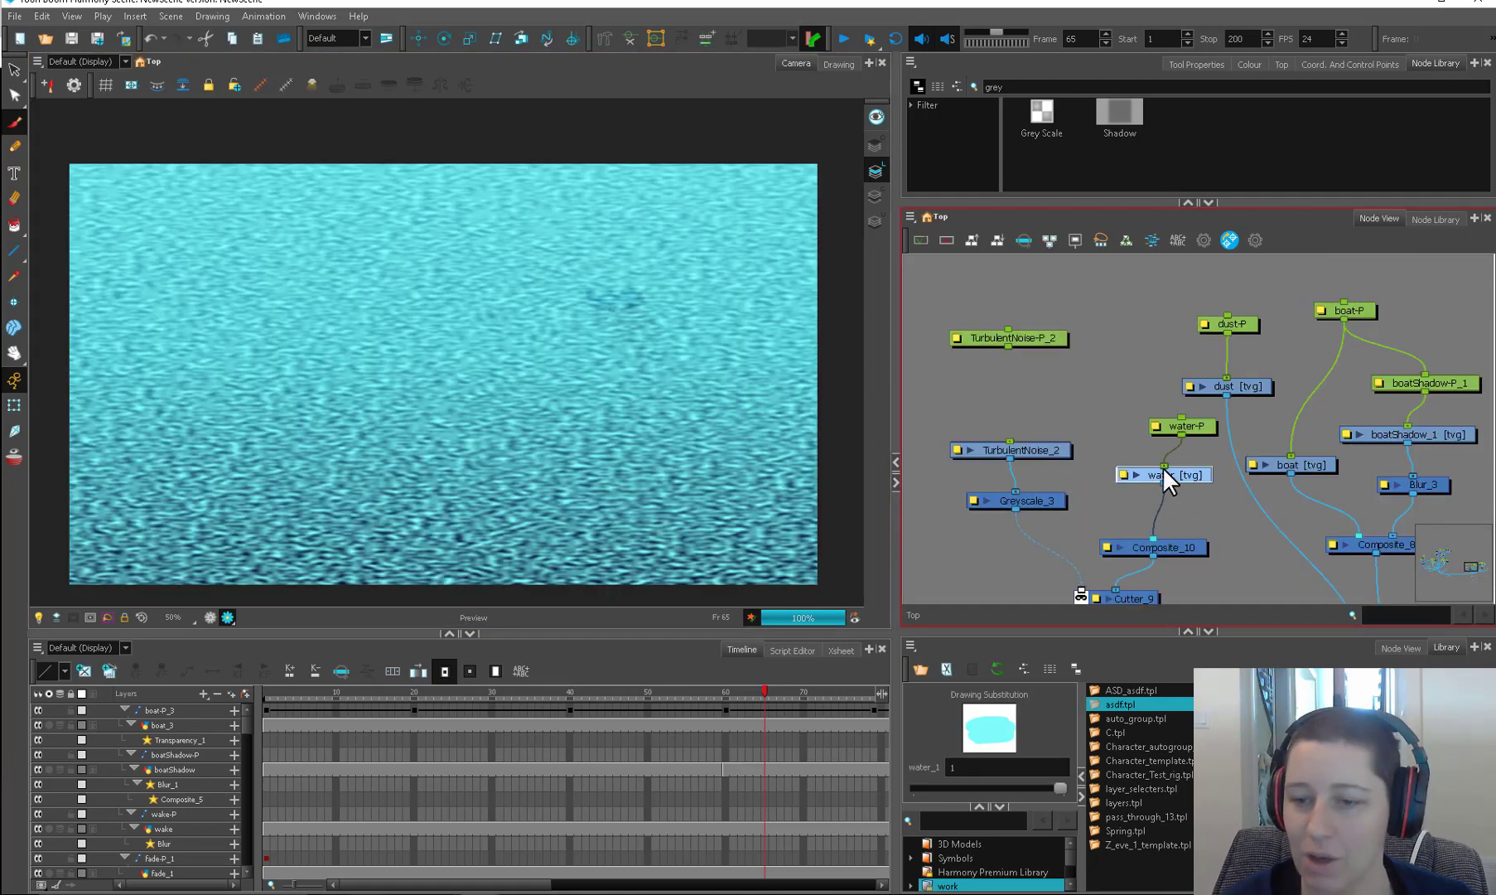
Step: View the scene with the cut water nodes temporarily disabled and compare it with the Finding Nemo reference clip
scroll(1160, 460, down, 2)
drag(1062, 359, 1061, 381)
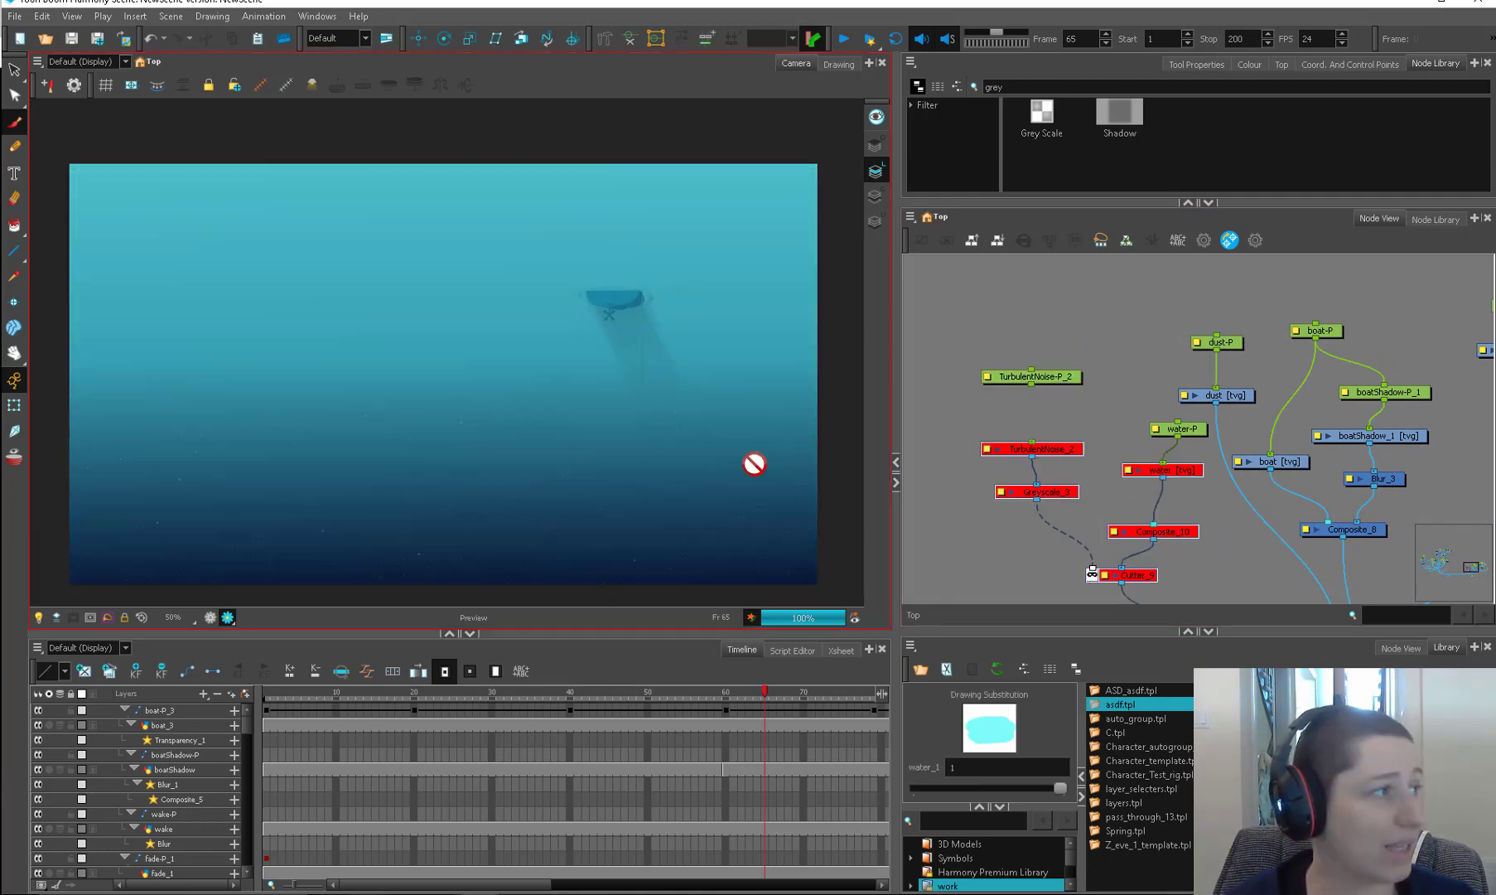
drag(0, 155, 591, 145)
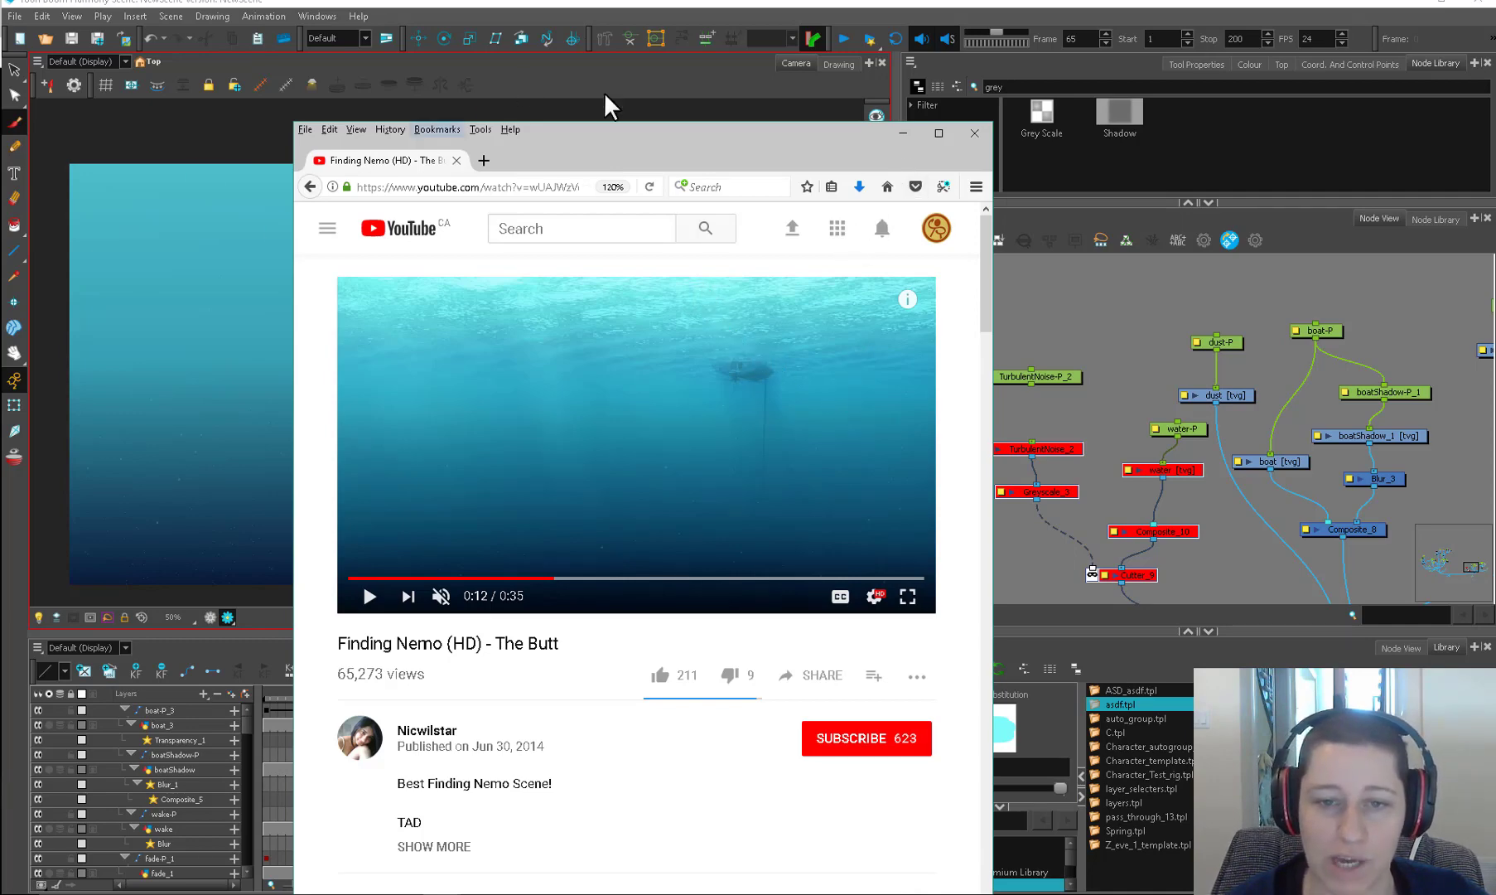
drag(629, 143, 0, 132)
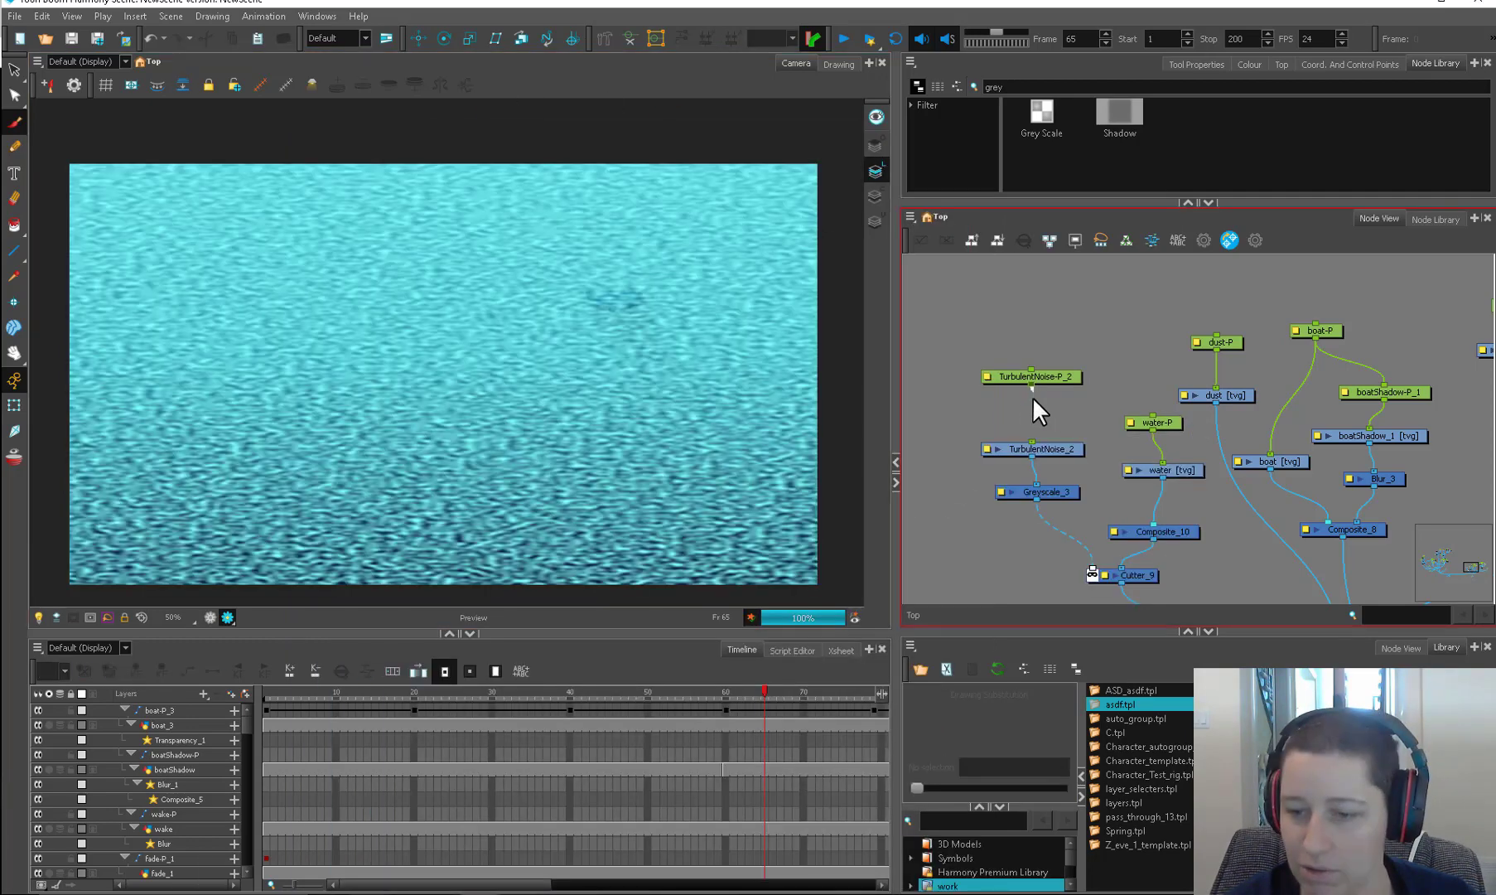
Step: Connect the TurbulentNoise-P_2 peg to TurbulentNoise_2, place it directly above and check the peg's Enable 3D setting
drag(1030, 436, 1032, 440)
drag(1058, 376, 1051, 412)
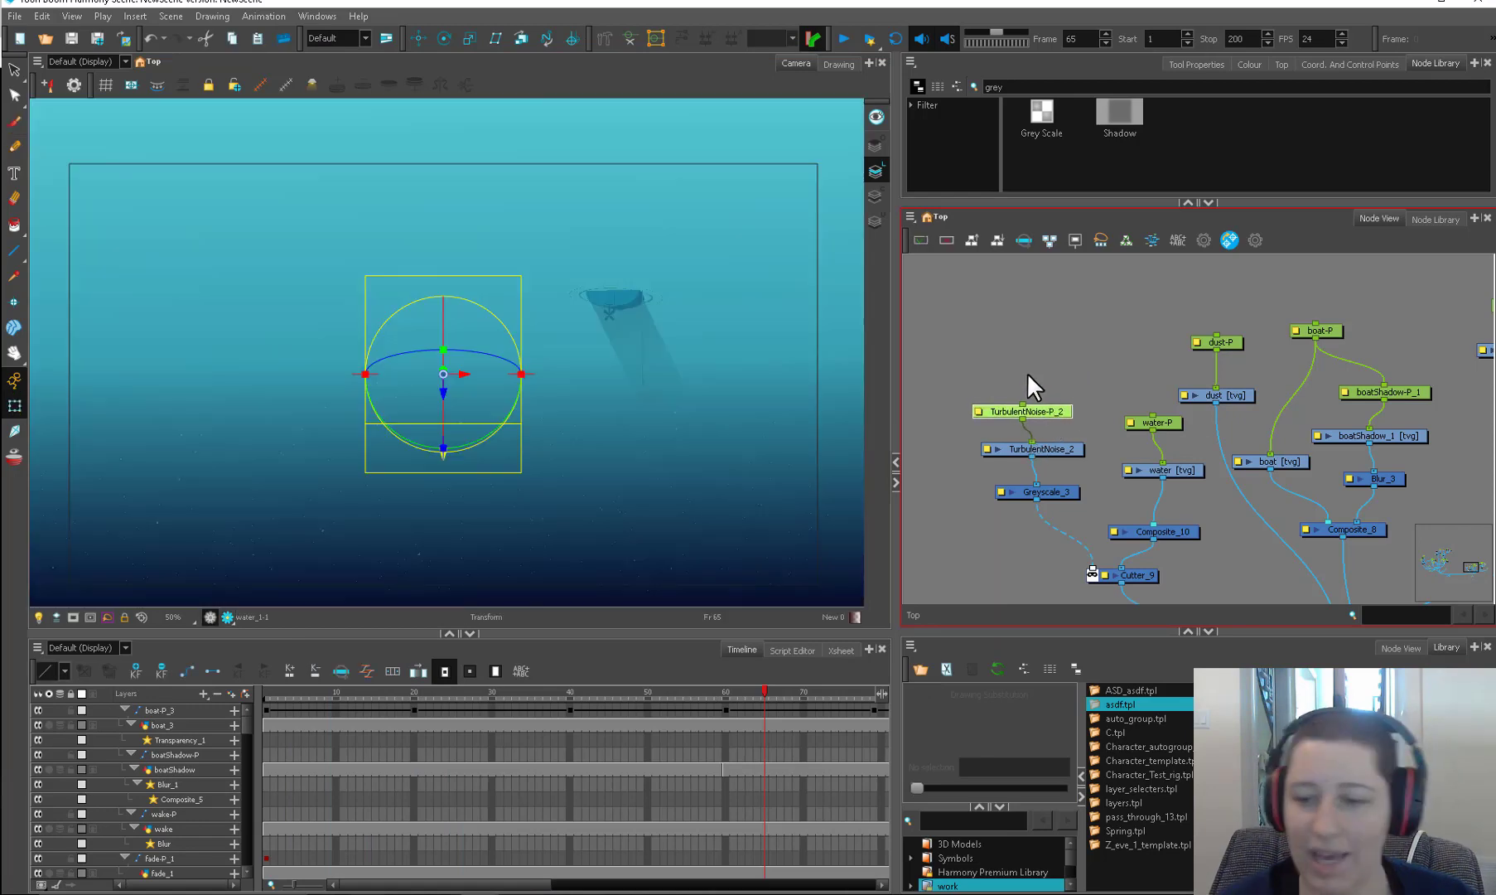
click(1025, 372)
click(978, 411)
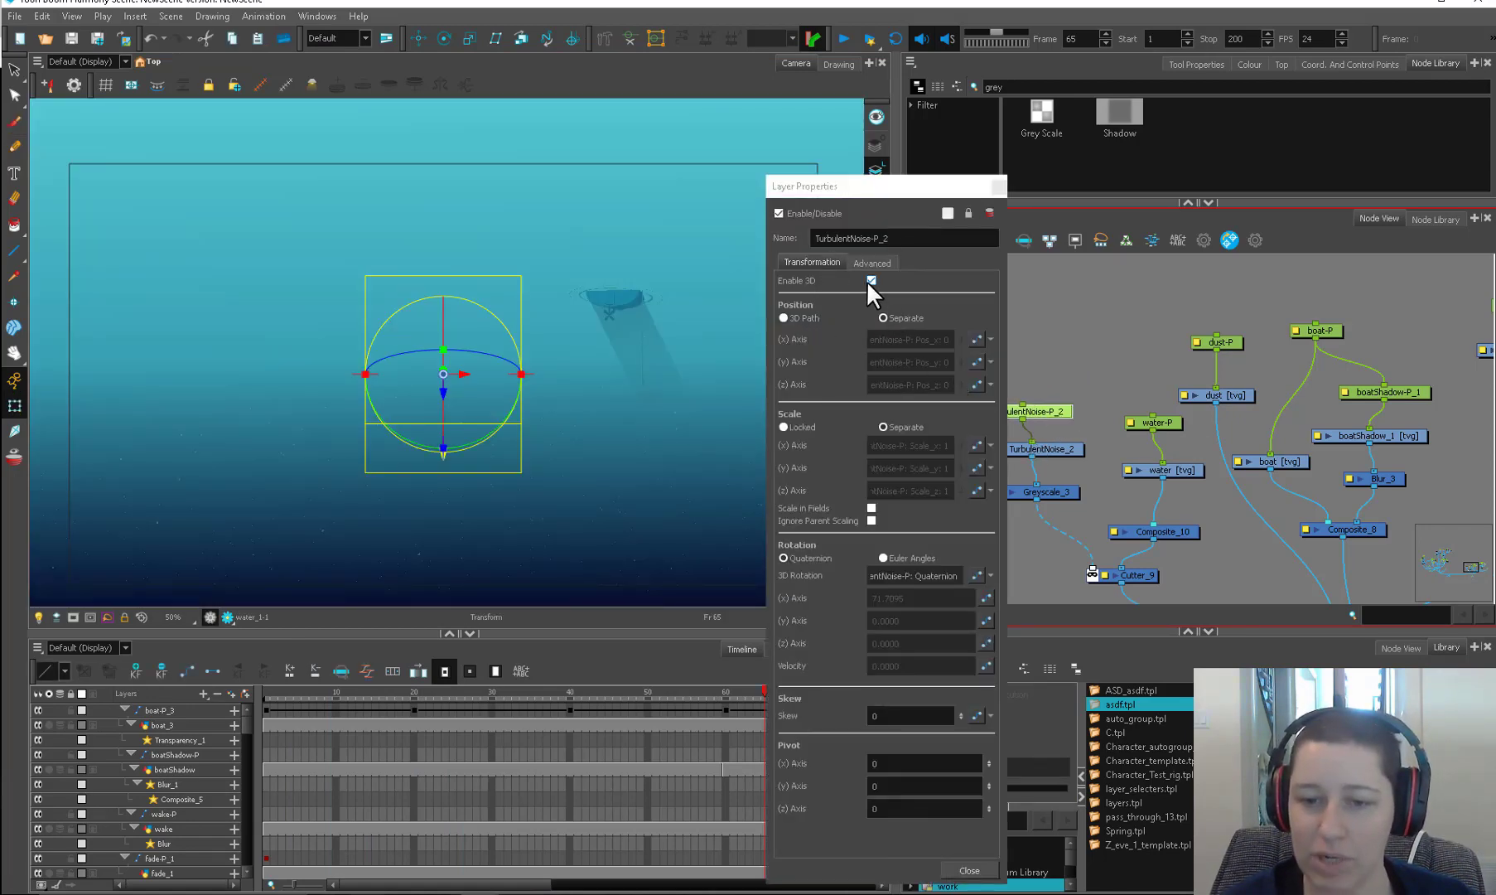
click(999, 187)
Step: Slightly adjust the TurbulentNoise-P_2 peg's 3D tilt about its X axis
click(1056, 352)
click(1056, 407)
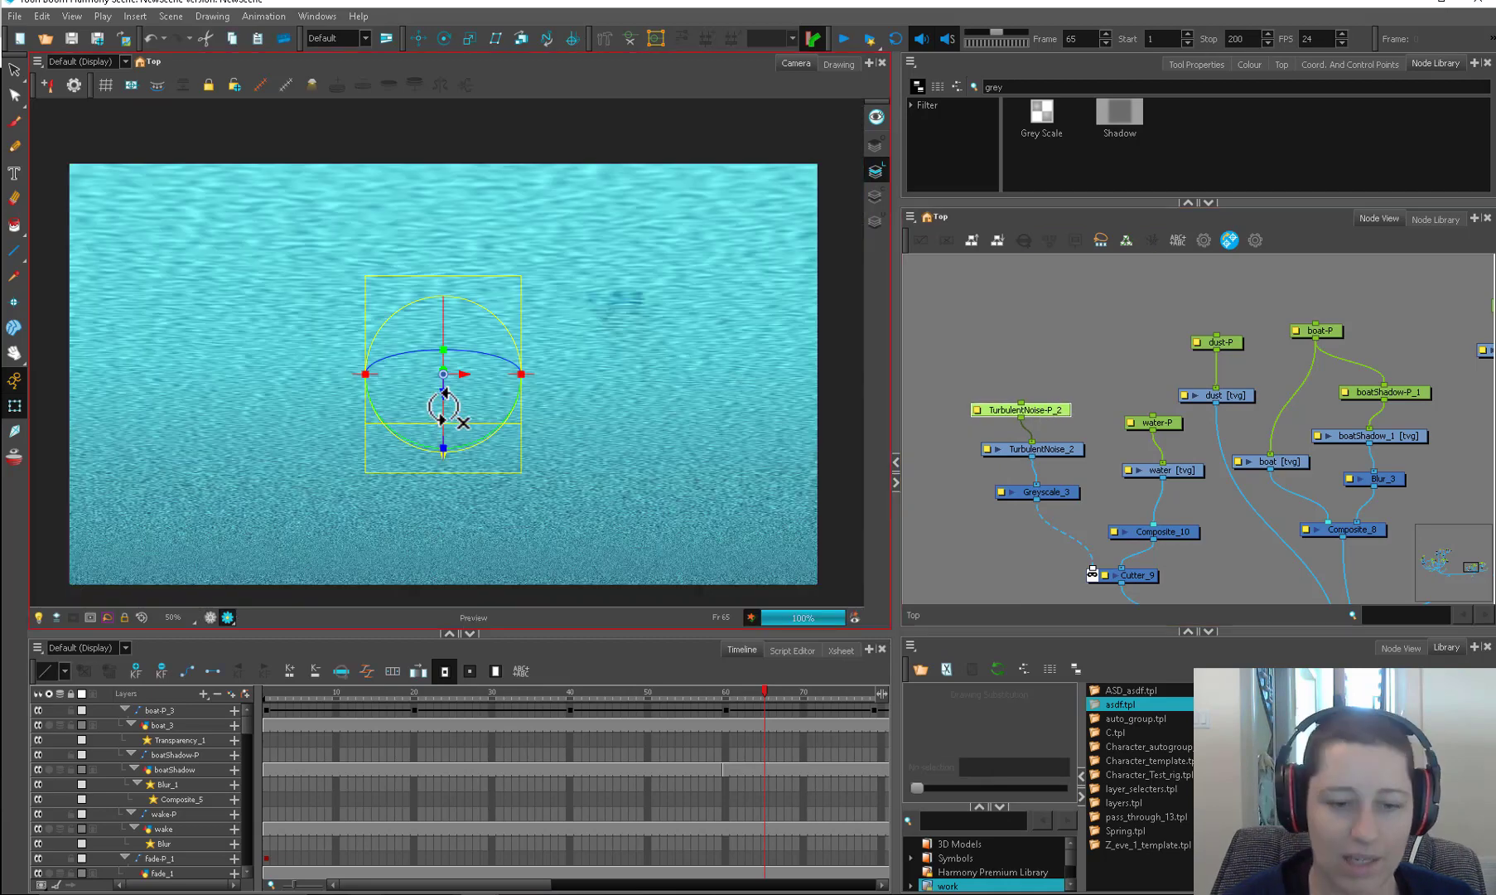
drag(443, 406, 443, 412)
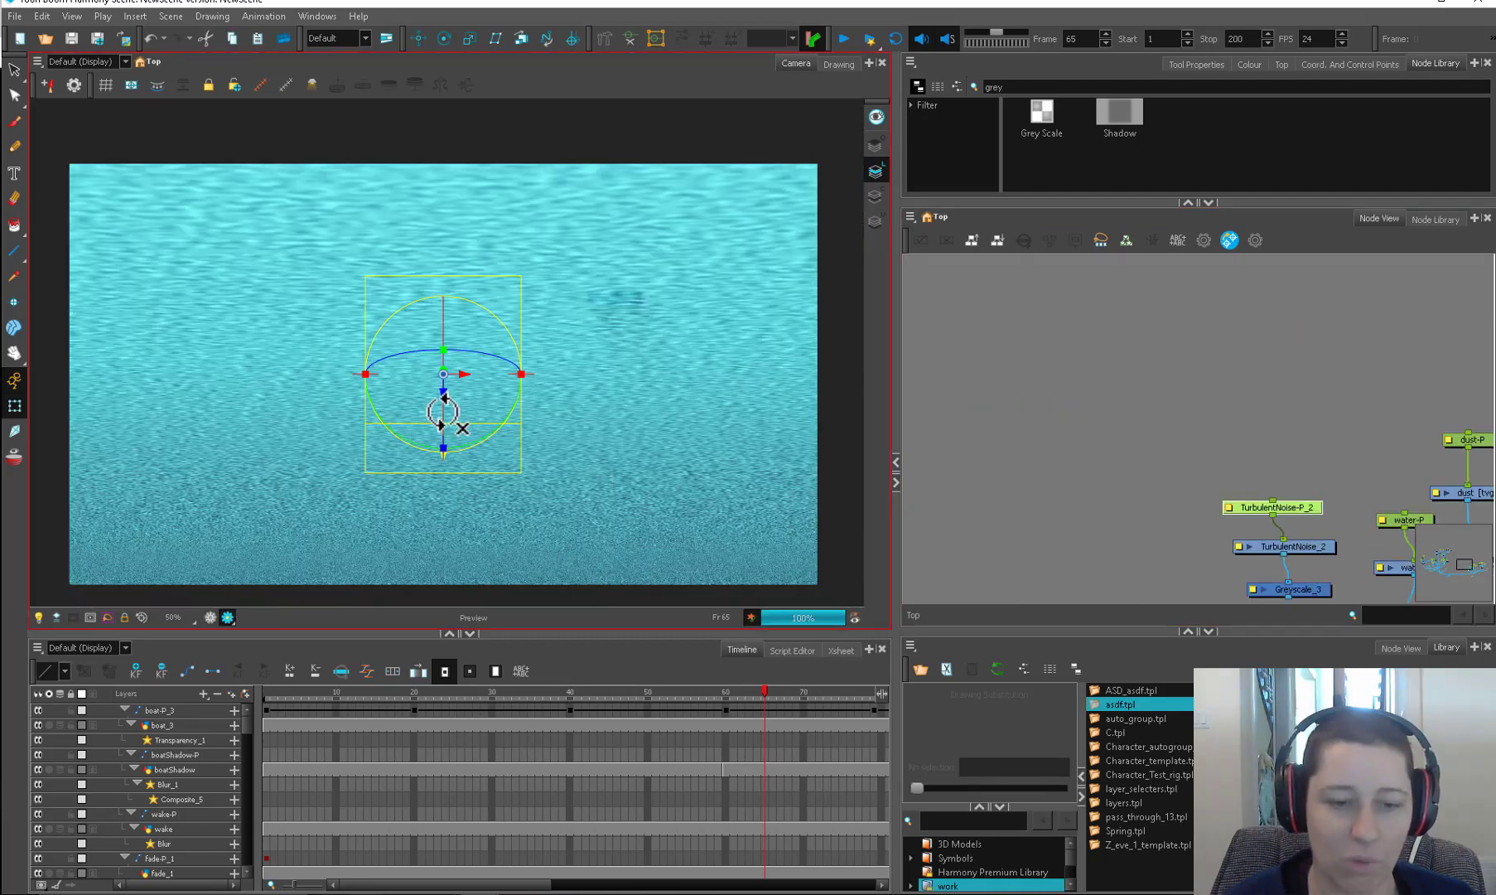
drag(444, 327, 442, 341)
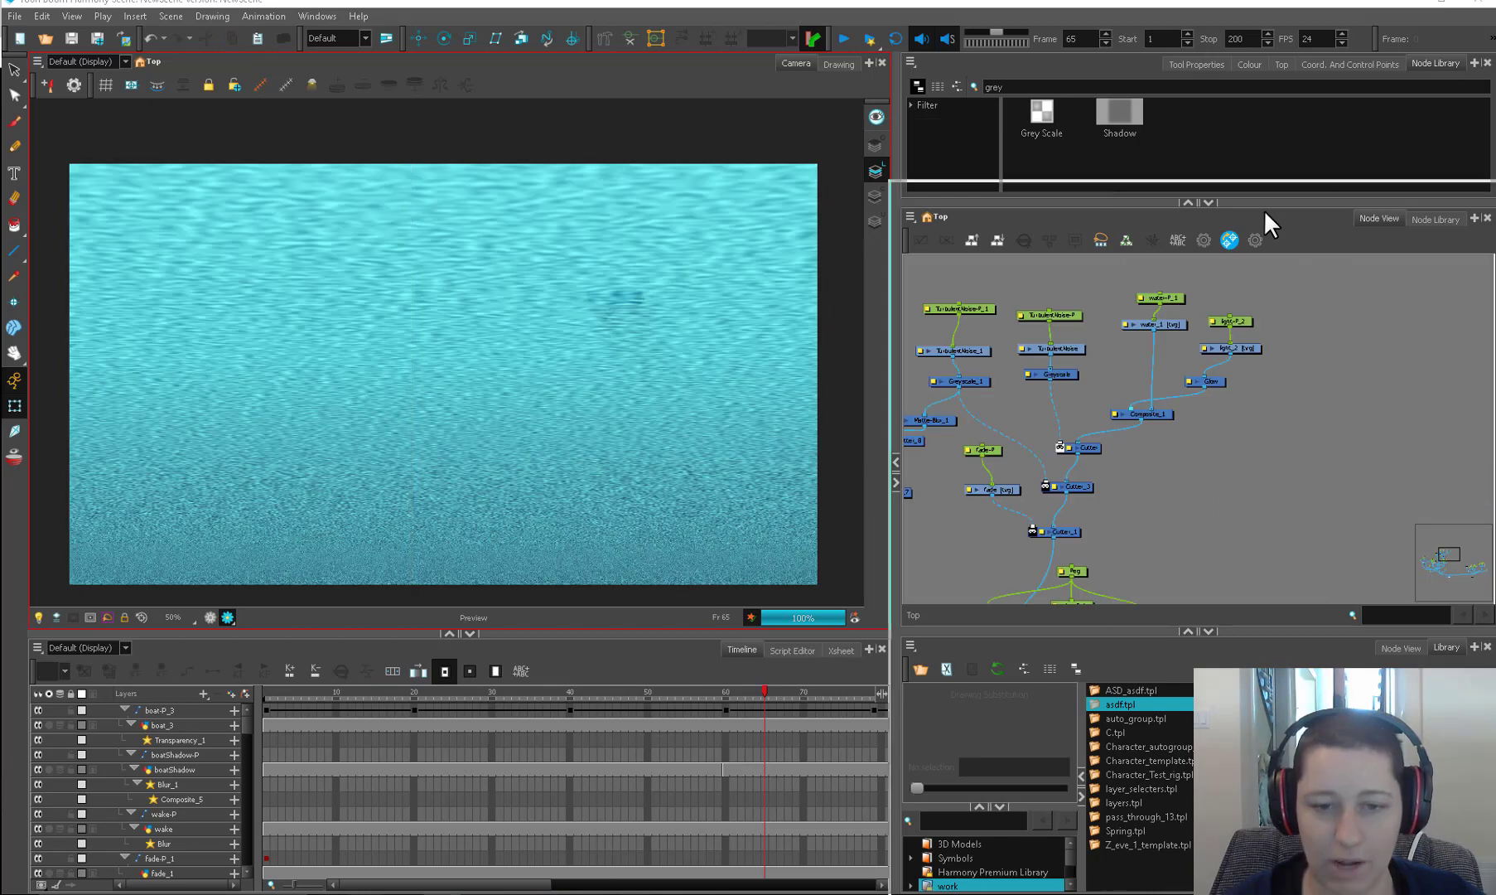
Step: Examine the water surface in the Finding Nemo reference clip and put the browser window away
drag(1263, 210, 788, 108)
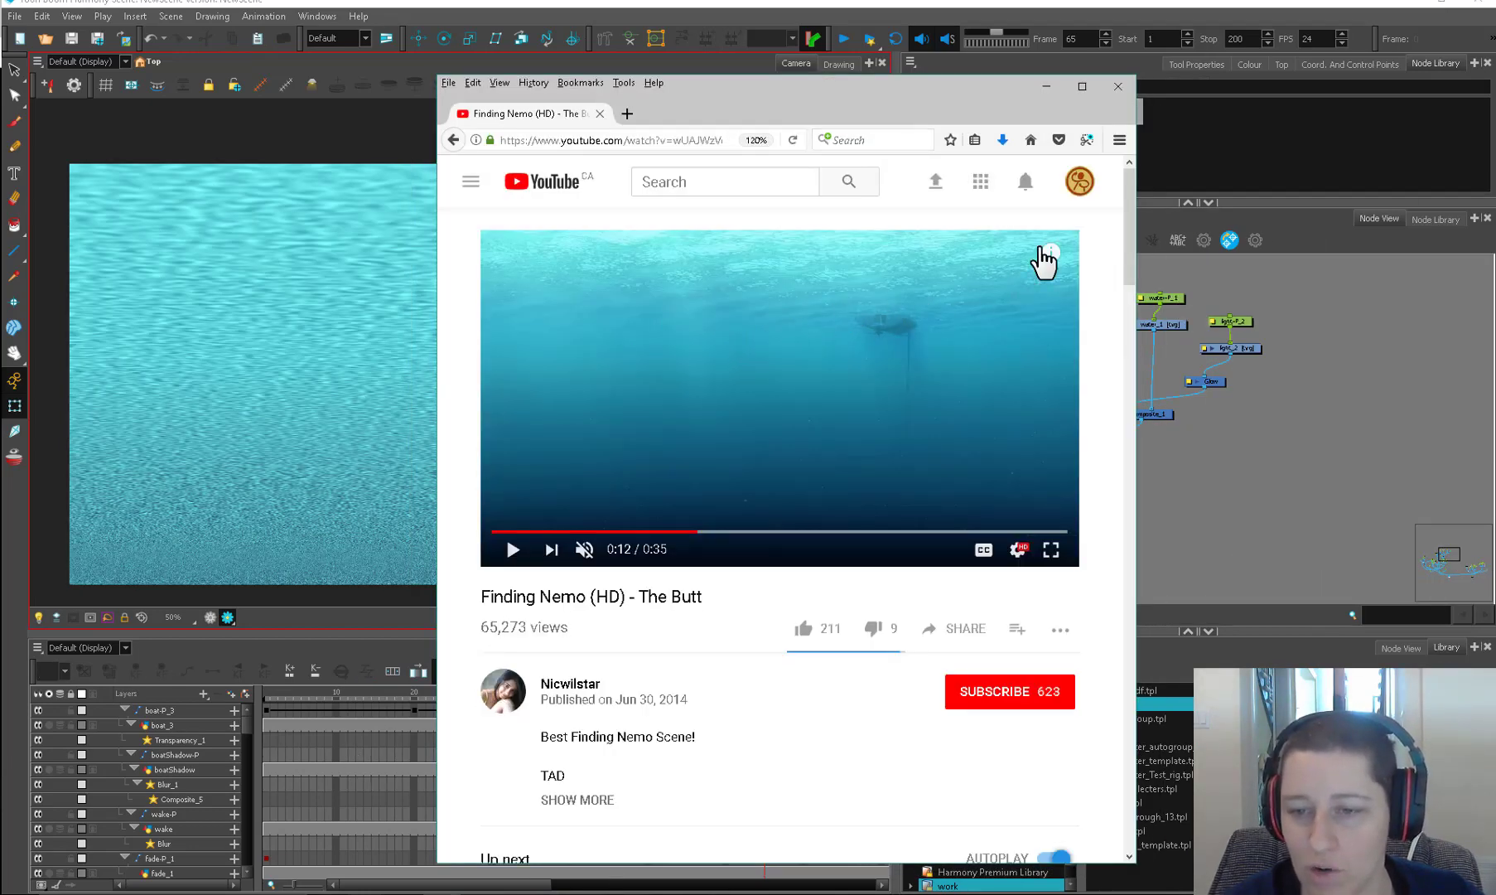
click(1046, 86)
Step: Paste a copy of TurbulentNoise_1, its peg and Greyscale_1 into the rebuilt scene, disable the cut water nodes and connect the copy to Composite_6
click(979, 308)
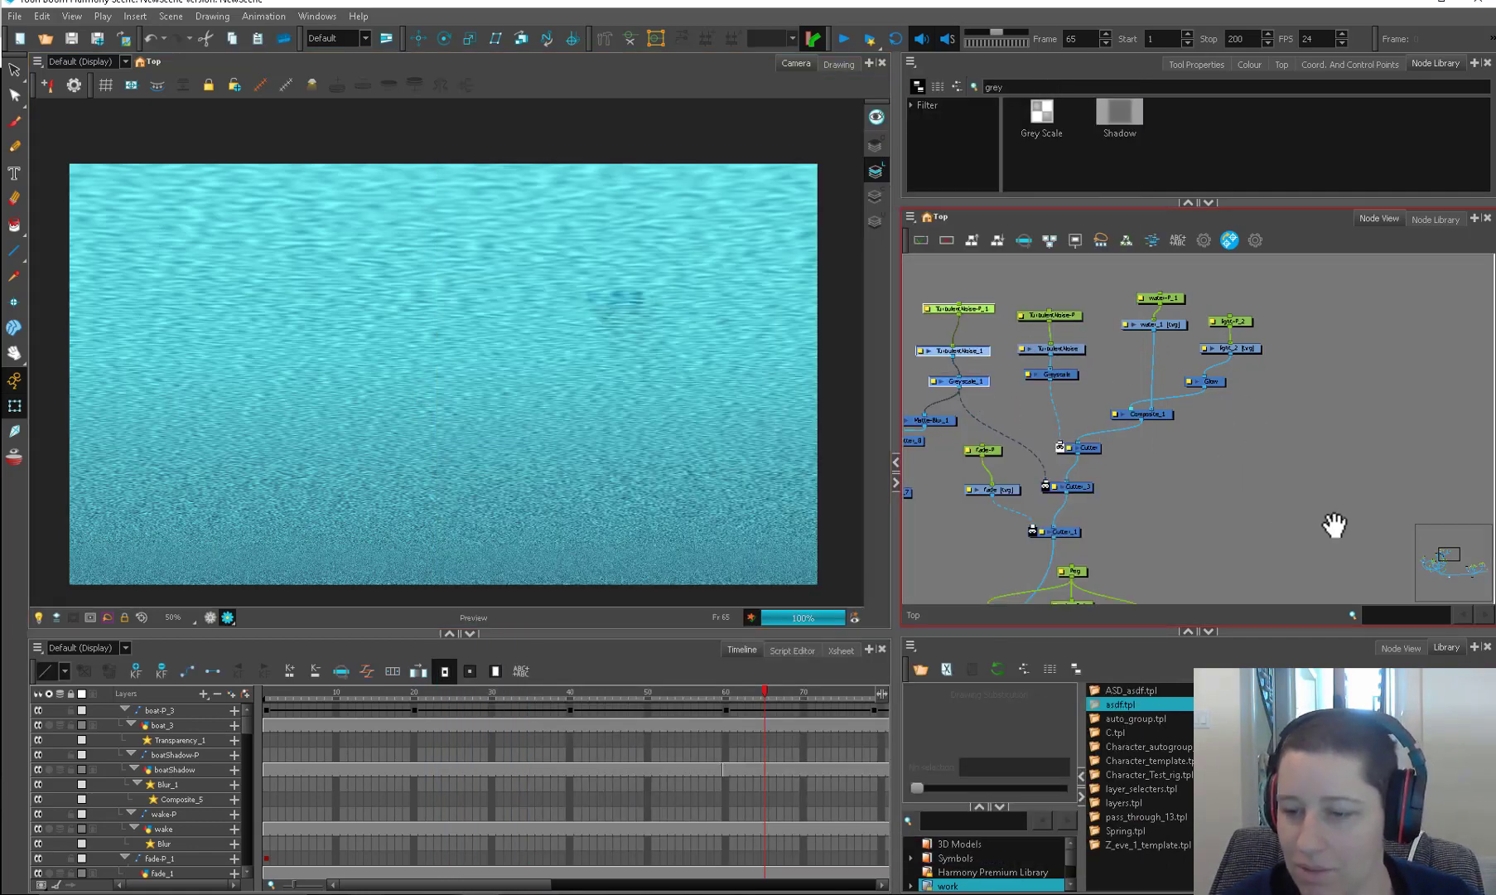
drag(1332, 524, 986, 389)
drag(1169, 441, 1144, 366)
drag(1139, 302, 1040, 499)
drag(1131, 476, 1101, 335)
click(962, 374)
key(ctrl+v)
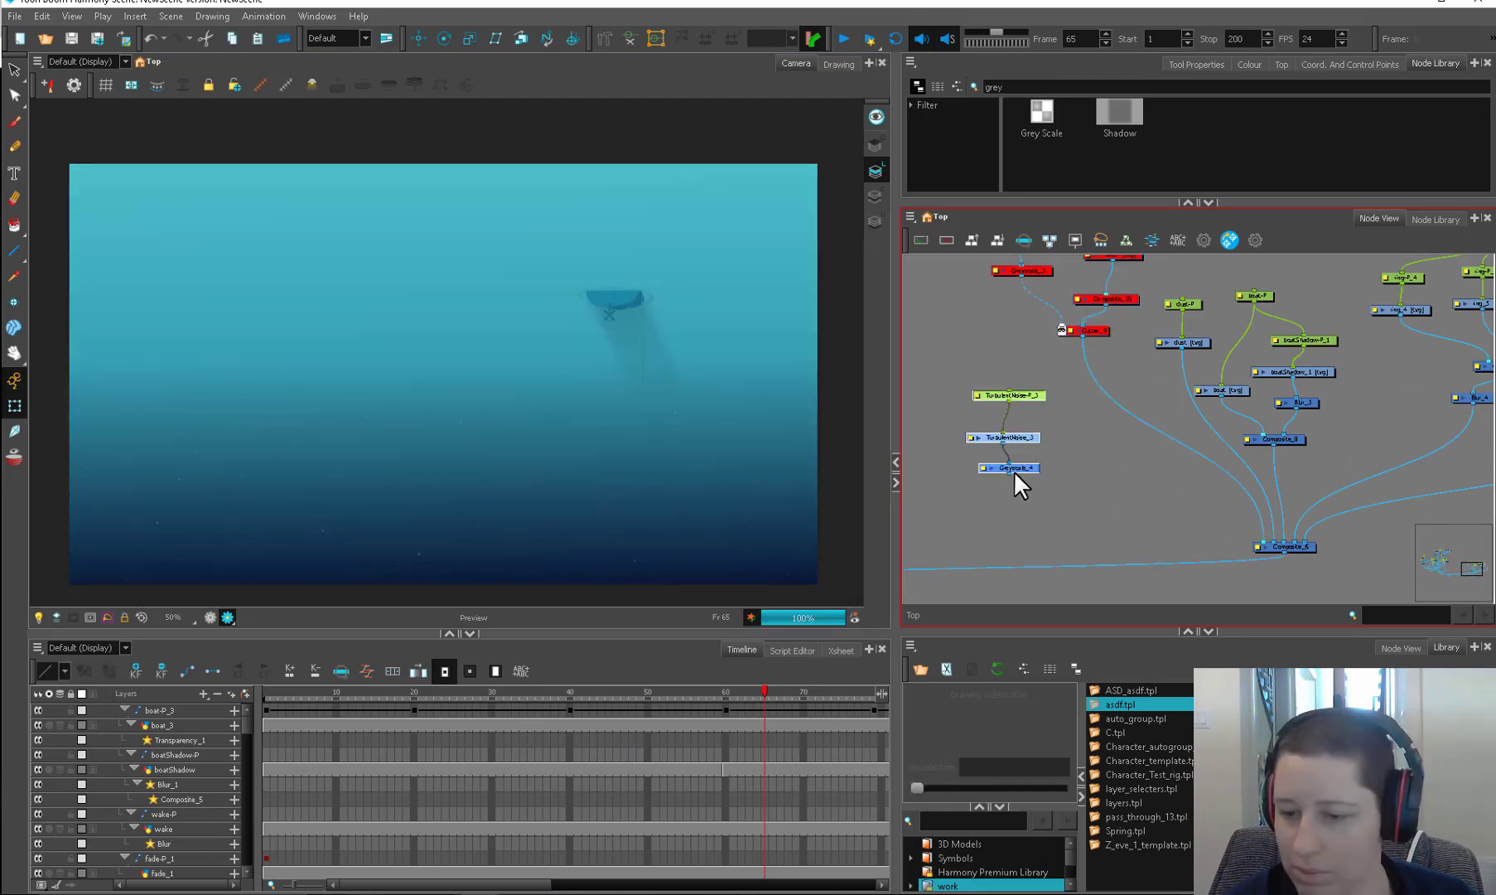
drag(1195, 570, 1259, 539)
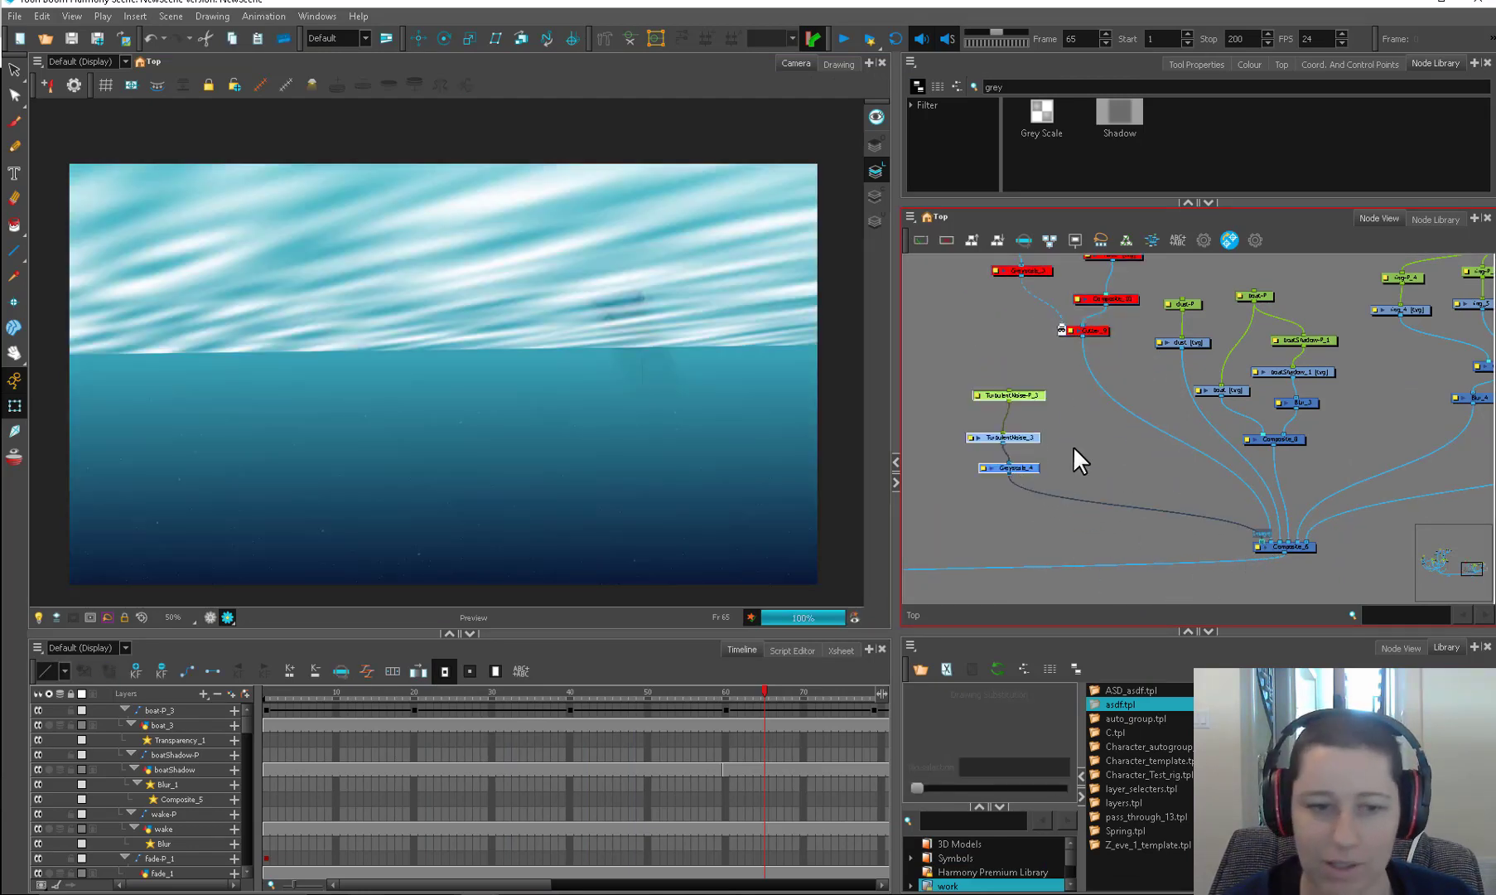
Step: Review the noise type, frequency, evolution and complexity settings of TurbulentNoise_3
double_click(1004, 437)
drag(991, 196, 1057, 101)
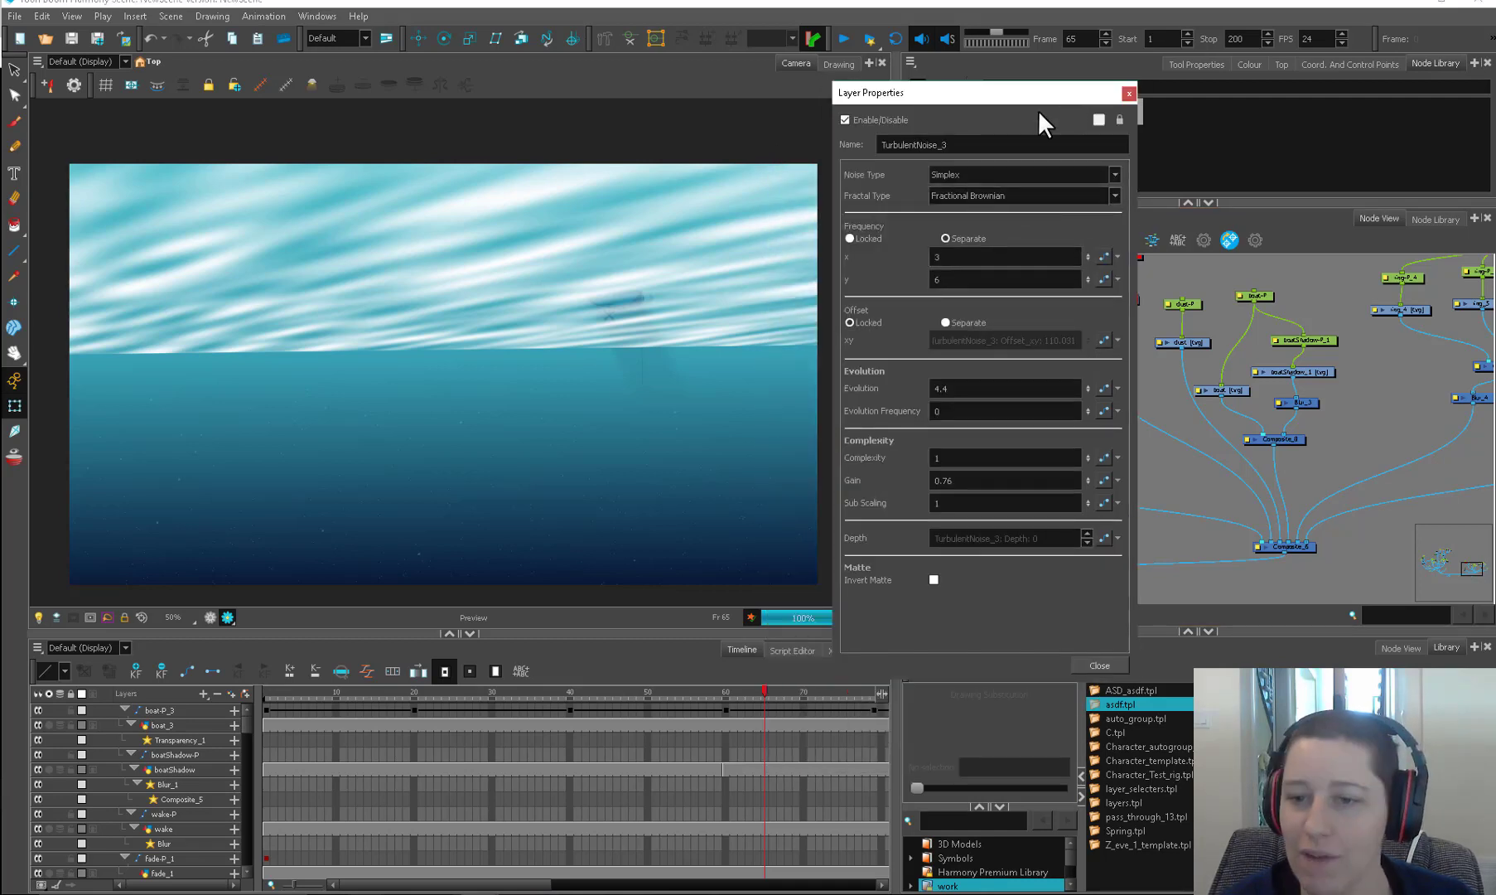
drag(1038, 111, 1149, 464)
Step: Try to switch the TurbulentNoise-P_3 peg's X scale from its linked function to Local
click(1023, 401)
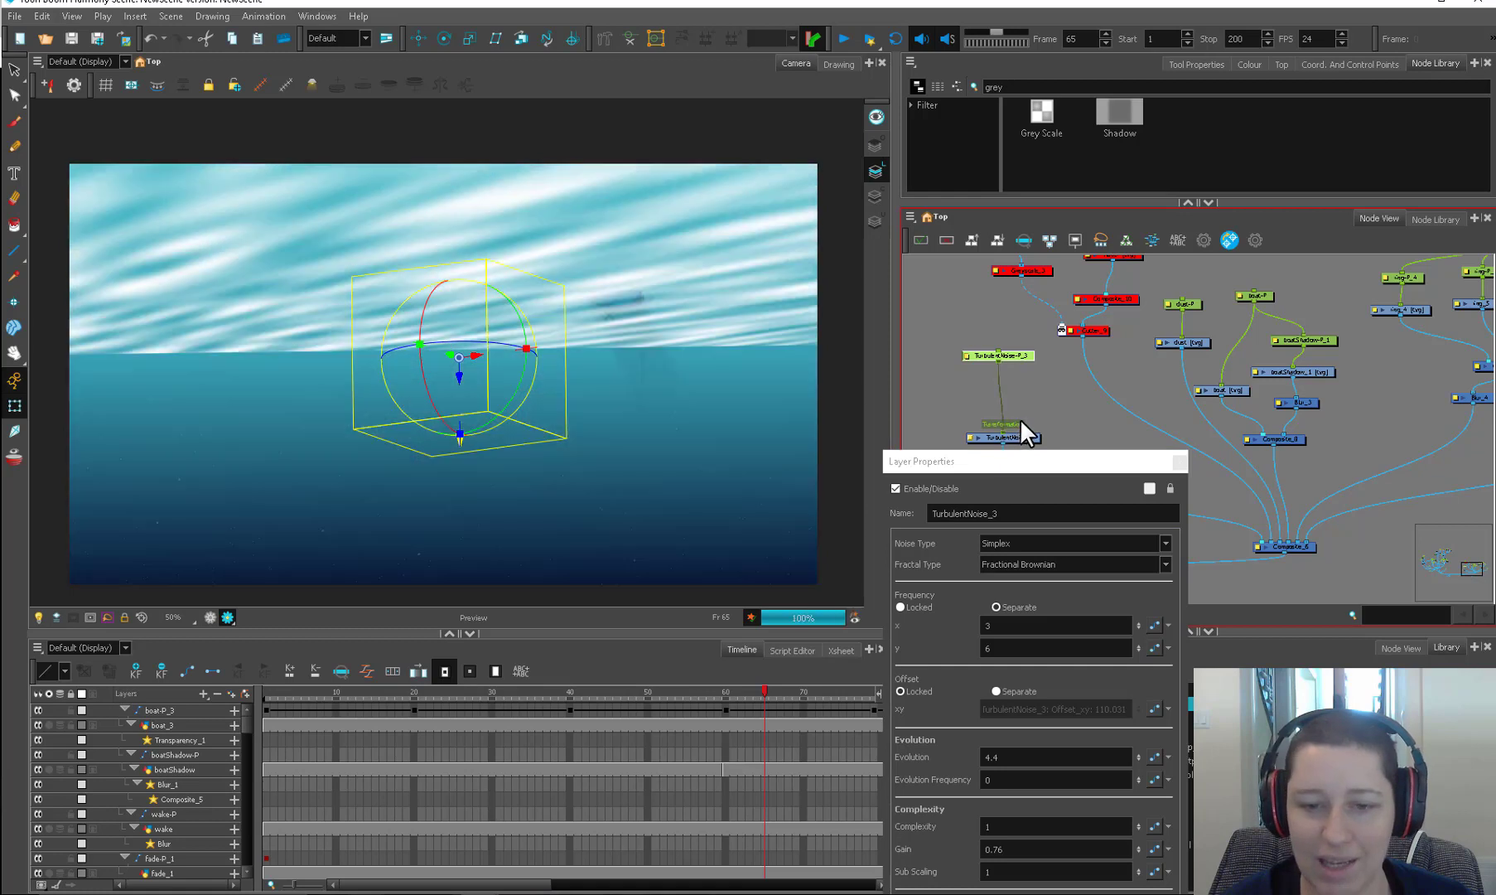
key(shift+Return)
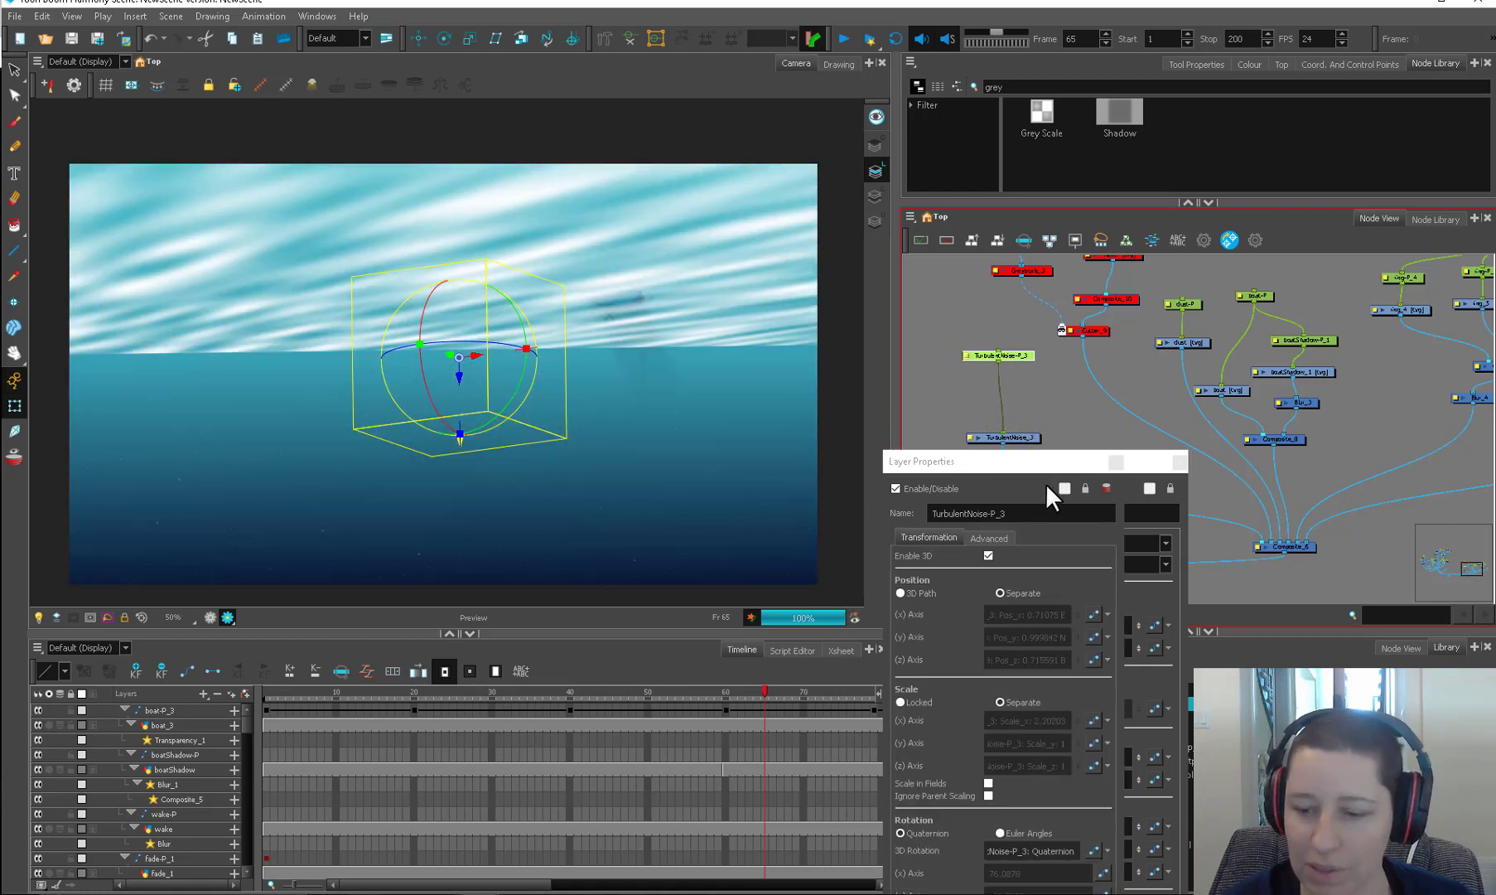
drag(1045, 462, 1063, 183)
click(1125, 443)
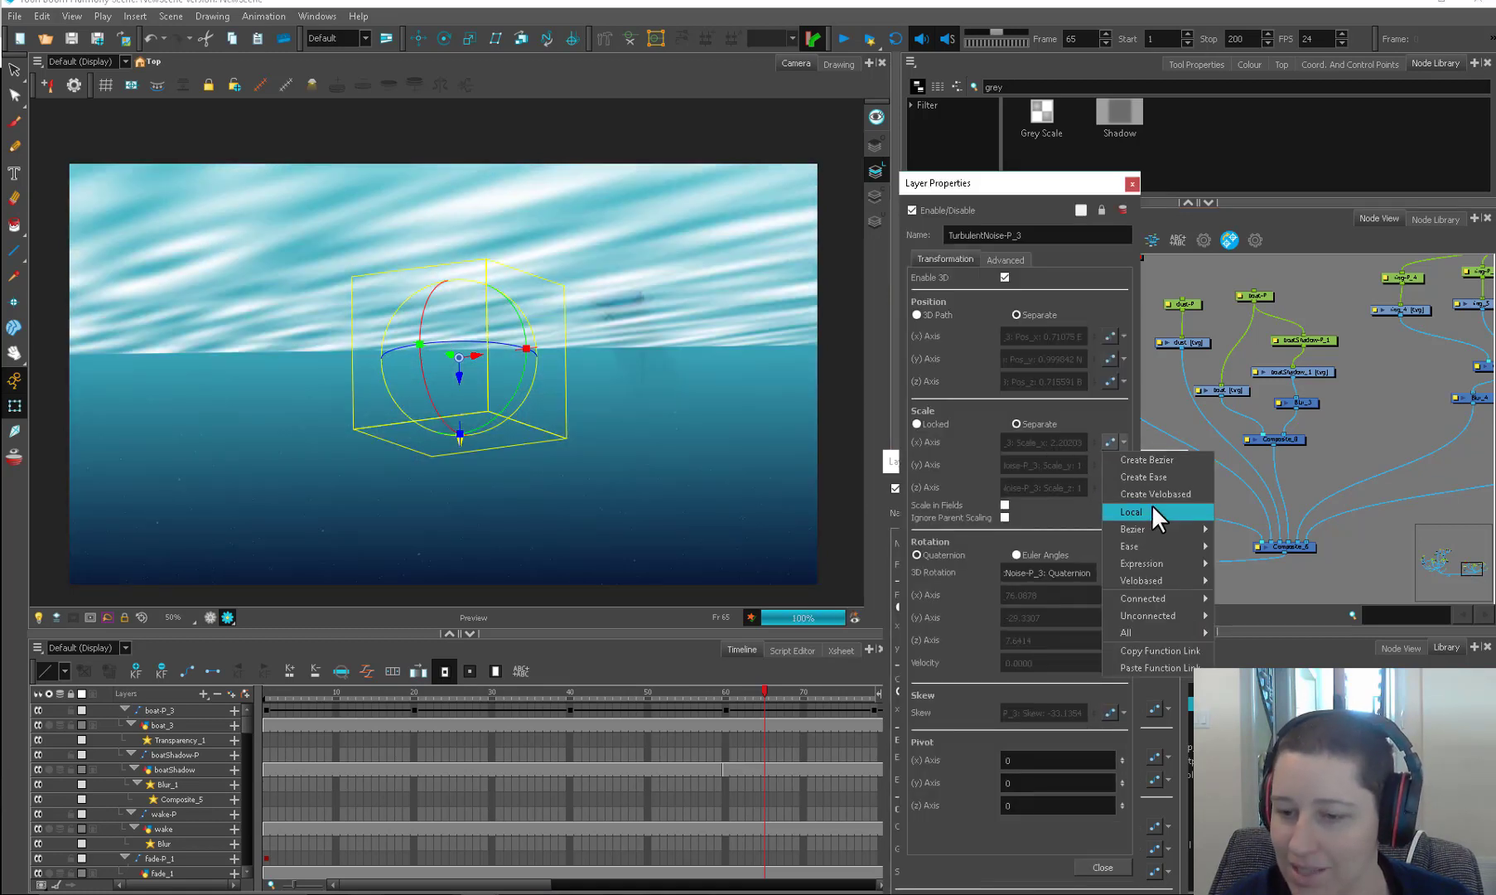
click(1152, 504)
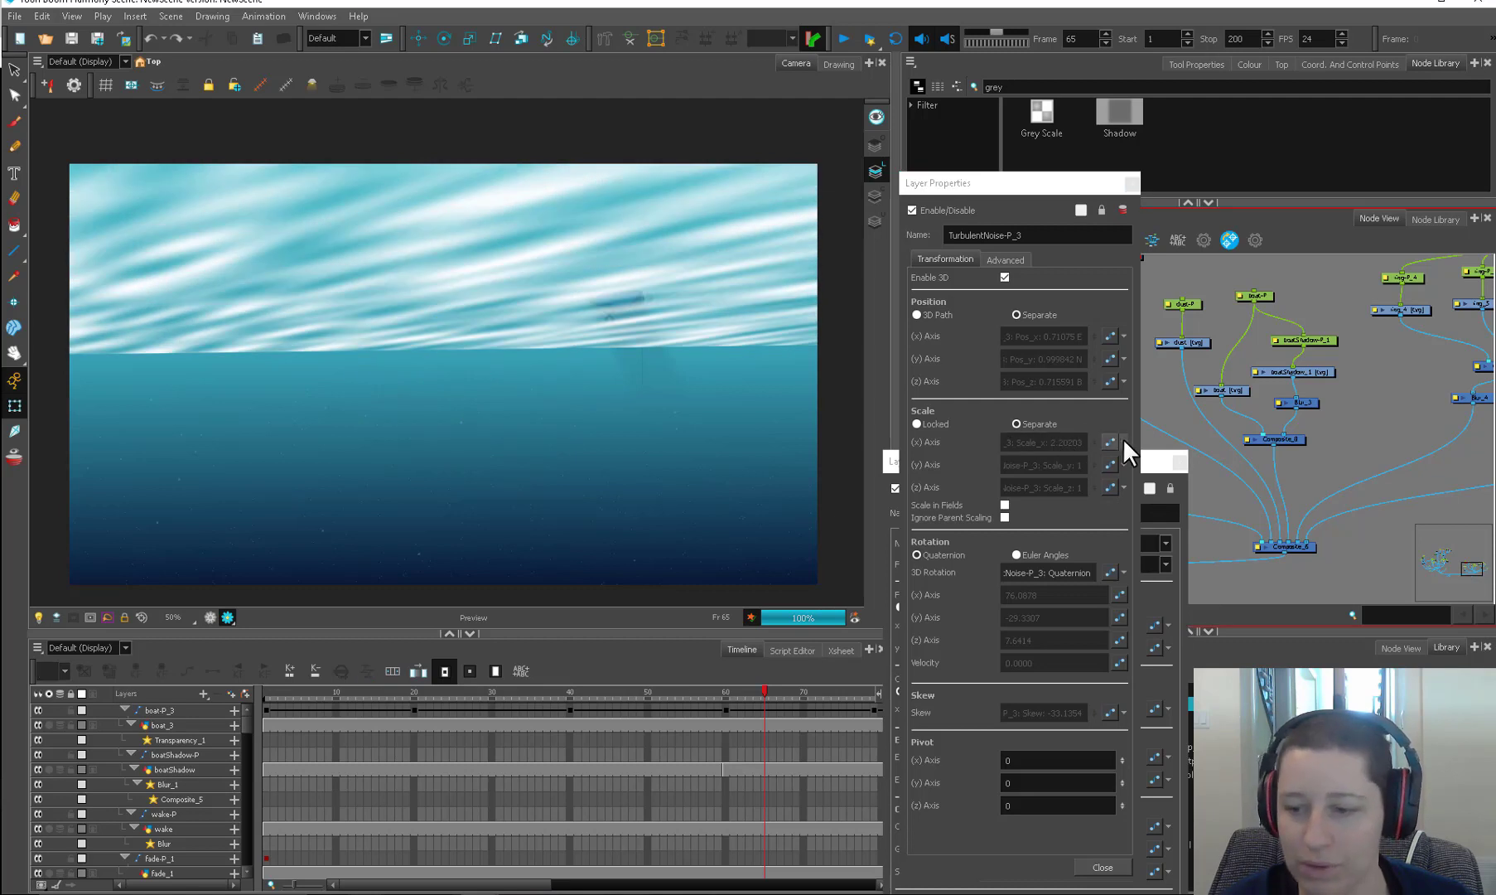
click(1123, 440)
click(1135, 505)
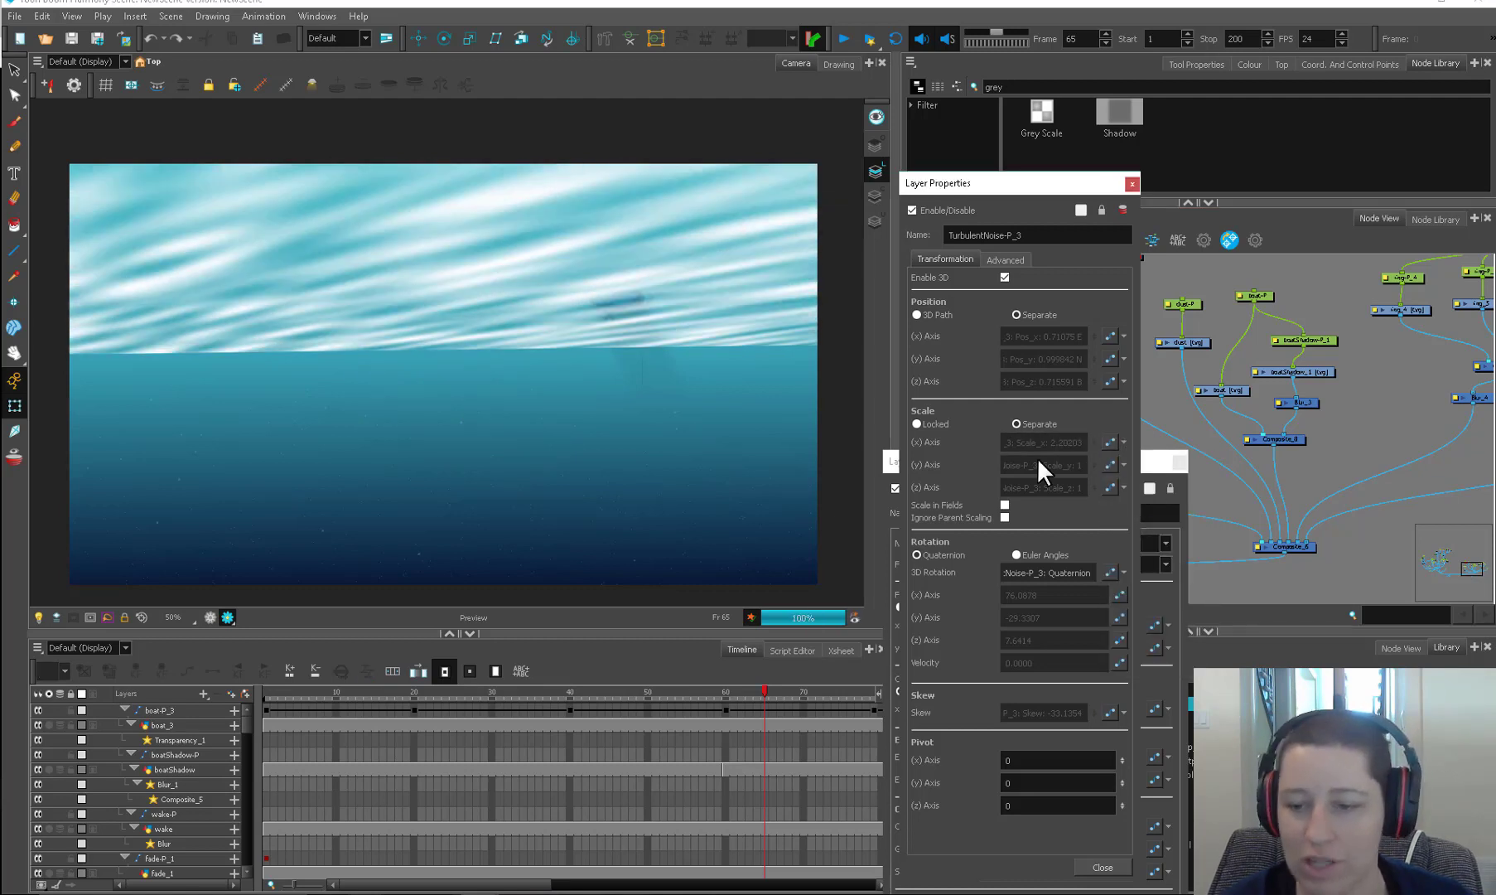
click(1131, 183)
Step: Reduce the TurbulentNoise-P_3 peg's X scale with its 3D handle at frame 65 and close the TurbulentNoise_3 properties
click(1007, 355)
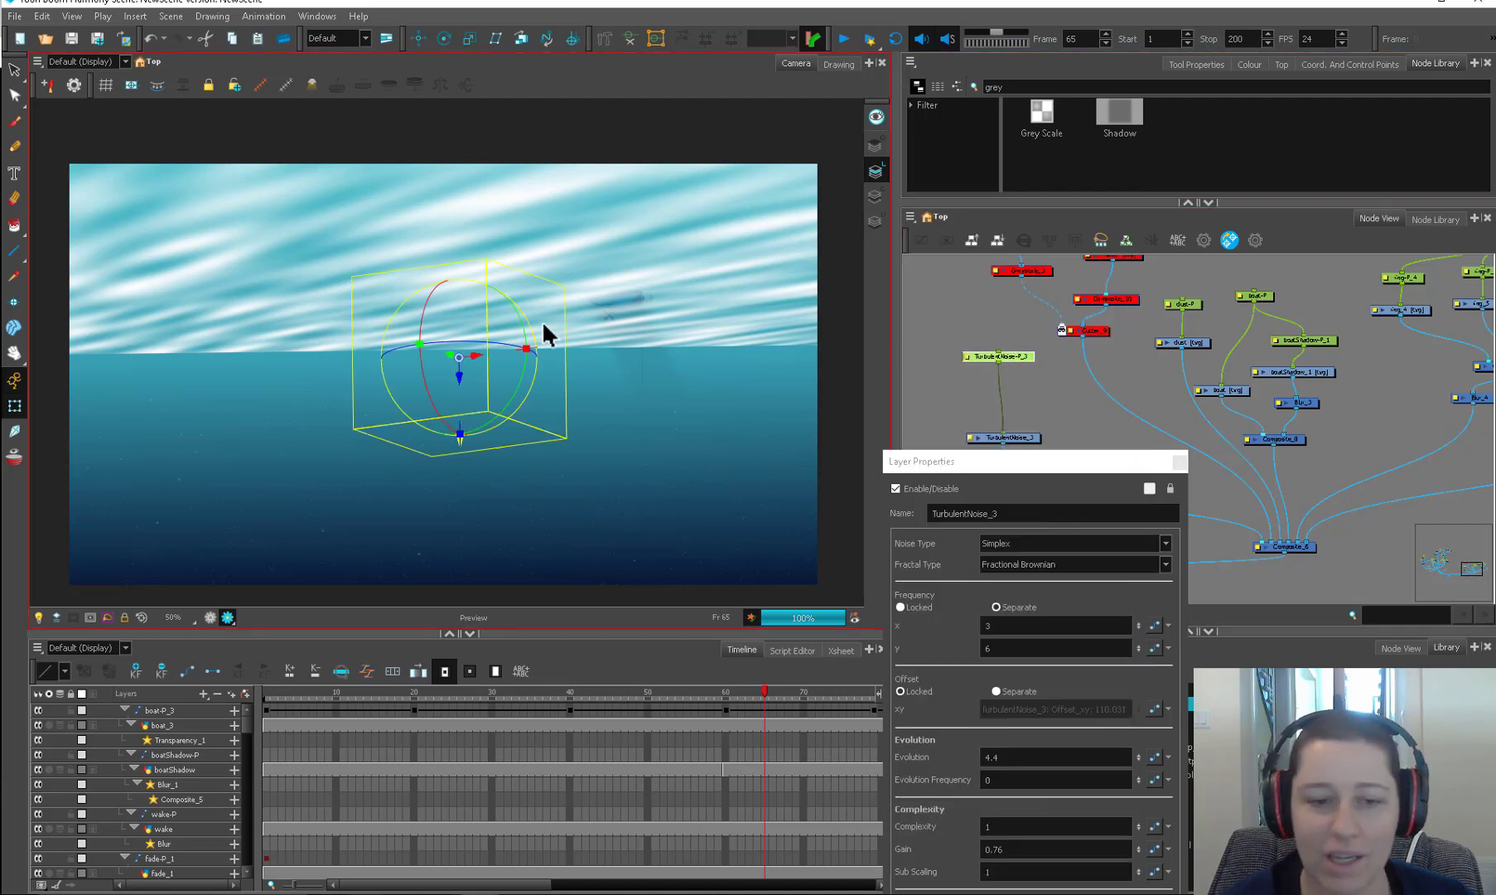
mouse_move(526, 348)
mouse_down()
mouse_move(552, 335)
mouse_move(507, 350)
mouse_up()
click(948, 413)
drag(1059, 458, 1053, 273)
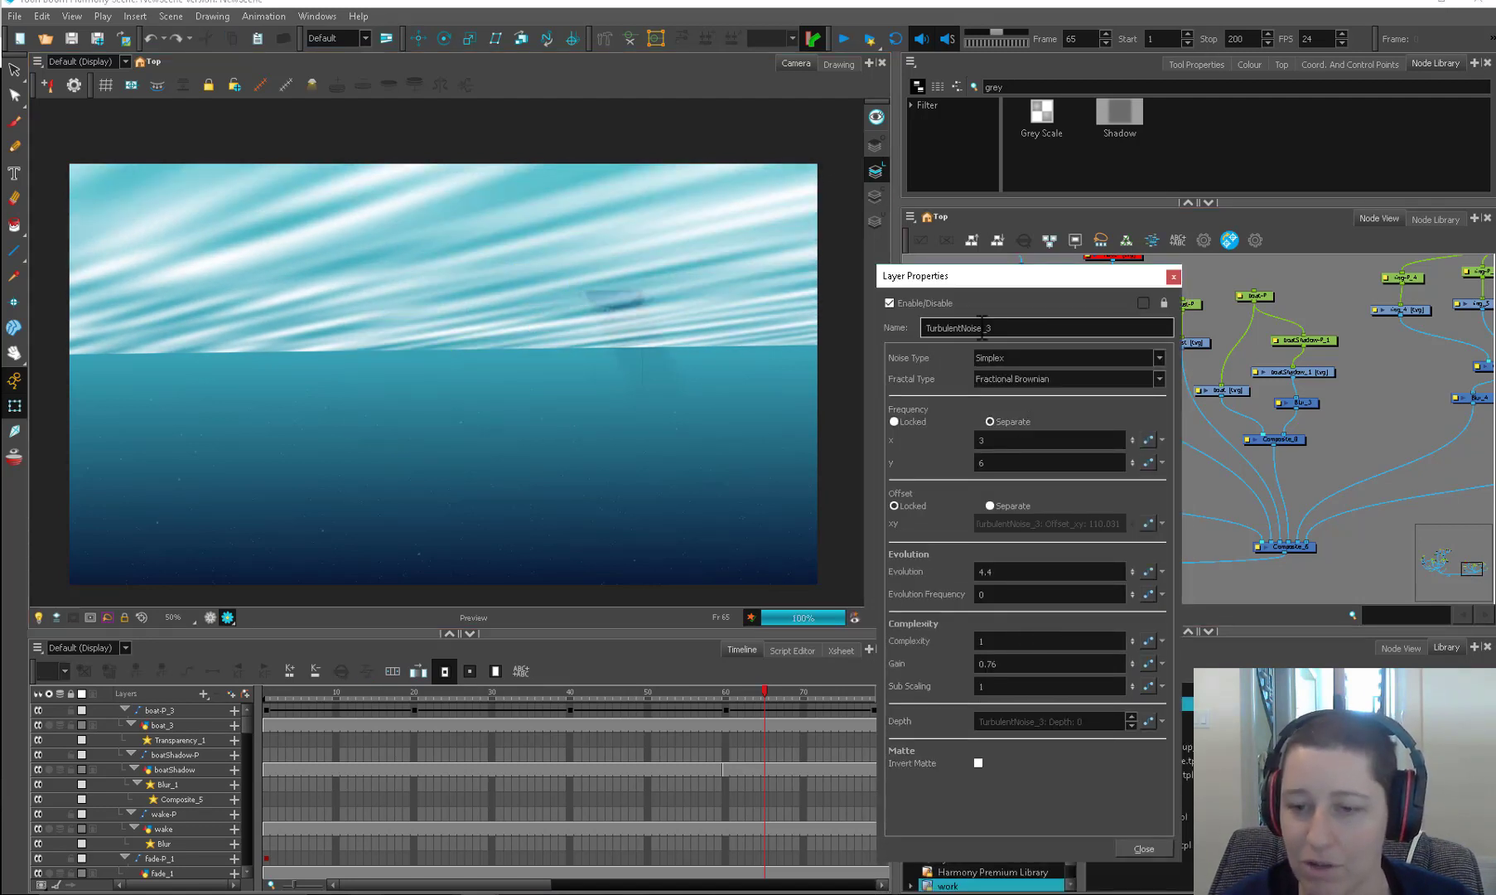
click(1173, 275)
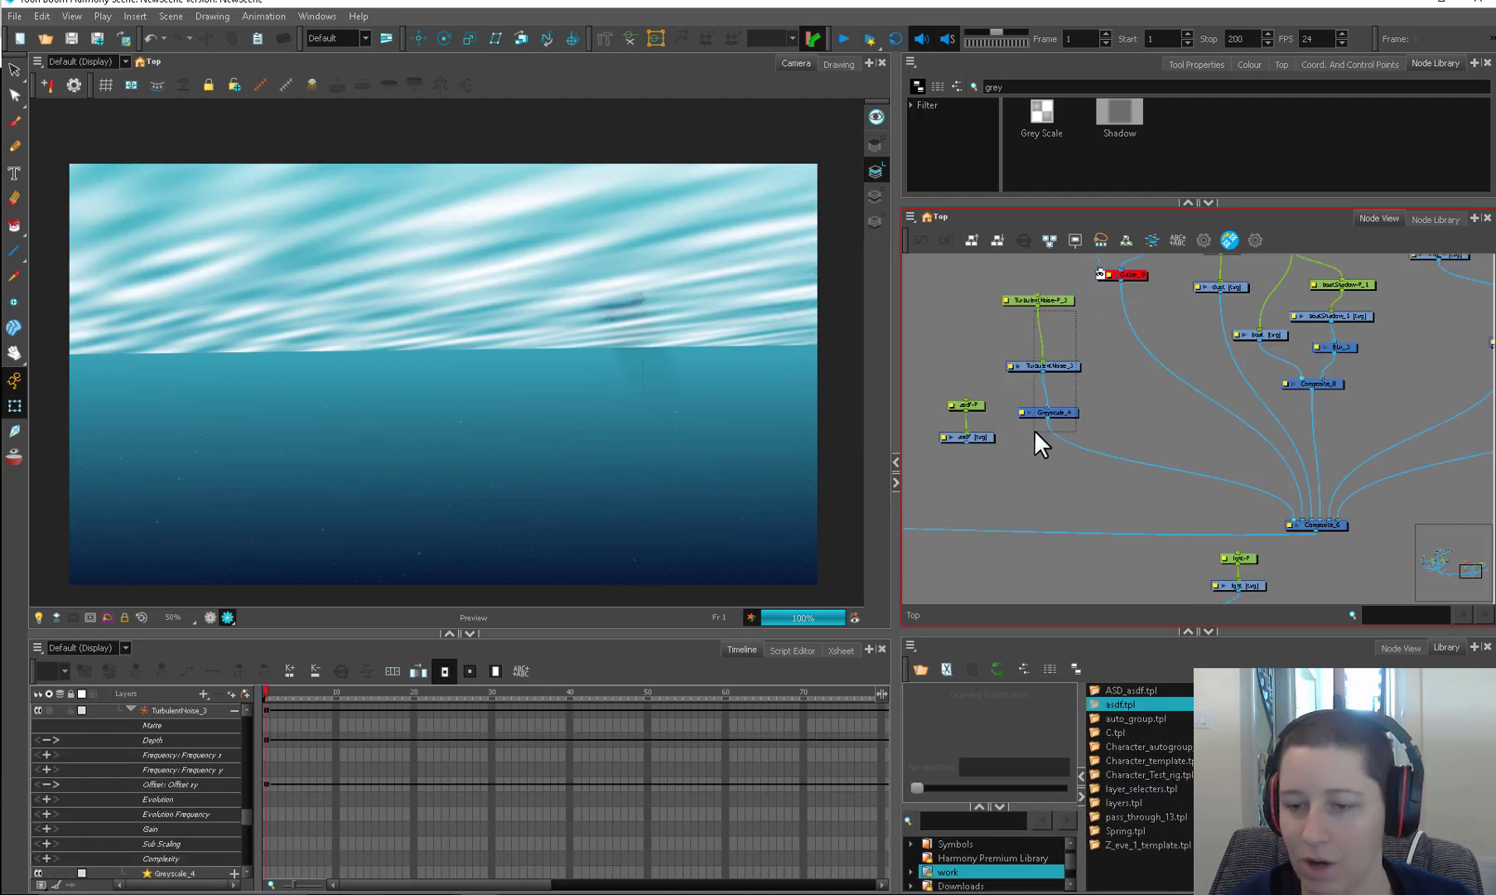
Step: Move the TurbulentNoise-P_3 peg downward in the camera view at frame 1 and undo the trial 3D rotation
click(847, 392)
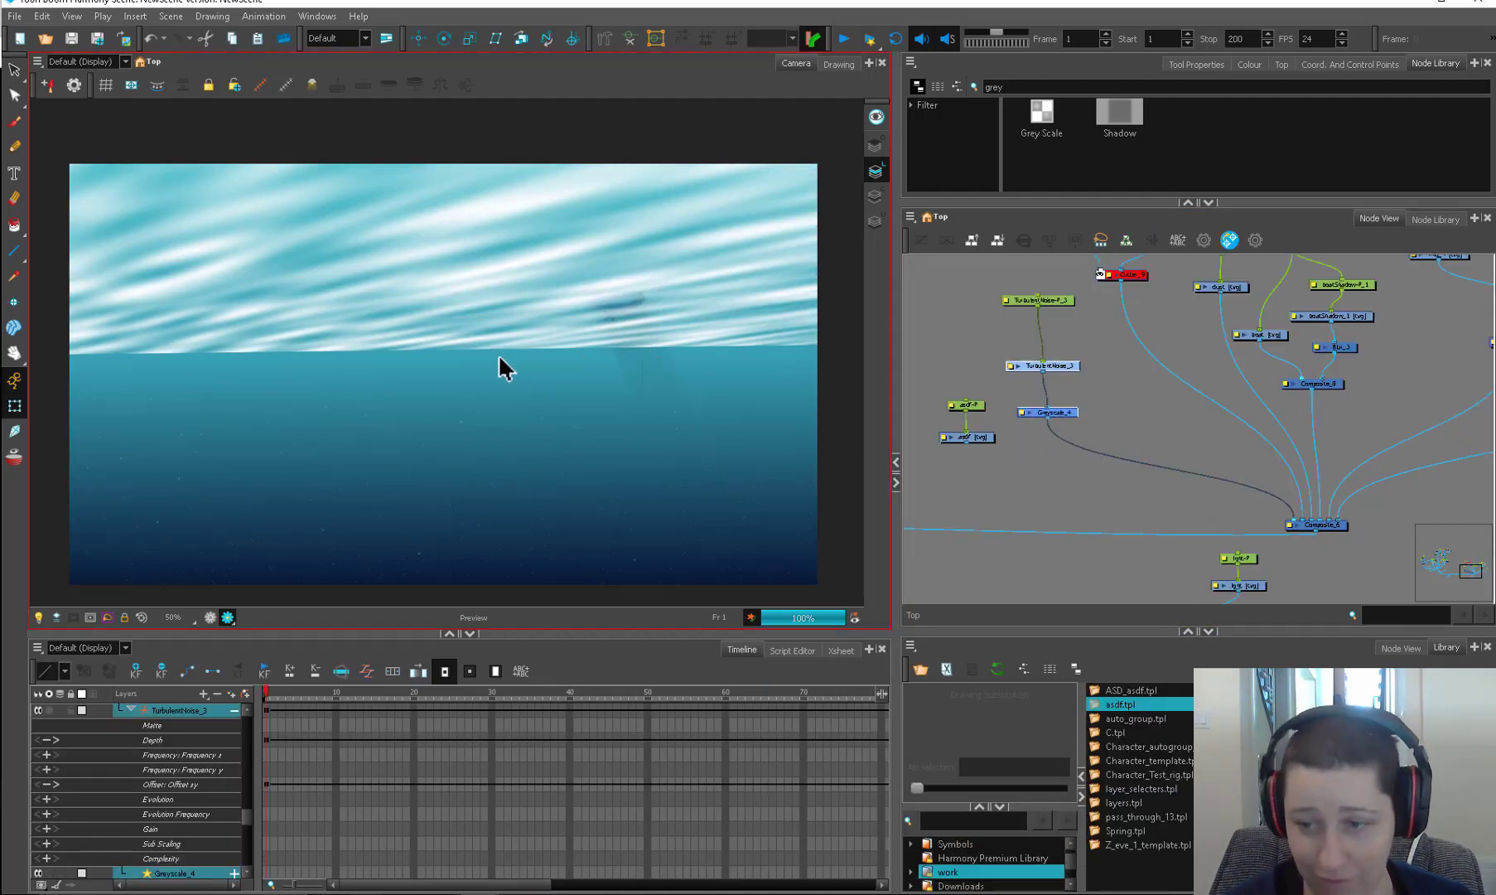
click(1380, 533)
click(1039, 301)
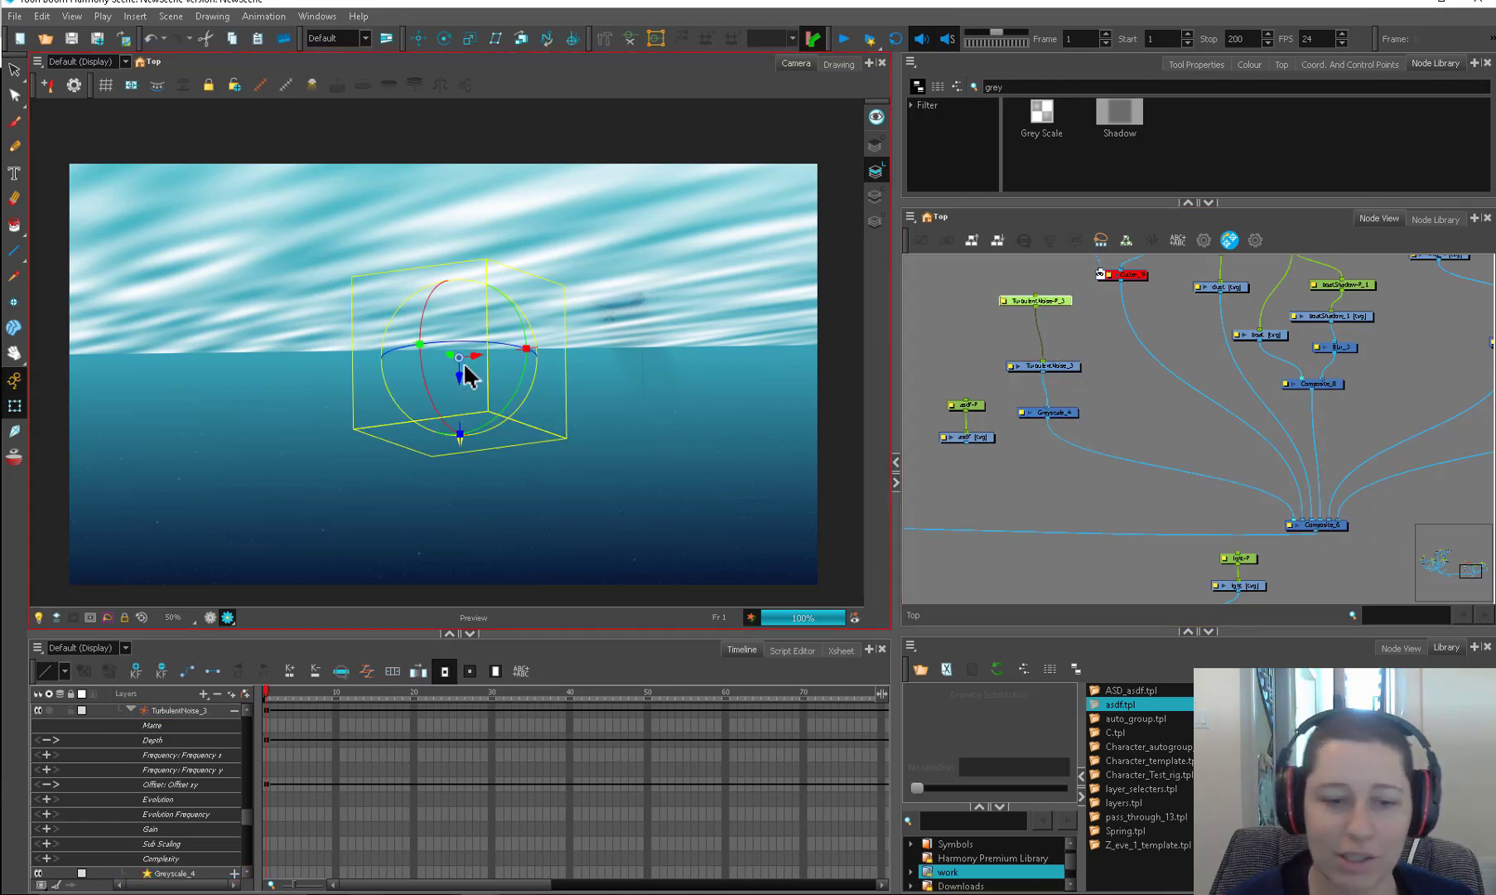
drag(469, 377, 515, 462)
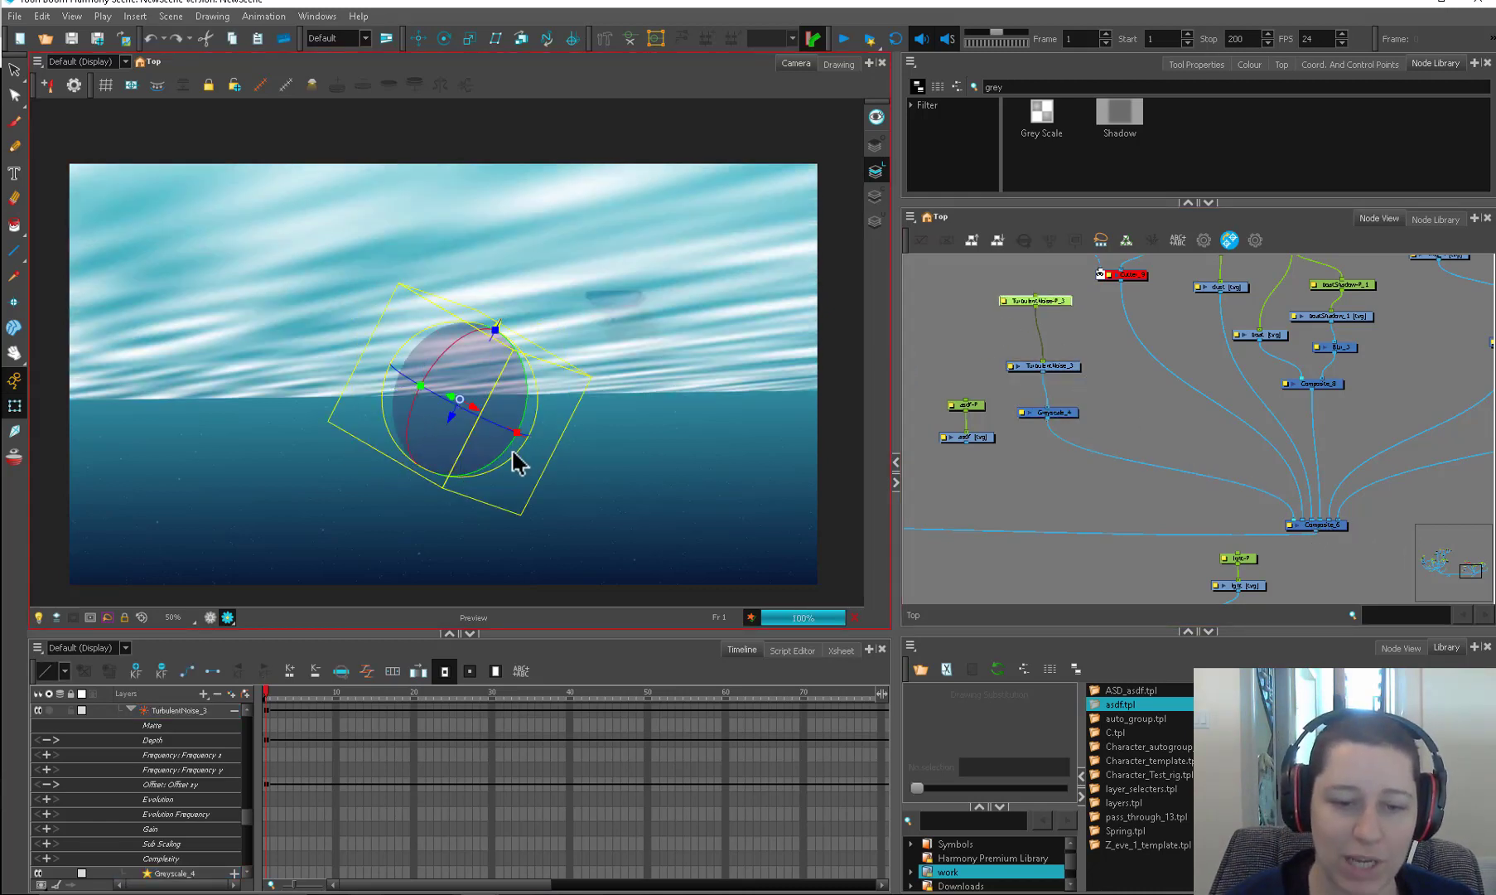
key(ctrl+z)
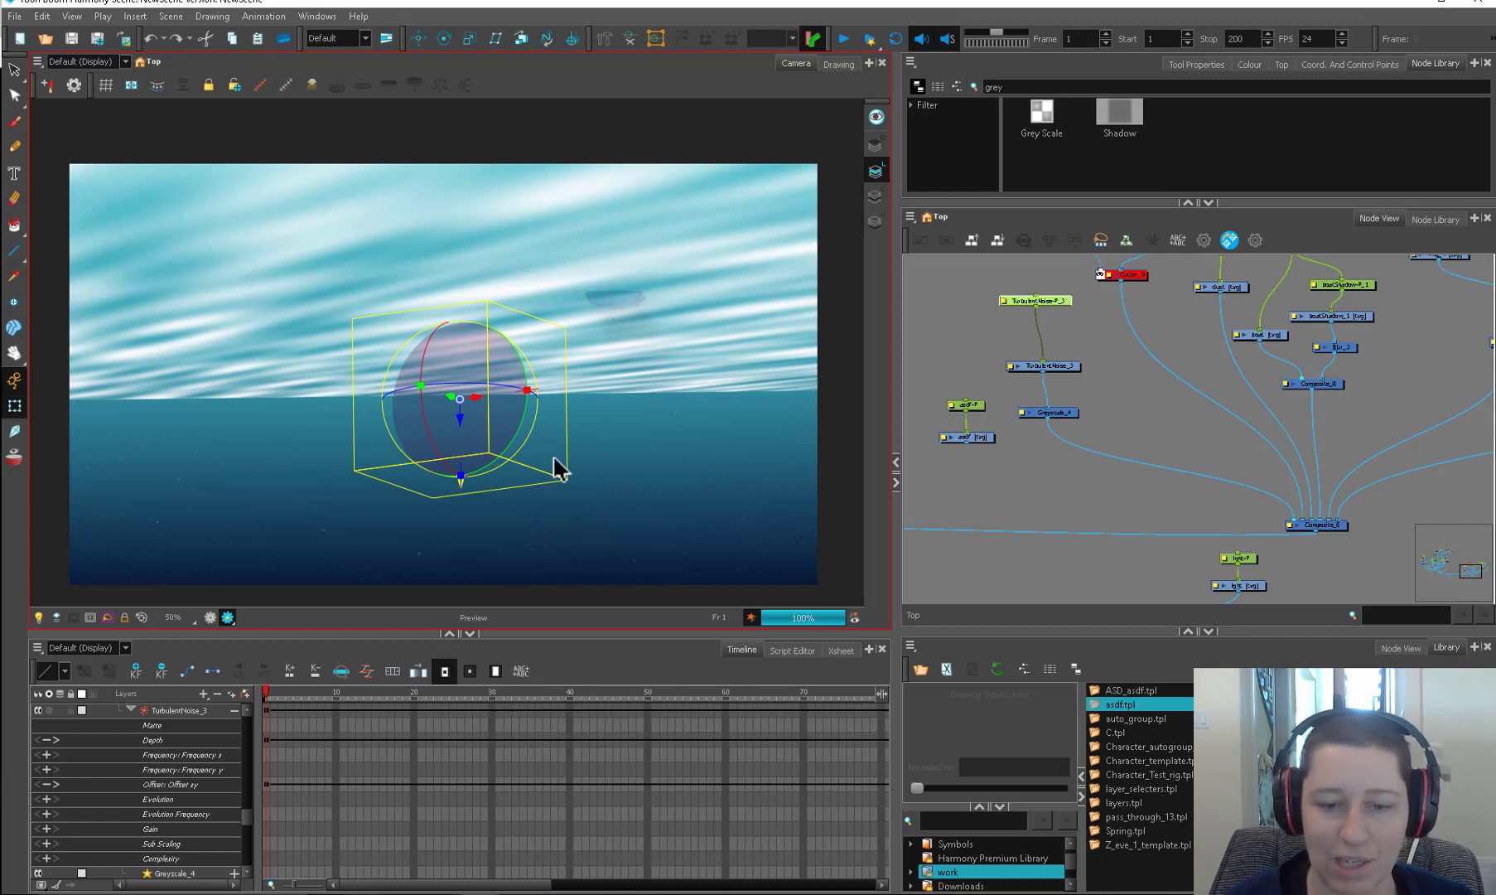
Step: Add a composite above Composite_6, route Greyscale_4 through it and connect the asdf drawing to the new composite
click(1120, 403)
drag(1343, 524, 1260, 460)
key(ctrl+v)
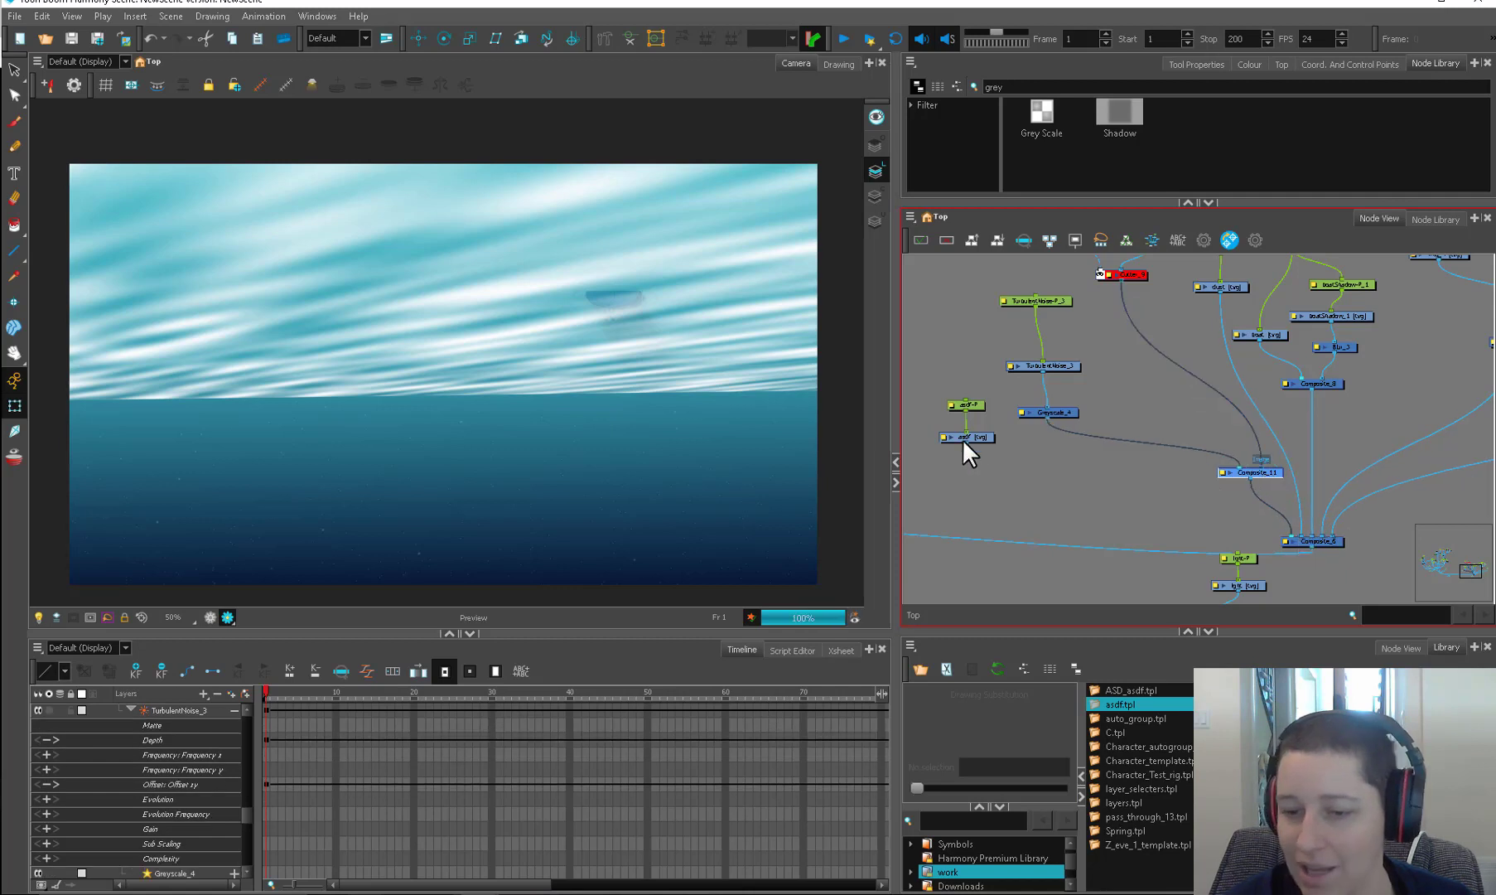
drag(1111, 474, 1227, 467)
click(975, 436)
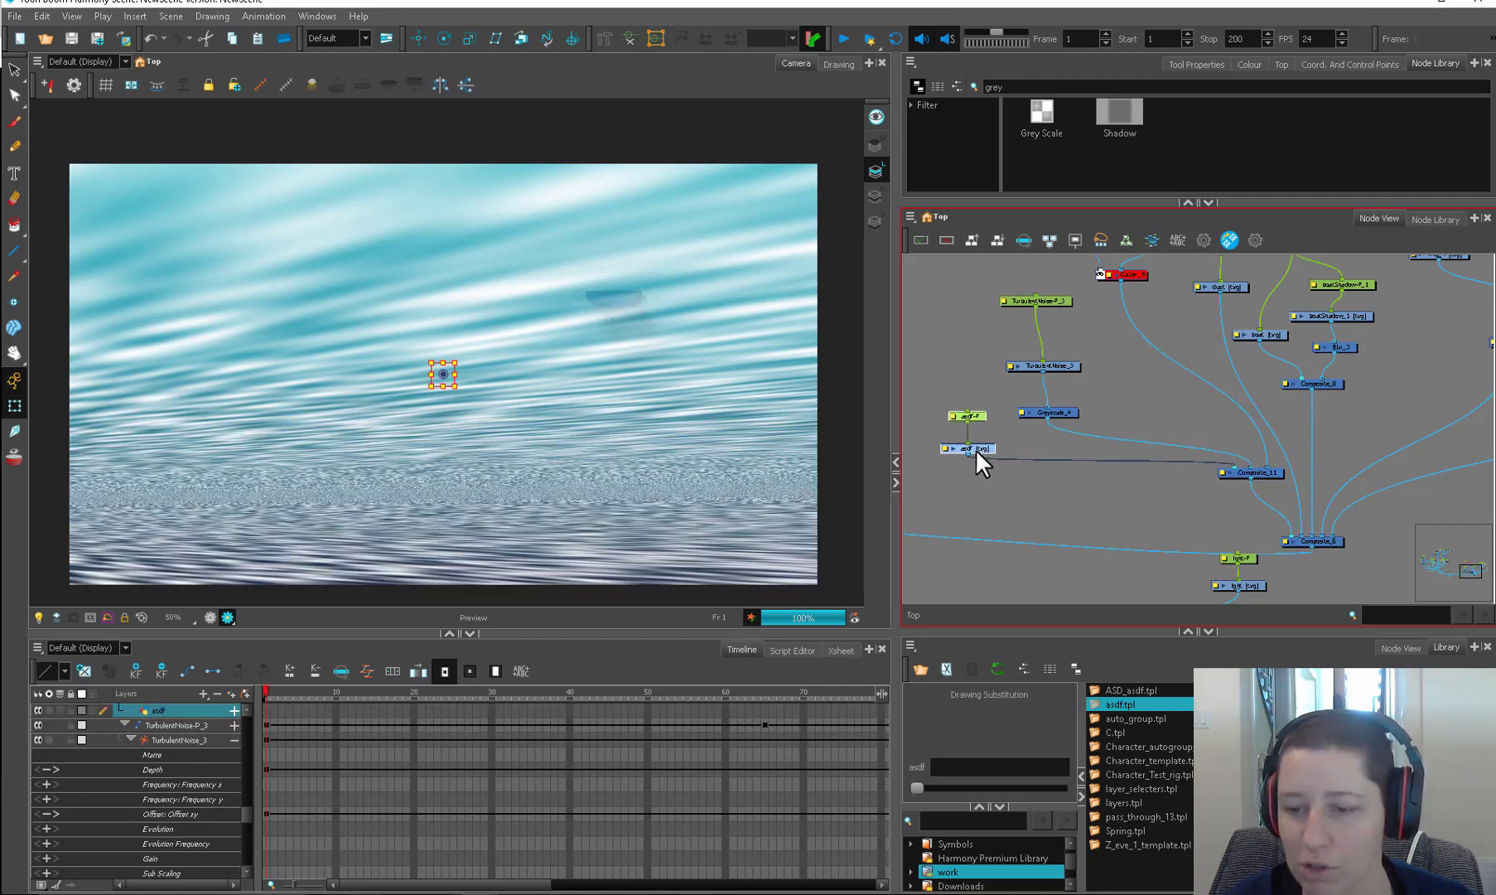
scroll(975, 448, up, 1)
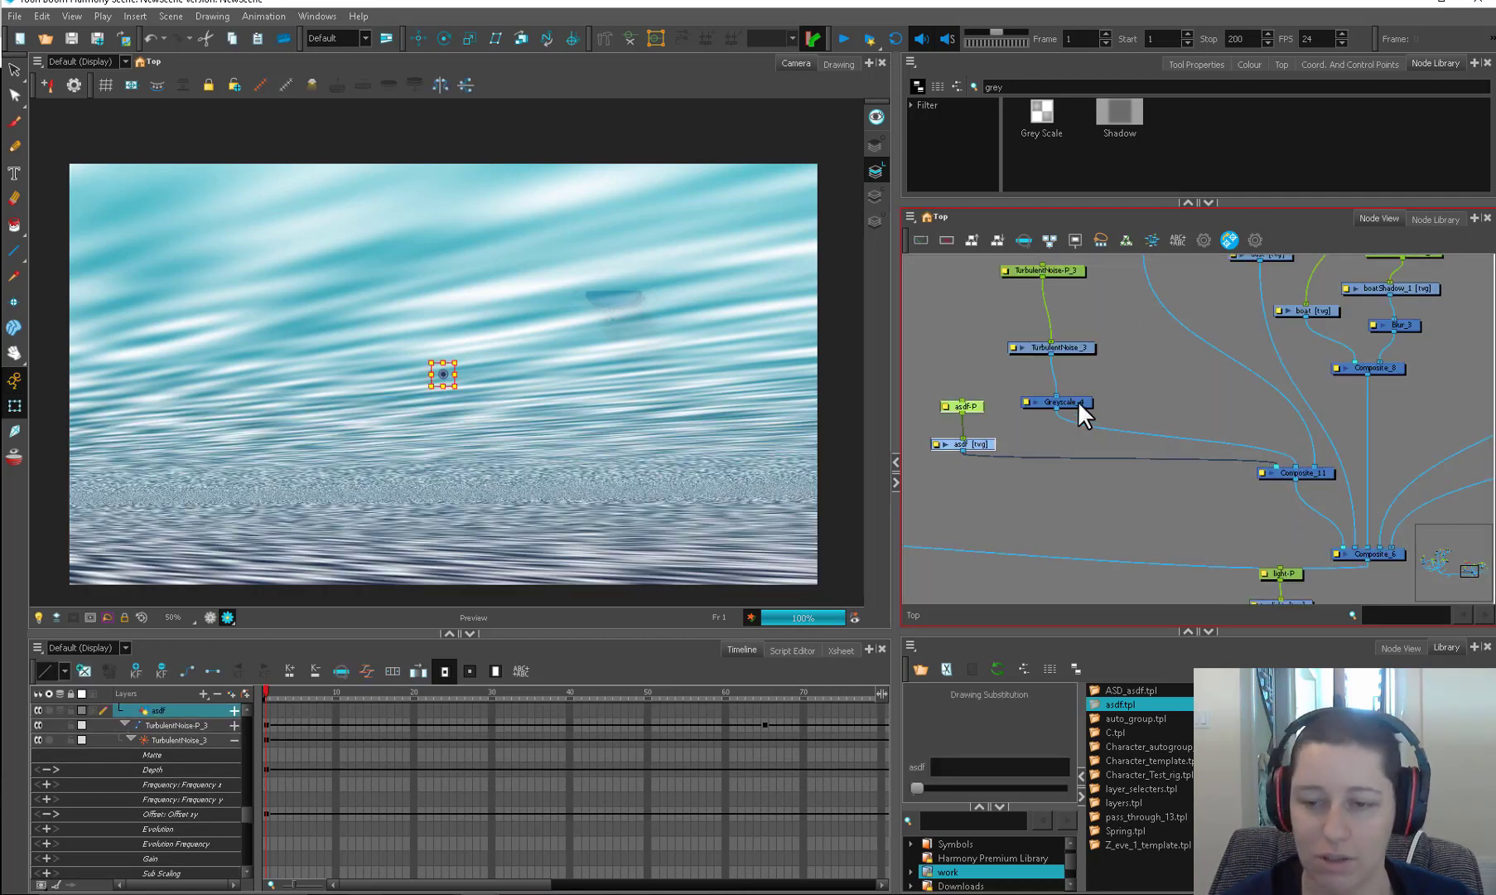
Step: Route Cutter_9's output into Composite_11 together with Greyscale_4 and the asdf drawing
click(979, 404)
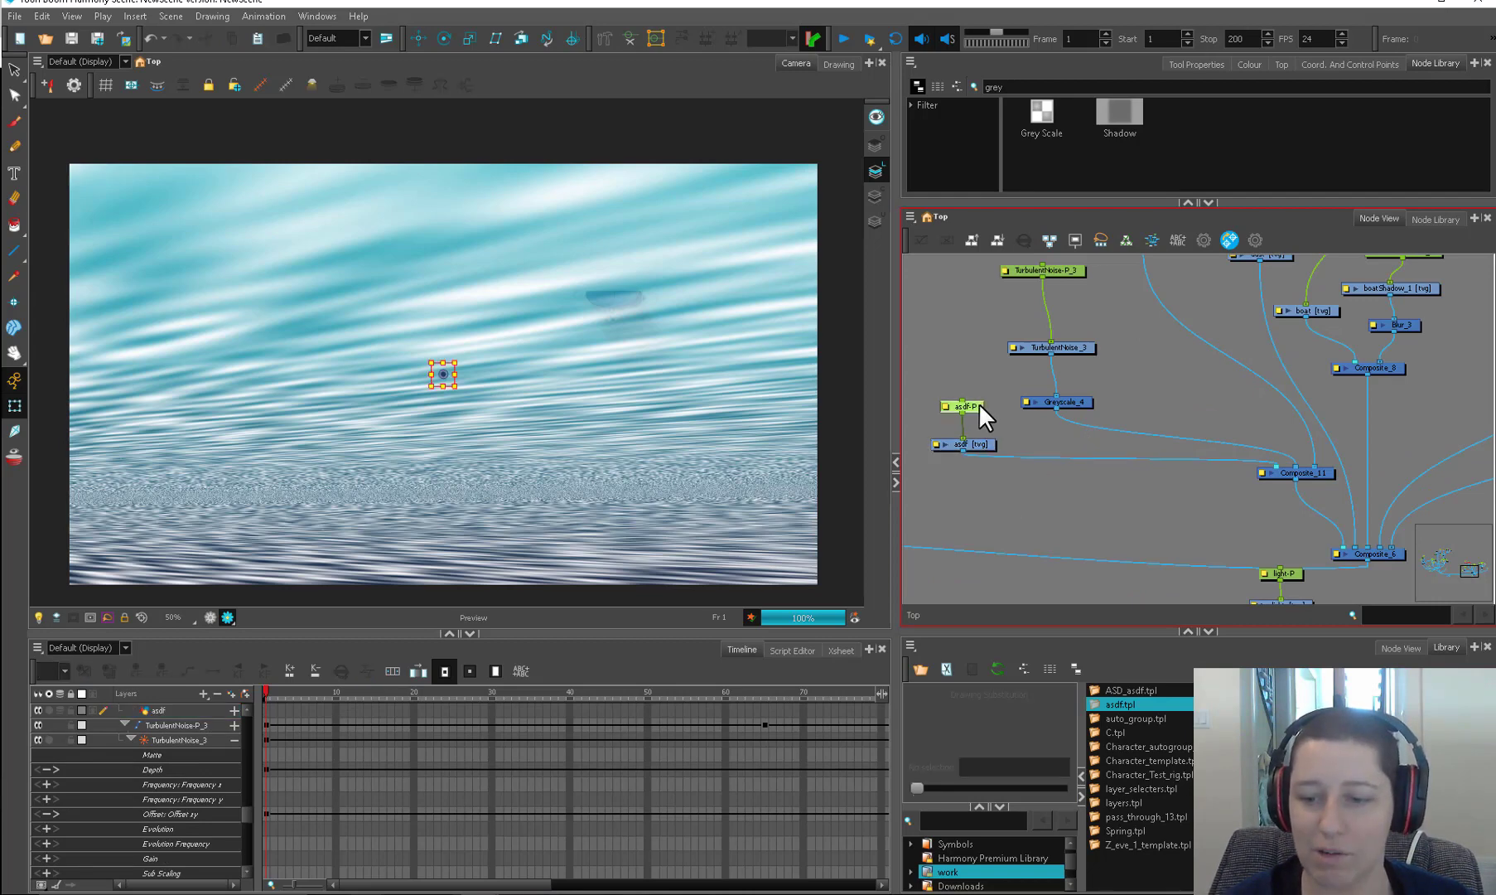
scroll(1150, 336, down, 1)
drag(1222, 376, 1191, 474)
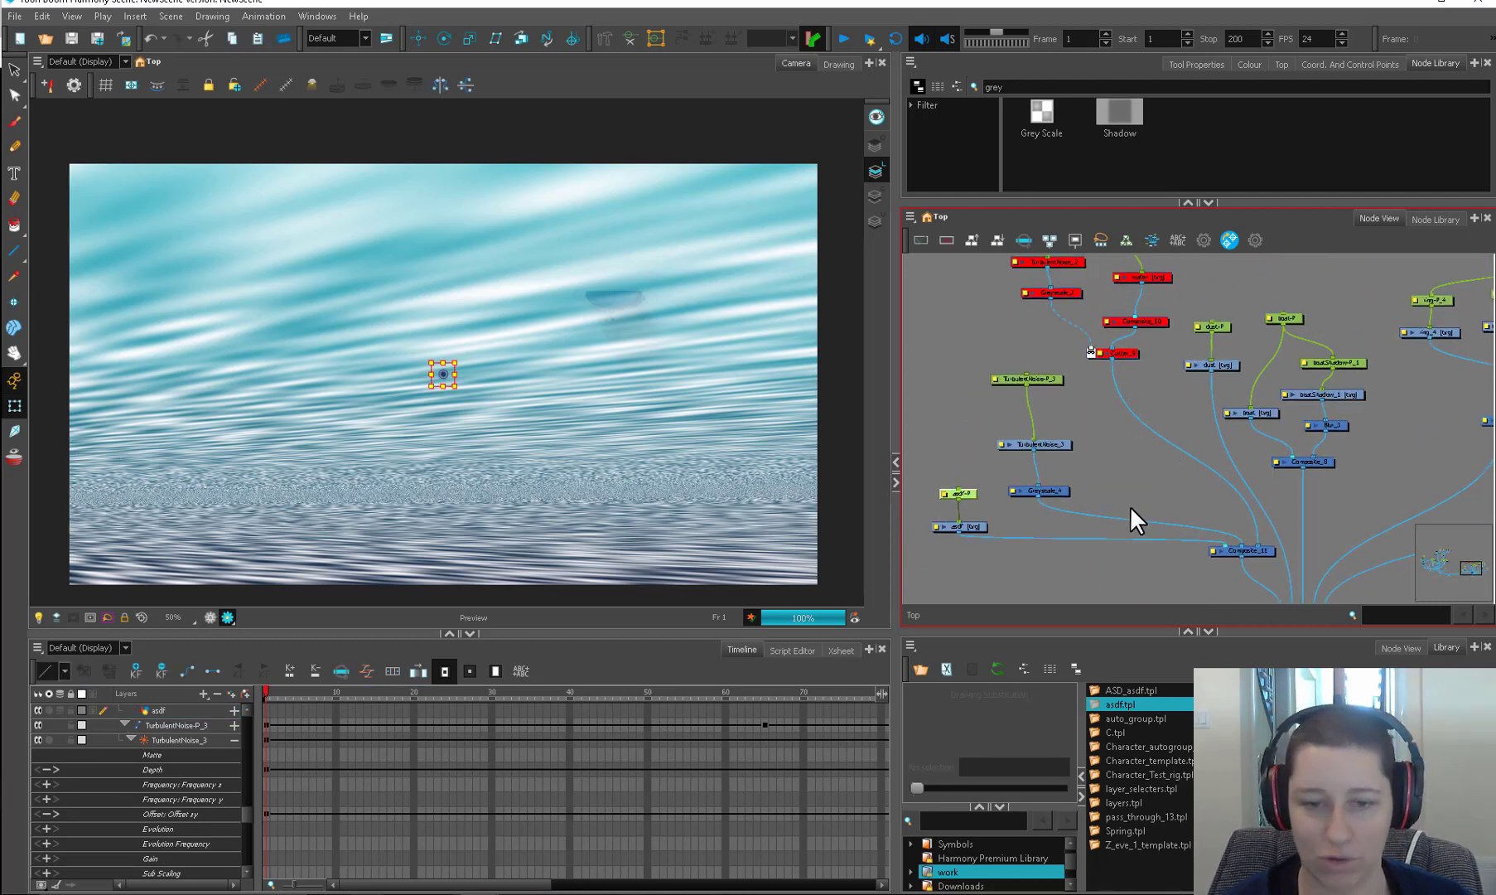
scroll(977, 476, up, 2)
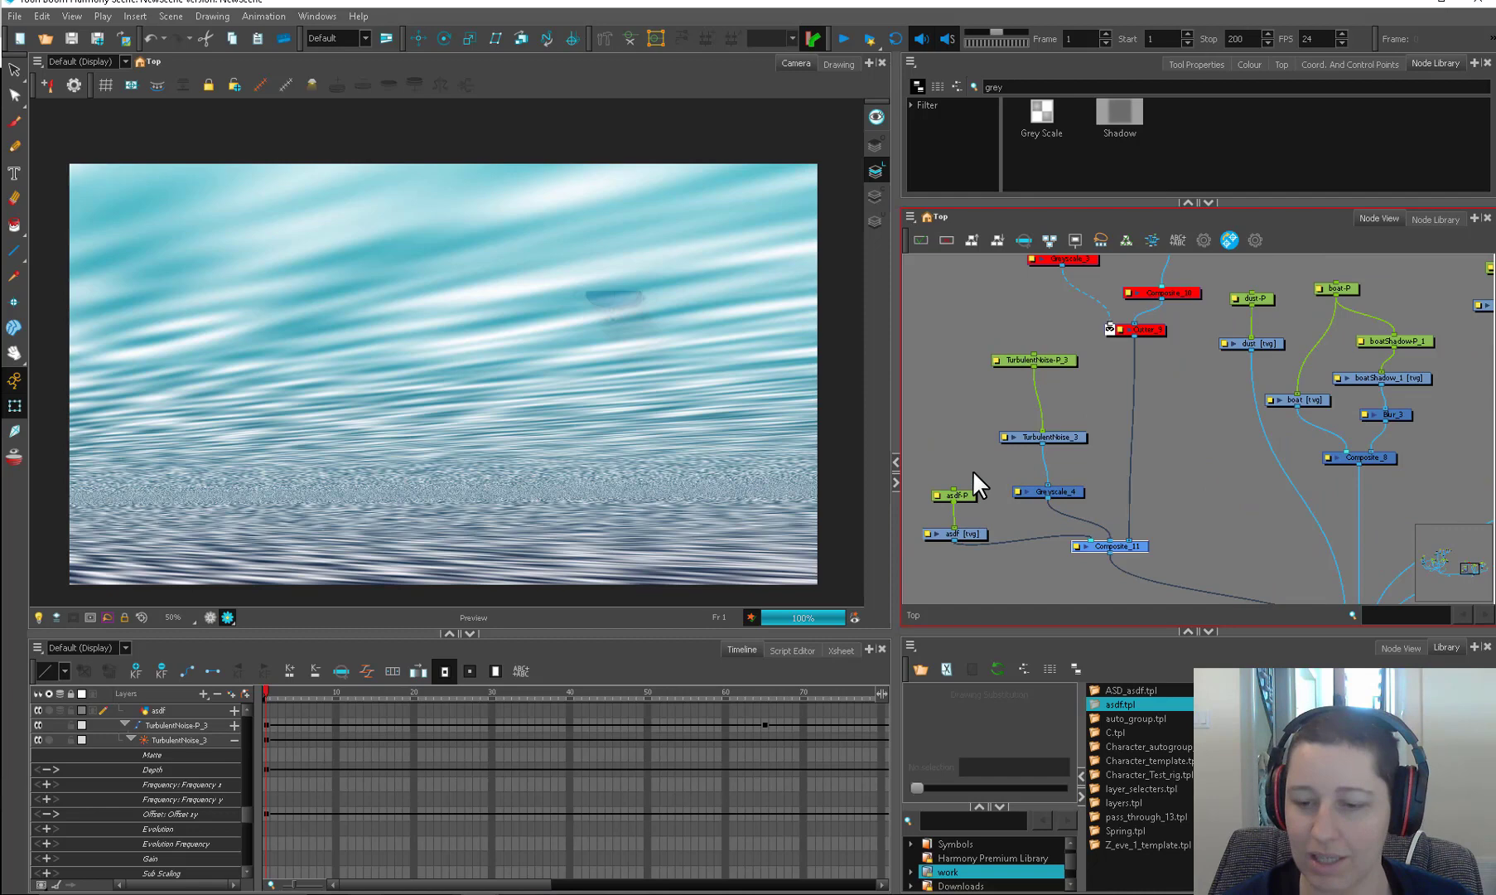
click(945, 535)
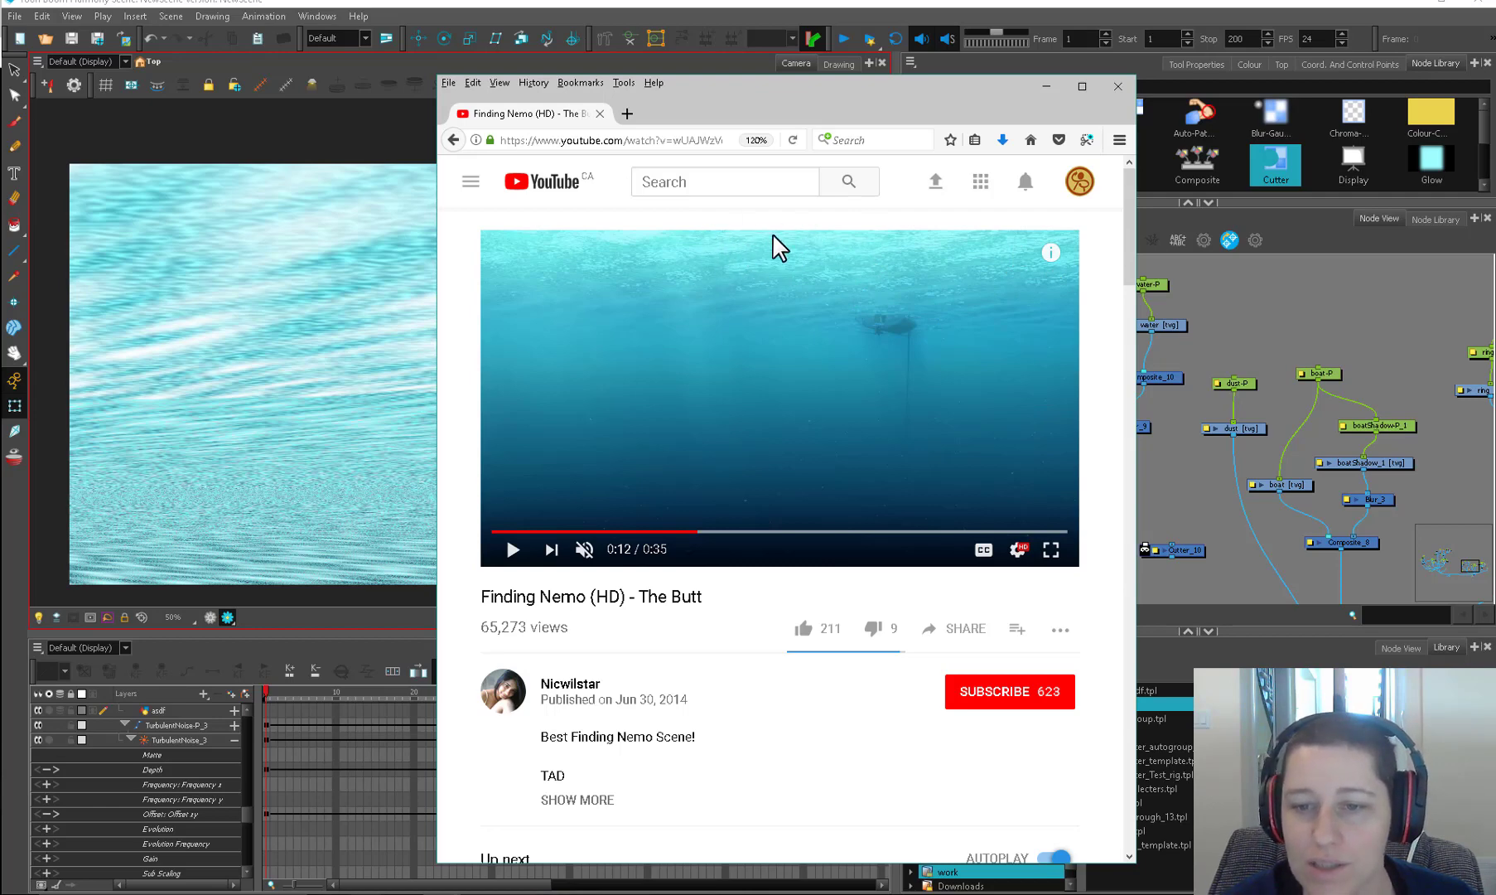
Step: Hide the reference video and insert Cutter_10 beneath Cutter_9, using Greyscale_4 as its matte
click(1046, 86)
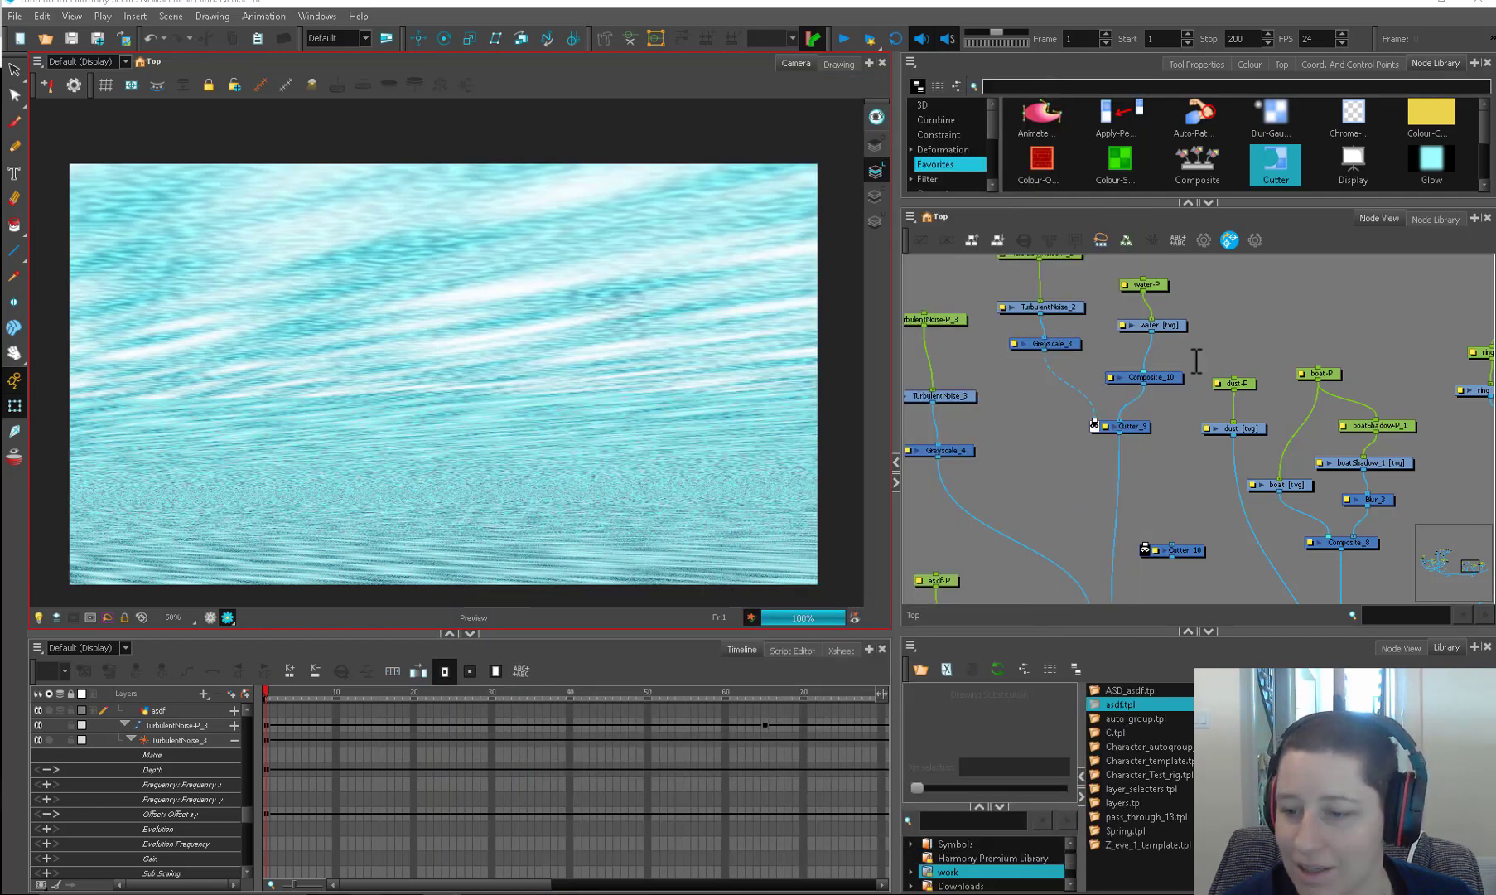
drag(1132, 517, 1065, 498)
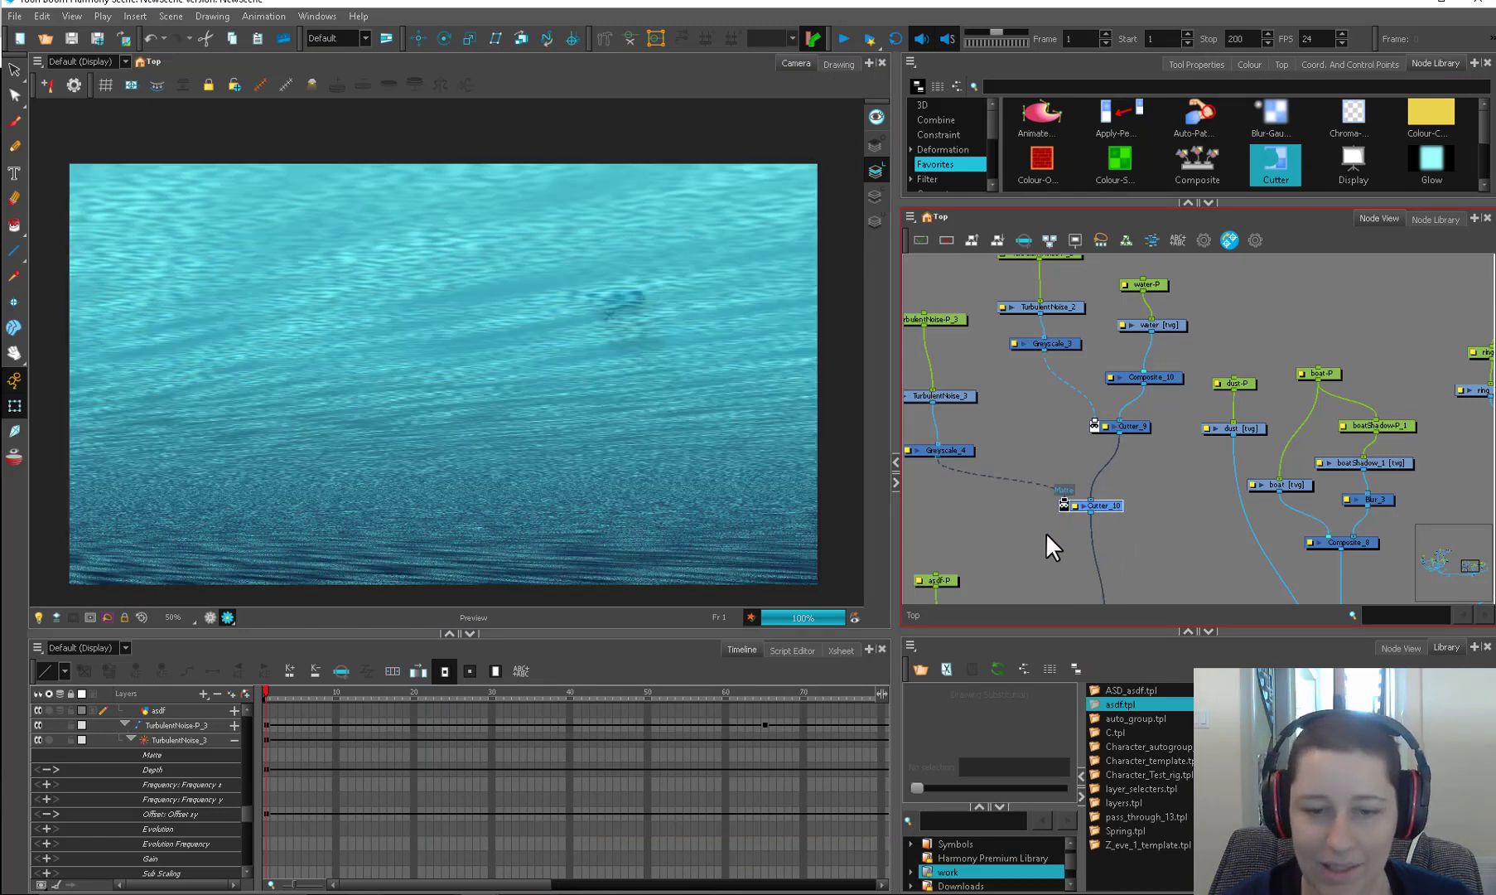
click(1045, 539)
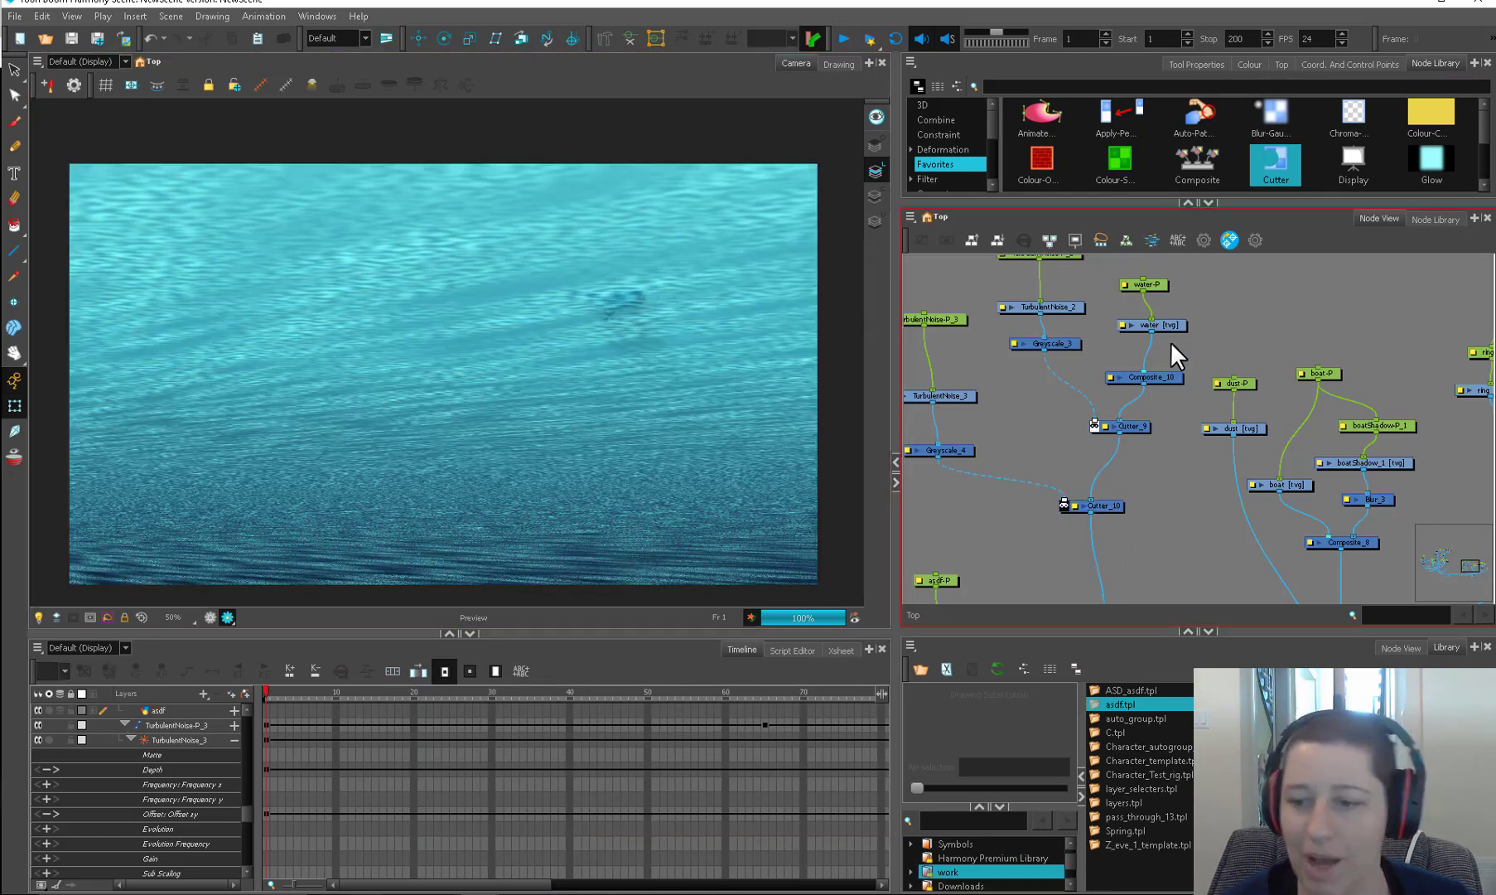
Step: Move Greyscale_3 and Greyscale_4 nearer to their TurbulentNoise nodes in the node view
drag(1044, 346, 1099, 384)
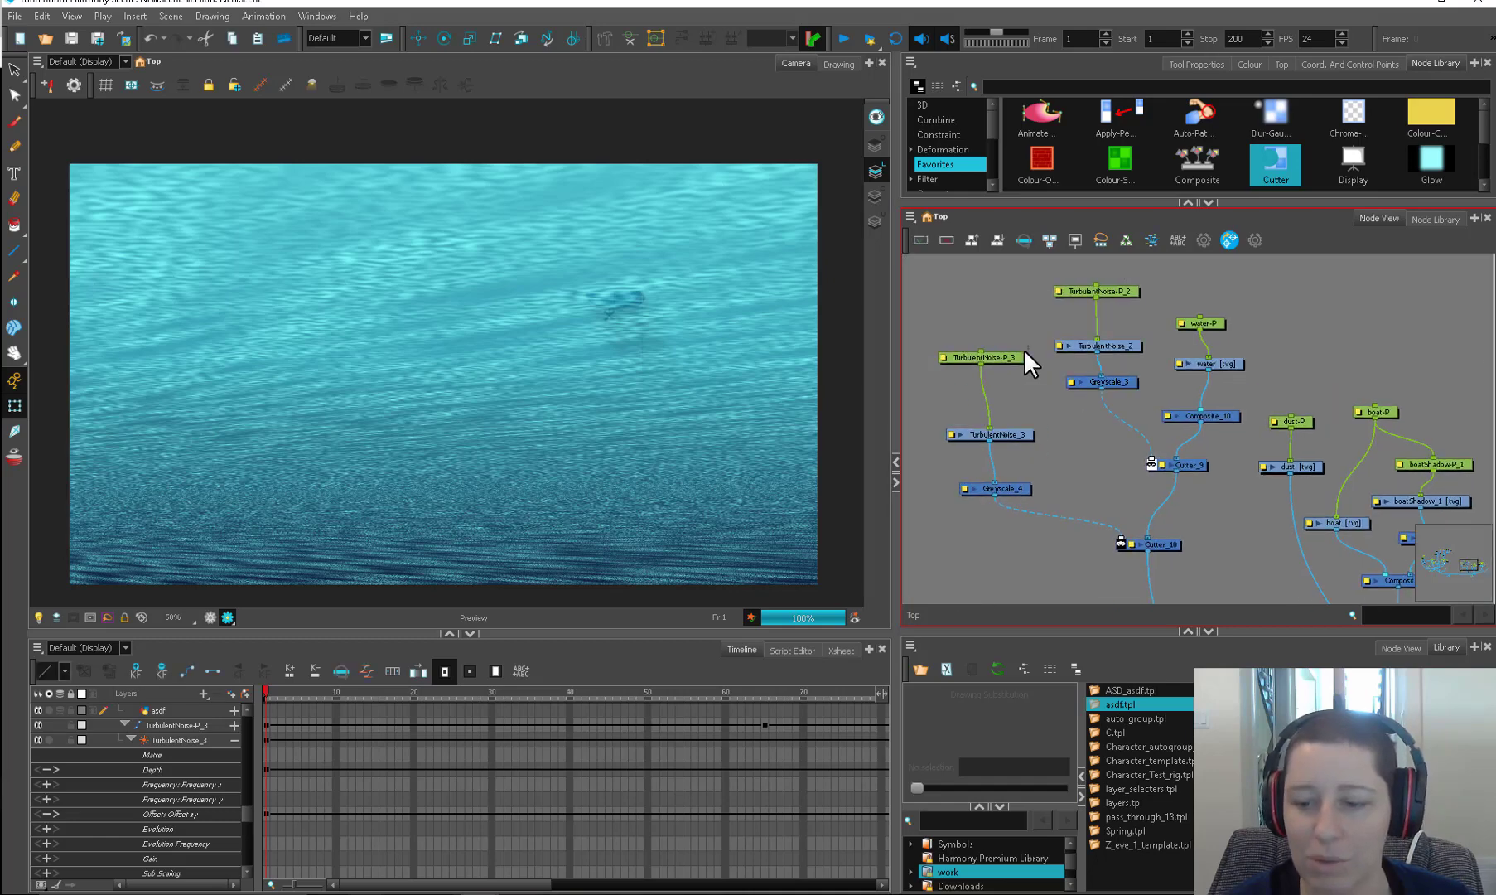
drag(1024, 348, 960, 532)
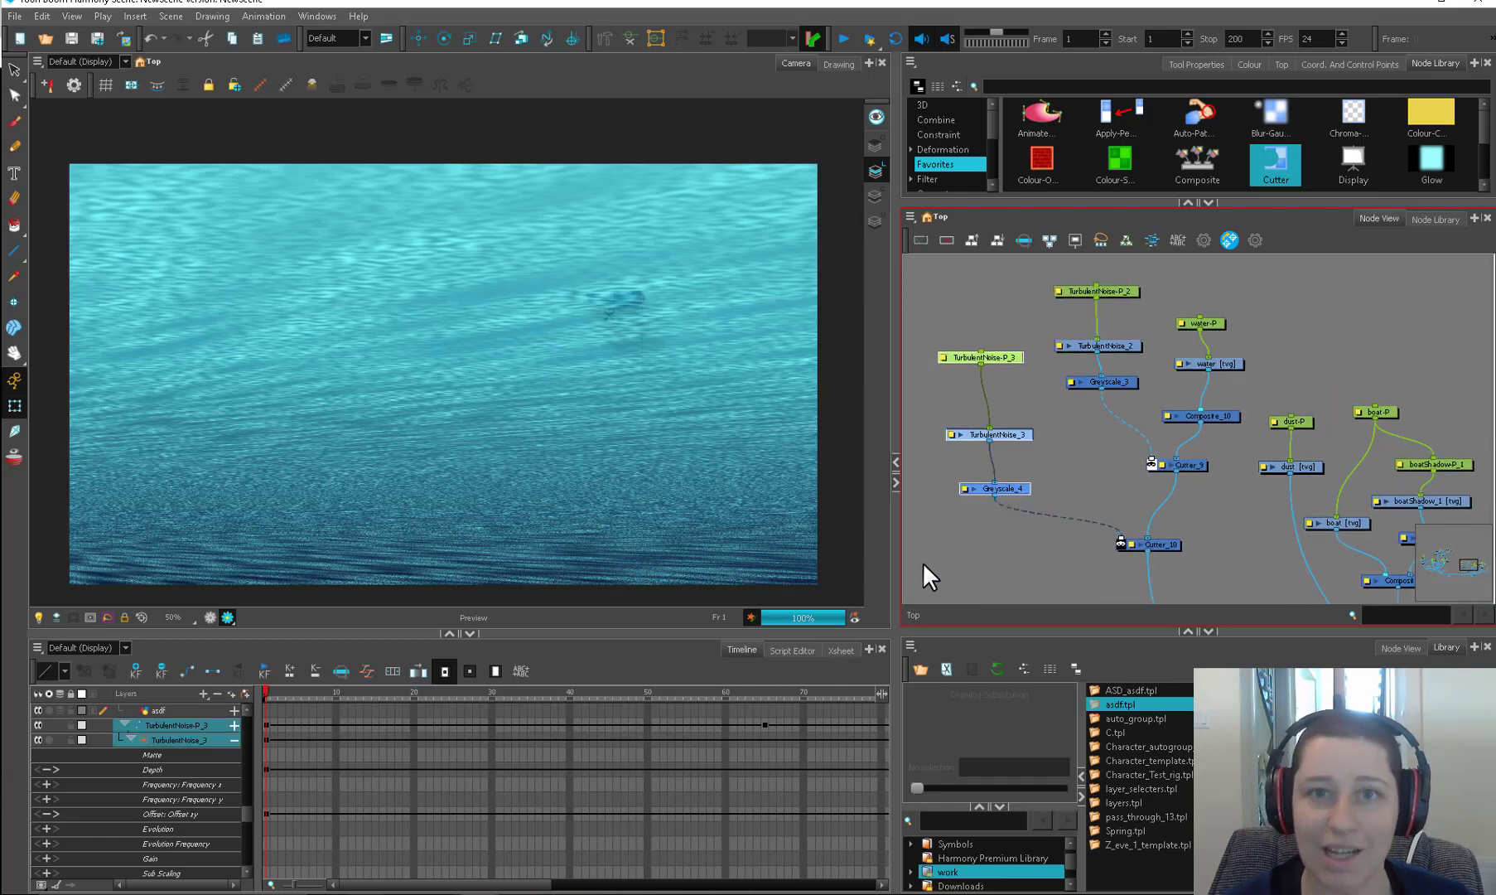
click(1092, 421)
drag(1128, 382, 1121, 388)
drag(1016, 487, 1009, 474)
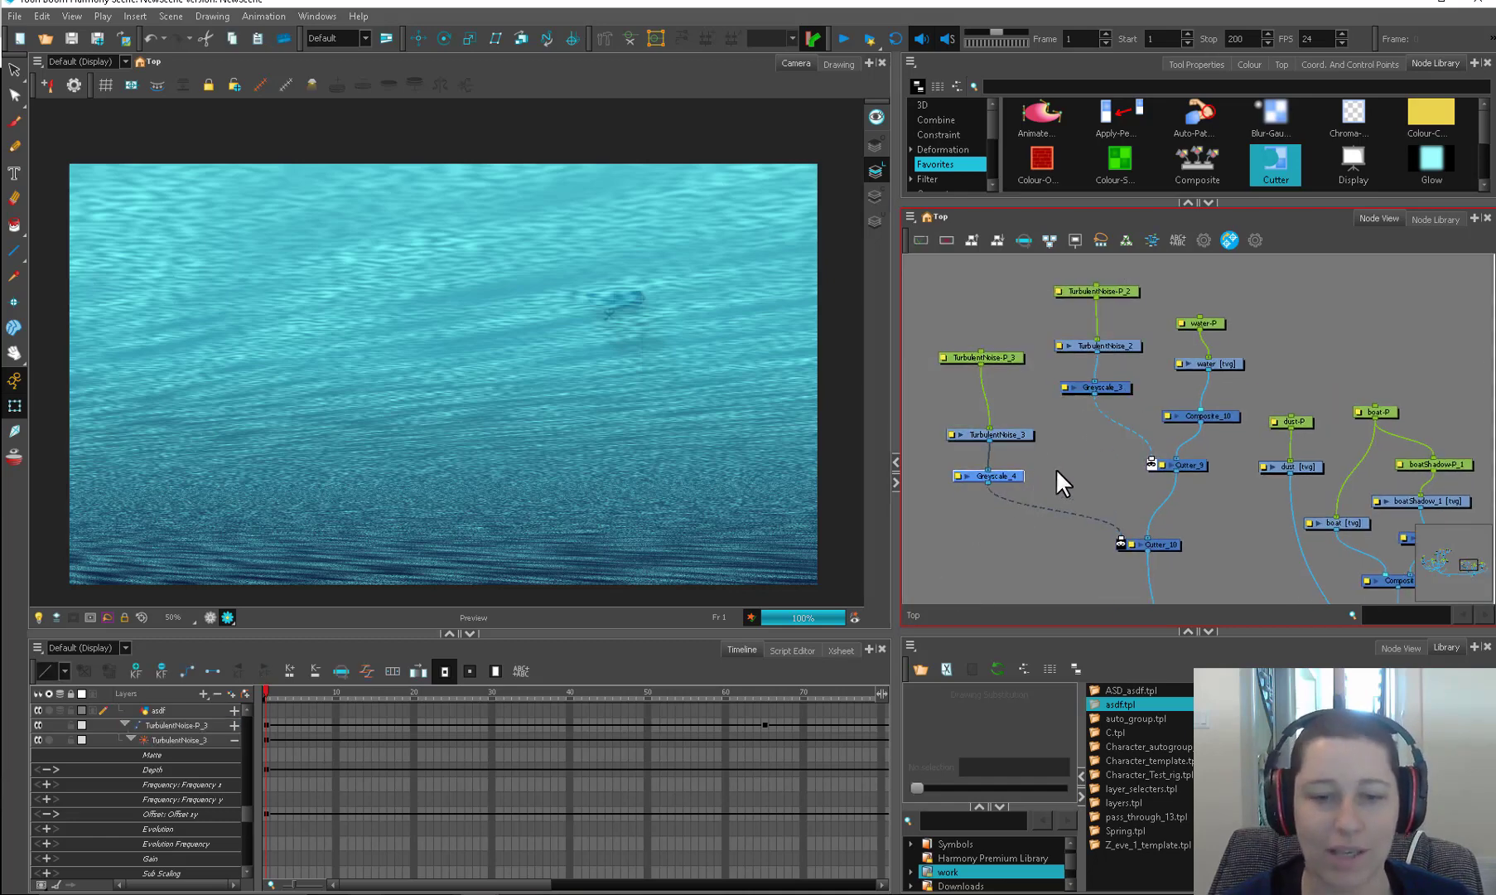
click(1055, 467)
Step: Scrub through frames 14, 33 and 64 to preview the water cut by both noises
click(367, 693)
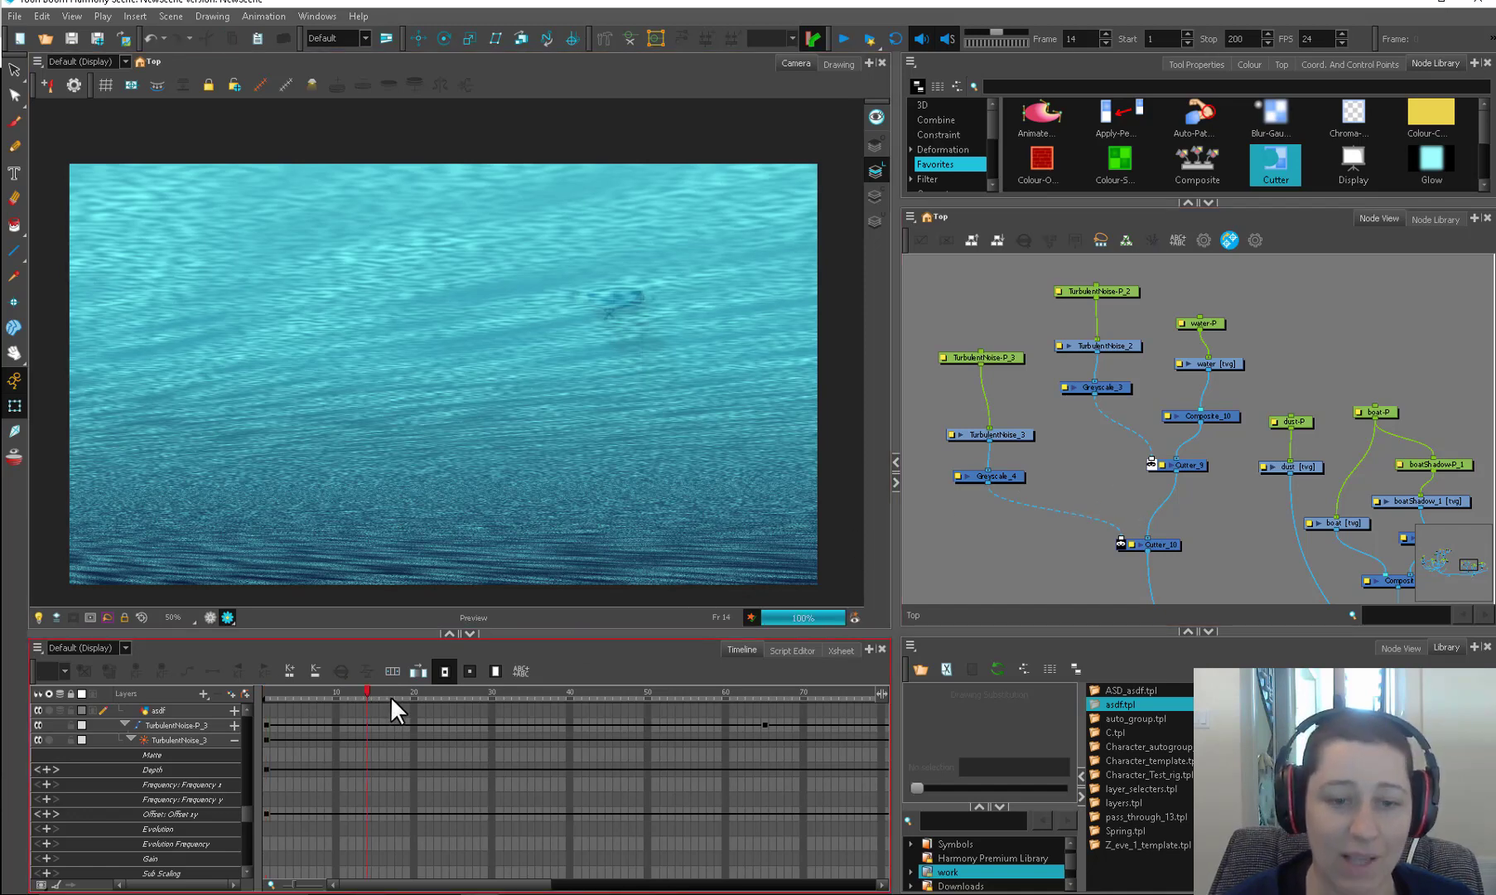
click(516, 698)
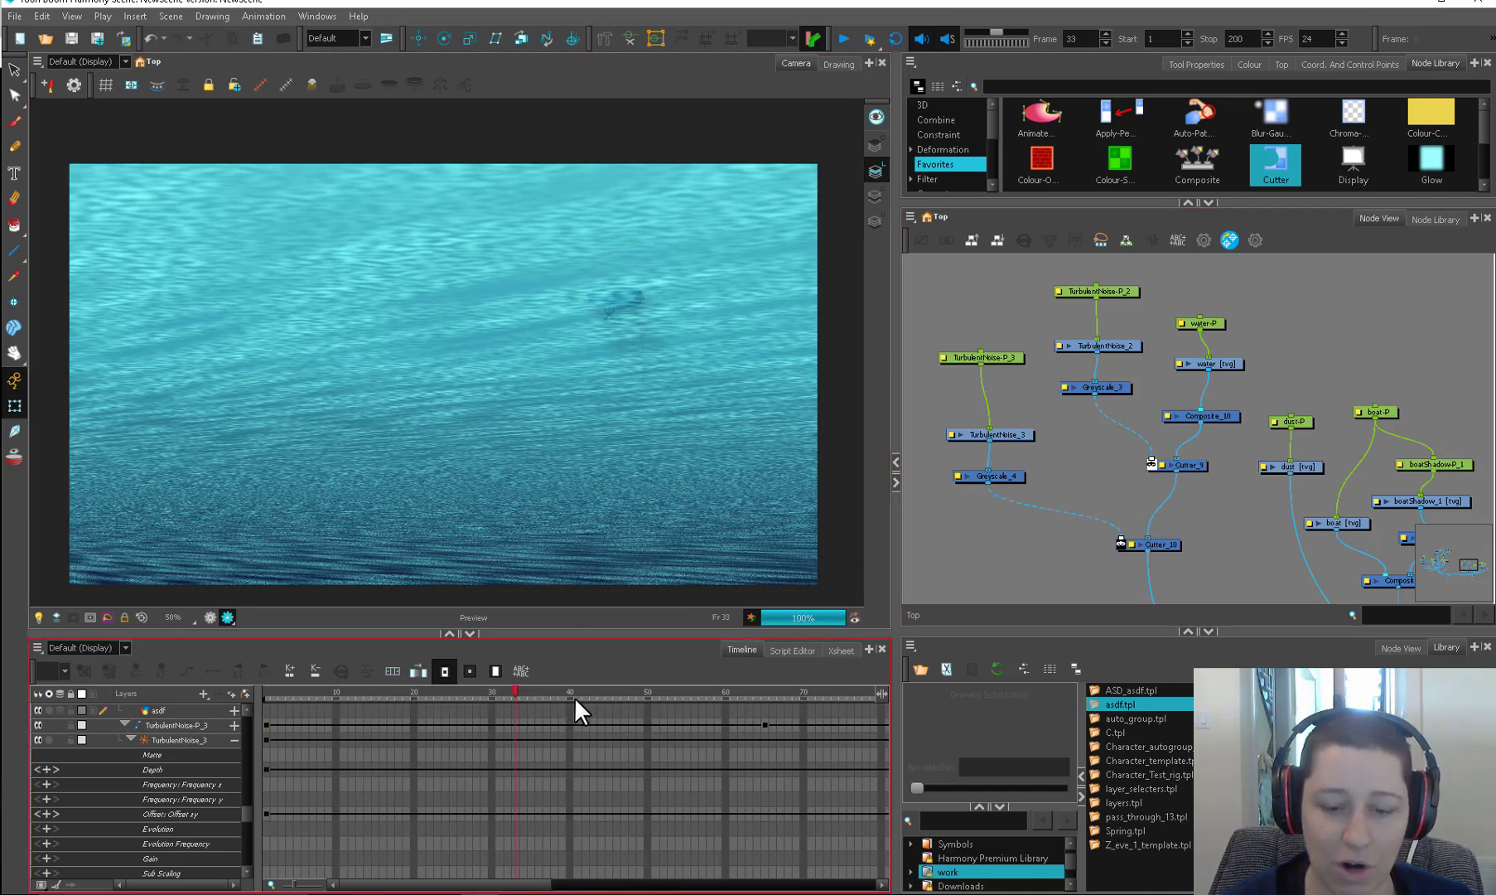
drag(606, 704, 758, 698)
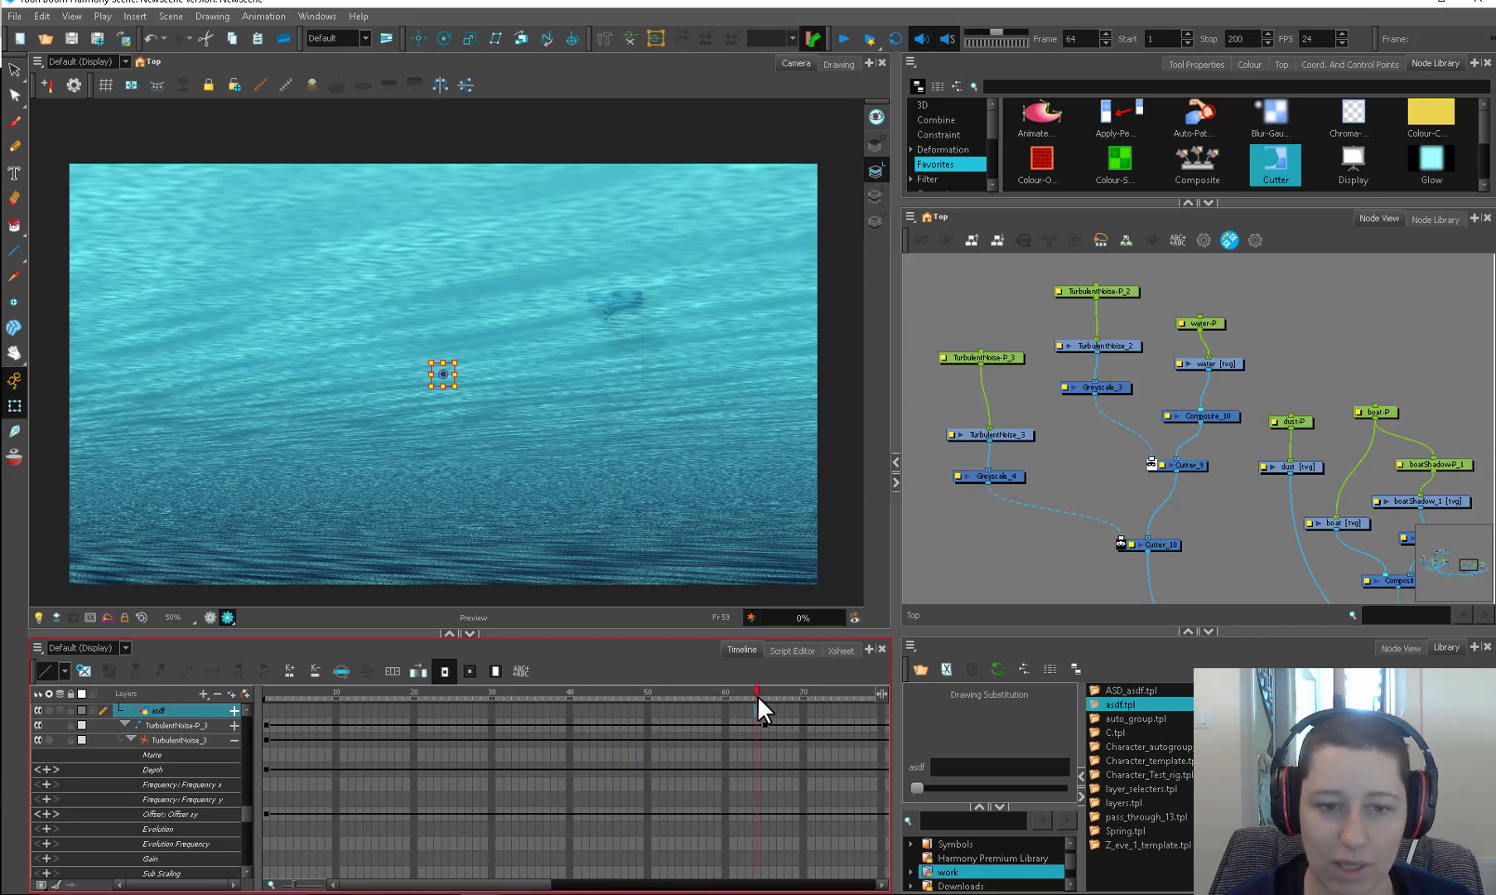
Step: Examine the Evolution function in the TurbulentNoise_2 properties and preview the water up to frame 157
click(1128, 345)
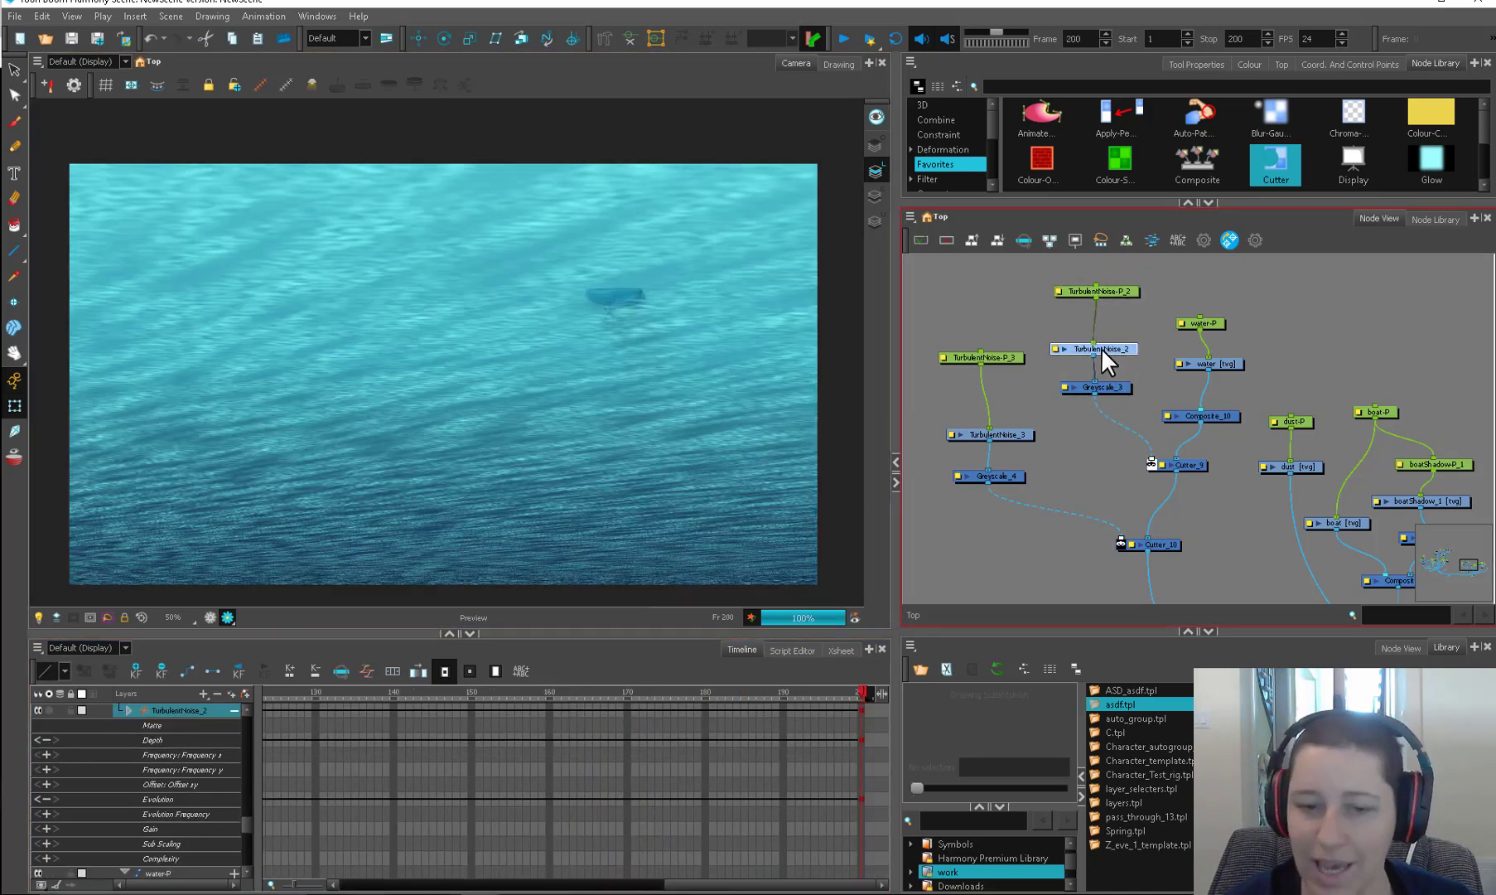
click(1055, 348)
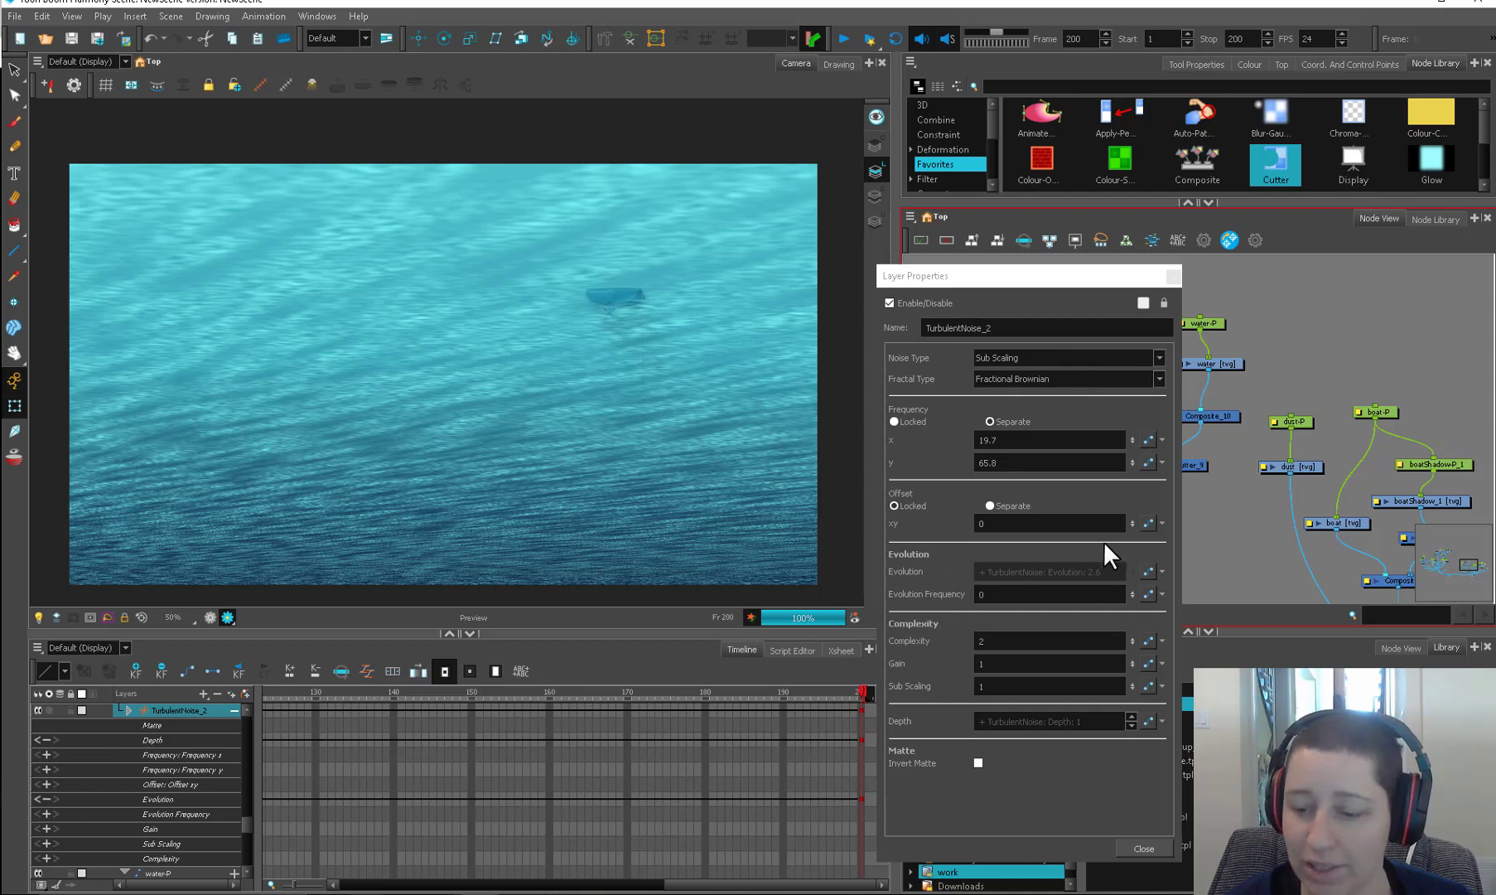
click(1148, 572)
drag(888, 441, 854, 137)
drag(423, 689, 526, 698)
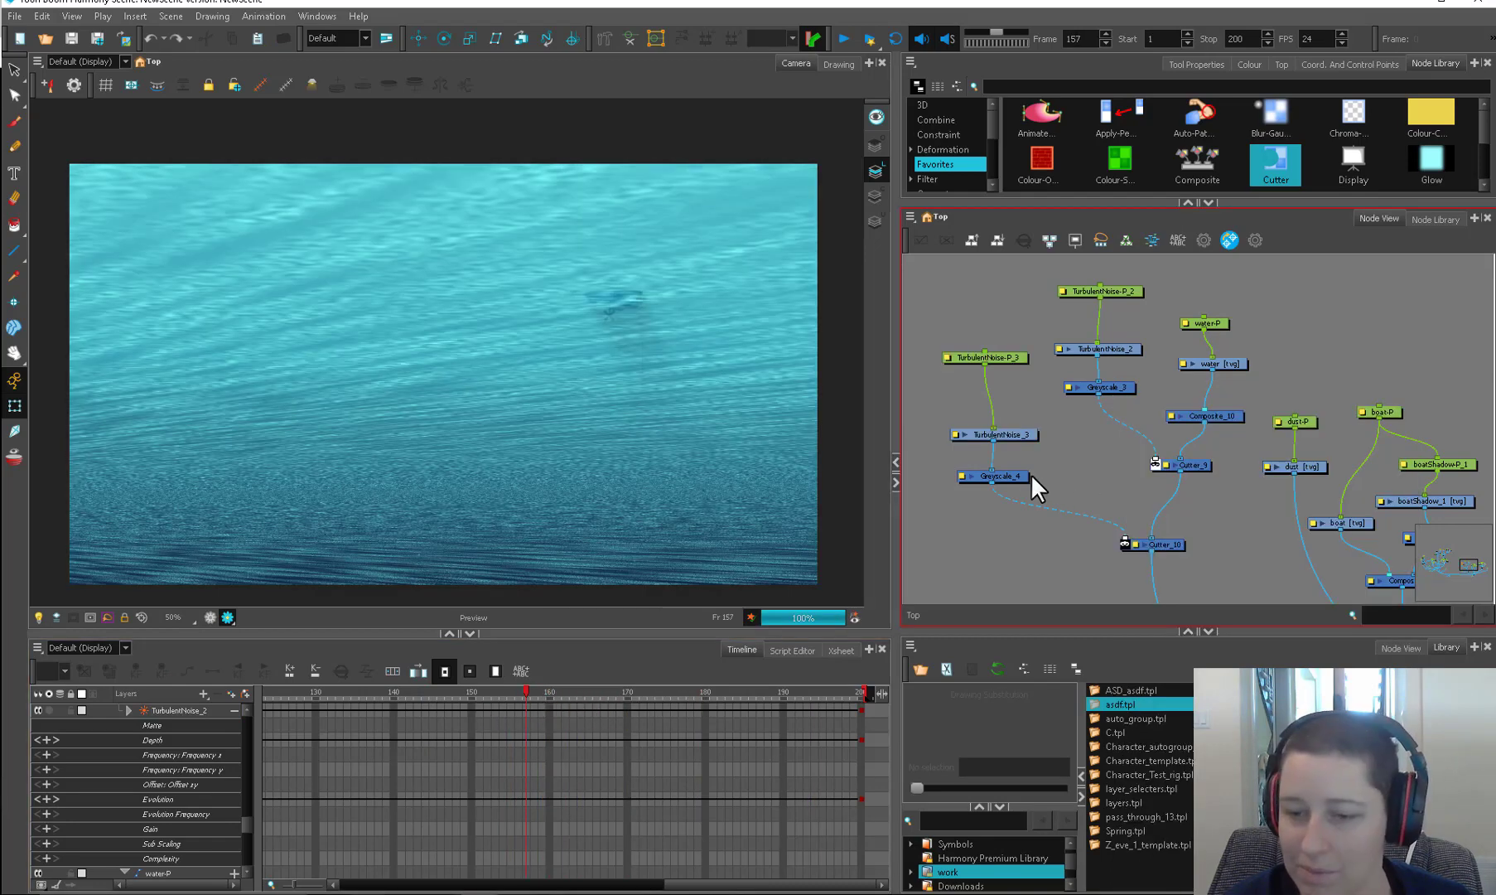
Step: Reorder Composite_8's connection on Composite_6 and insert Cutter_11 after Composite_11, with Composite_8 as its matte
drag(1028, 474, 1028, 431)
click(597, 518)
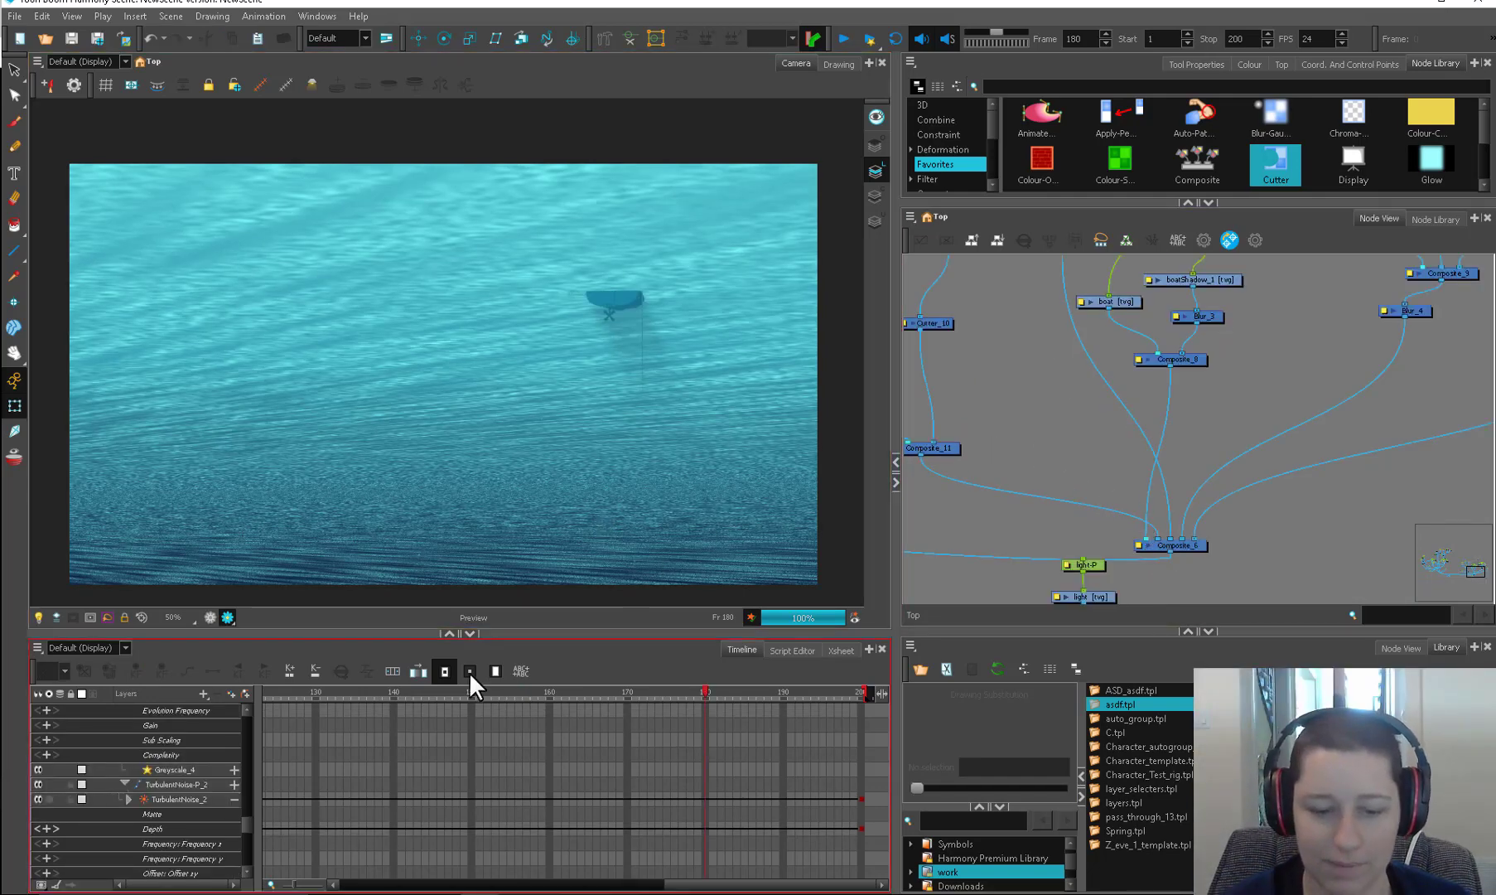
drag(1146, 538, 1155, 537)
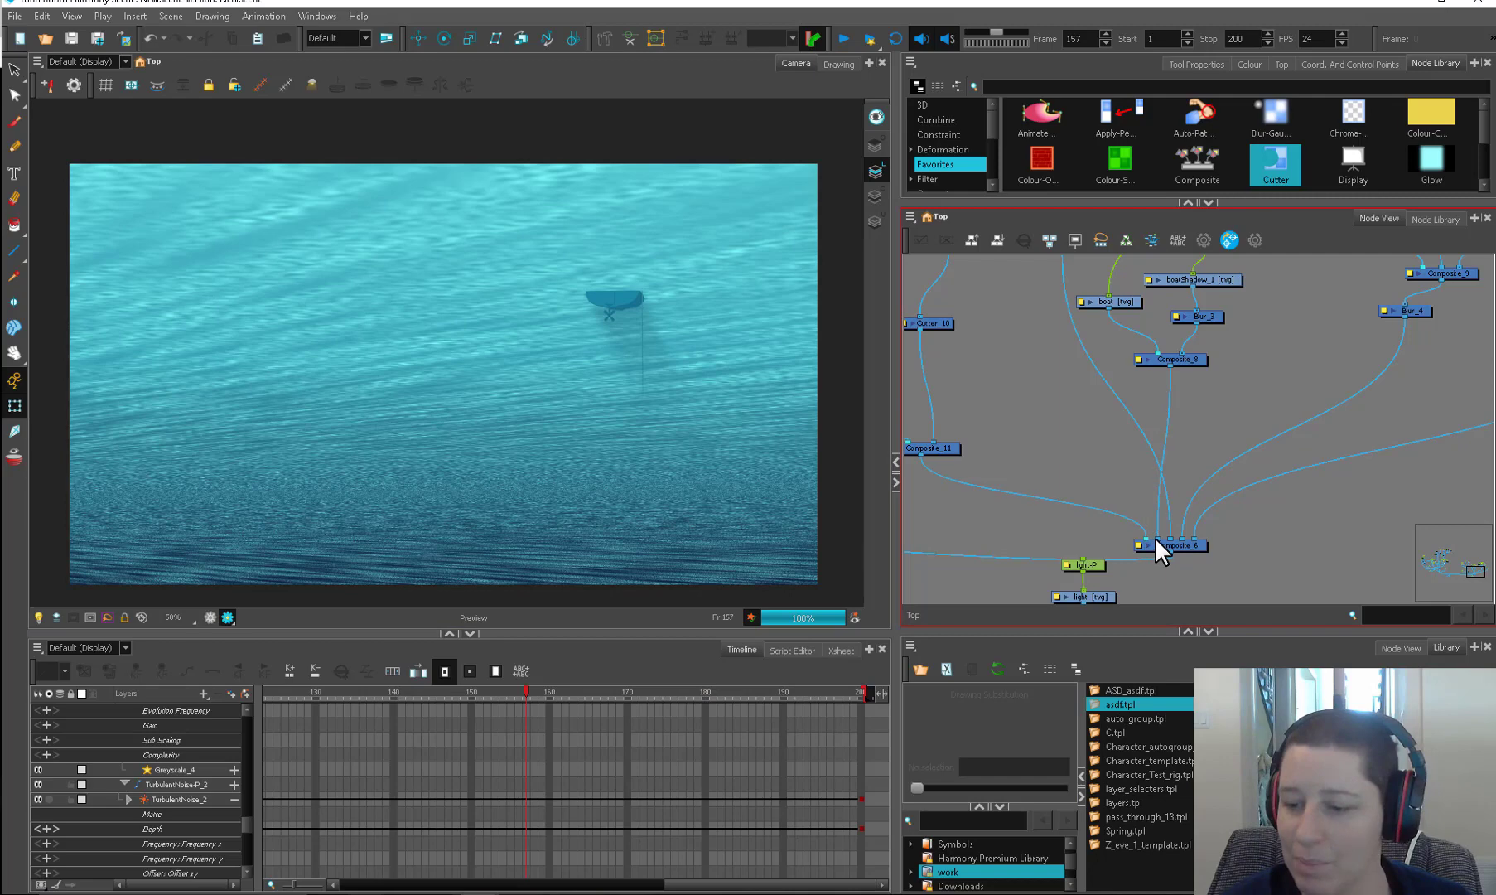
click(1193, 359)
drag(1094, 461, 1064, 503)
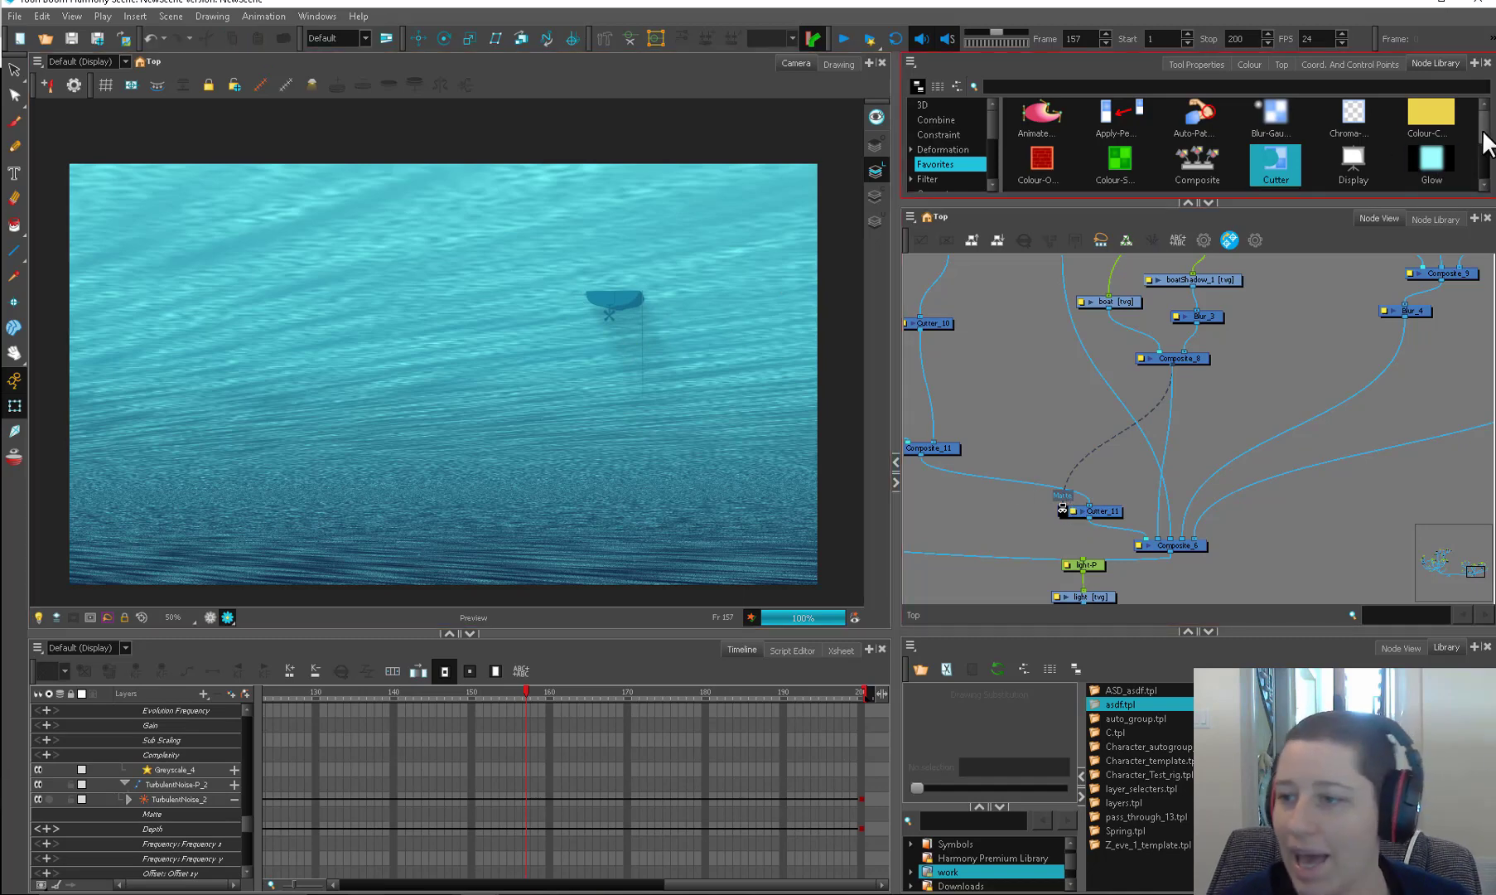
Step: Try a Transparency node between Composite_8 and Cutter_11's matte and change its transparency value
scroll(1486, 140, down, 3)
drag(1276, 120, 1105, 455)
double_click(1102, 452)
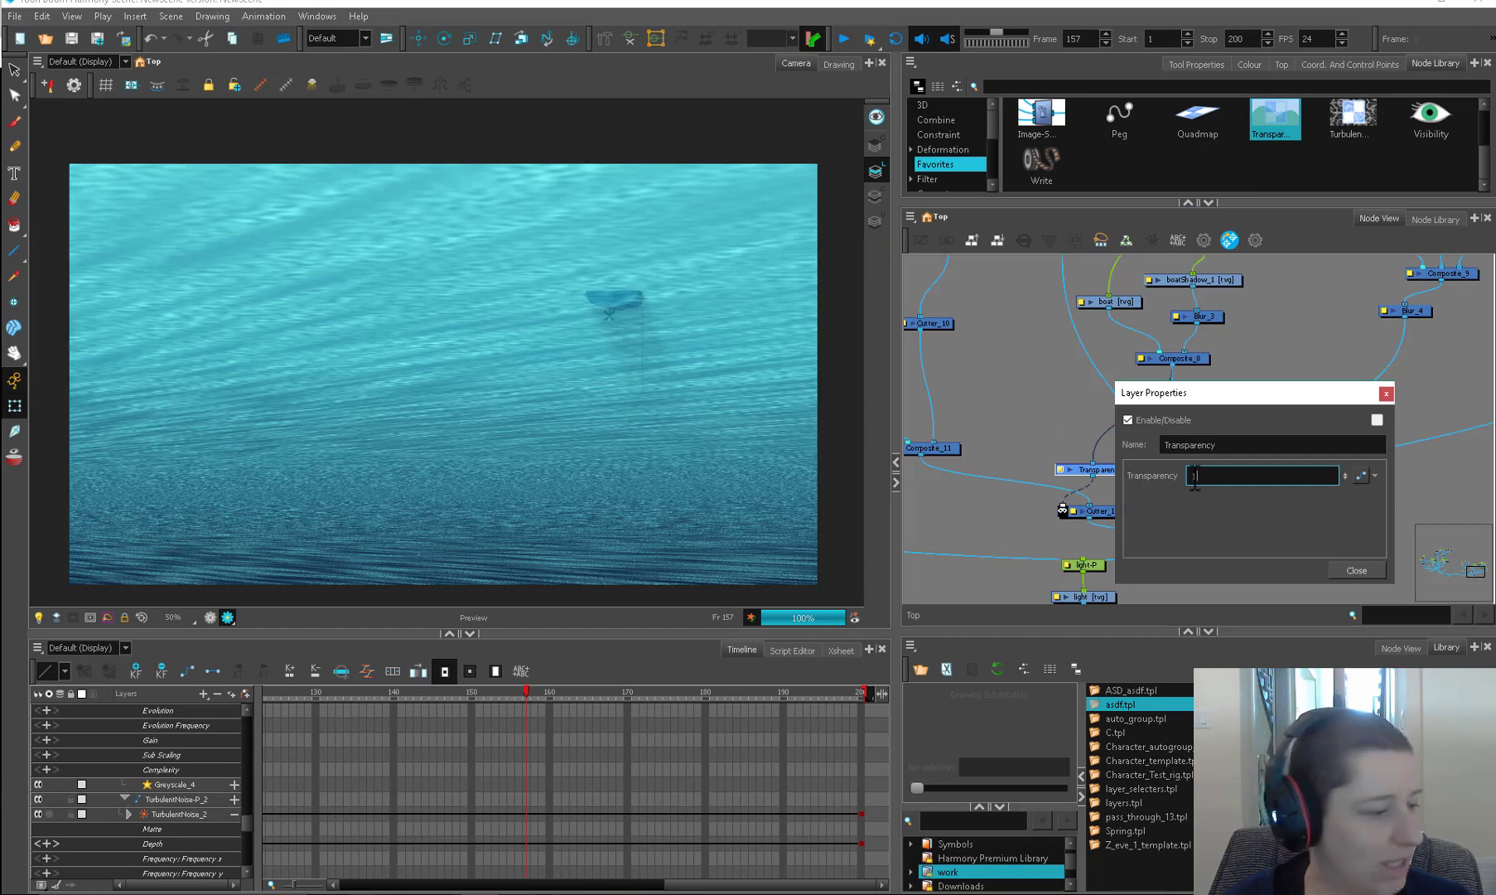
key(Return)
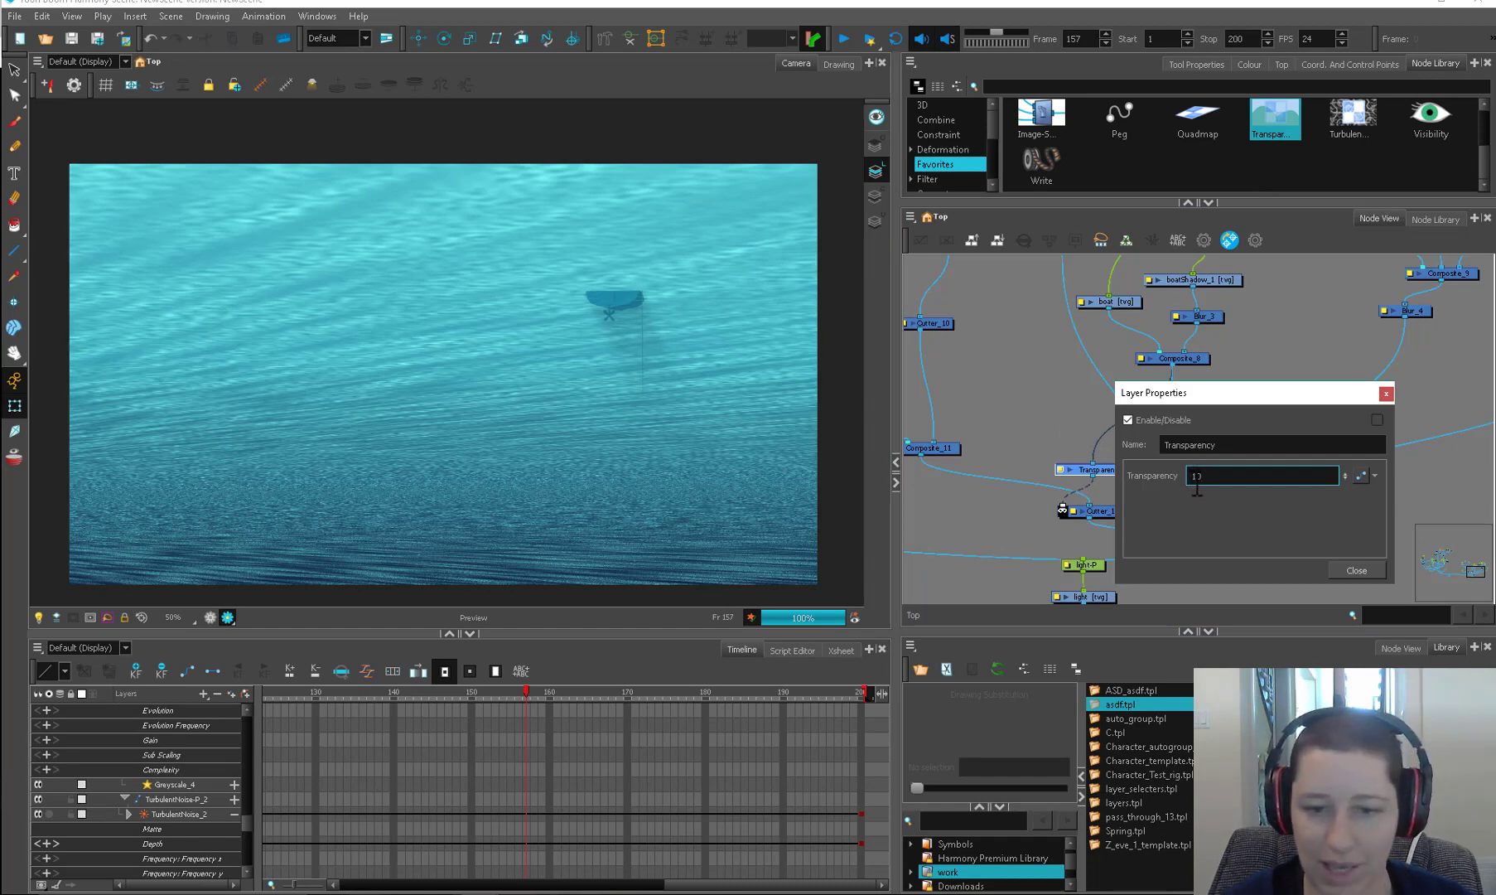
click(1357, 570)
Step: Scrub between frames 137 and 177 to check the boat against the water
click(472, 691)
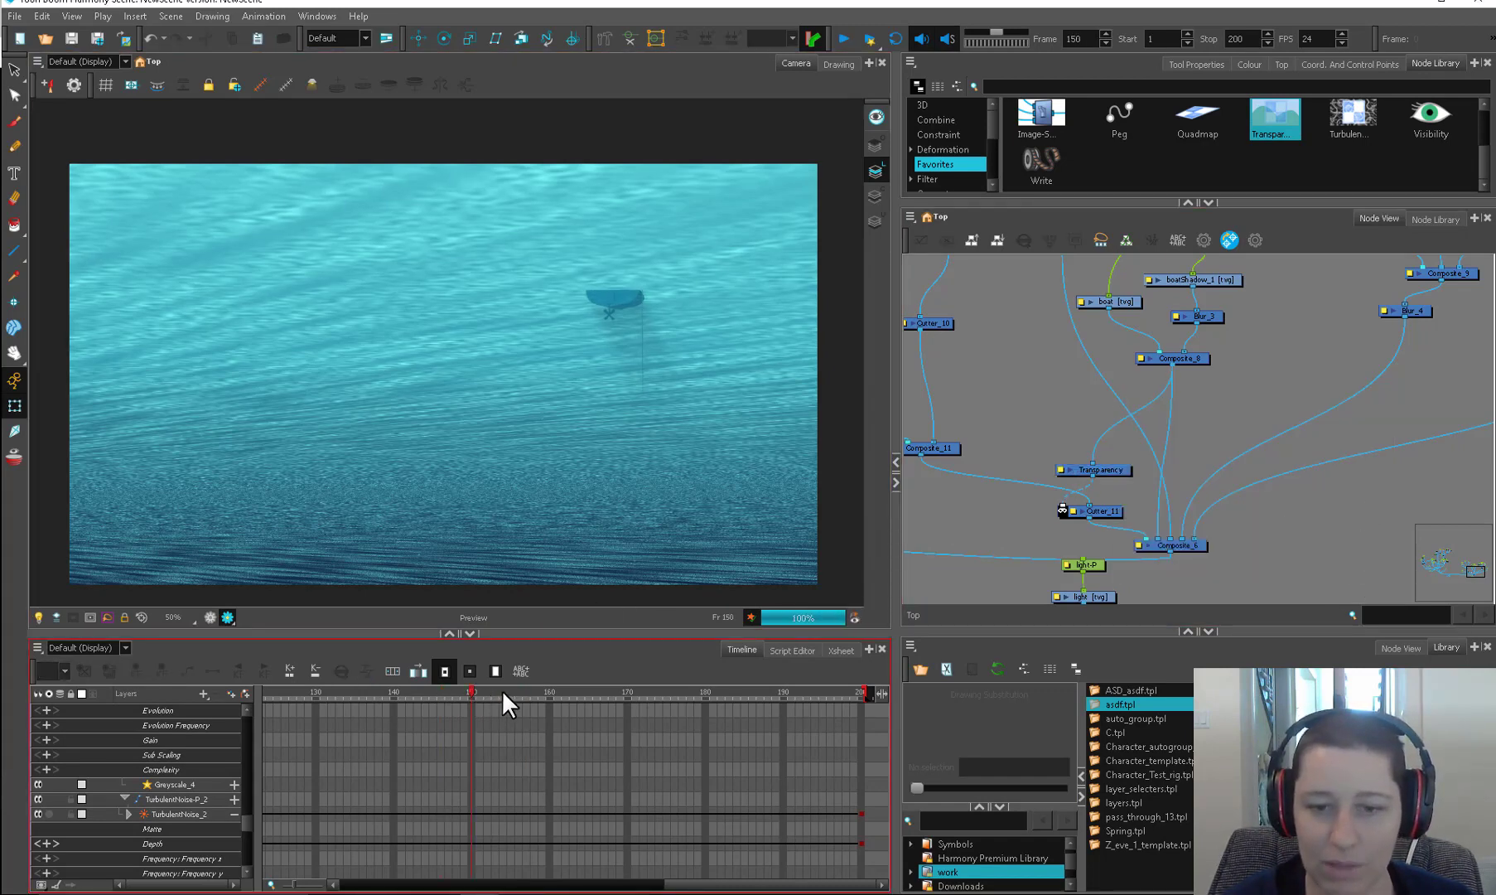
drag(503, 690, 648, 694)
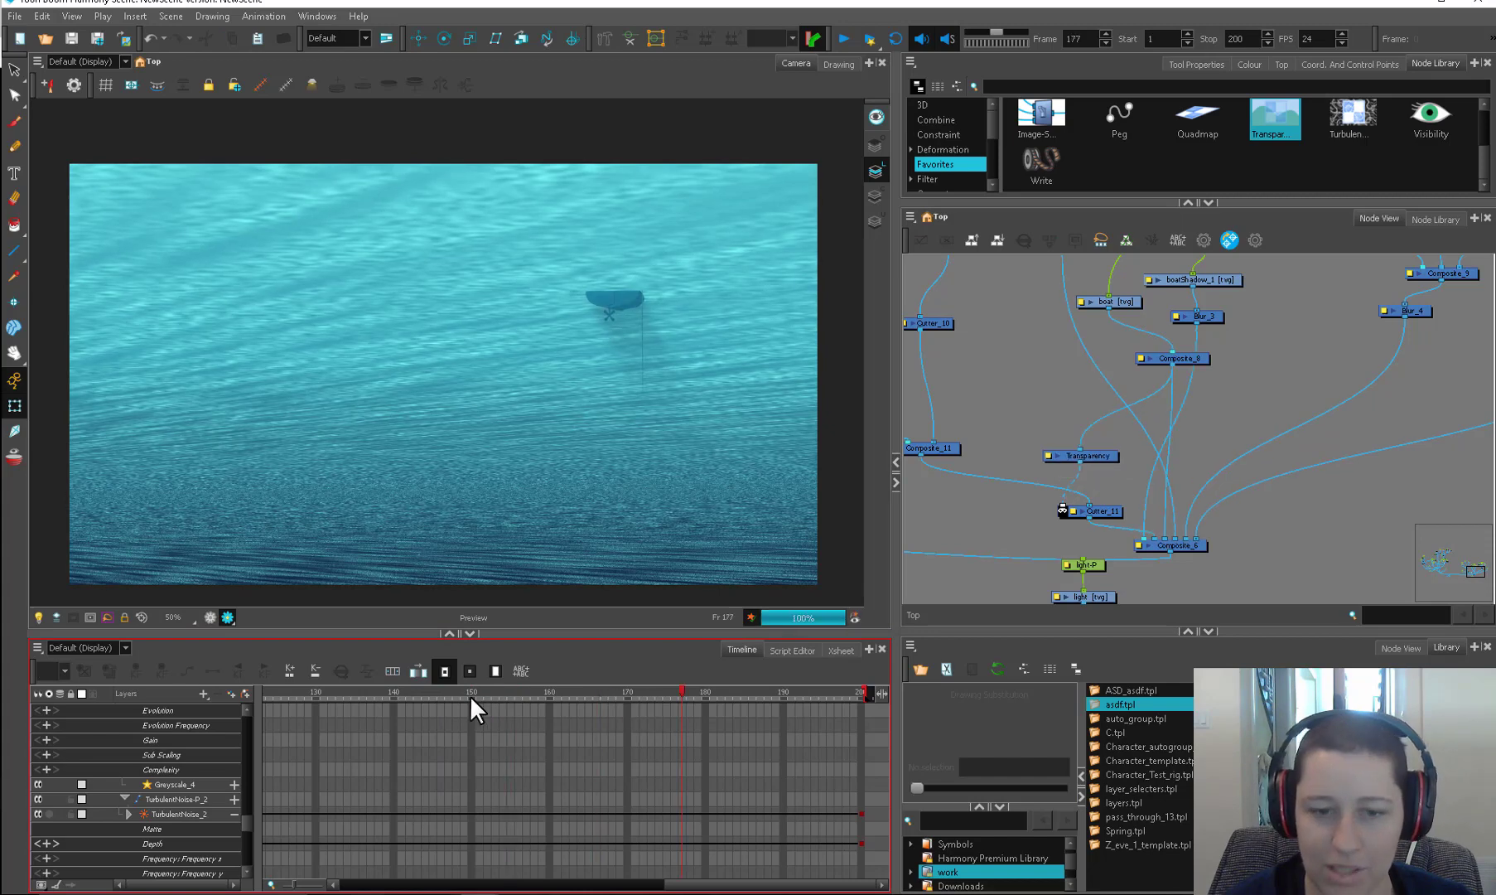
click(370, 693)
Step: Select the boat, its shadow branch and Composite_8 to inspect the boat shadow in the camera view
click(1099, 384)
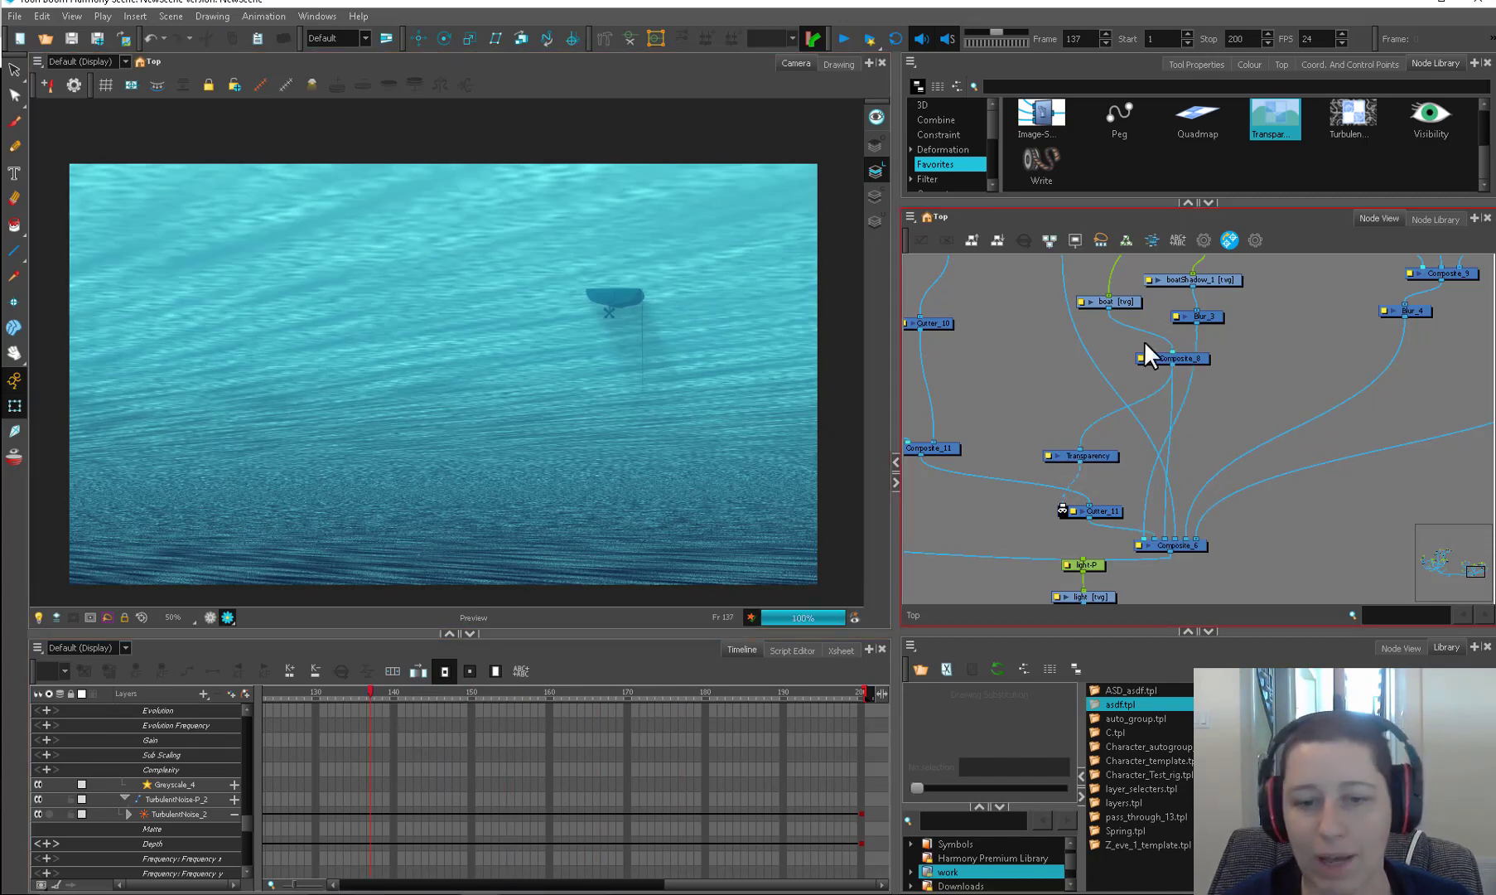
drag(1241, 376, 1224, 448)
drag(1225, 315, 1109, 439)
drag(1199, 356, 1198, 369)
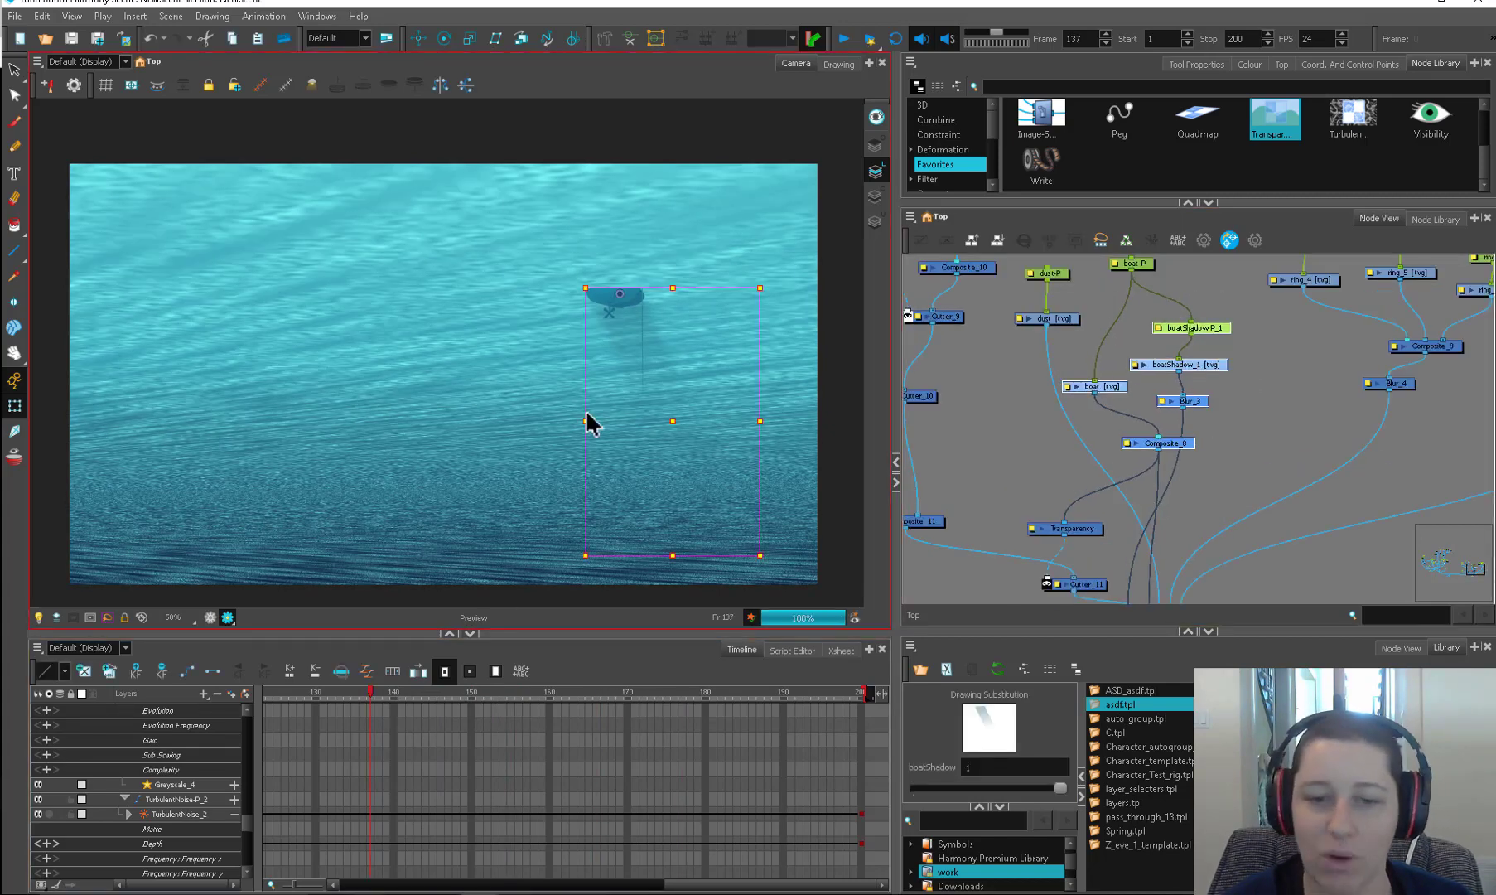
click(1003, 404)
Step: Move the rings' Blur_4 connection to a different port on Composite_6 and preview the result back to frame 133
scroll(1195, 377, down, 3)
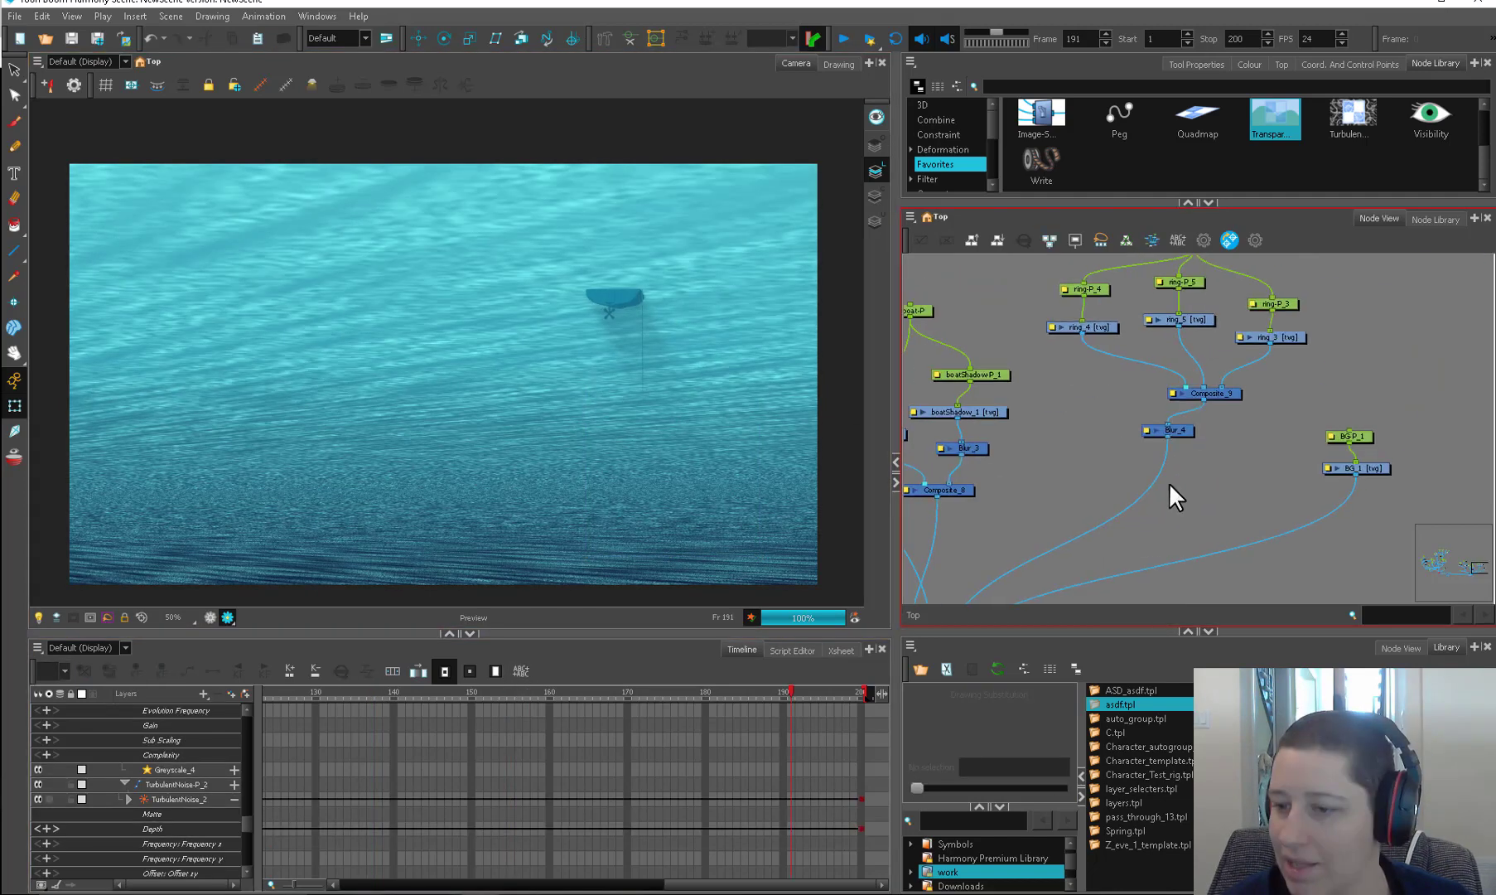
drag(1278, 282, 1396, 305)
drag(1194, 493, 1162, 499)
drag(475, 693, 335, 692)
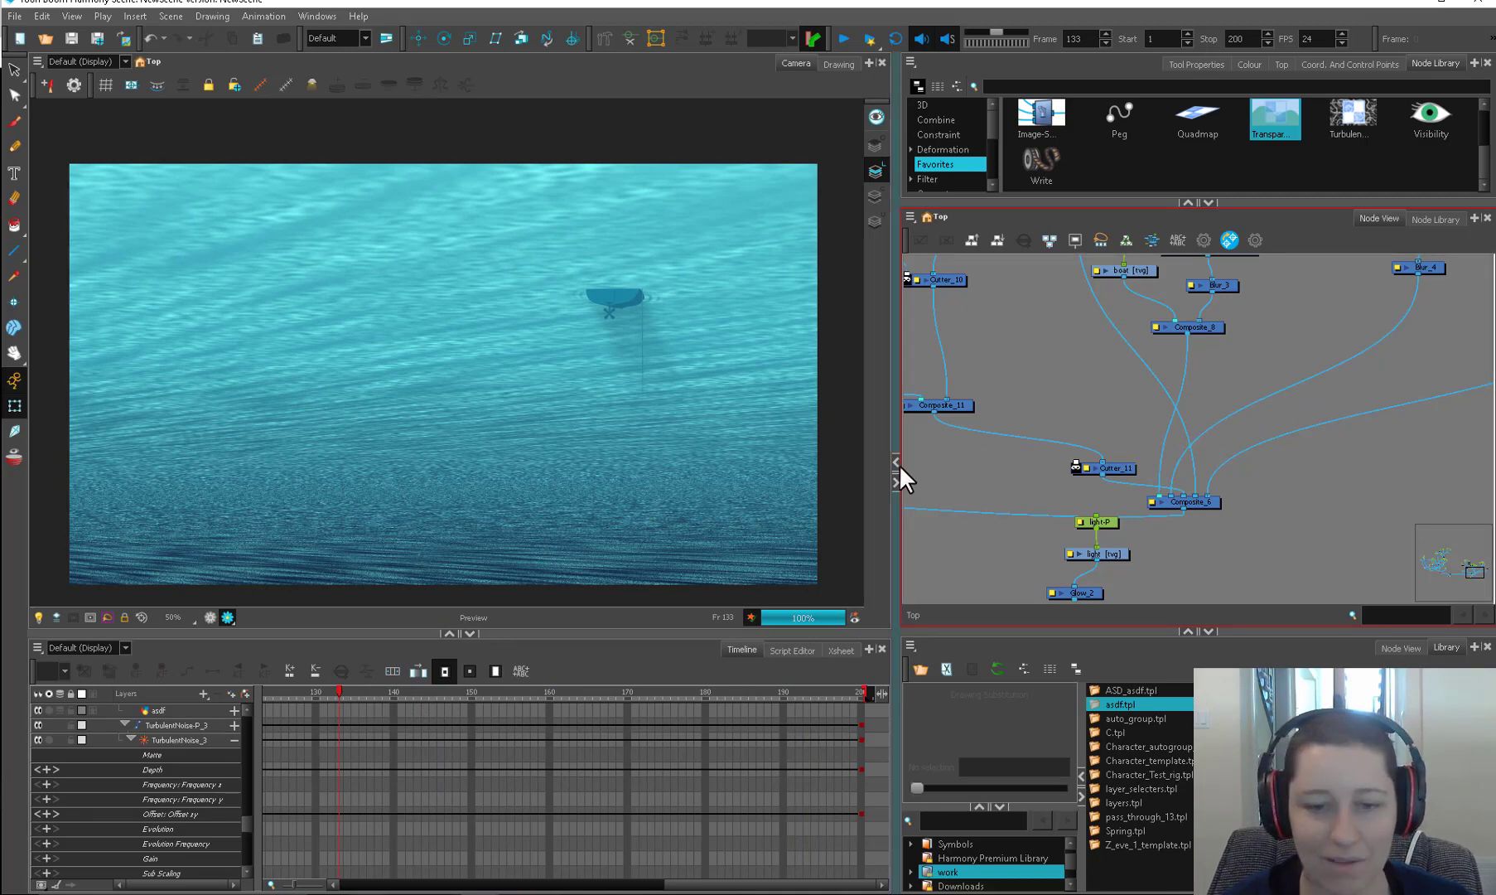
Step: Place the TurbulentNoise-P_1 peg directly above TurbulentNoise_1 in the original water network
drag(912, 465, 1111, 476)
scroll(1047, 461, down, 3)
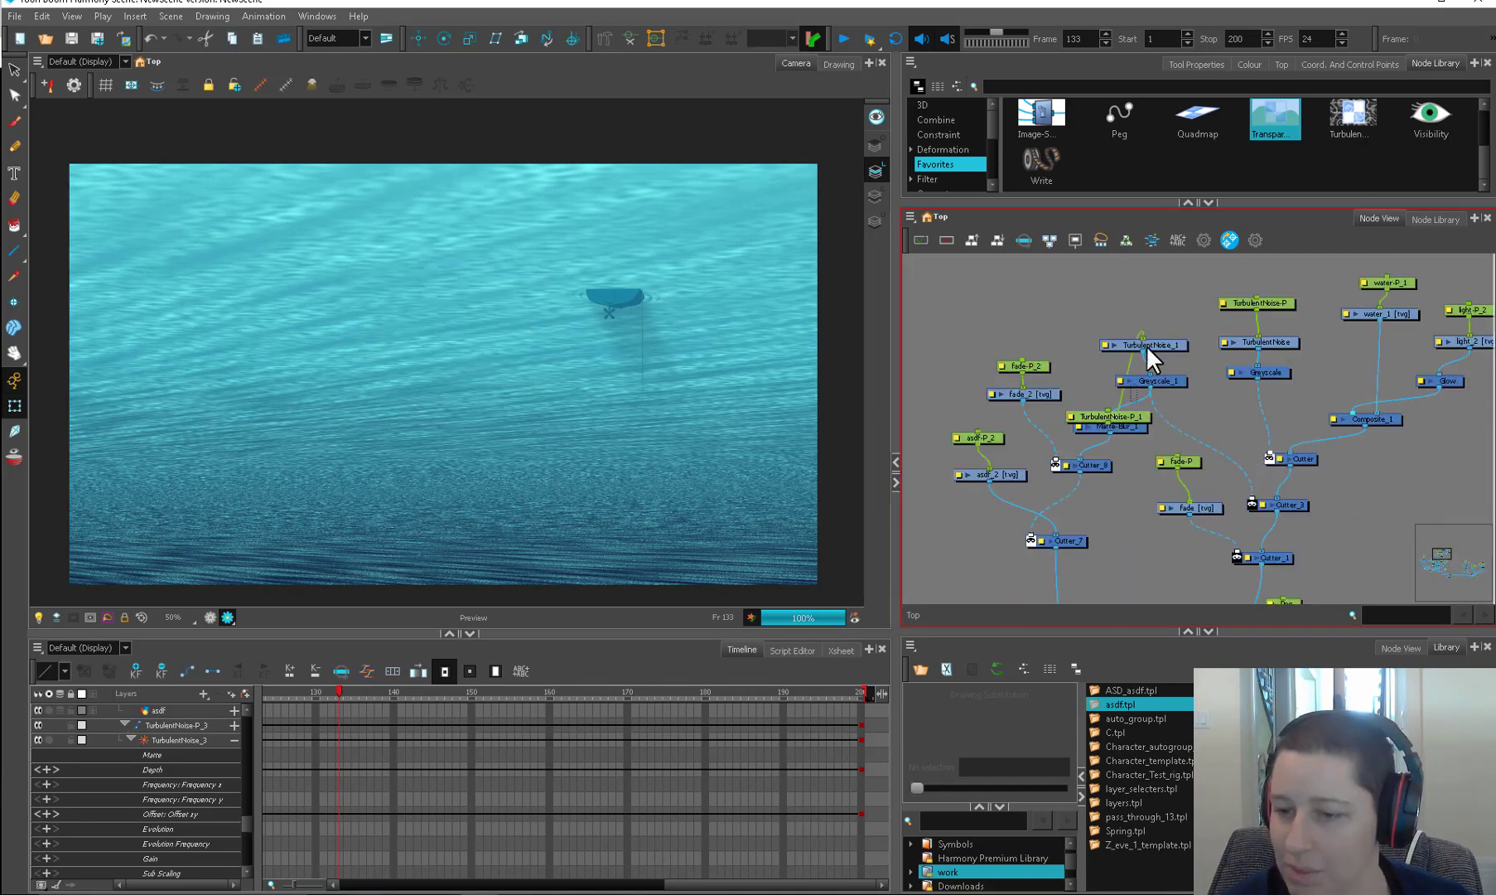
drag(1150, 414, 1166, 335)
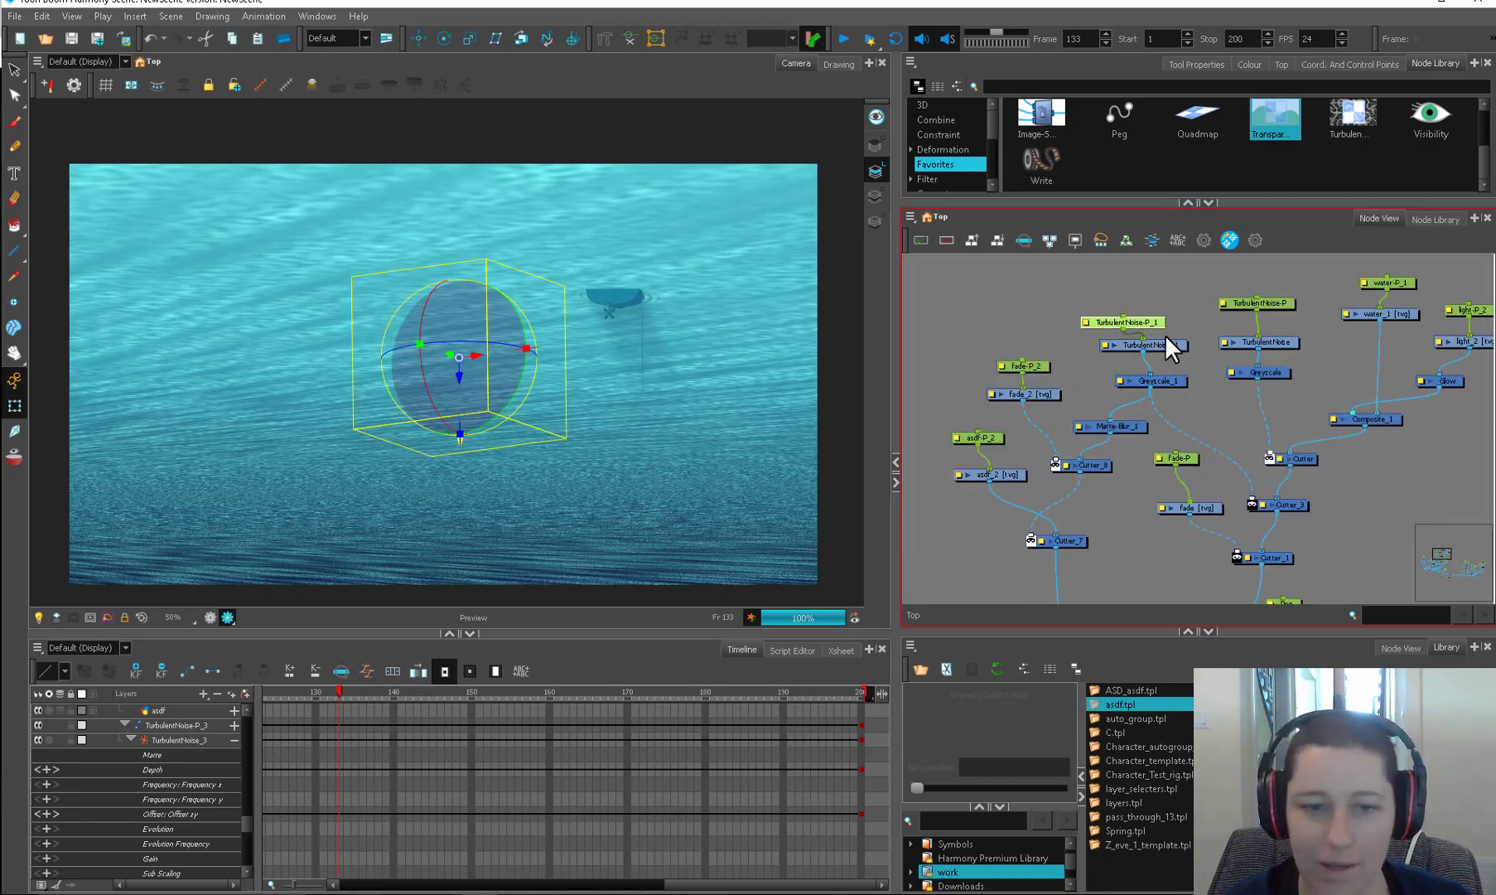
click(1166, 335)
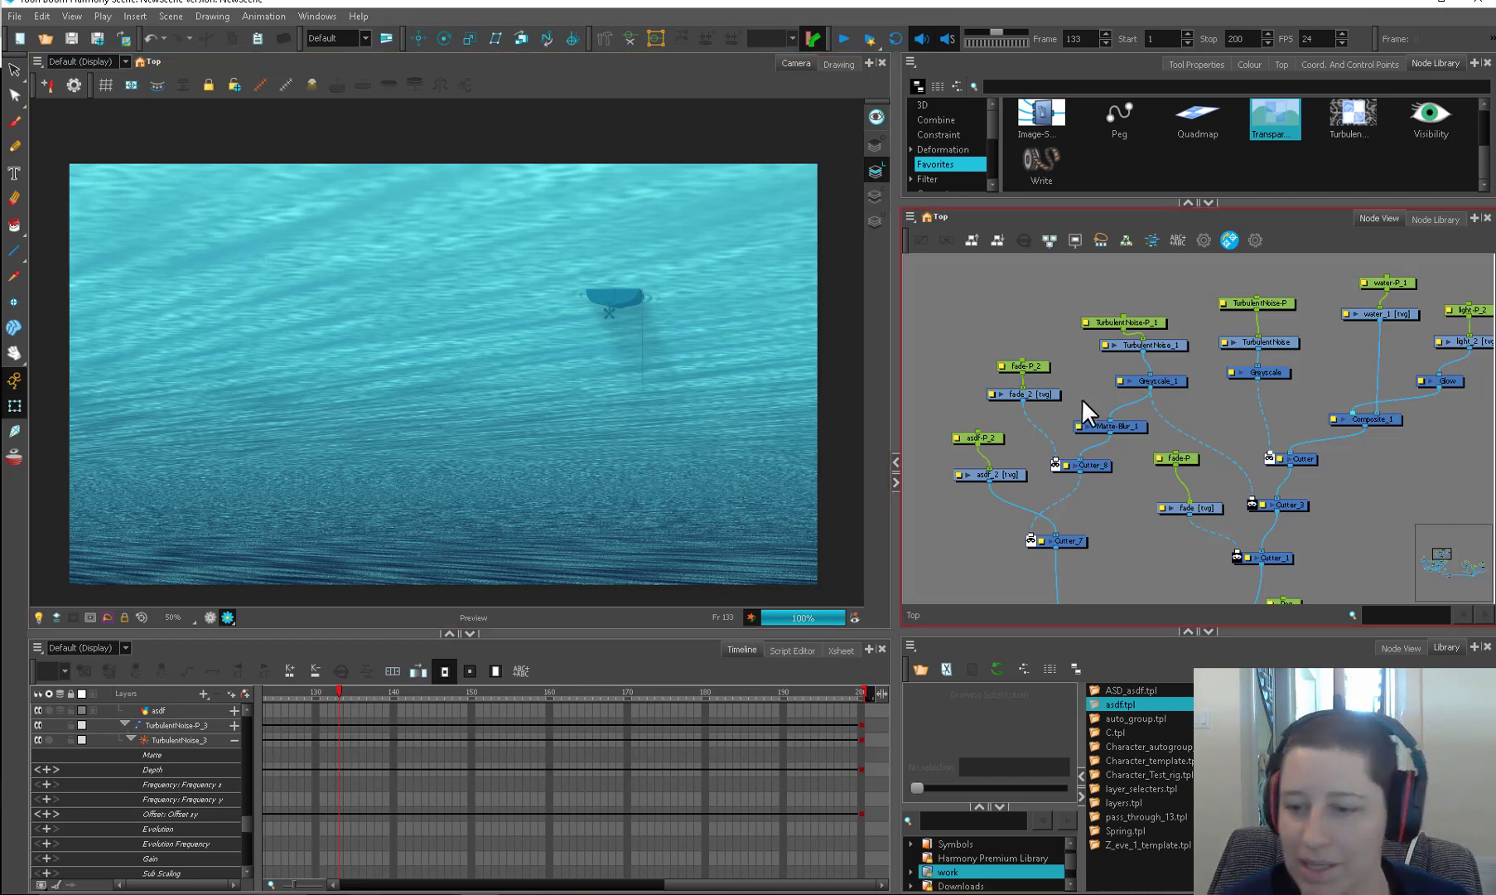
Step: Copy the fade_2 and asdf_2 drawings with their pegs and Cutter_8 and Cutter_7, and paste them near TurbulentNoise_3
scroll(1143, 381, down, 2)
drag(1076, 325, 970, 519)
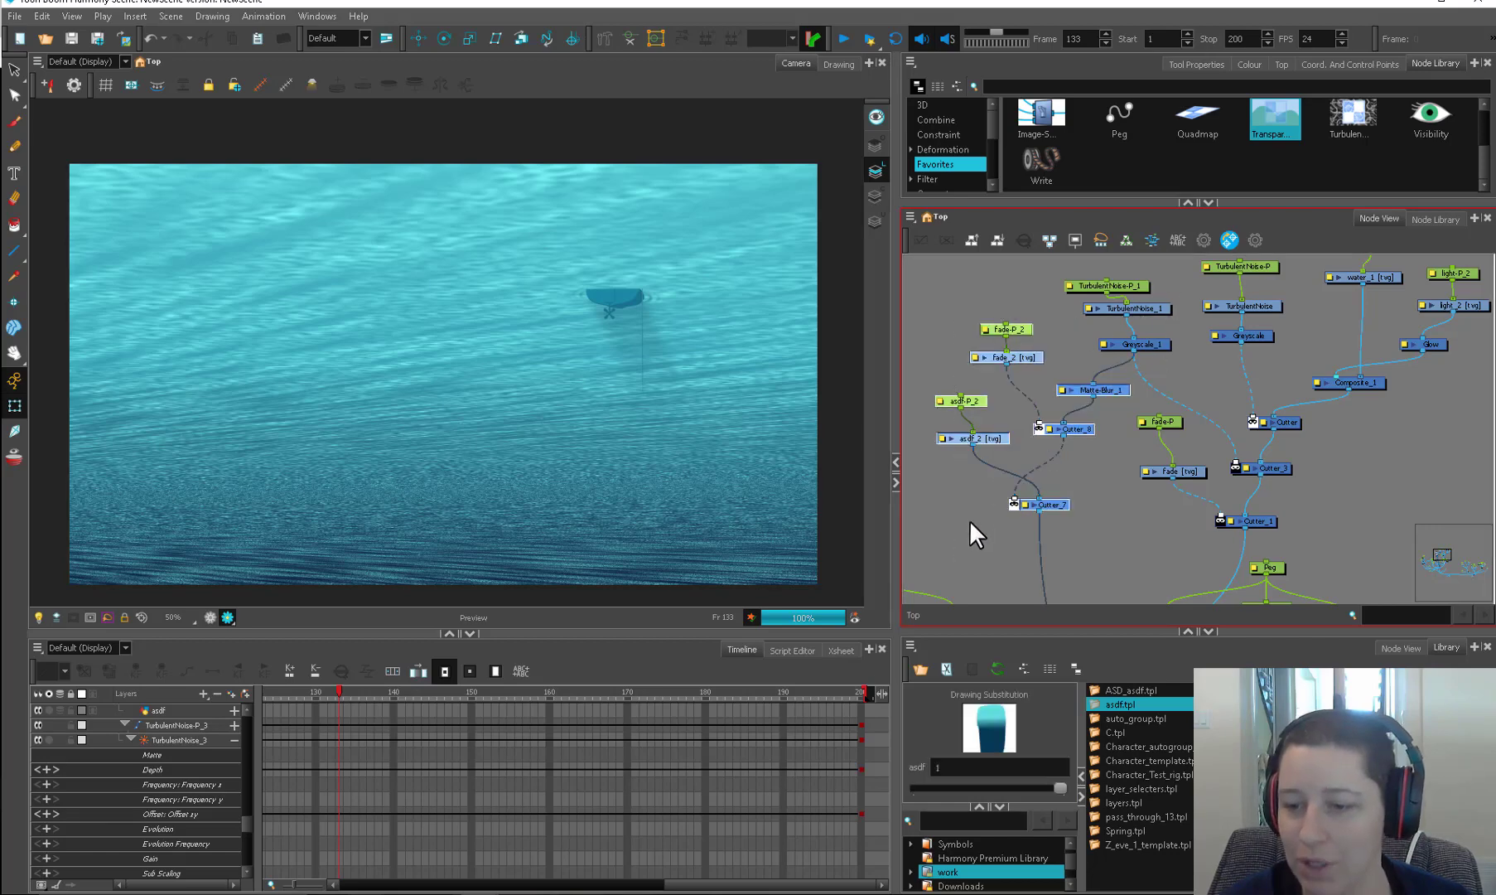
drag(1419, 485, 993, 358)
drag(1280, 496, 997, 327)
drag(1204, 501, 1196, 415)
key(ctrl+v)
drag(1025, 489, 951, 385)
Step: Arrange the TurbulentNoise_3 branch beside the pasted nodes and place Greyscale_4 directly beneath TurbulentNoise_3
drag(1072, 291, 1084, 421)
drag(1086, 420, 1075, 343)
click(1095, 450)
drag(1106, 458, 1196, 430)
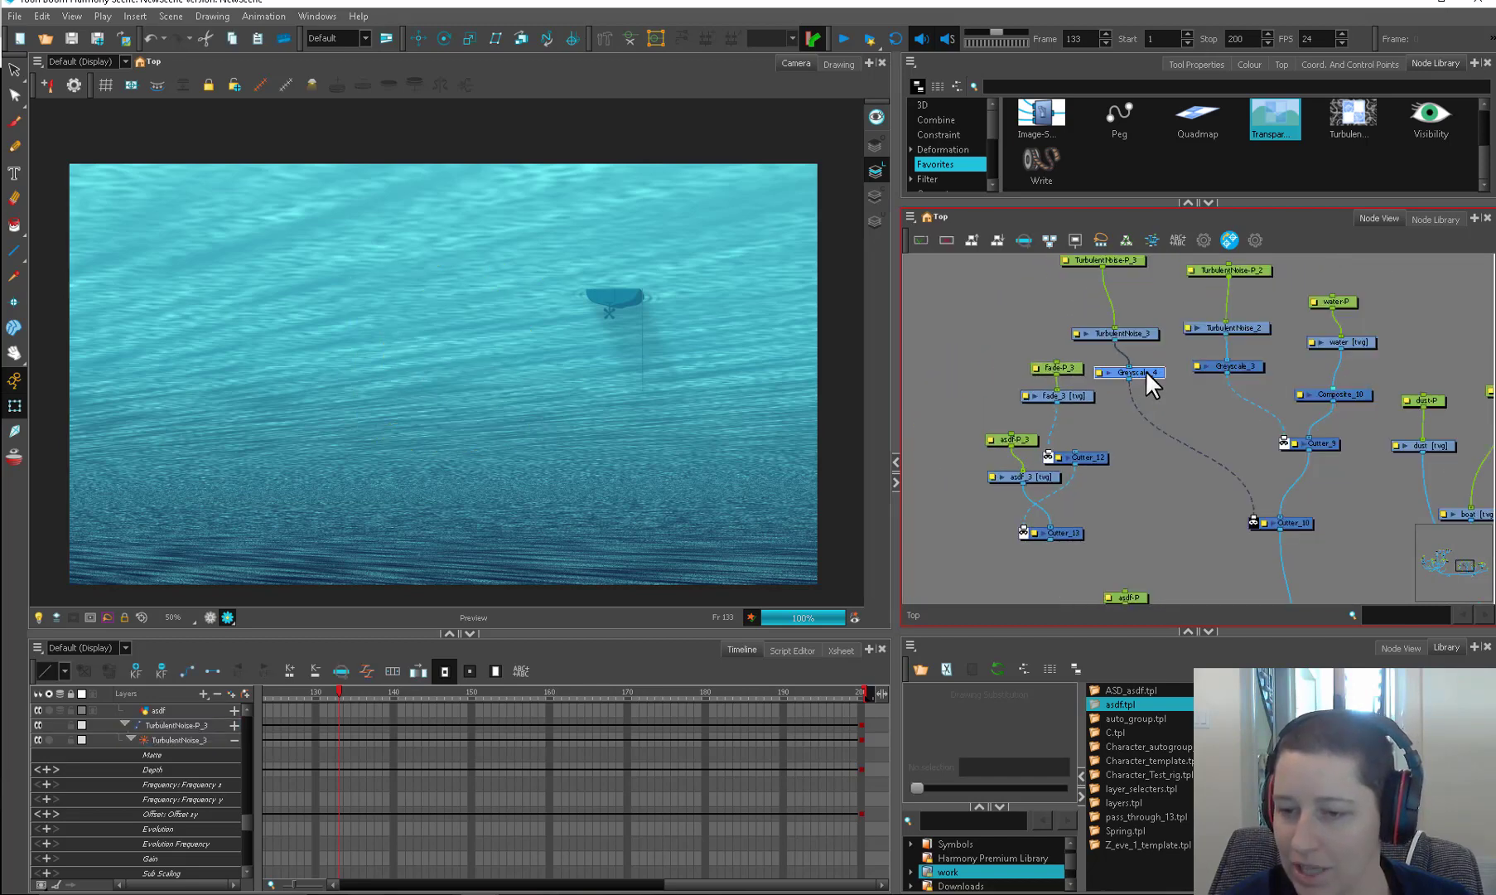
click(1136, 334)
click(1146, 365)
scroll(1146, 366, up, 1)
drag(1146, 364, 1139, 342)
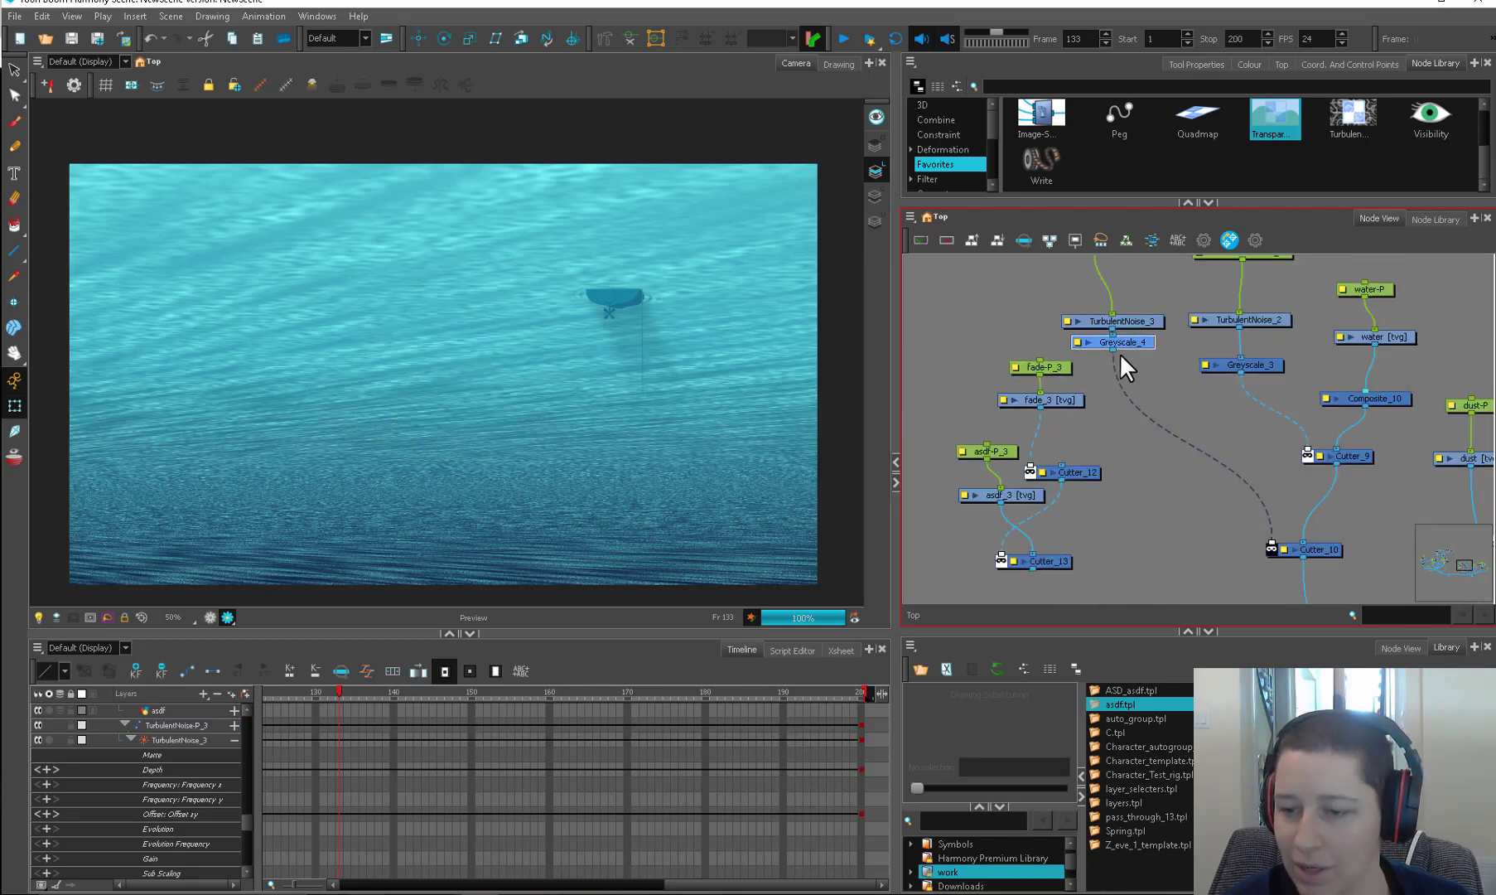
Step: Connect Greyscale_4 to Cutter_12 and move fade_3 and its fade-P_3 peg away from the new cable
drag(1073, 465, 1069, 465)
click(1041, 400)
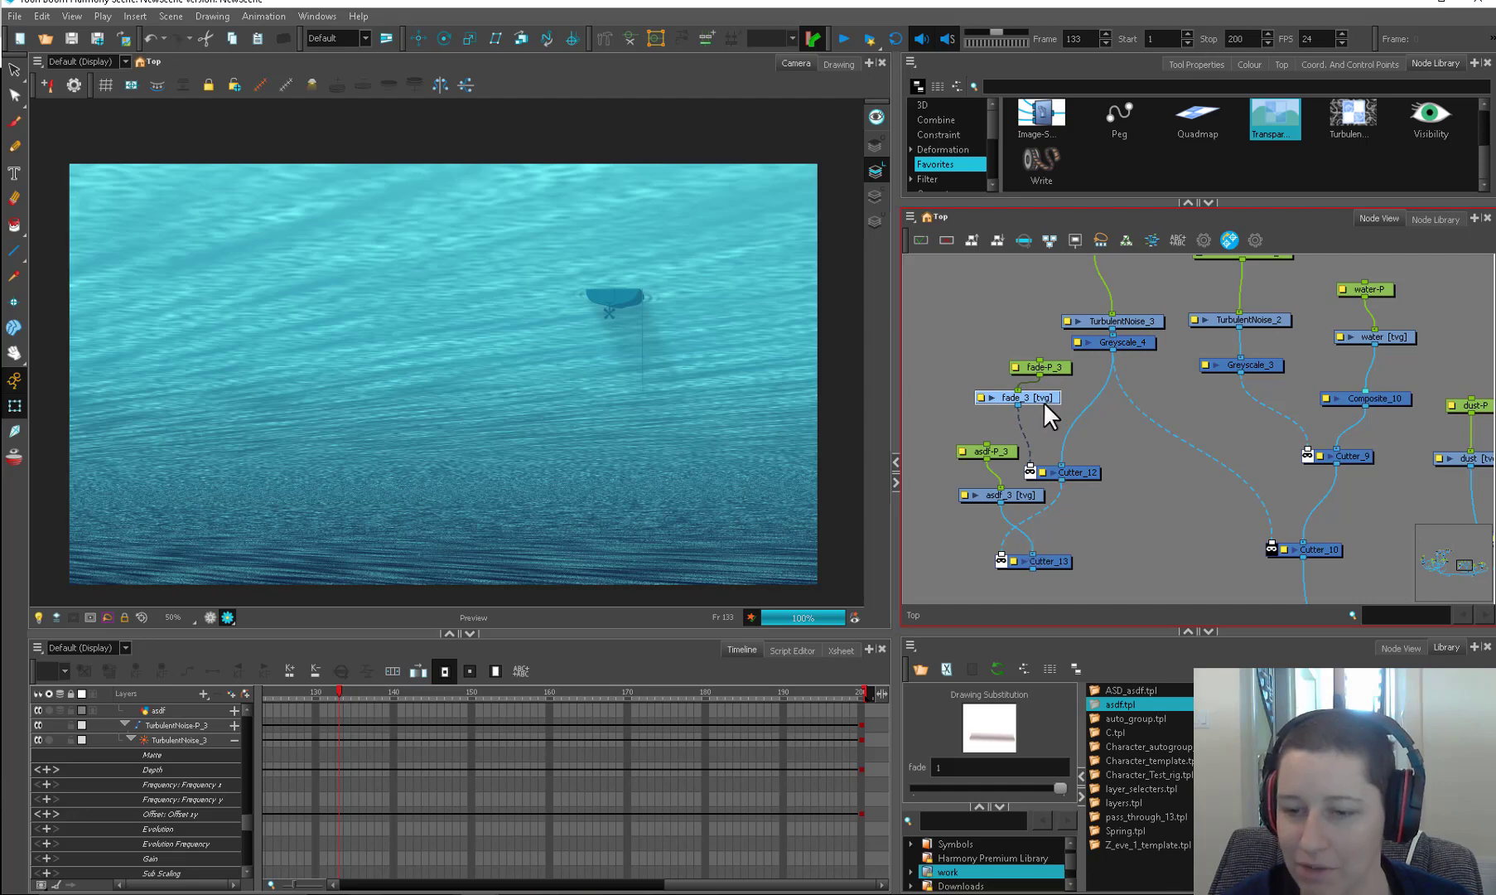
drag(1041, 367, 991, 347)
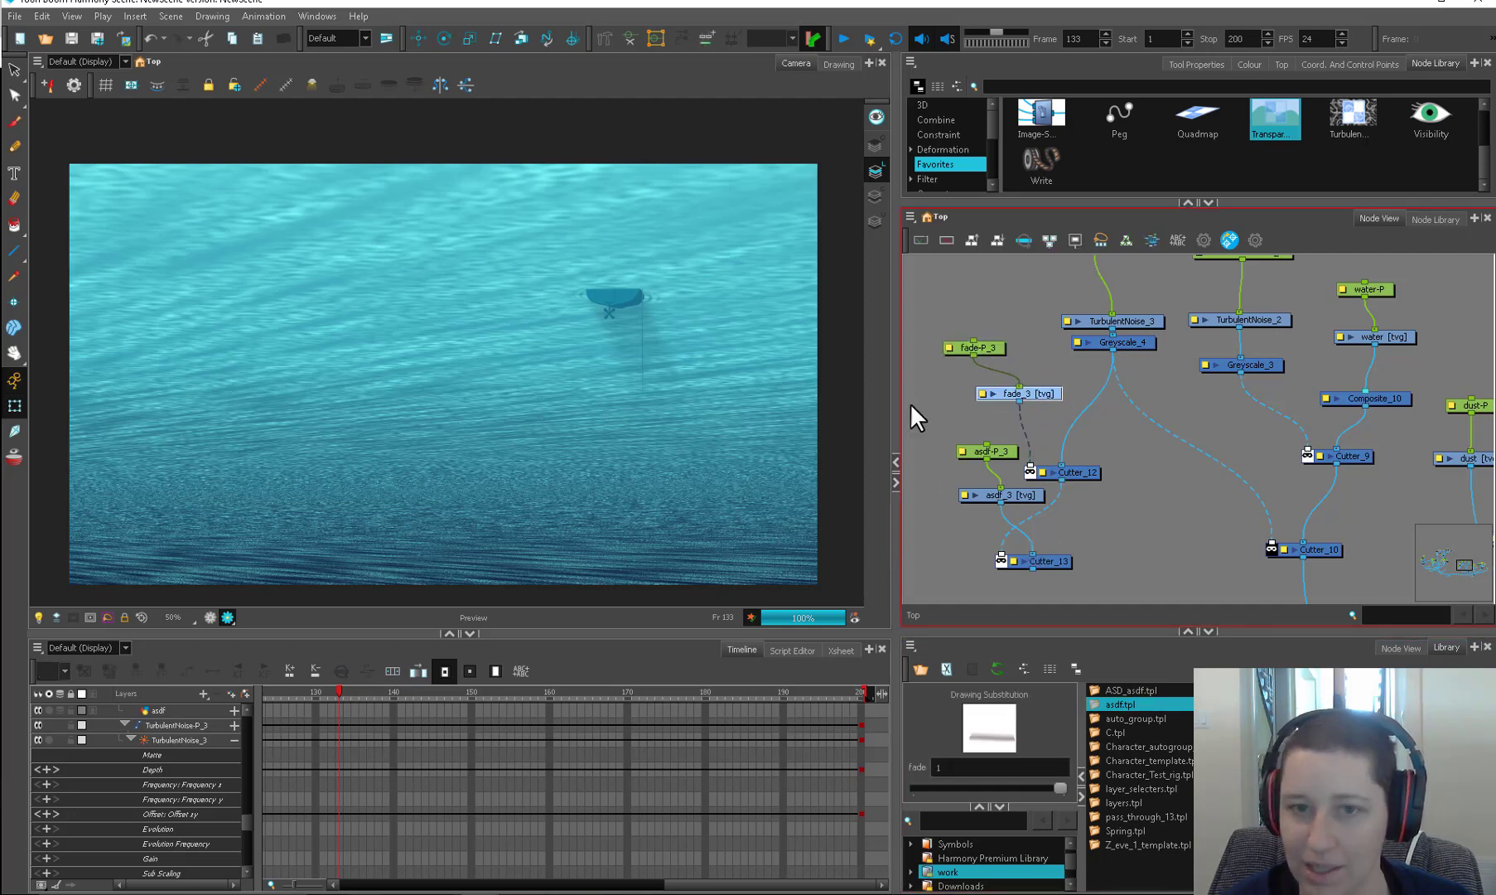
Step: Inspect the fade_3 and asdf_3 artwork in the Drawing view and return to the Camera view
click(838, 64)
scroll(721, 344, down, 2)
scroll(731, 348, down, 1)
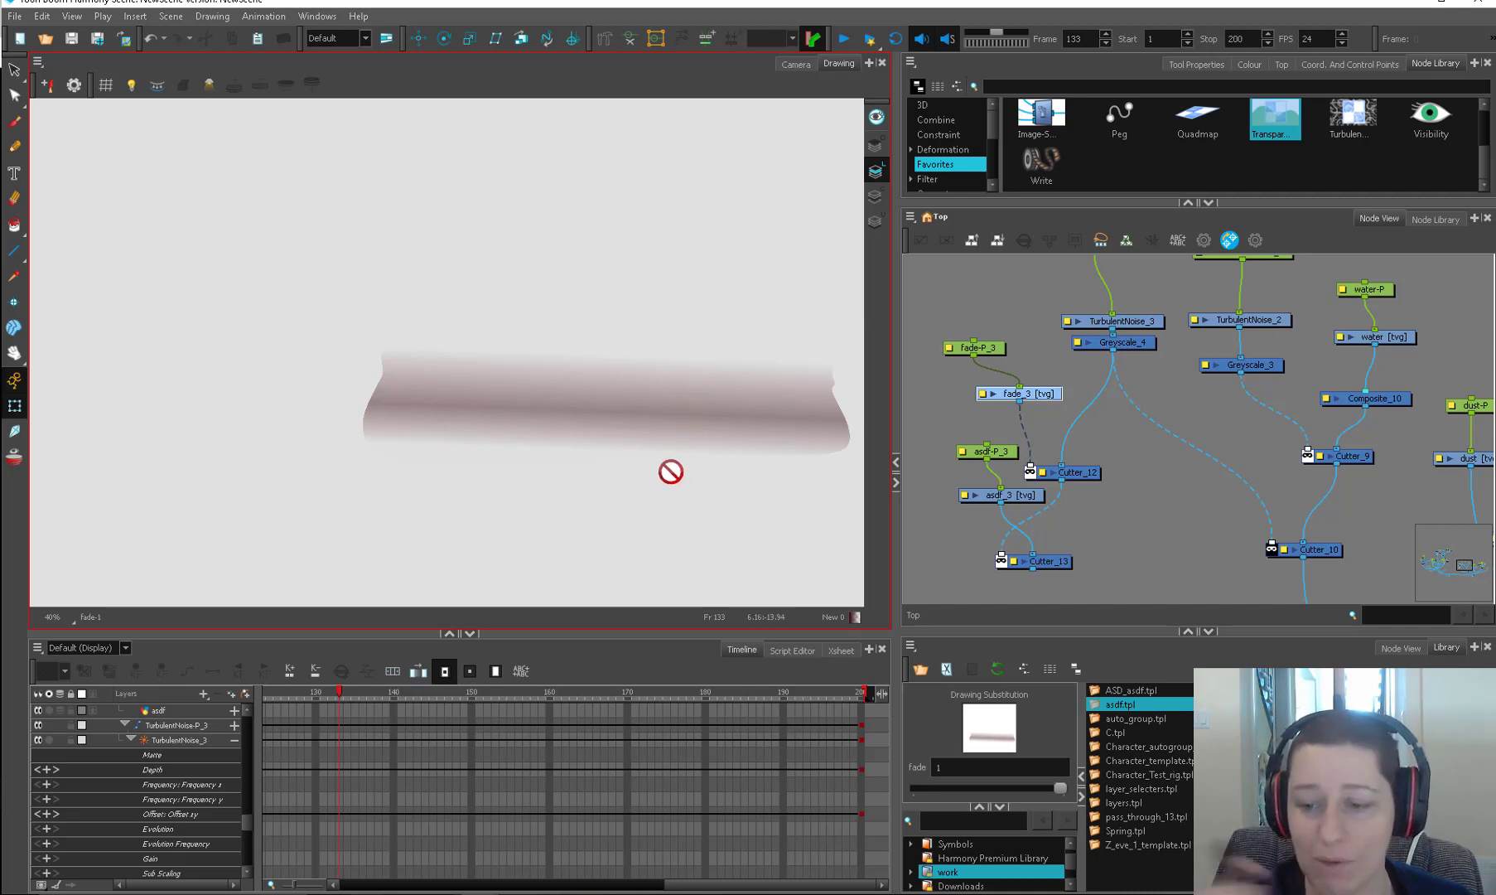
drag(998, 495, 991, 501)
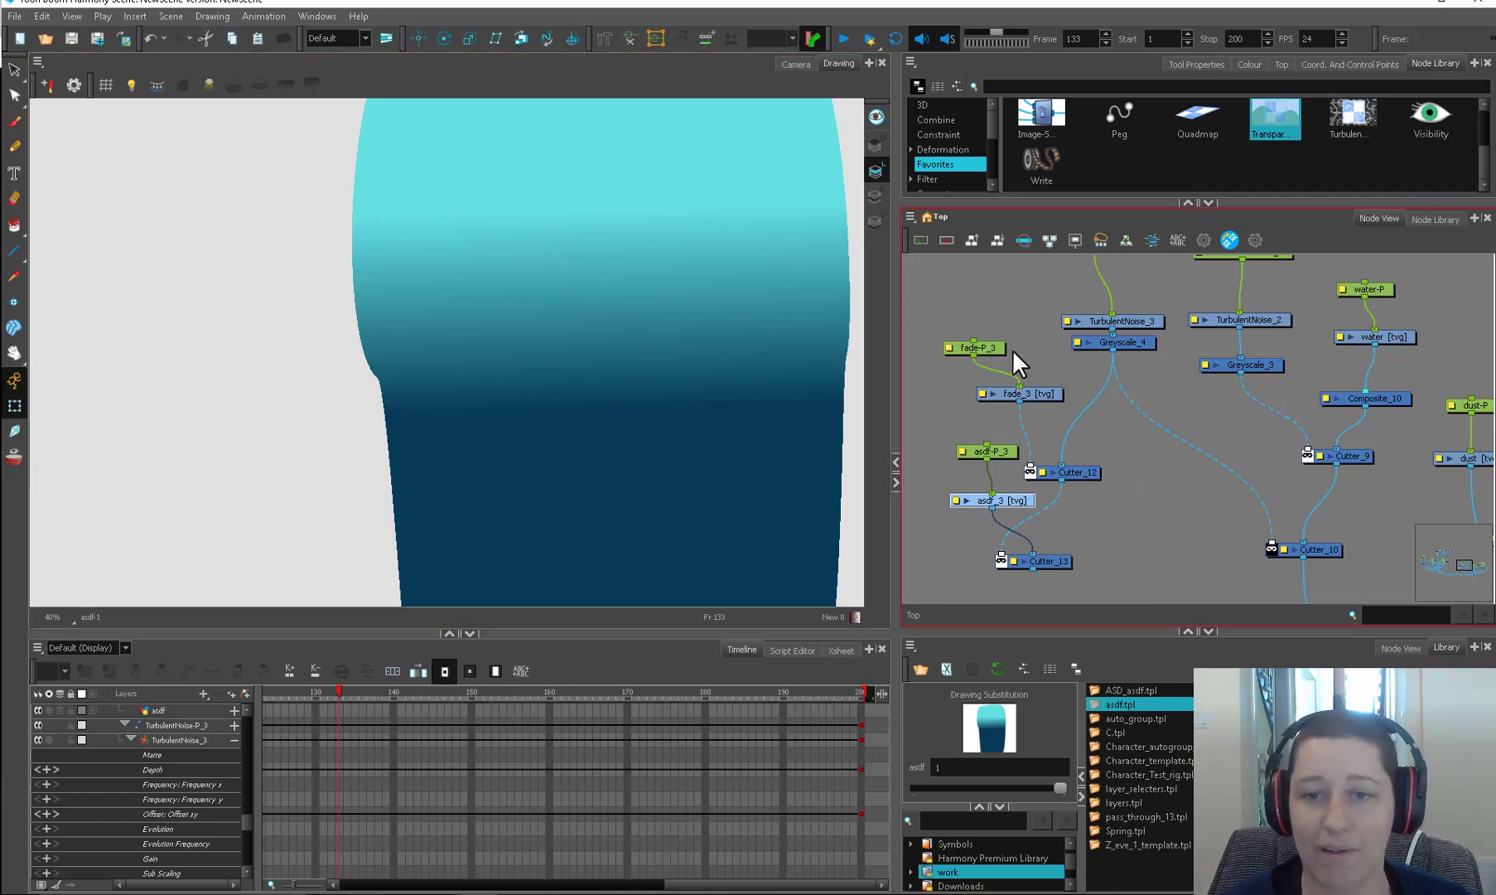
click(796, 64)
Step: Connect Cutter_13's output to Composite_11 and realign the asdf_3 drawing beneath its asdf-P_3 peg
click(1136, 518)
drag(1073, 562, 1080, 494)
drag(1175, 520, 1140, 360)
scroll(1015, 379, down, 1)
drag(1015, 368, 1237, 450)
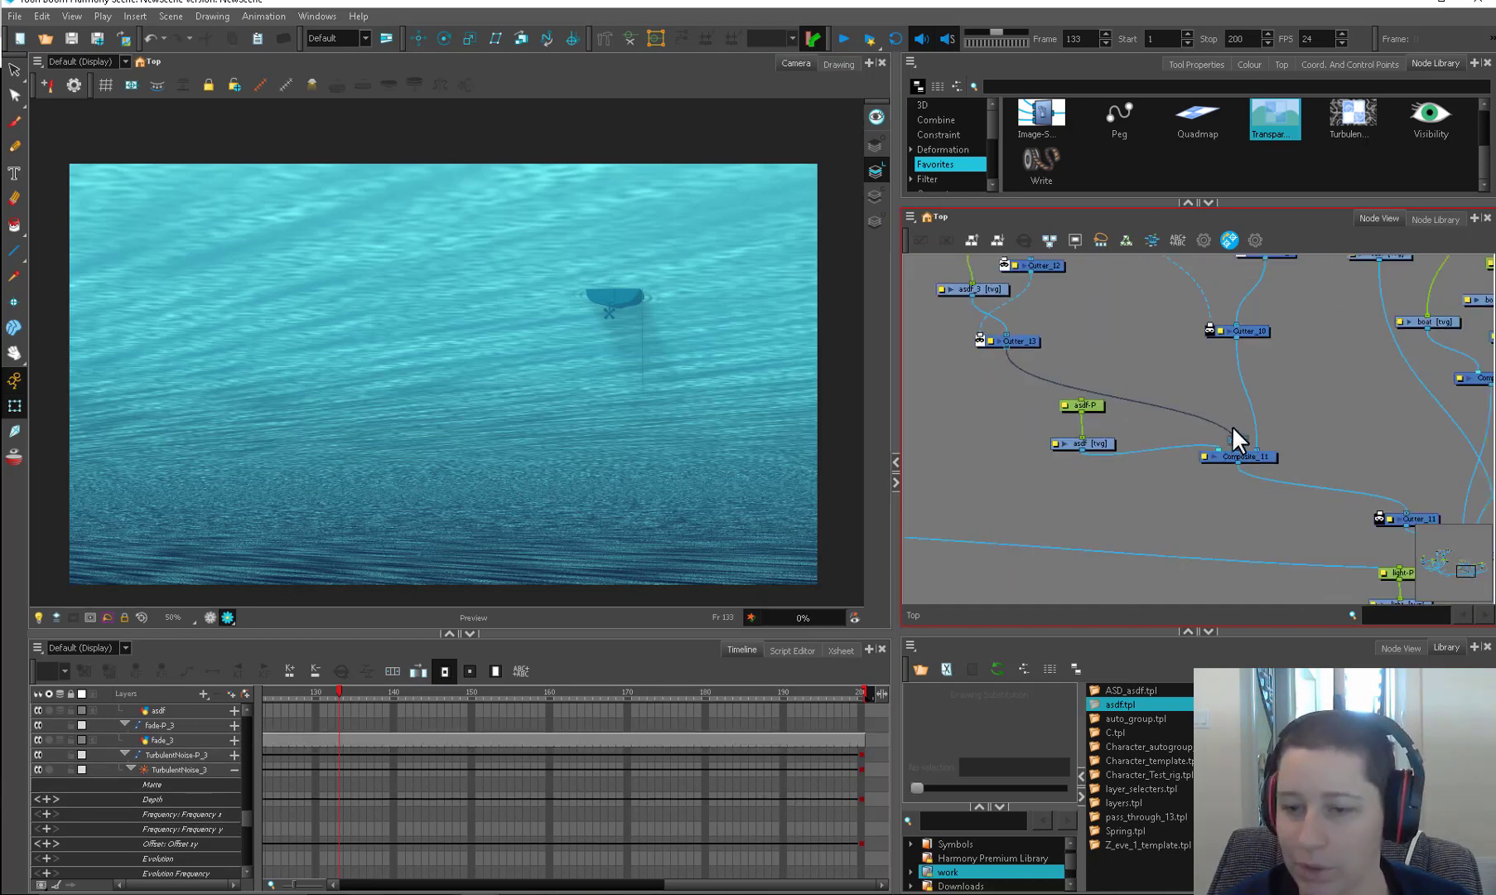
drag(1063, 277, 1079, 446)
drag(1066, 544, 1071, 530)
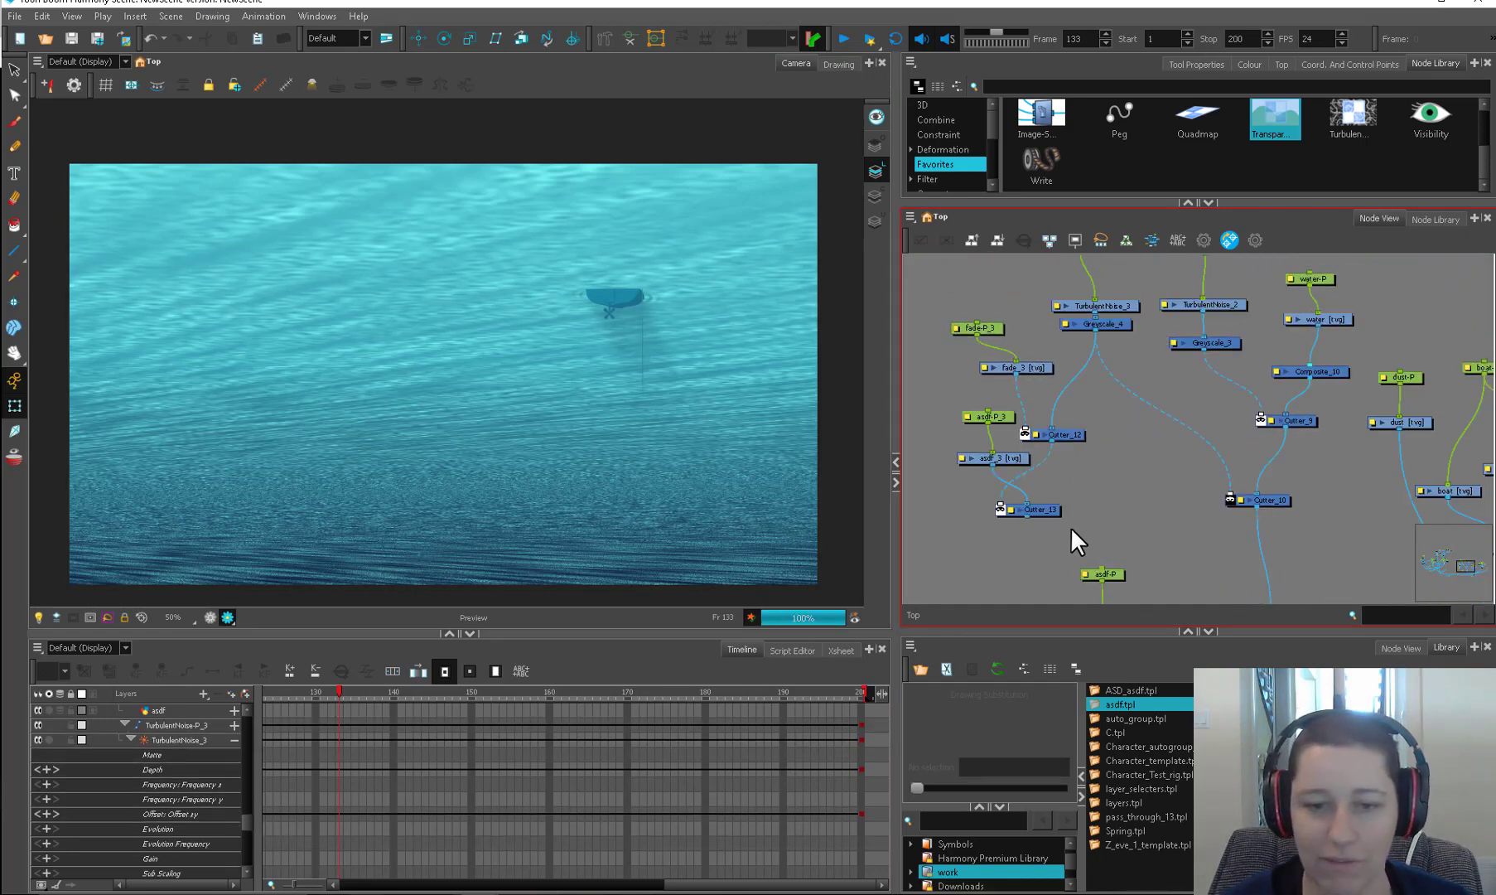
key(ctrl+z)
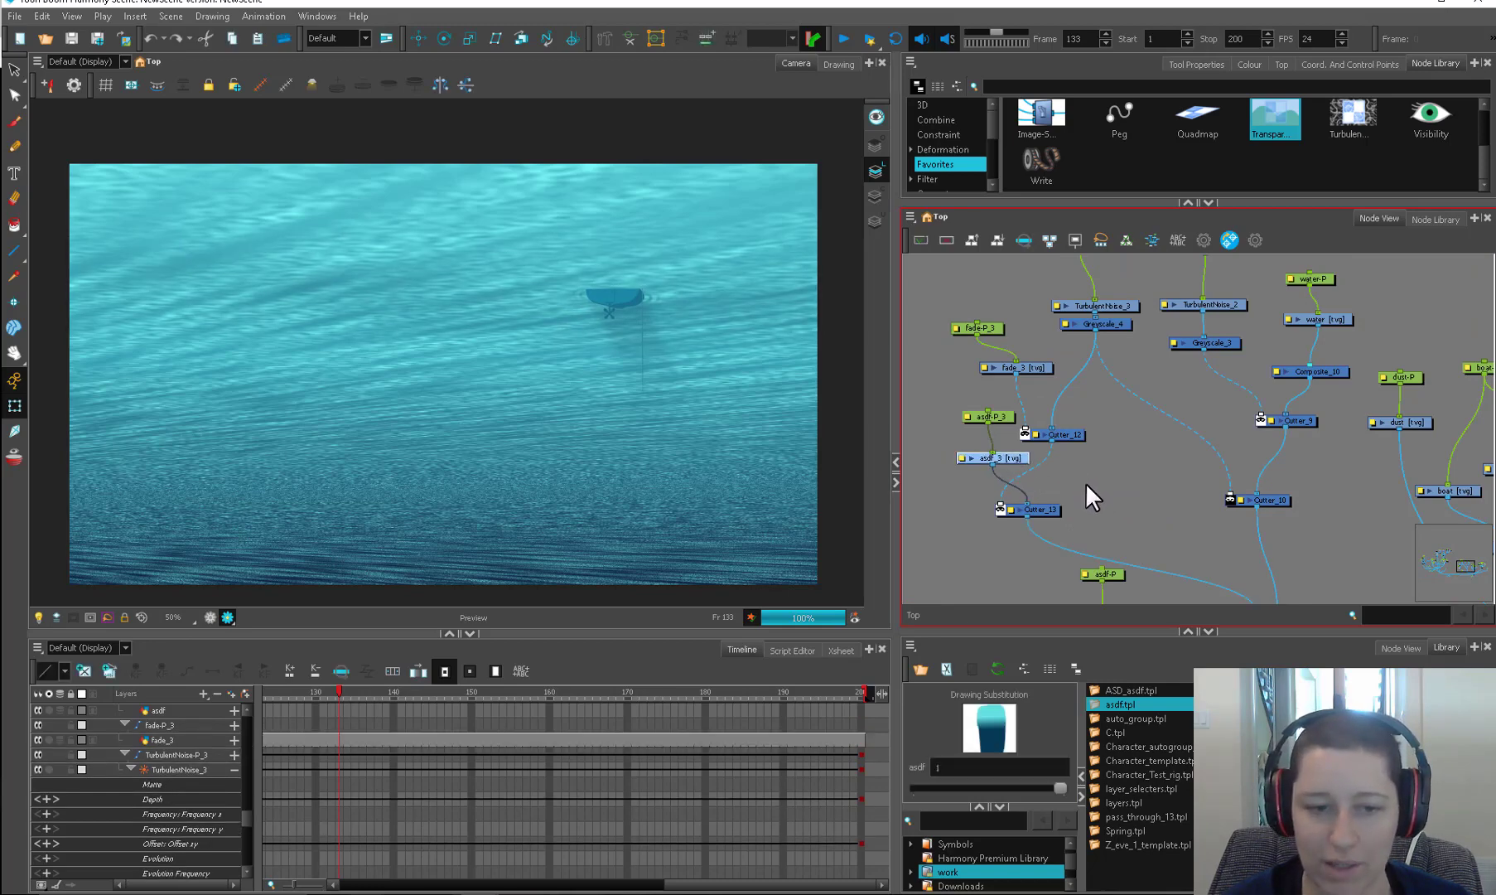
drag(1002, 459, 1016, 476)
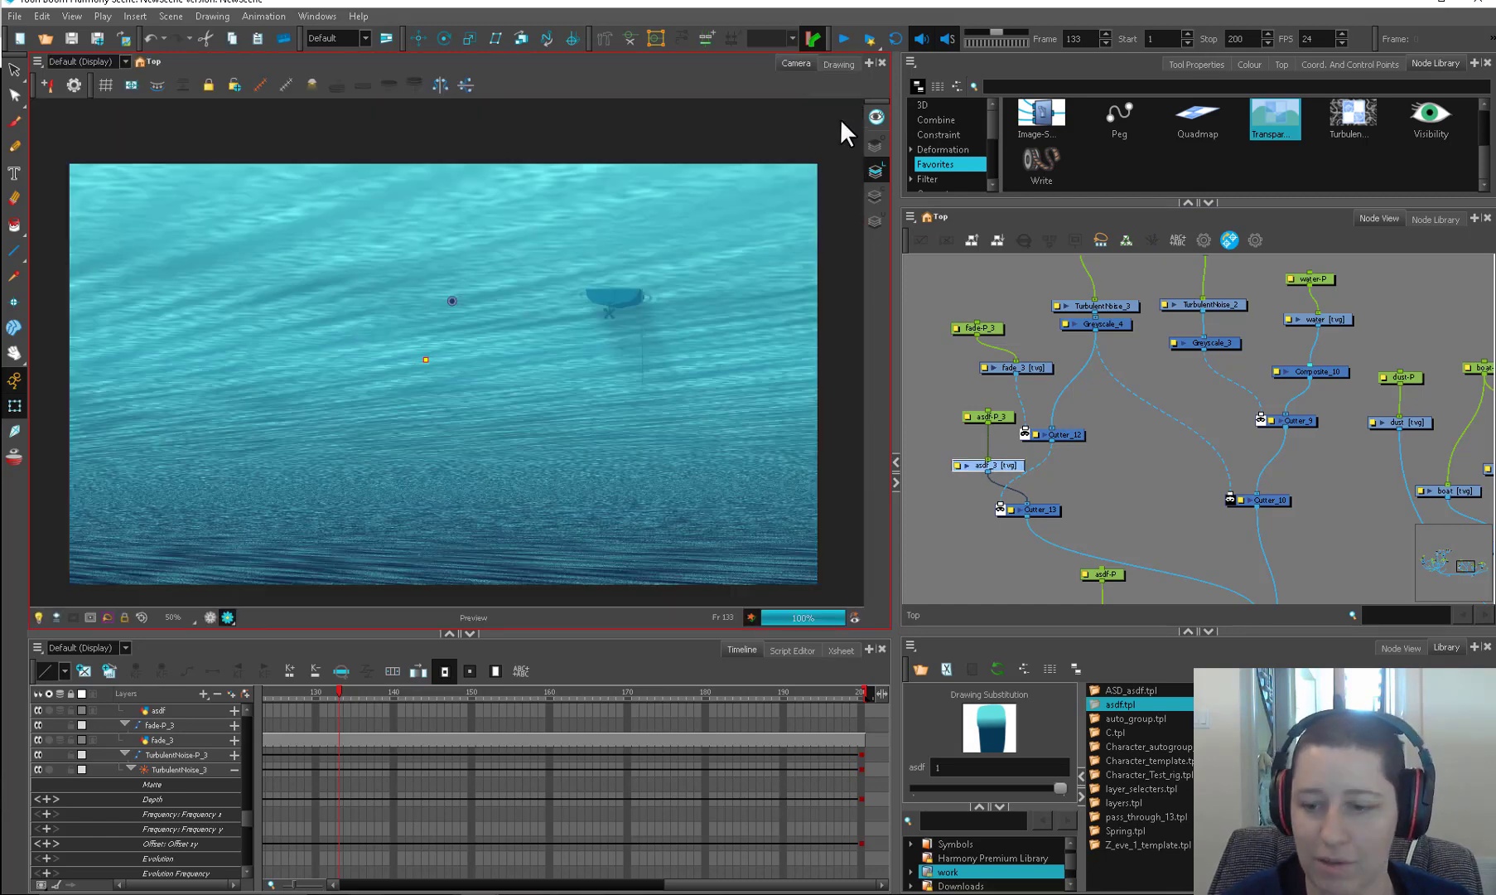
click(1108, 400)
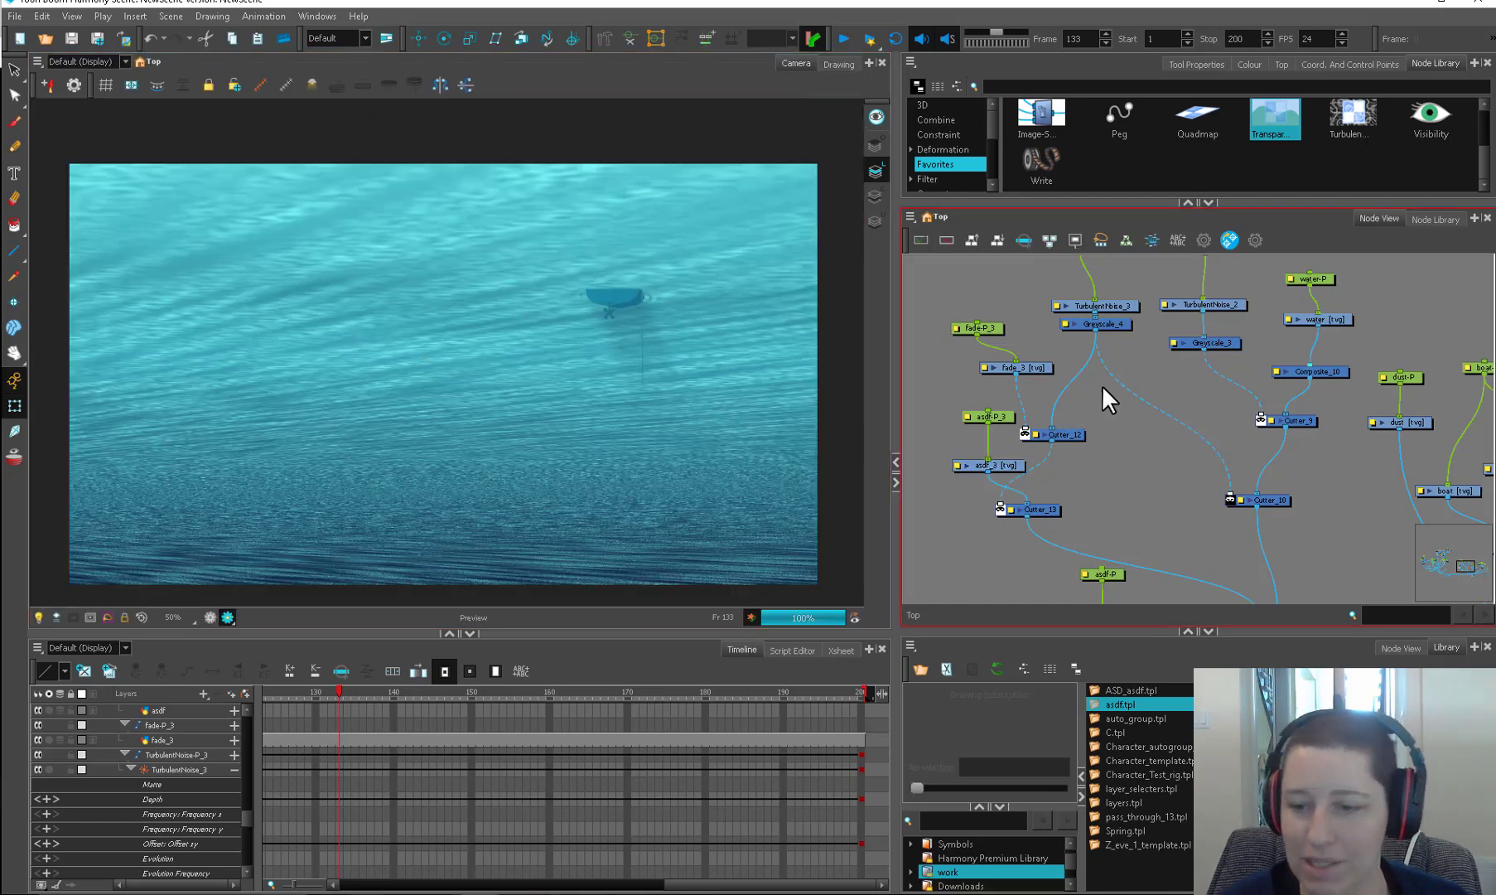
Step: Disconnect fade_3 from Cutter_12's matte to compare the water, and reconnect it
scroll(1077, 414, up, 2)
click(1015, 428)
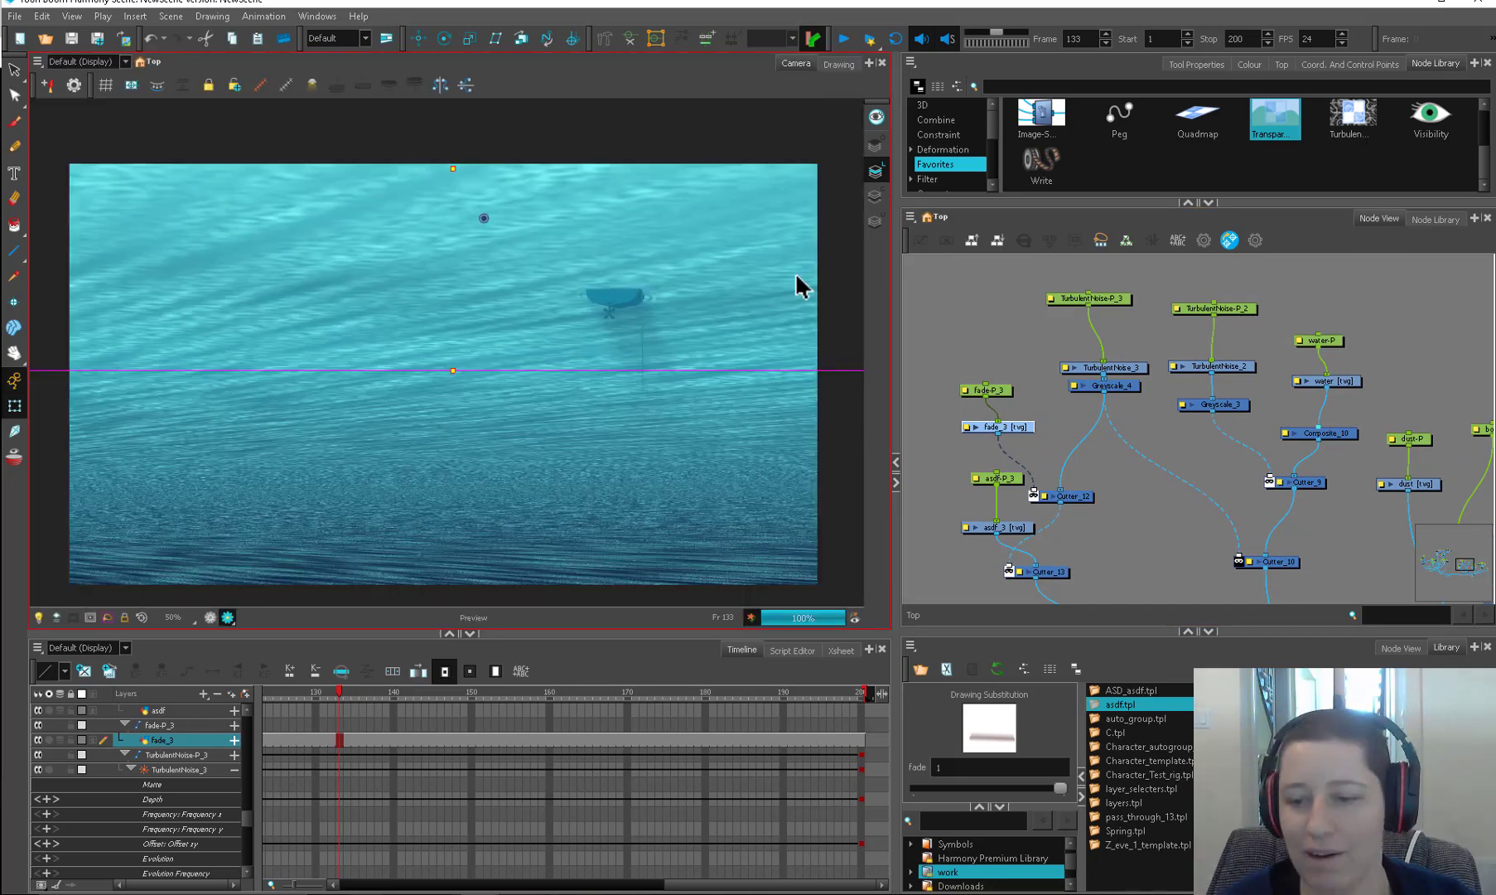
click(904, 388)
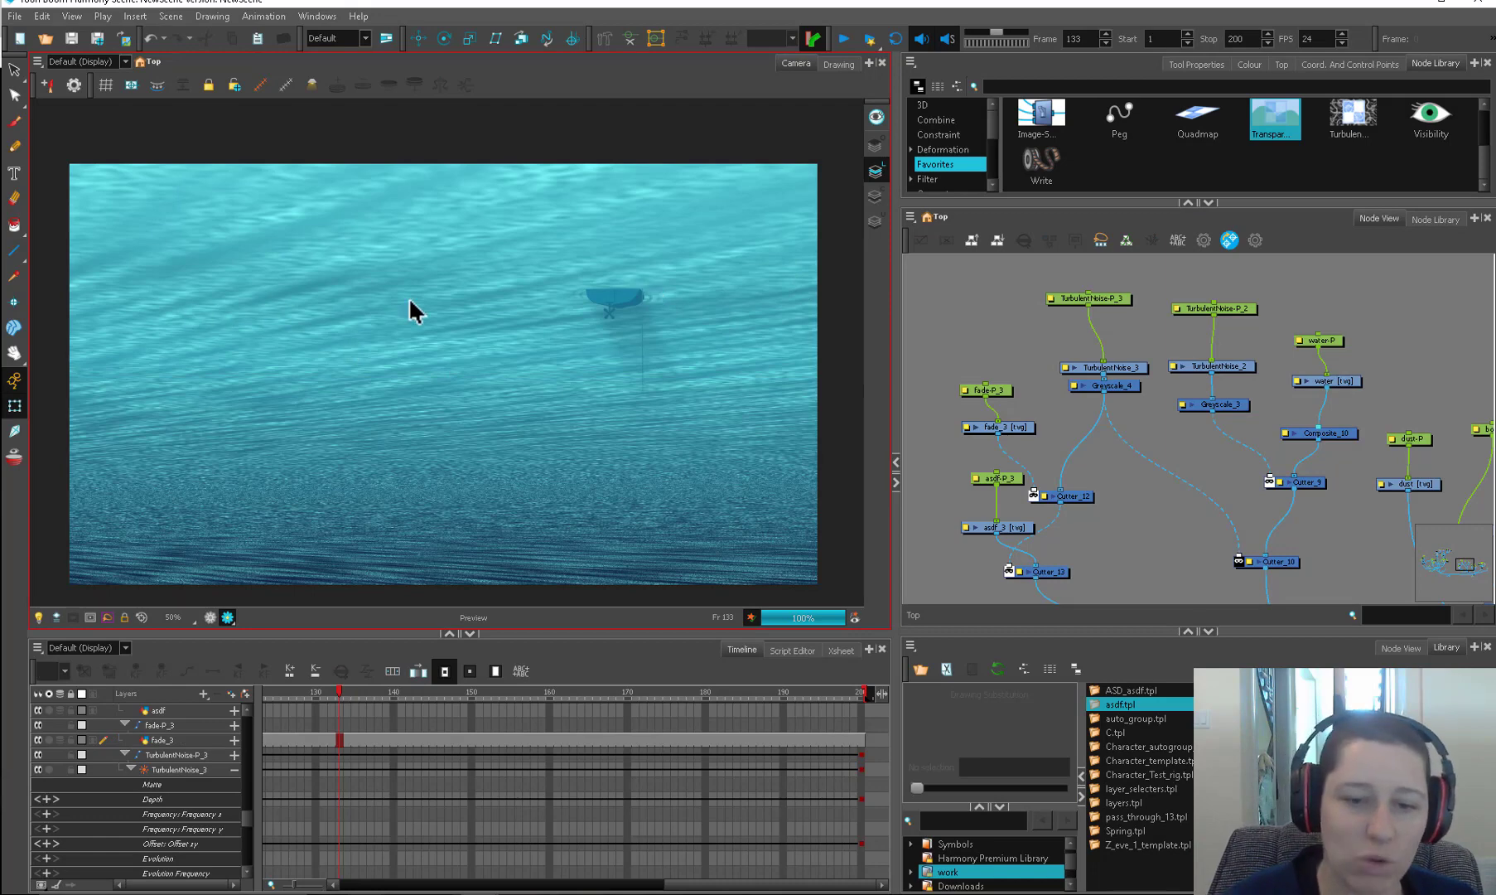
drag(1032, 483, 1059, 449)
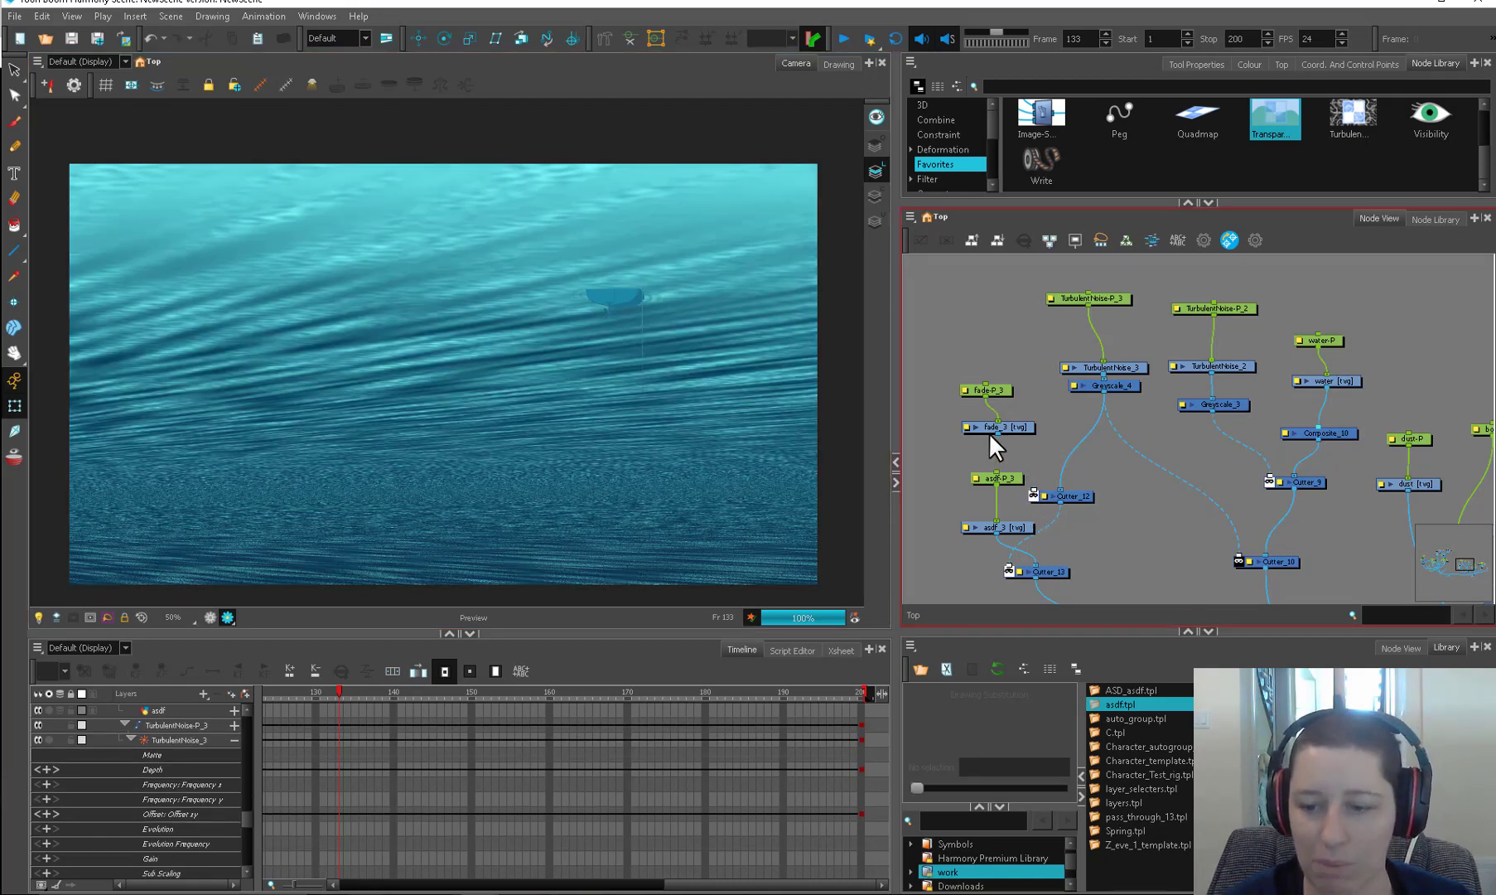
drag(1037, 486, 1039, 487)
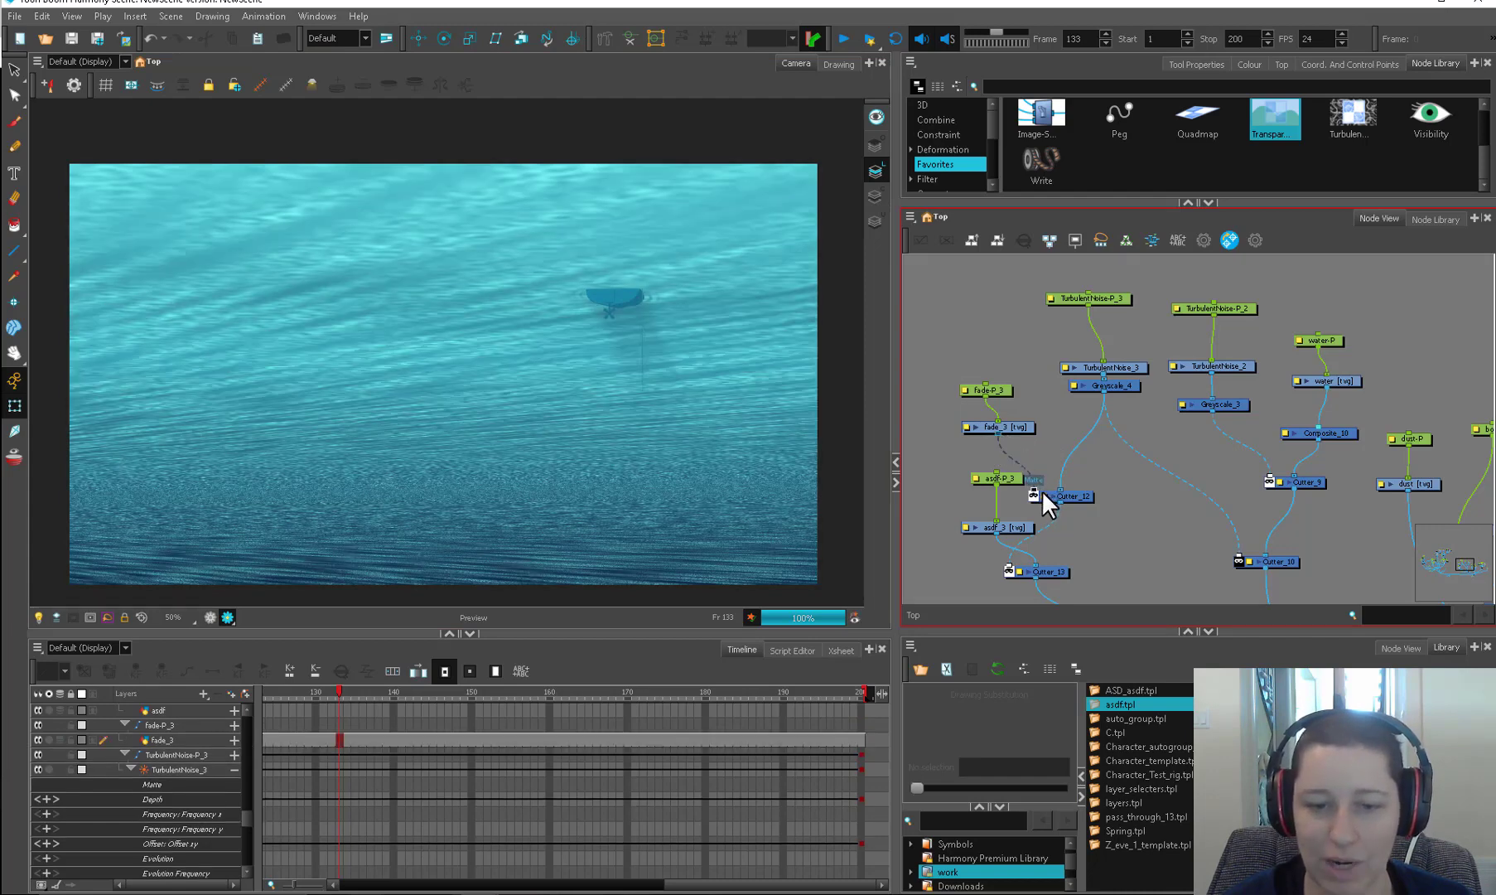
mouse_move(1036, 563)
mouse_down()
mouse_move(1047, 543)
mouse_move(1035, 571)
mouse_up()
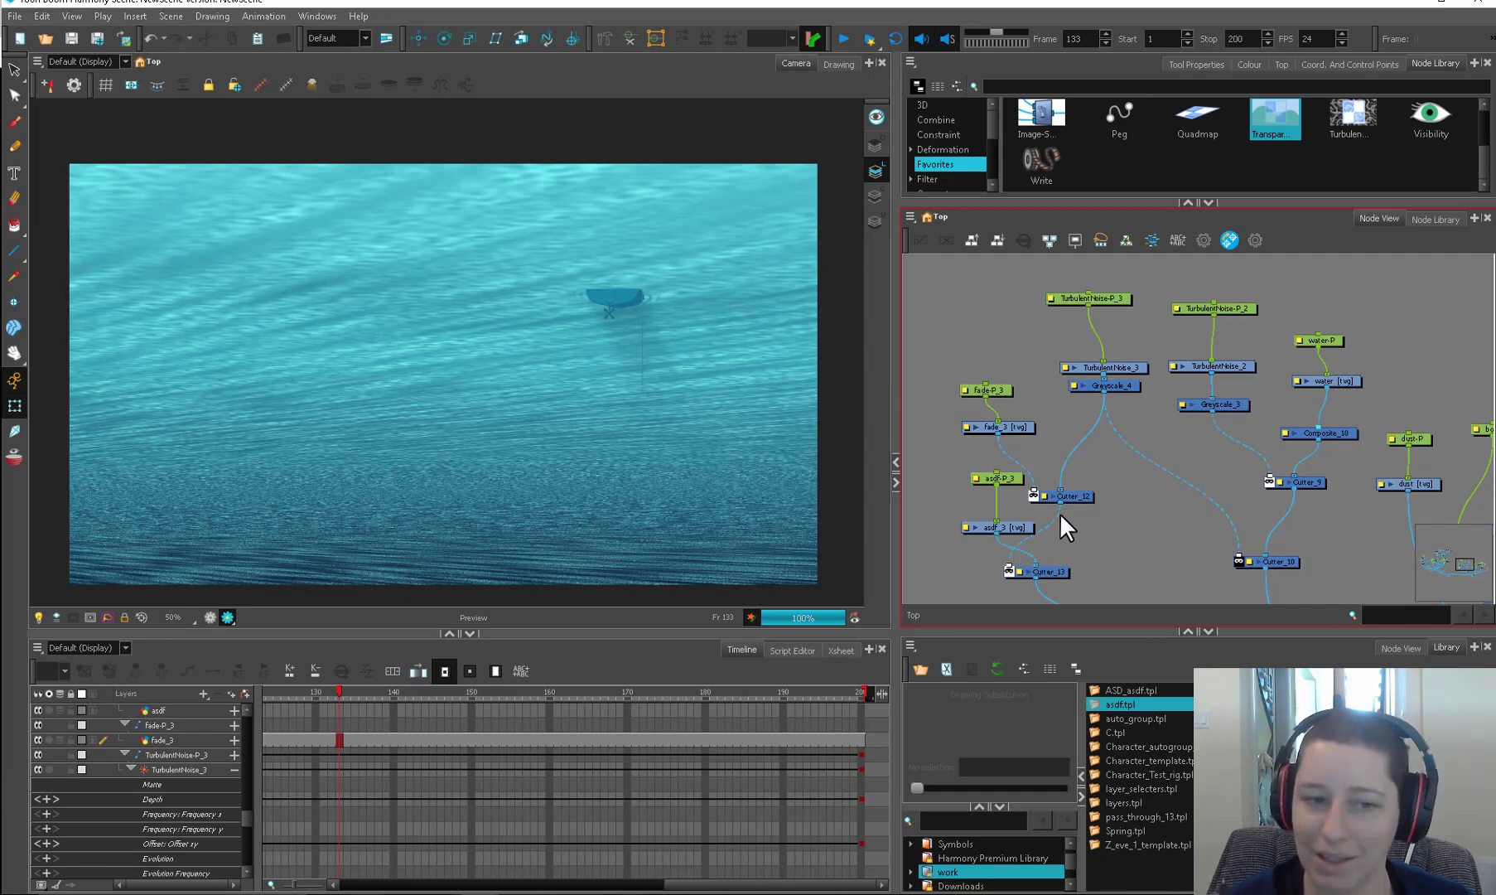
Step: Scrub the timeline between frames 139 and 196 to check the motion of the TurbulentNoise_3 layer
drag(518, 696, 696, 695)
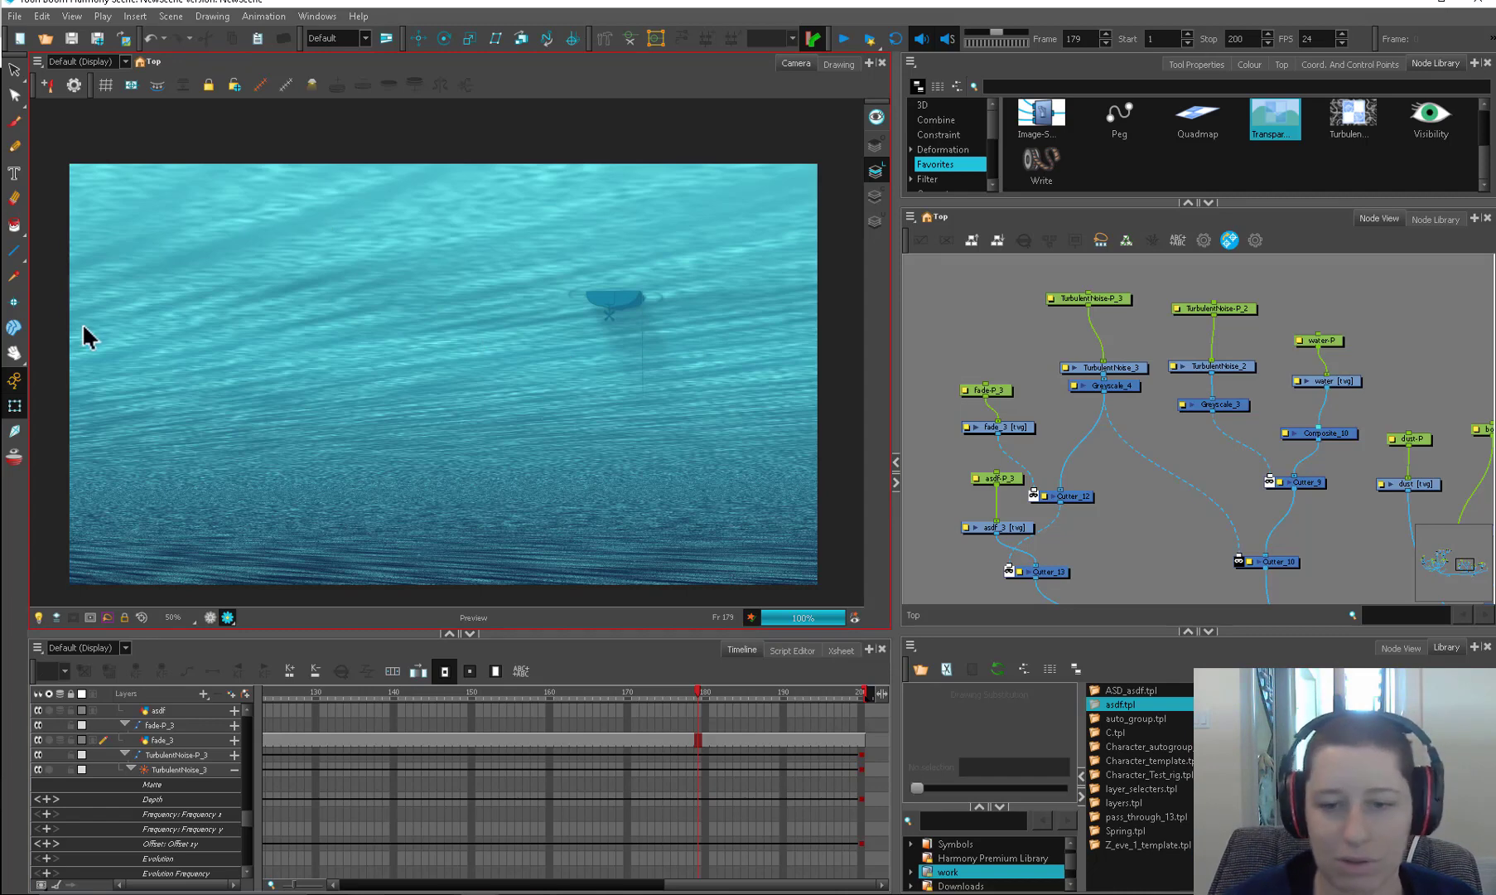
click(1061, 308)
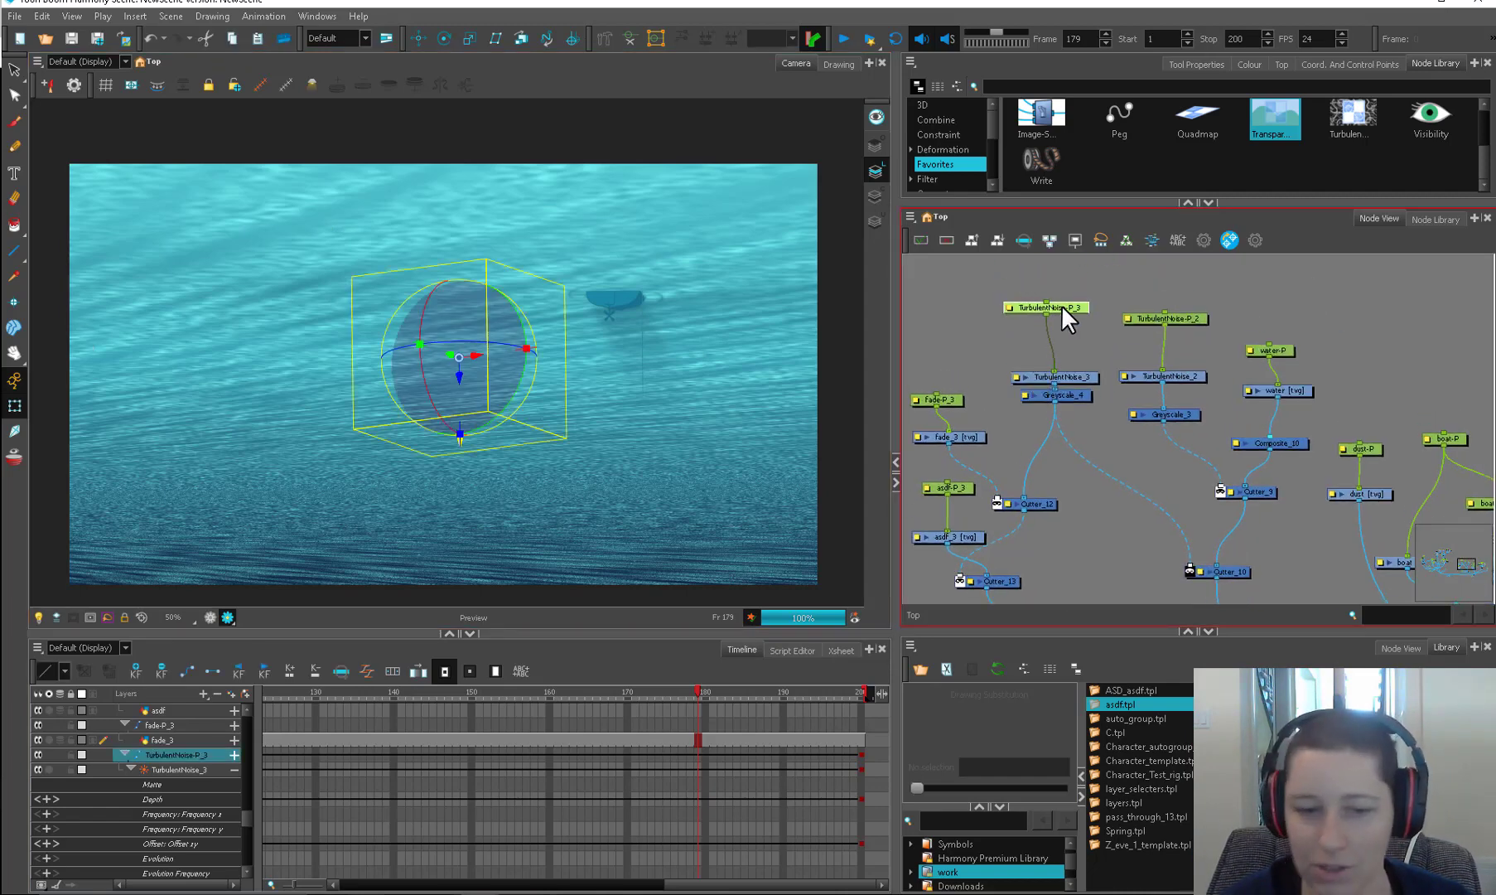
drag(315, 690, 388, 689)
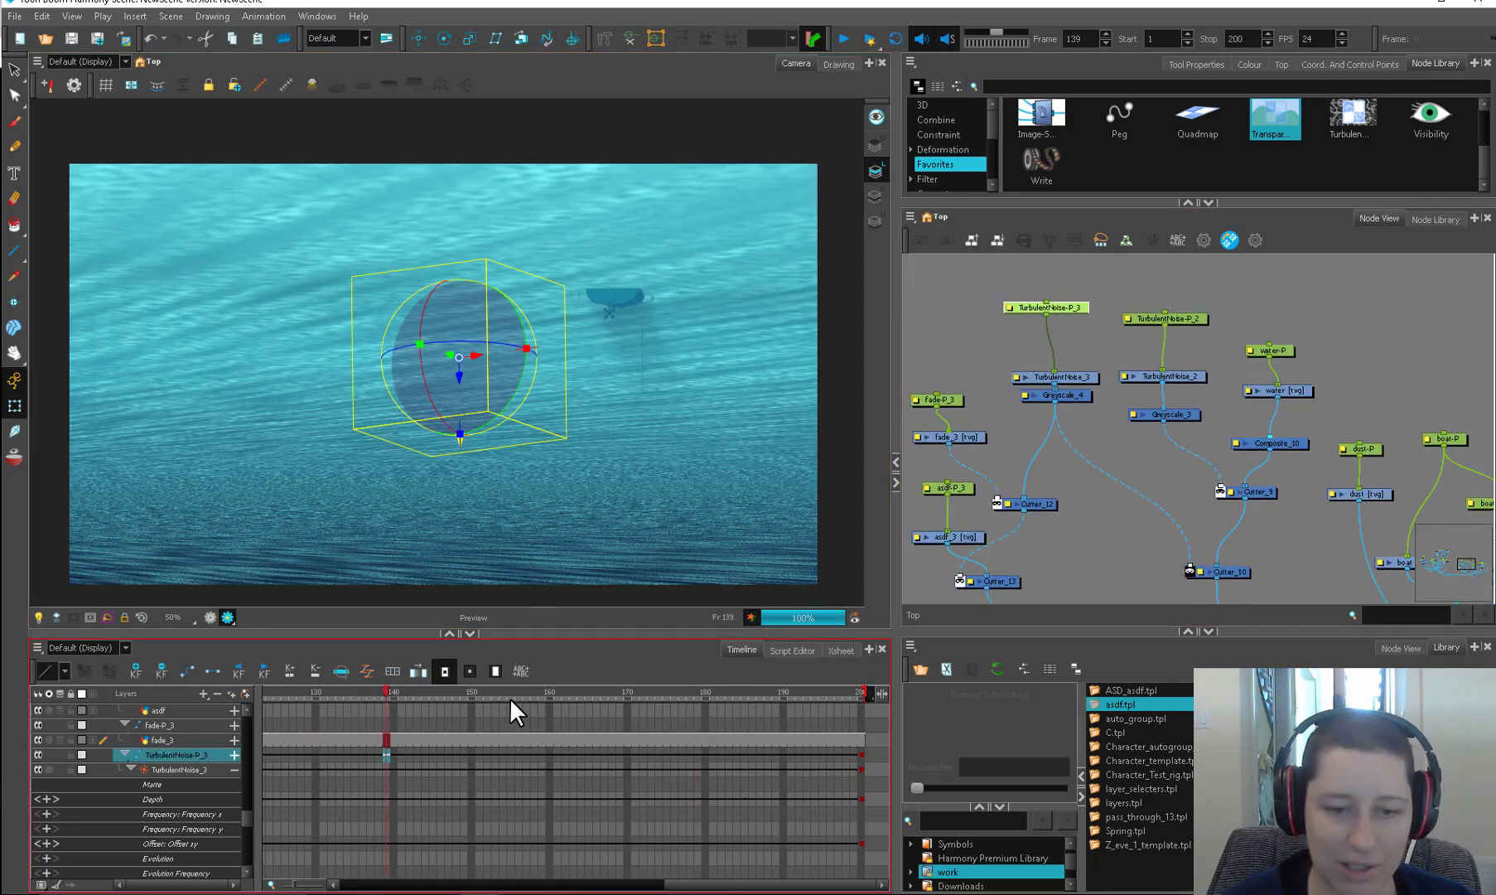
drag(509, 698, 789, 691)
Step: Move Composite_11 closer to asdf and paste a fade drawing with its peg and cutter below that group
drag(1198, 440, 1185, 454)
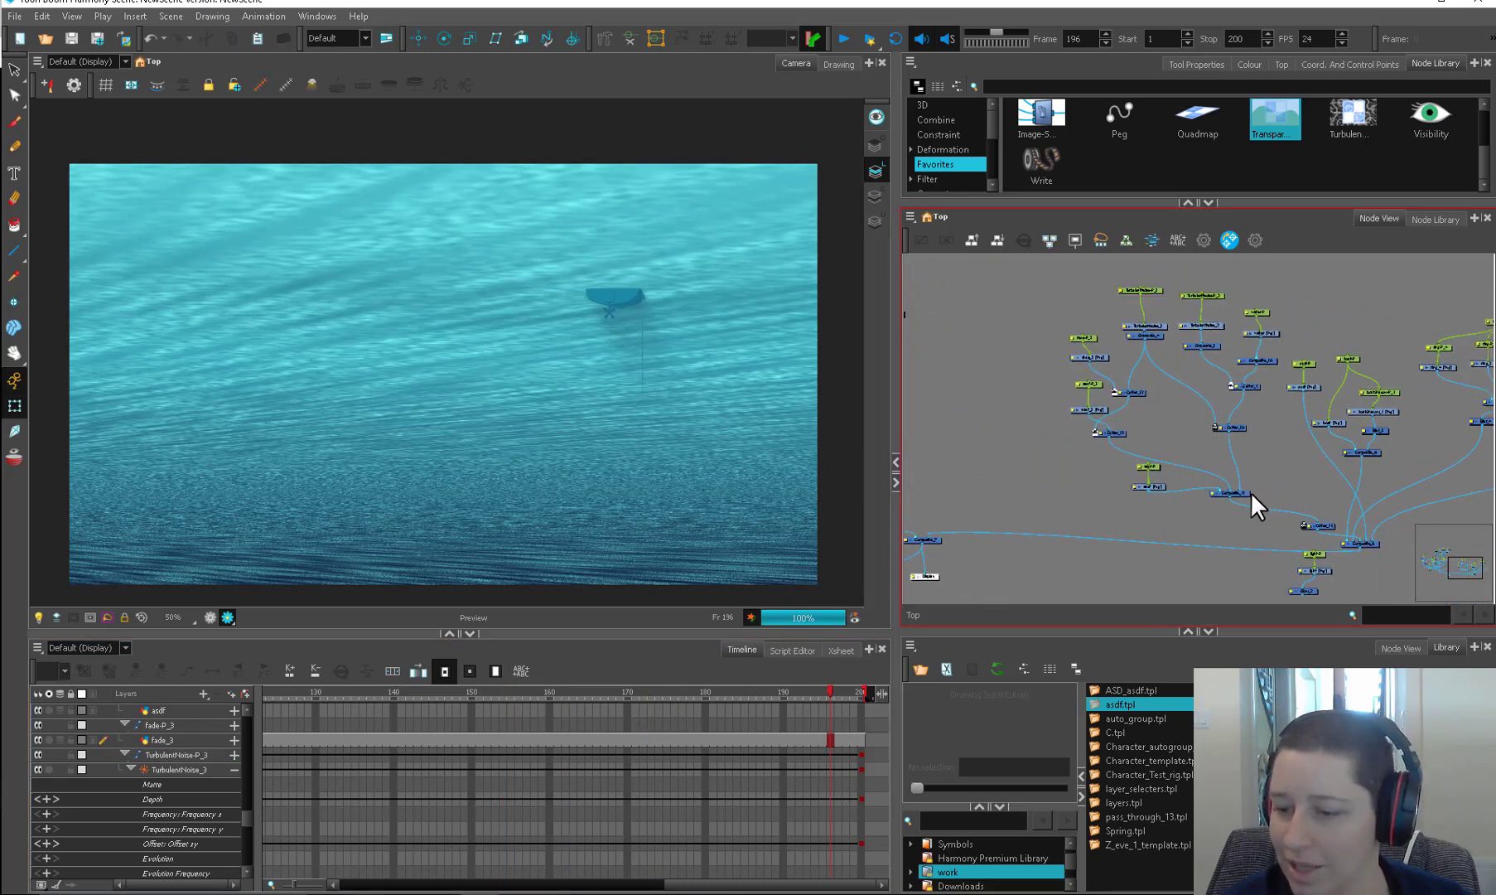
drag(1251, 495, 1215, 493)
click(1215, 509)
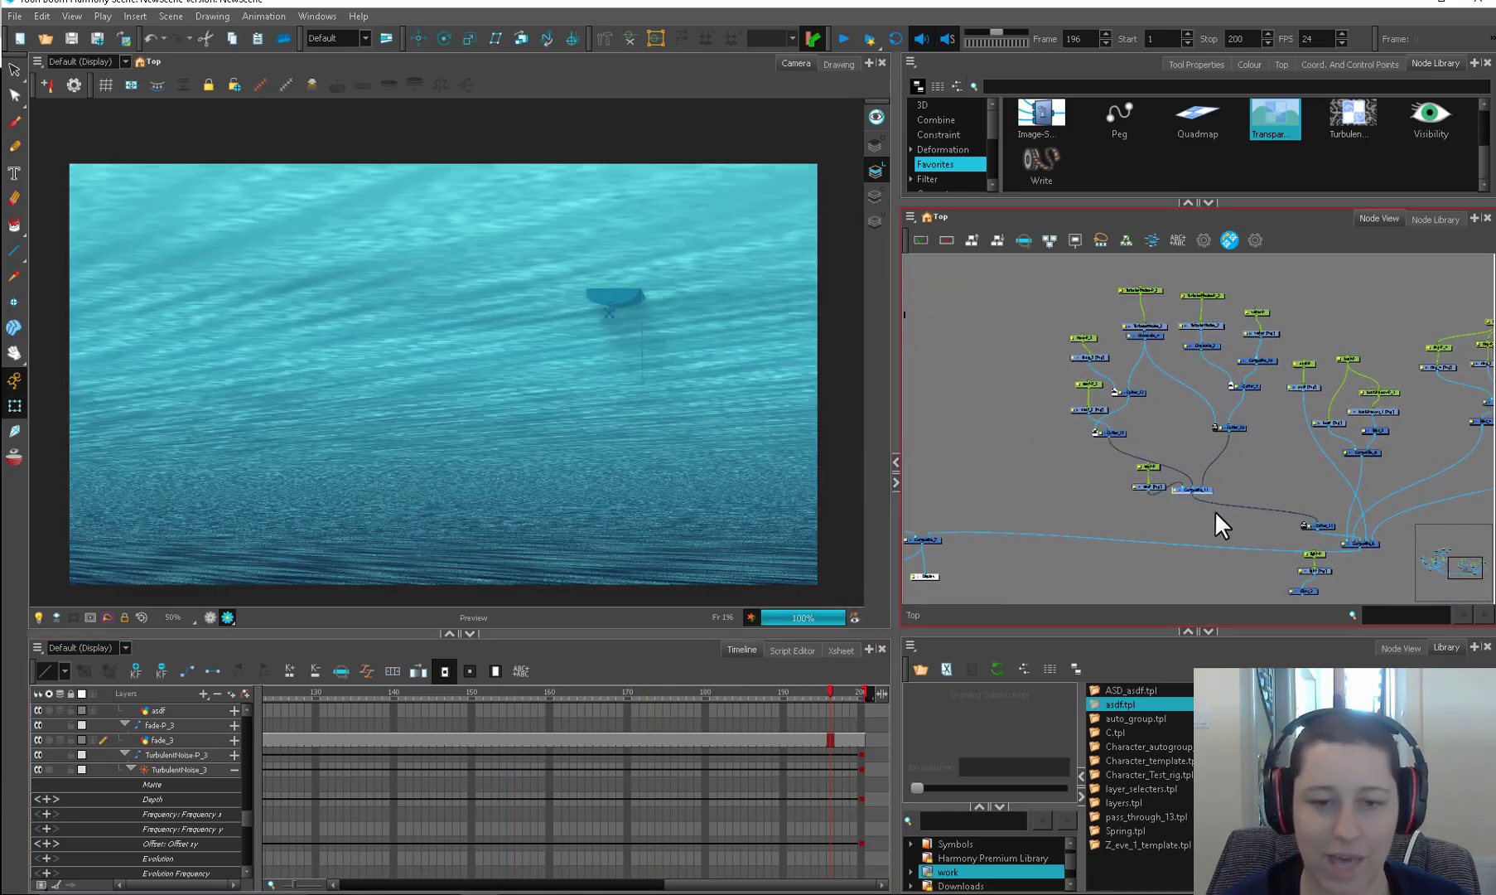
drag(957, 453, 1203, 447)
click(991, 481)
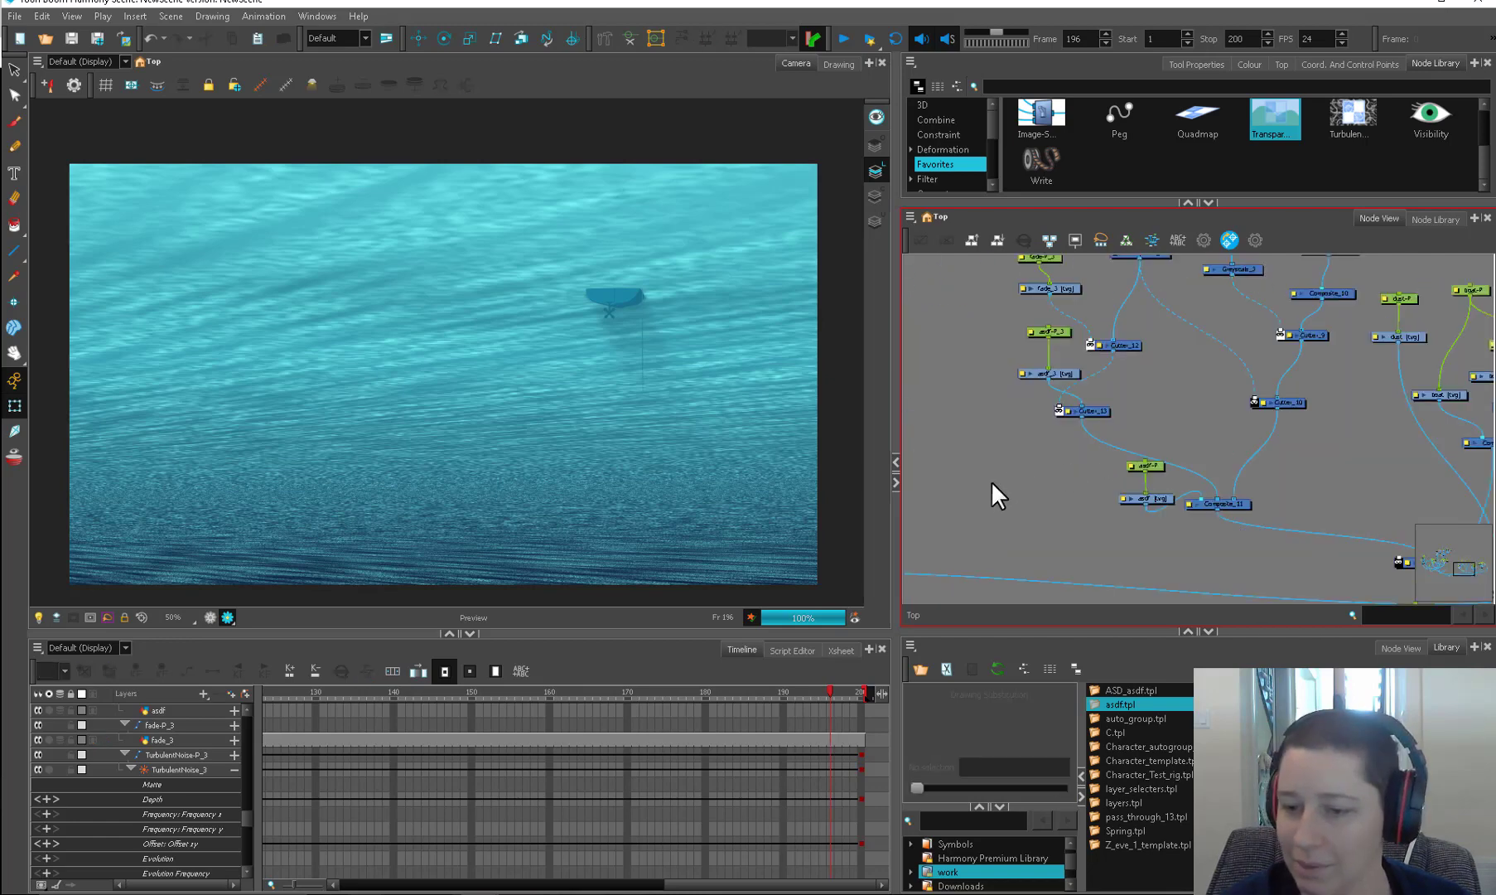
key(ctrl+v)
drag(1255, 532, 1103, 469)
drag(952, 528, 1074, 573)
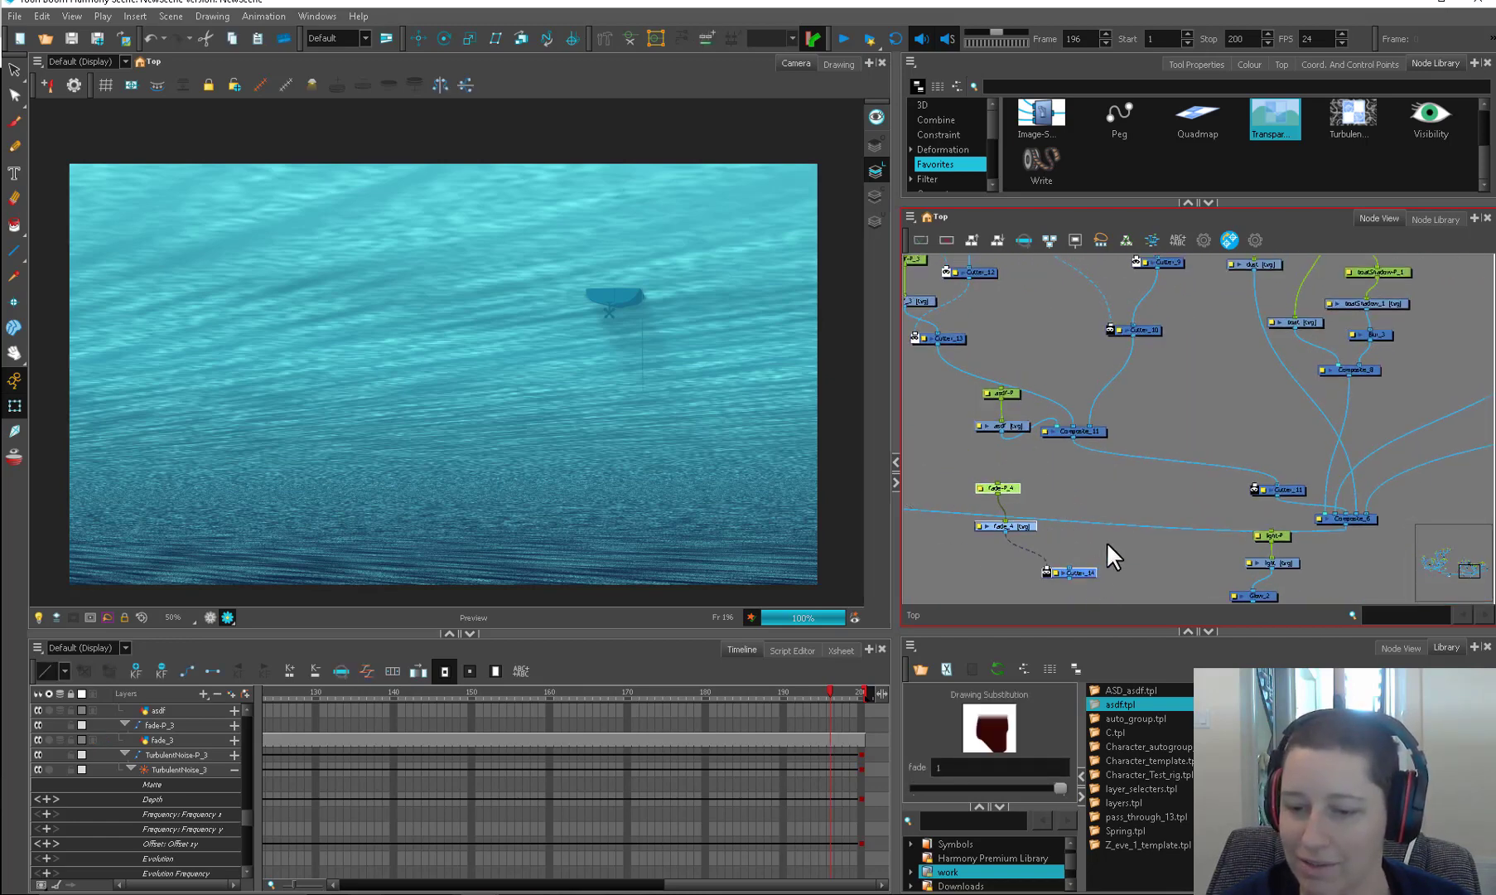
click(1106, 543)
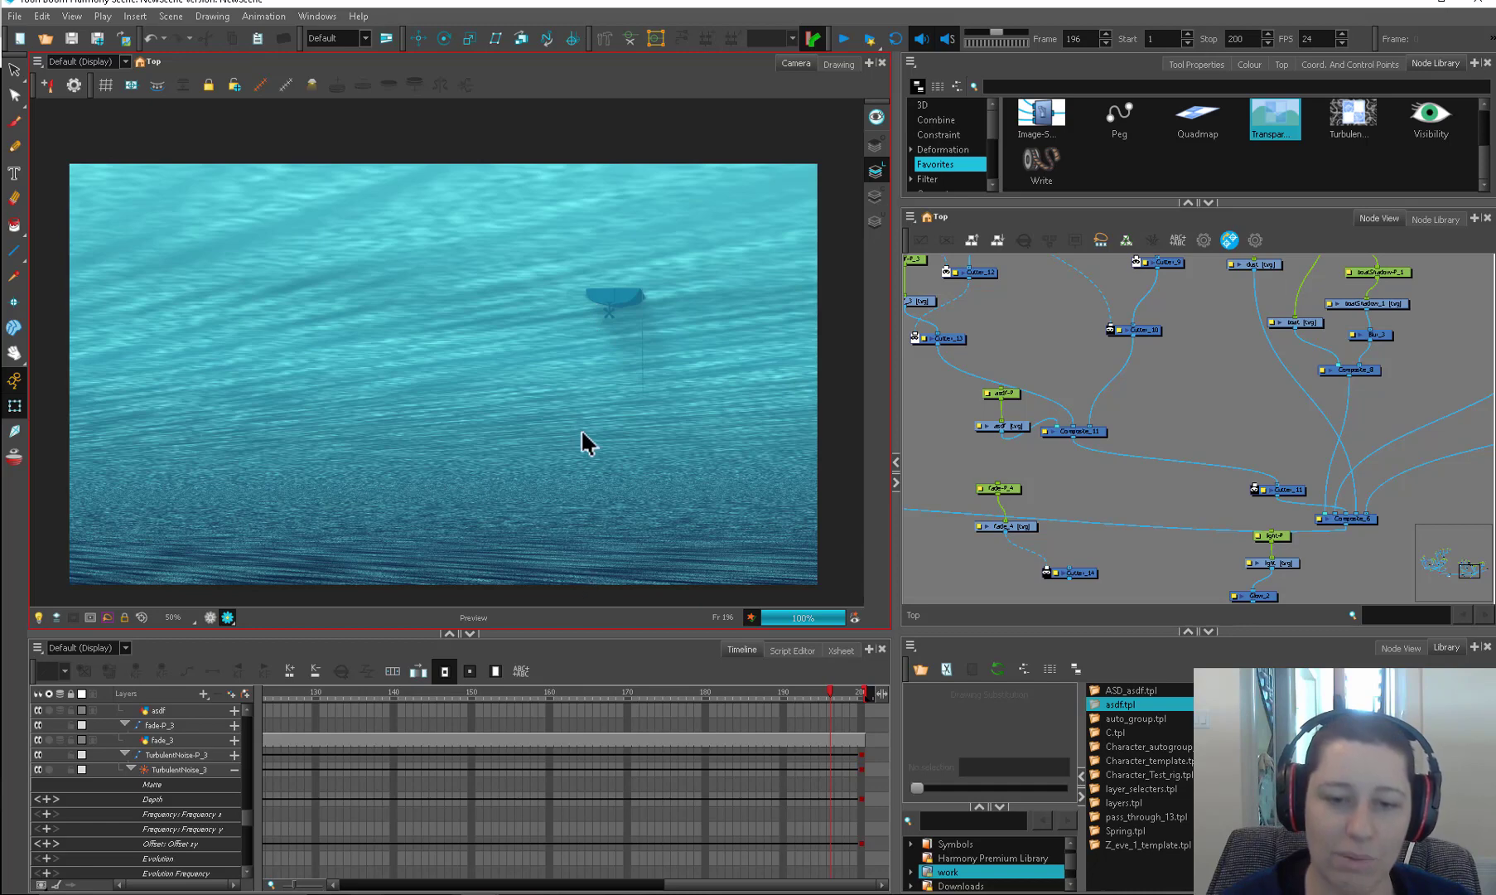
Step: Insert Cutter_14 between Composite_11 and Cutter_11, connect fade_4 to its matte, and move fade_4 with its peg further out
drag(1097, 574, 1142, 491)
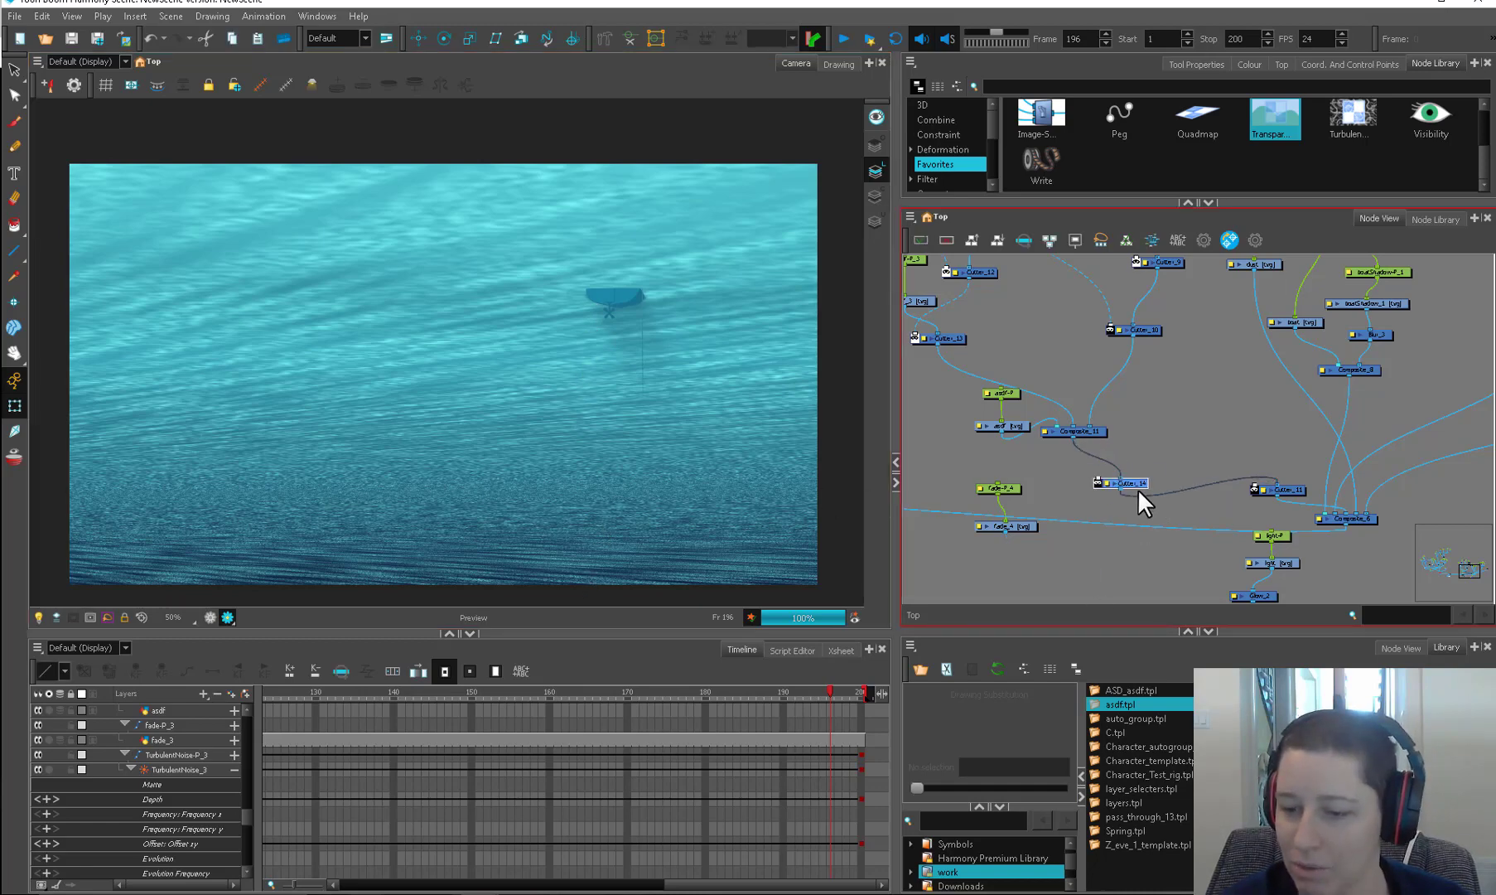
drag(1006, 532, 1091, 483)
click(1016, 488)
shift+click(1015, 527)
drag(1015, 527, 950, 489)
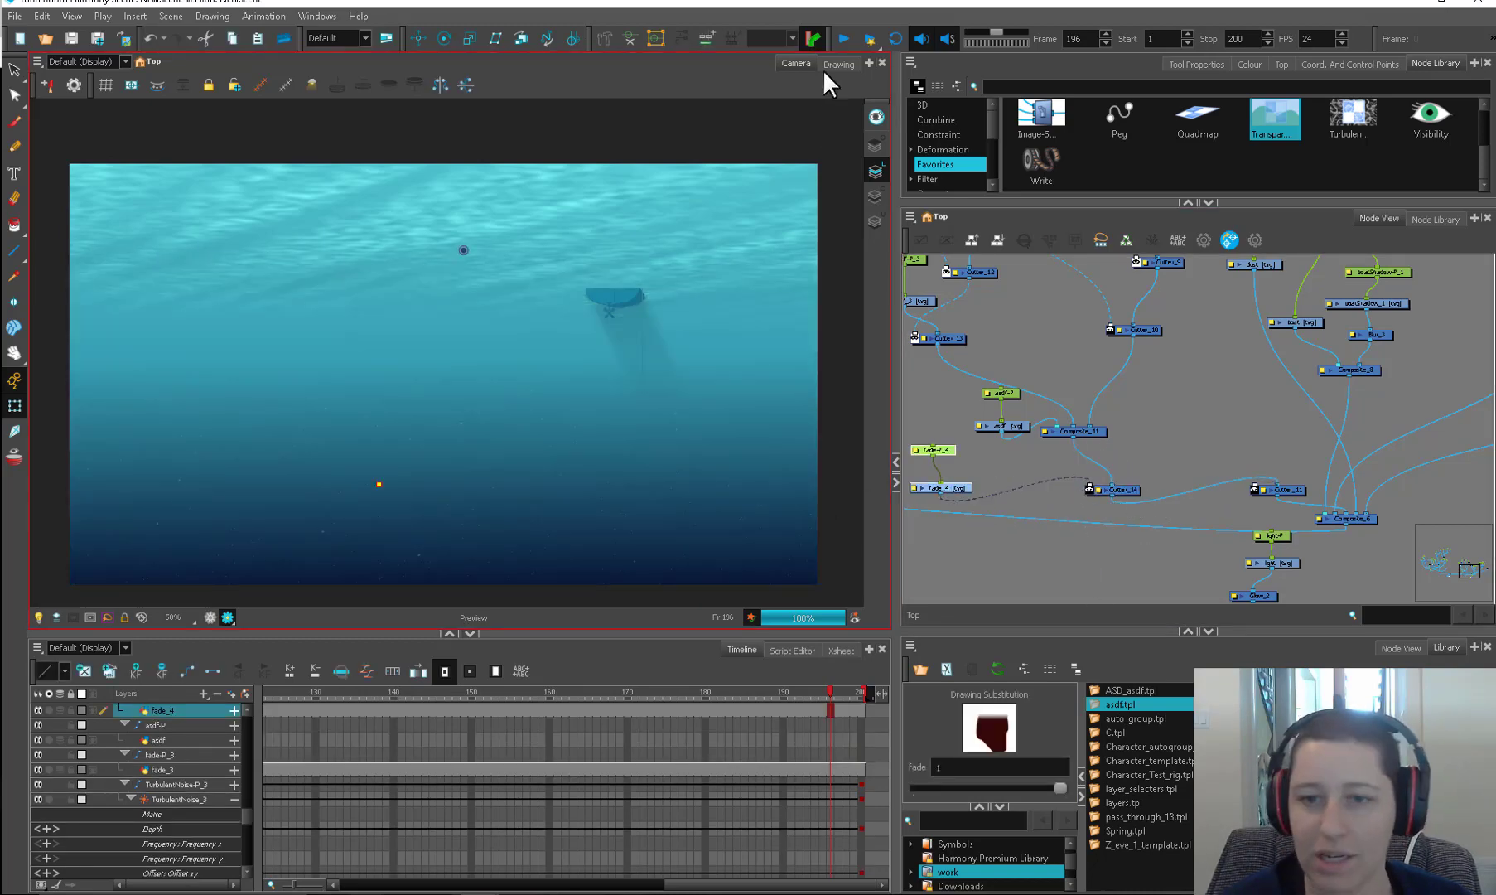
Step: Inspect the fade_4 artwork in the Drawing view and return to the Camera view
click(837, 64)
scroll(668, 430, down, 2)
drag(757, 472, 739, 379)
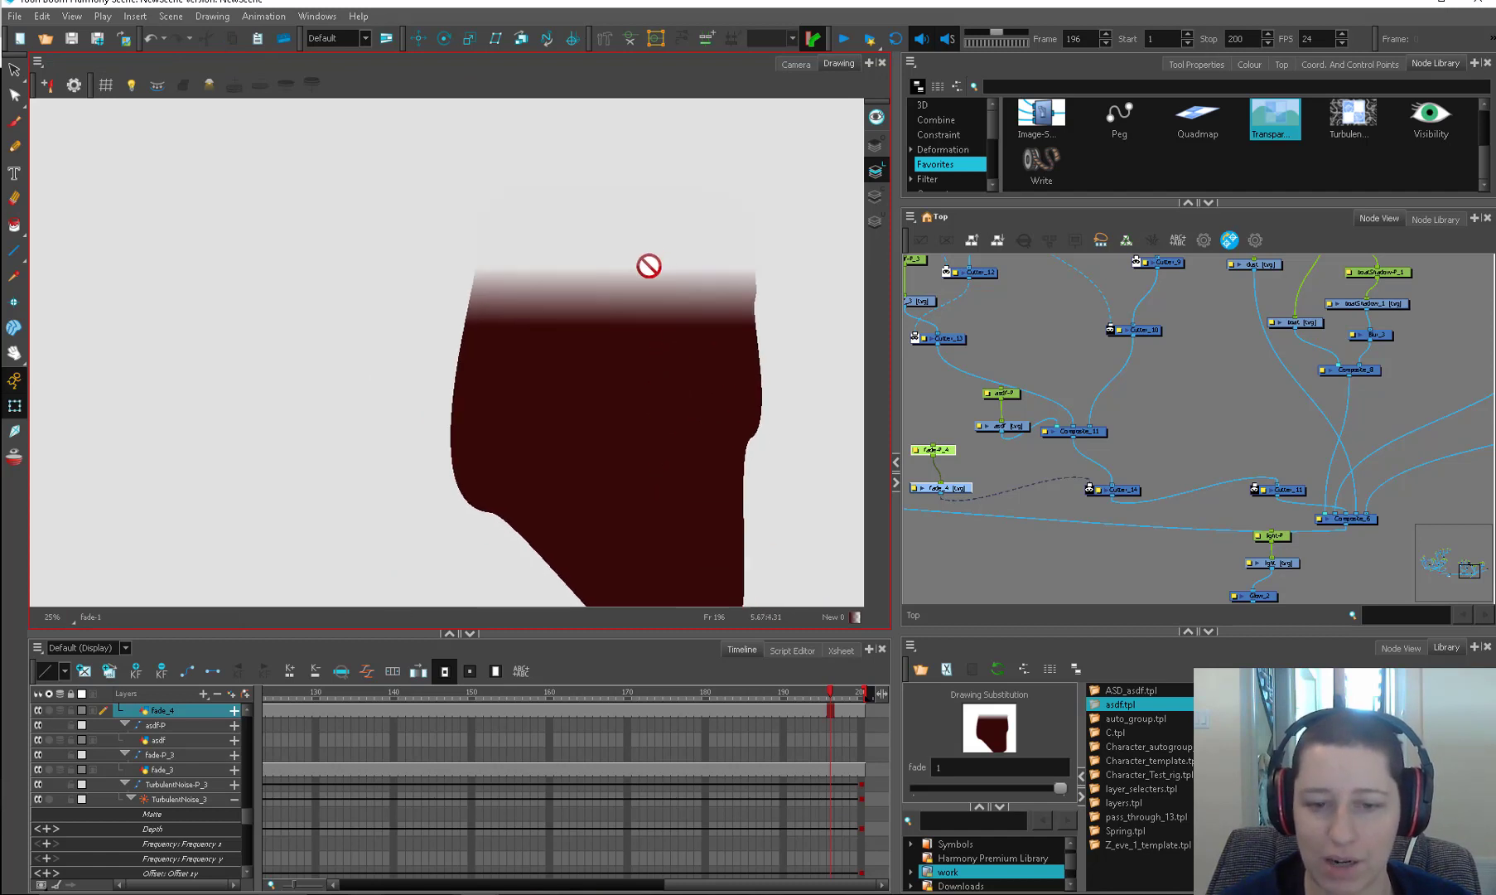
click(797, 64)
Step: Detach fade_4 from Cutter_14's matte, reattach it, and check the water at frame 194
click(1067, 492)
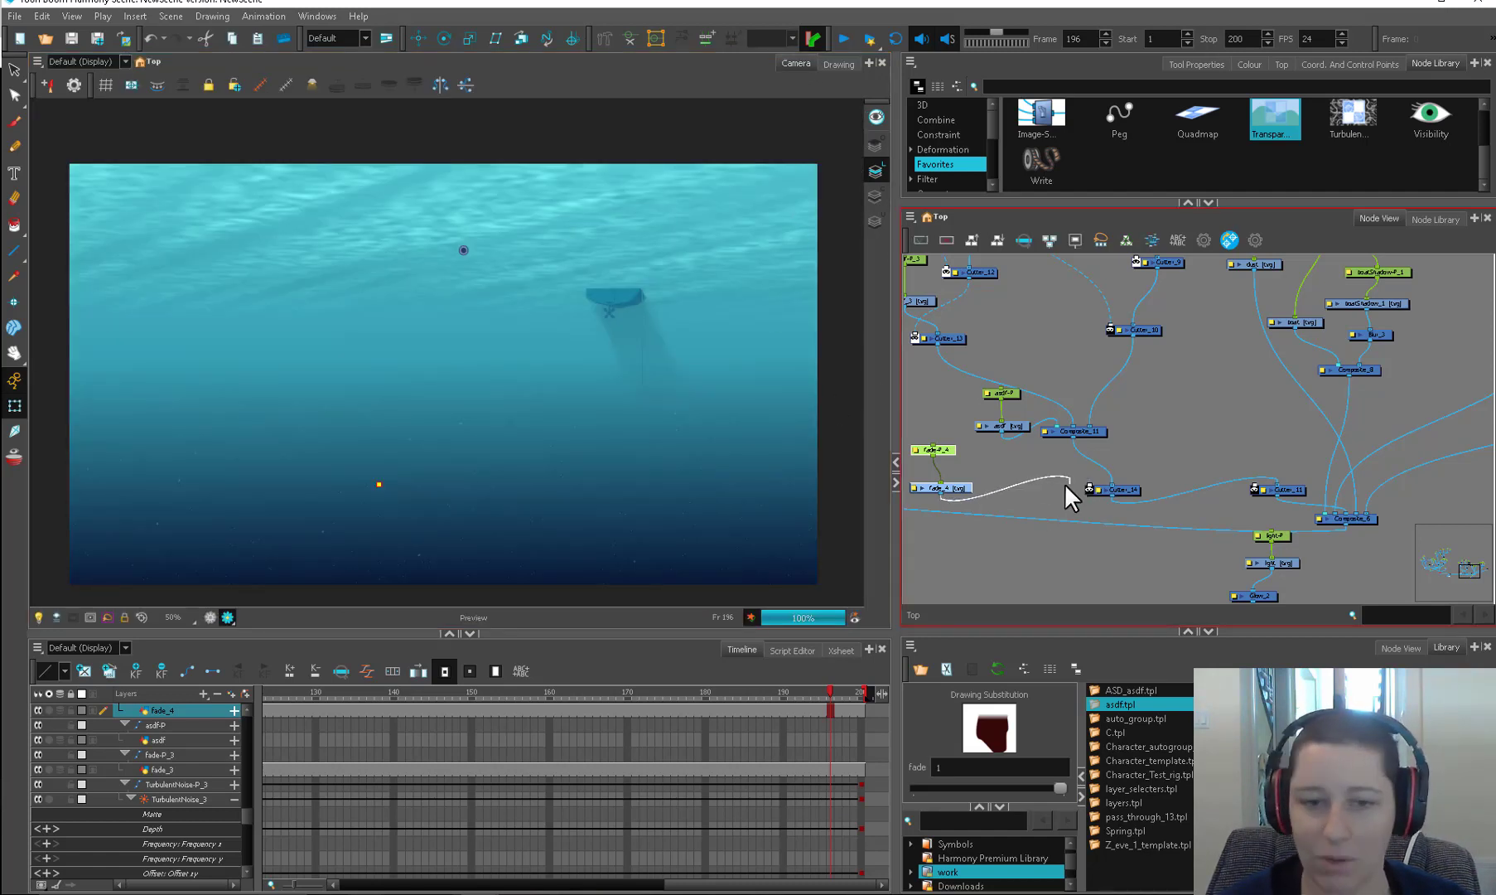
drag(944, 494, 1086, 480)
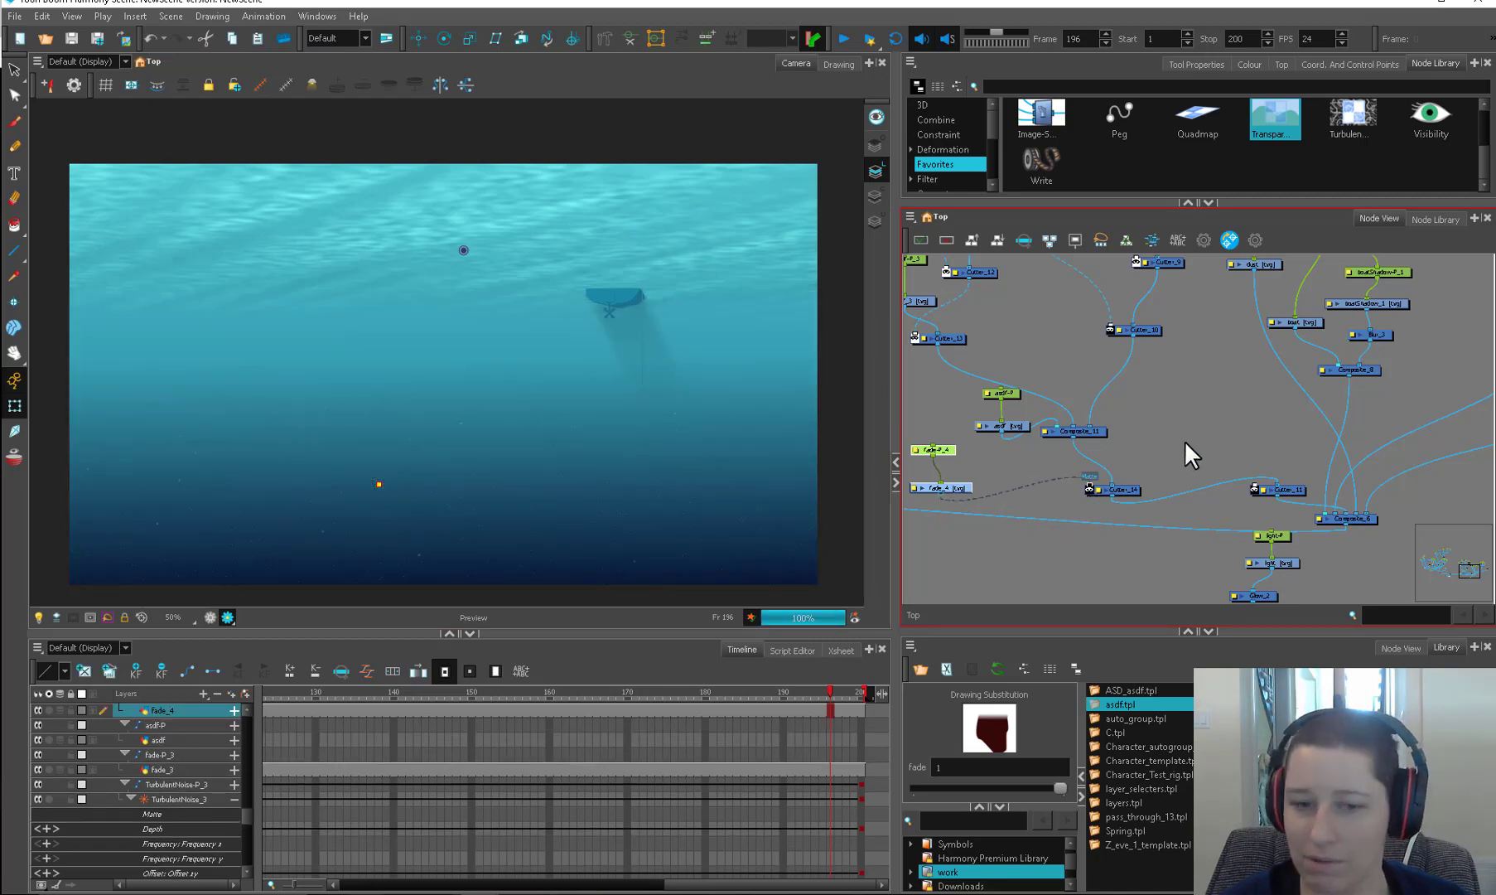
click(767, 693)
drag(791, 696, 815, 696)
Step: Examine the TurbulentNoise_3, TurbulentNoise_2 and water branches and how they lead into Cutter_14
scroll(1046, 483, down, 1)
click(960, 484)
drag(1192, 447, 1254, 659)
scroll(1323, 454, up, 1)
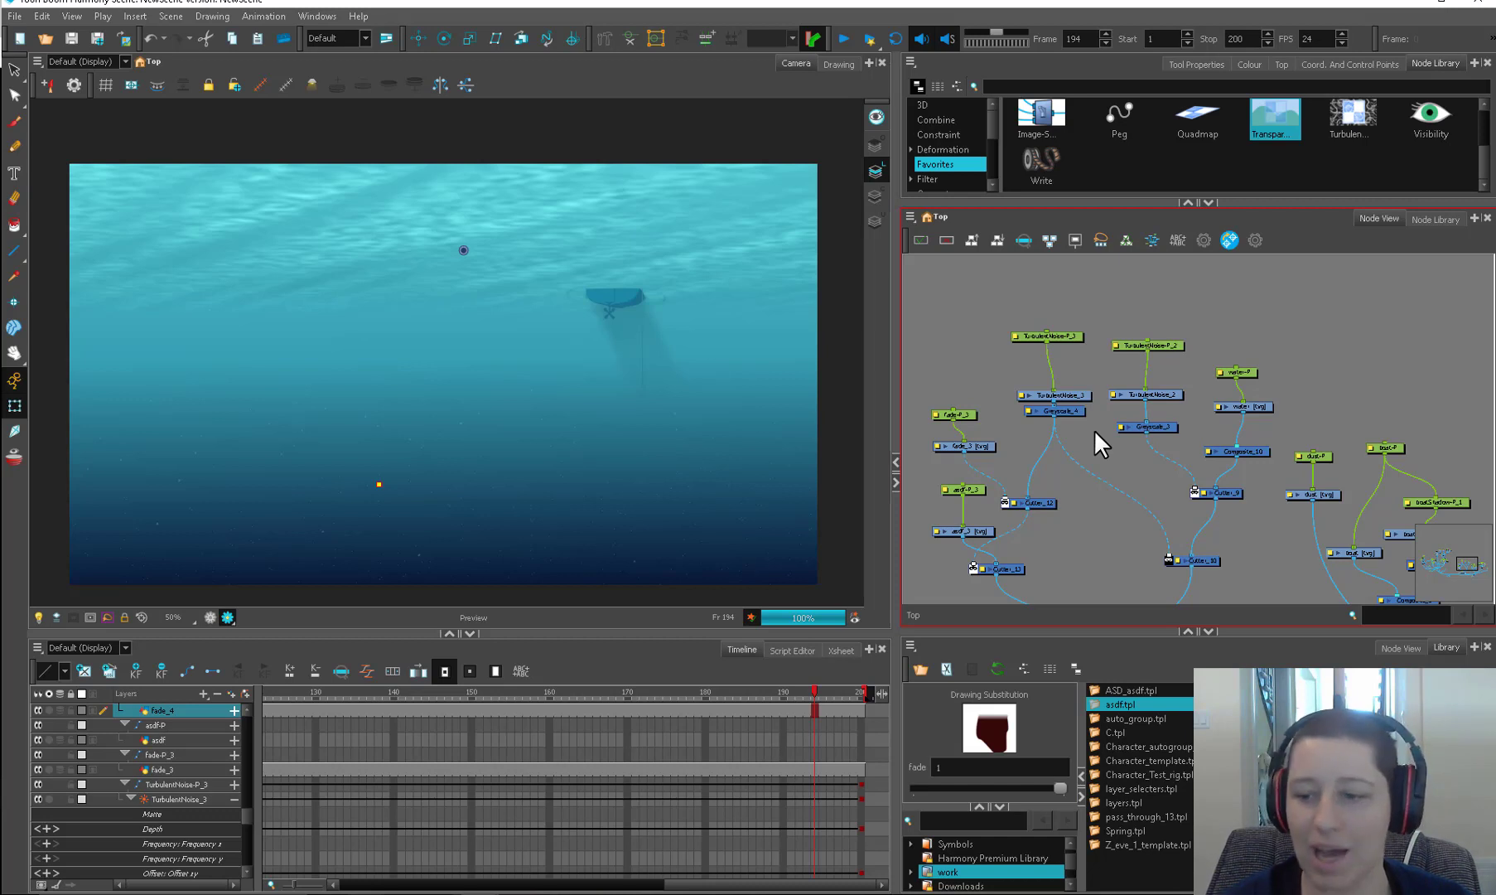
click(1138, 428)
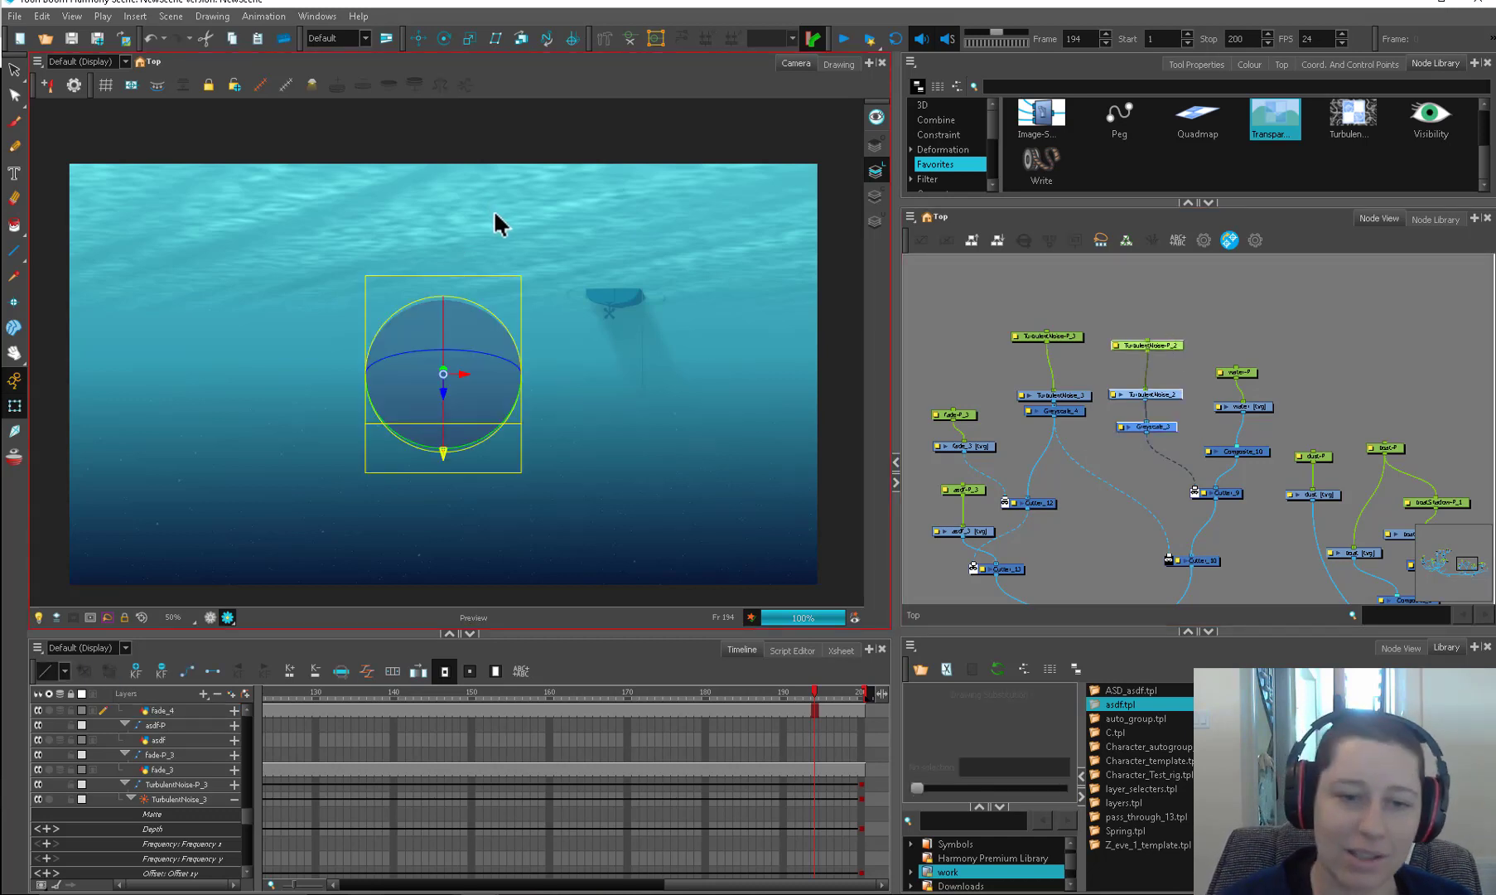
click(1168, 345)
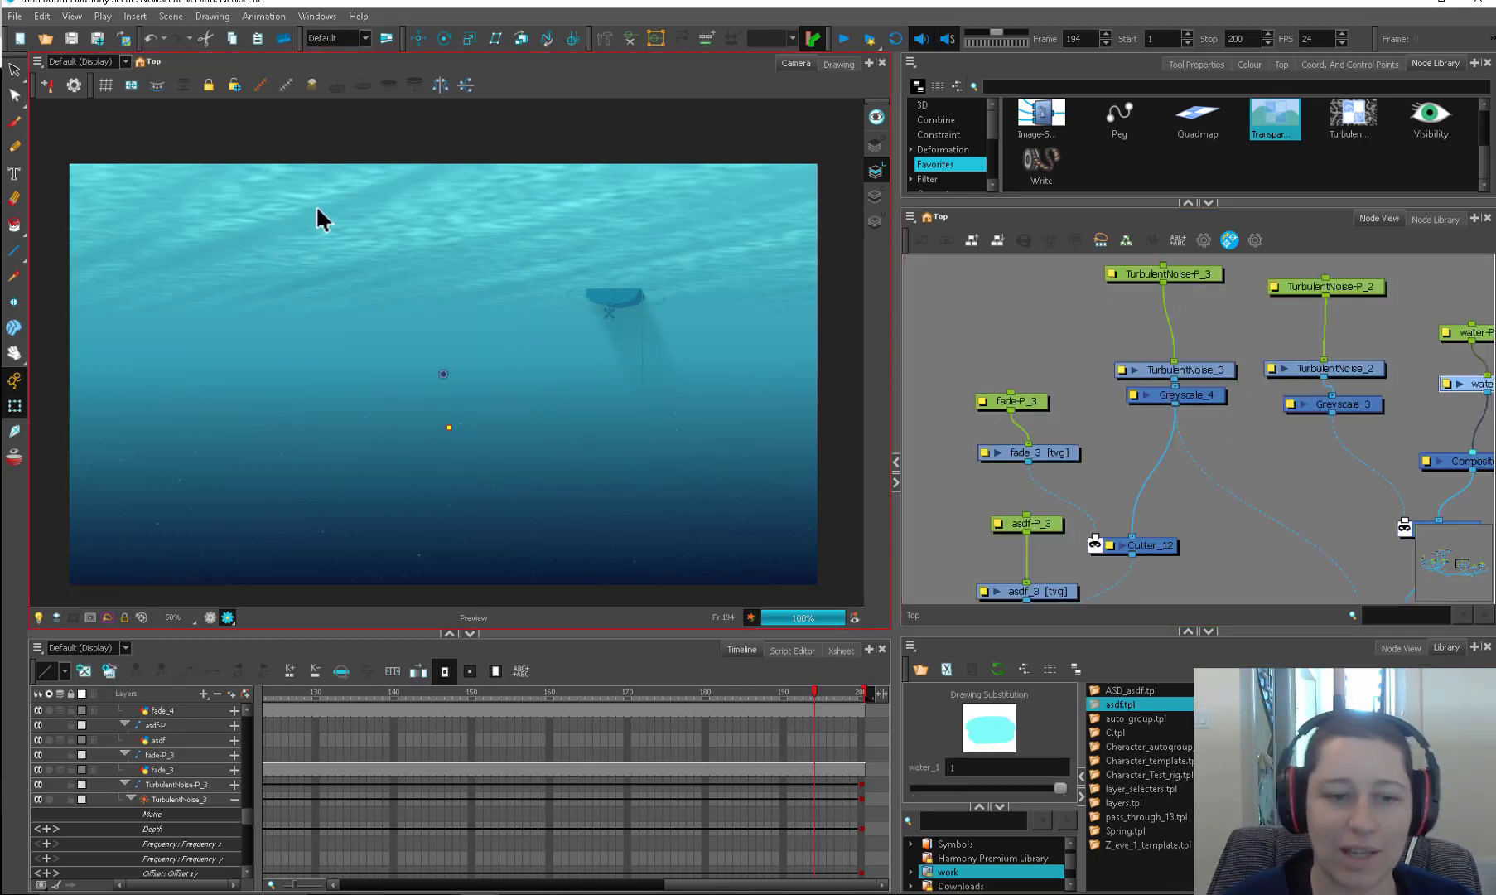
scroll(1136, 427, down, 1)
drag(1235, 488, 1209, 427)
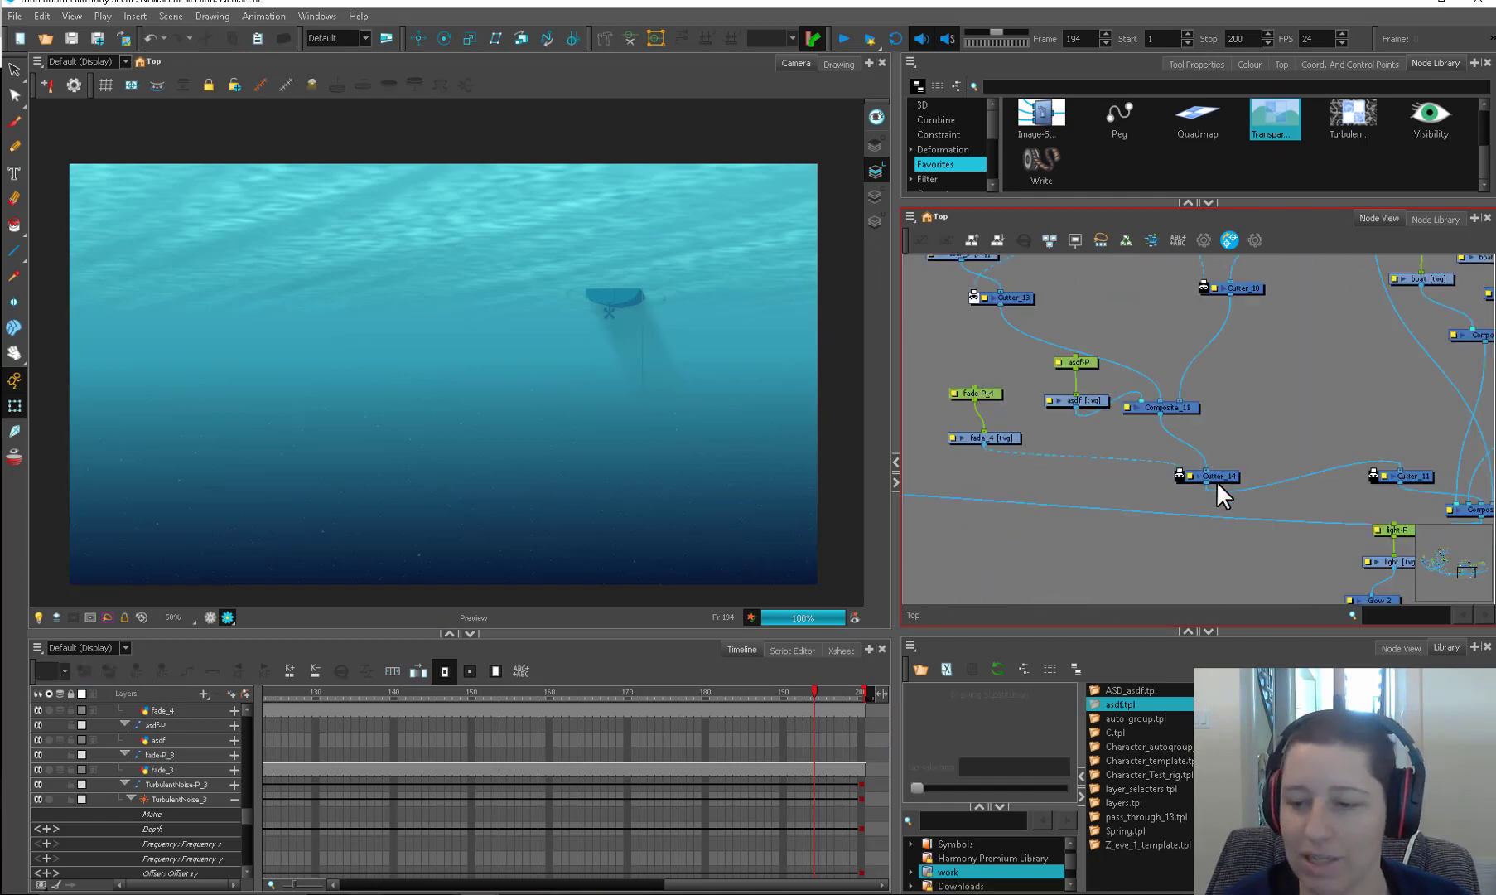
Step: Place Cutter_14 directly beneath Composite_11 and move the asdf drawing, its peg and Composite_11 closer to the cutters above
drag(1224, 478, 1168, 454)
drag(1136, 348, 1129, 480)
drag(1123, 324, 1102, 426)
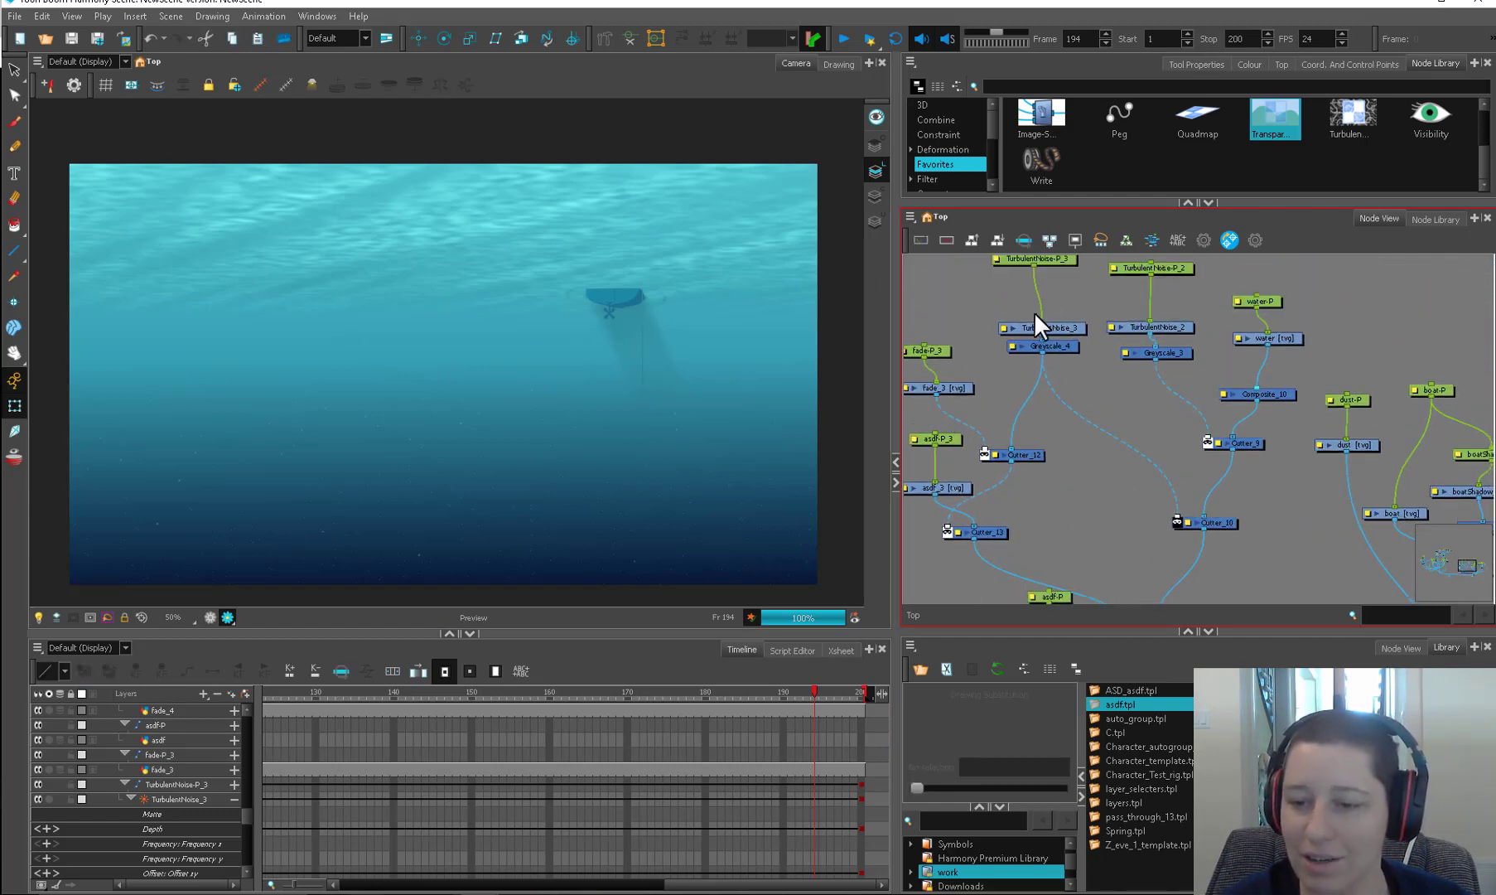
scroll(1211, 482, down, 1)
drag(1228, 500, 1244, 356)
drag(1063, 417, 1180, 433)
key(ctrl+z)
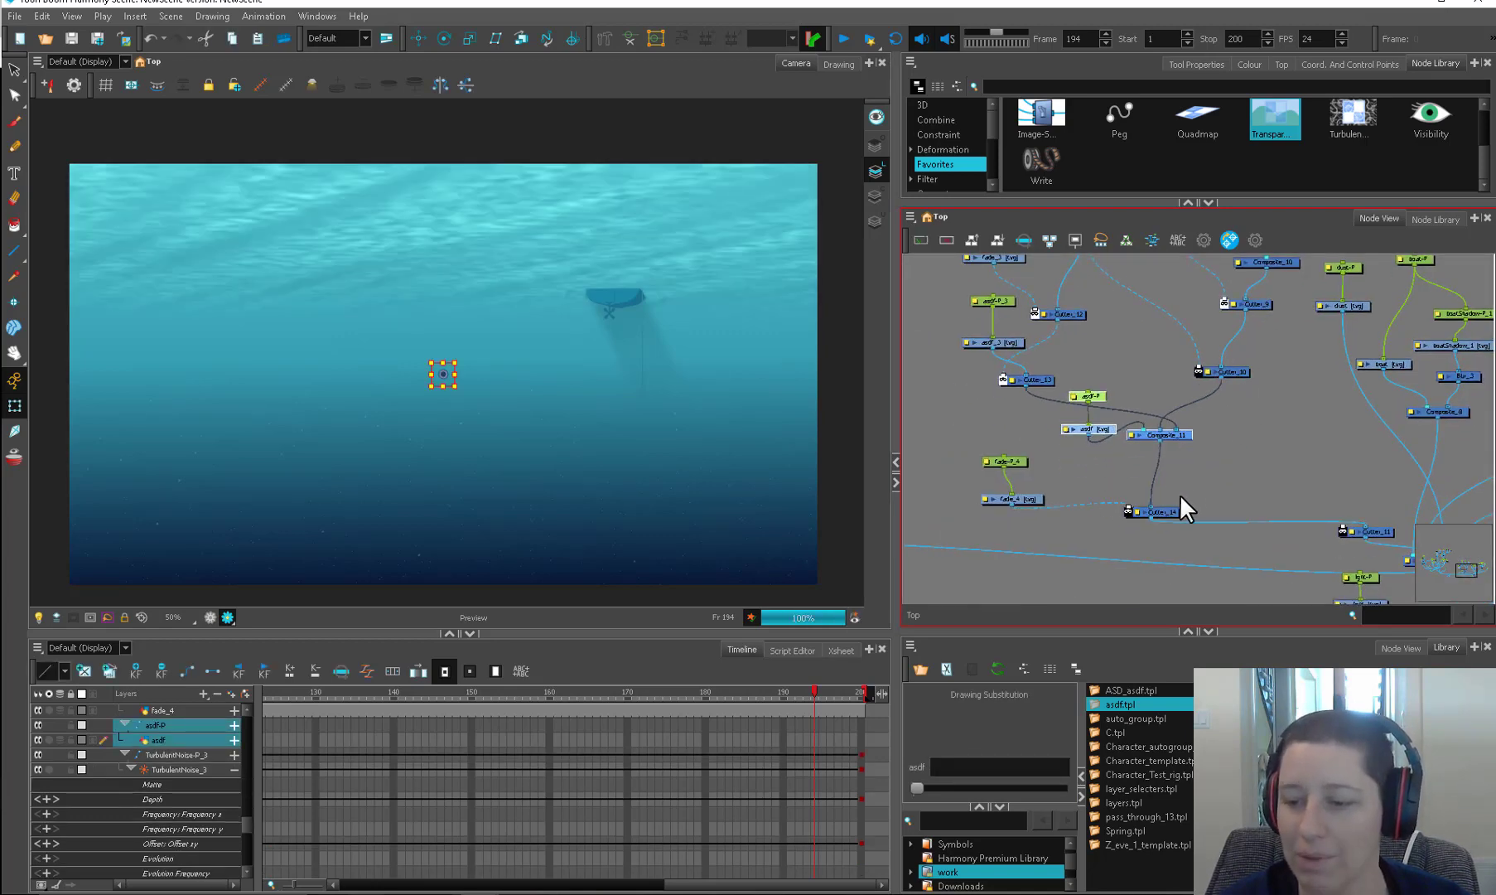
Step: Copy the original sunbeams branch with its quadmap, peg, fade, blur, cutters, transparency and glow, and paste it beside the new water network
drag(1180, 493, 1409, 461)
scroll(1080, 477, down, 1)
scroll(1200, 470, down, 1)
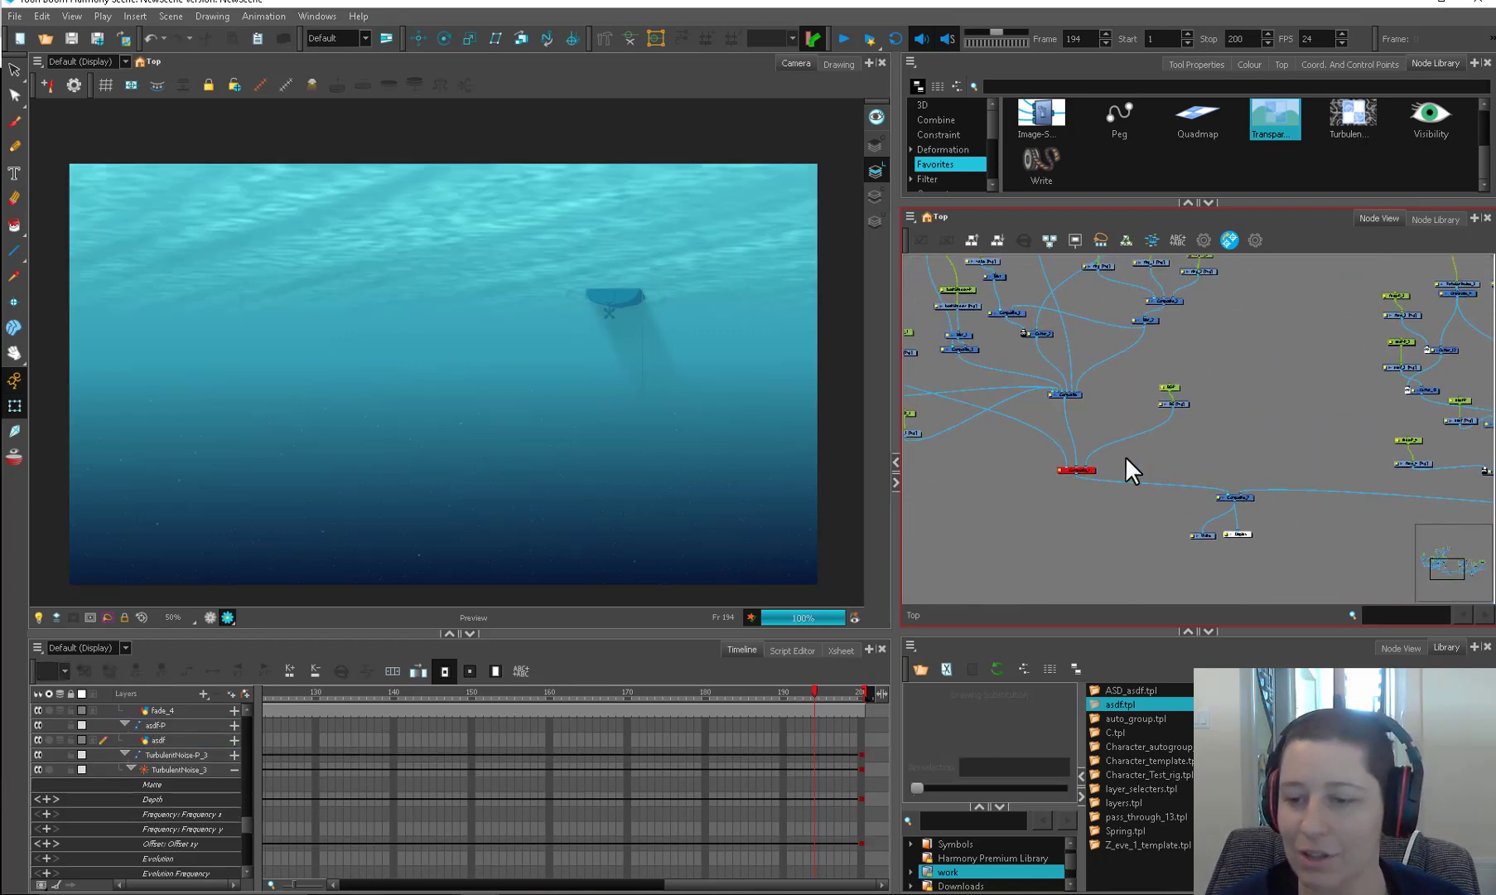
scroll(1124, 455, down, 1)
drag(1122, 450, 1186, 498)
scroll(1161, 442, up, 2)
drag(1161, 381, 1177, 400)
drag(1218, 466, 1223, 466)
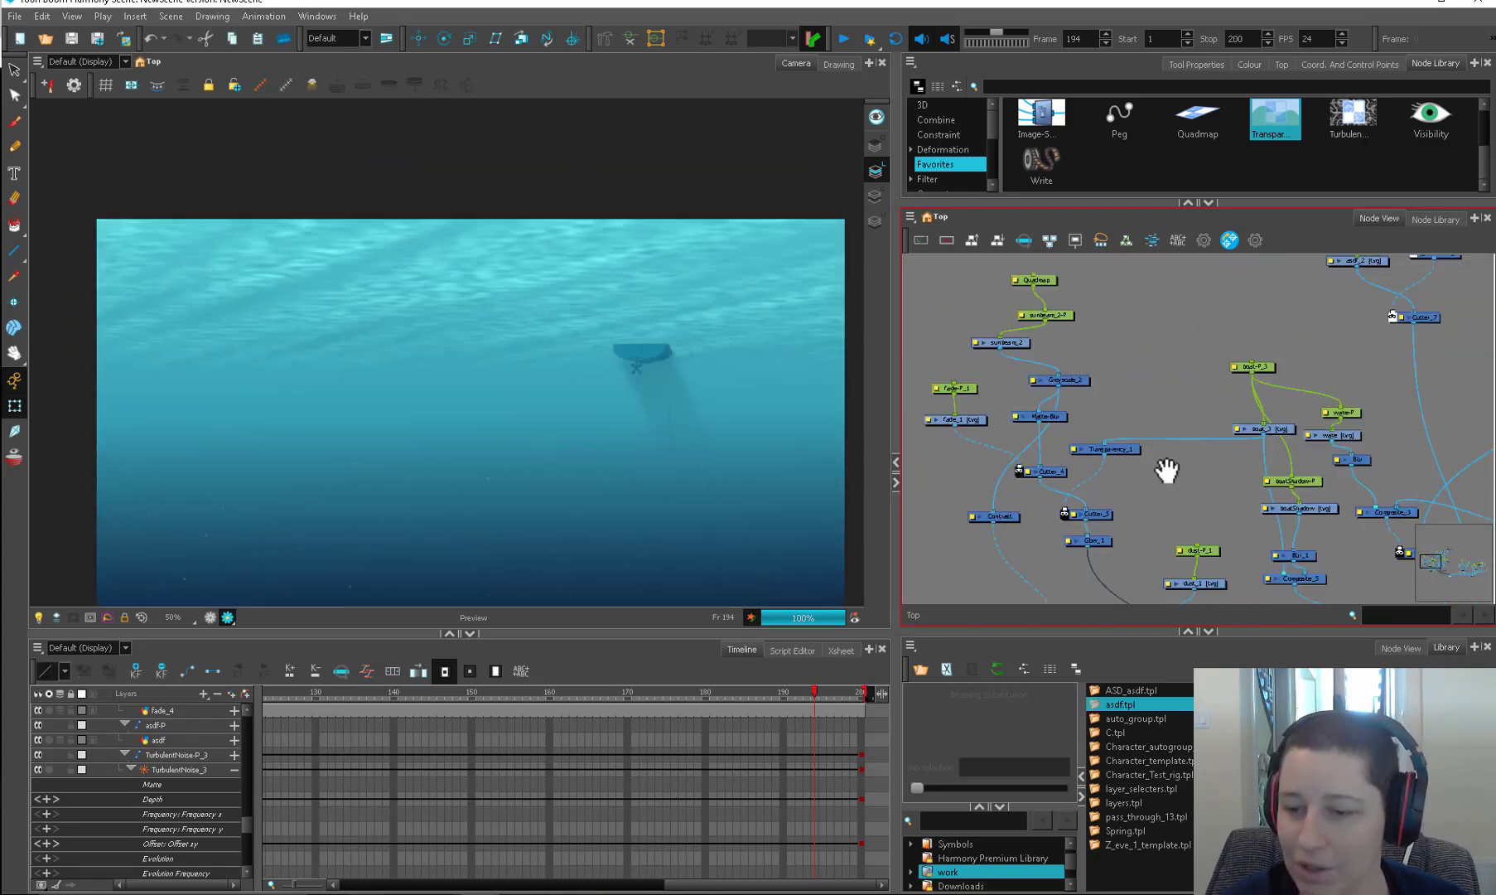
drag(1149, 377, 1300, 333)
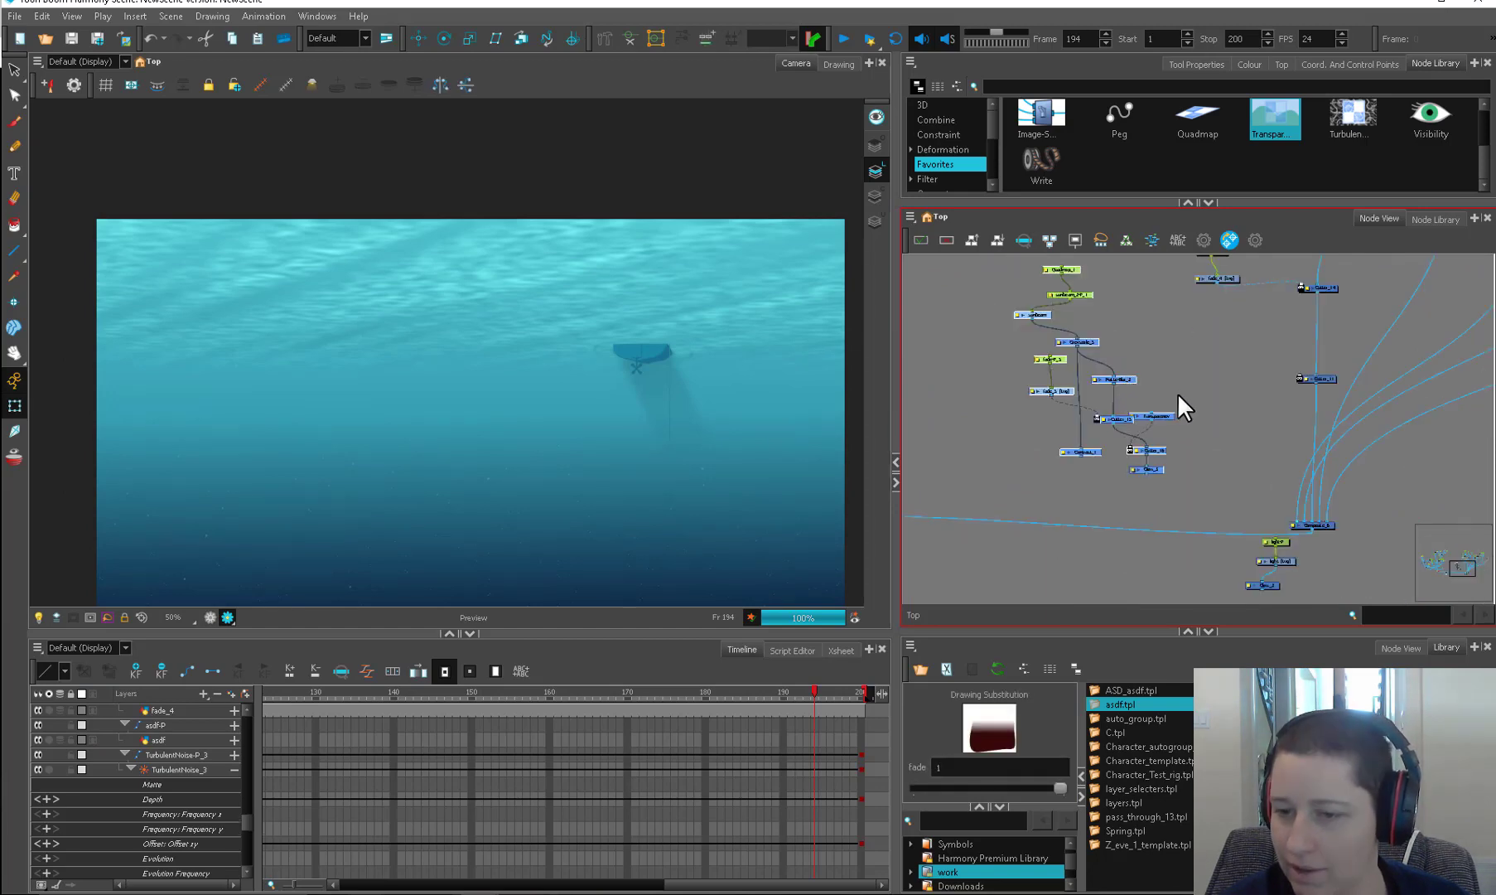
click(1178, 393)
scroll(1147, 372, up, 2)
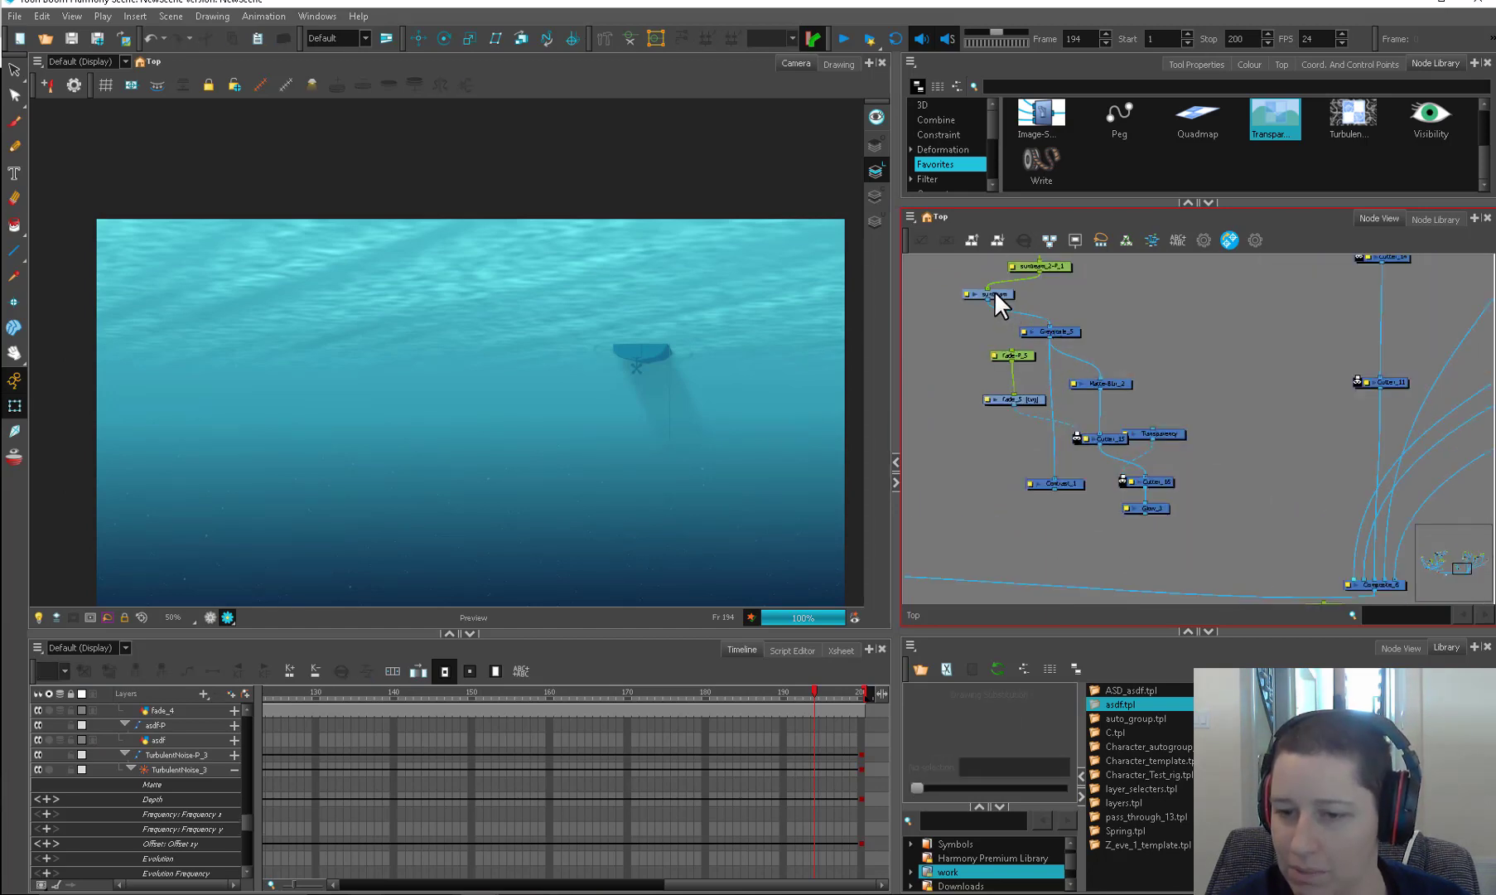
Step: Connect the pasted sunbeam branch to the composite below and set the sunbeam noise's X frequency to 15.2
drag(994, 291, 1338, 583)
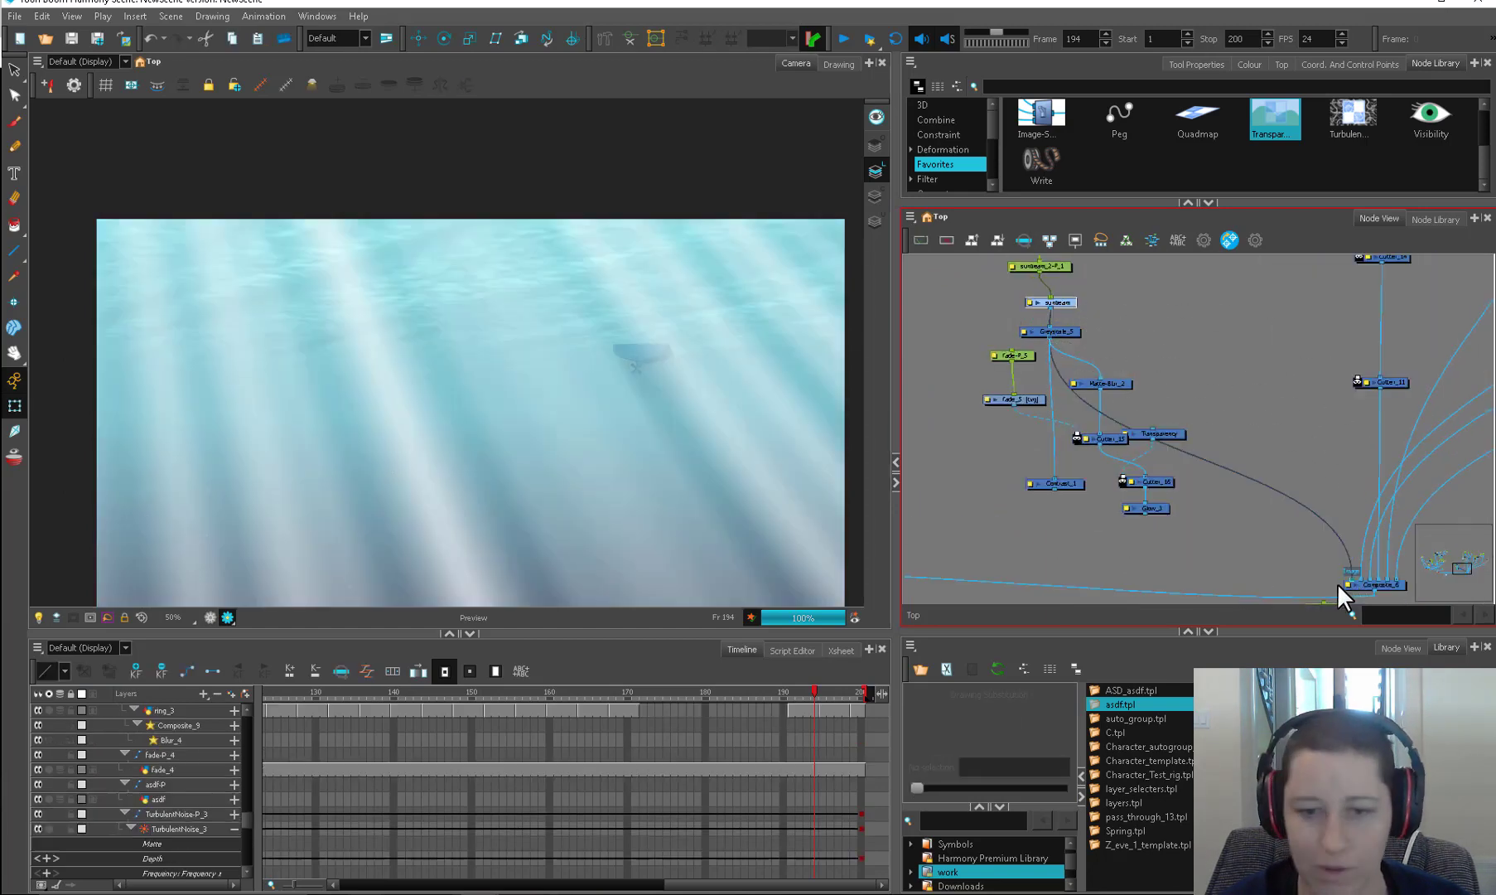
double_click(1008, 408)
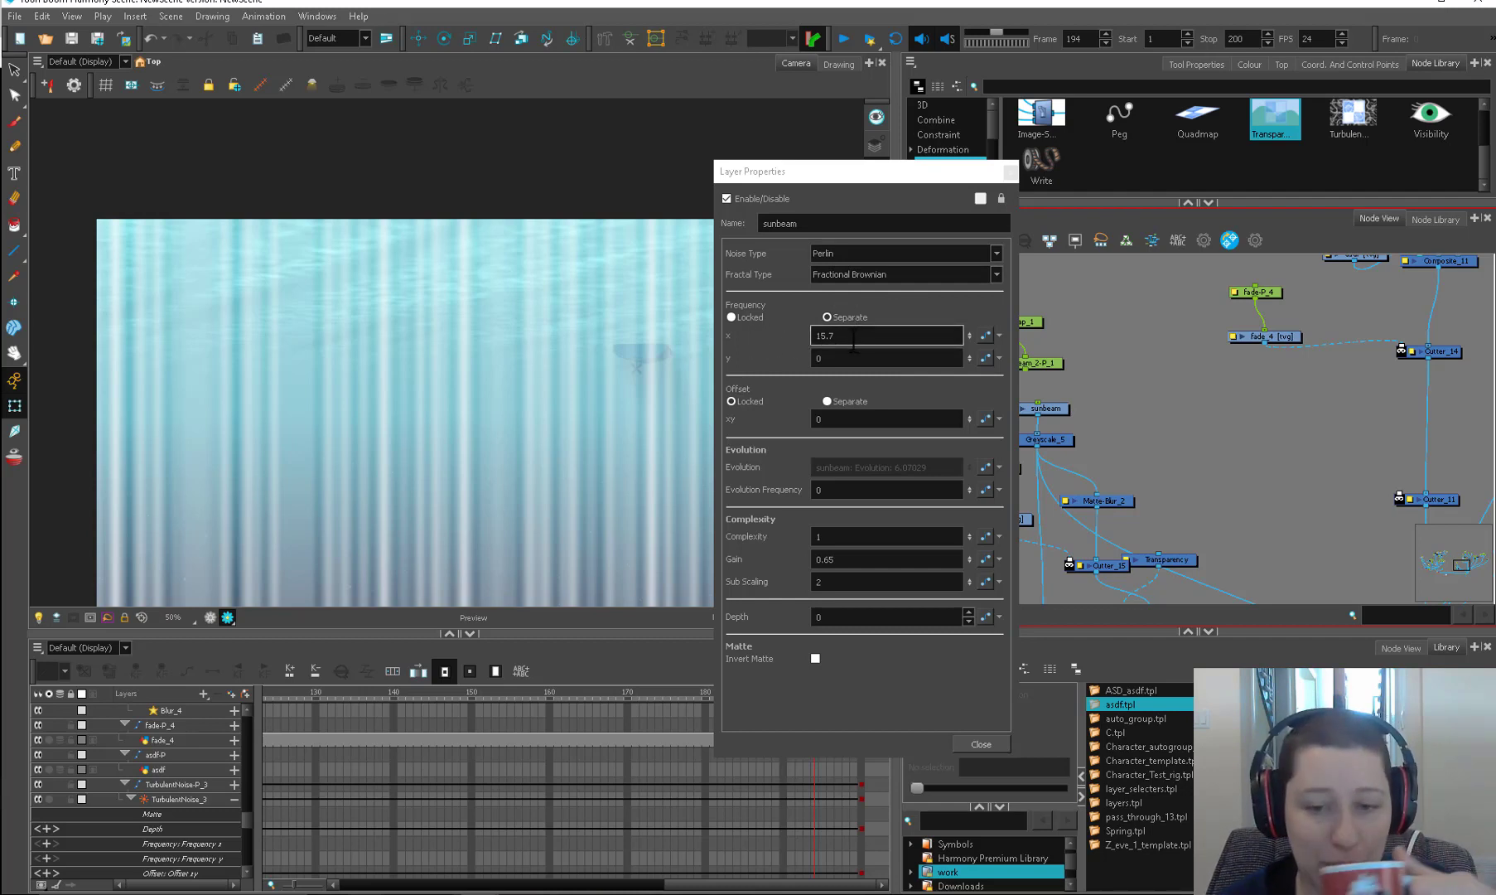
click(970, 337)
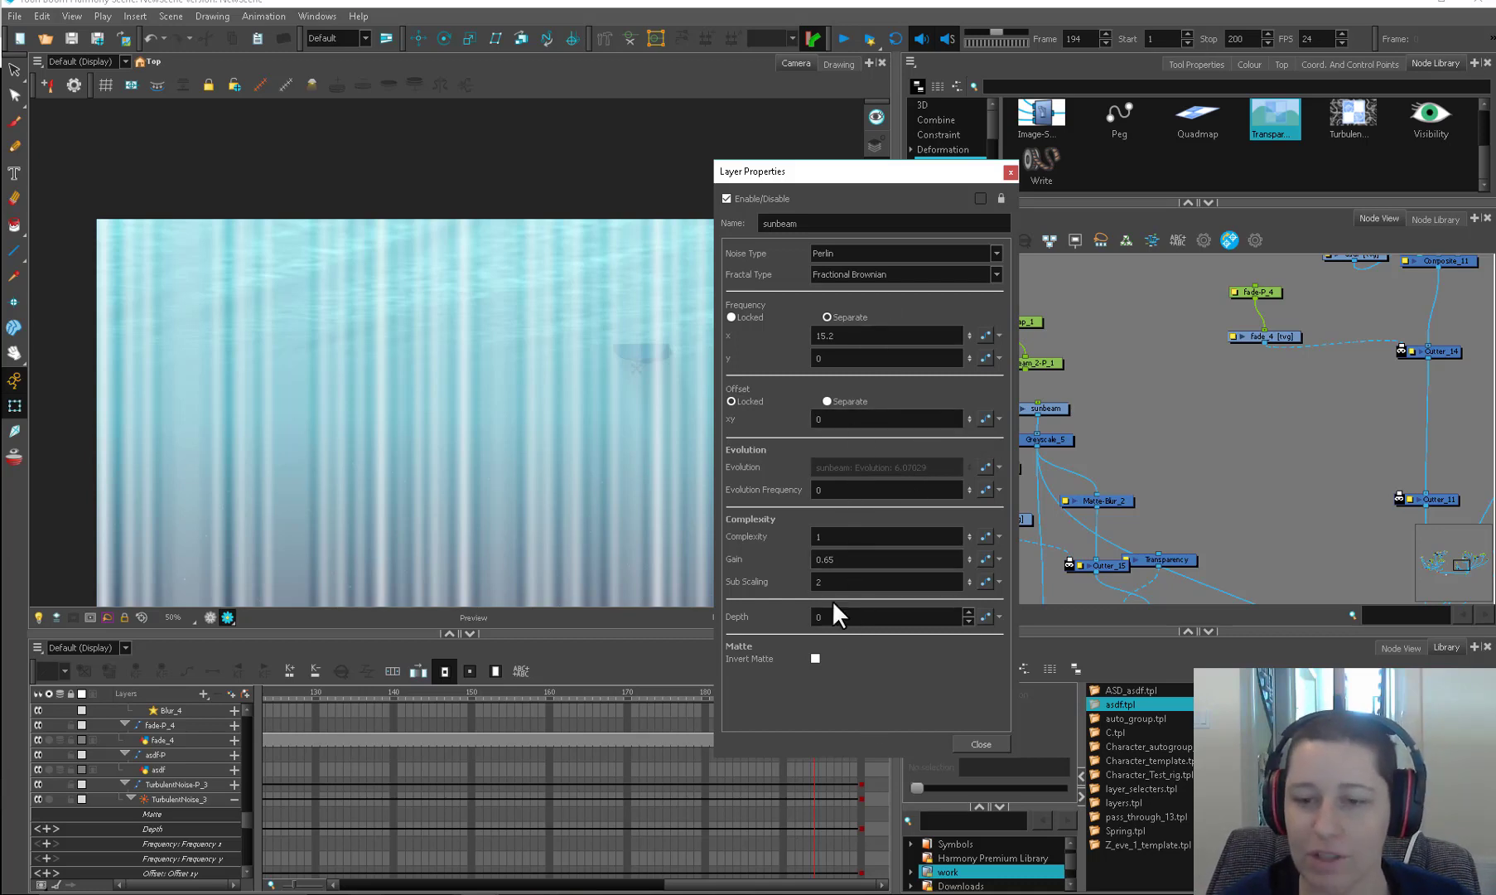
click(1010, 171)
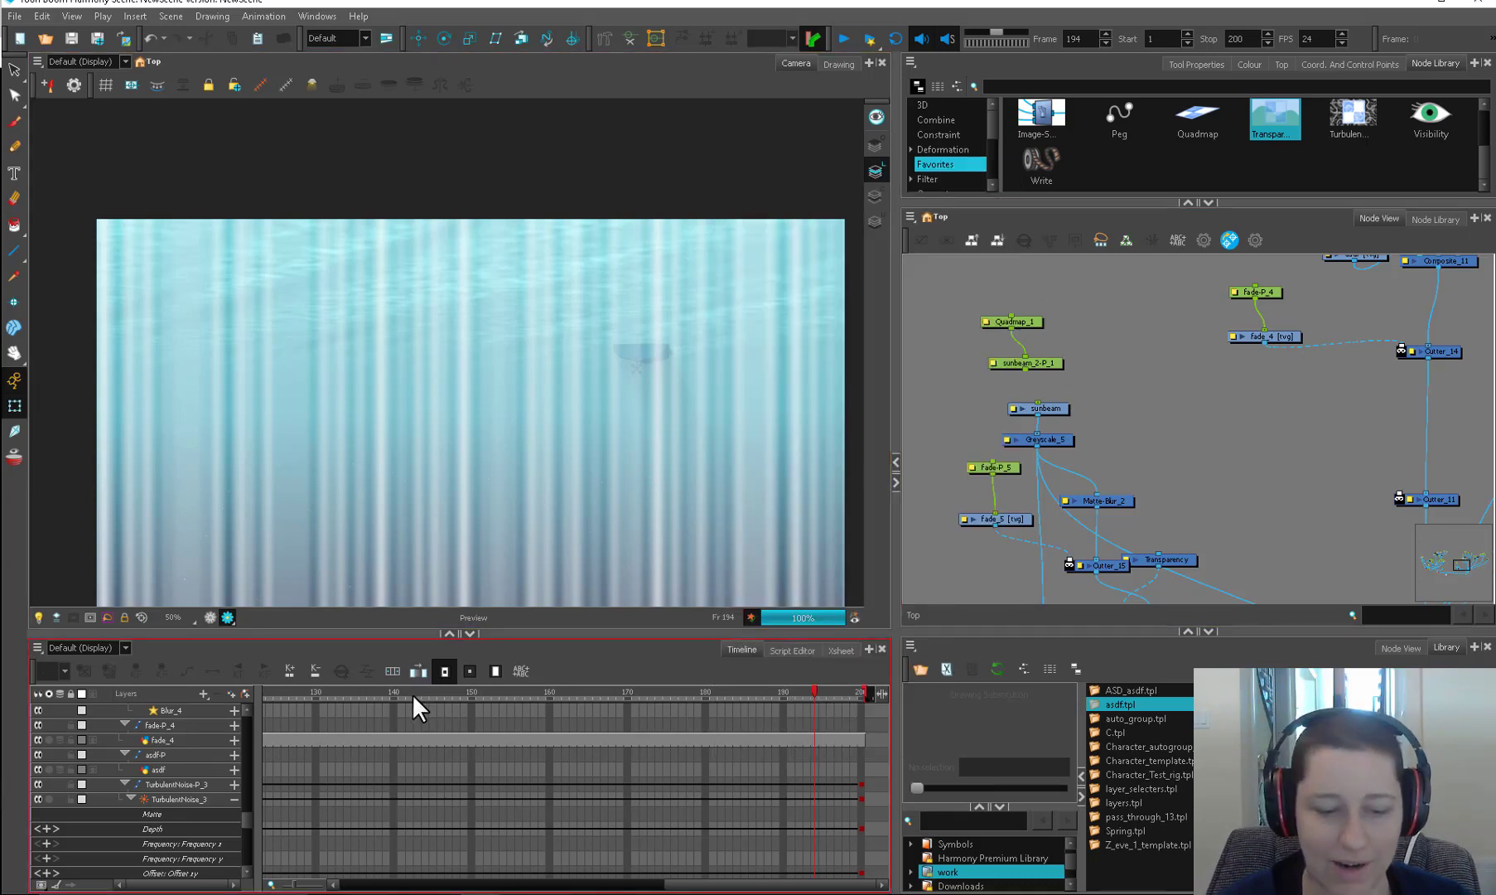
Step: Check how the sunbeams evolve at frames 149 and 166, and inspect the sunbeam node's Evolution settings
mouse_move(454, 693)
mouse_down()
mouse_move(597, 697)
mouse_move(359, 694)
mouse_move(466, 694)
mouse_up()
double_click(965, 359)
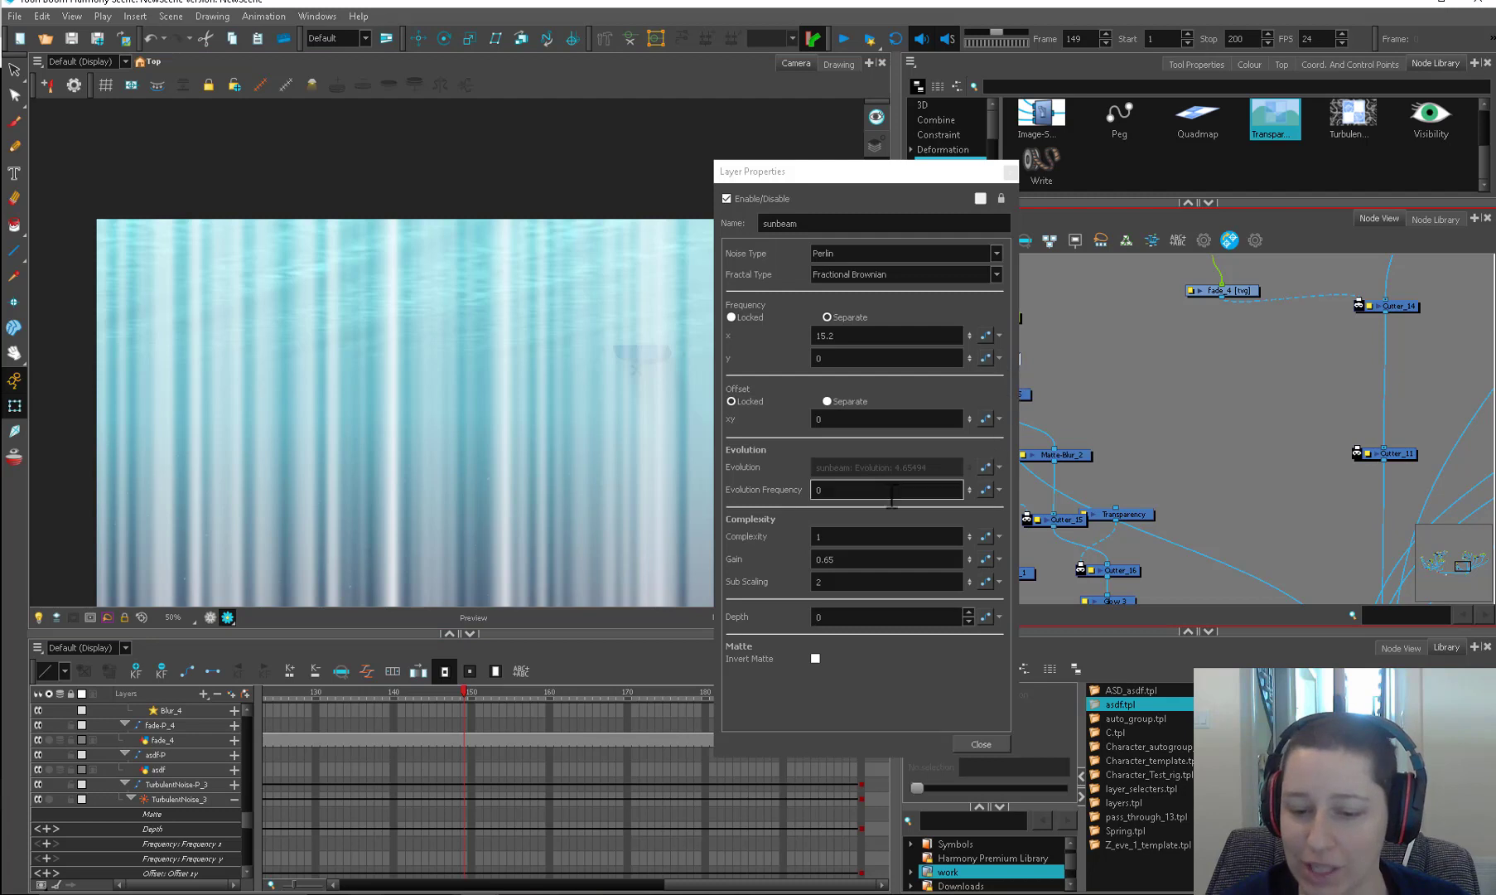
click(981, 743)
drag(569, 694, 608, 676)
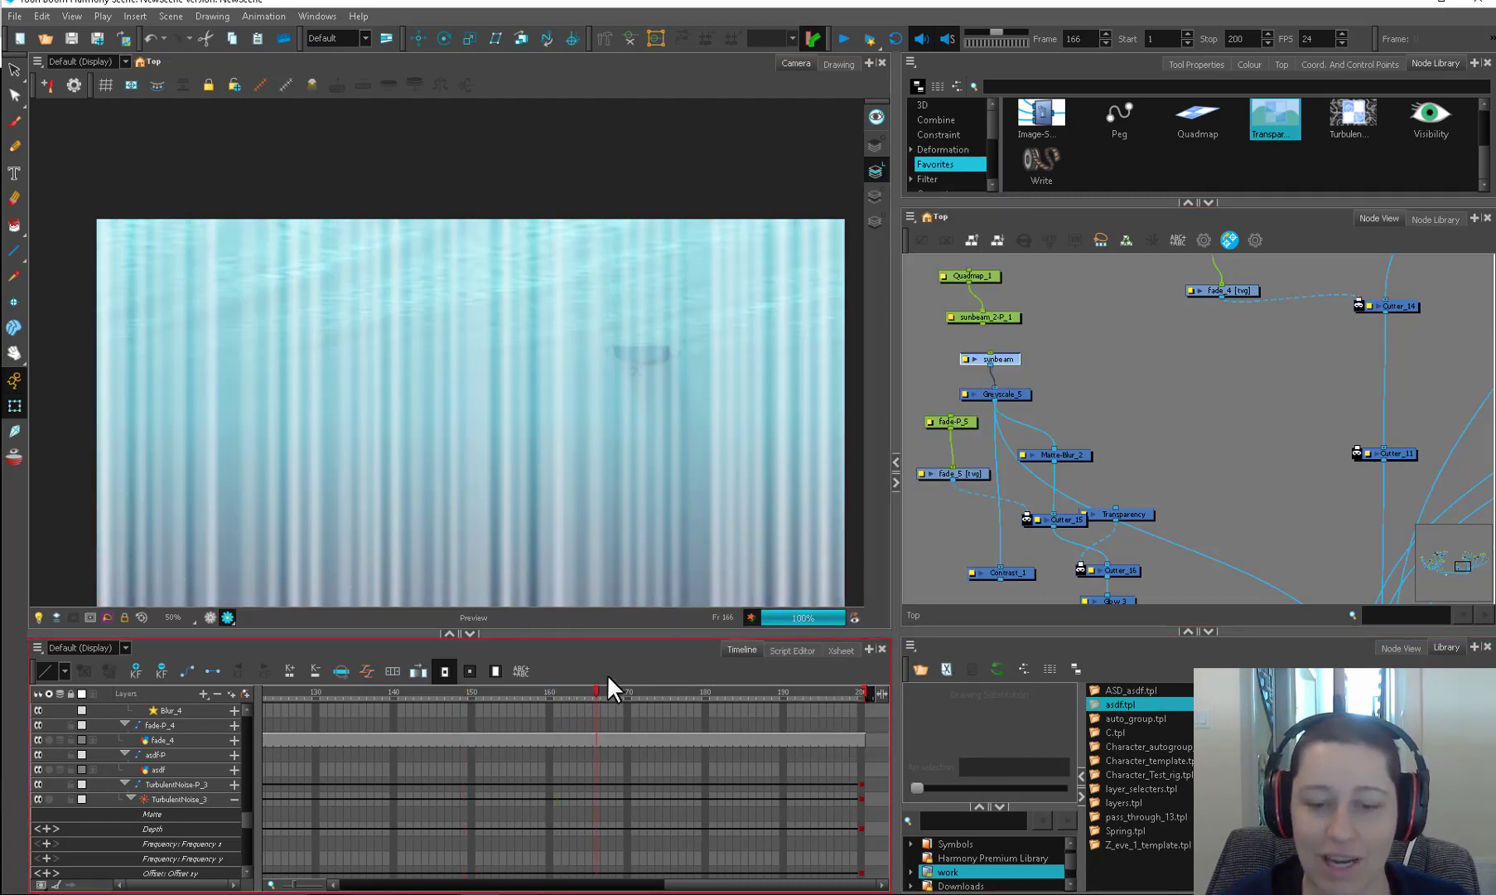
Step: Reattach the sunbeam_2-P_1 peg above the sunbeam node and try a slight adjustment of its transformation in the camera view
click(1103, 376)
drag(1036, 314, 1065, 419)
drag(1041, 423, 1046, 431)
scroll(817, 517, down, 2)
drag(817, 518, 749, 423)
drag(1044, 427, 1043, 431)
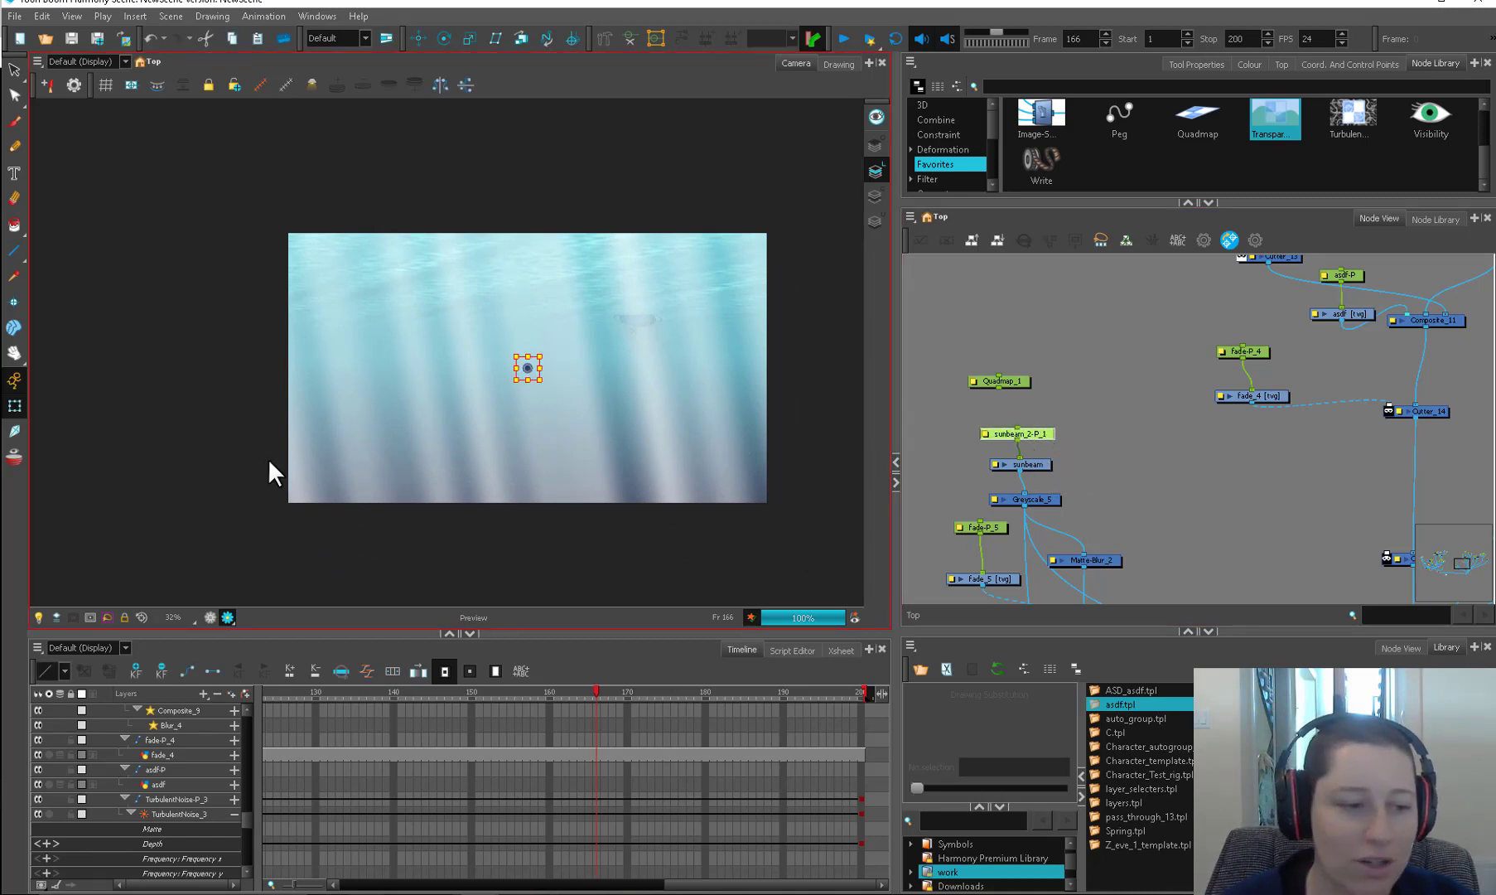
drag(540, 368, 541, 367)
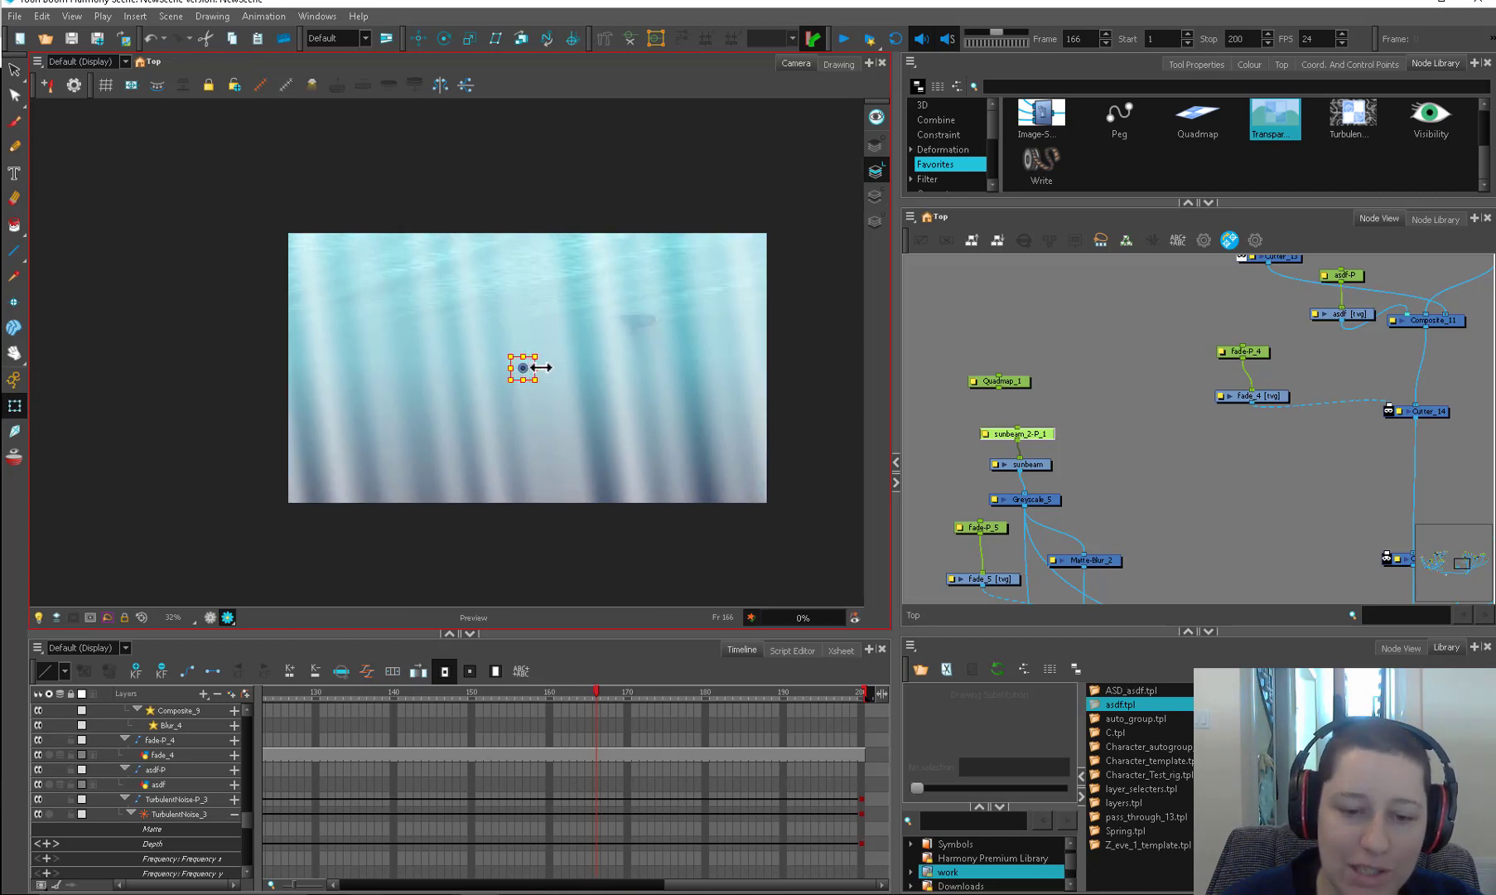
click(1099, 411)
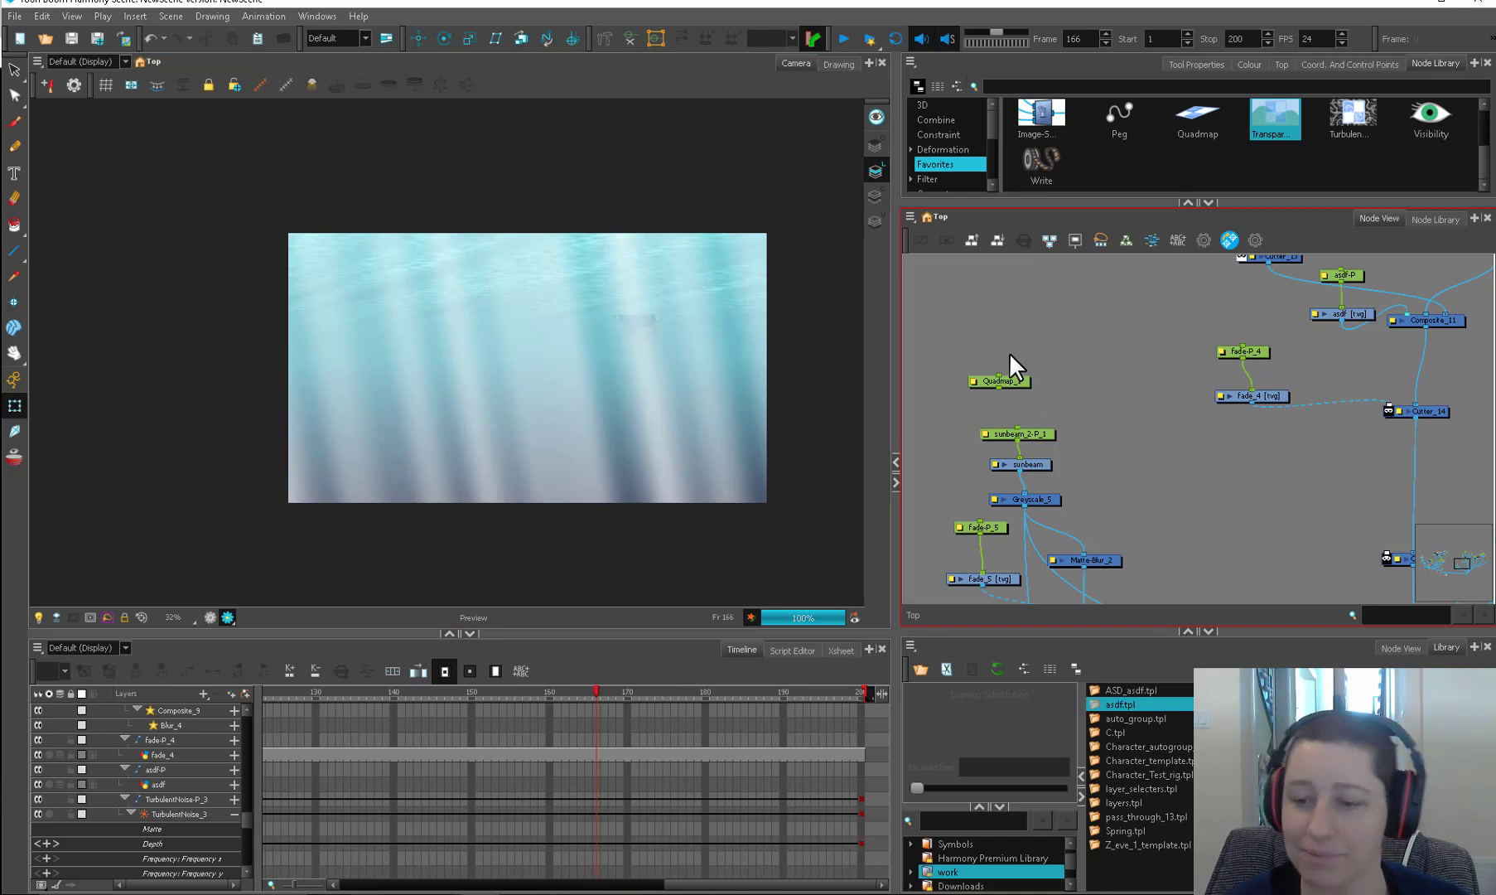
Step: Reconnect Quadmap_1 to the sunbeam_2-P_1 peg and line the two nodes up
scroll(1015, 382, up, 2)
drag(995, 384, 1009, 398)
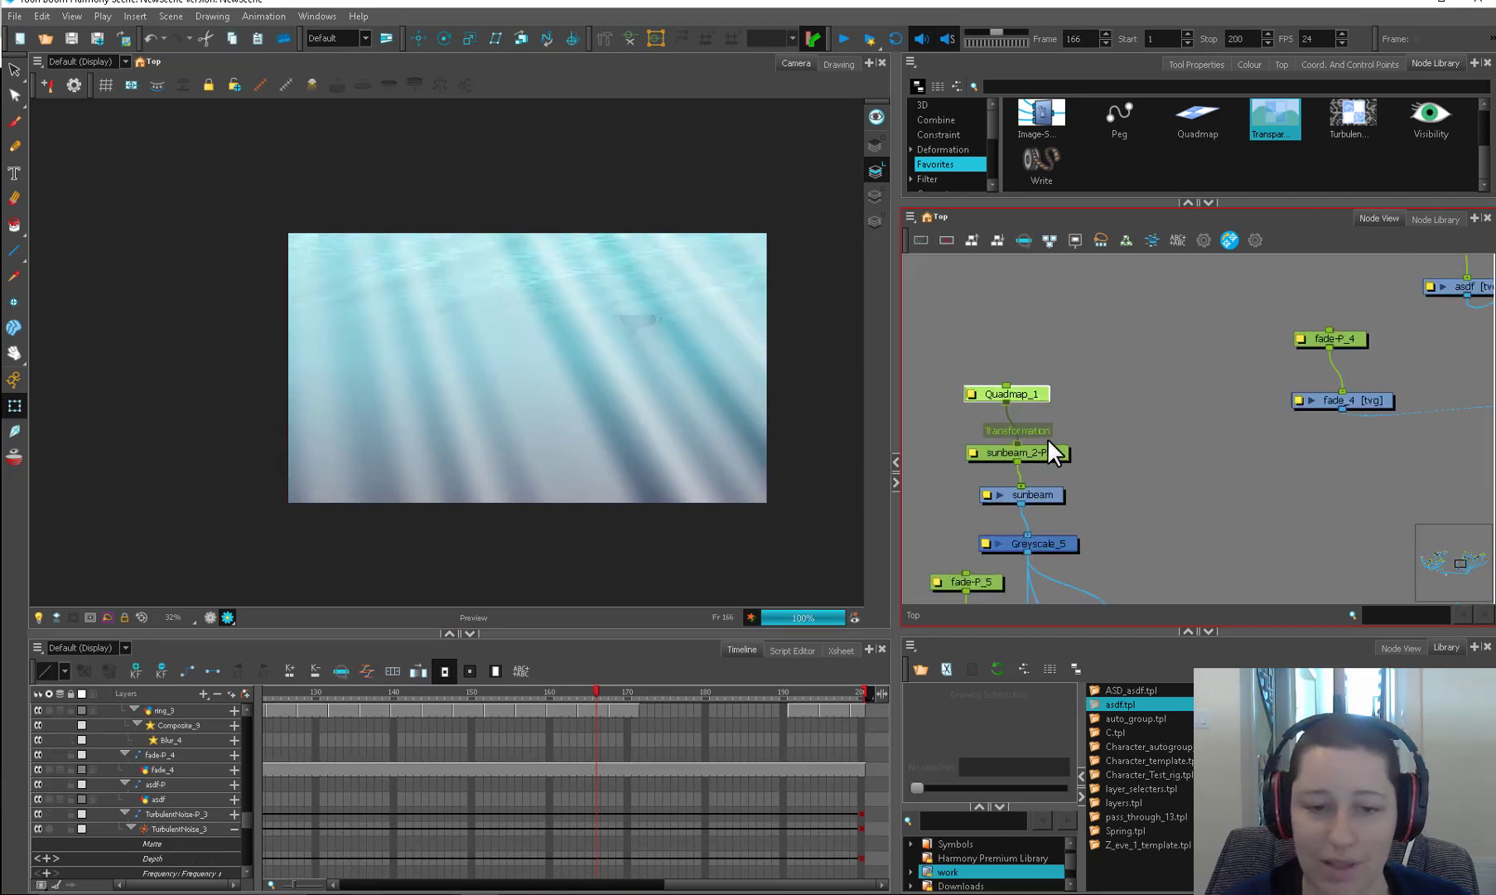
click(1051, 444)
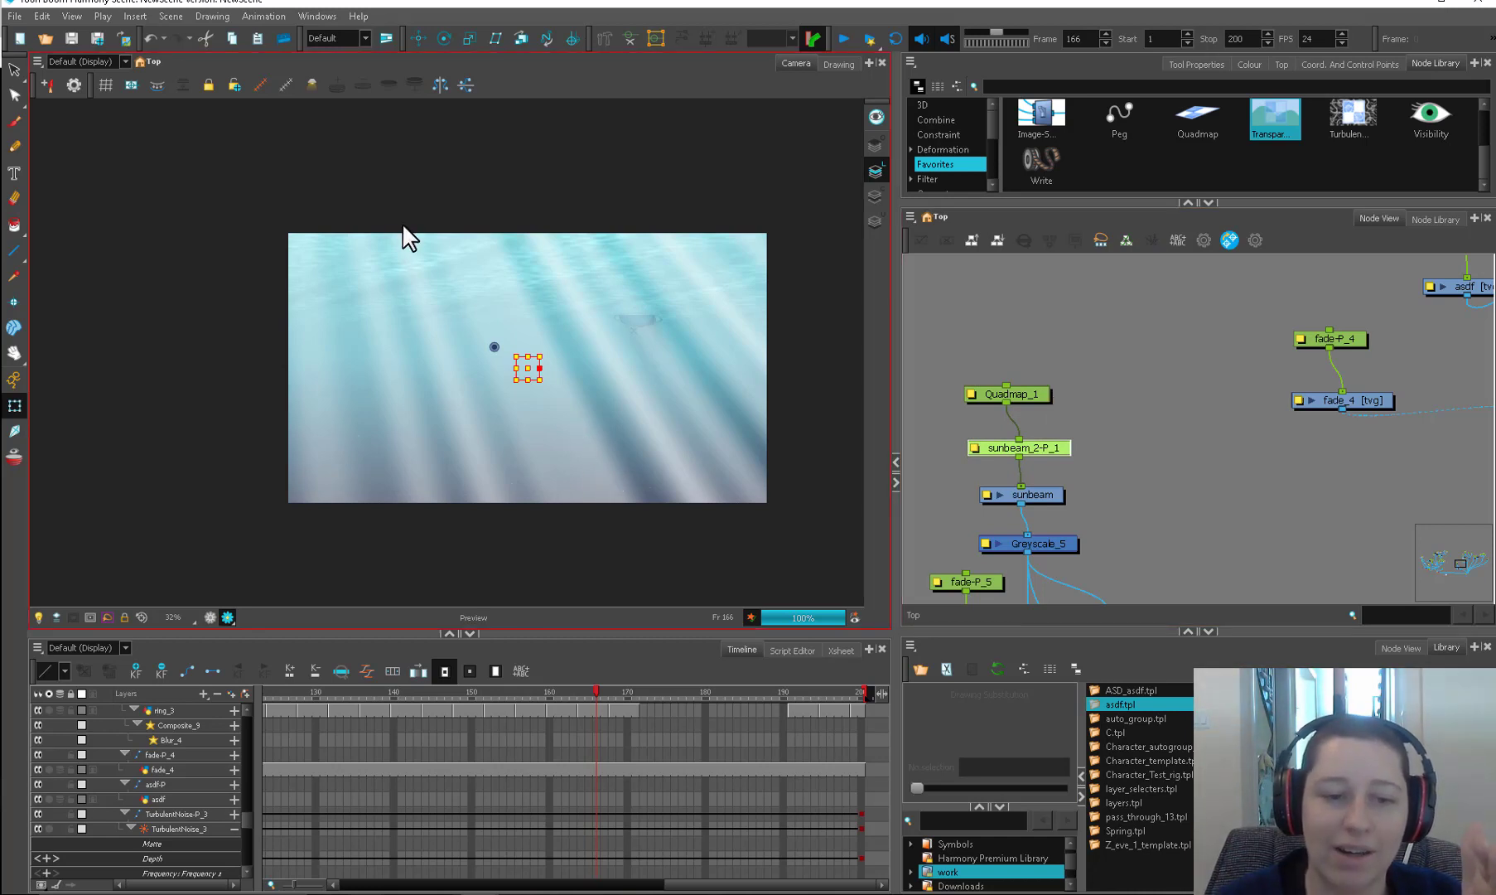
Step: Reshape Quadmap_1 by moving corner 1 down and inward and nudging corners 2 and 4 slightly
click(1033, 395)
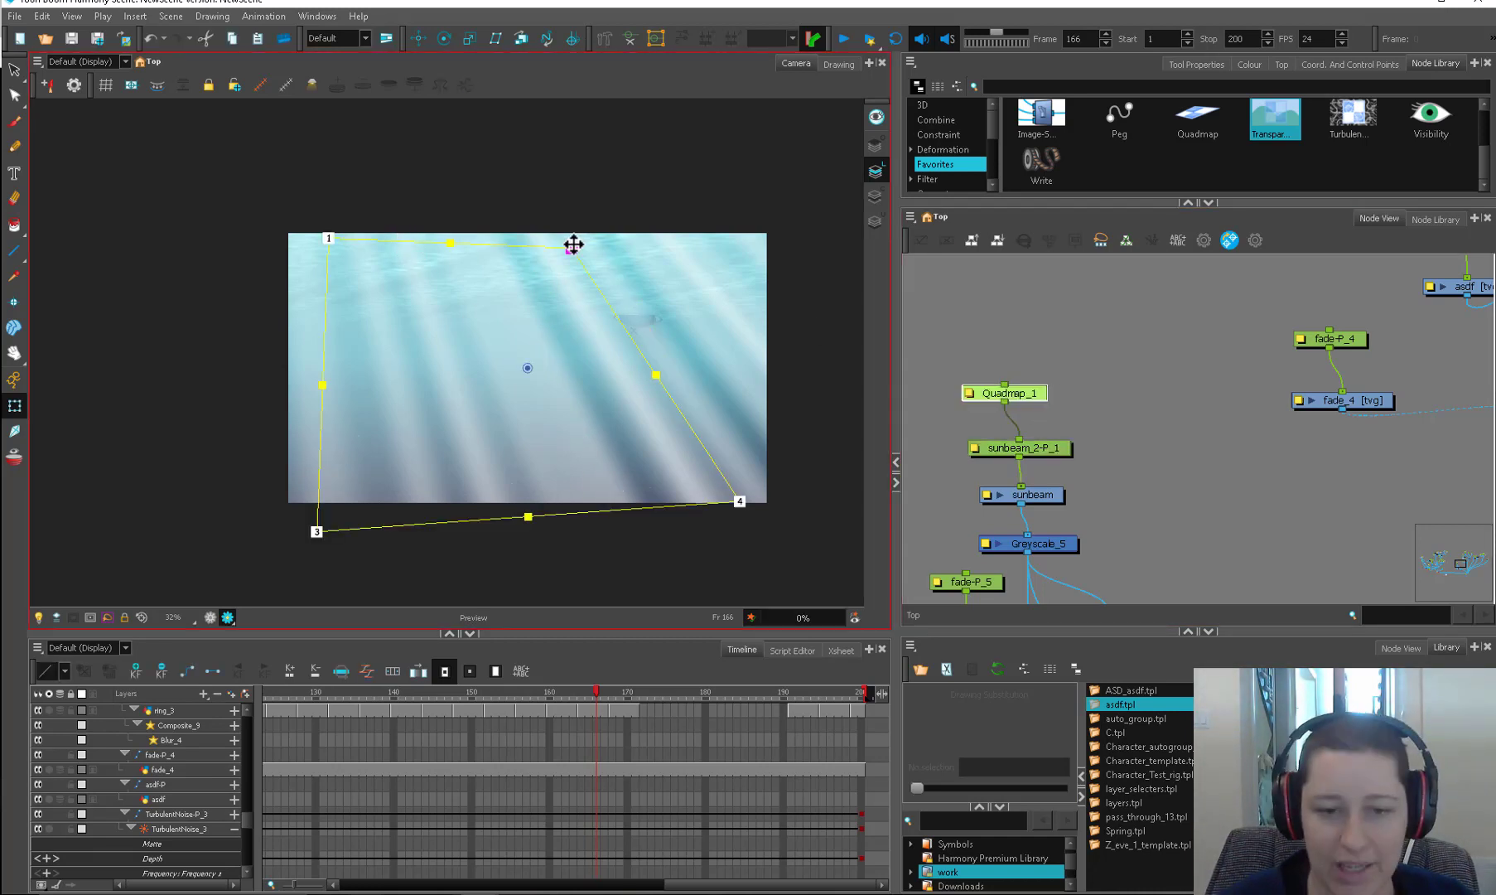
click(573, 242)
drag(323, 234, 357, 248)
drag(572, 248, 571, 251)
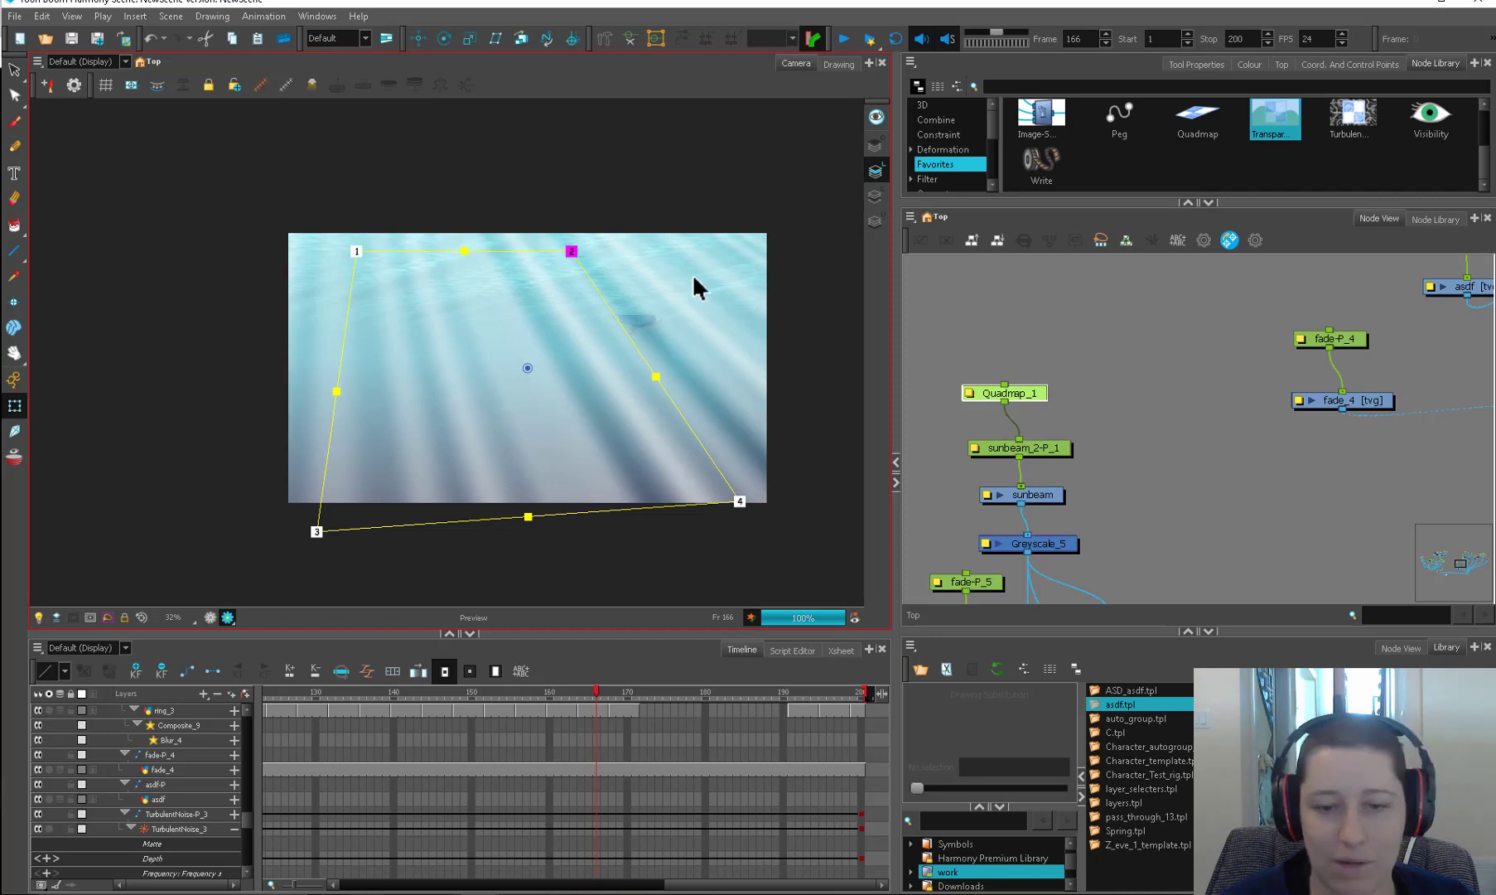
click(975, 327)
click(527, 518)
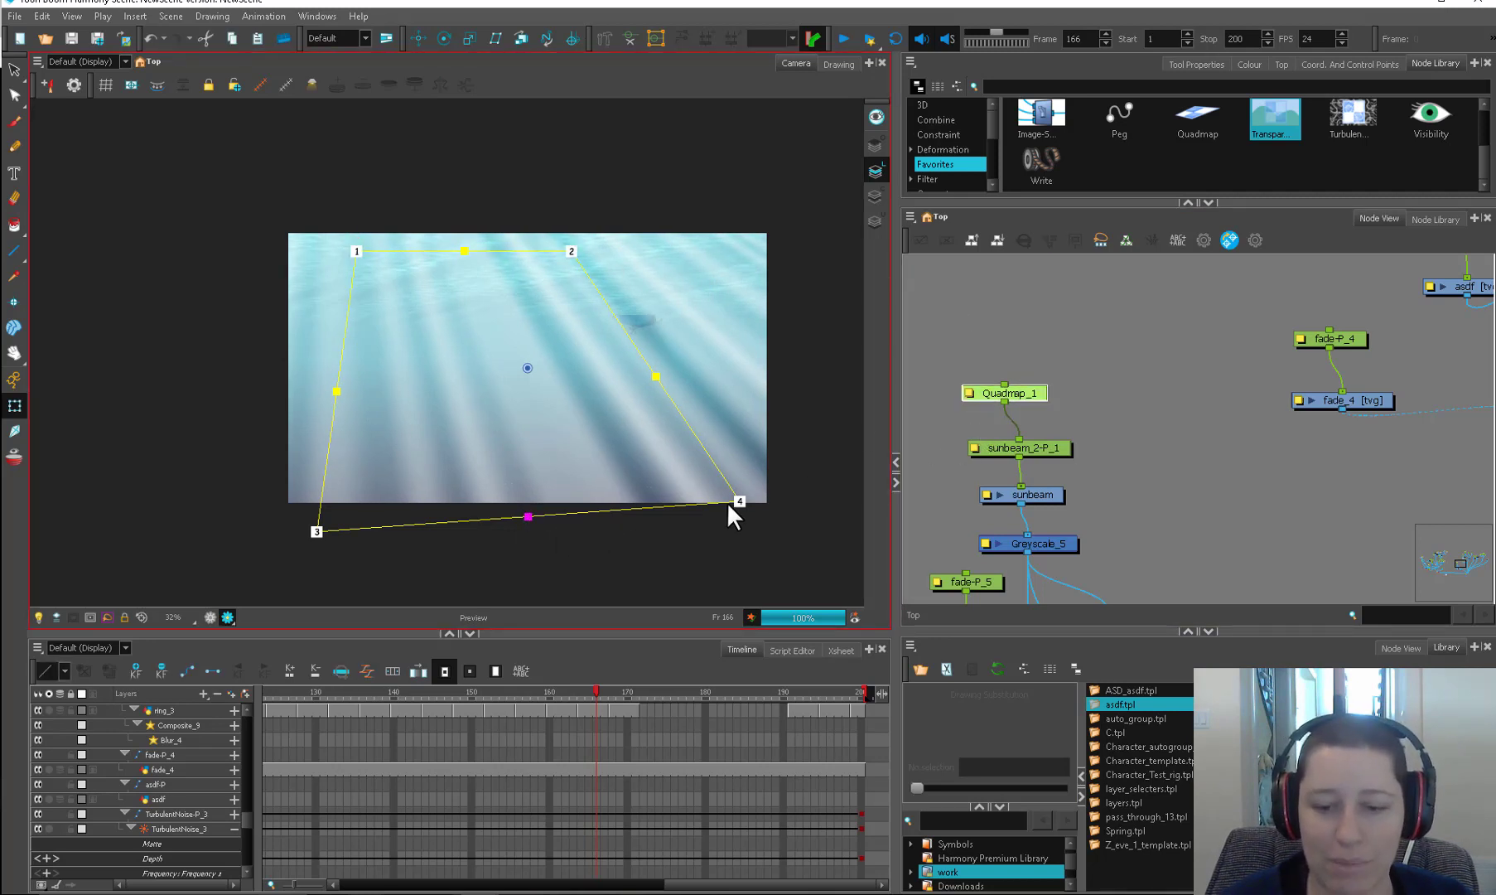
drag(739, 501, 735, 507)
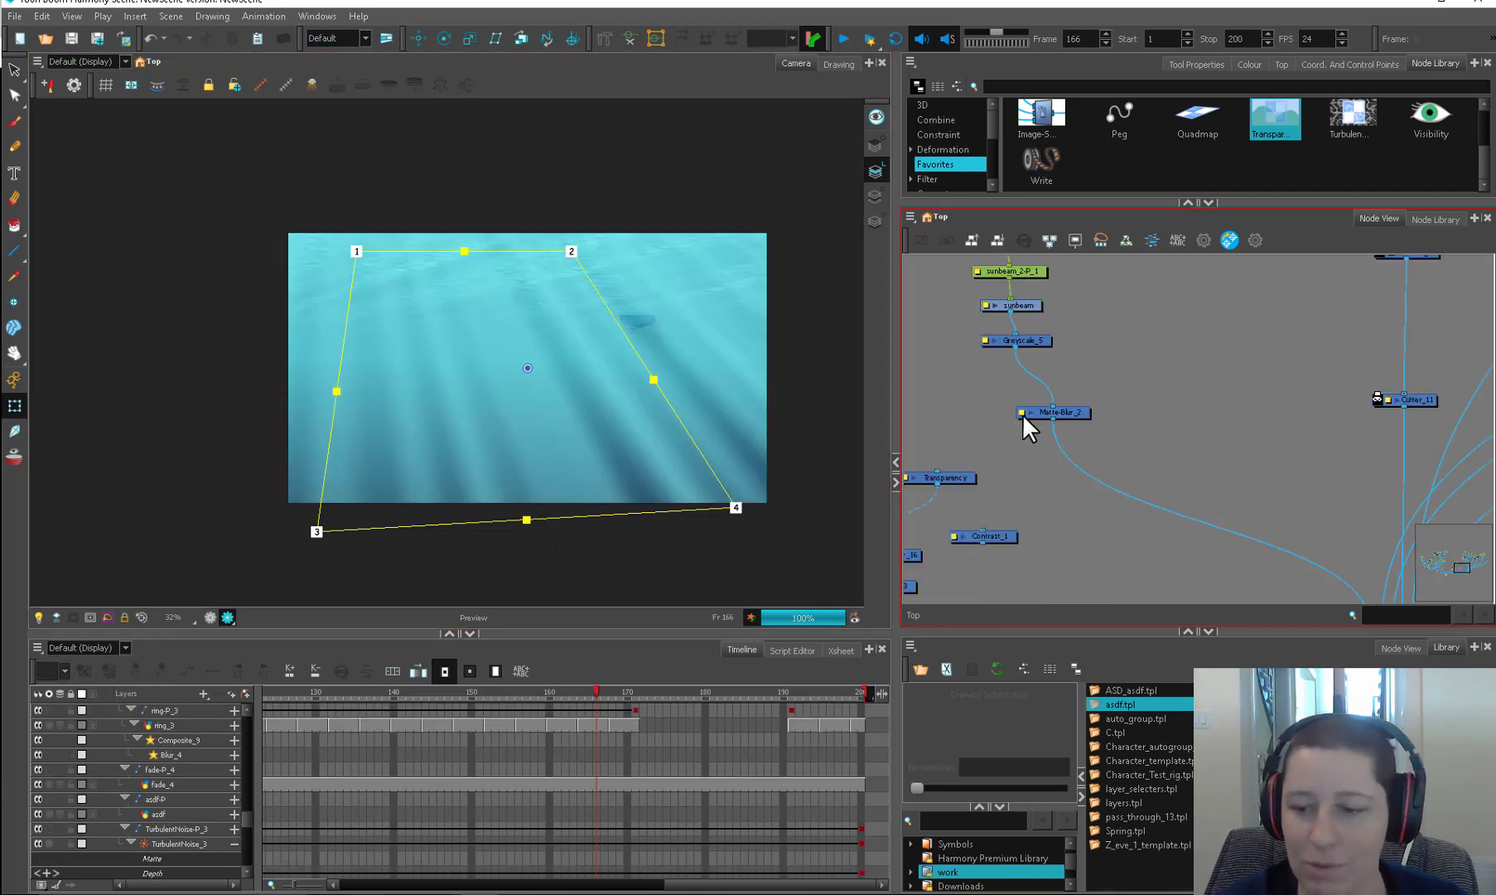
Step: Open the Matte-Blur_2 properties and place the node closer beneath Greyscale_5
double_click(1021, 412)
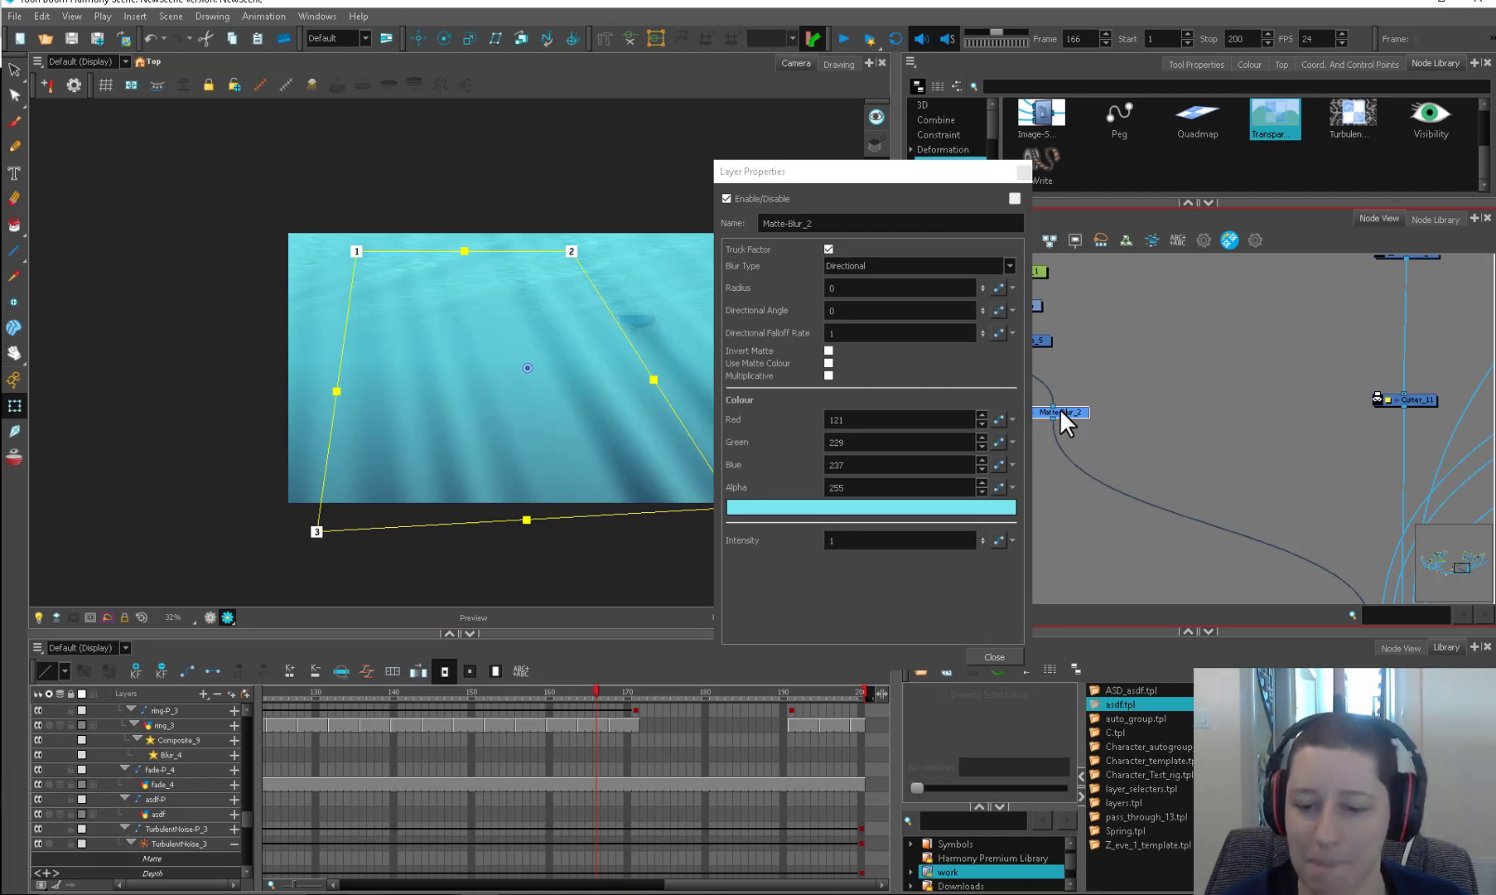
drag(969, 172, 891, 186)
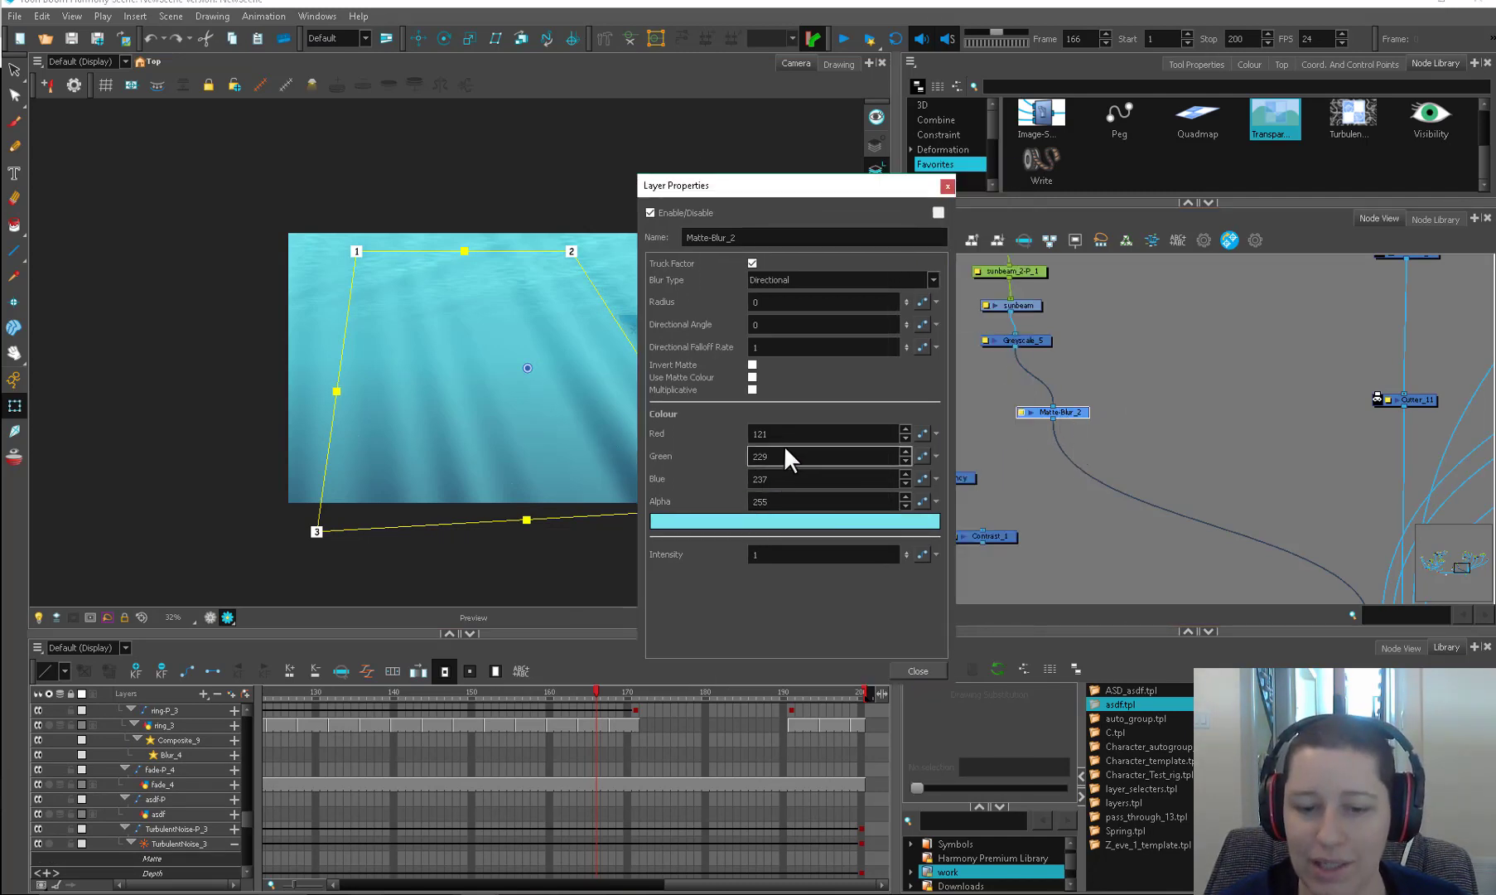
drag(1079, 410, 1064, 380)
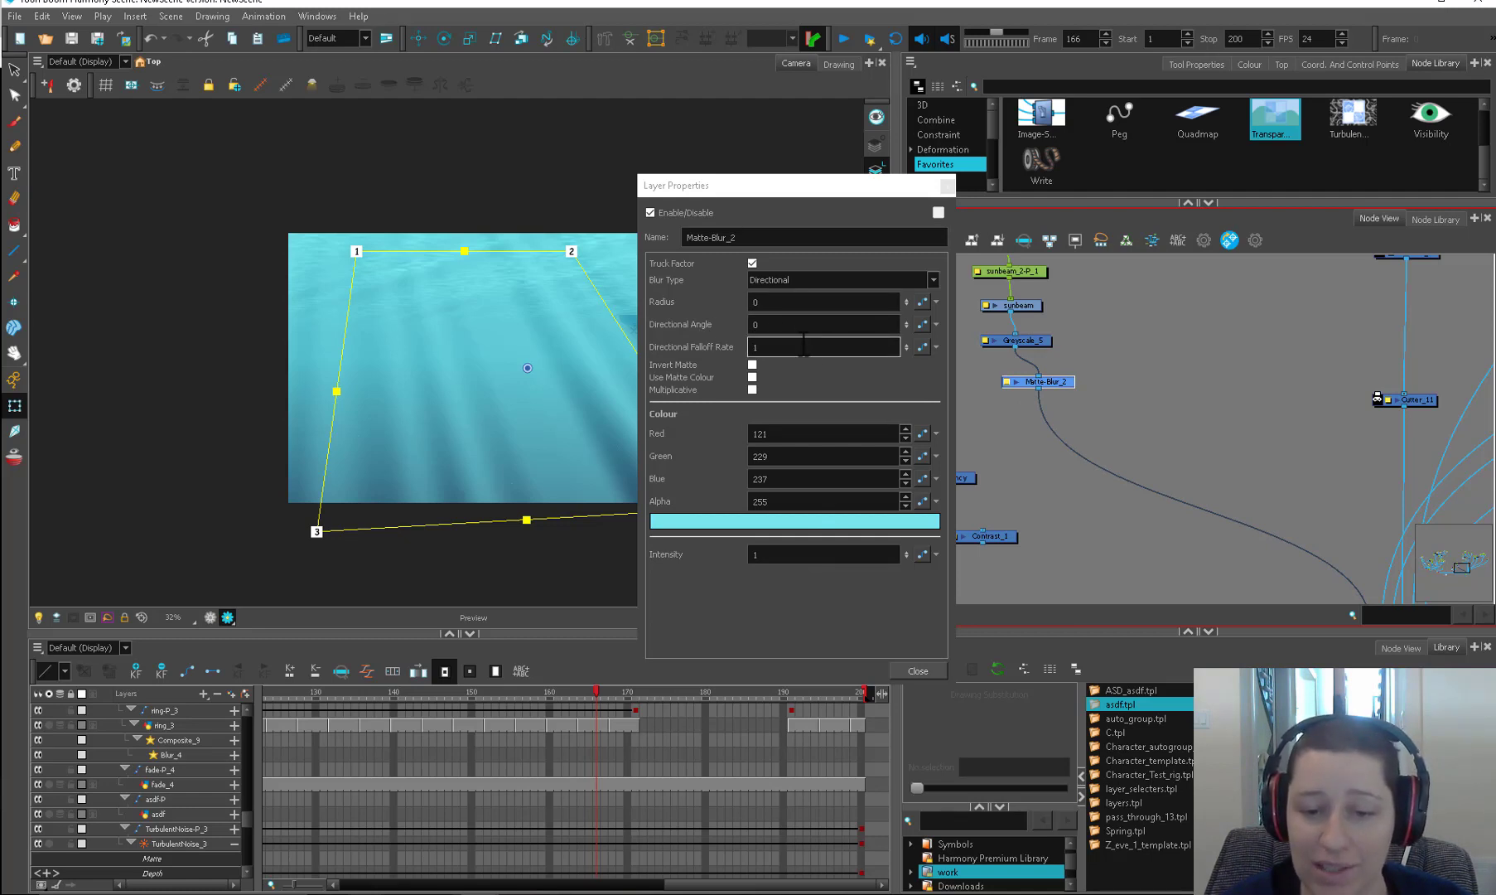
Step: Compare the sunbeams with Matte-Blur_2's Invert Matte option on and off, leaving it off
click(754, 363)
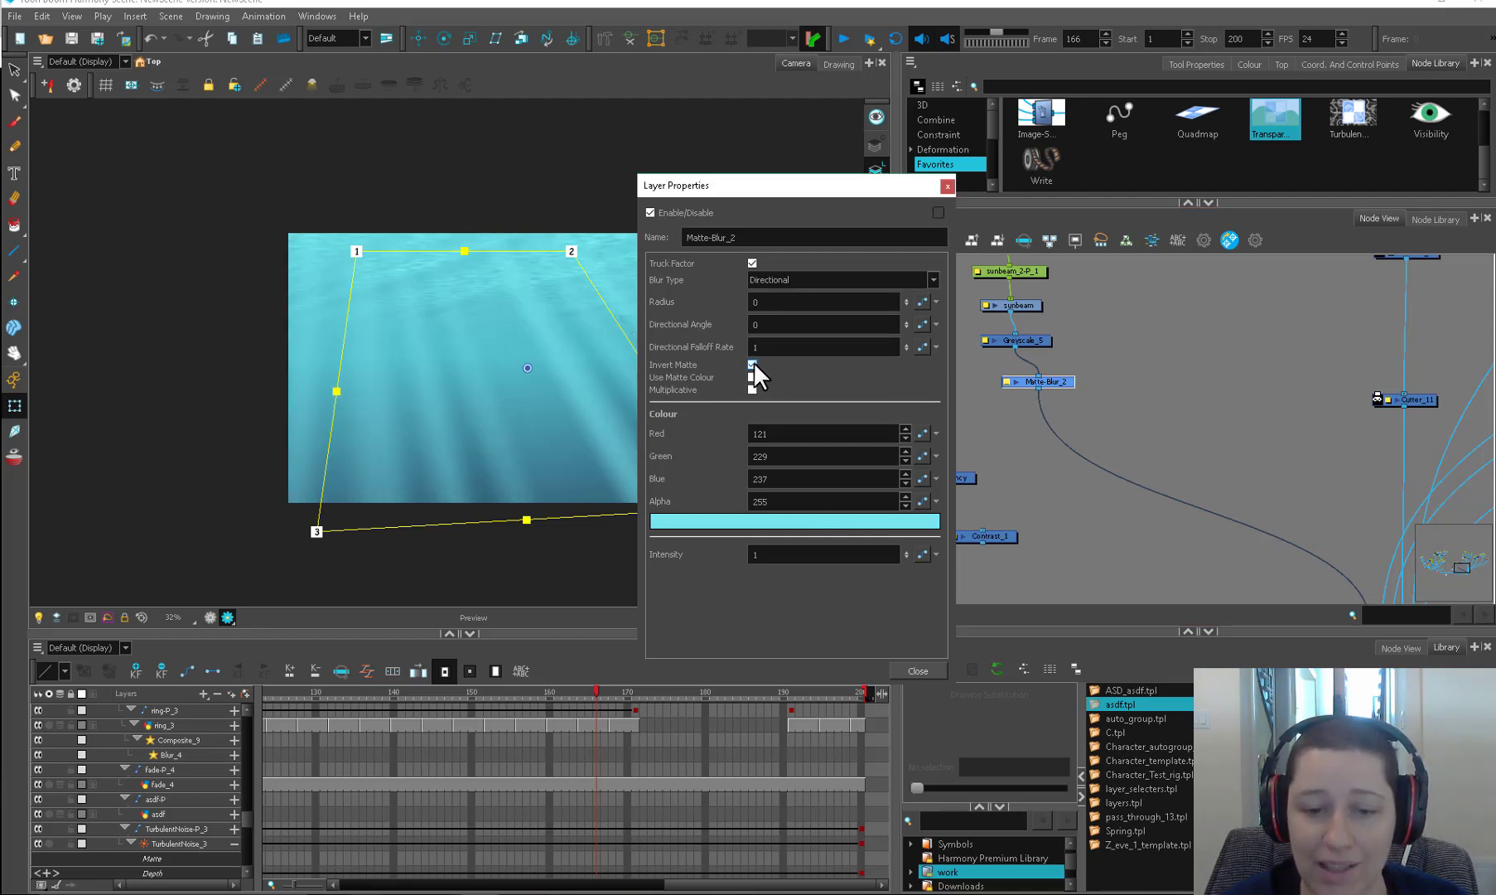
click(753, 363)
click(750, 362)
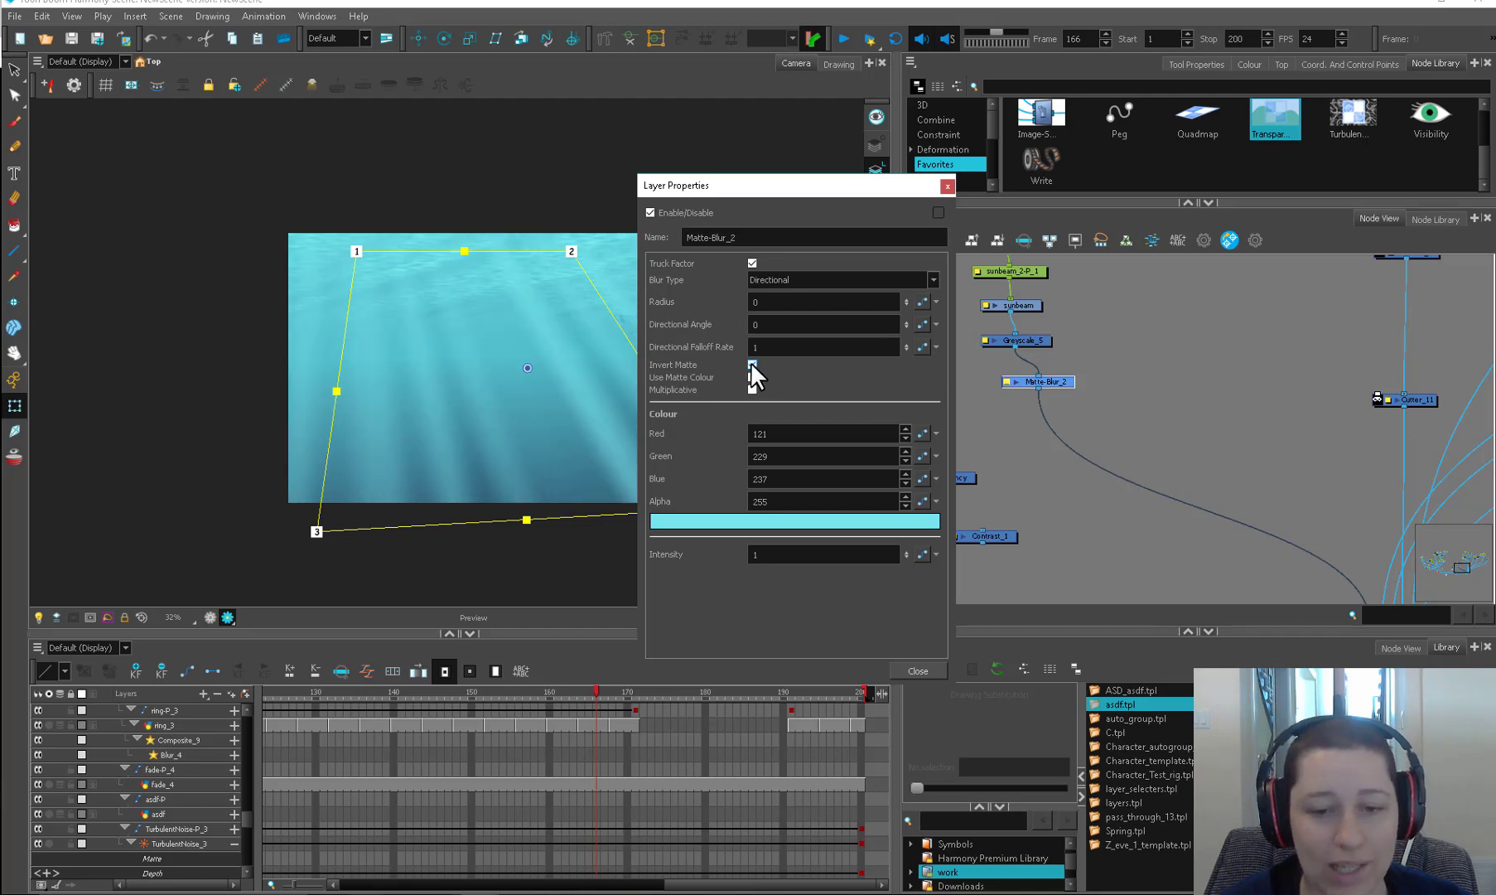
click(751, 362)
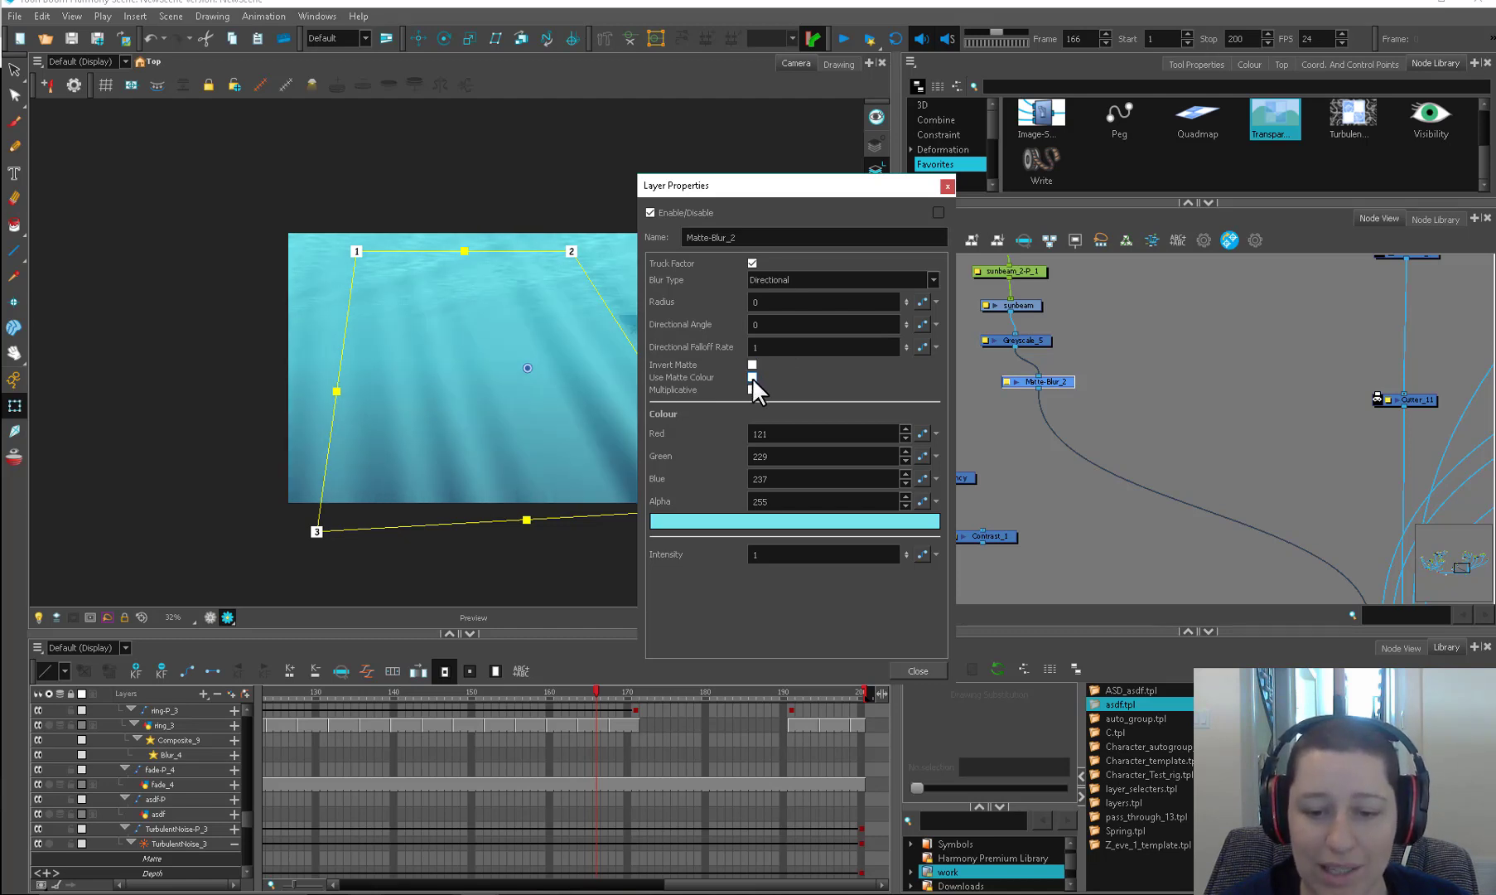
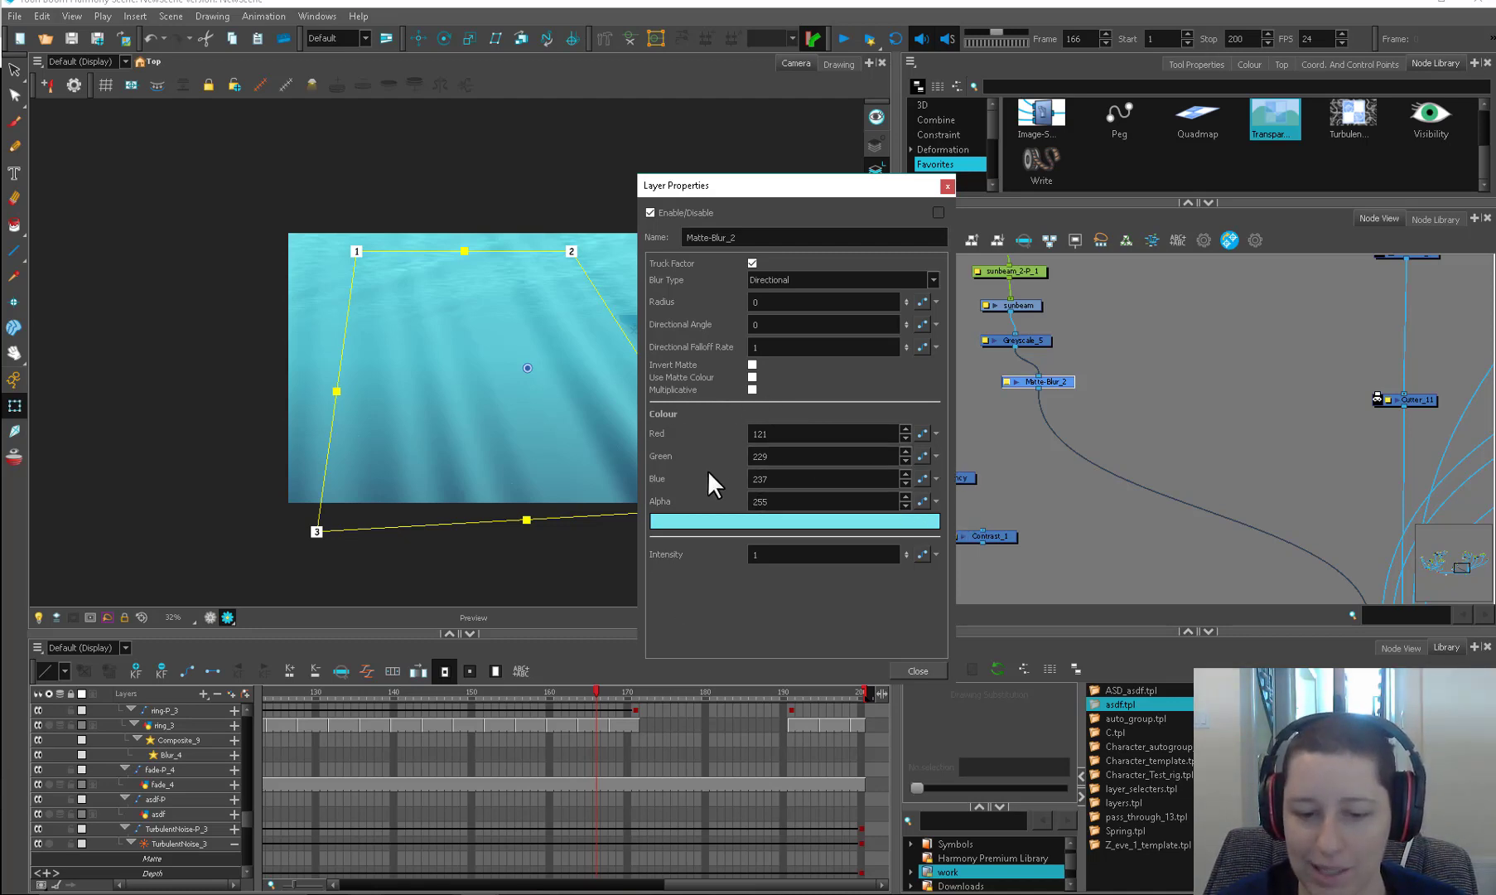
Step: Try an intensity of 3 on Matte-Blur_2 and return it to 1
drag(912, 511, 904, 557)
double_click(872, 555)
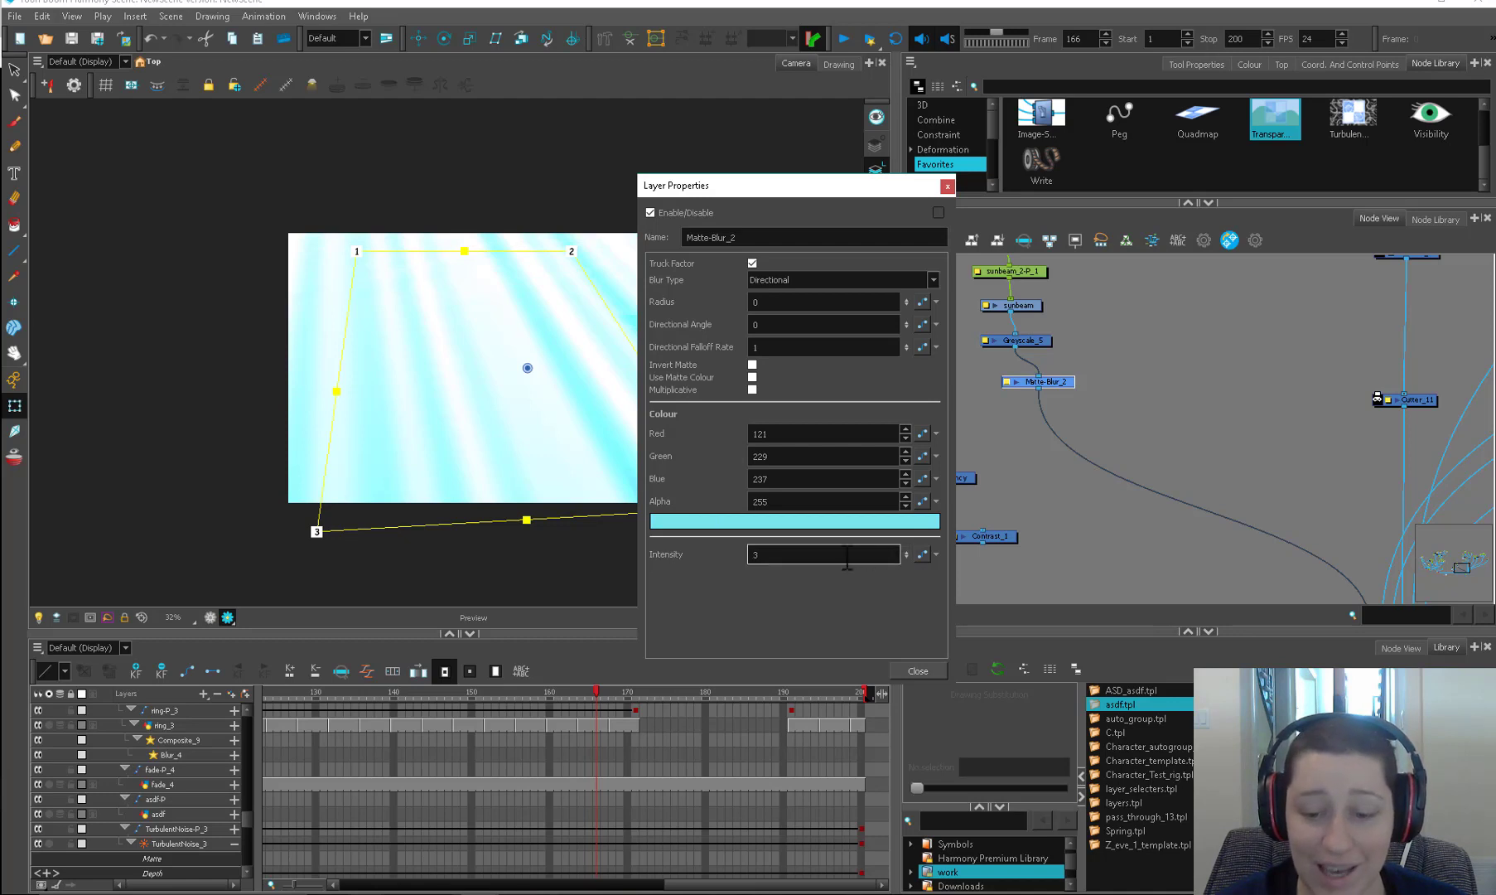
text(1)
key(Return)
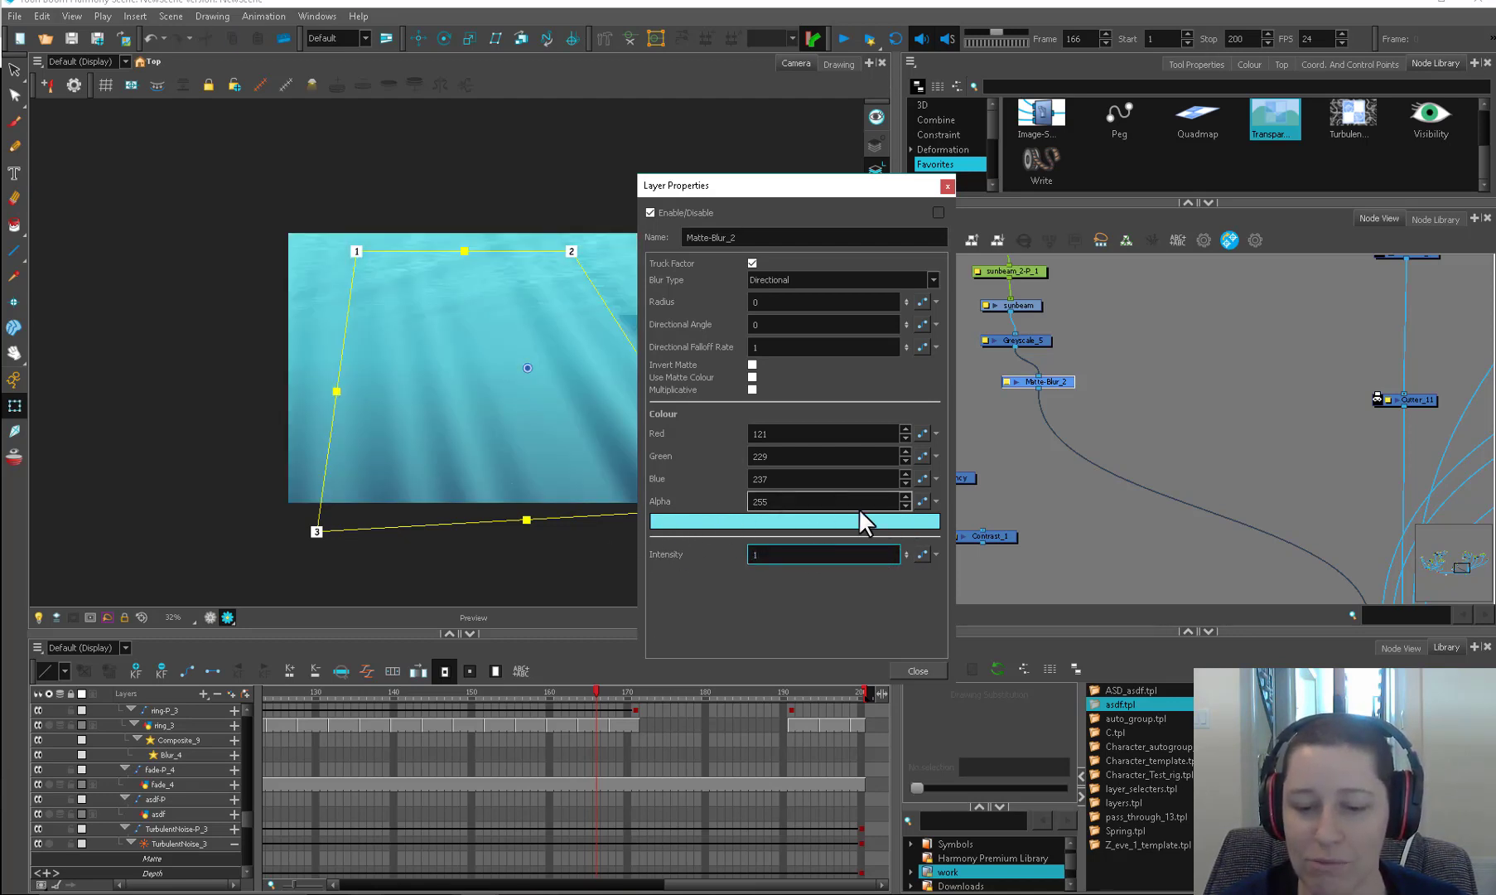
Step: Lighten Matte-Blur_2's colour to a pale cyan of red 140, green 245 and blue 247
click(839, 521)
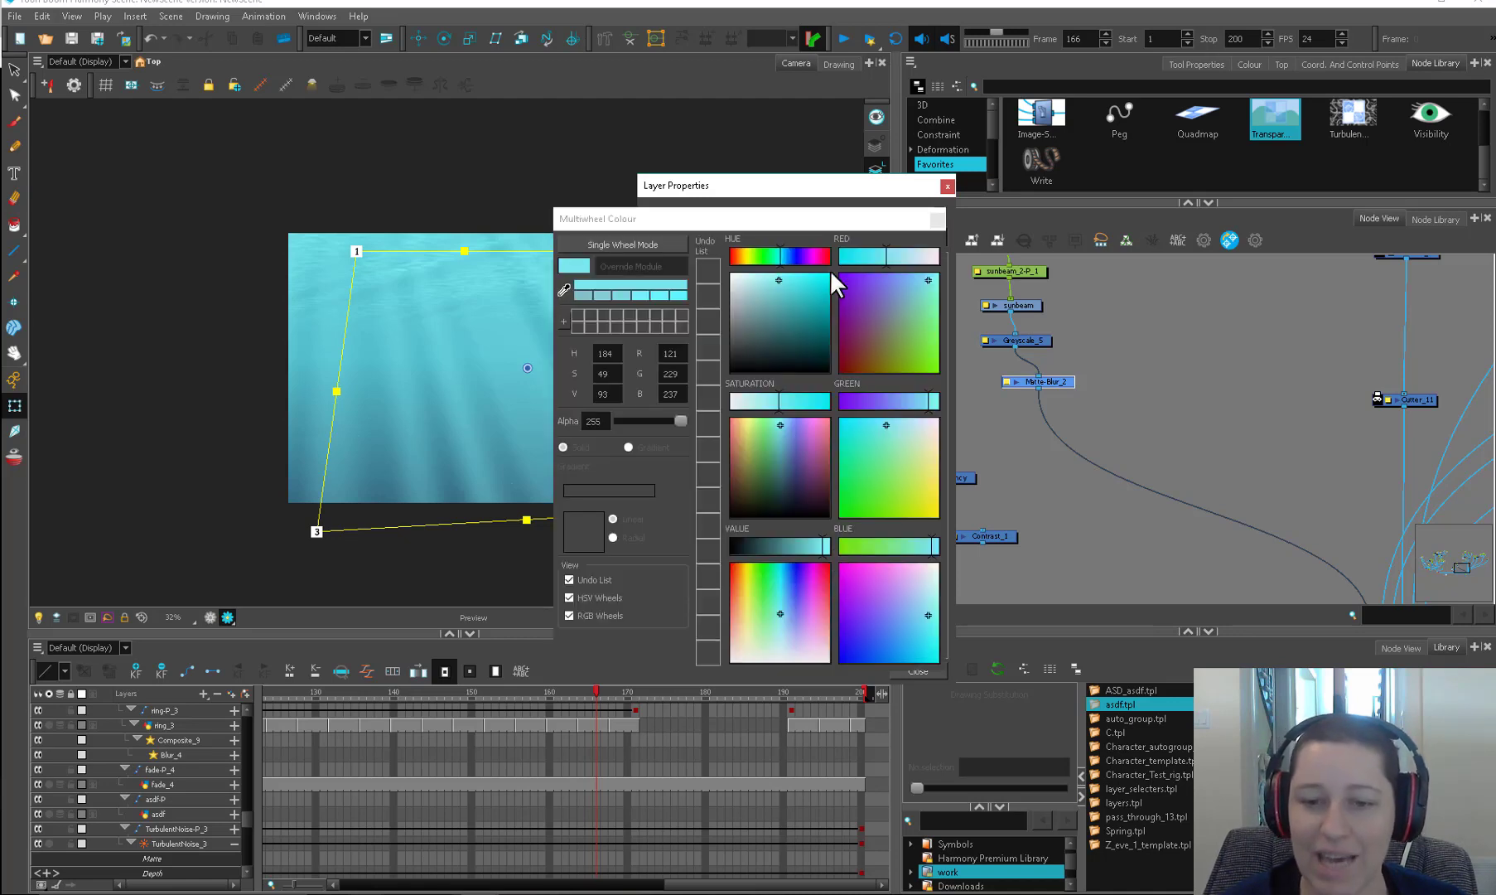
mouse_move(761, 277)
mouse_down()
mouse_move(814, 261)
mouse_move(779, 261)
mouse_up()
click(787, 256)
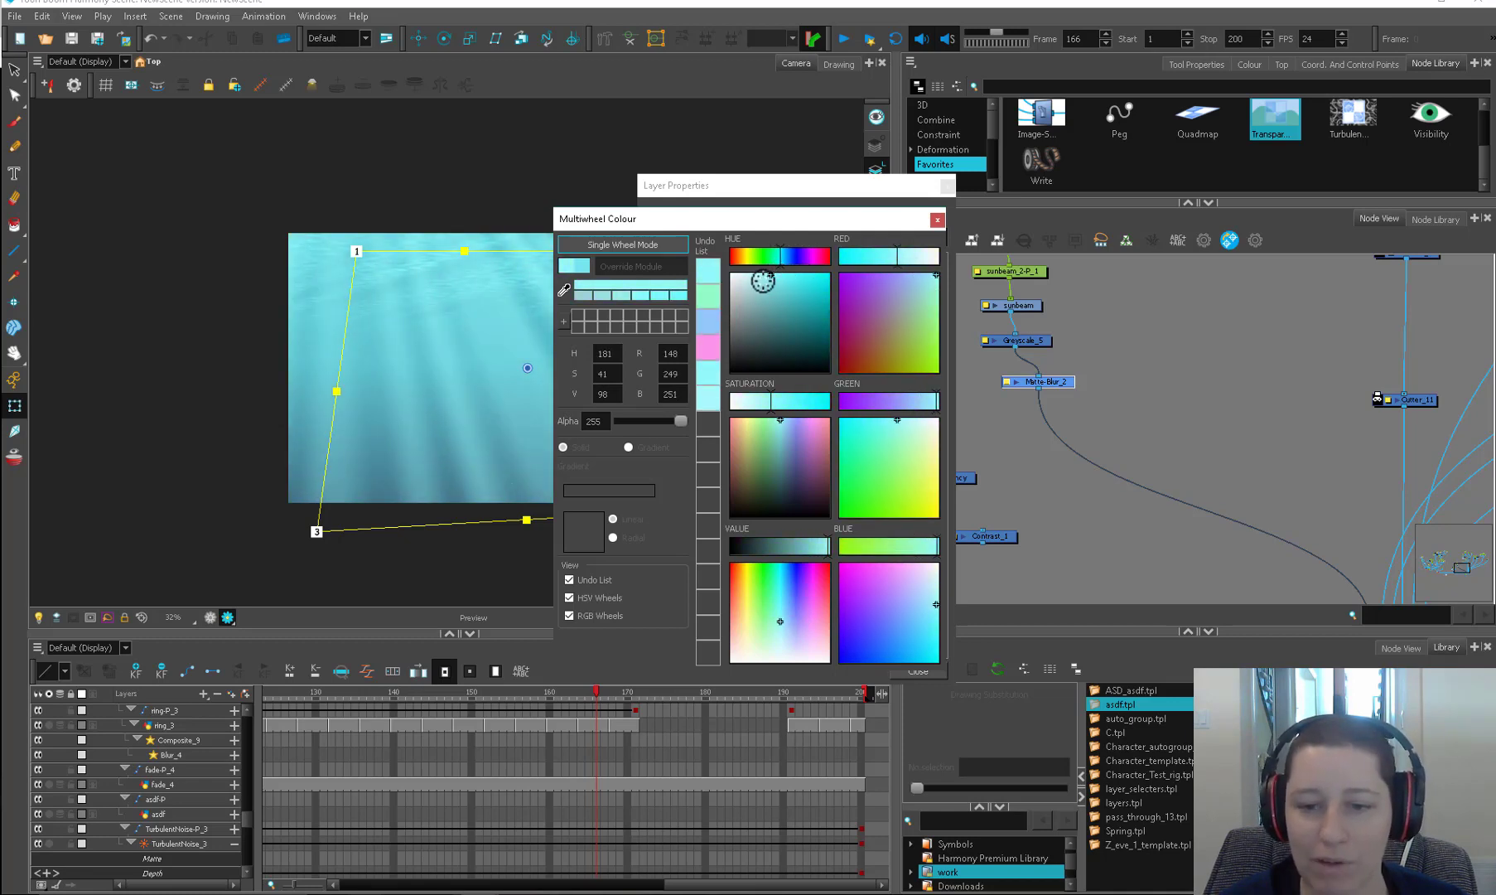
click(773, 277)
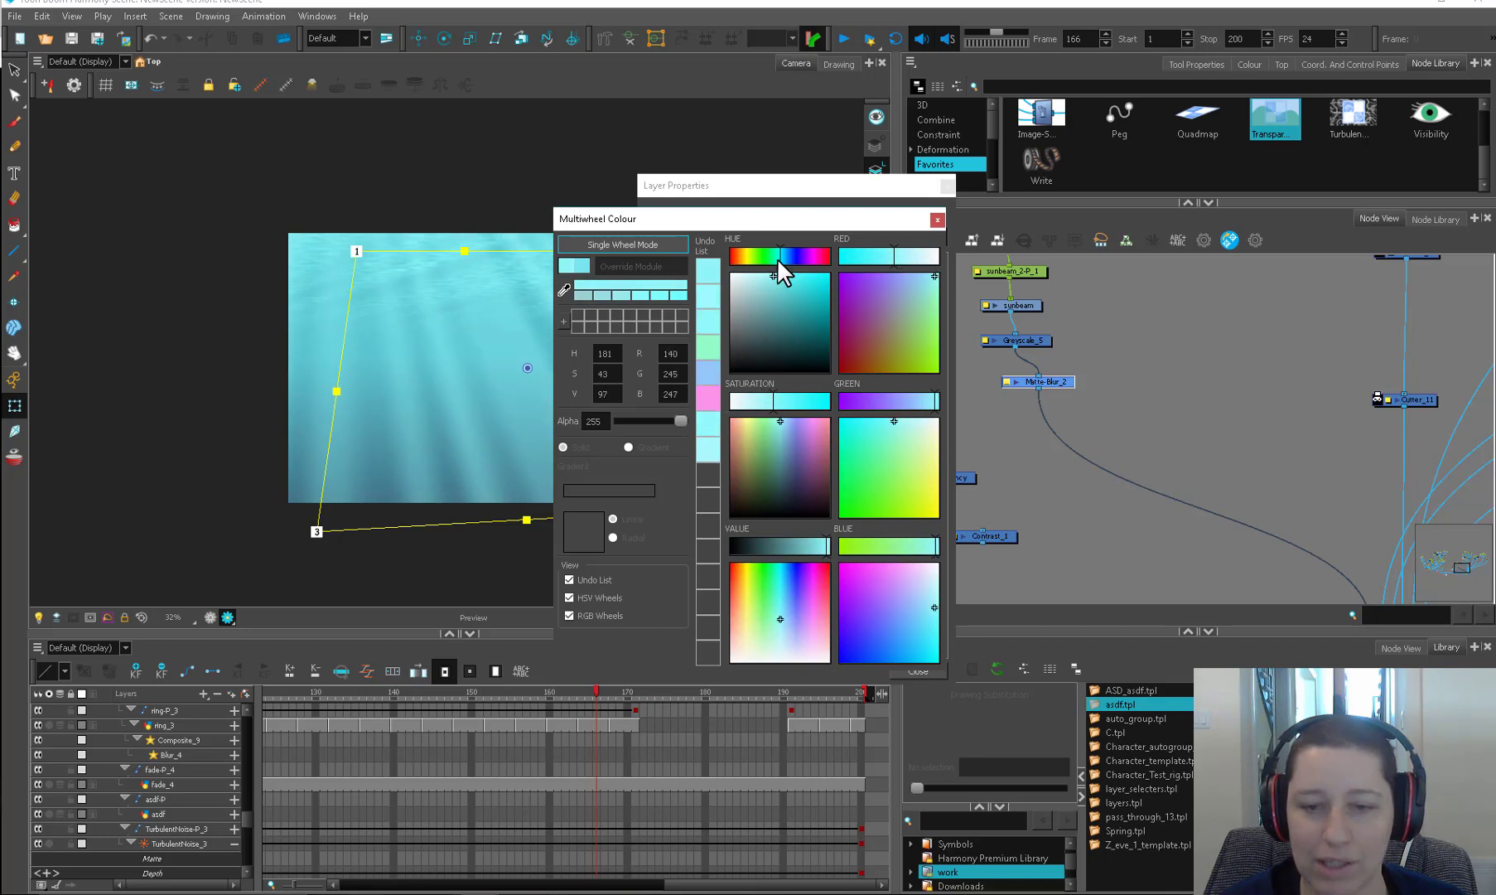
click(937, 220)
click(948, 187)
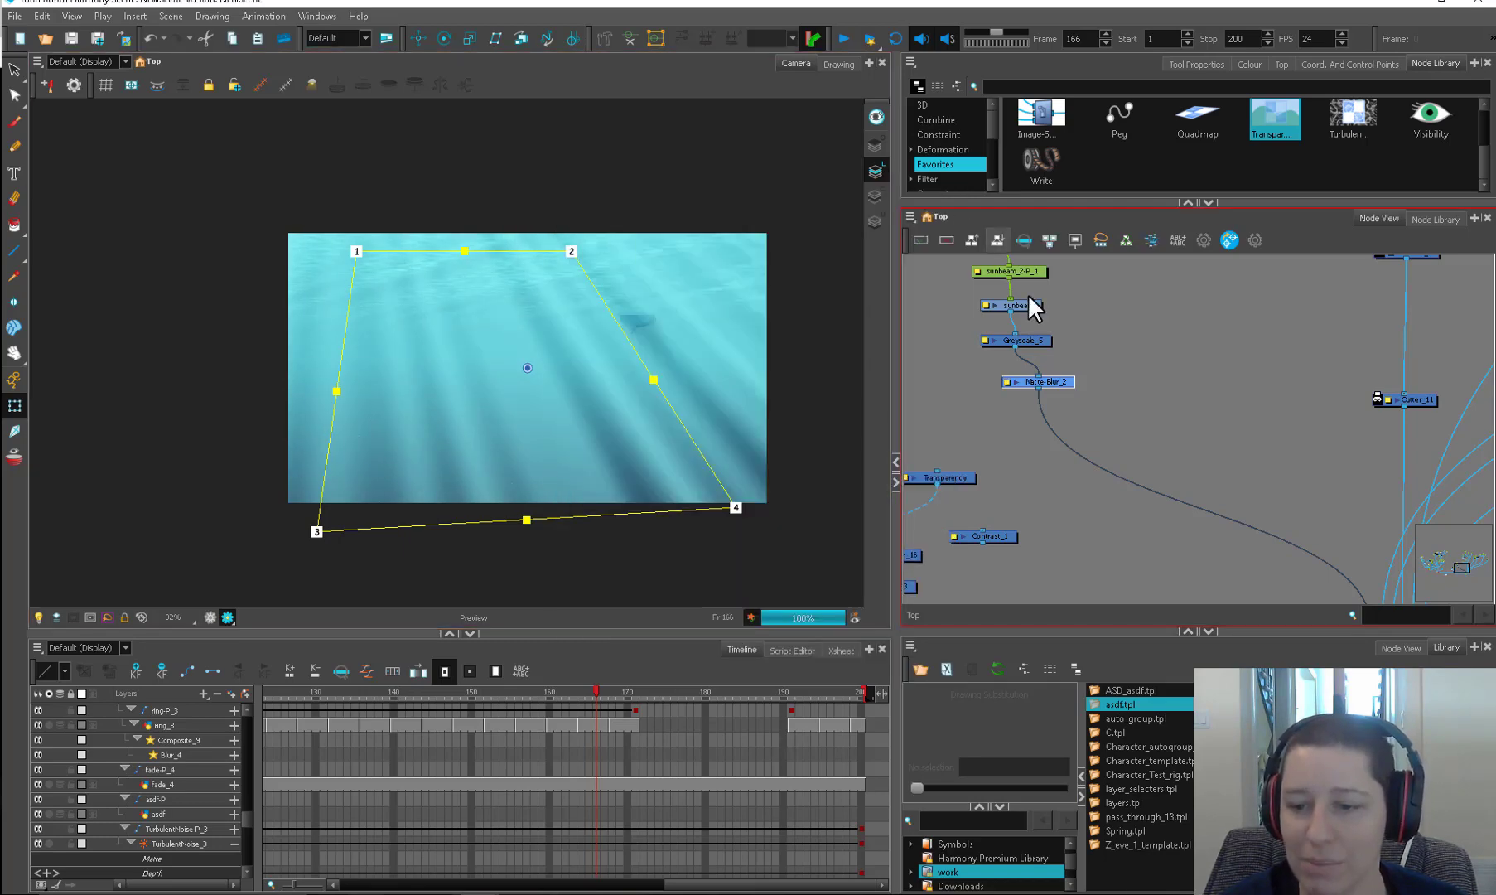
Step: Check the Matte-Blur_2 and Greyscale_5 settings, and align Matte-Blur_2 directly beneath Greyscale_5
click(1030, 293)
drag(1046, 328, 1108, 378)
double_click(1086, 428)
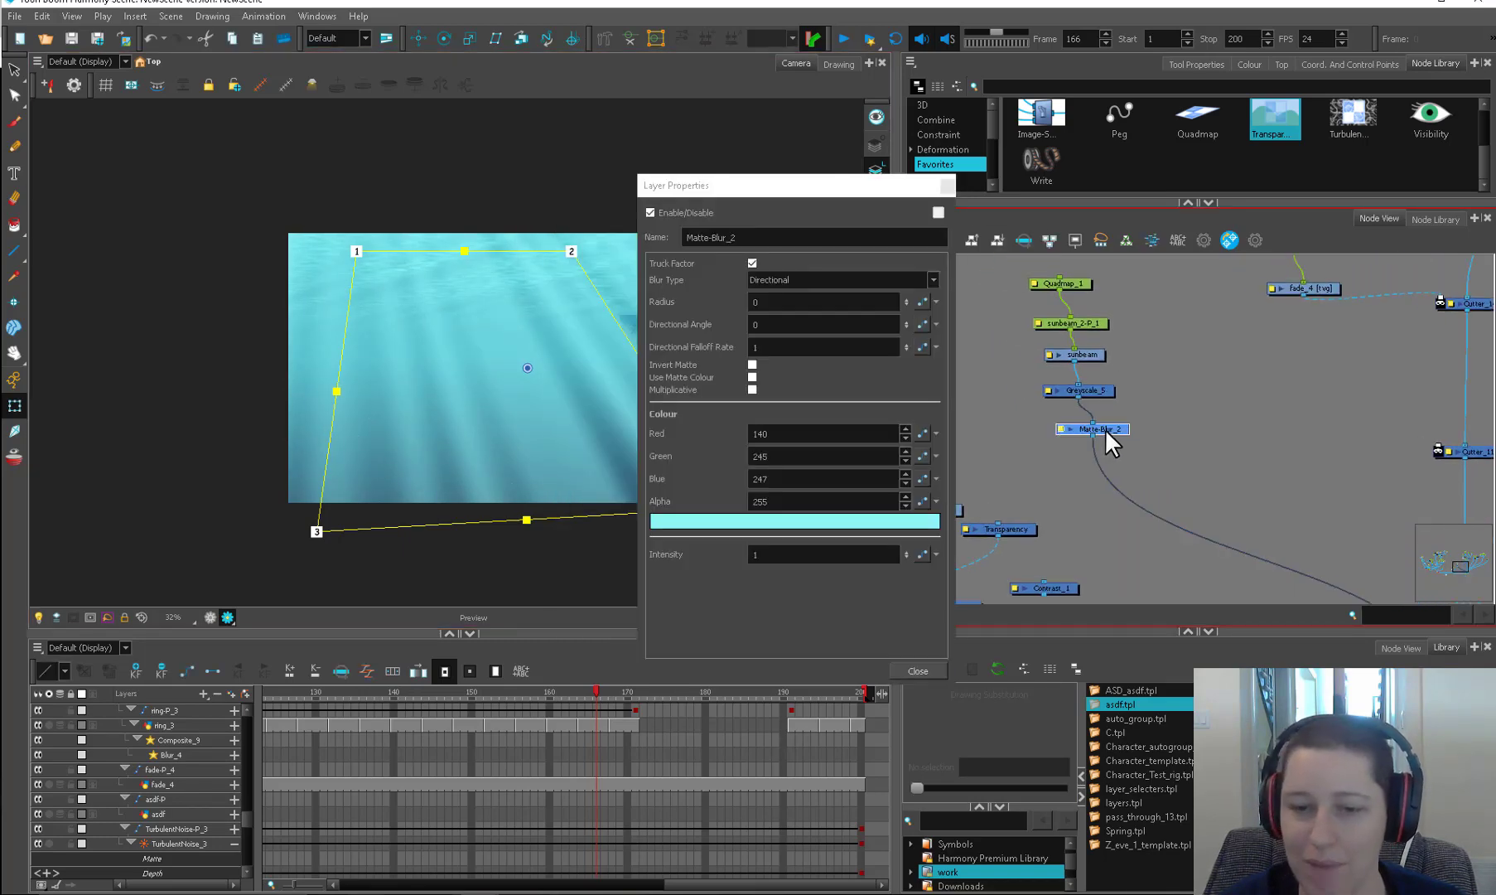
click(1049, 390)
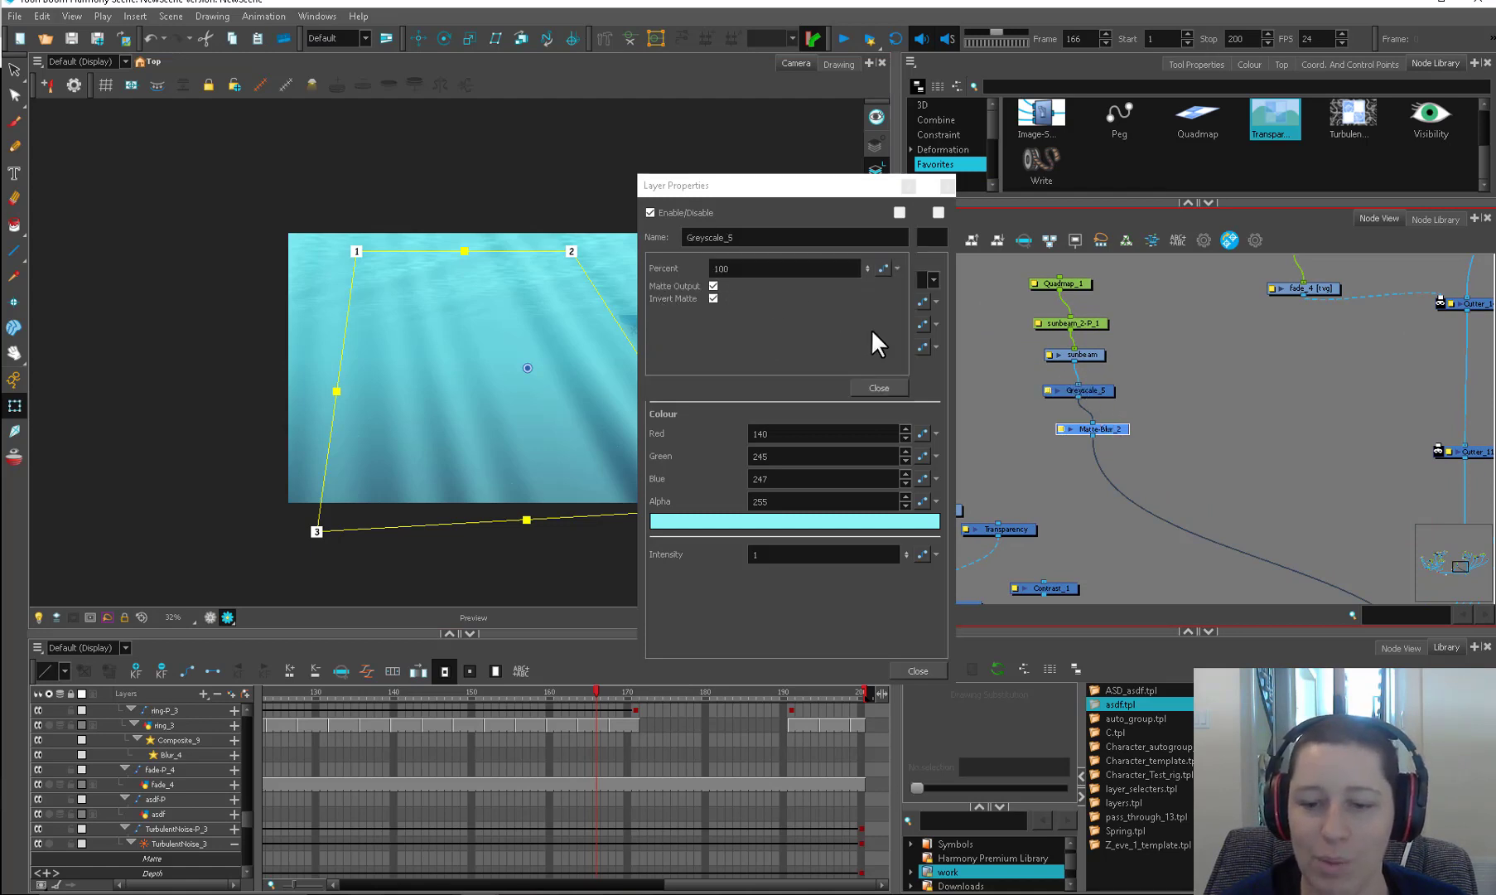
click(879, 387)
click(910, 670)
drag(1110, 429, 1099, 421)
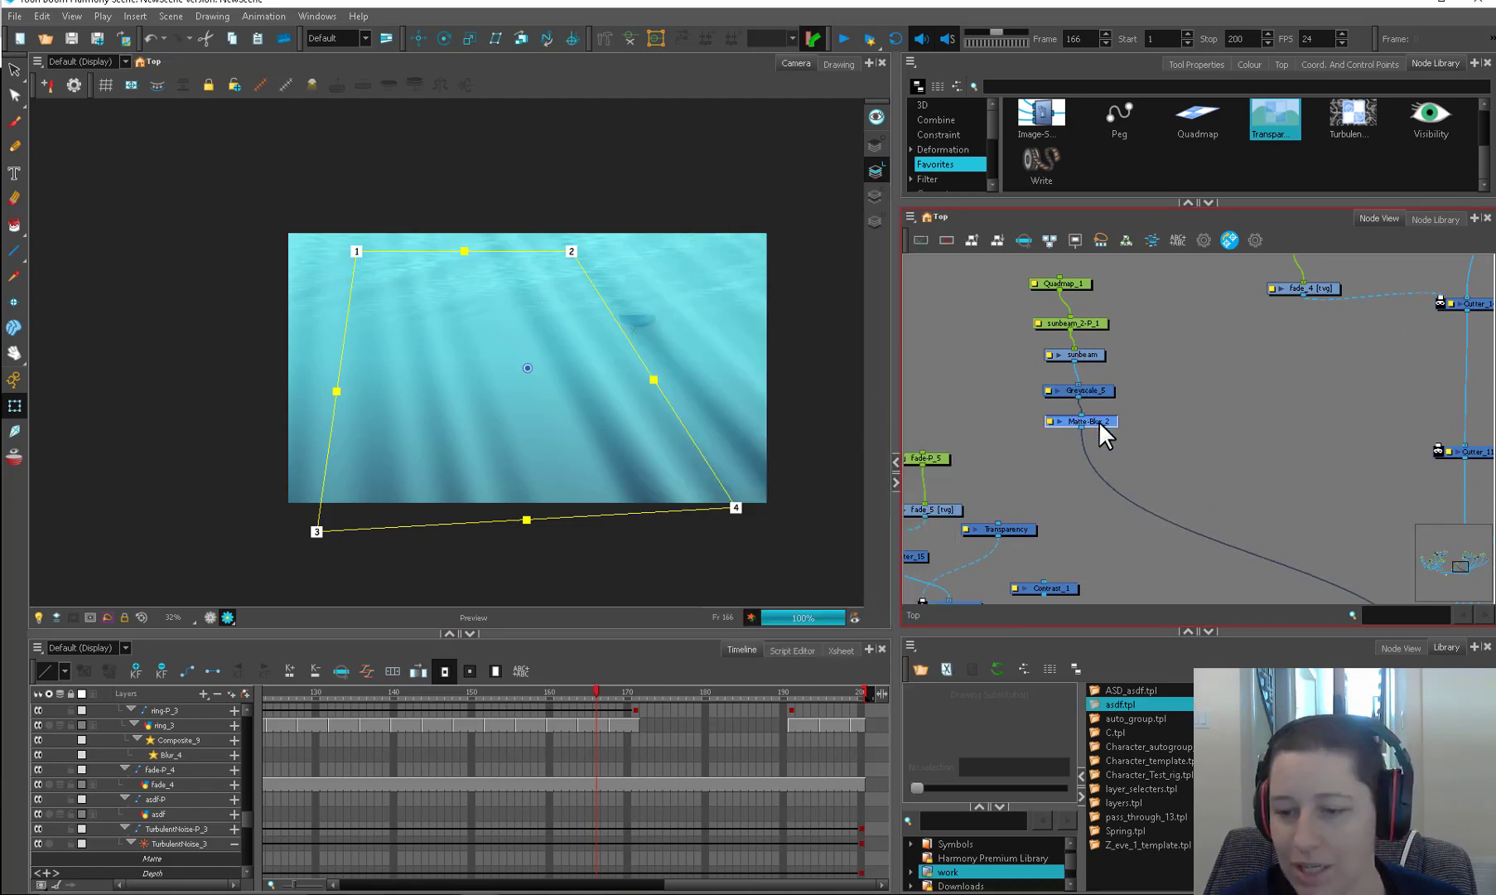
Step: Insert Cutter_15 into the connection between Matte-Blur_2 and the composite
drag(1089, 499, 1143, 479)
scroll(1159, 538, down, 1)
drag(1158, 538, 1105, 454)
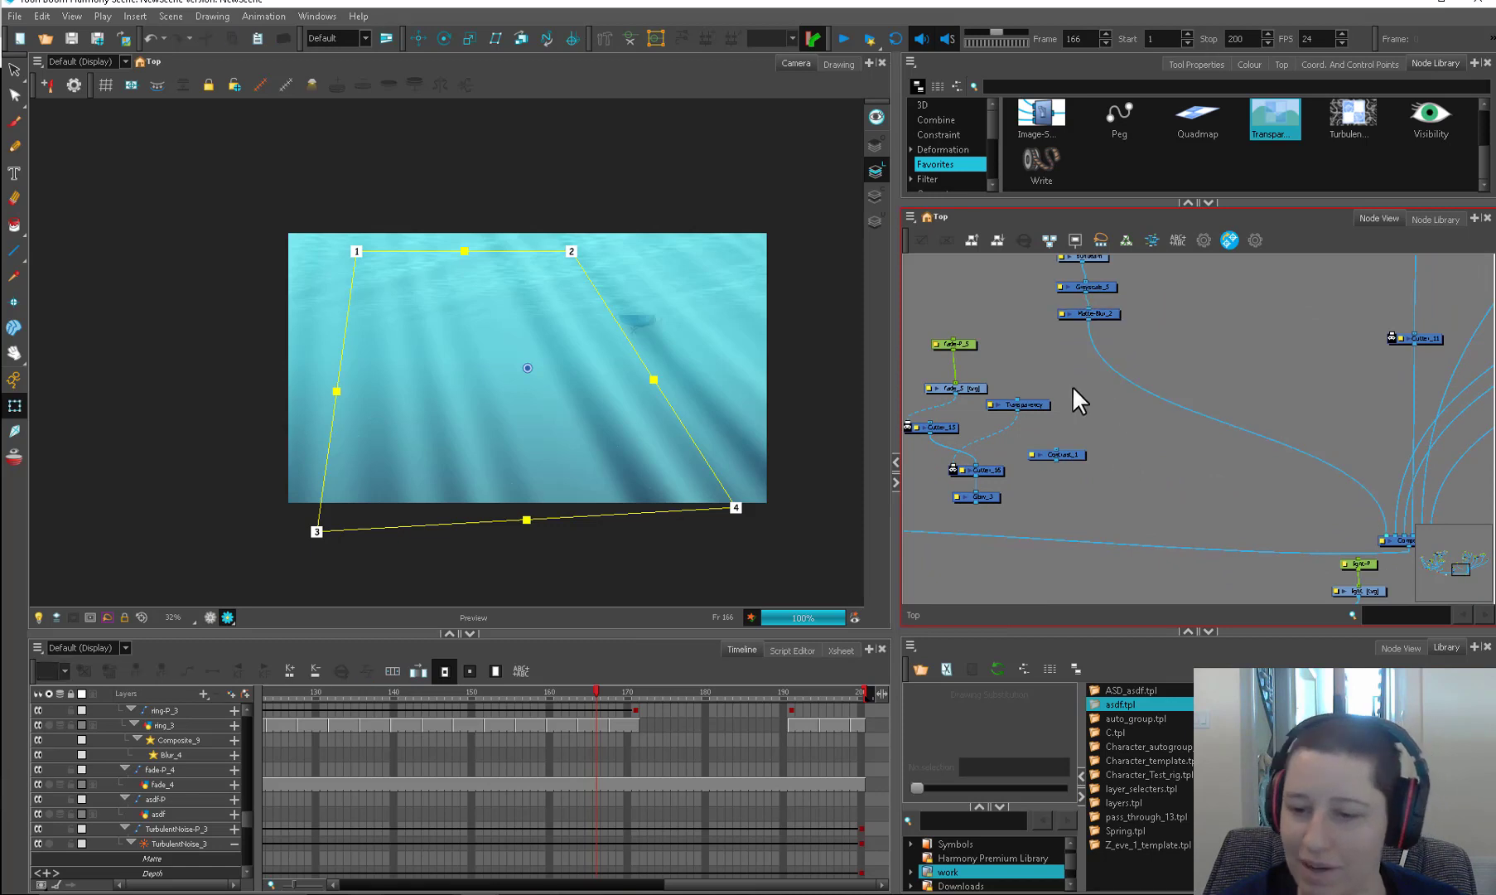
click(965, 378)
drag(947, 431, 1120, 356)
scroll(1012, 427, up, 1)
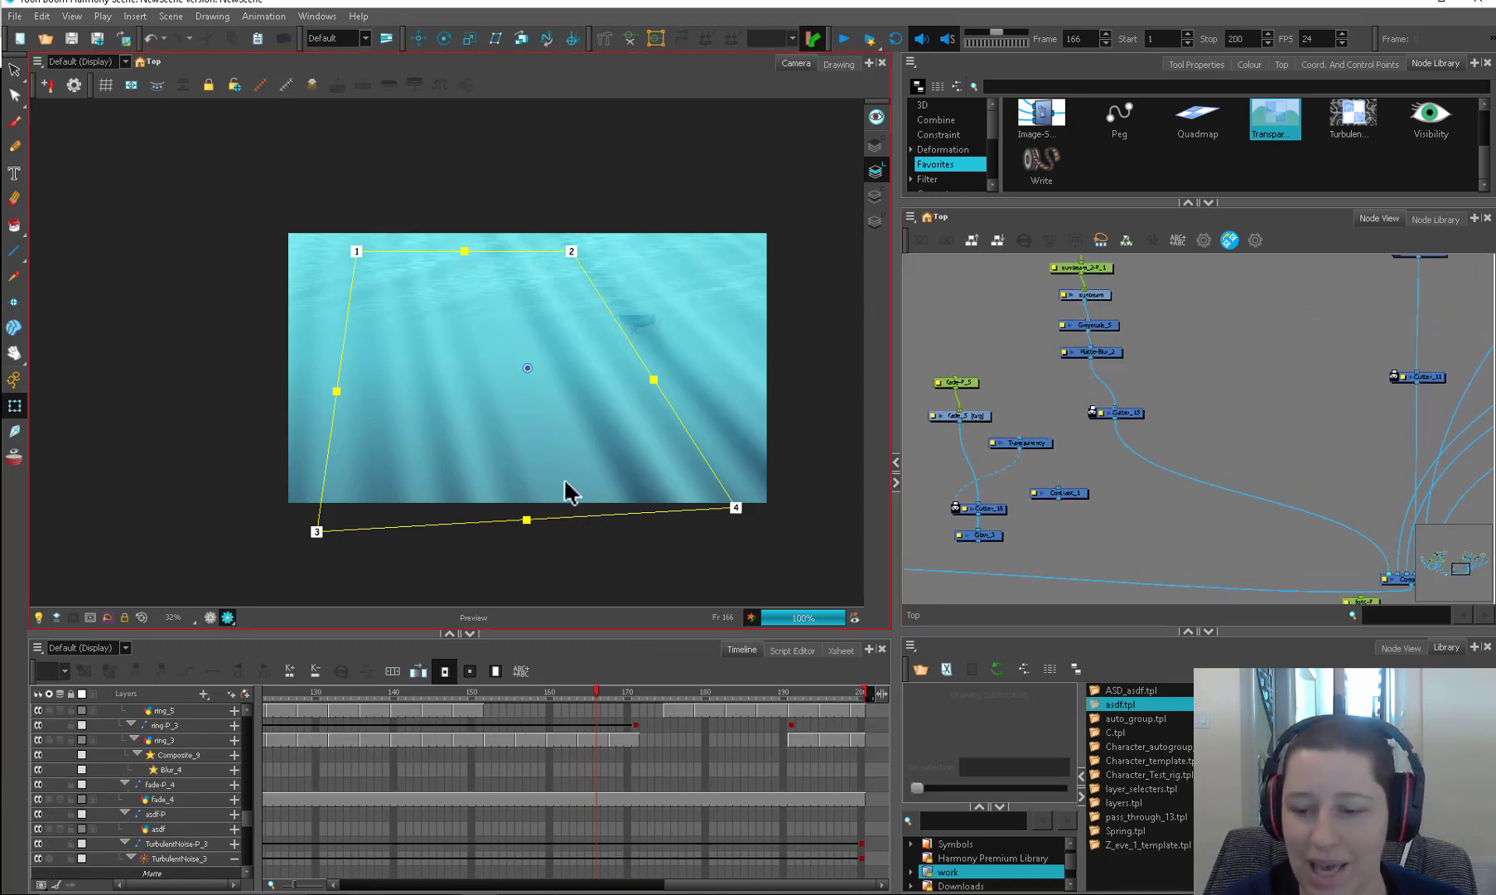
Step: Feed fade_5 into Cutter_15's matte, place it with its peg beside the cutter, and adjust the fade's position slightly
drag(979, 503, 1093, 409)
drag(994, 358, 955, 427)
drag(977, 411, 1009, 368)
click(1169, 398)
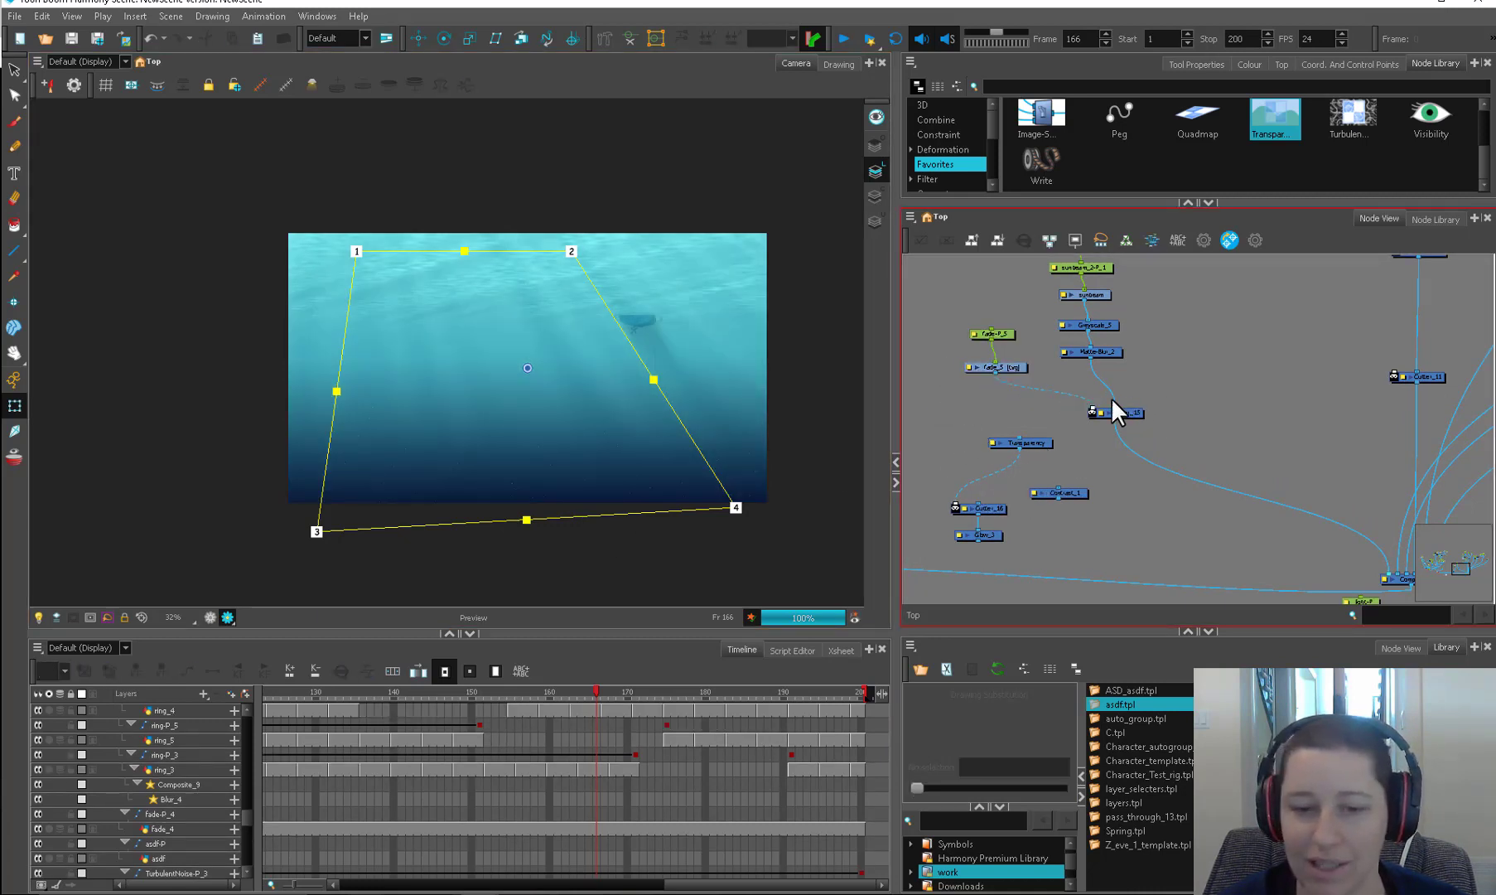
click(1005, 333)
mouse_move(522, 407)
mouse_down()
mouse_move(515, 462)
mouse_move(515, 398)
mouse_up()
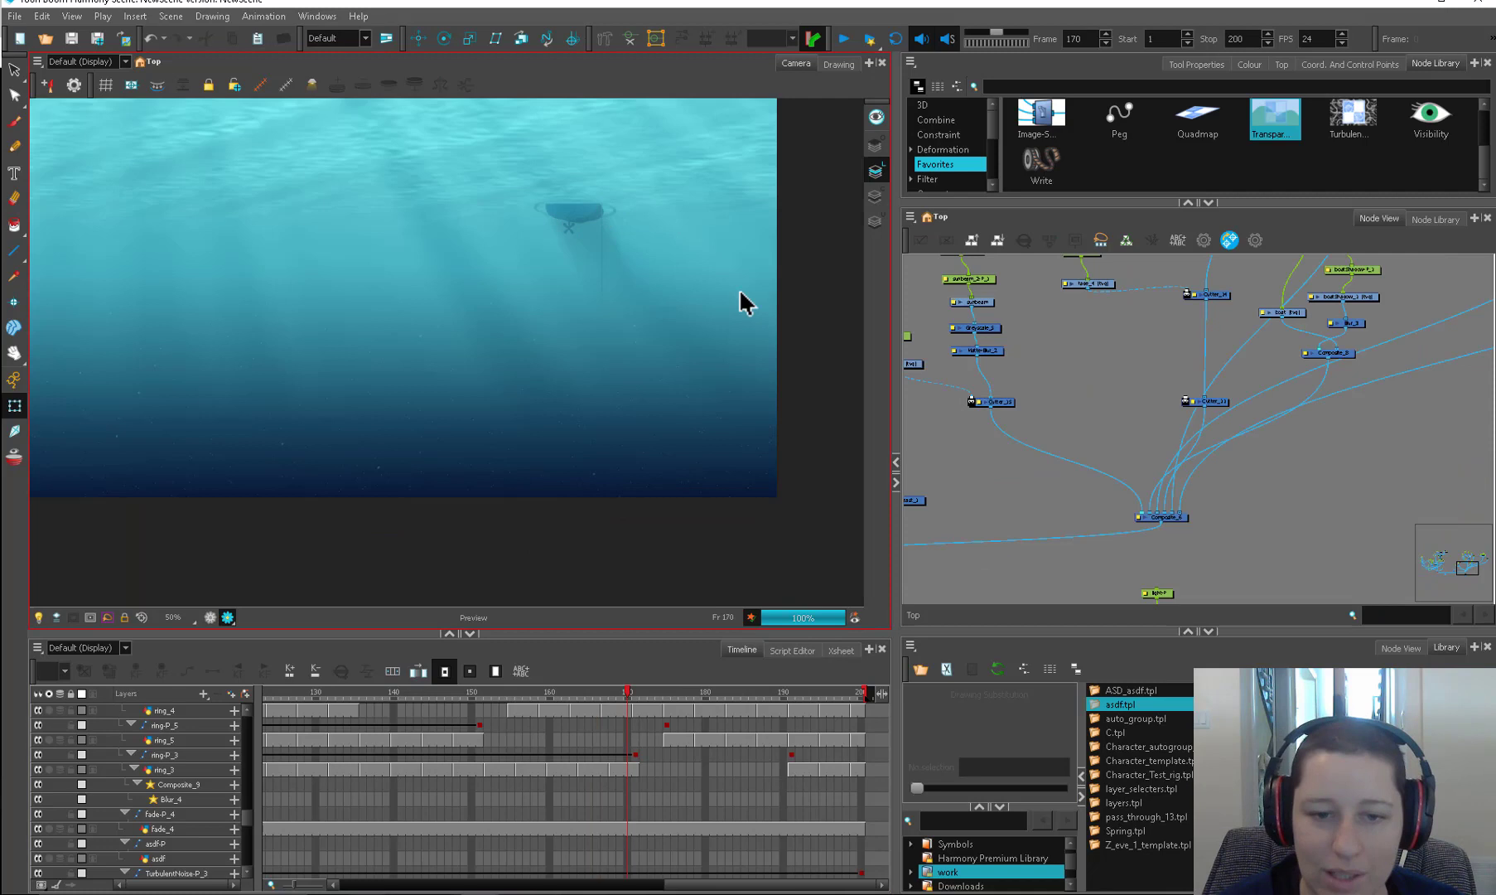
Step: Examine the faded sunbeams and boat at several frames between about 140 and 179
drag(740, 292, 797, 405)
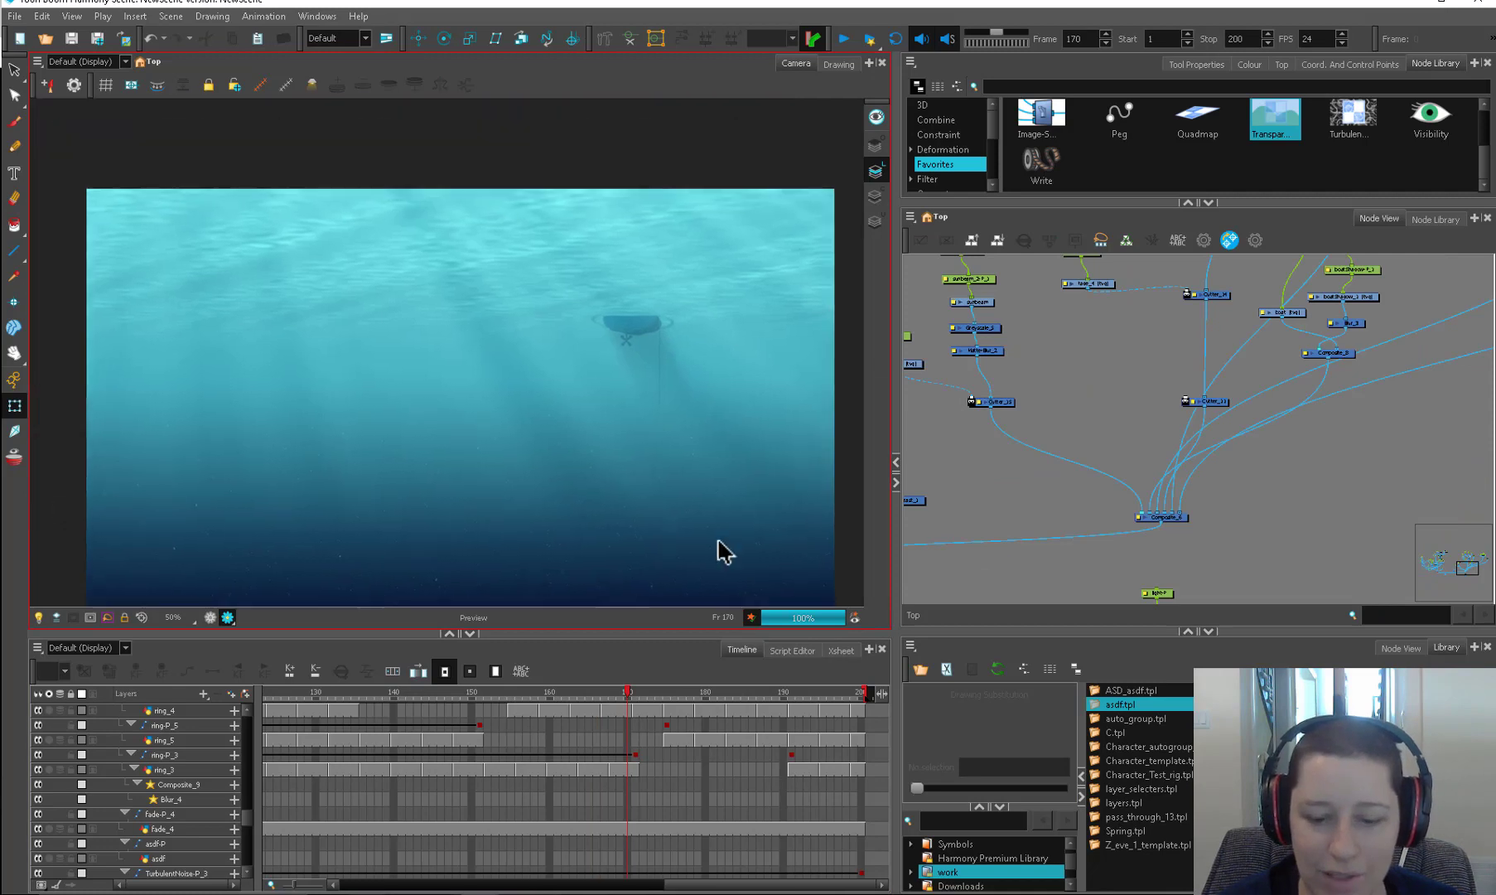
drag(615, 693, 527, 688)
scroll(1295, 368, down, 1)
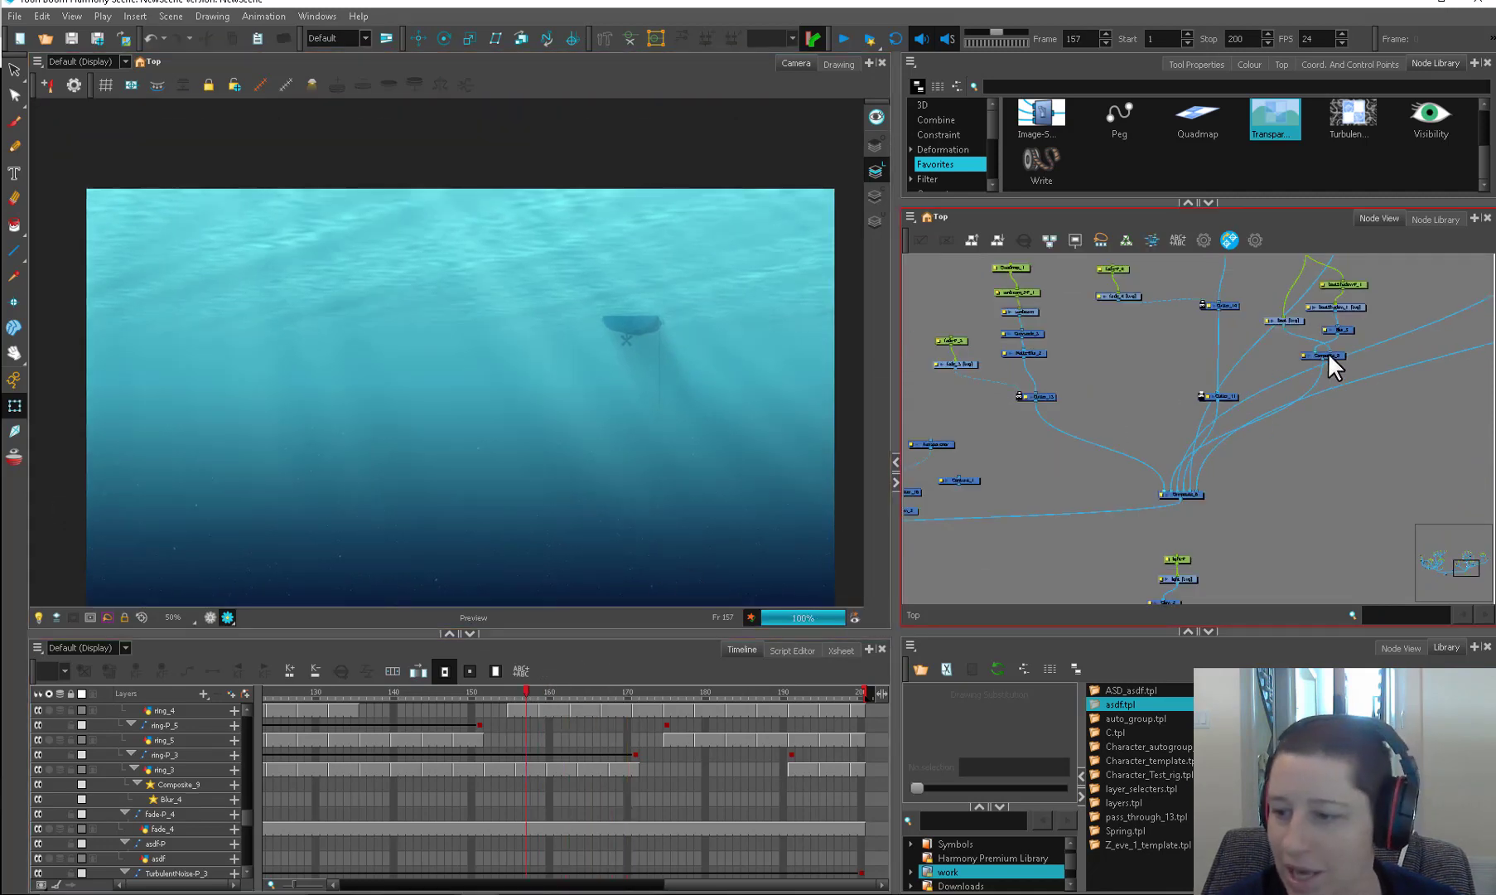
click(1328, 354)
drag(1177, 473, 1161, 492)
click(1071, 480)
click(430, 690)
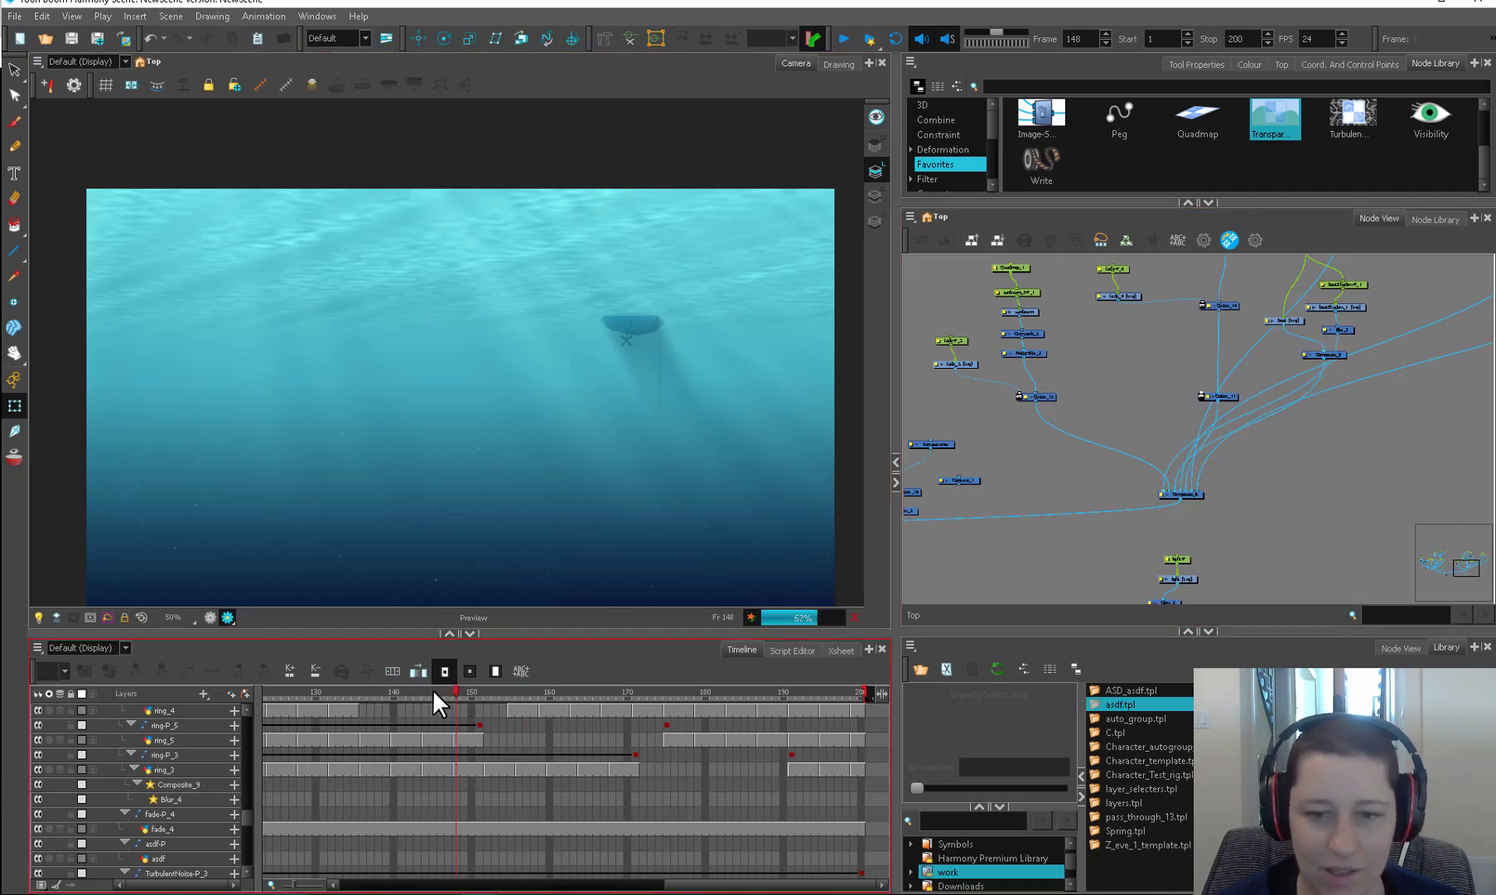
scroll(638, 461, down, 1)
click(538, 693)
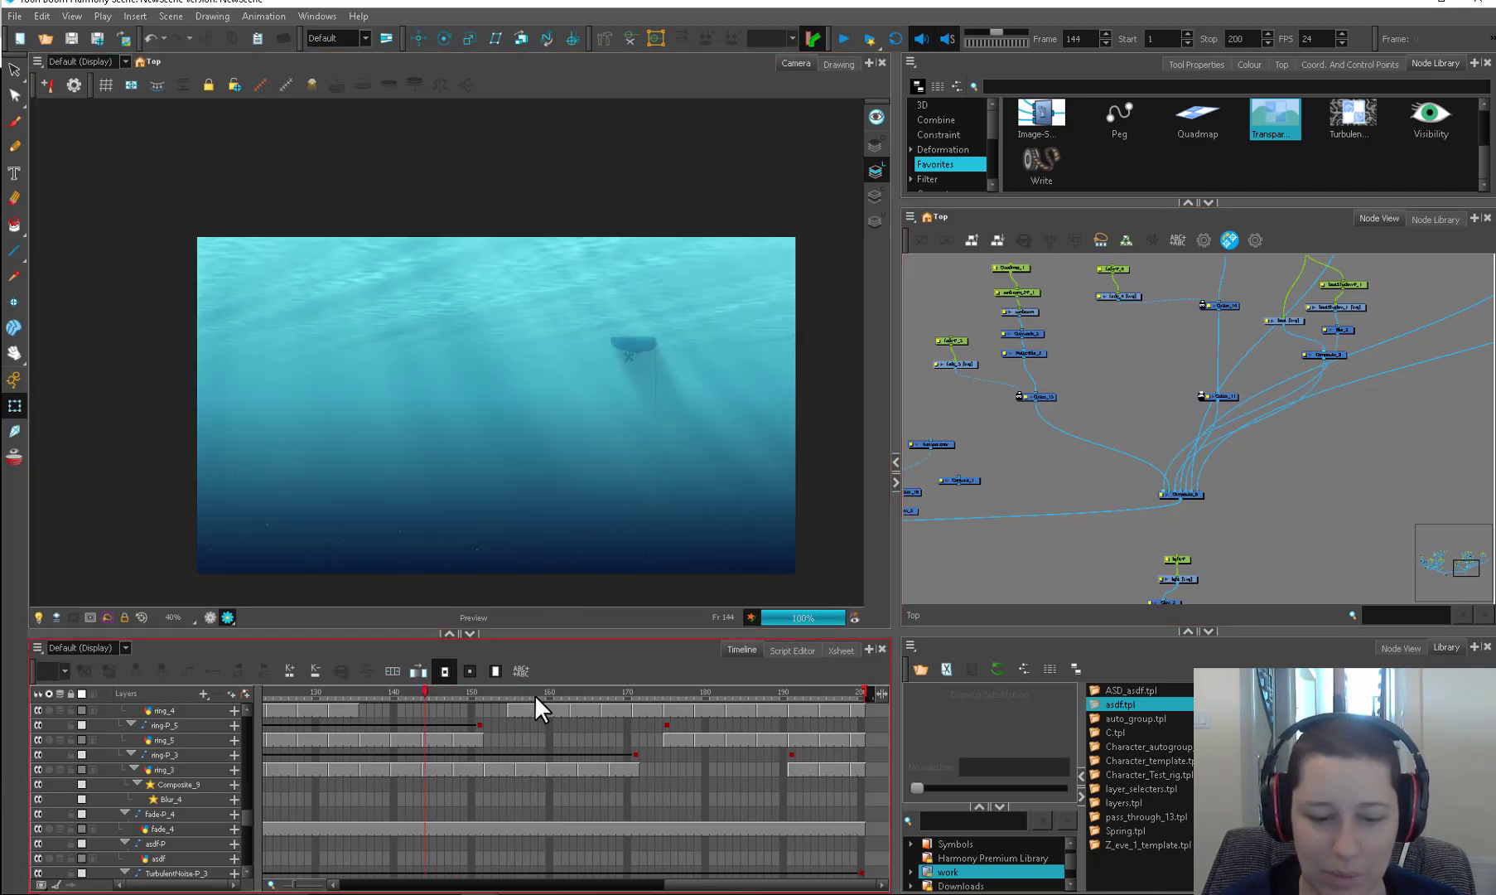
click(1001, 546)
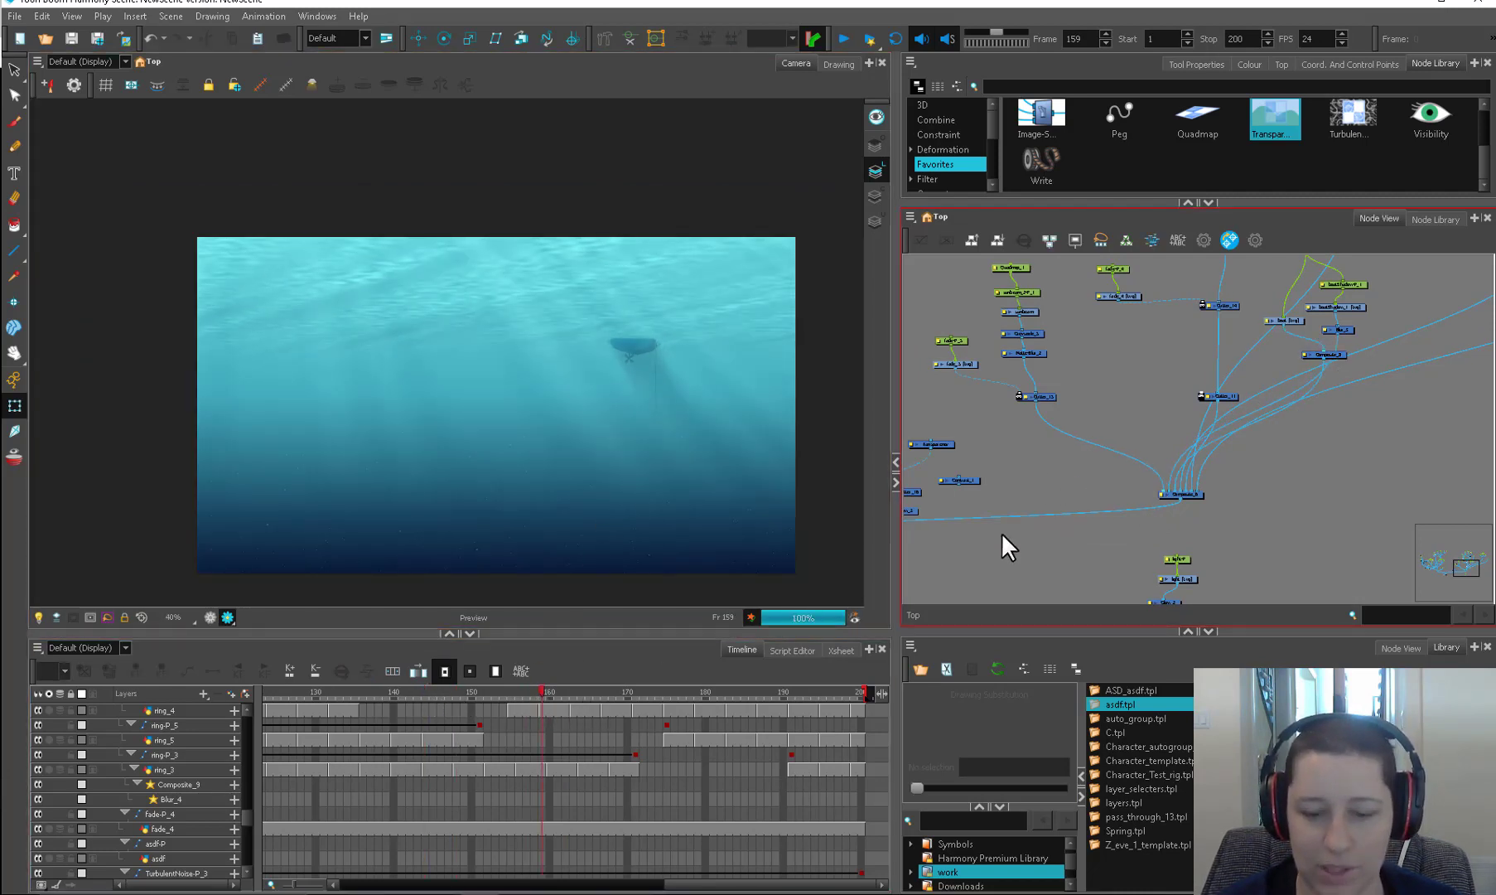
click(698, 693)
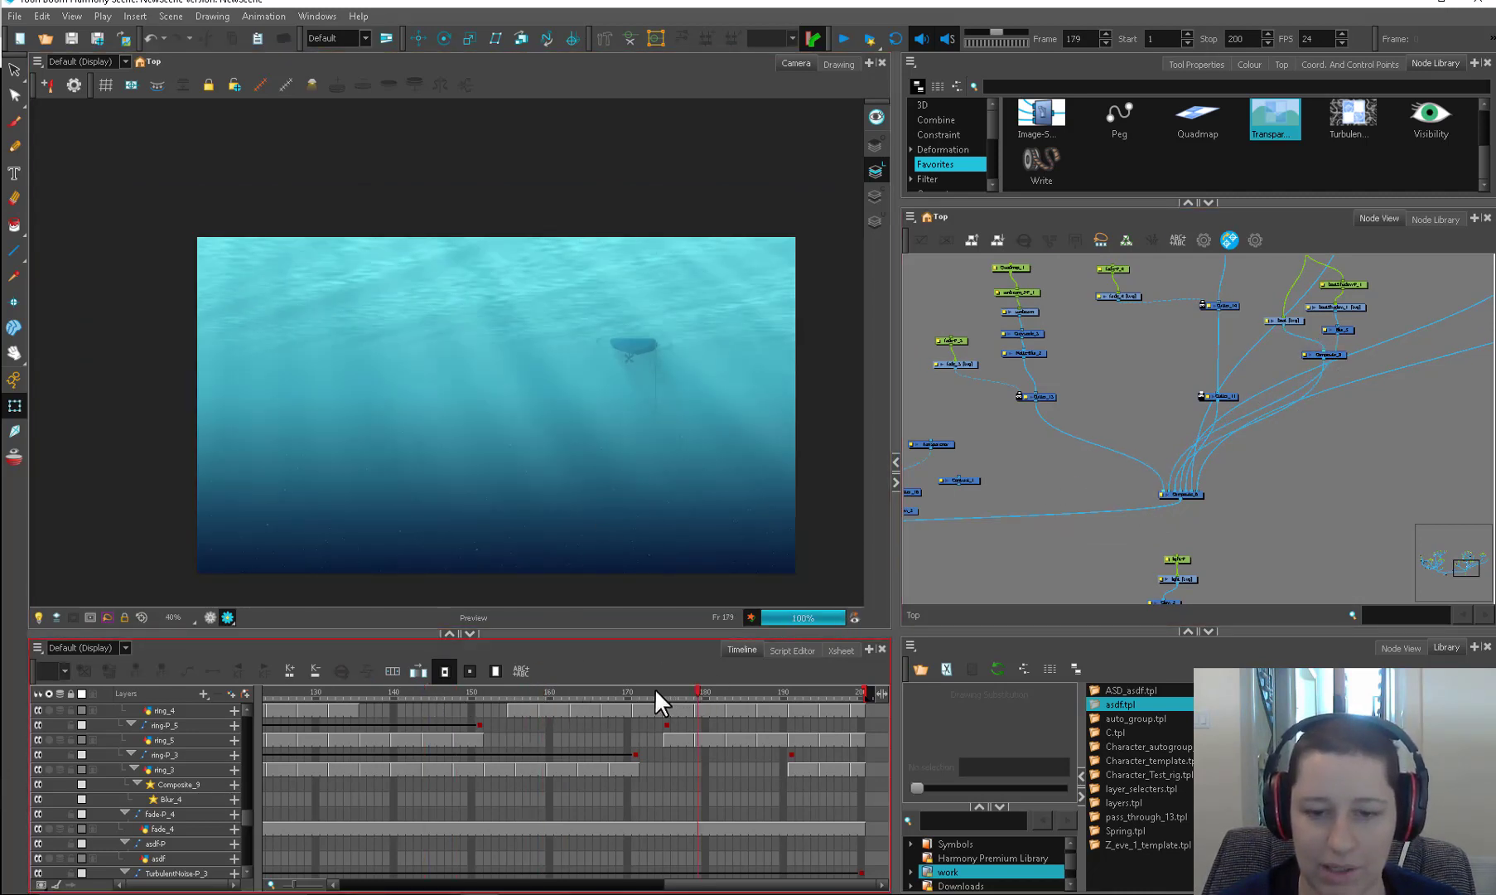
click(620, 693)
drag(1033, 463, 1158, 488)
drag(1254, 475, 1170, 550)
click(530, 693)
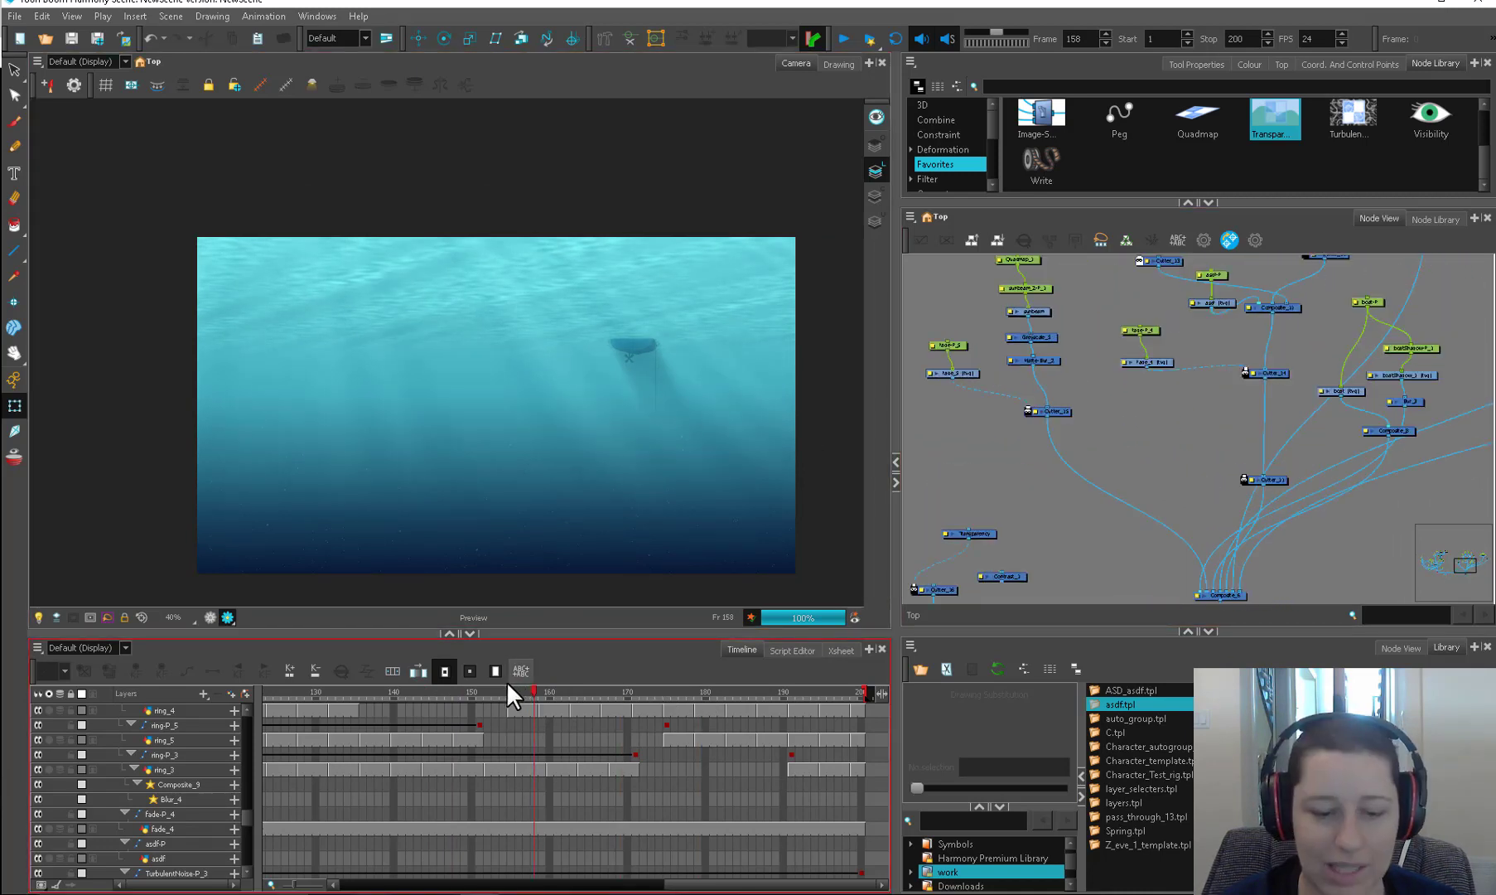
click(478, 695)
click(464, 697)
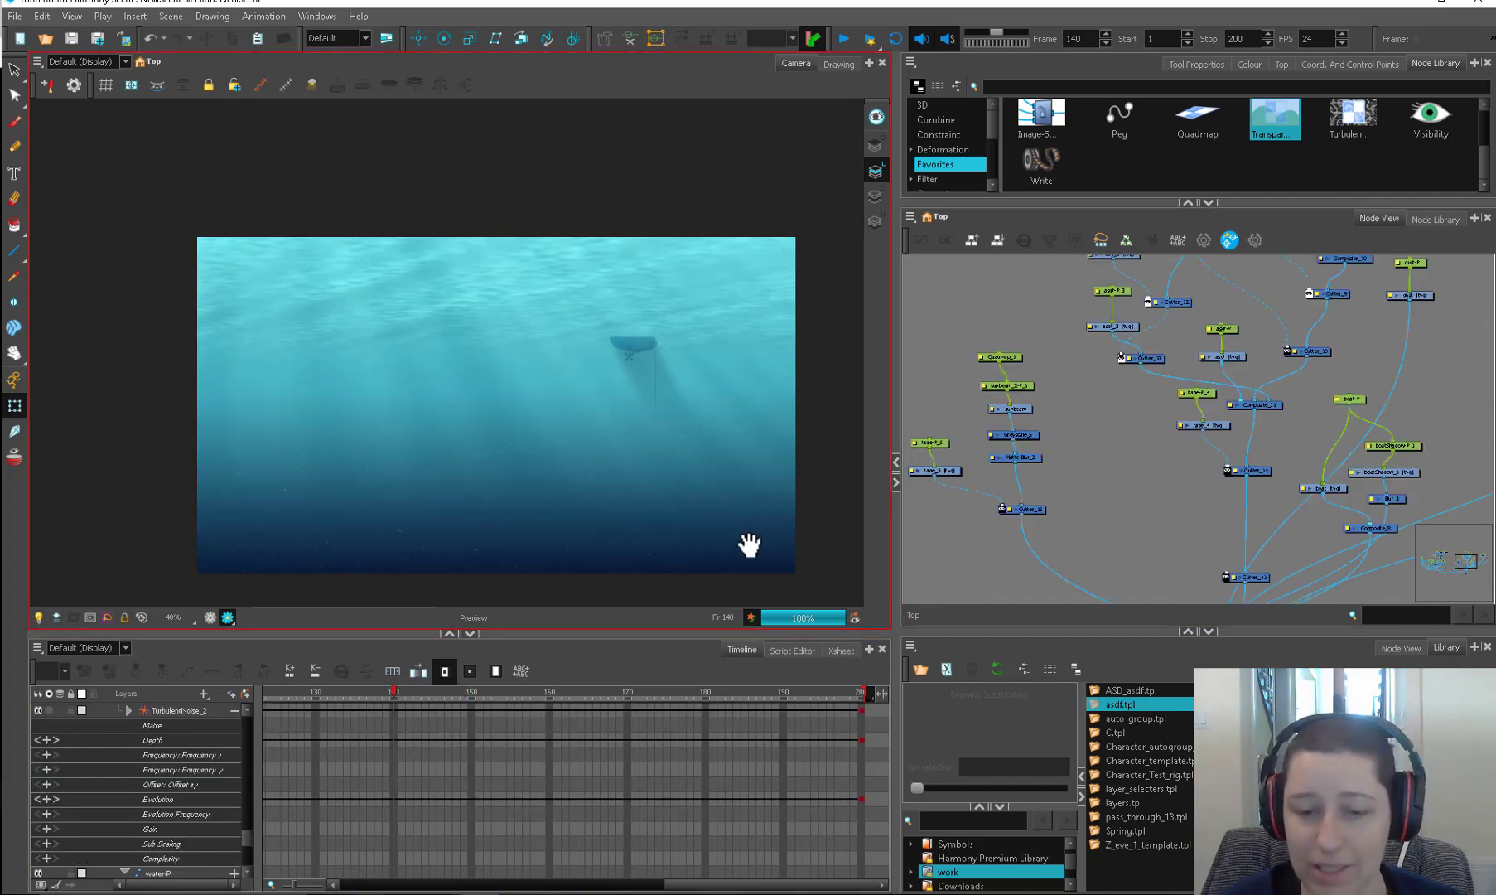
Step: Inspect the dark lower water and its dust specks up close at frame 140, and recheck the boat area at frame 151
drag(748, 545, 817, 439)
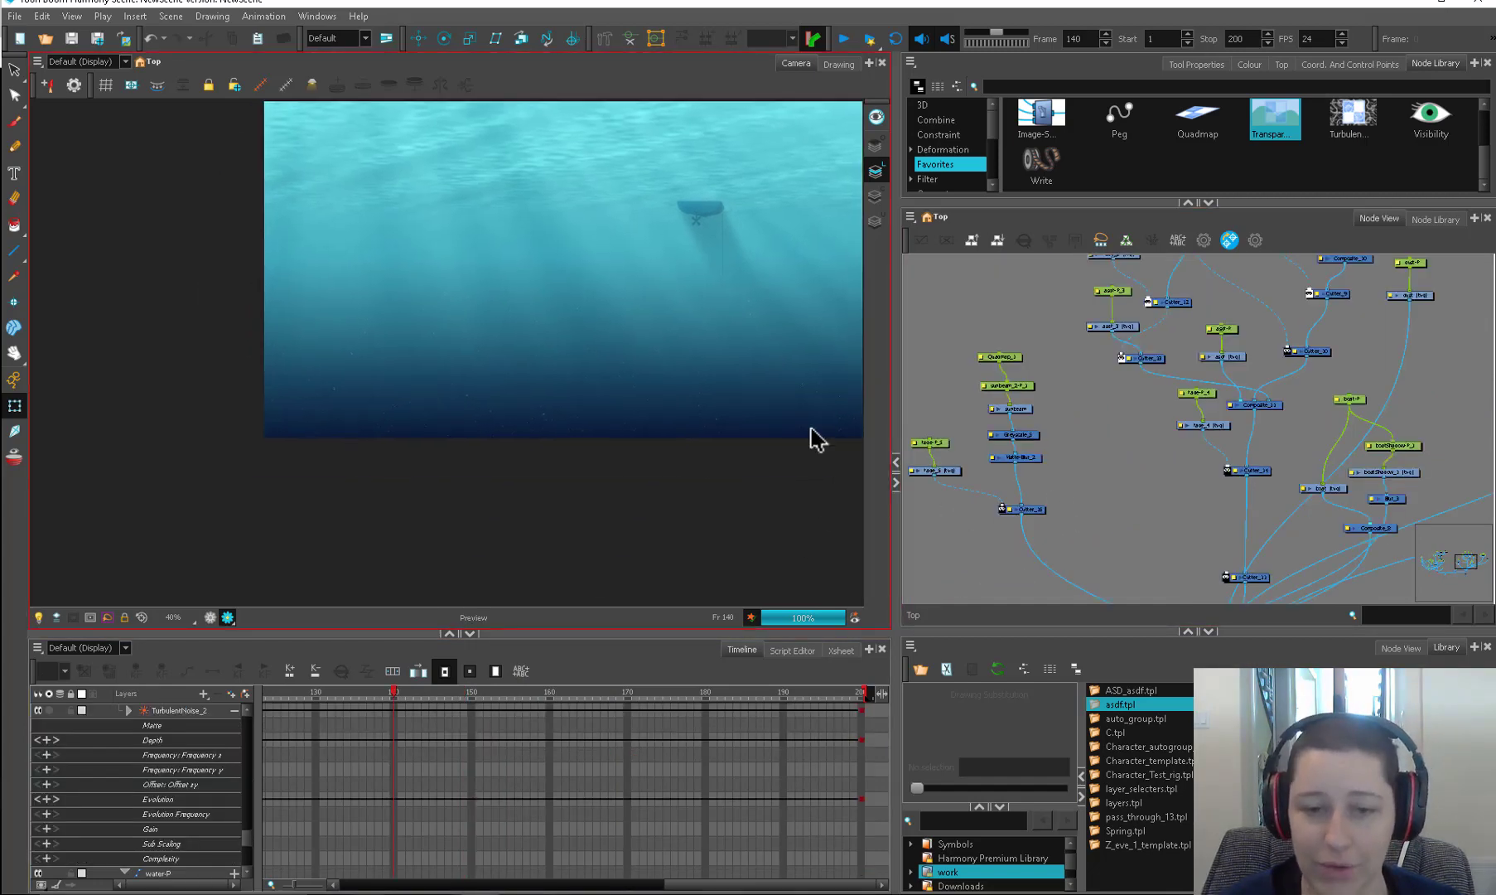
scroll(812, 437, up, 2)
drag(615, 385, 878, 501)
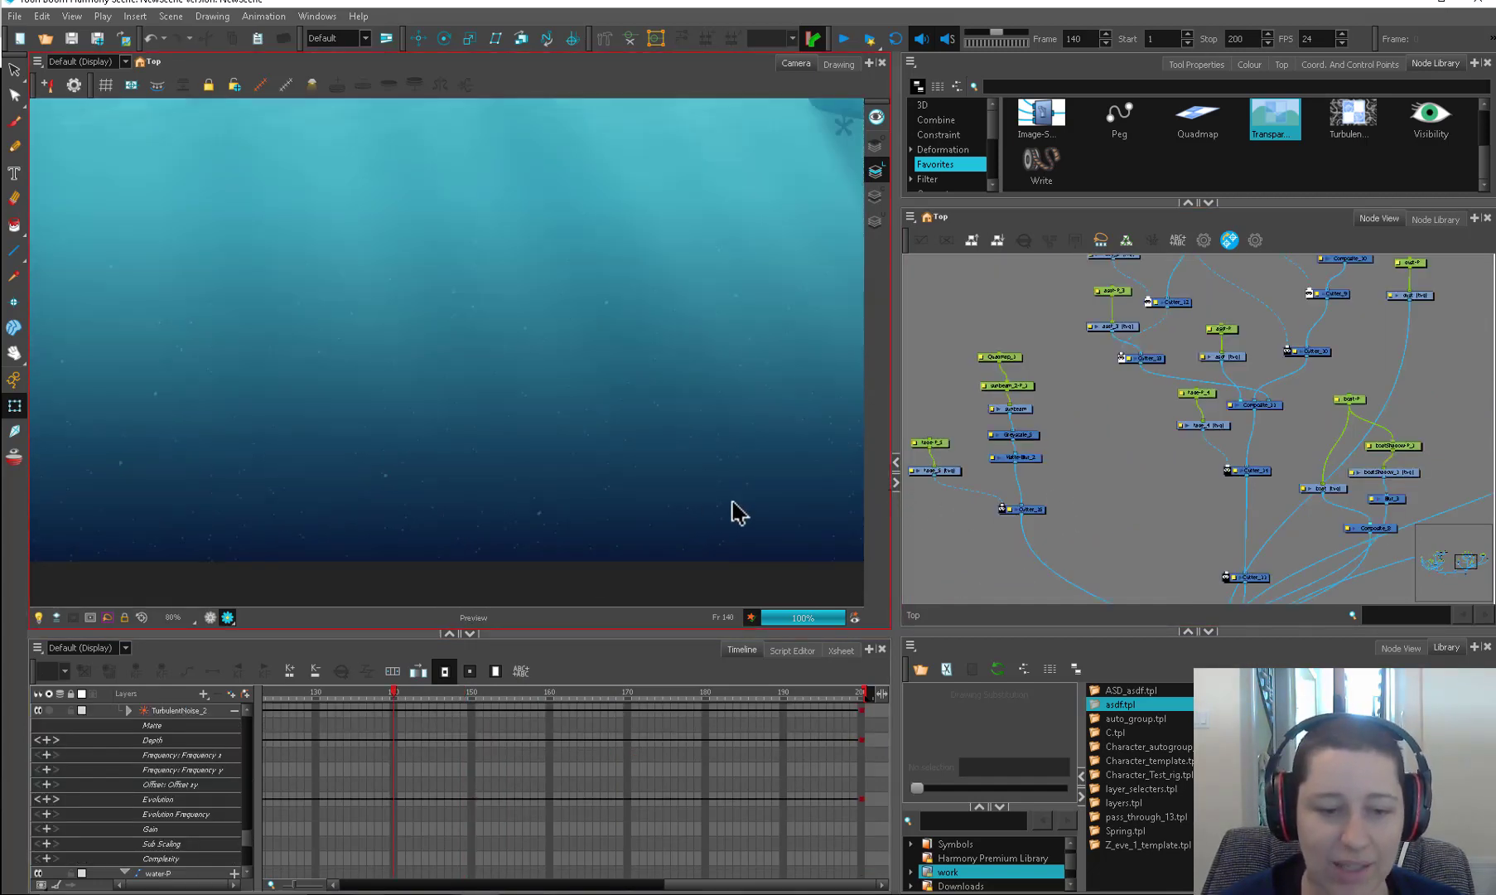
scroll(746, 522, down, 1)
click(478, 696)
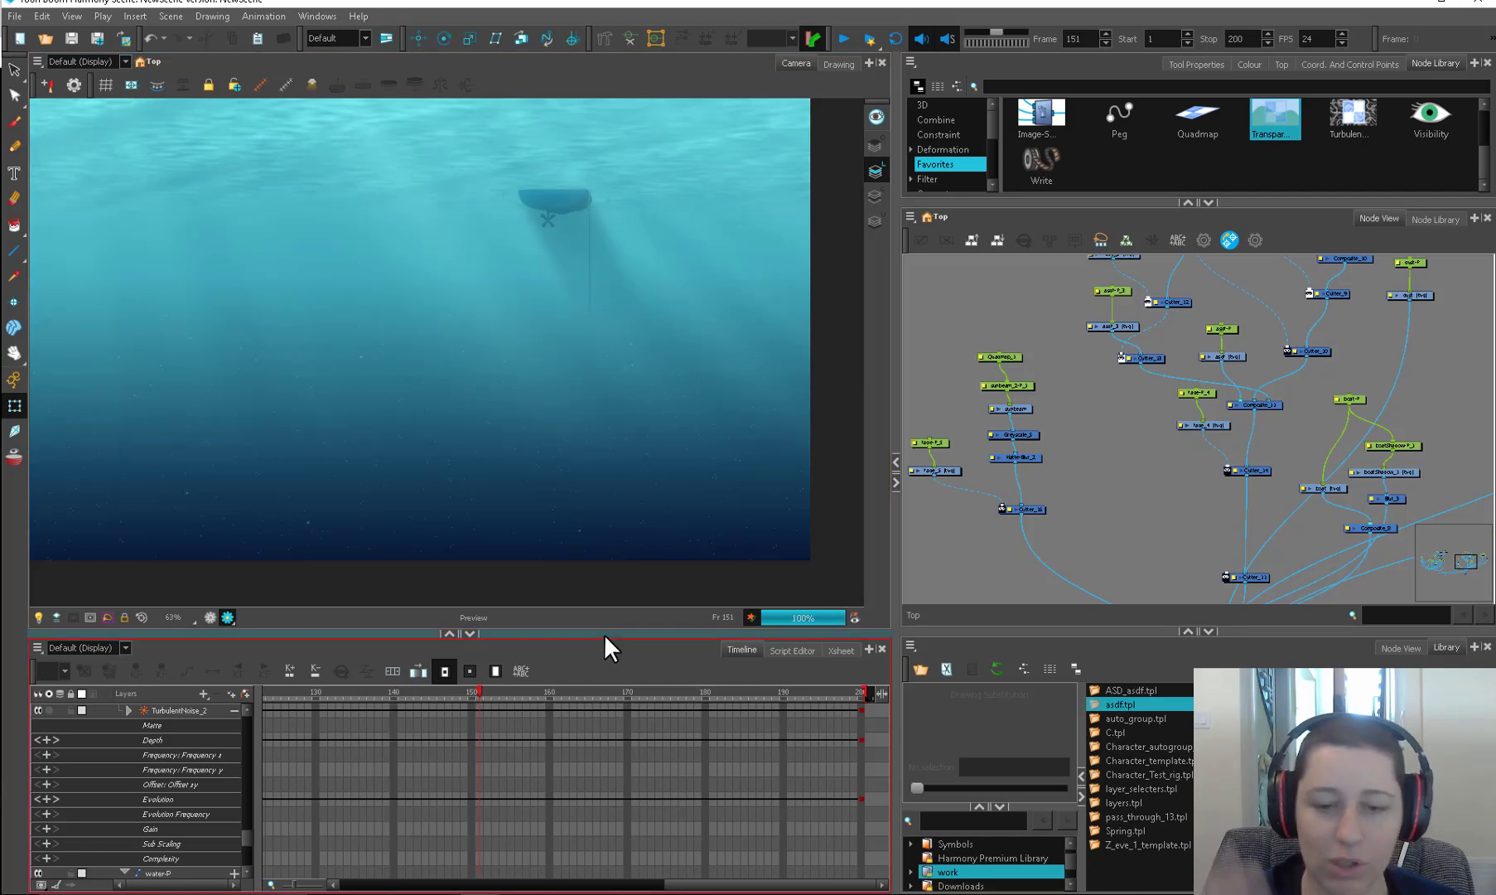
mouse_move(1185, 547)
mouse_down()
mouse_move(1193, 527)
mouse_move(1206, 538)
mouse_up()
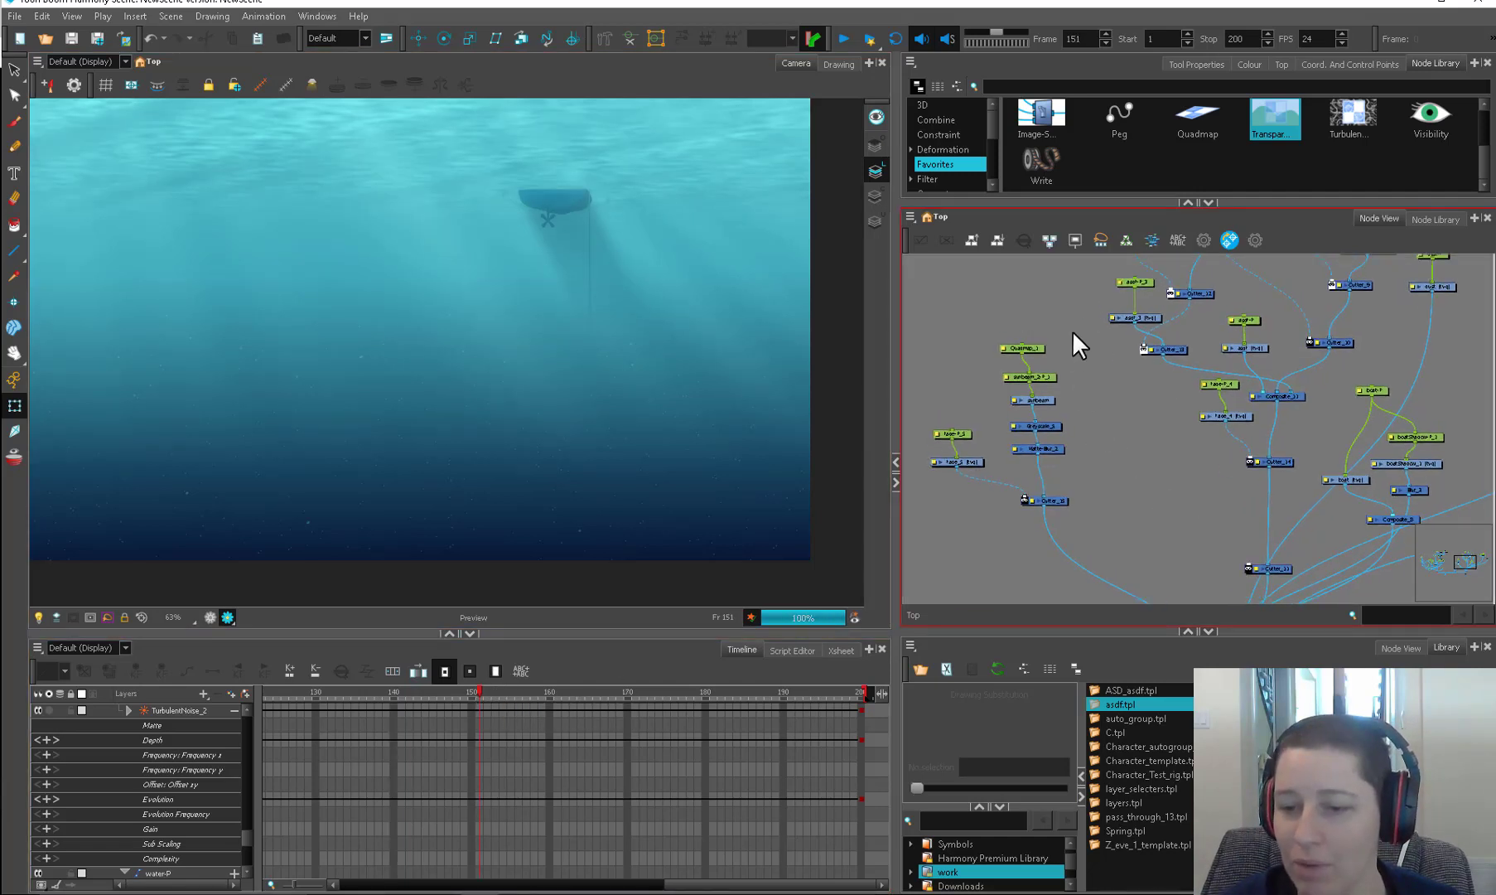
Step: Move the dust drawing and its peg beside the sunbeam chain, and reconnect the dust to the composite's frontmost input
drag(1074, 331, 963, 519)
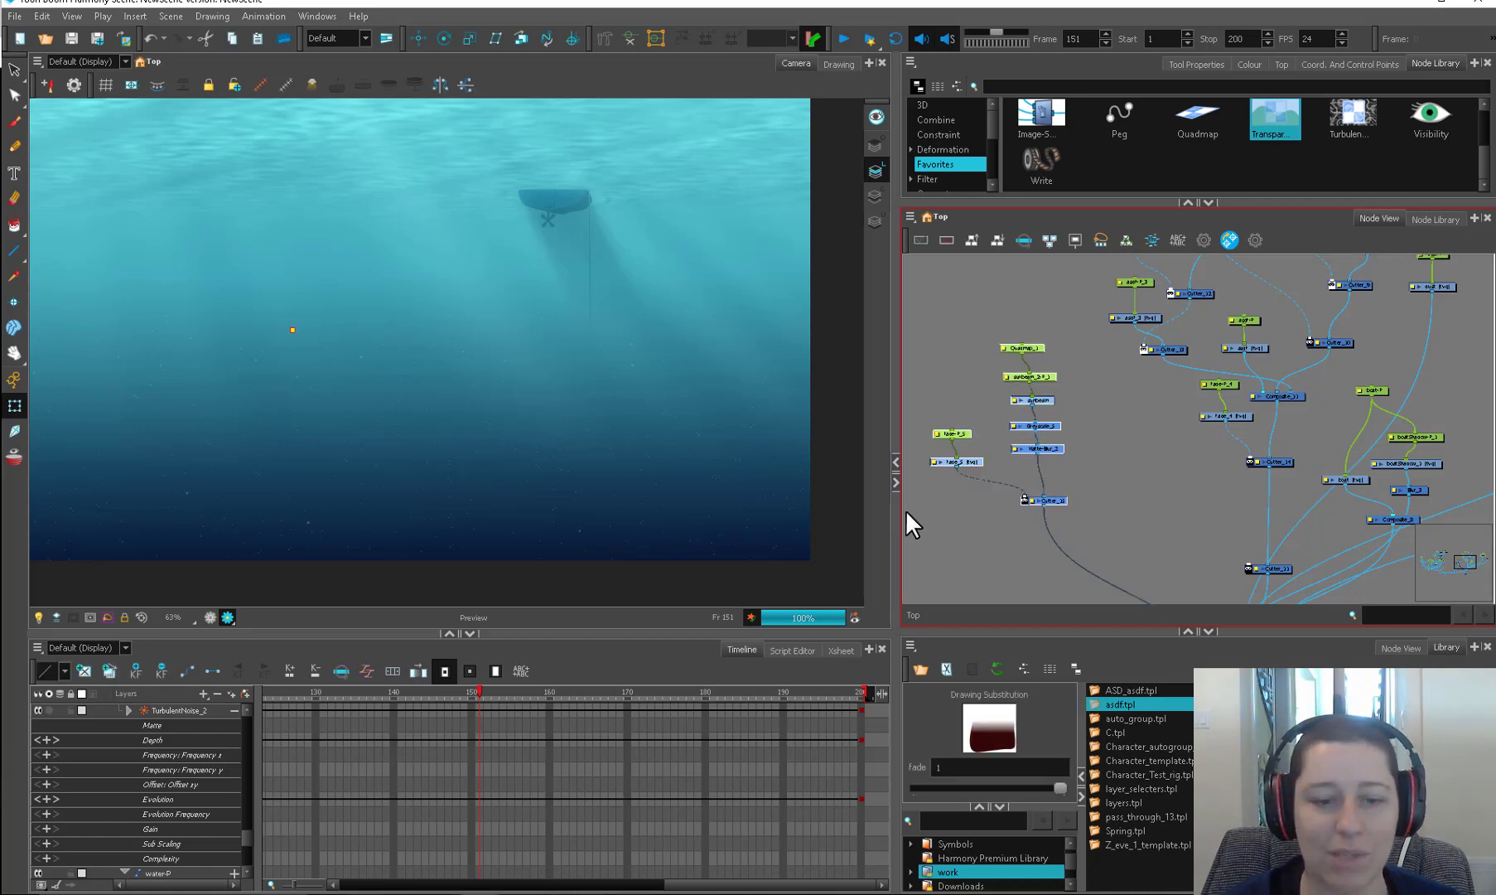
drag(1109, 555, 1109, 481)
drag(1334, 515, 1122, 537)
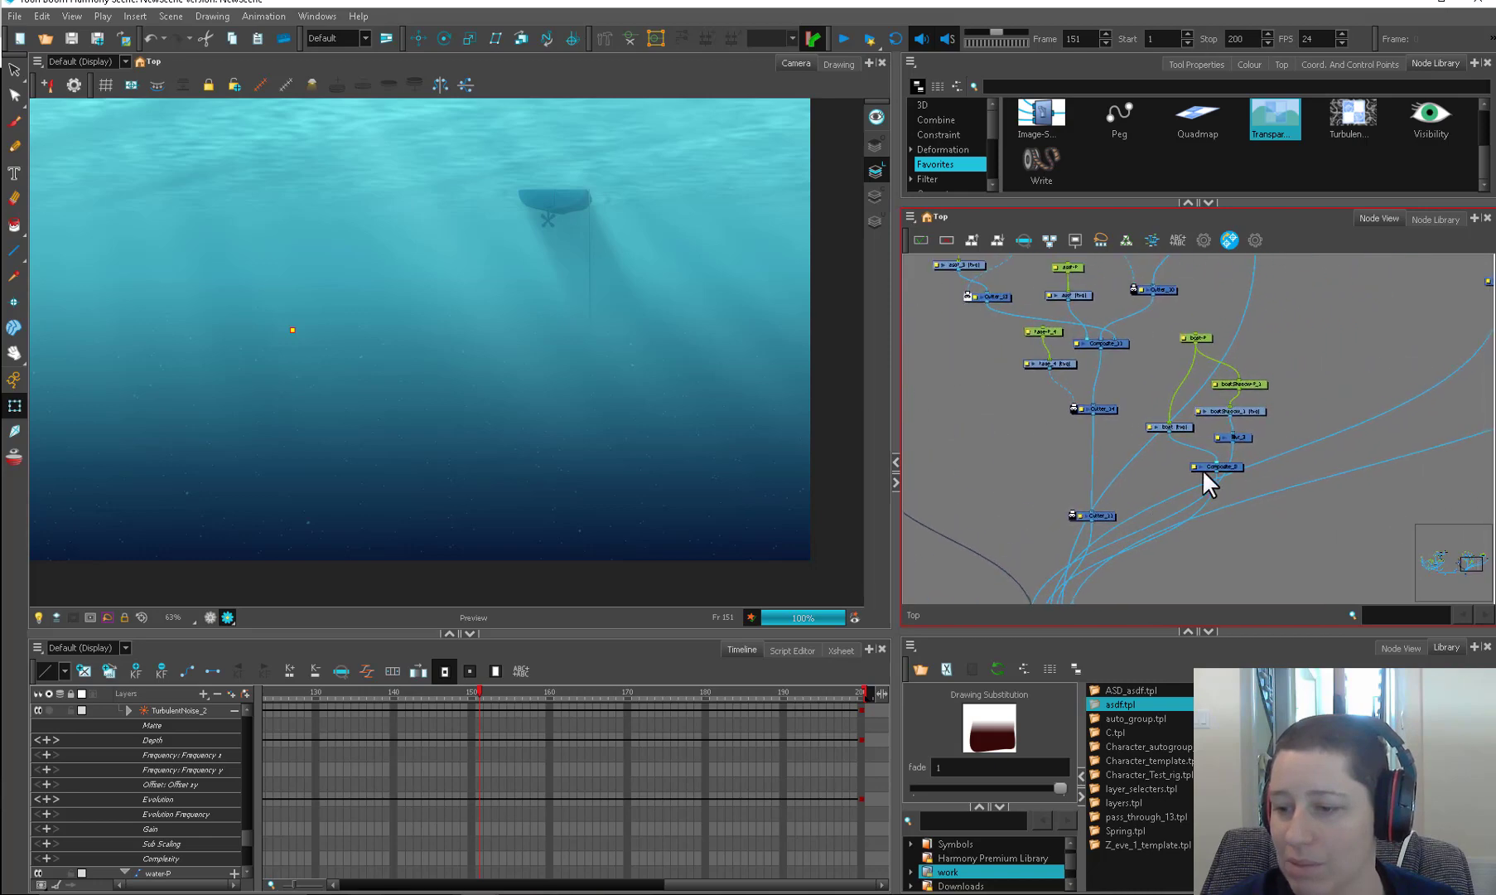
drag(1274, 324, 1211, 398)
drag(1323, 385, 969, 495)
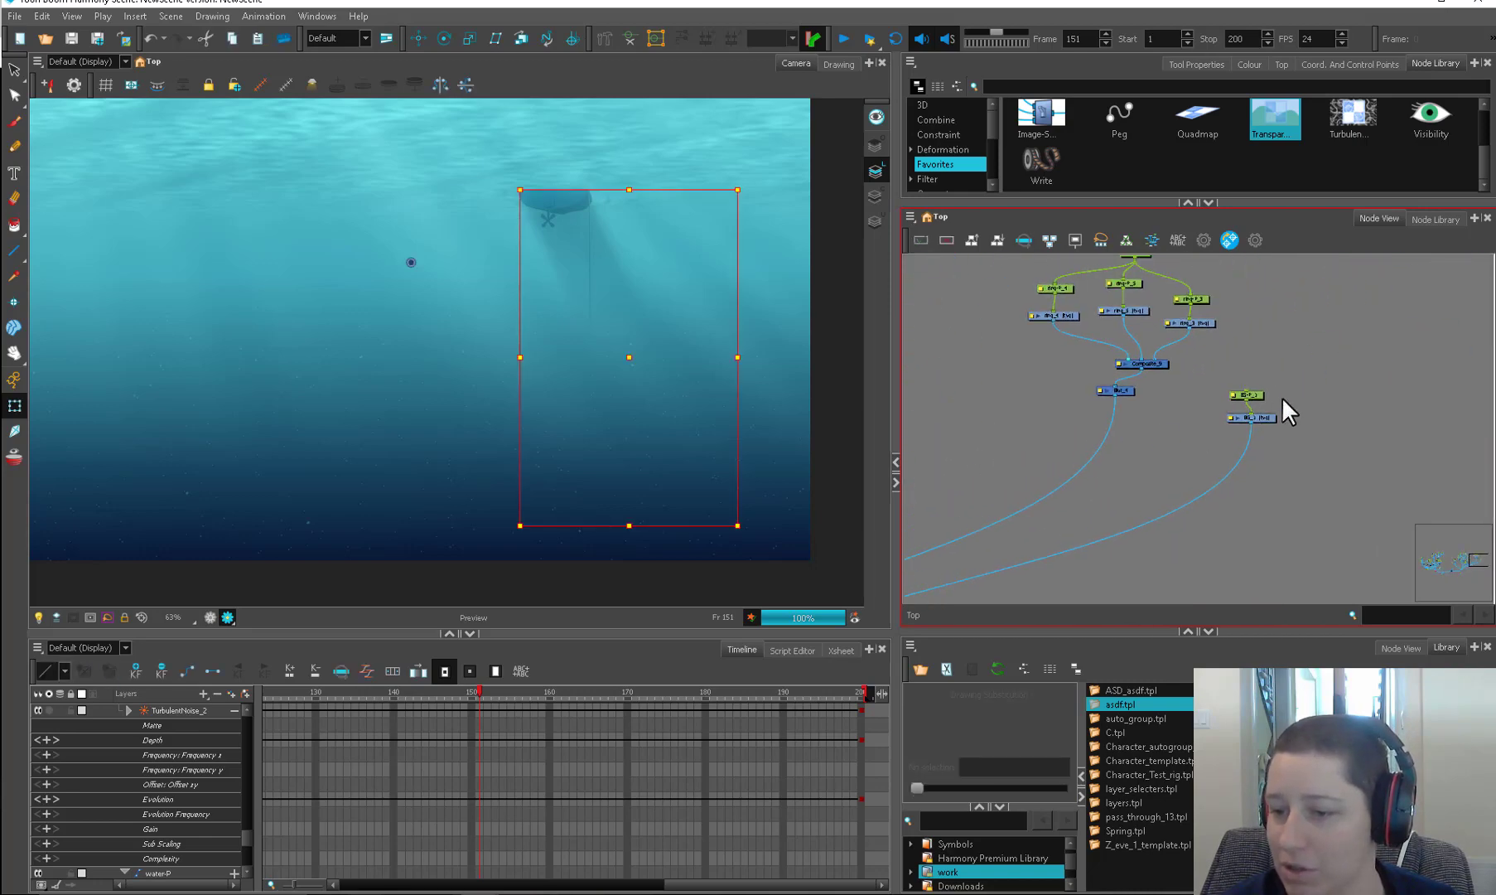
drag(1286, 411, 1226, 436)
drag(1083, 440, 1377, 392)
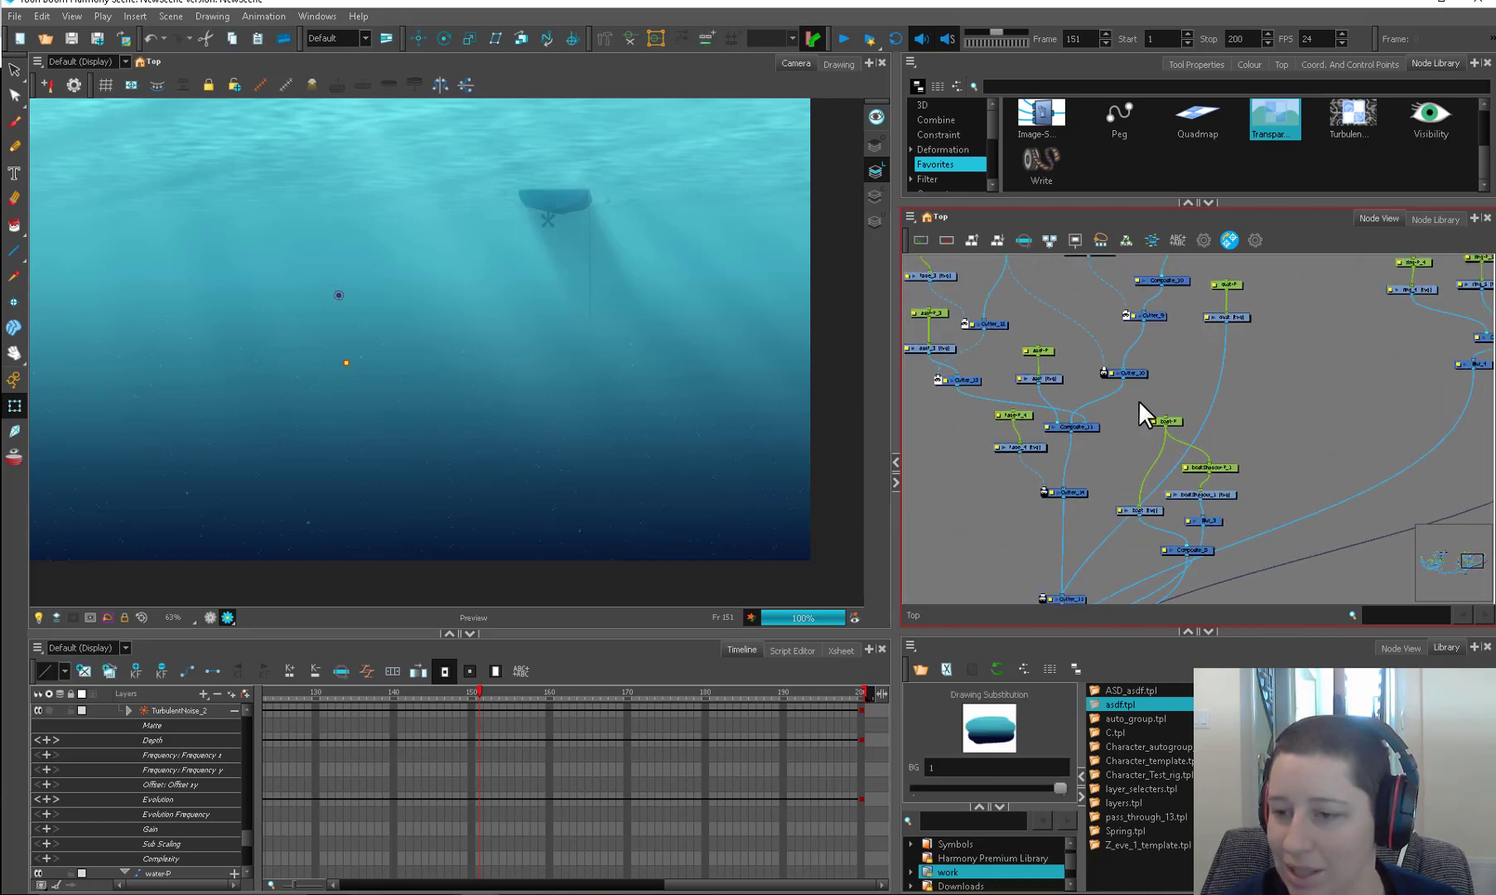
drag(1266, 271, 910, 527)
drag(1058, 461, 1407, 341)
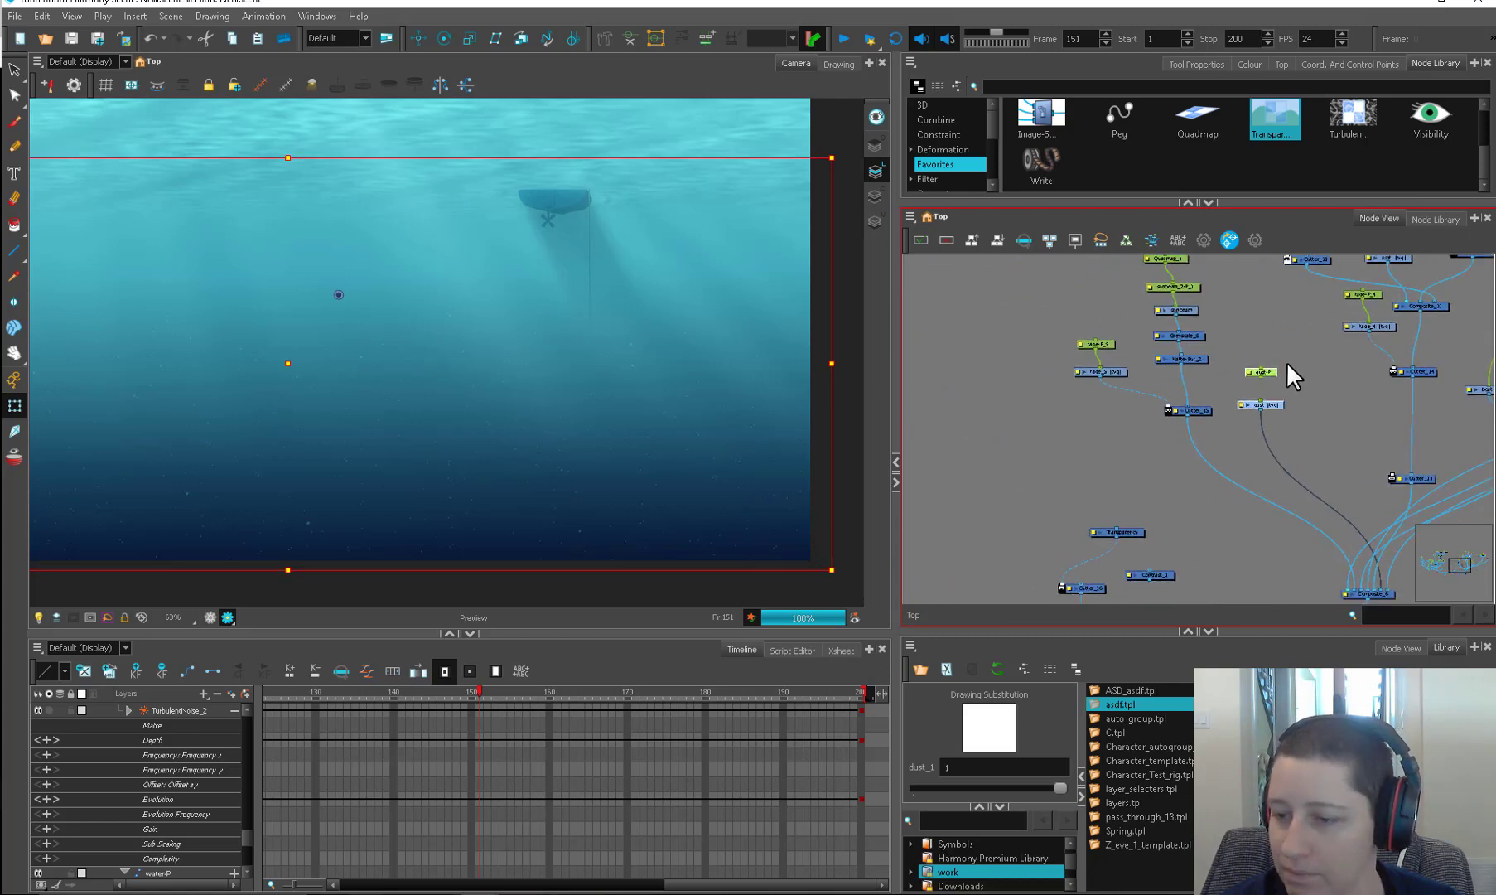
drag(1230, 558, 1188, 559)
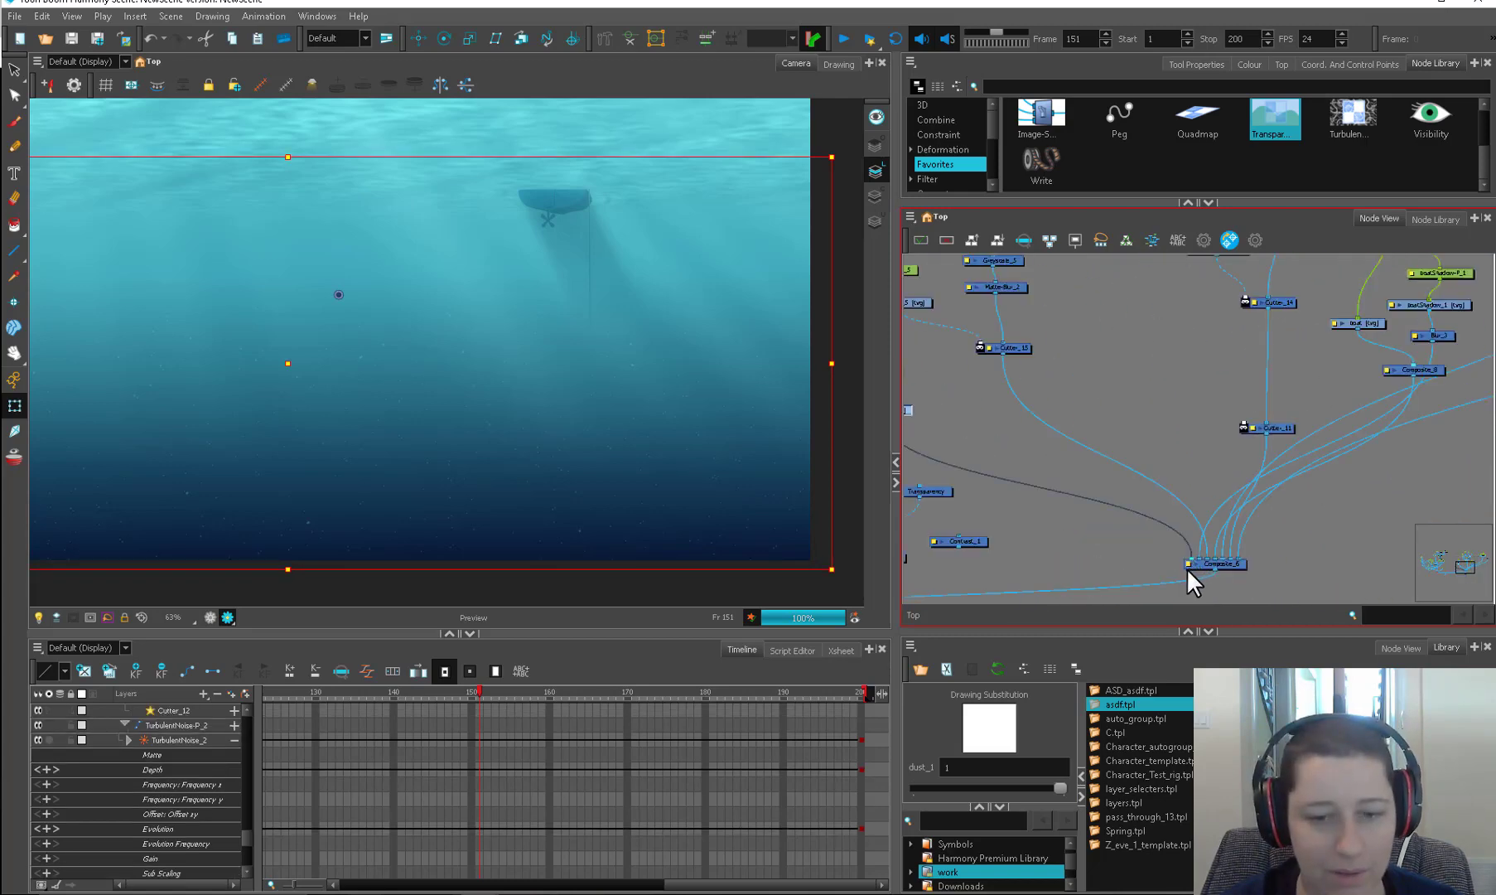
Step: Insert Cutter_16 below the dust drawing, feed Matte-Blur_2 into its matte, and check the masked dust at several frames
click(1049, 549)
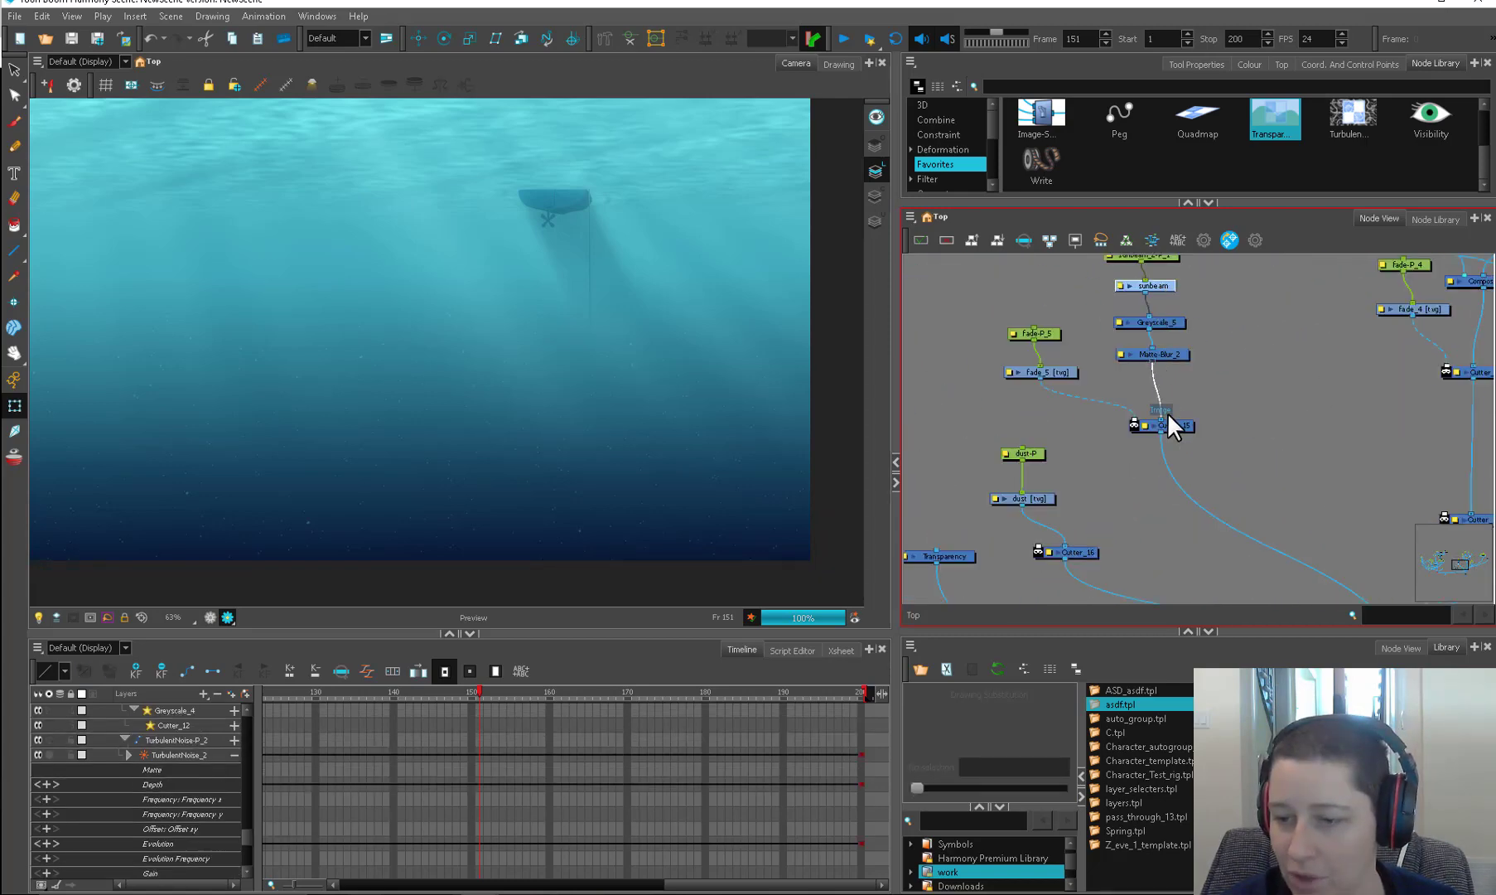
drag(1108, 523, 1037, 548)
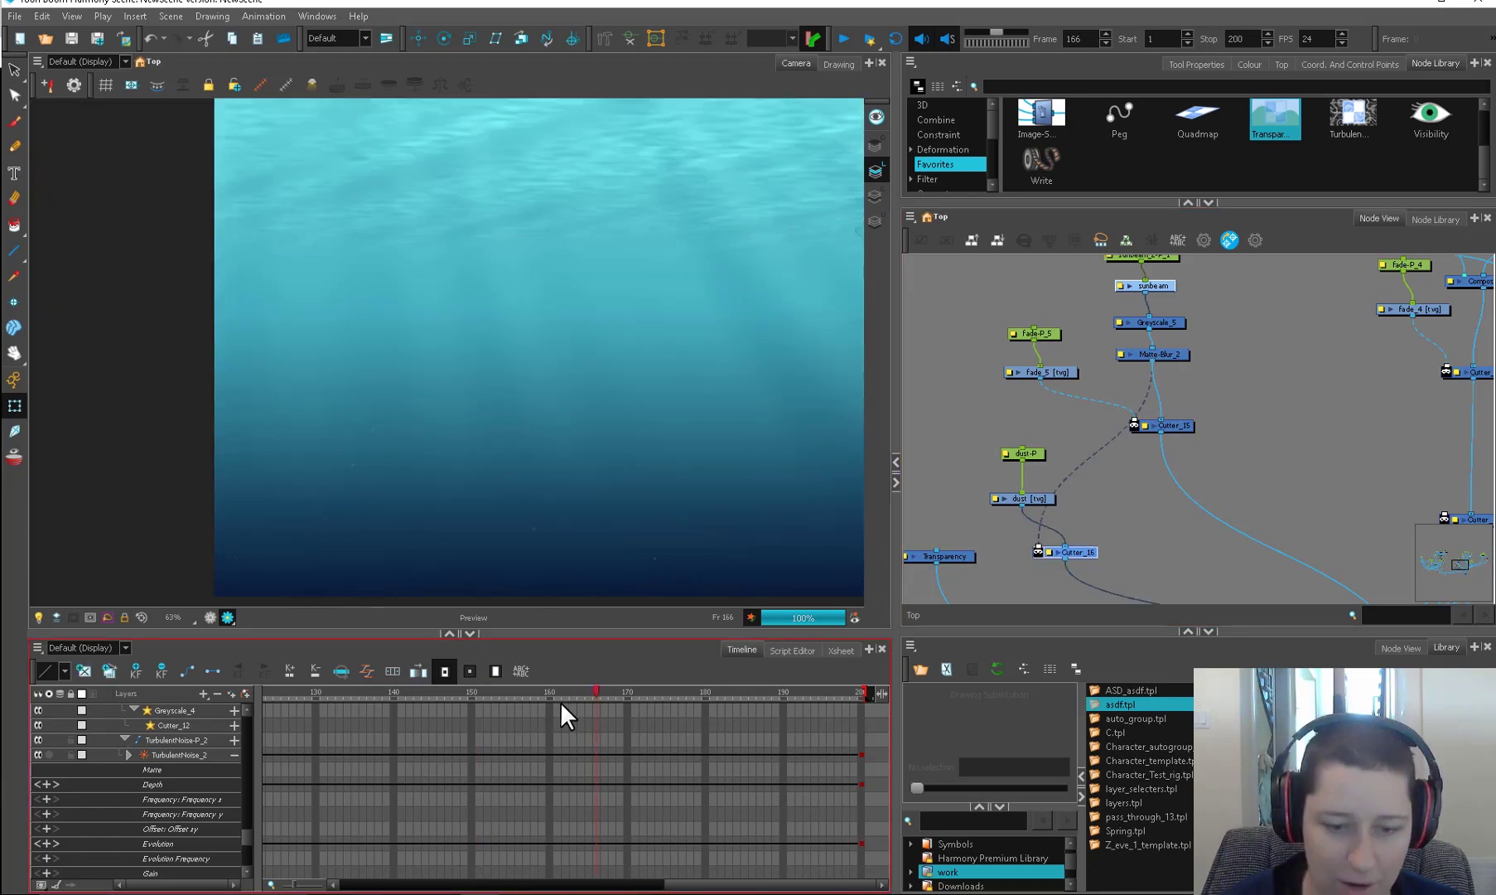
click(562, 701)
click(503, 694)
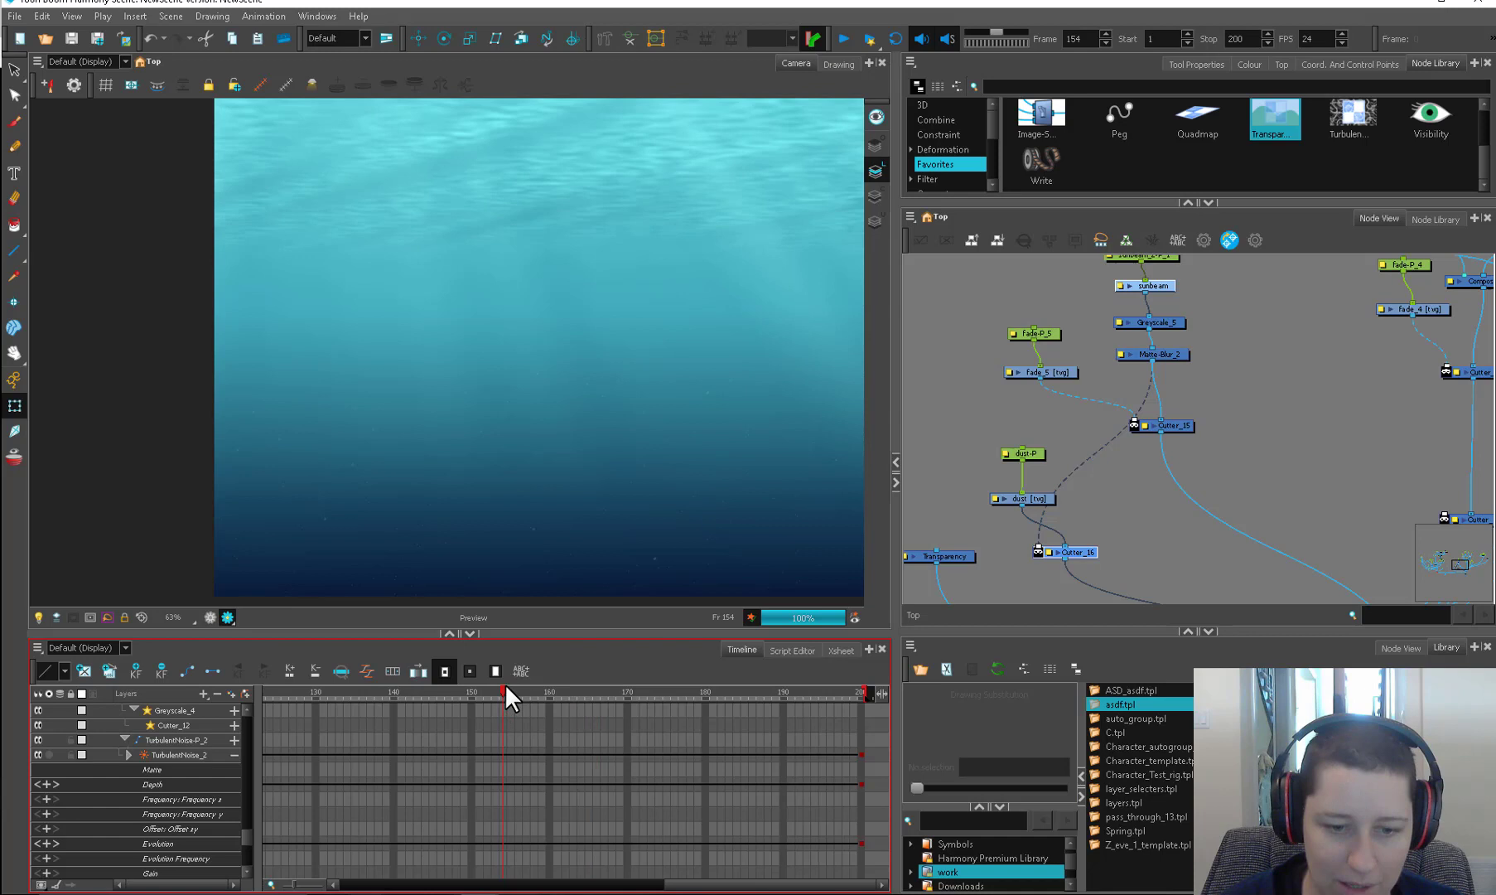
click(448, 695)
scroll(554, 443, down, 1)
drag(727, 511, 587, 534)
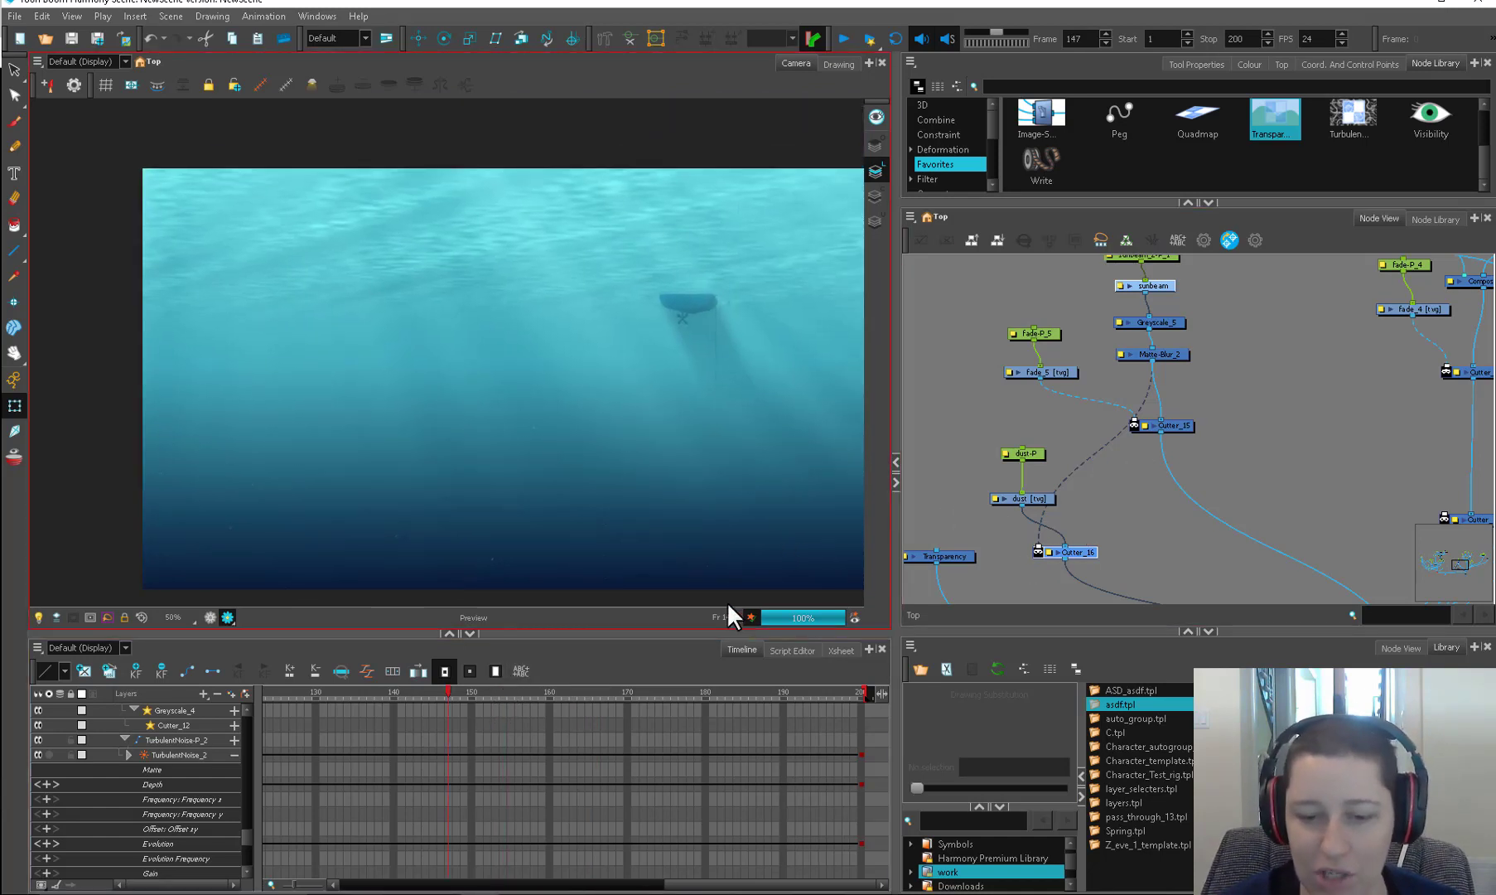
Step: Check the Contrast_1 settings and insert the node between Matte-Blur_2 and Cutter_16's matte
drag(1122, 525, 1072, 506)
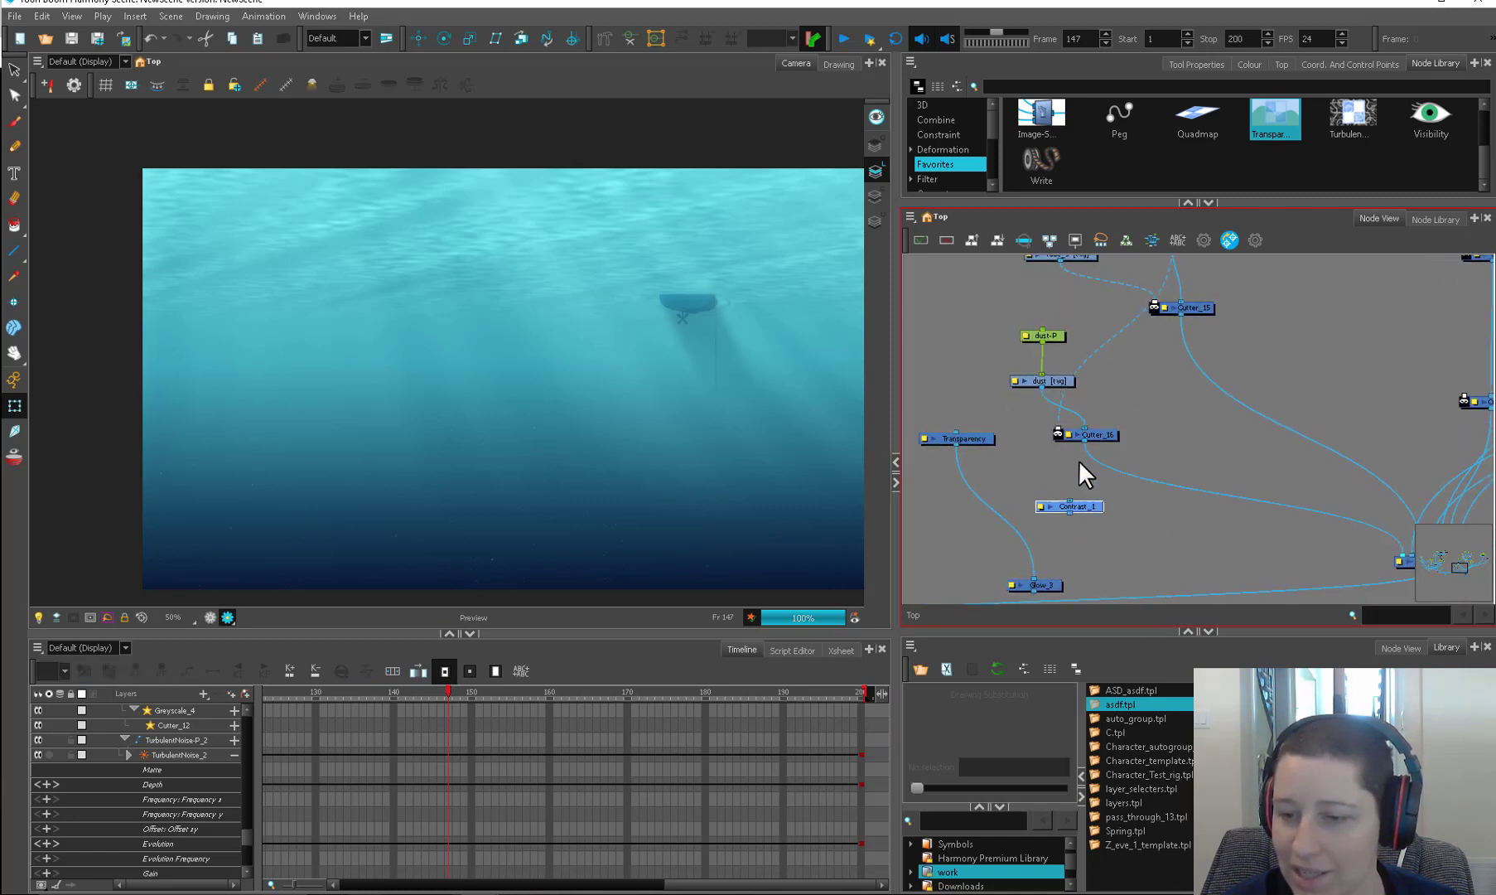
double_click(1055, 485)
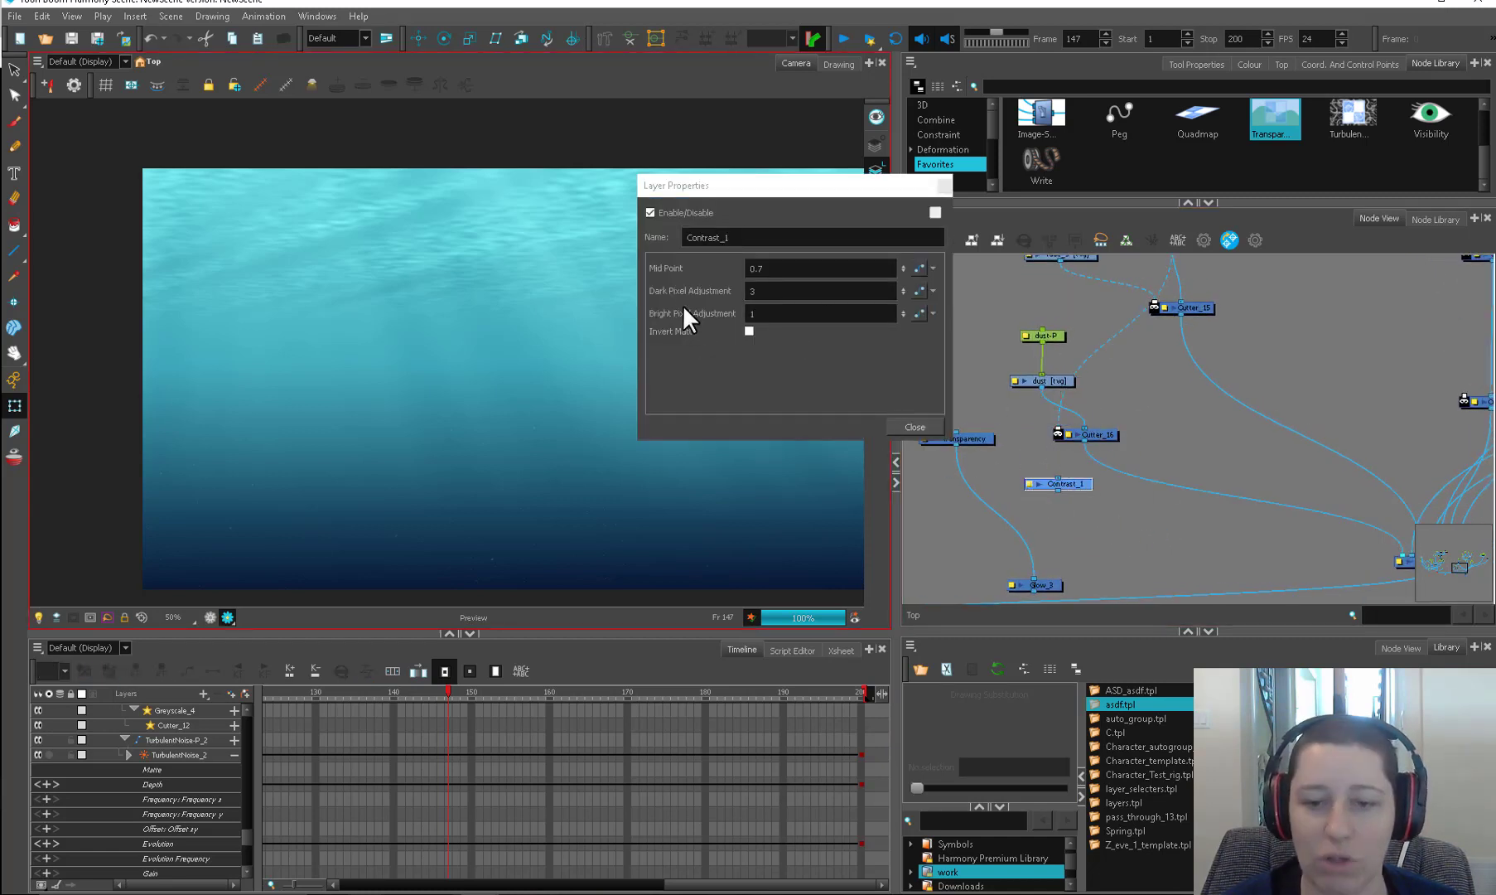
key(Return)
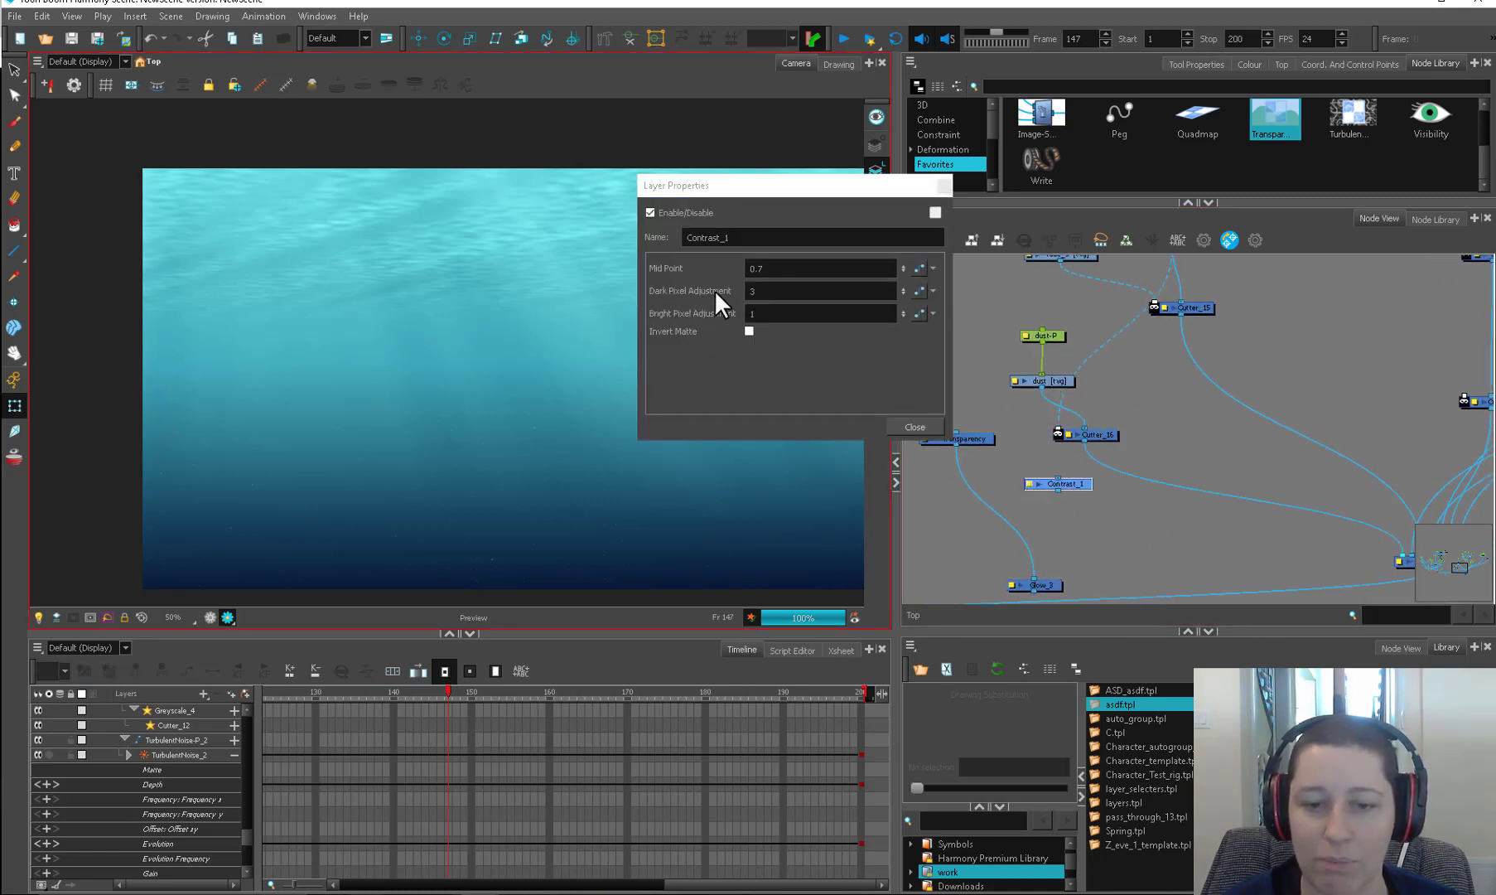
click(763, 314)
click(761, 290)
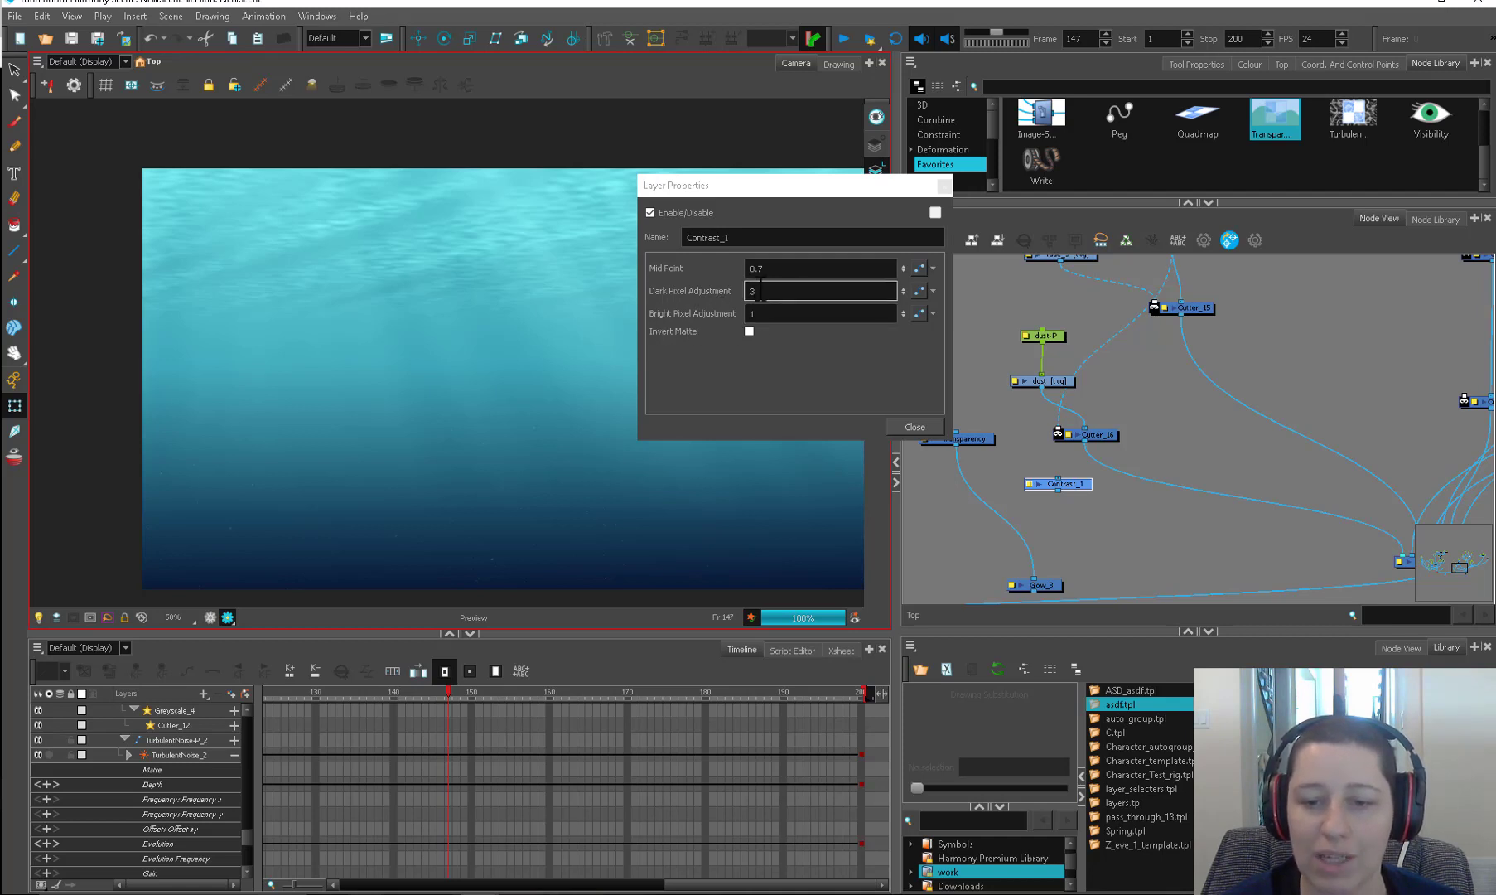
click(916, 428)
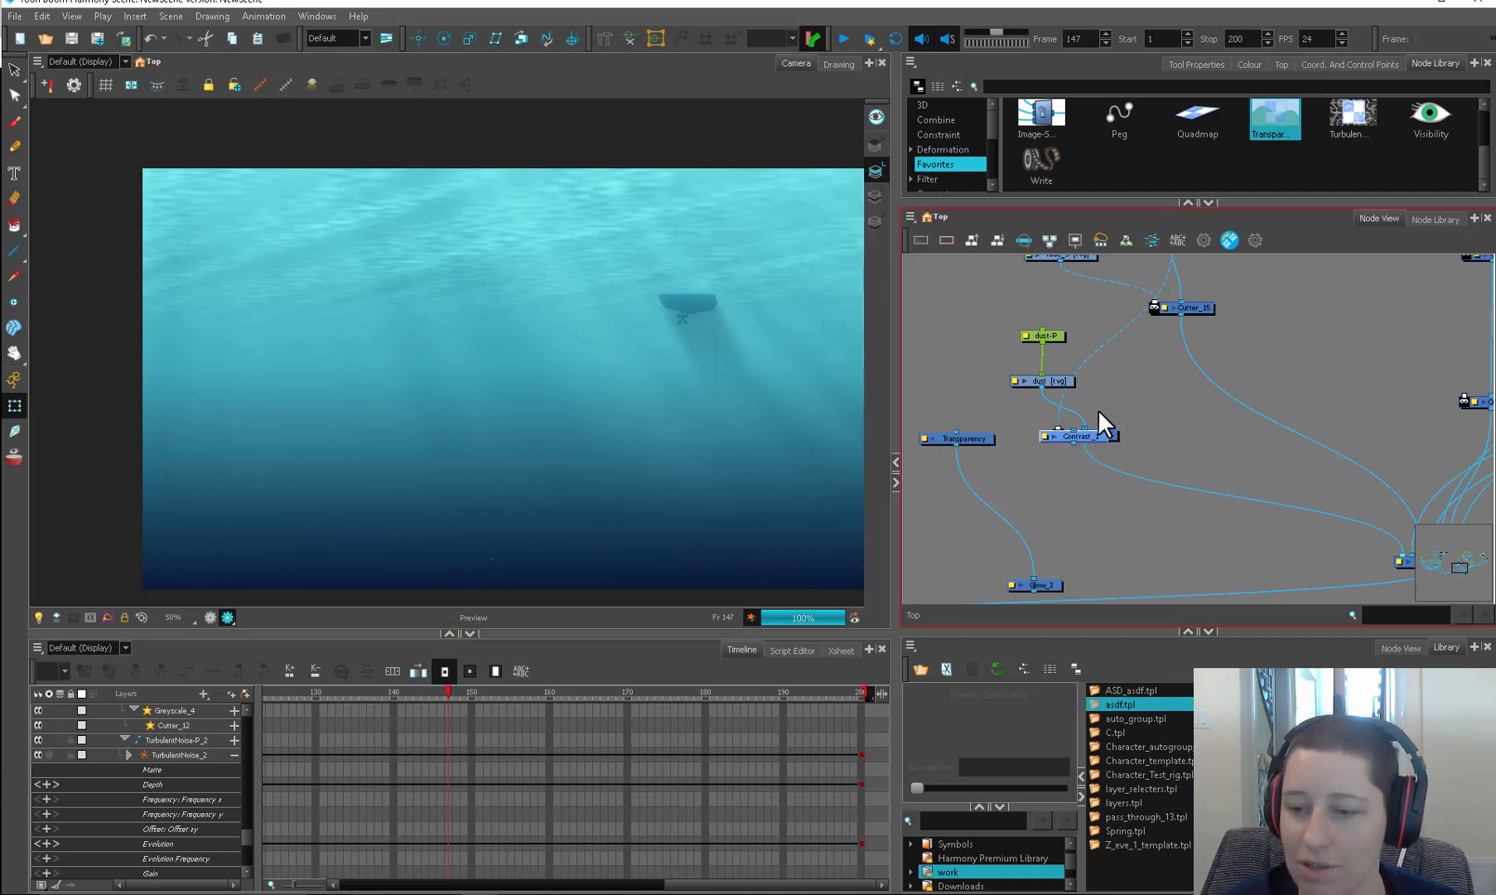
drag(1085, 437, 1120, 345)
Step: Insert Glow_3 into the connection between Cutter_15 and the composite, and examine its effect on the sunbeams
scroll(684, 566, up, 1)
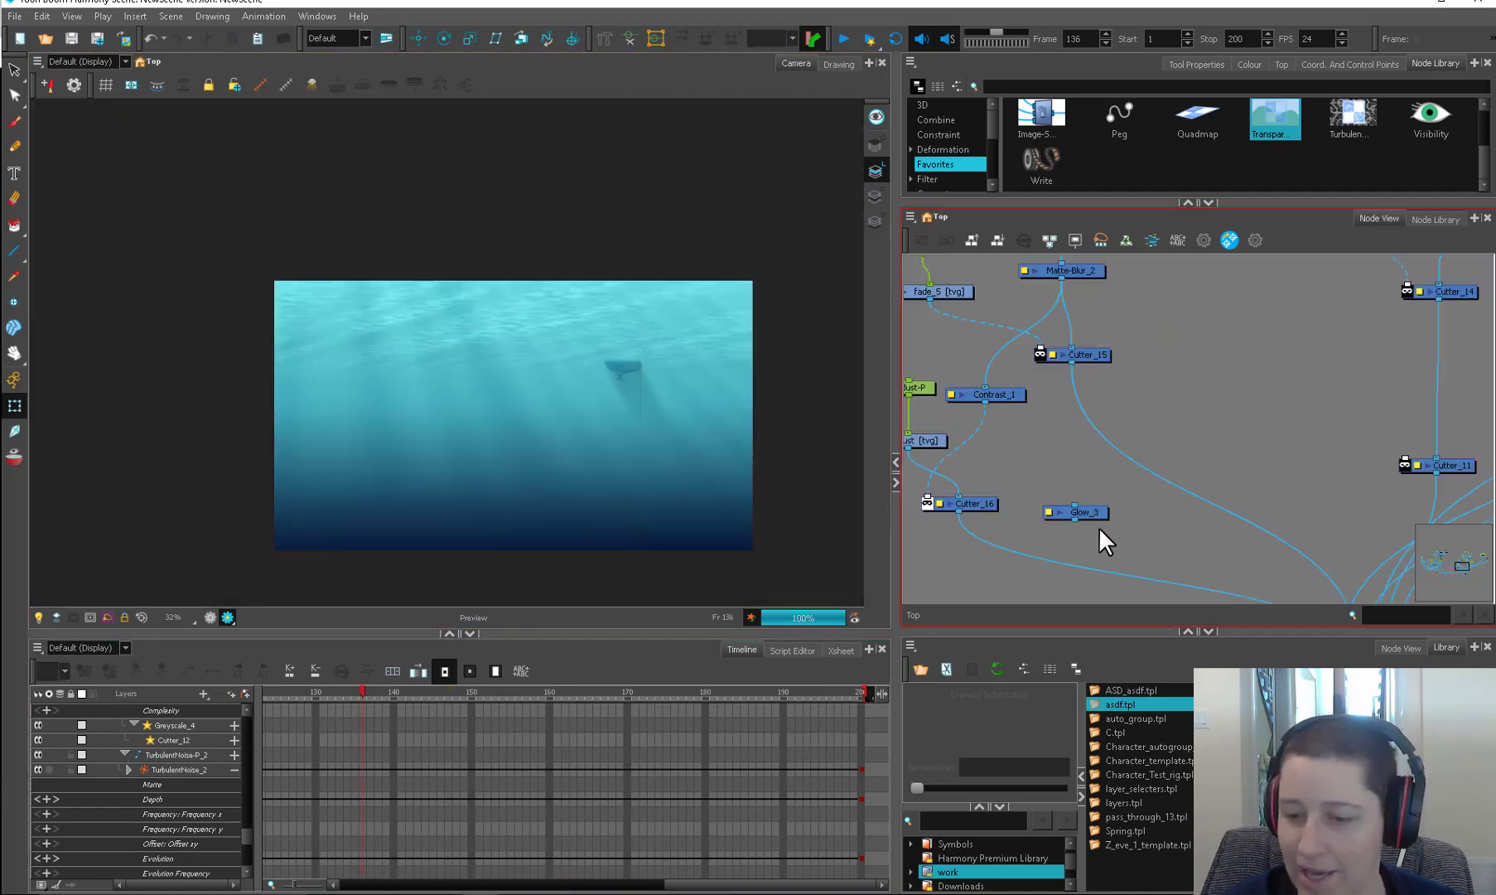
drag(1099, 527, 1099, 470)
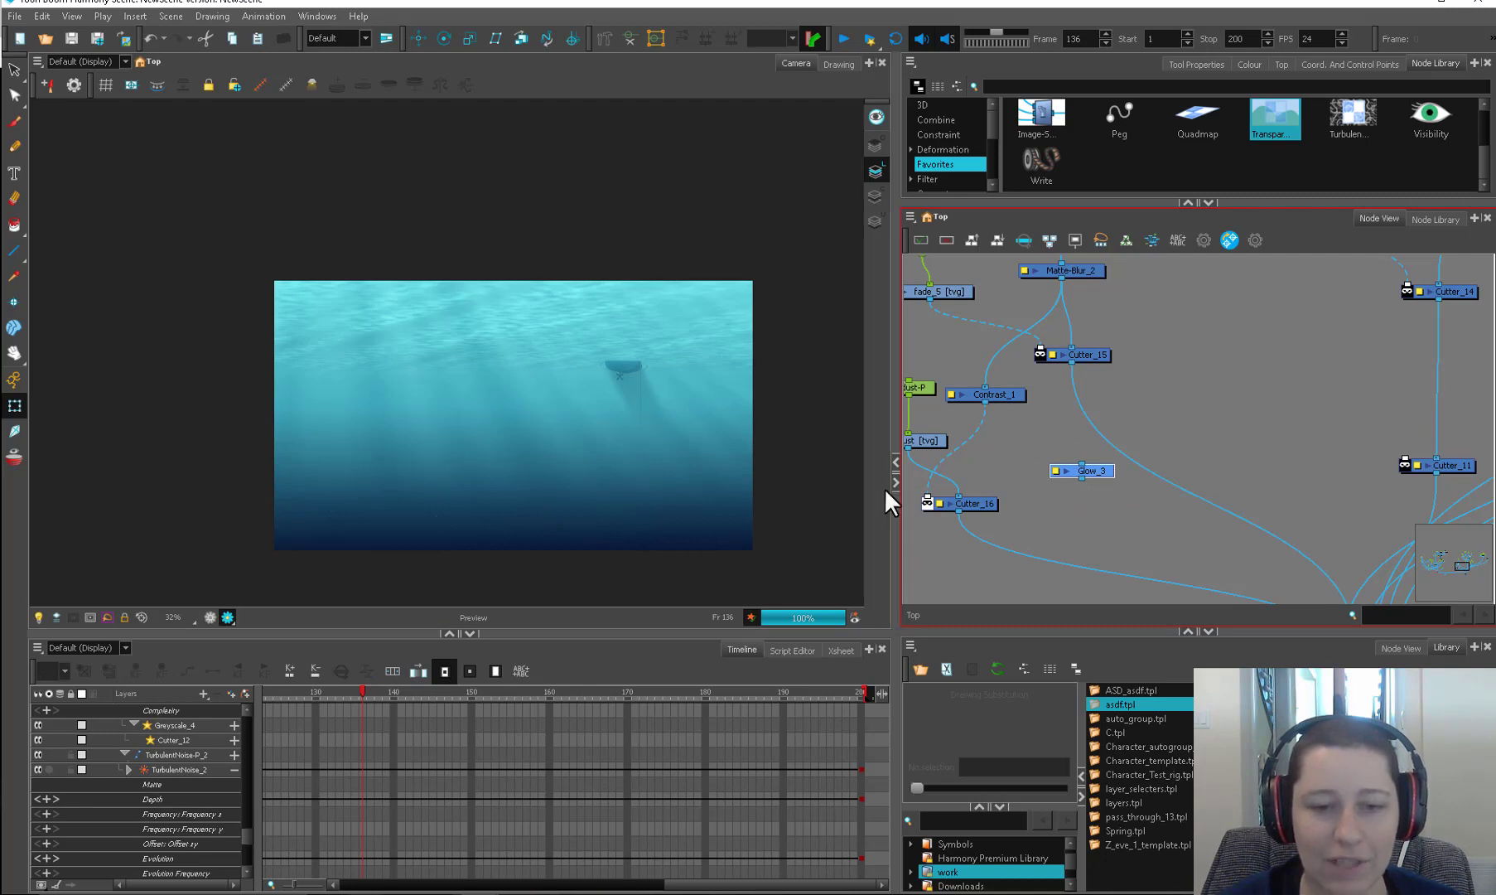
scroll(557, 471, up, 1)
drag(778, 504, 742, 519)
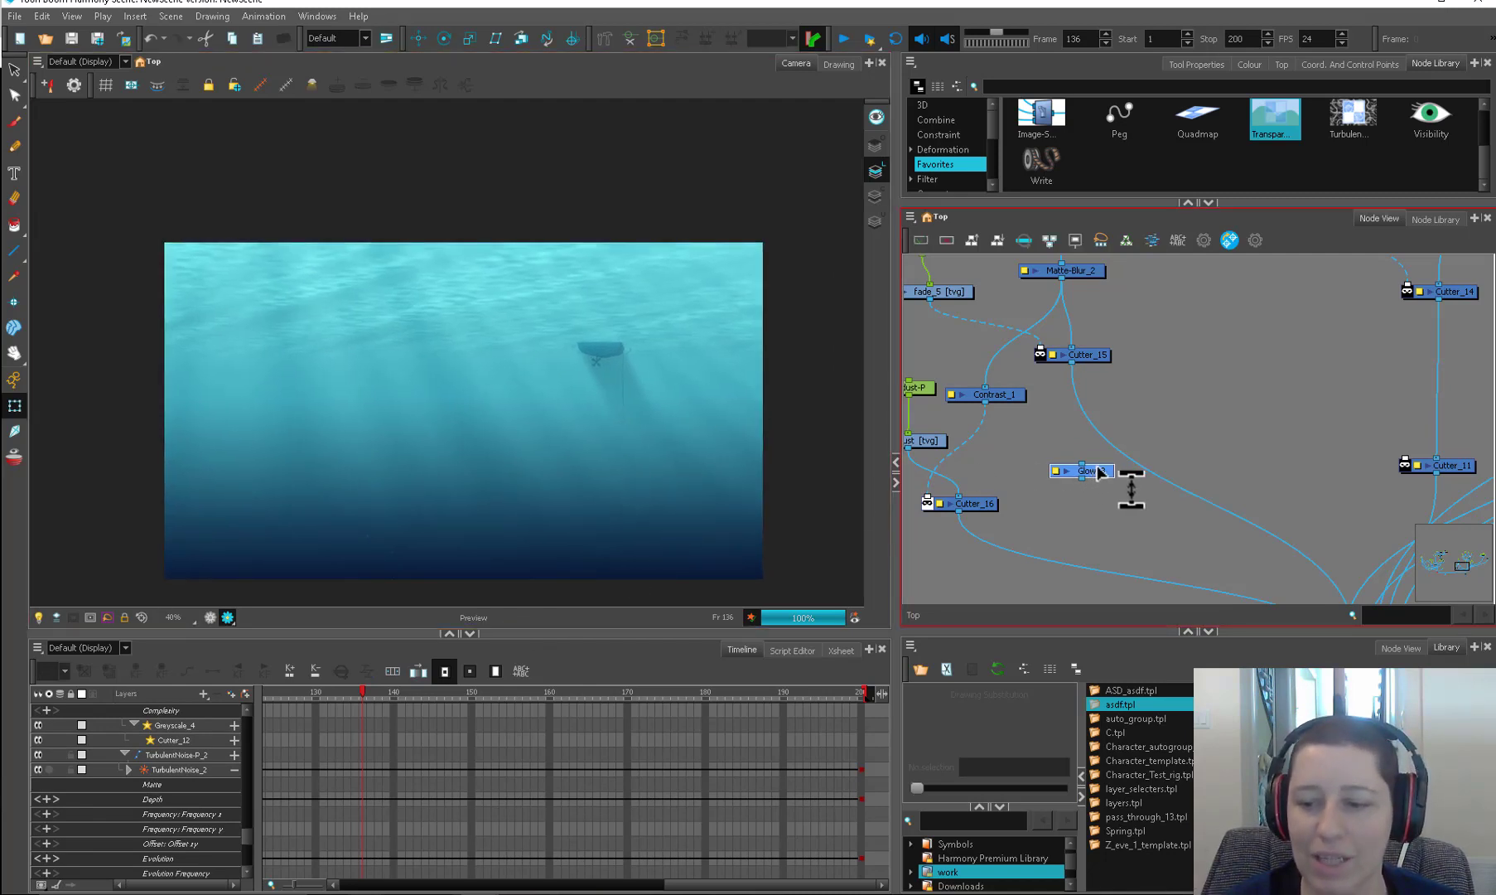
drag(1107, 470, 1121, 441)
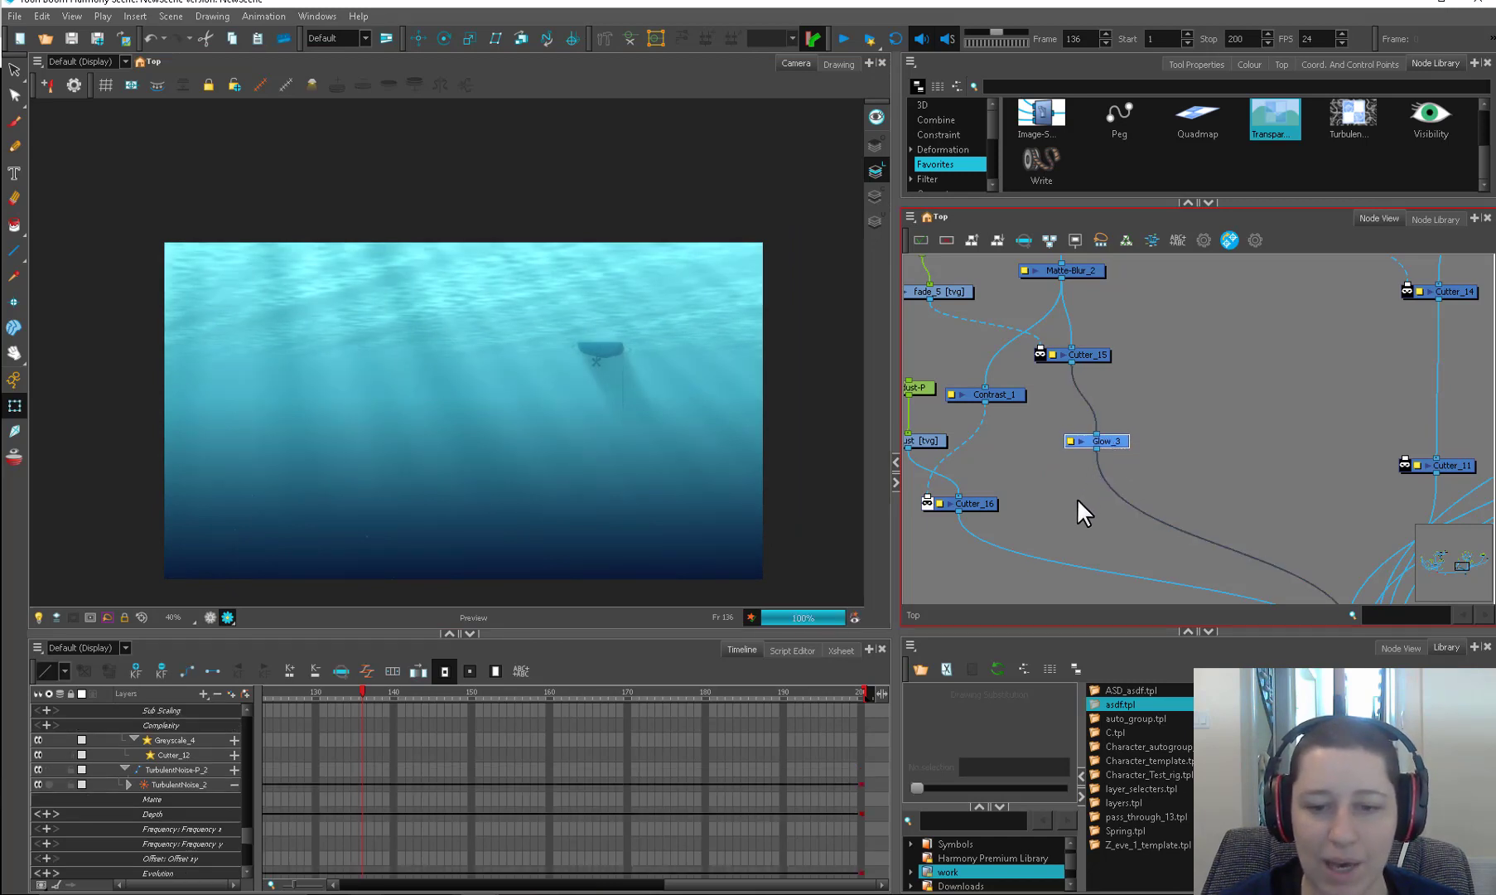
click(1077, 497)
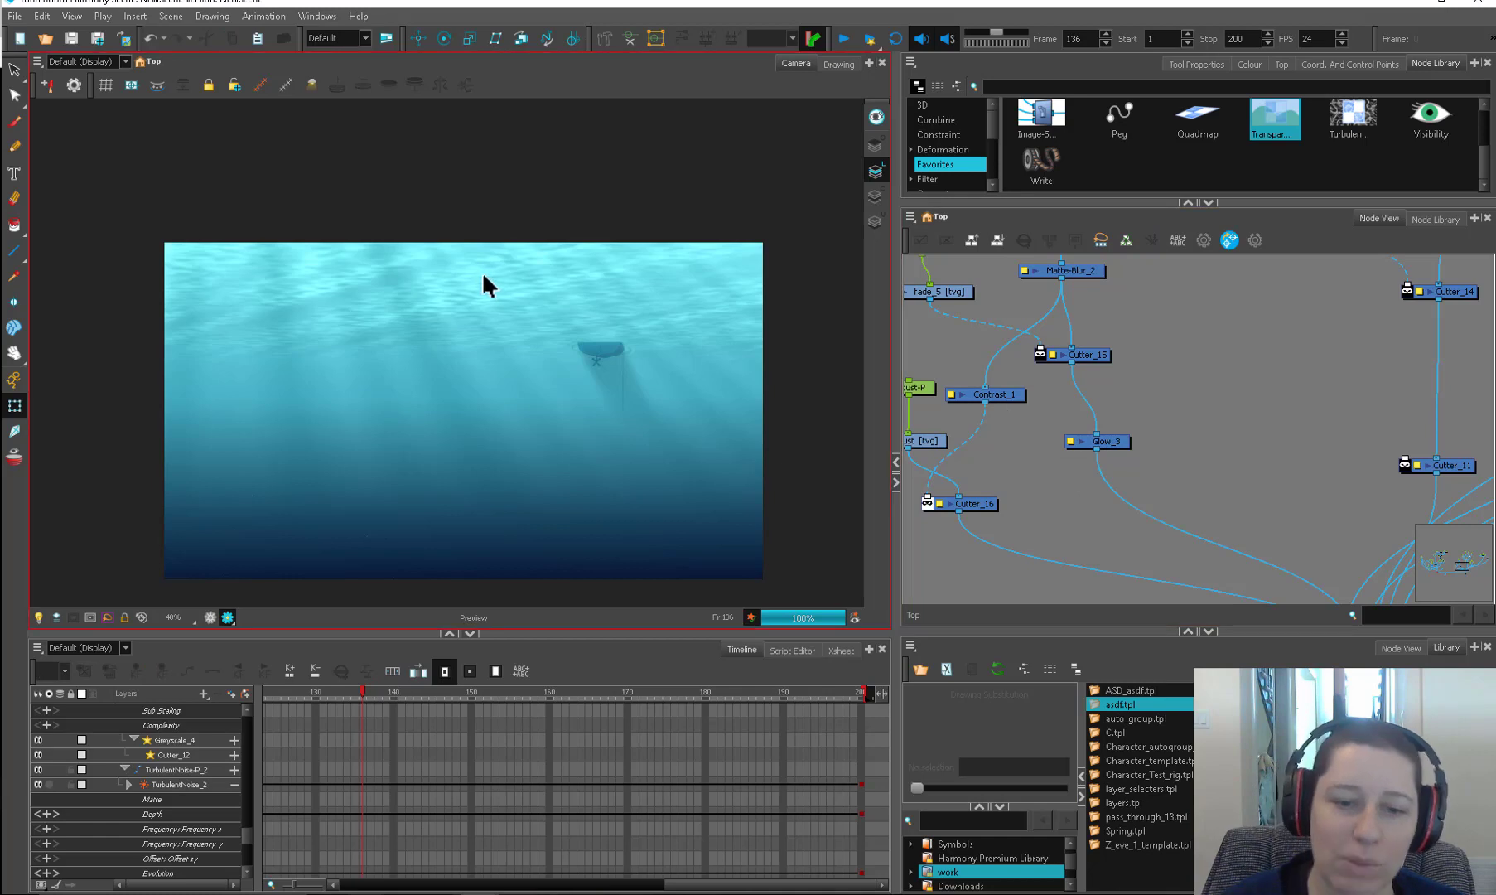
scroll(1065, 388, up, 1)
mouse_move(1100, 448)
mouse_down()
mouse_move(1071, 471)
mouse_move(1104, 434)
mouse_up()
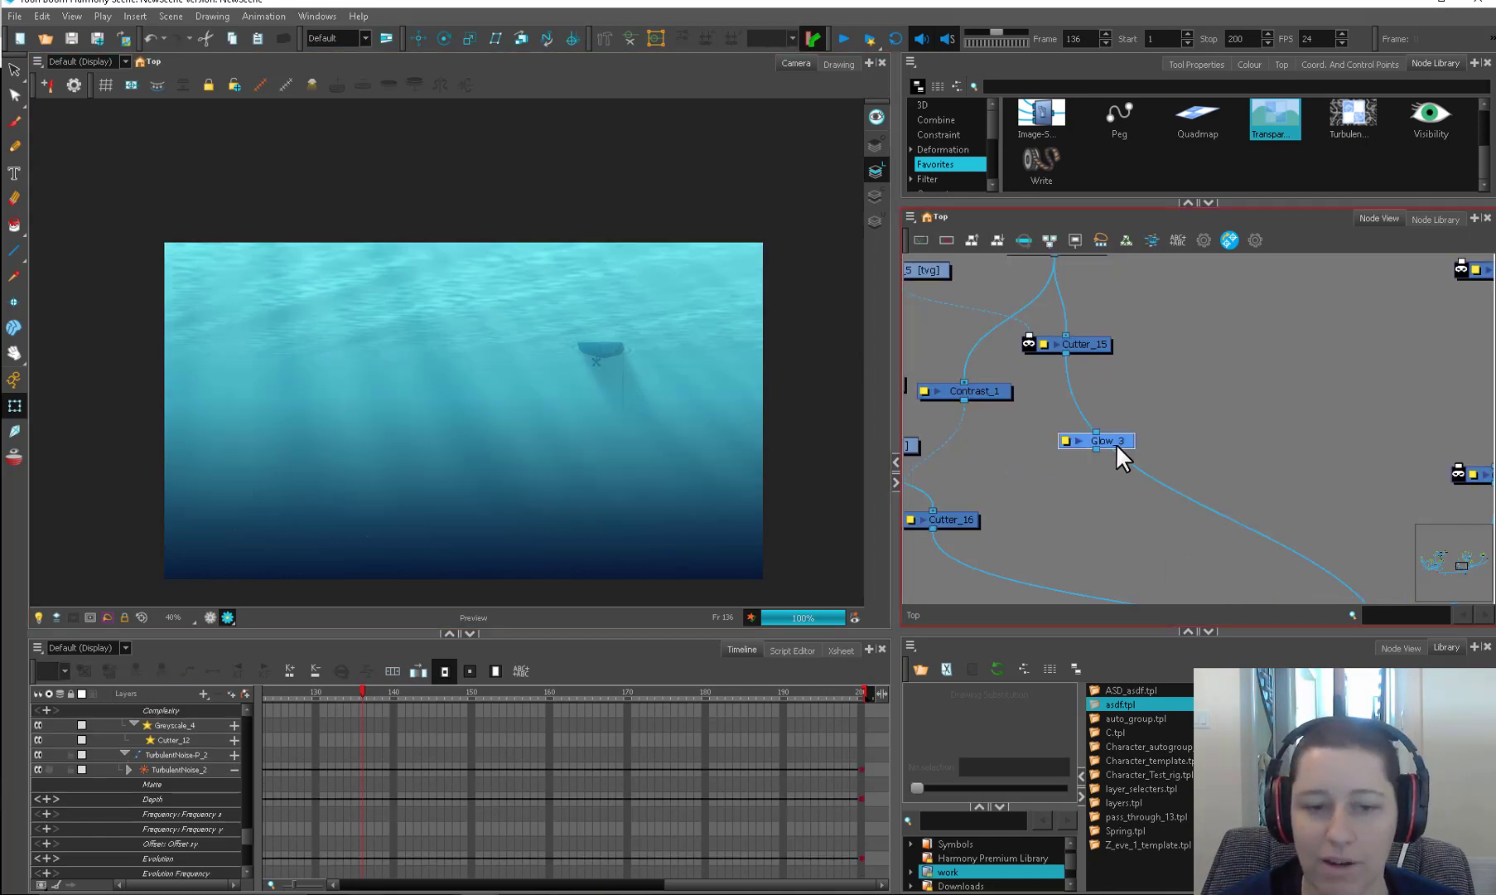
Step: Disable and re-enable the foreground and water composites to compare the scene with and without each group
scroll(1129, 434, down, 4)
drag(1112, 521, 1252, 294)
scroll(1326, 393, down, 3)
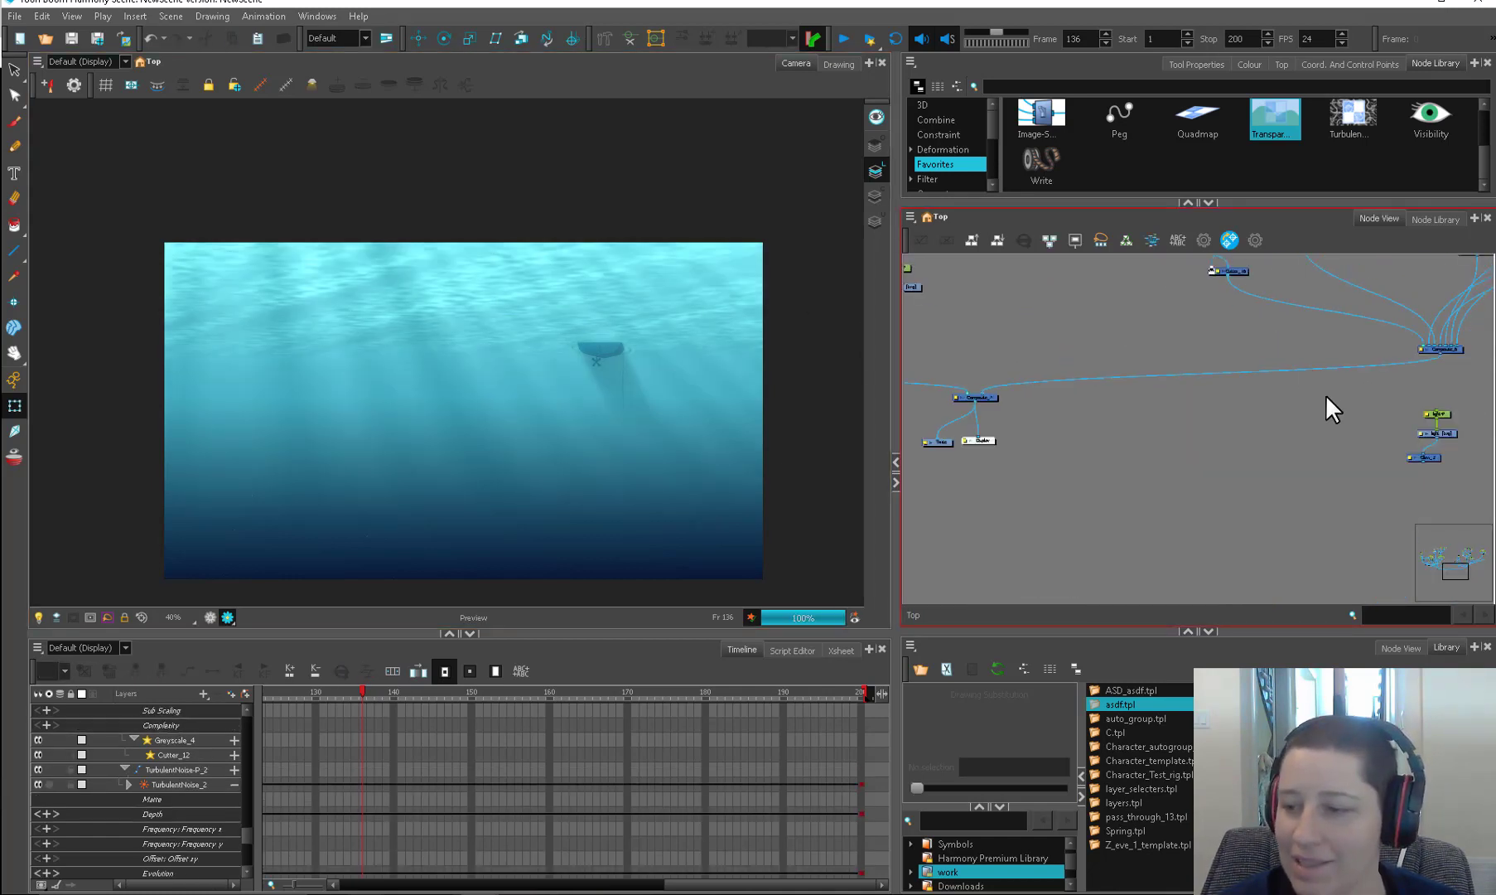
click(1423, 361)
key(d)
key(a)
click(952, 371)
key(a)
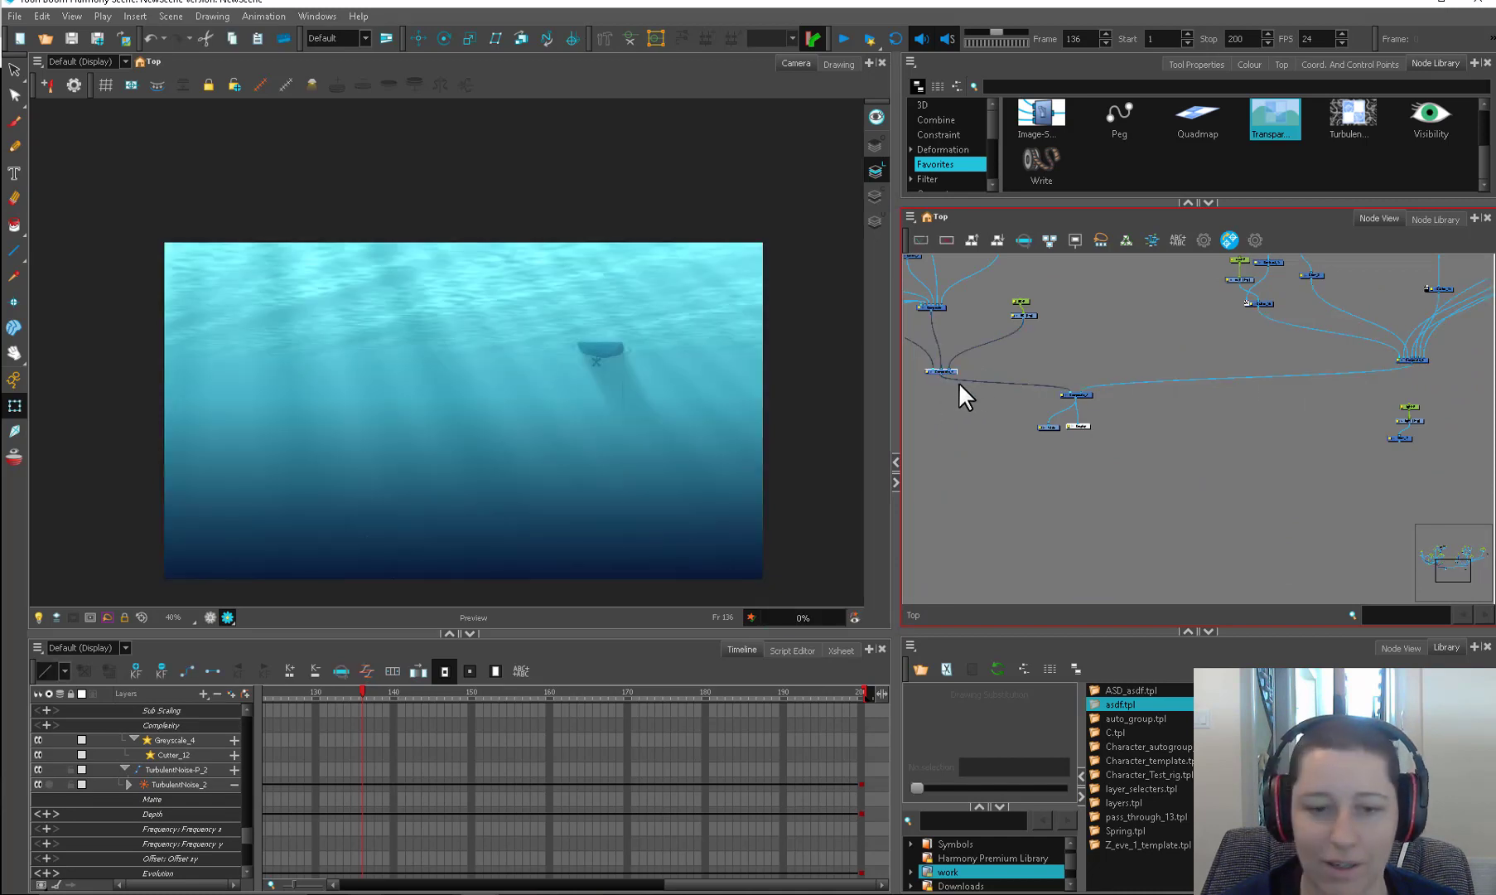
click(1409, 360)
key(d)
click(941, 371)
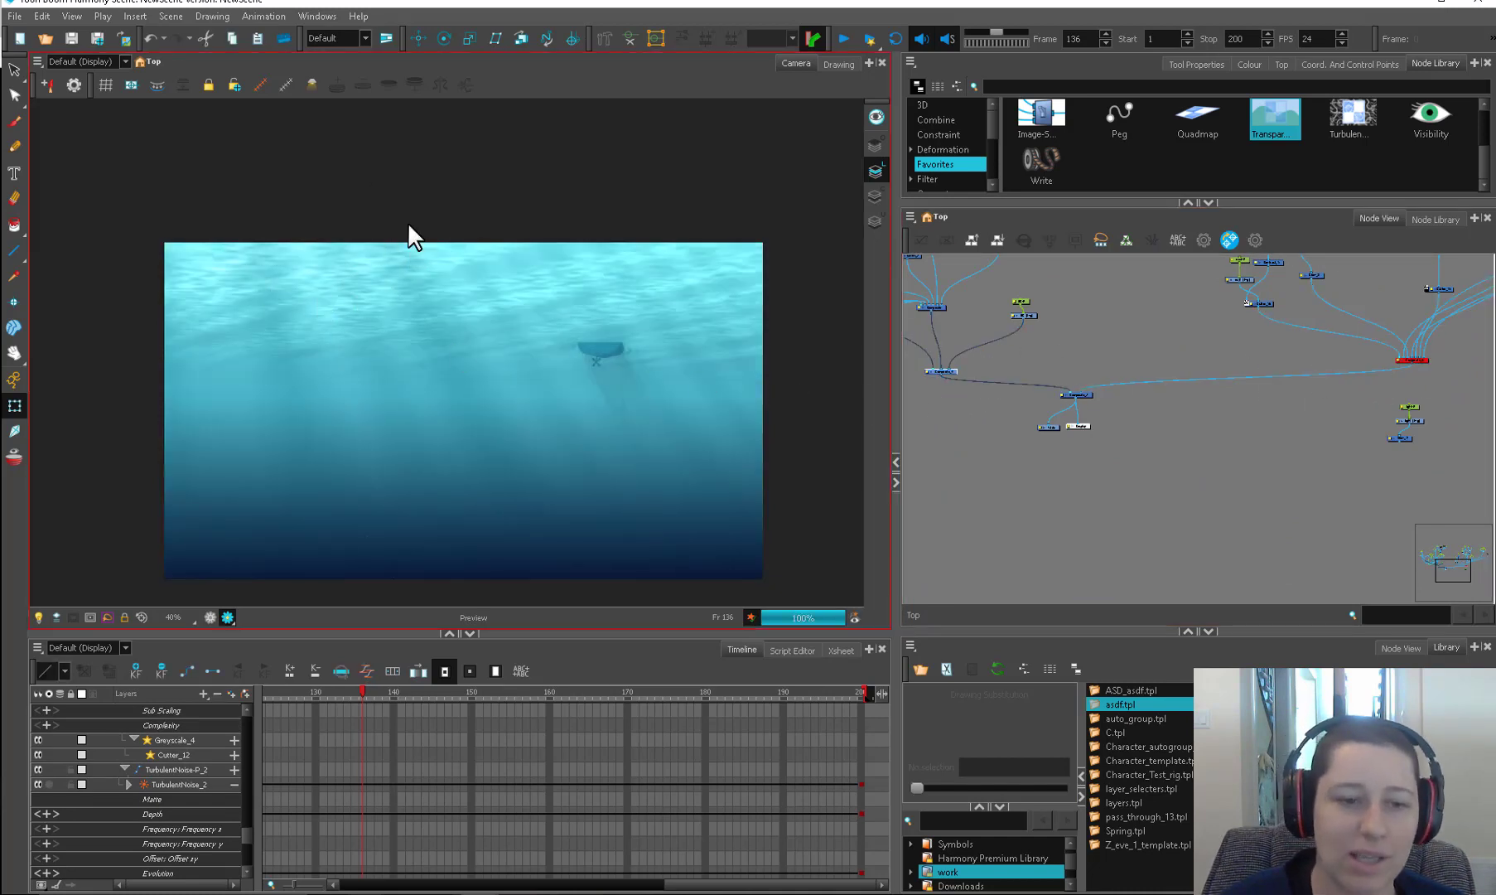
click(984, 363)
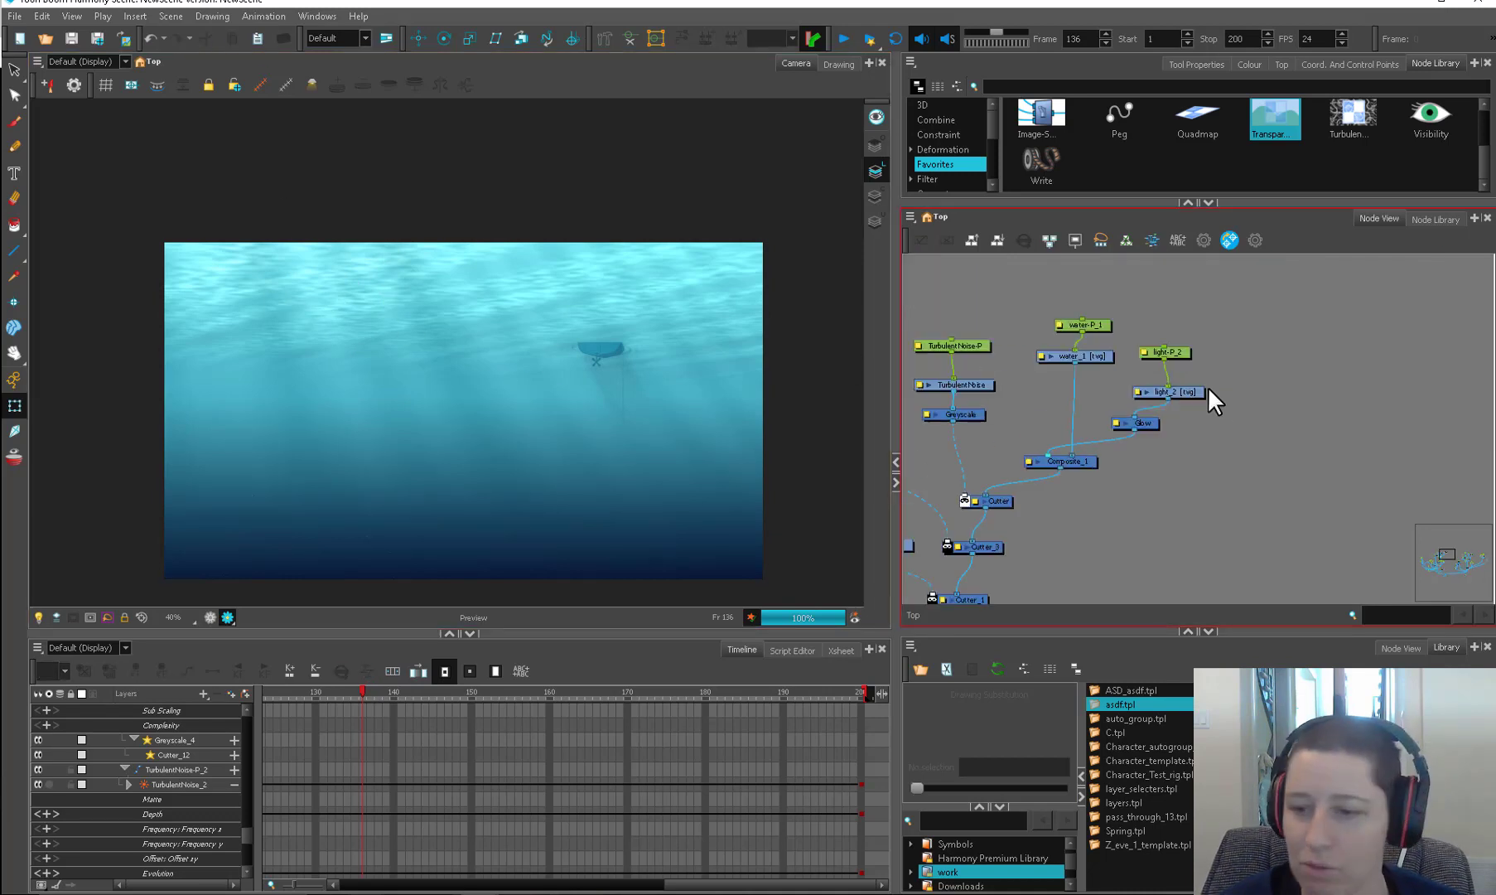
Step: Move the water_1 drawing and its peg level with the light_2 nodes, and examine the water drawing's artwork
click(1097, 357)
drag(1096, 356, 1096, 392)
drag(1092, 328, 1082, 357)
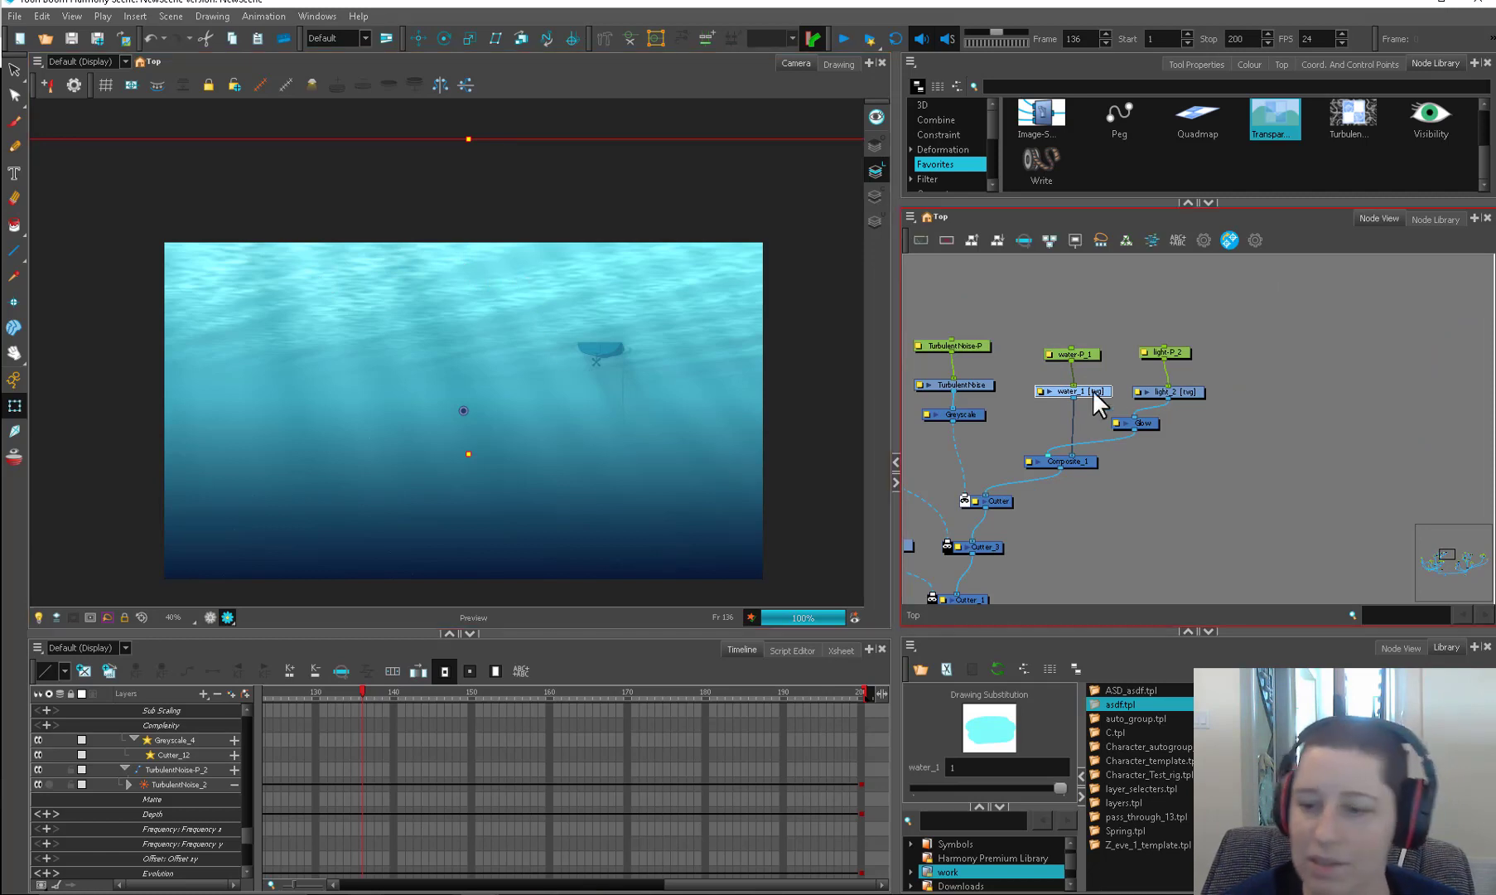
click(839, 64)
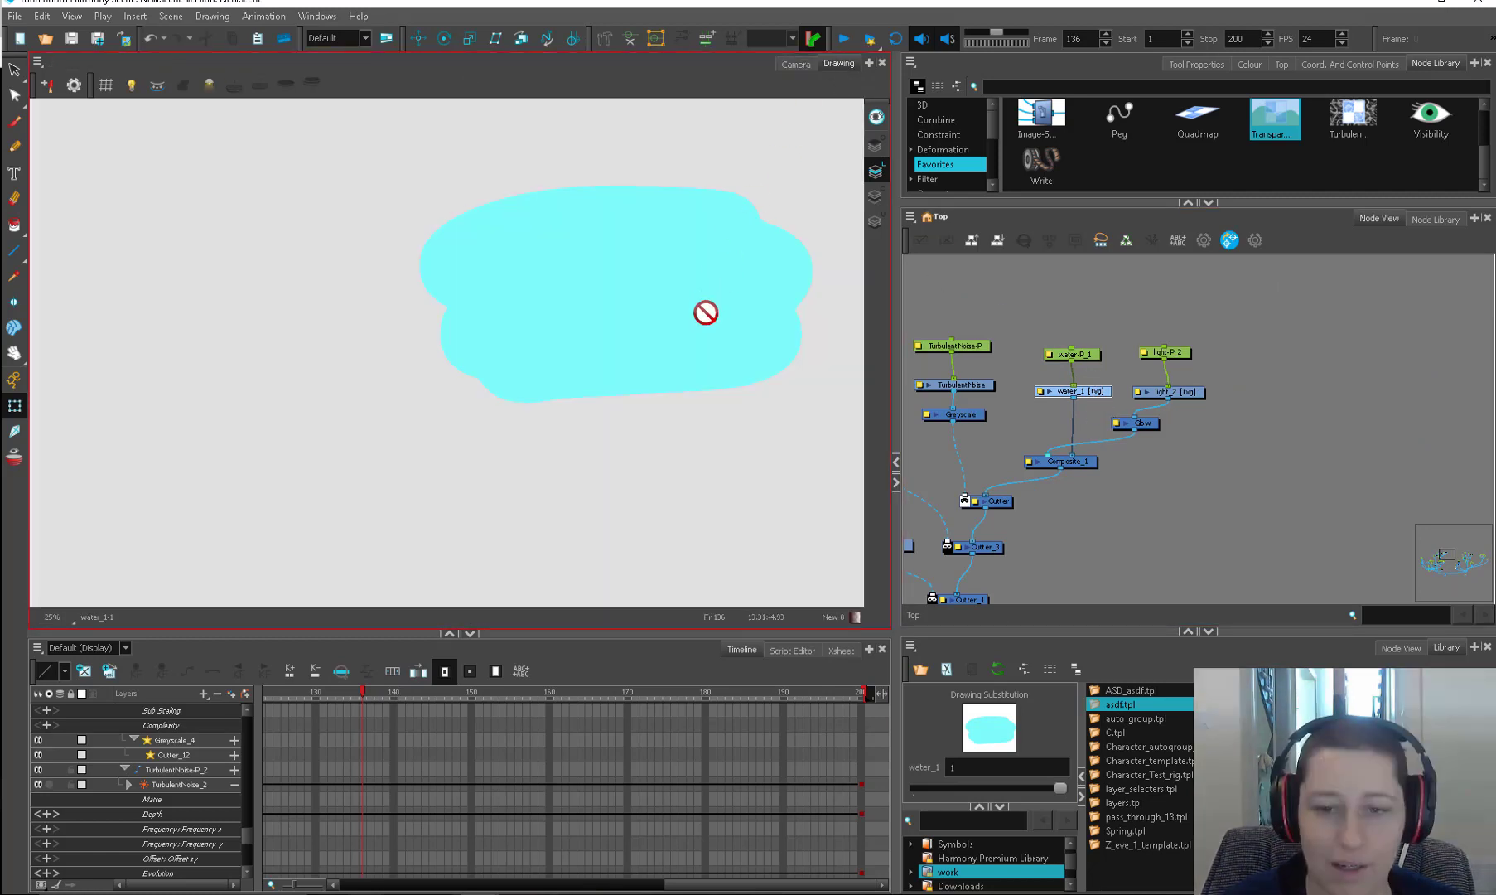
scroll(718, 334, up, 3)
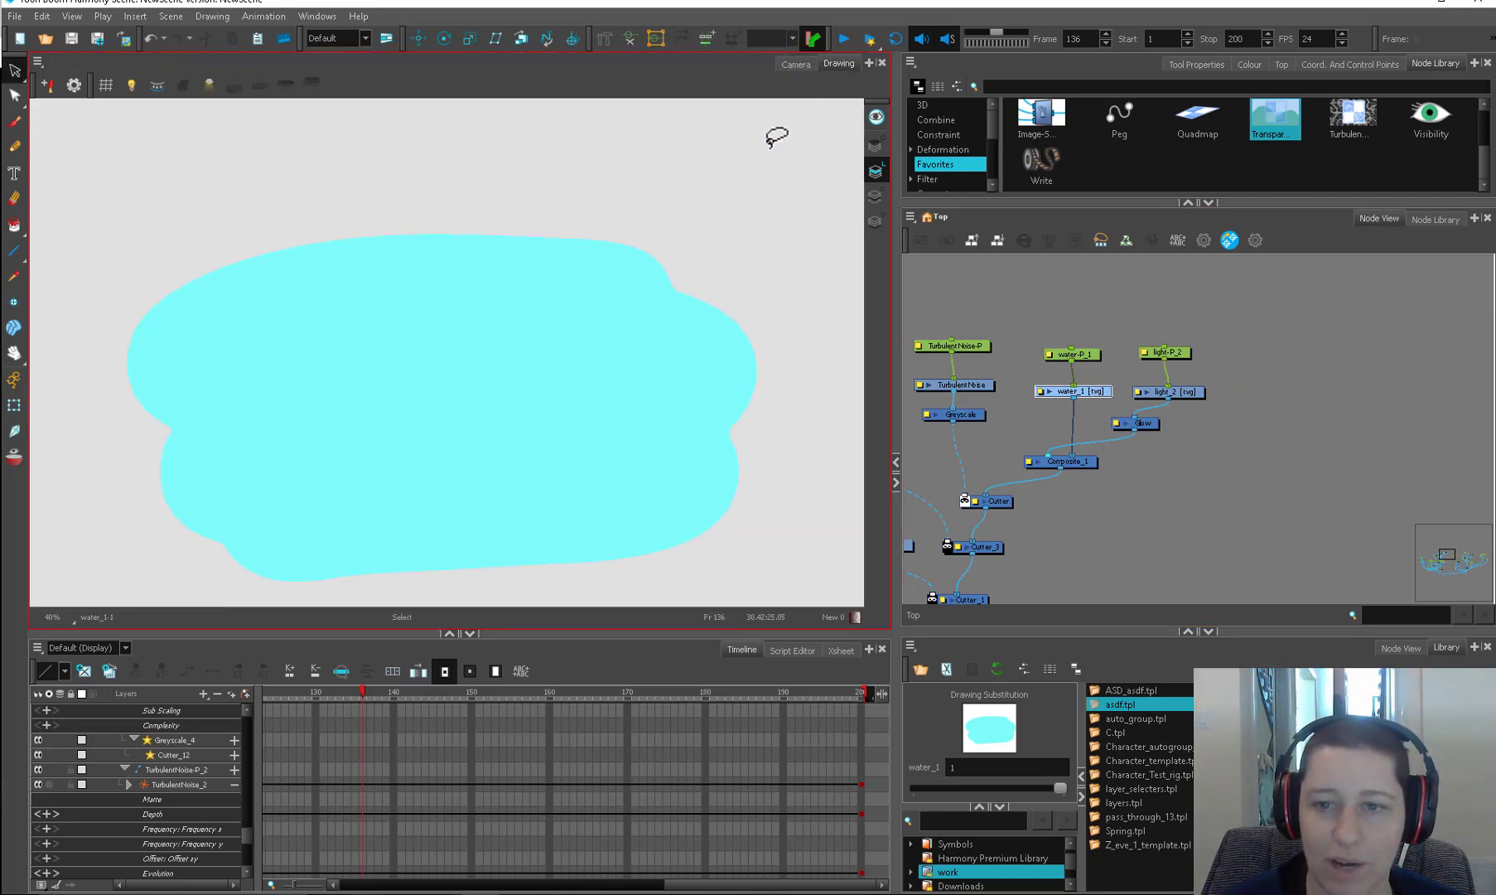
click(796, 64)
click(14, 405)
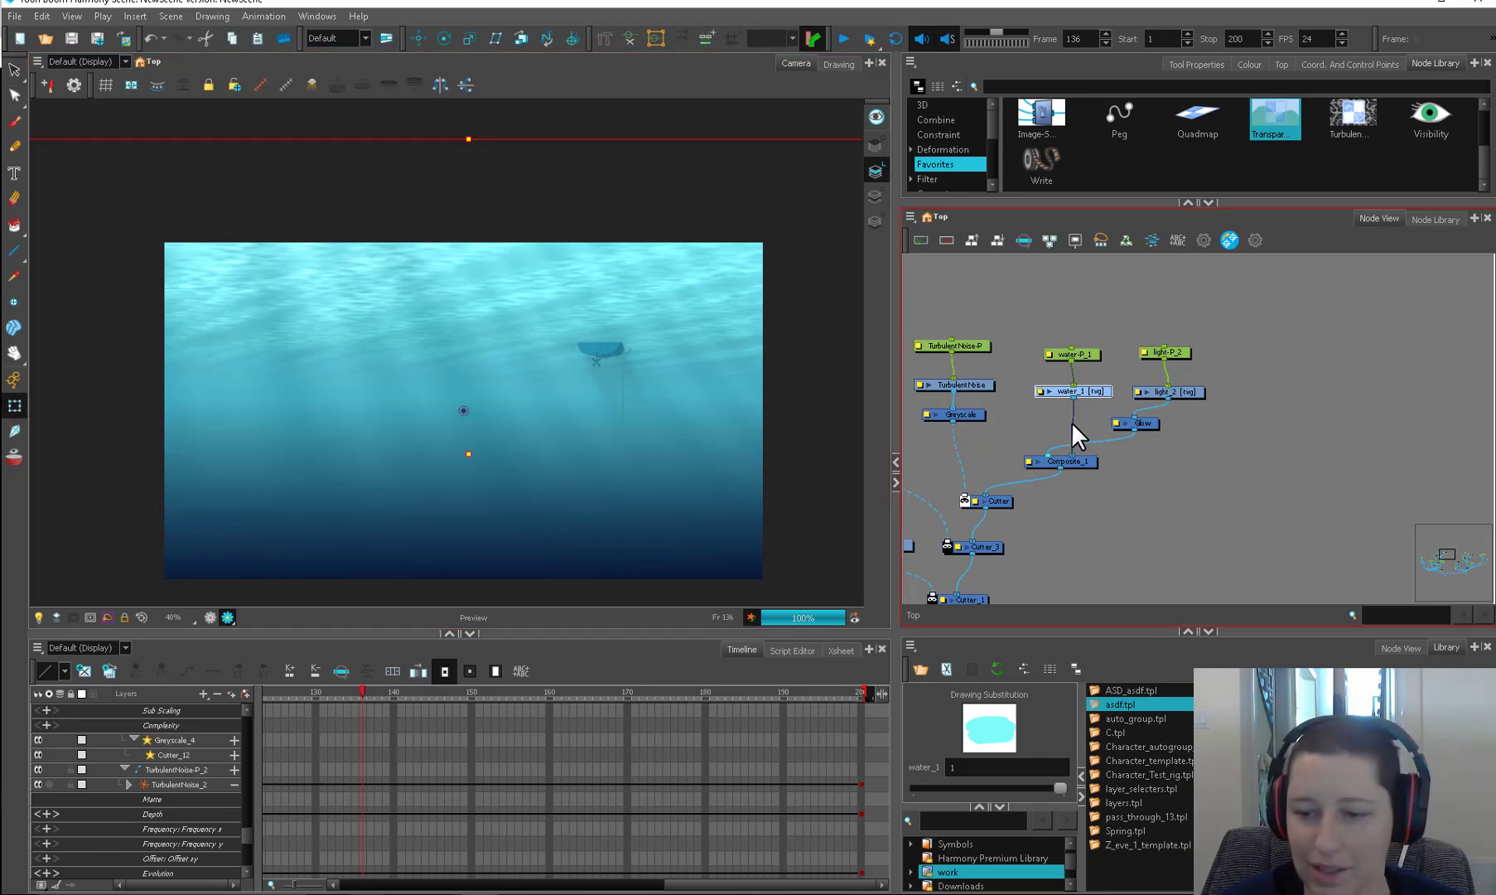
Step: Pull the upper contour points of the light_2 gradient shape outward with the Contour Editor, and review the whole shape
click(1164, 392)
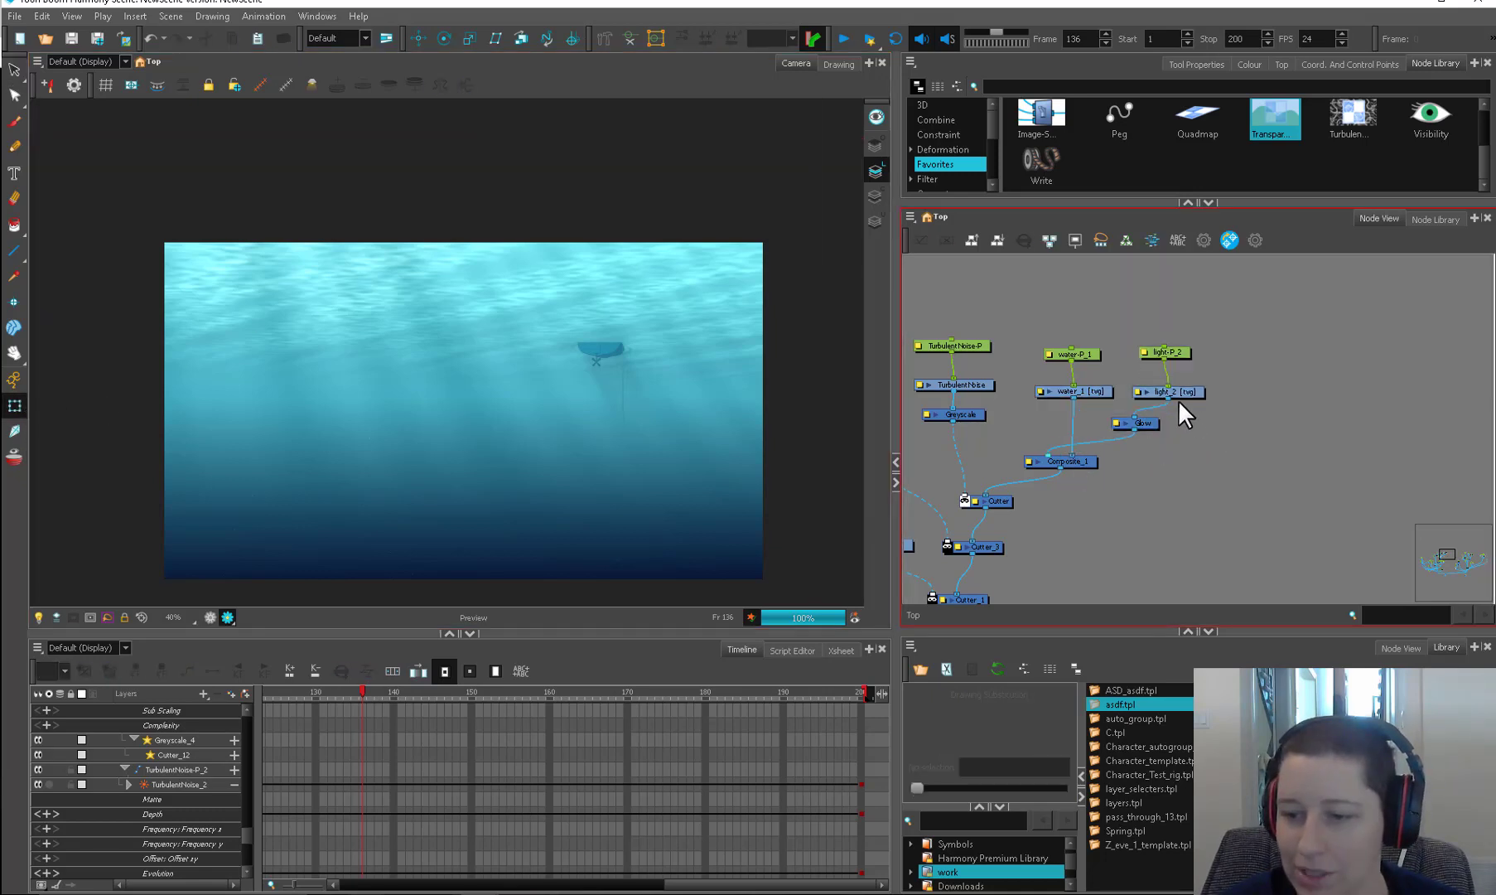
drag(1186, 392, 1183, 398)
click(839, 65)
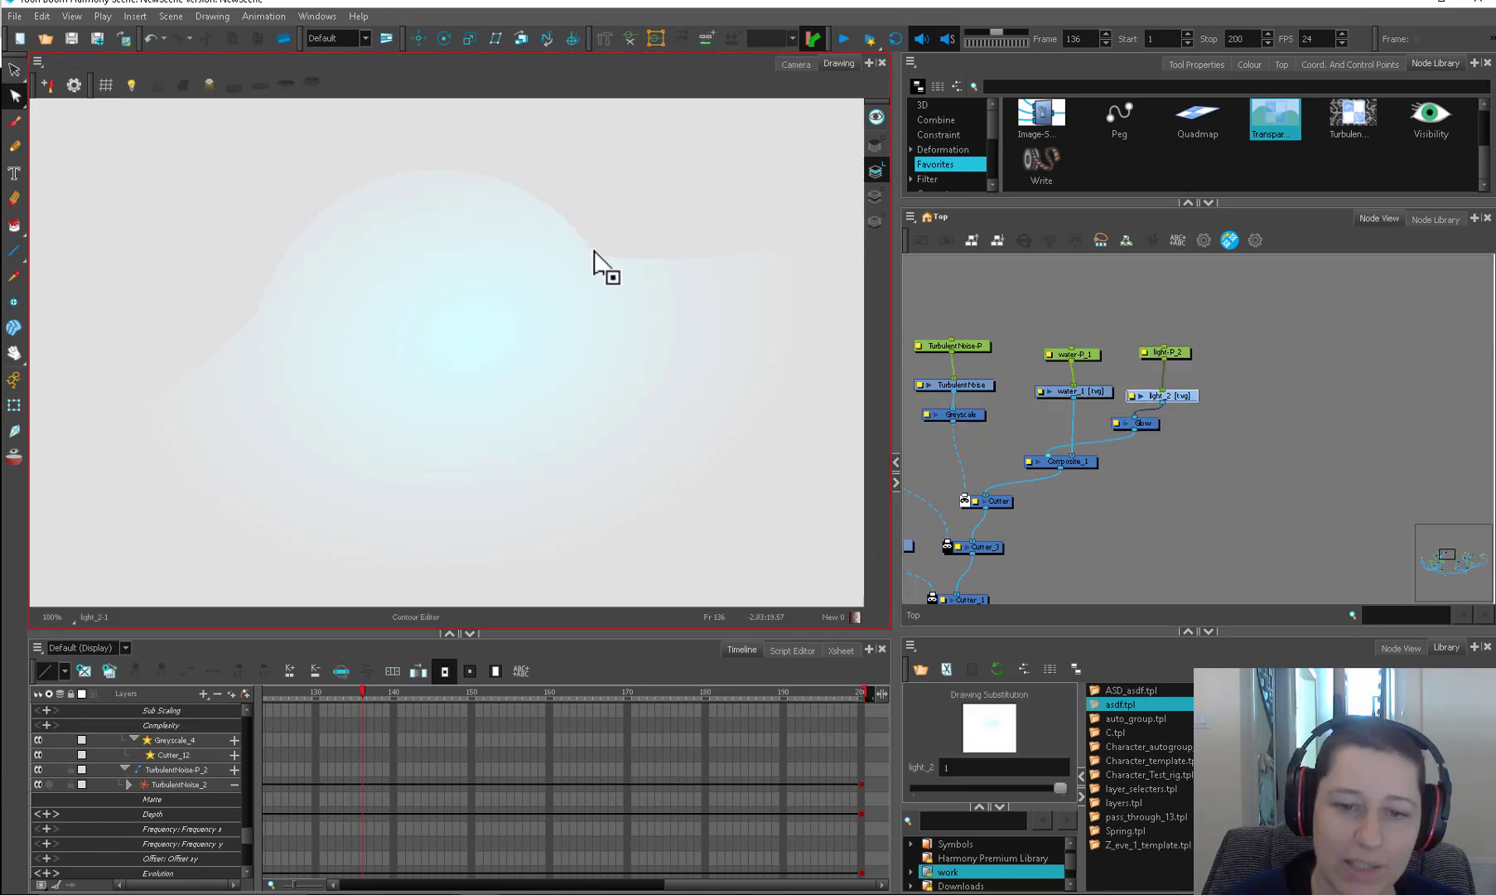
mouse_move(592, 249)
mouse_down()
mouse_move(632, 176)
mouse_move(623, 121)
mouse_up()
drag(259, 312, 141, 282)
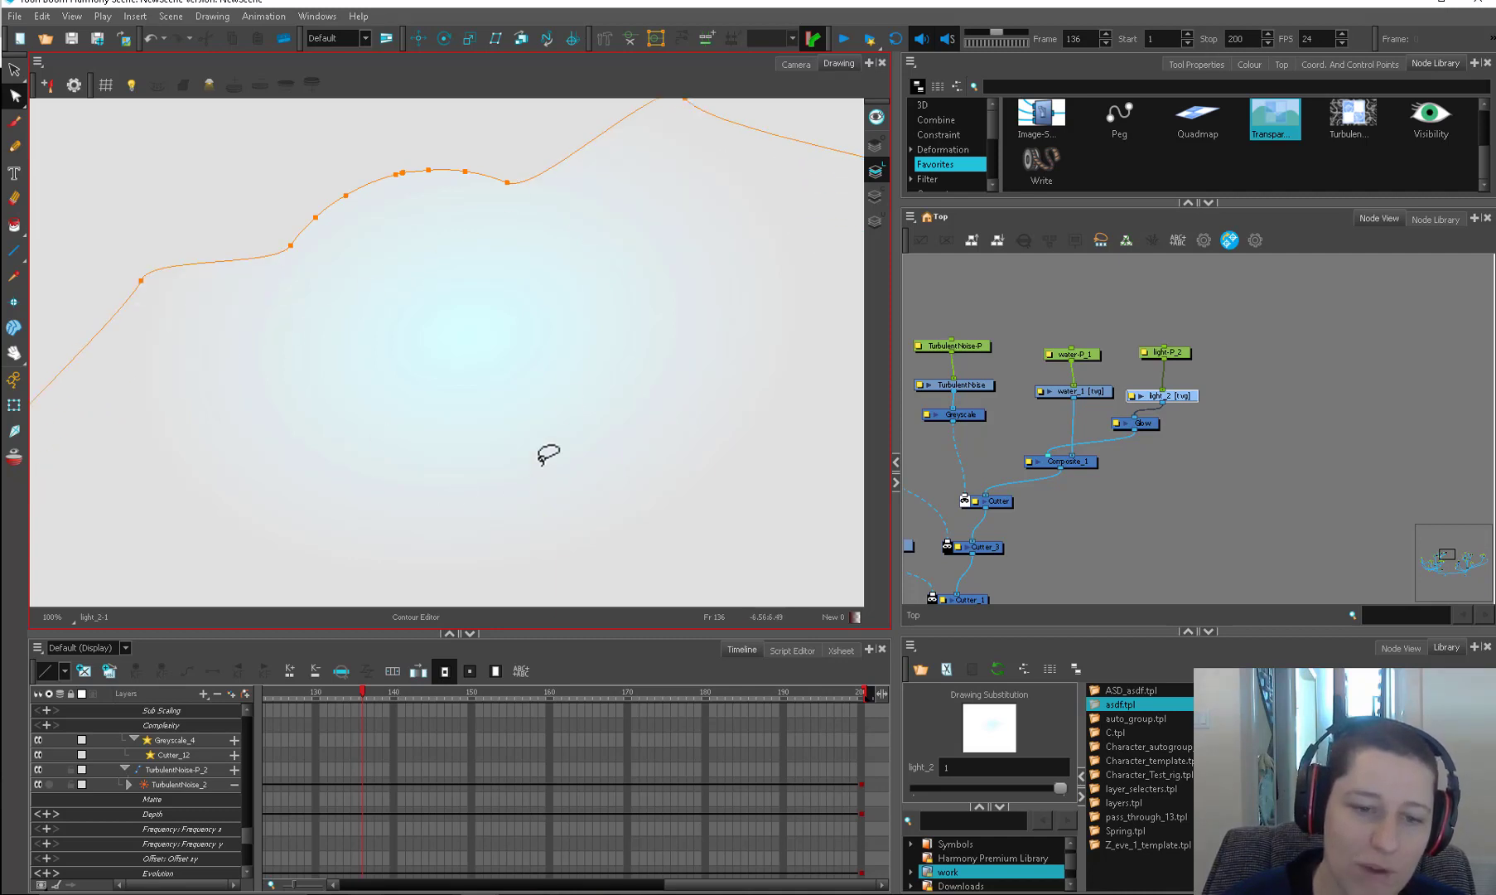
scroll(472, 377, down, 2)
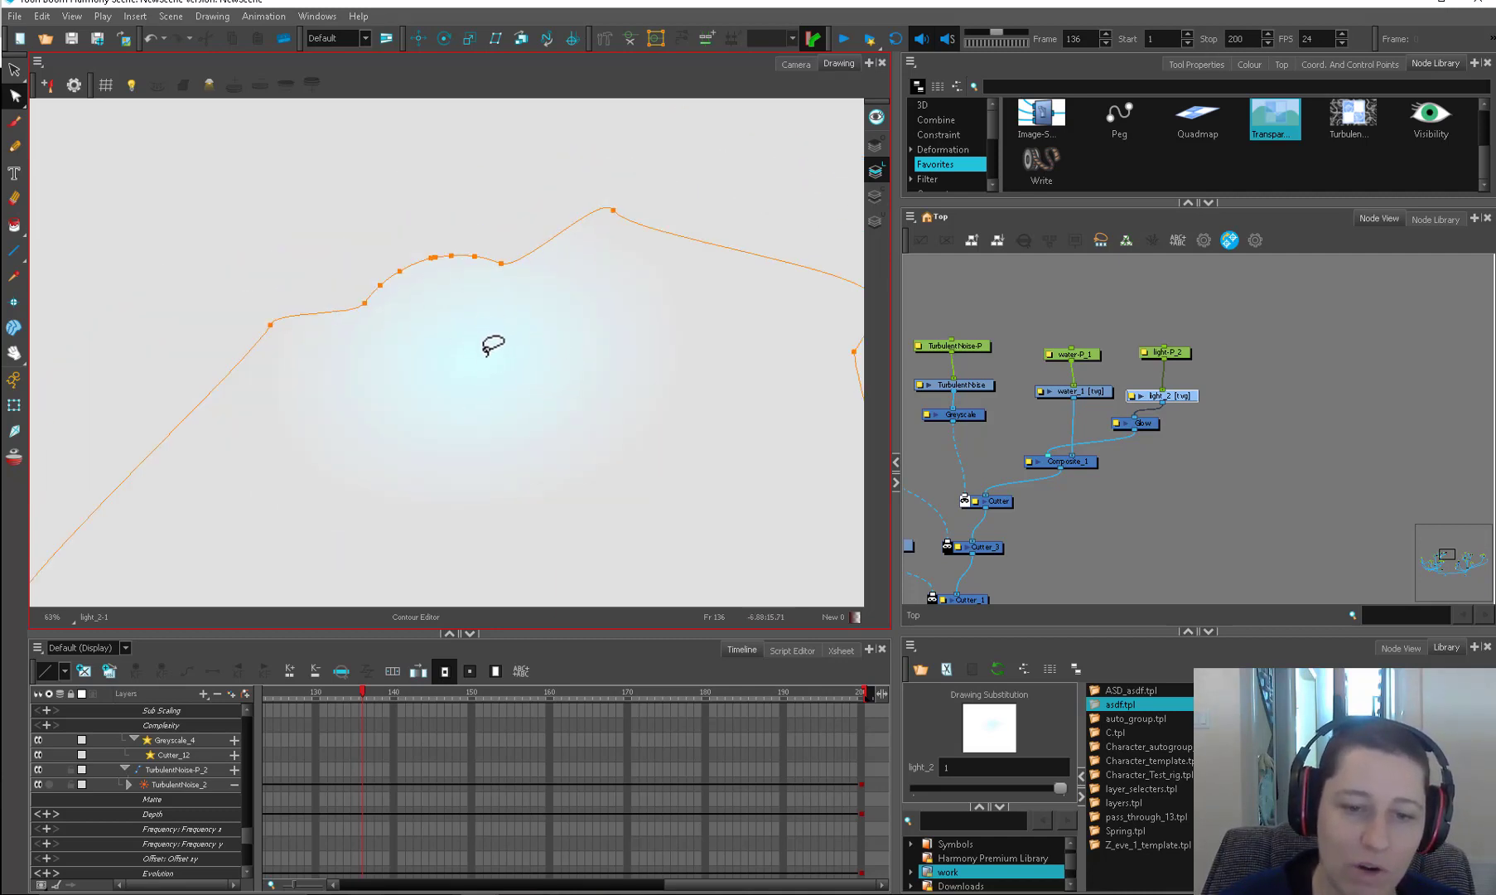
scroll(500, 369, down, 1)
drag(644, 402, 638, 357)
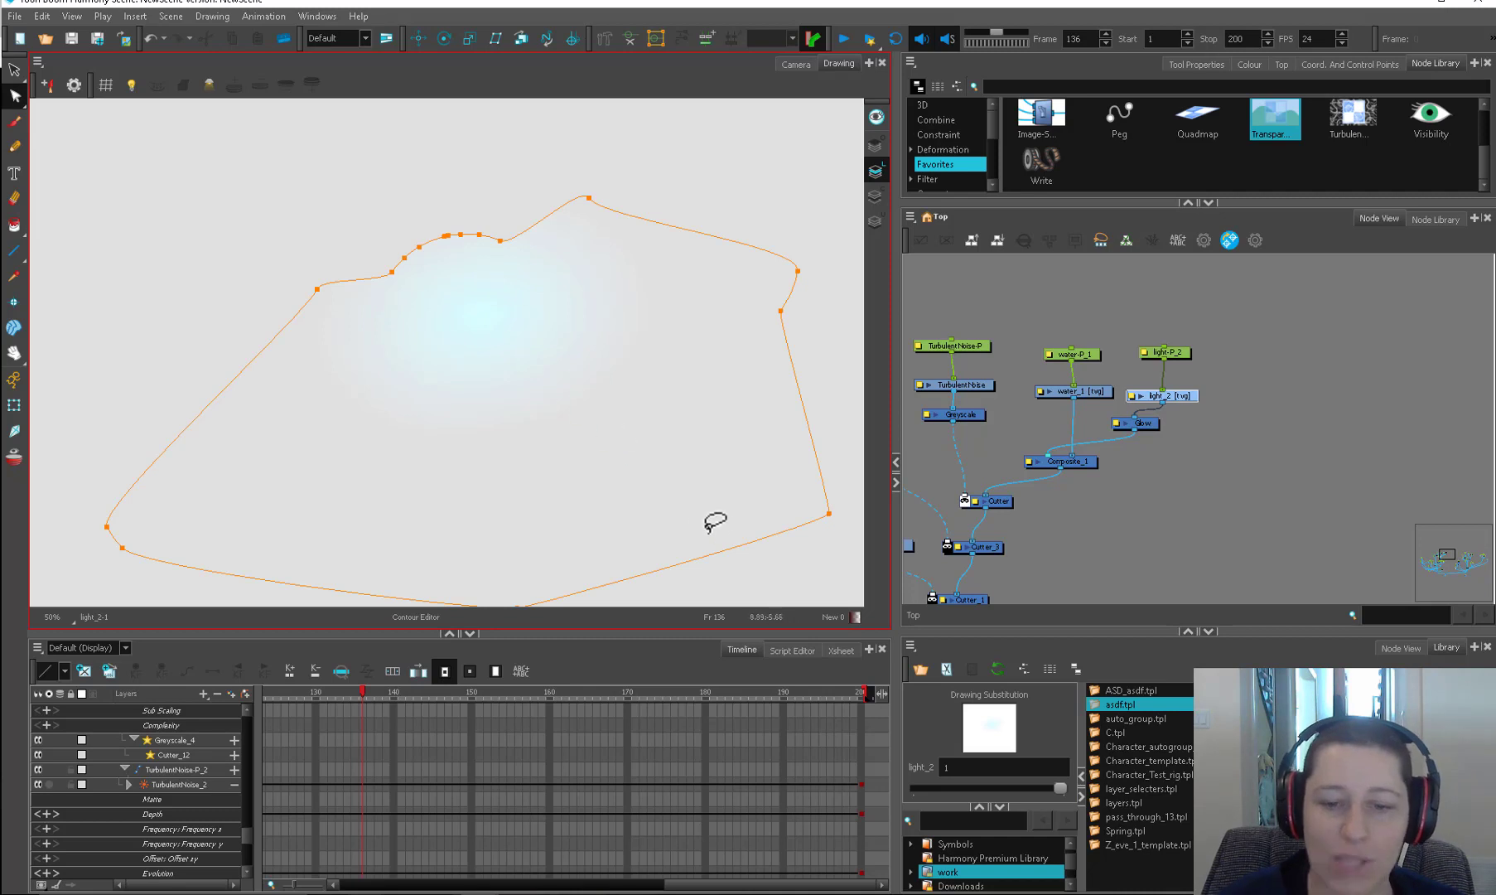
click(796, 65)
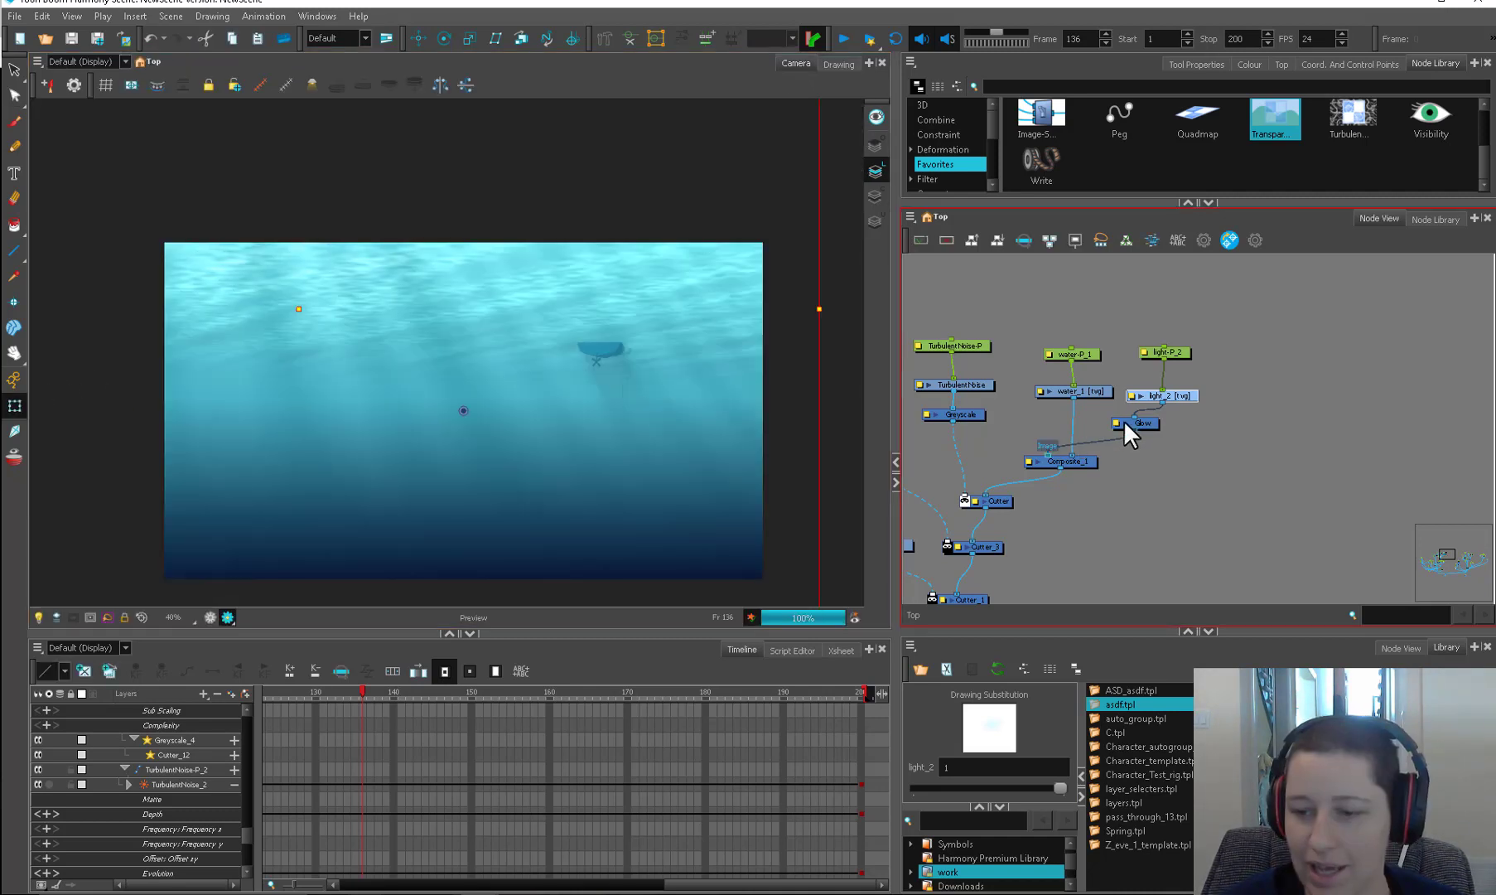
Step: Try higher intensities on the Glow node below light_2, and set its intensity to 1
double_click(1127, 425)
click(906, 558)
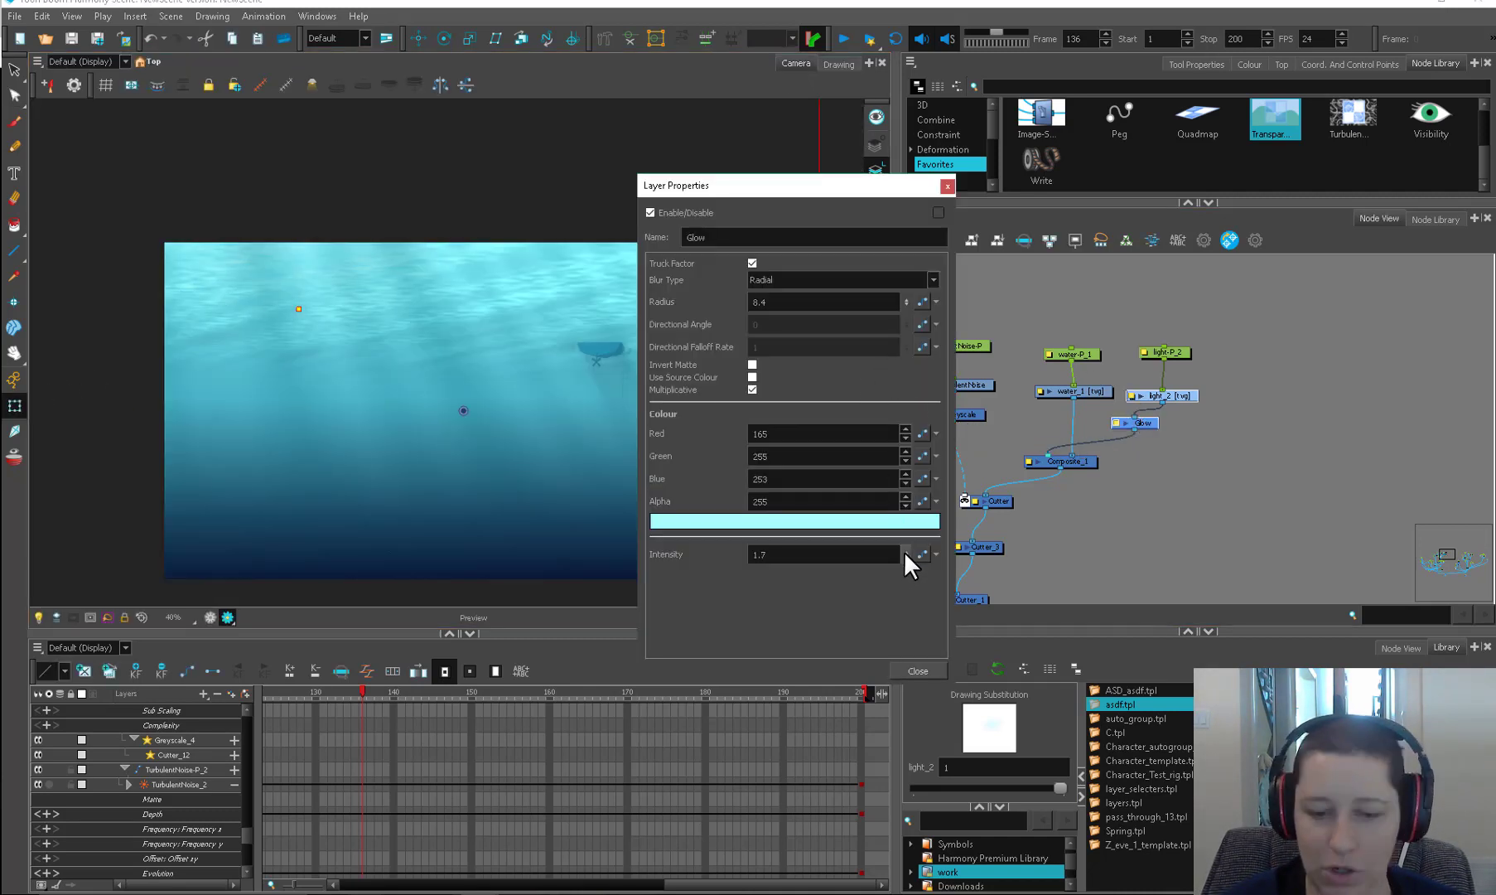
click(905, 558)
click(906, 557)
click(906, 558)
click(905, 558)
click(906, 557)
click(795, 554)
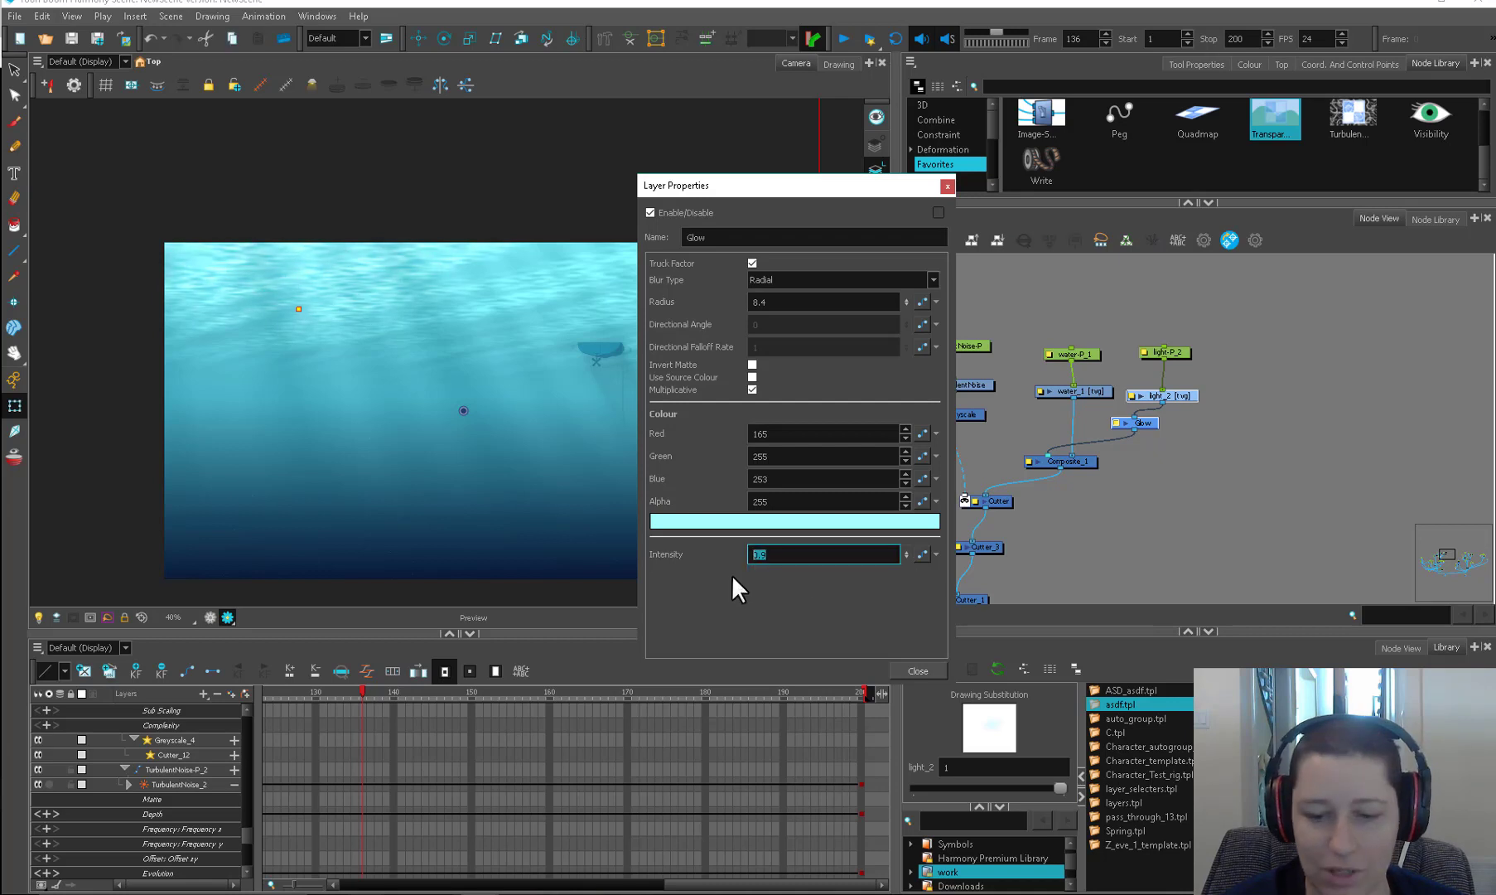
text(1)
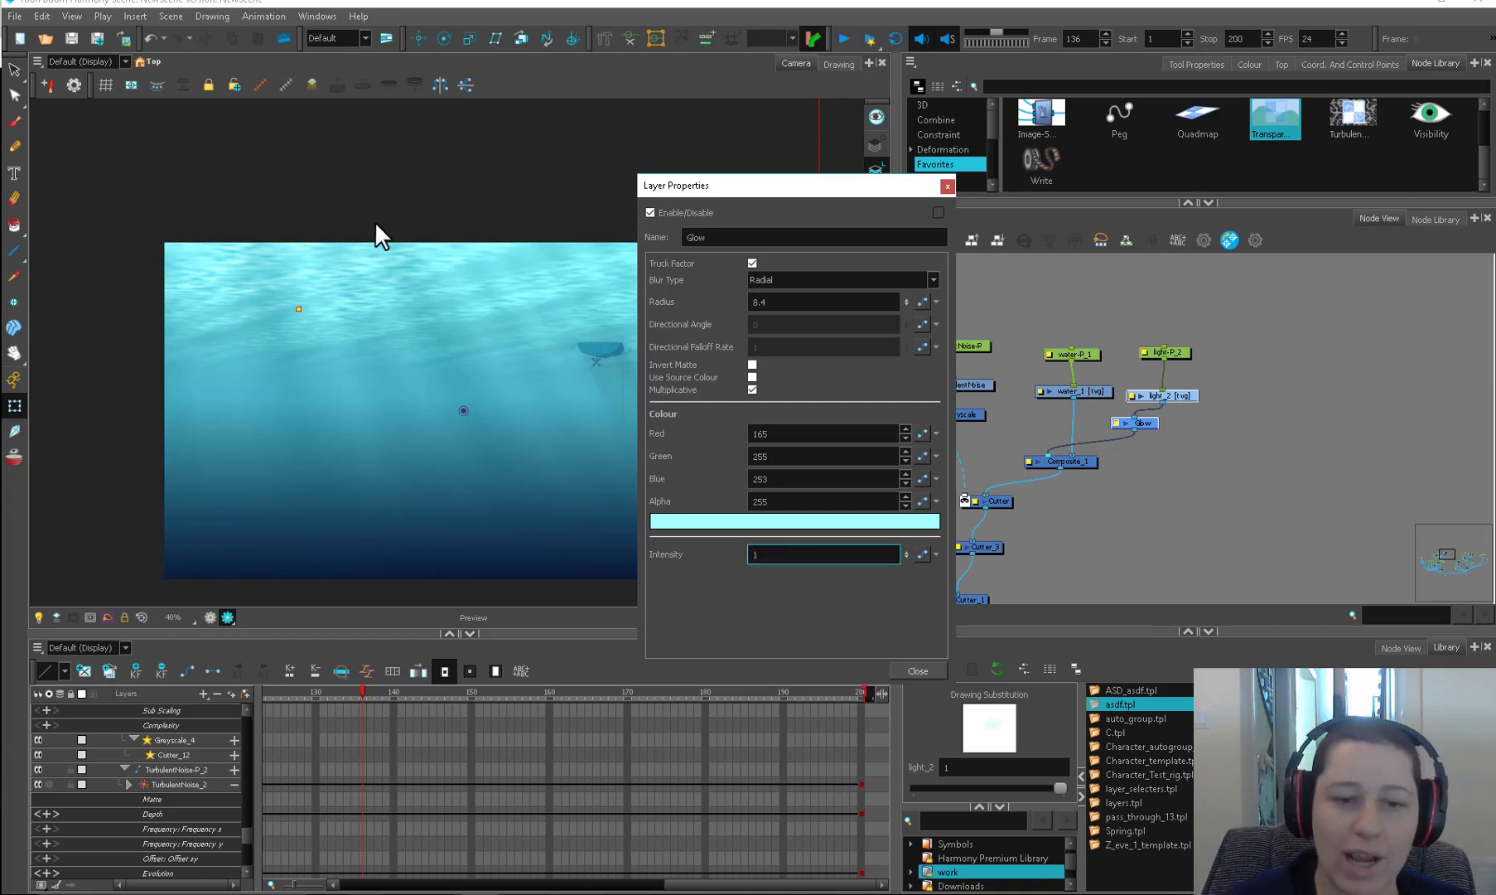
click(943, 672)
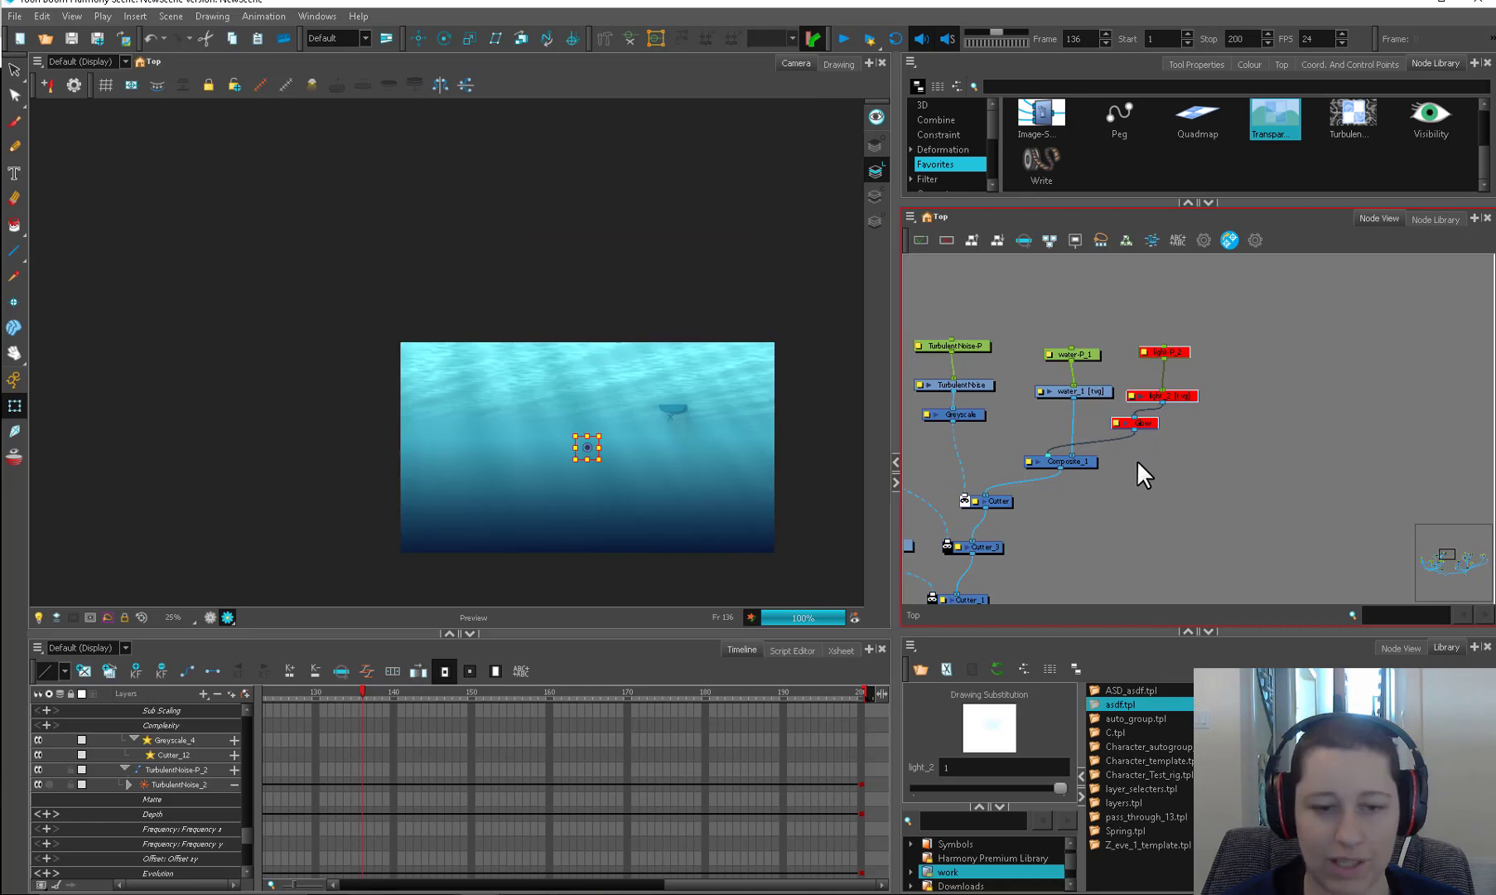
Step: Disable and re-enable light-P_2, light_2 and Glow to compare the water surface with and without the light
key(a)
key(d)
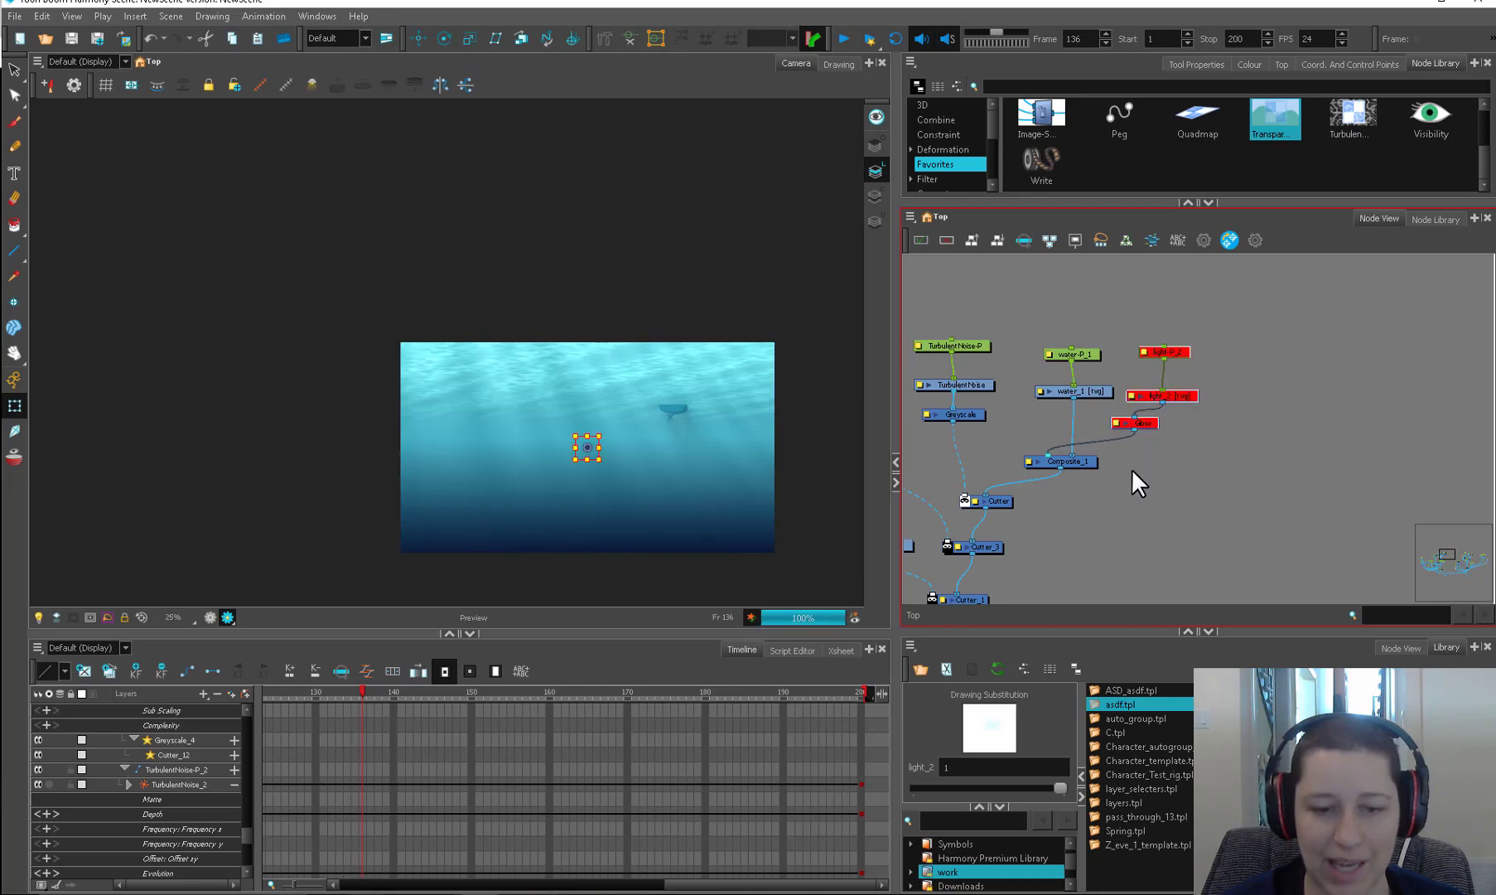
key(a)
scroll(815, 515, up, 2)
drag(795, 518, 799, 484)
drag(1235, 335, 1136, 443)
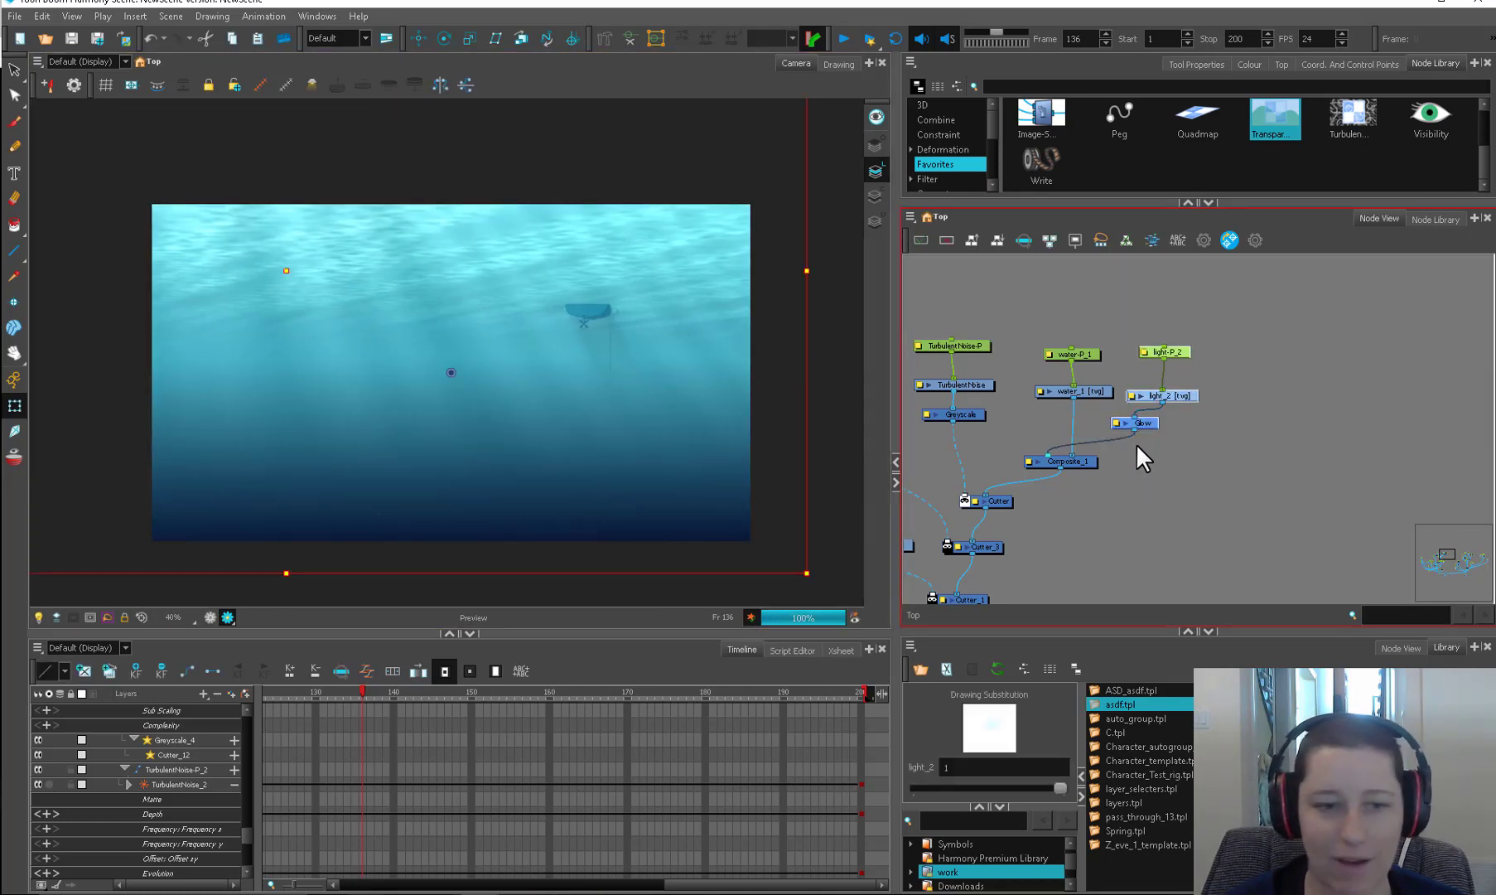
key(d)
key(a)
click(1214, 442)
Step: Check the scene at frames 181 and 12, and start a rendered preview of the animation
click(715, 694)
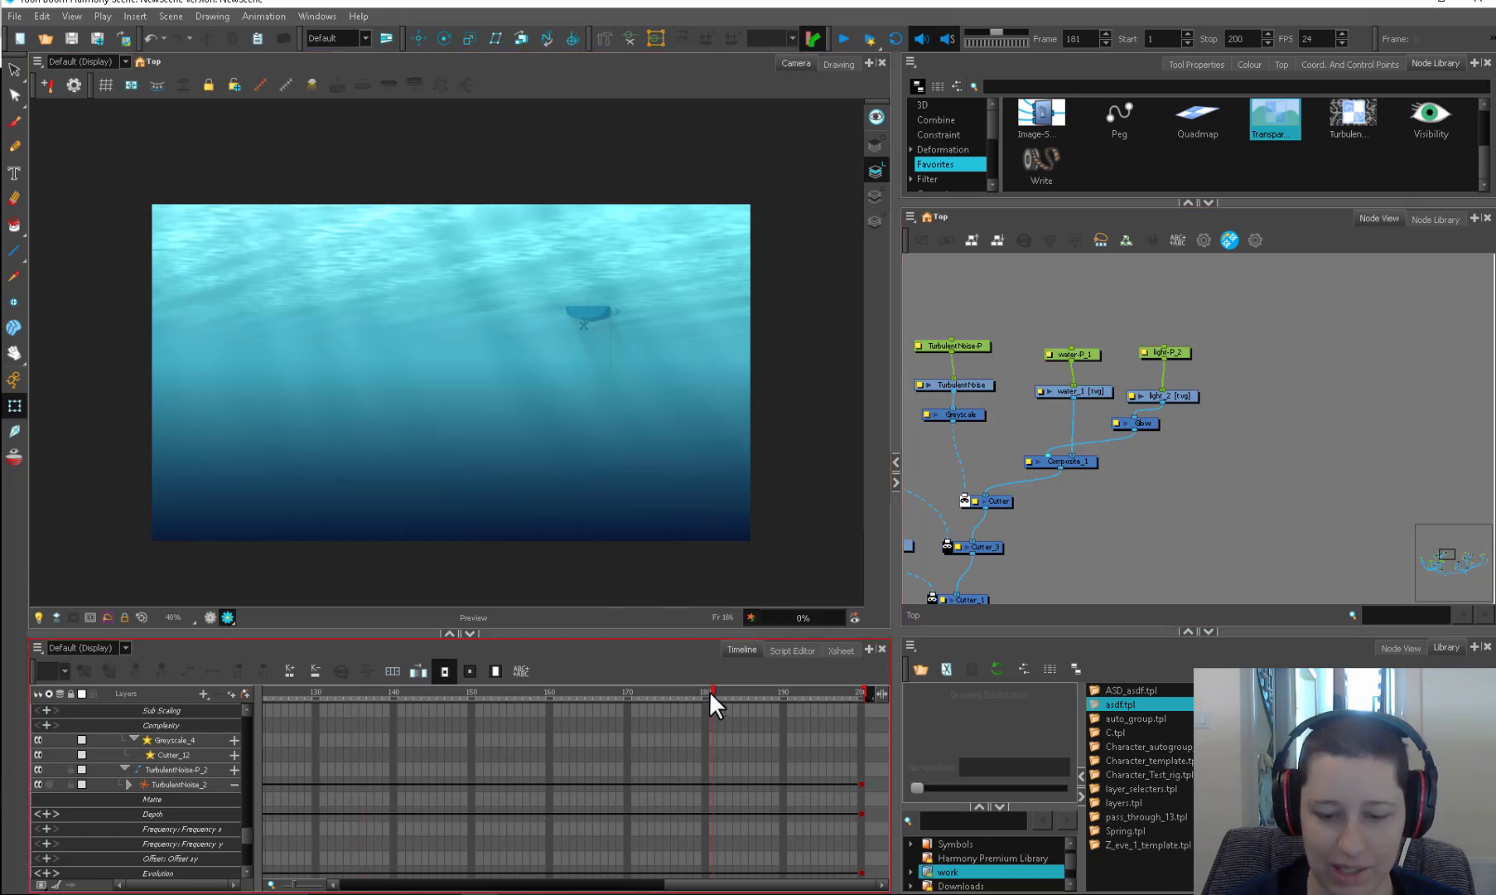
drag(787, 885, 439, 885)
click(352, 694)
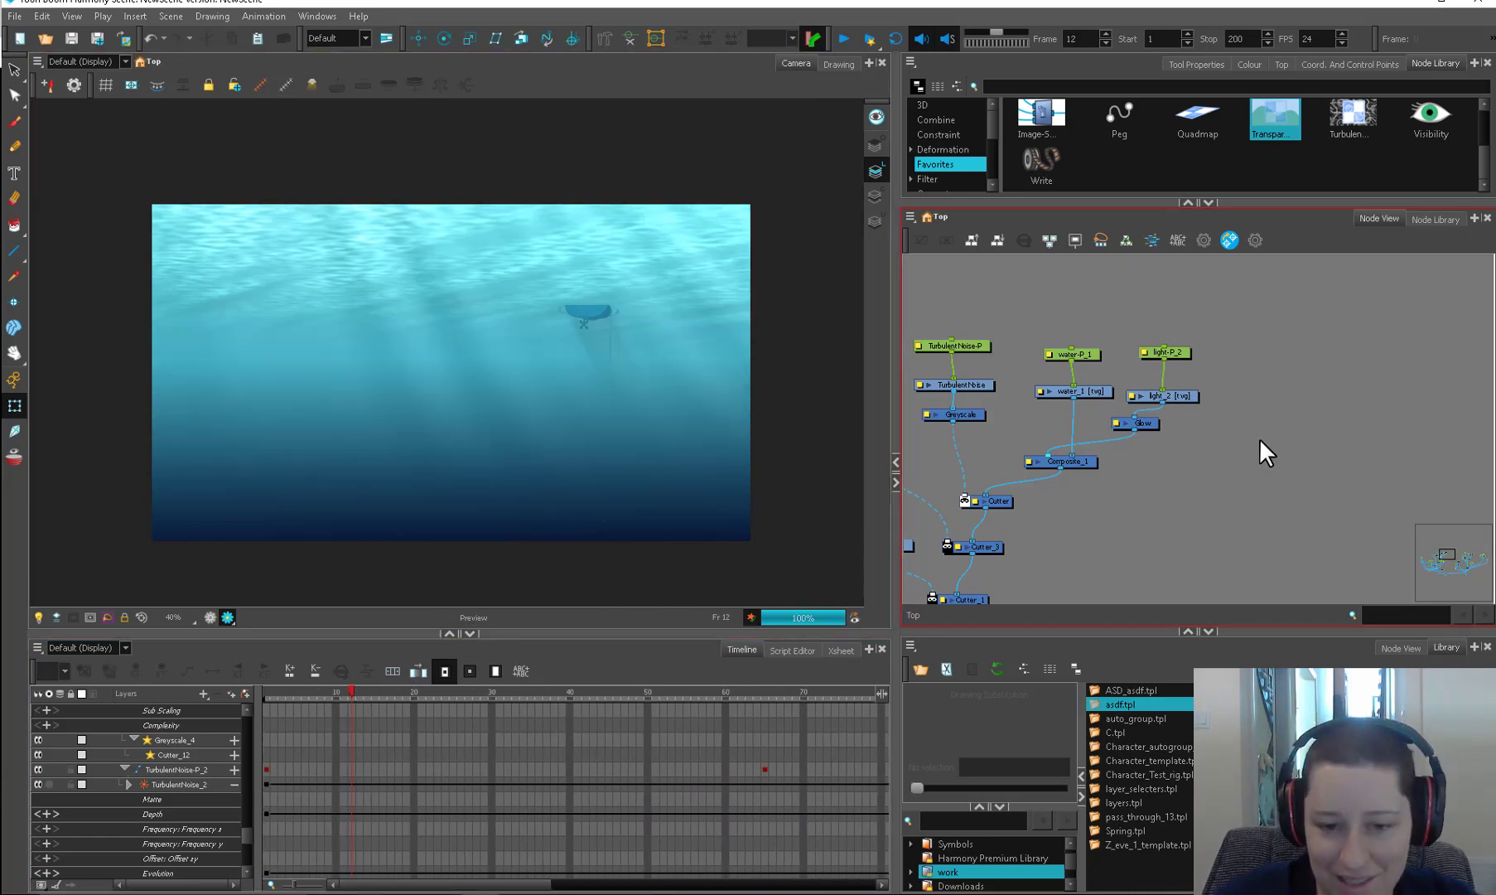
click(869, 39)
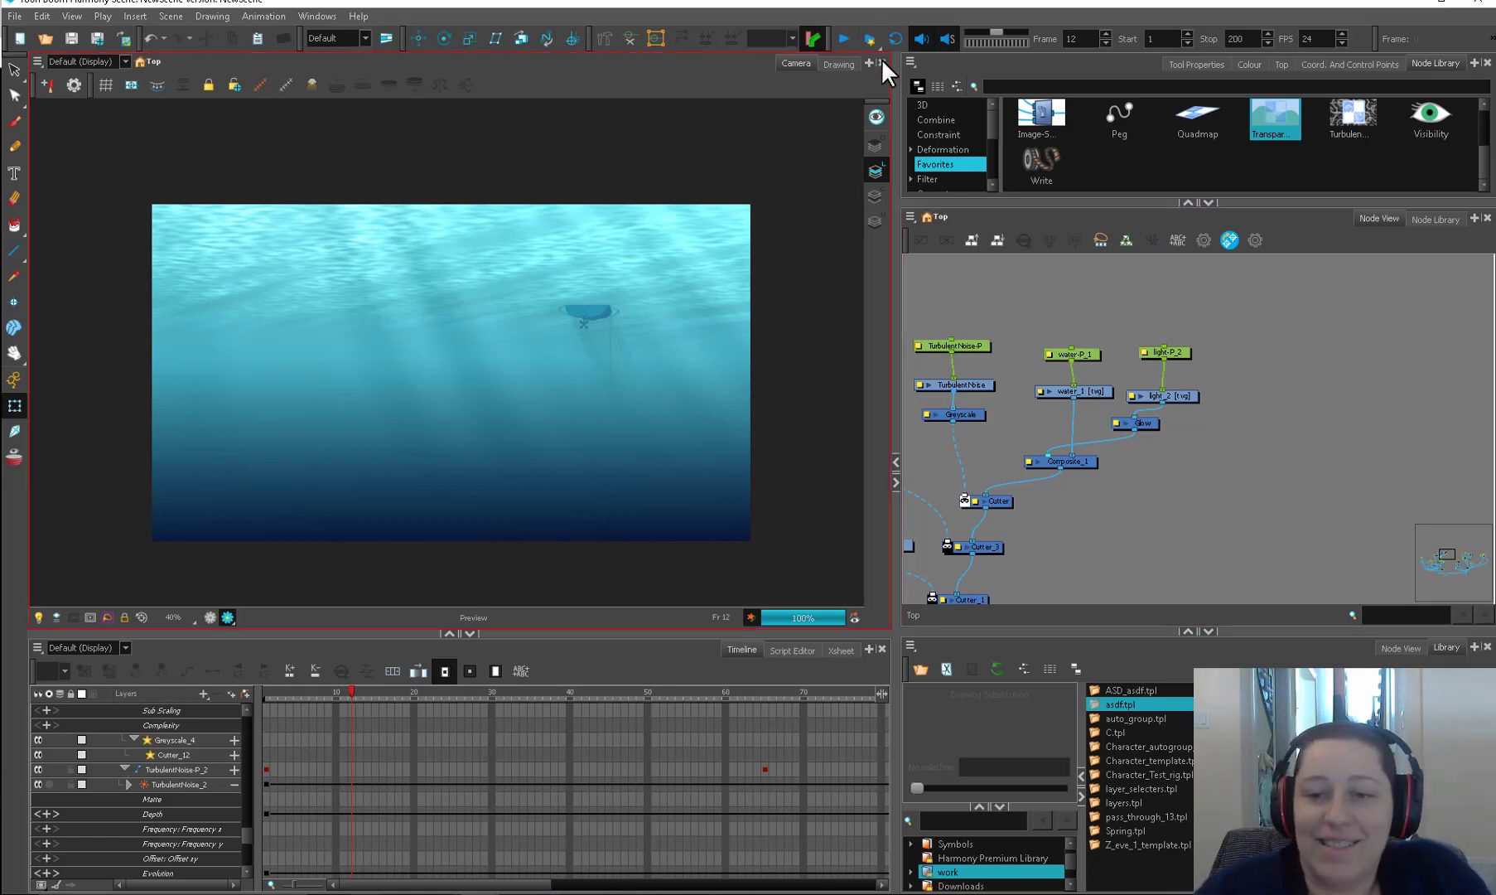
click(778, 490)
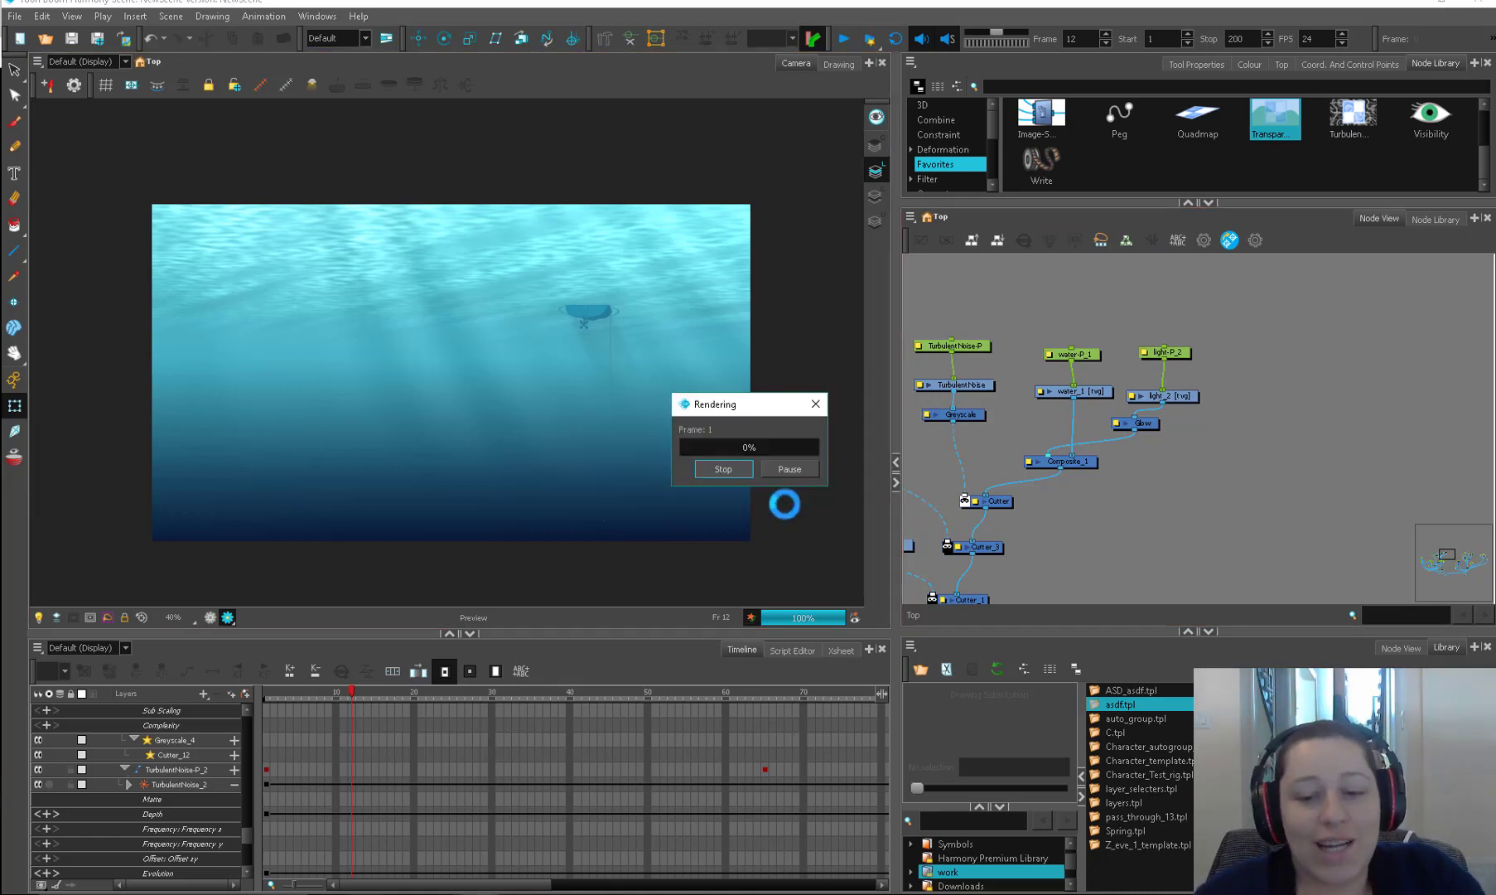